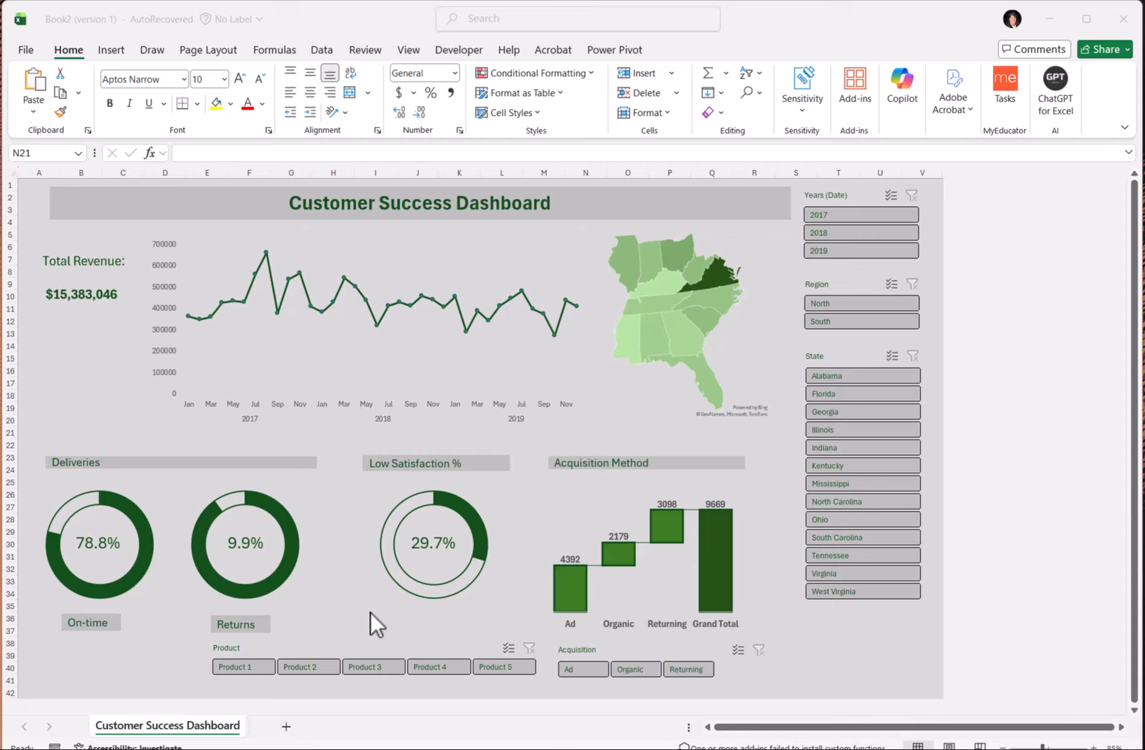
# Step: Filter the dashboard to the North region and the year 2017, and clear both filters
pyautogui.click(827, 303)
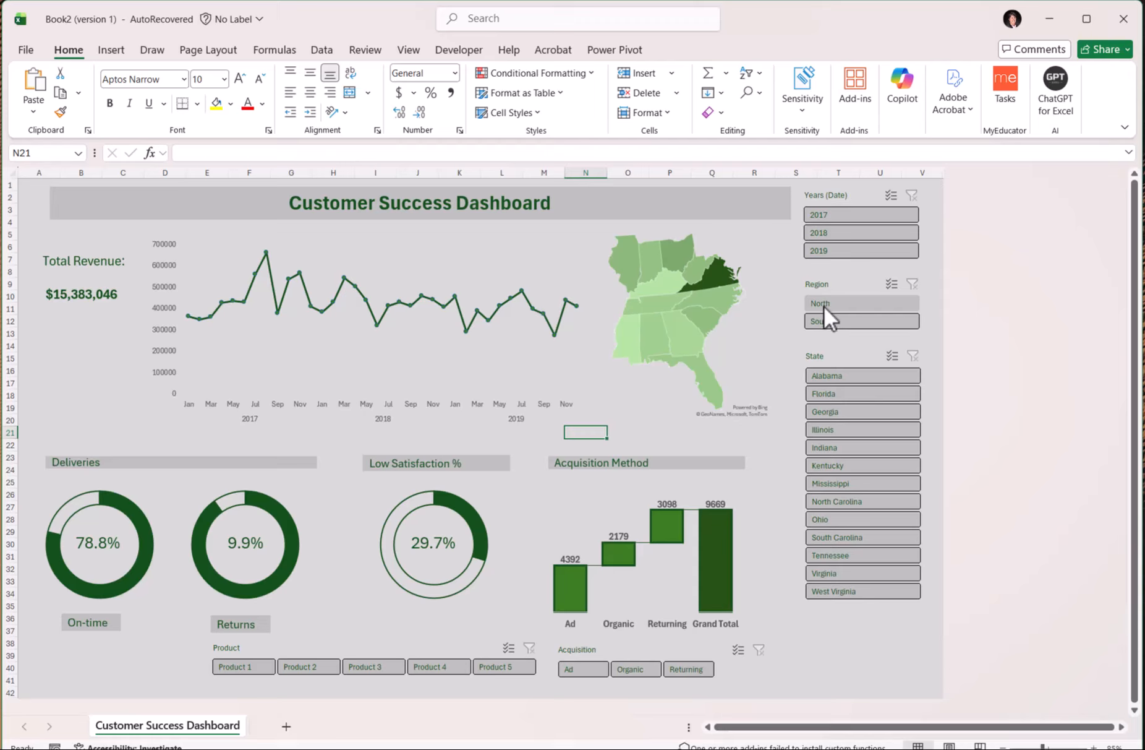
pyautogui.click(826, 304)
pyautogui.click(843, 215)
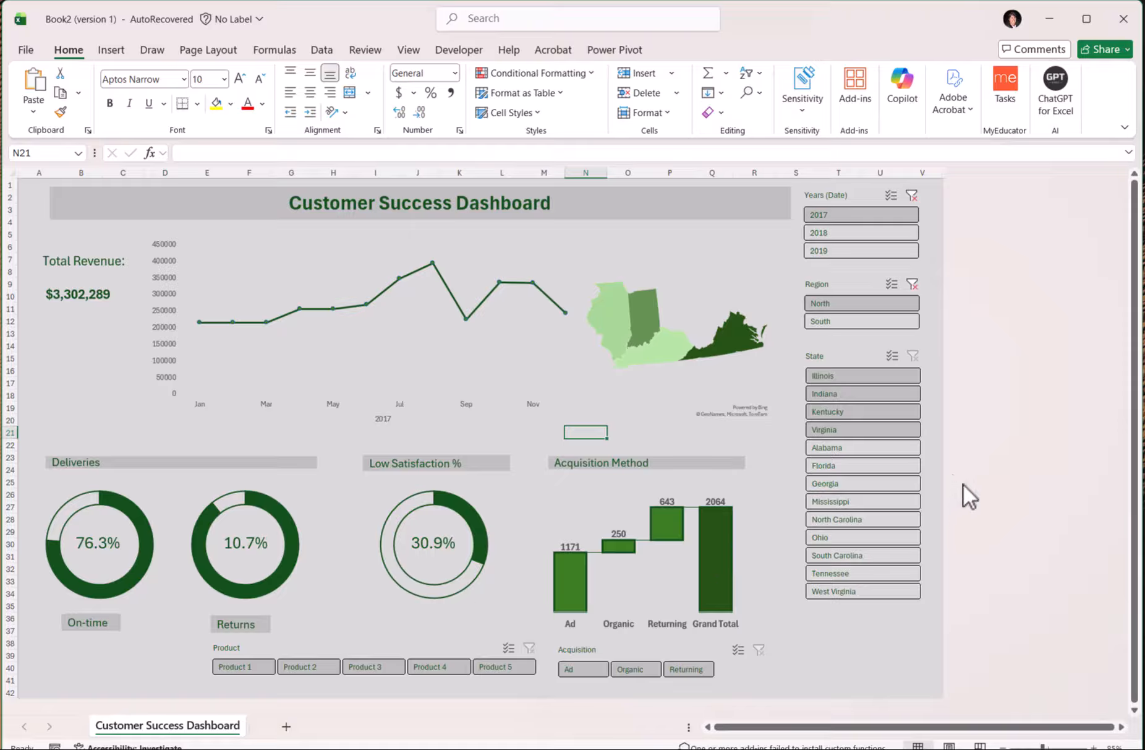
pyautogui.click(911, 194)
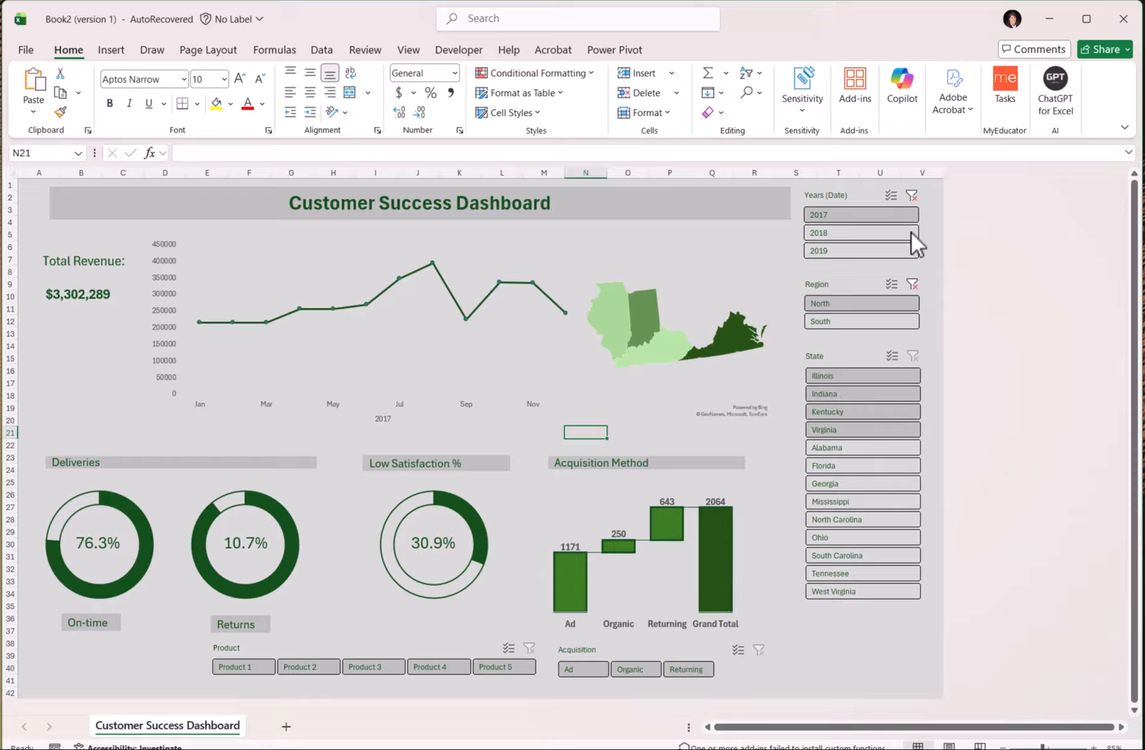
pyautogui.click(912, 285)
pyautogui.click(835, 638)
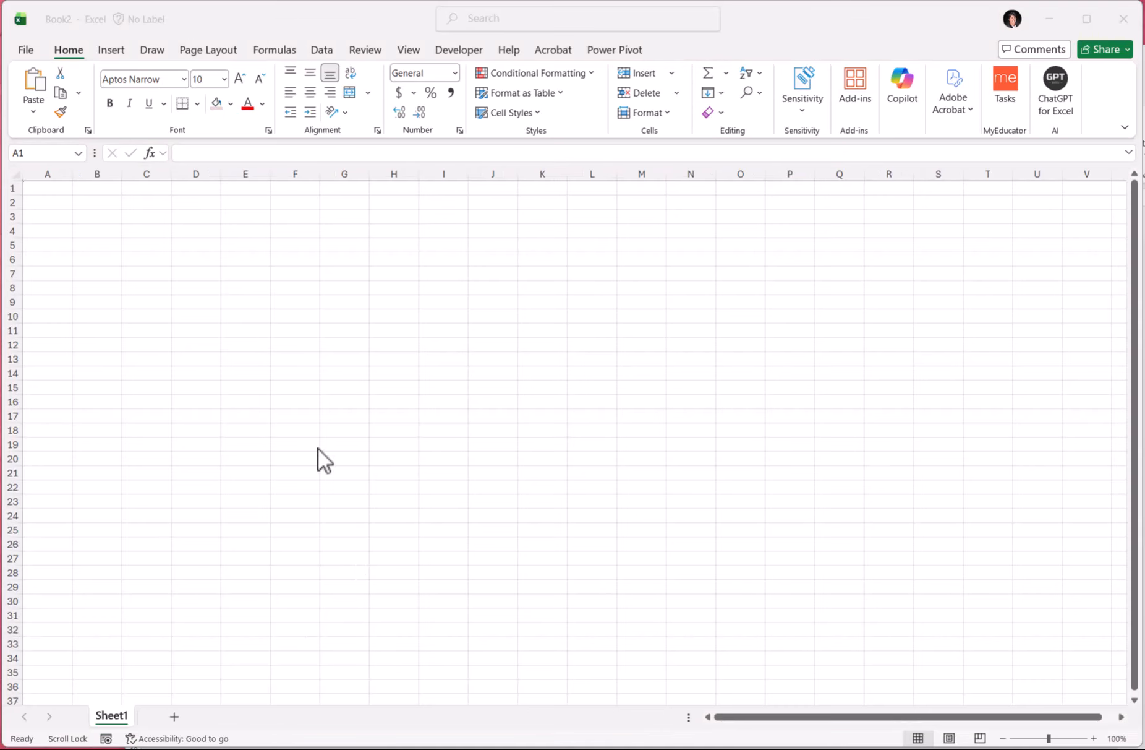
# Step: Import the text file Customer_Service_Data_2 into the blank workbook and open it for transformation in the Power Query Editor
pyautogui.click(320, 51)
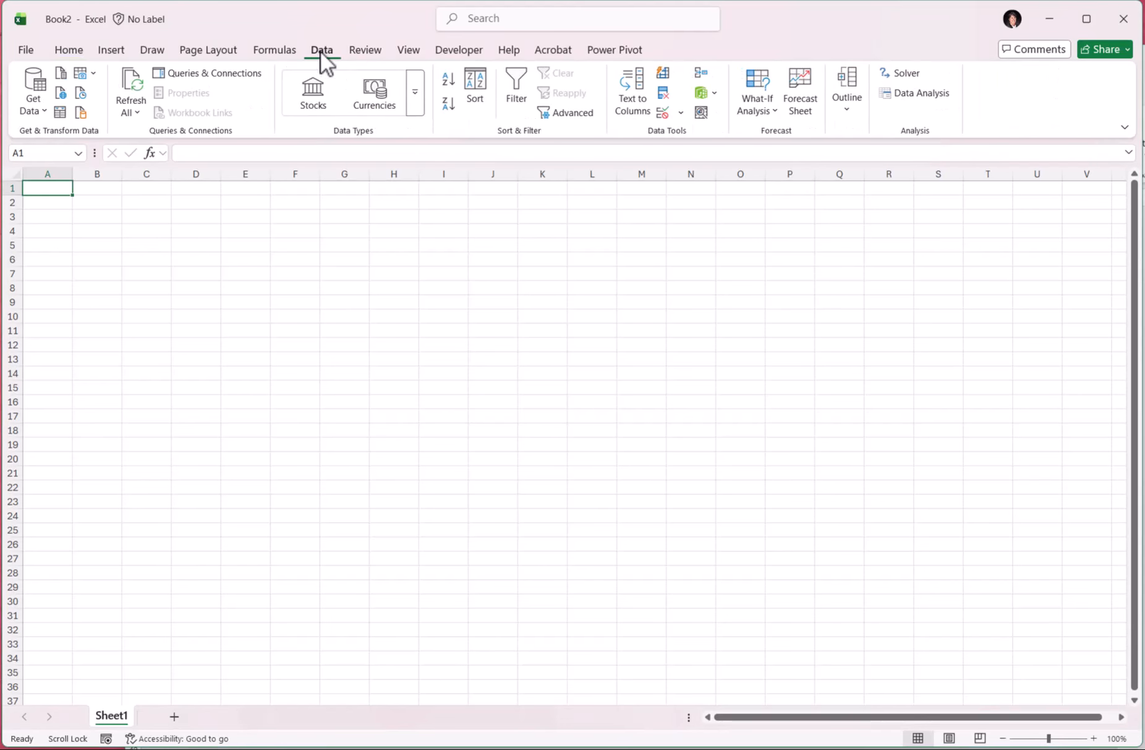
pyautogui.click(44, 107)
pyautogui.moveTo(53, 167)
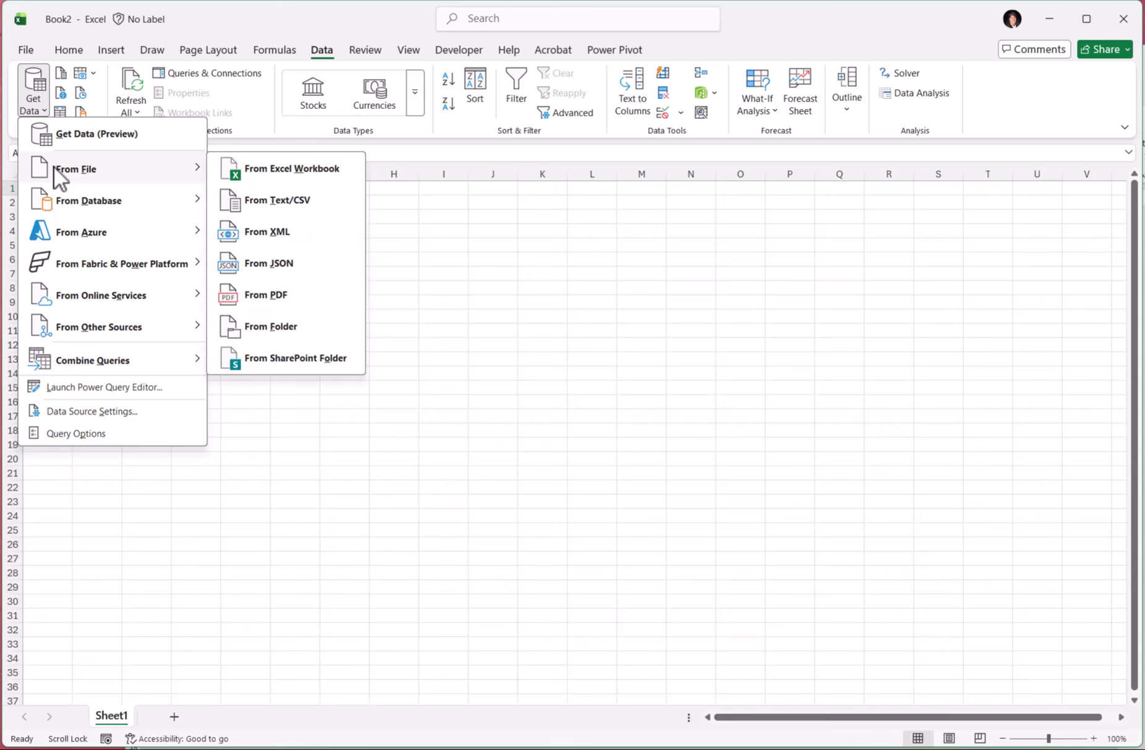
pyautogui.click(265, 199)
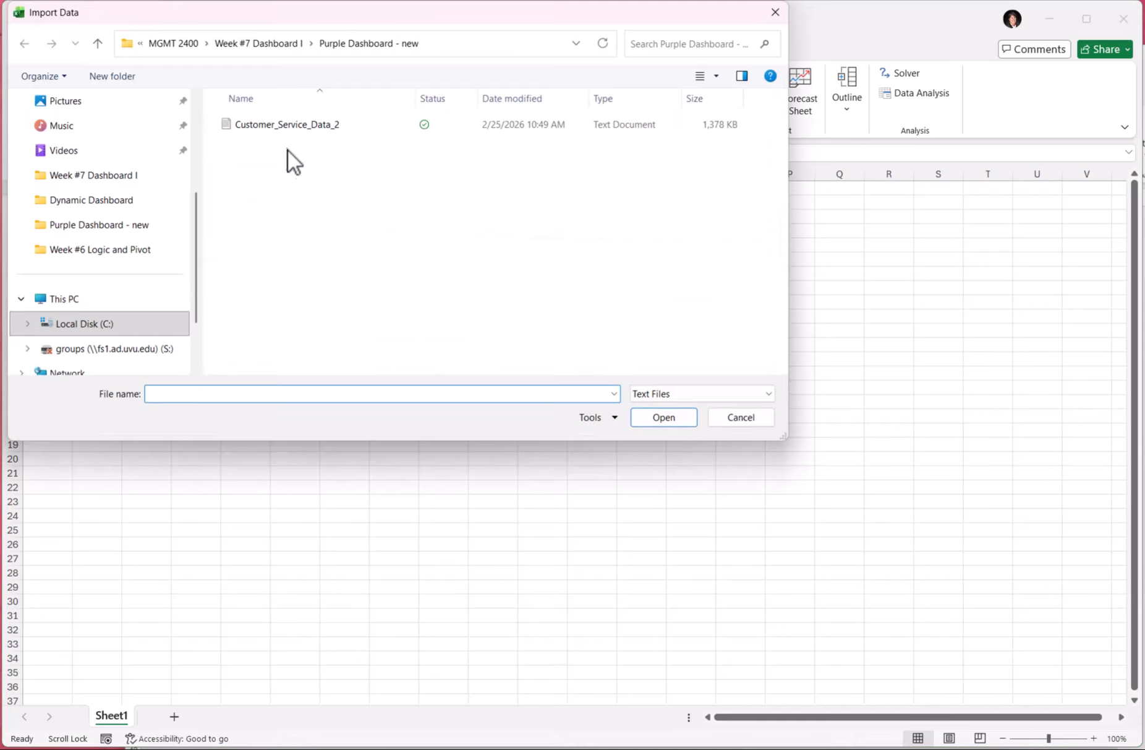
pyautogui.click(284, 127)
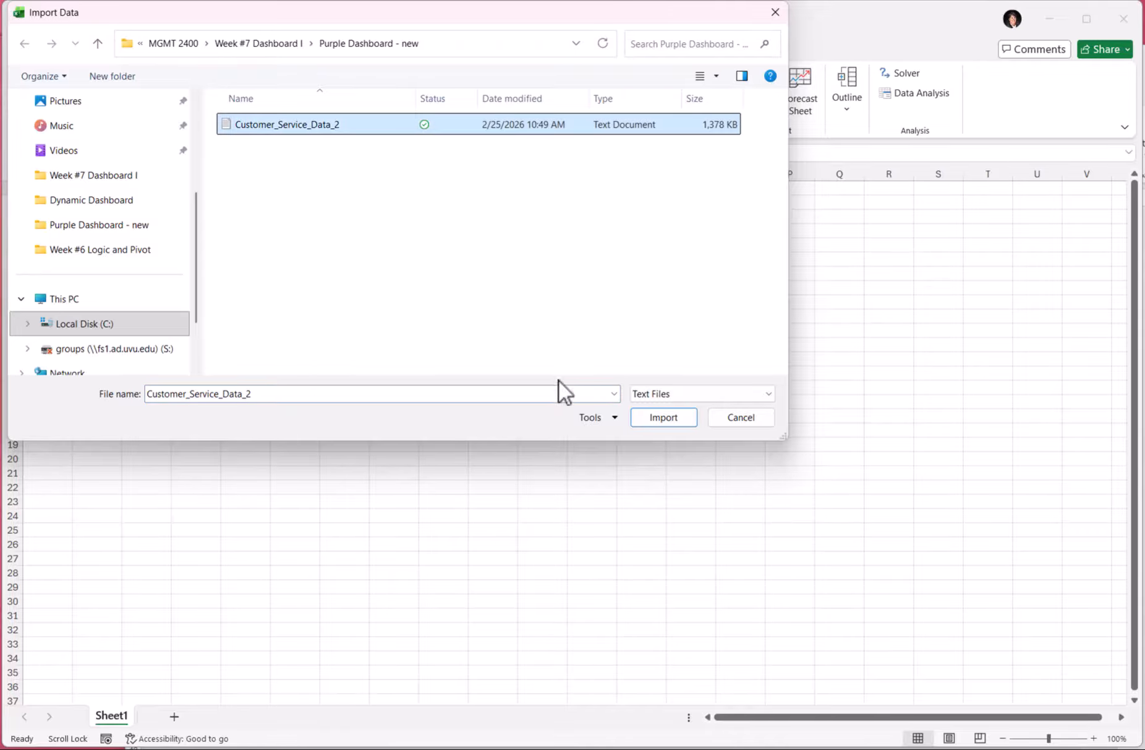
pyautogui.click(663, 417)
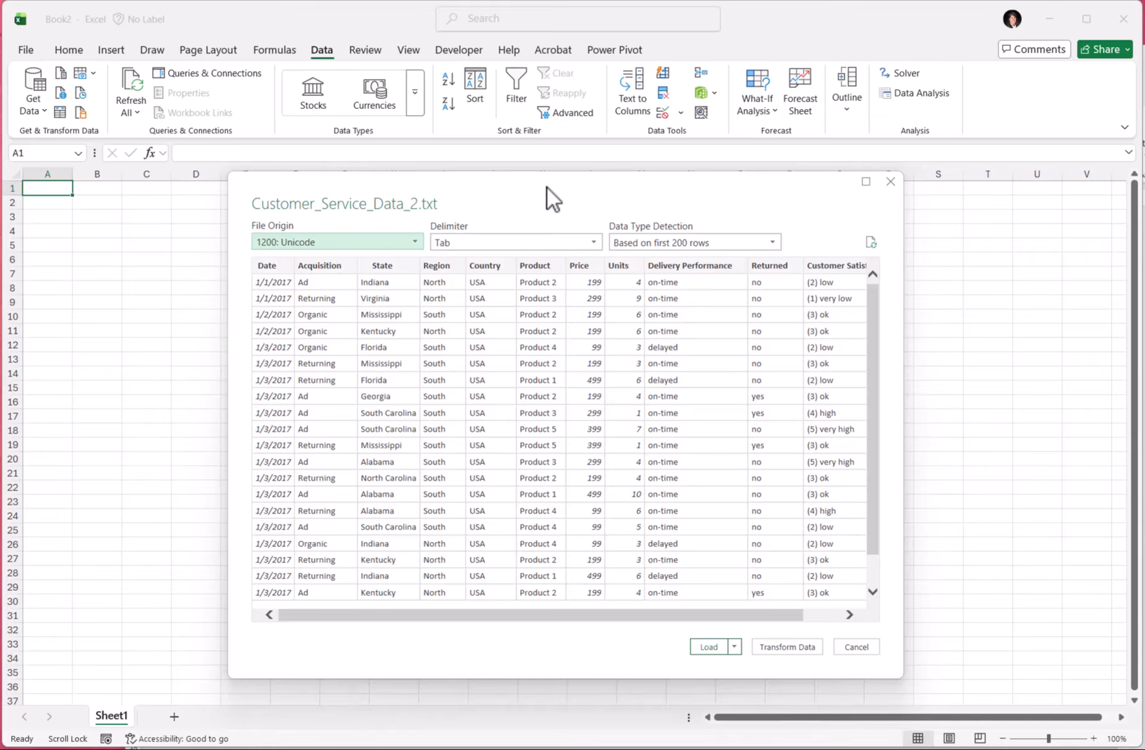
pyautogui.click(776, 649)
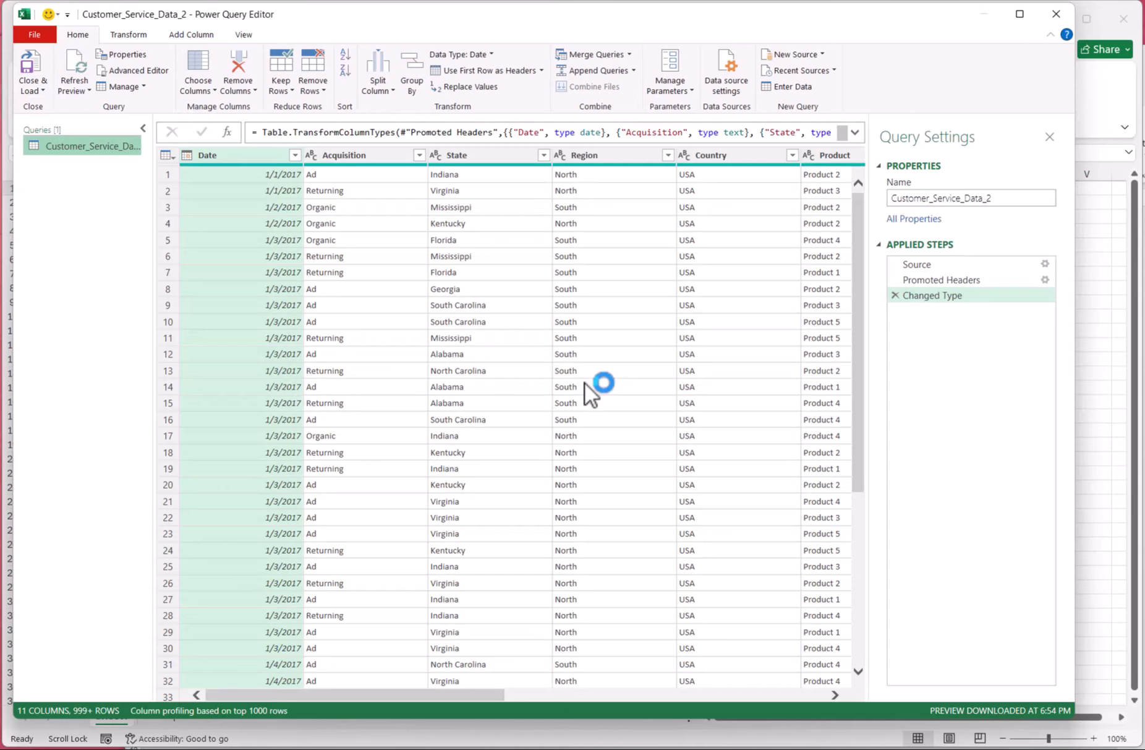
# Step: Add a new column that multiplies the Units column by the values in the Price column
pyautogui.moveTo(290, 692); pyautogui.dragTo(603, 706)
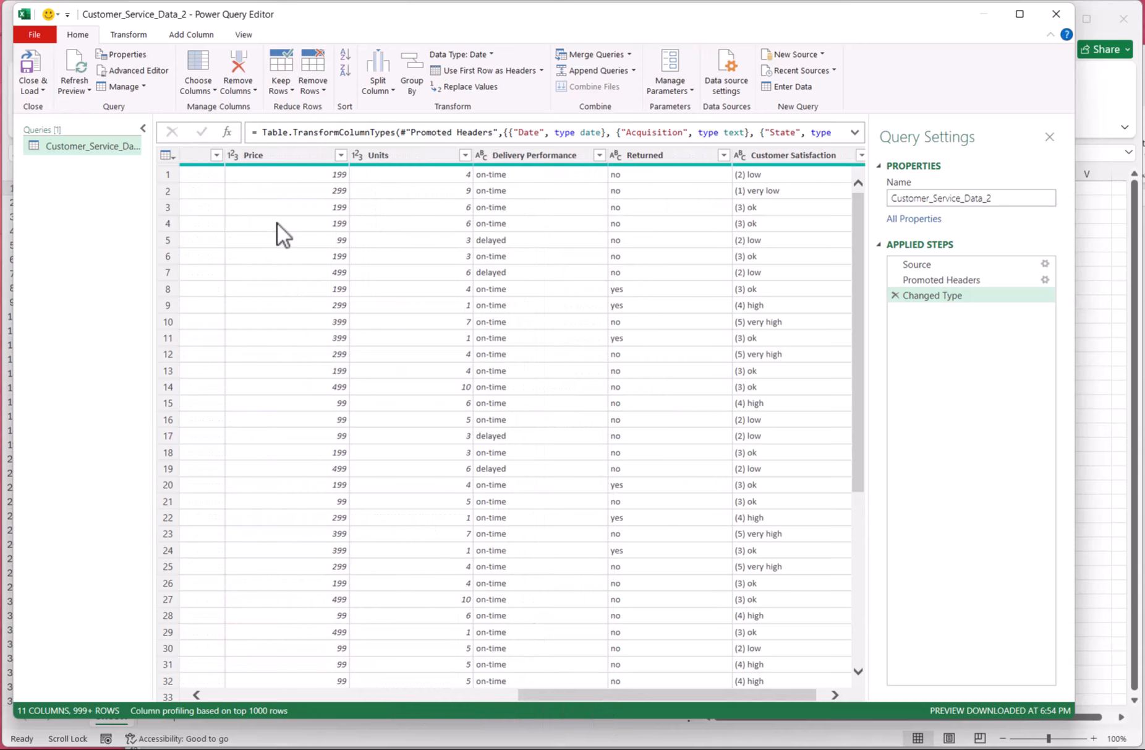
pyautogui.click(279, 156)
pyautogui.click(392, 155)
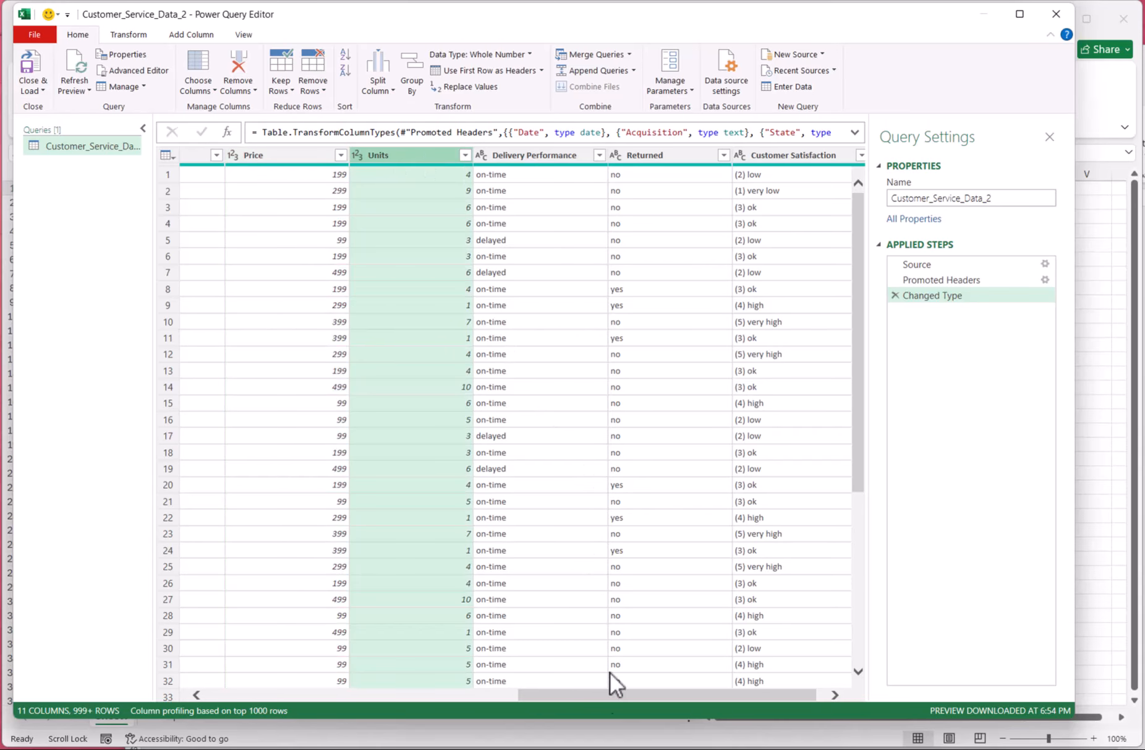
pyautogui.moveTo(614, 695); pyautogui.dragTo(636, 696)
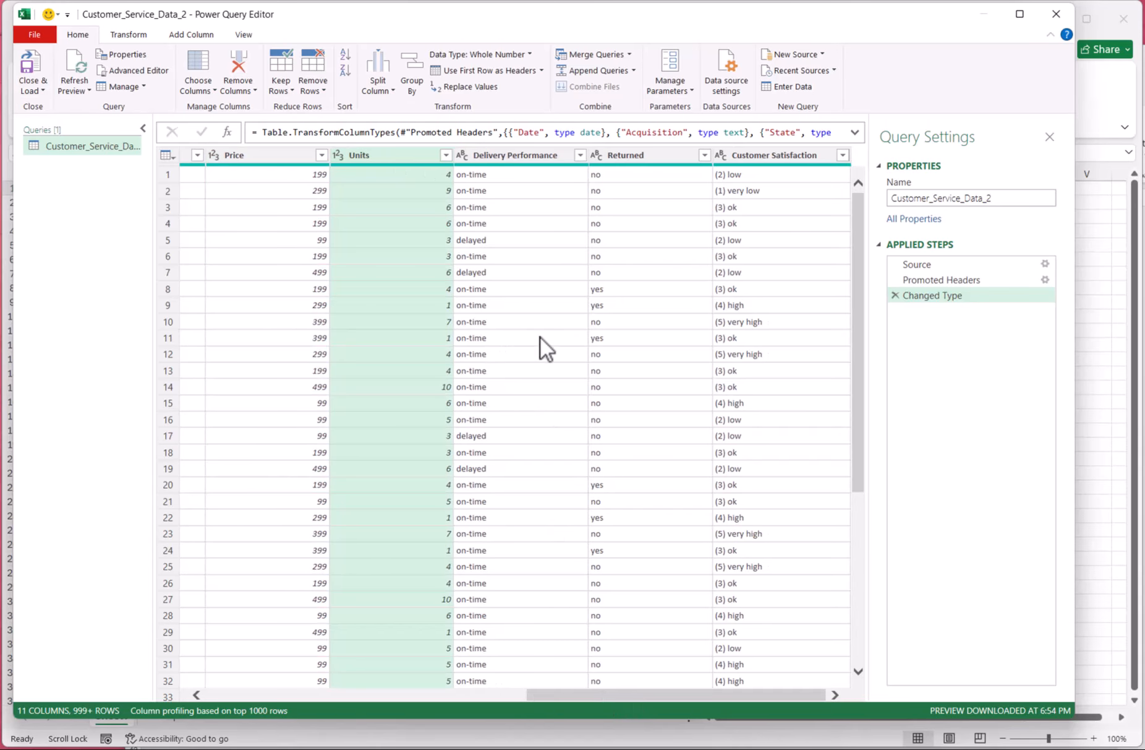
pyautogui.click(189, 38)
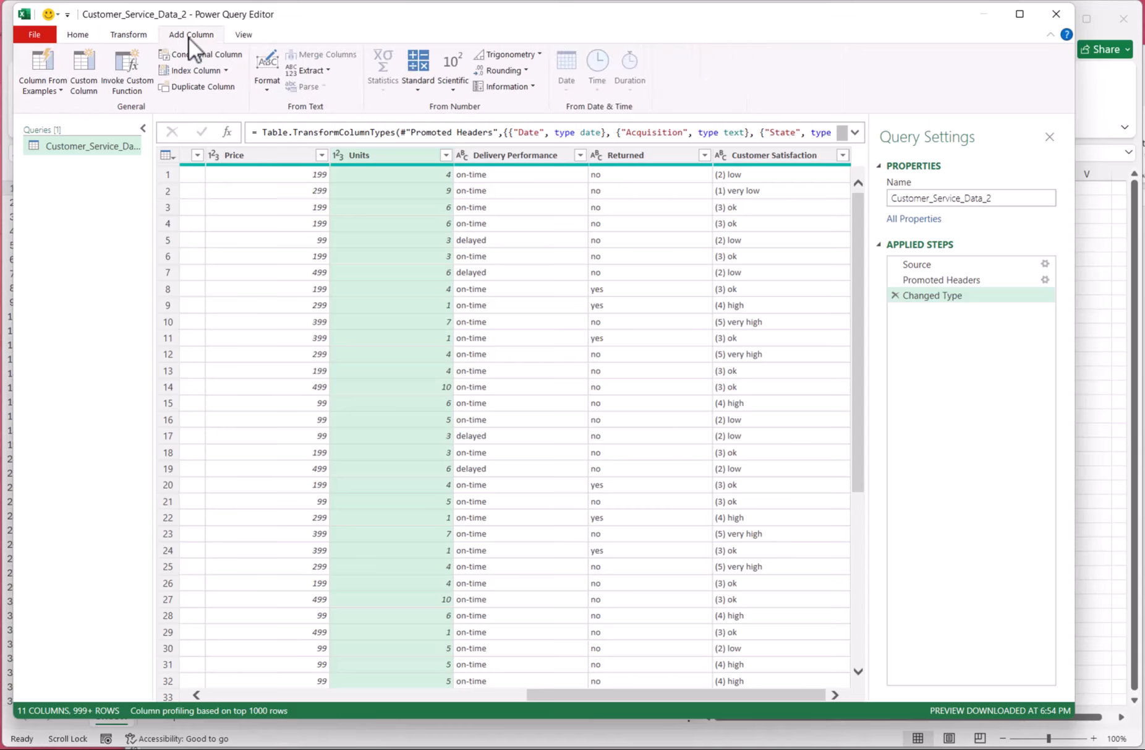
pyautogui.click(409, 158)
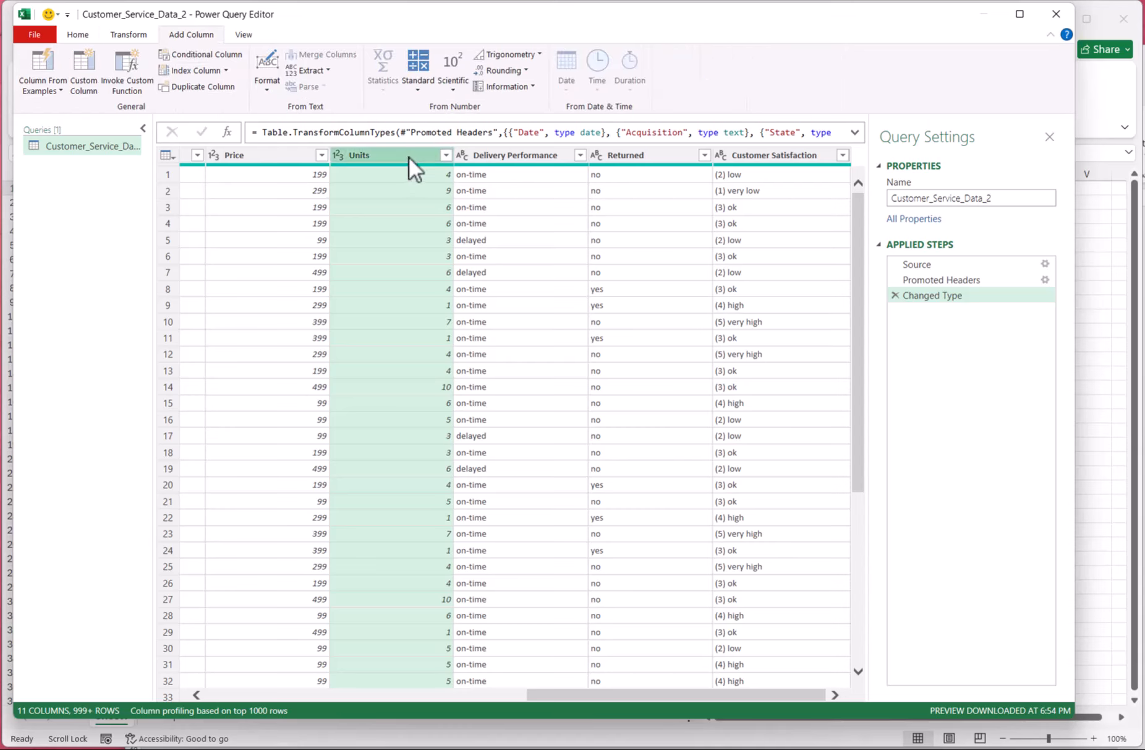
pyautogui.click(415, 87)
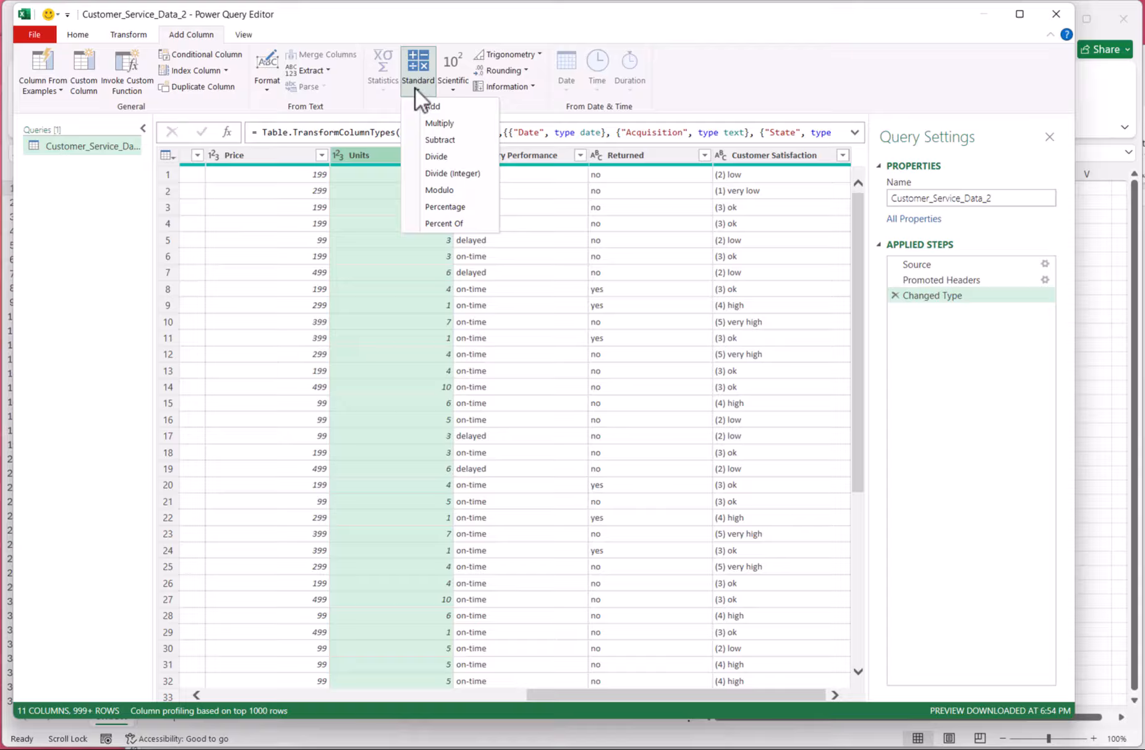
pyautogui.click(433, 124)
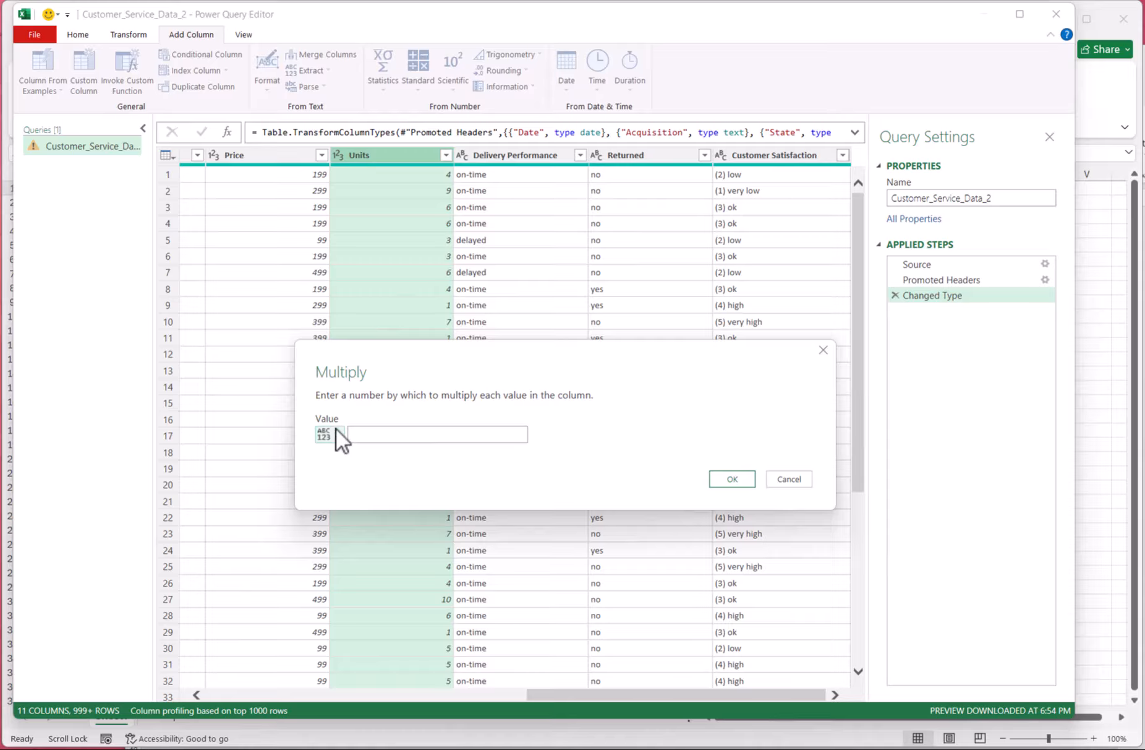
pyautogui.click(337, 434)
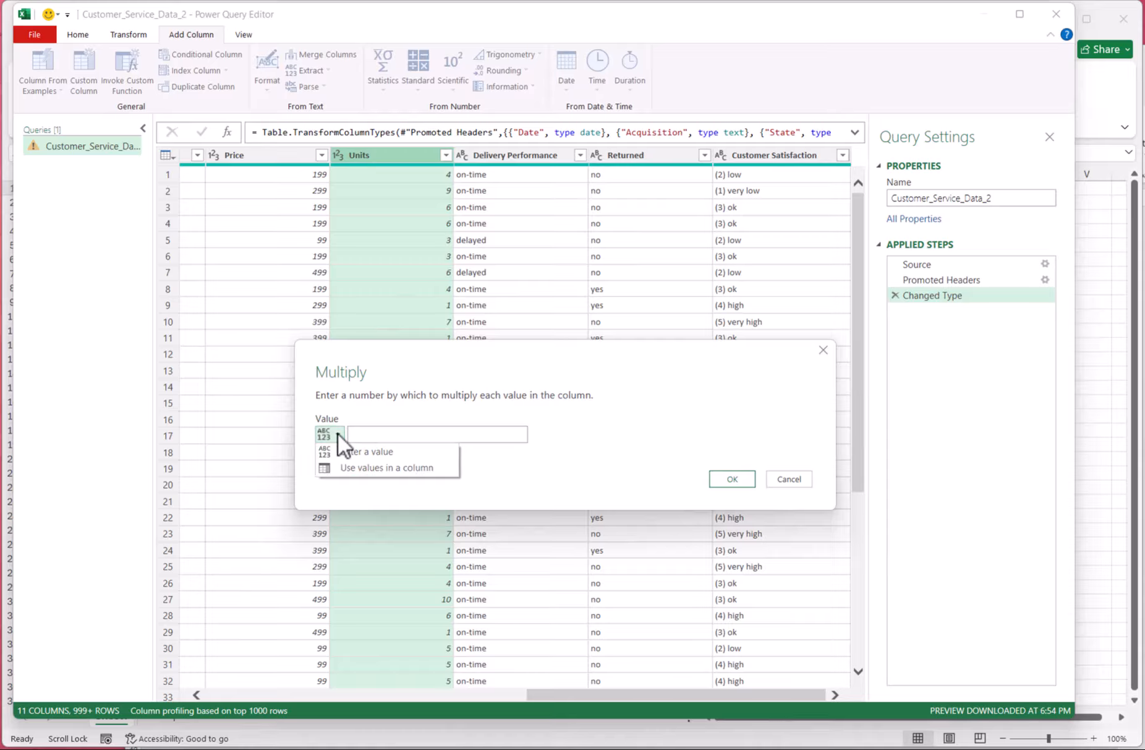
pyautogui.click(342, 469)
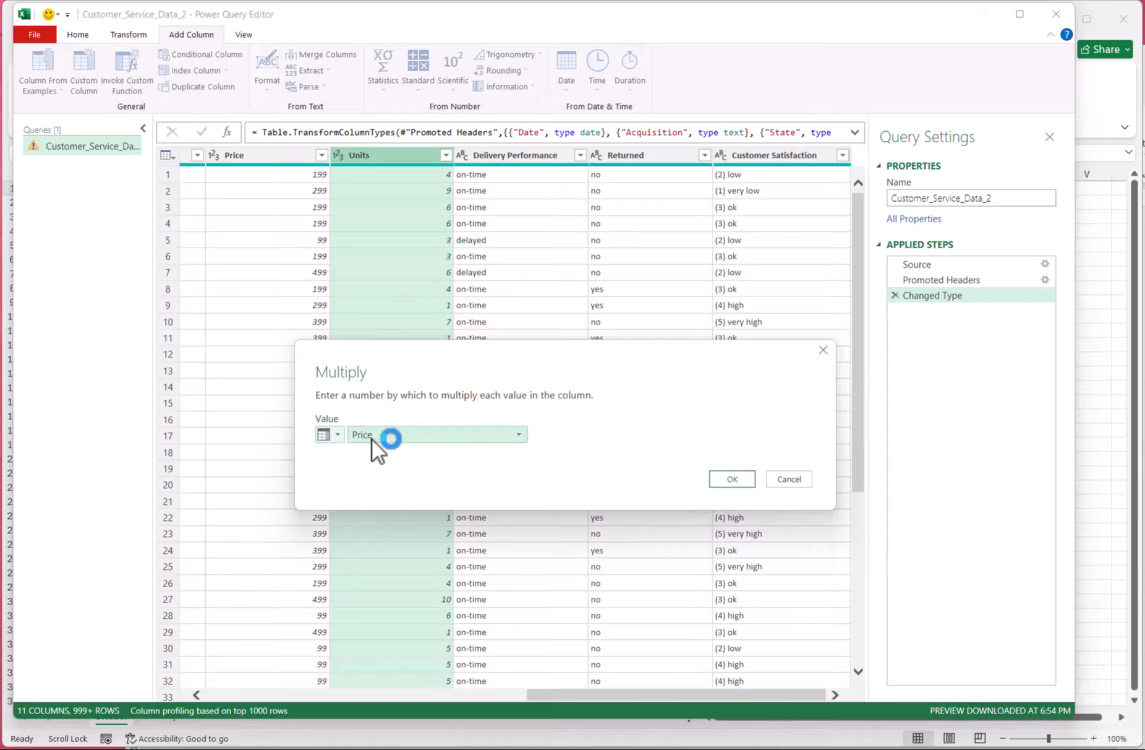
pyautogui.click(732, 478)
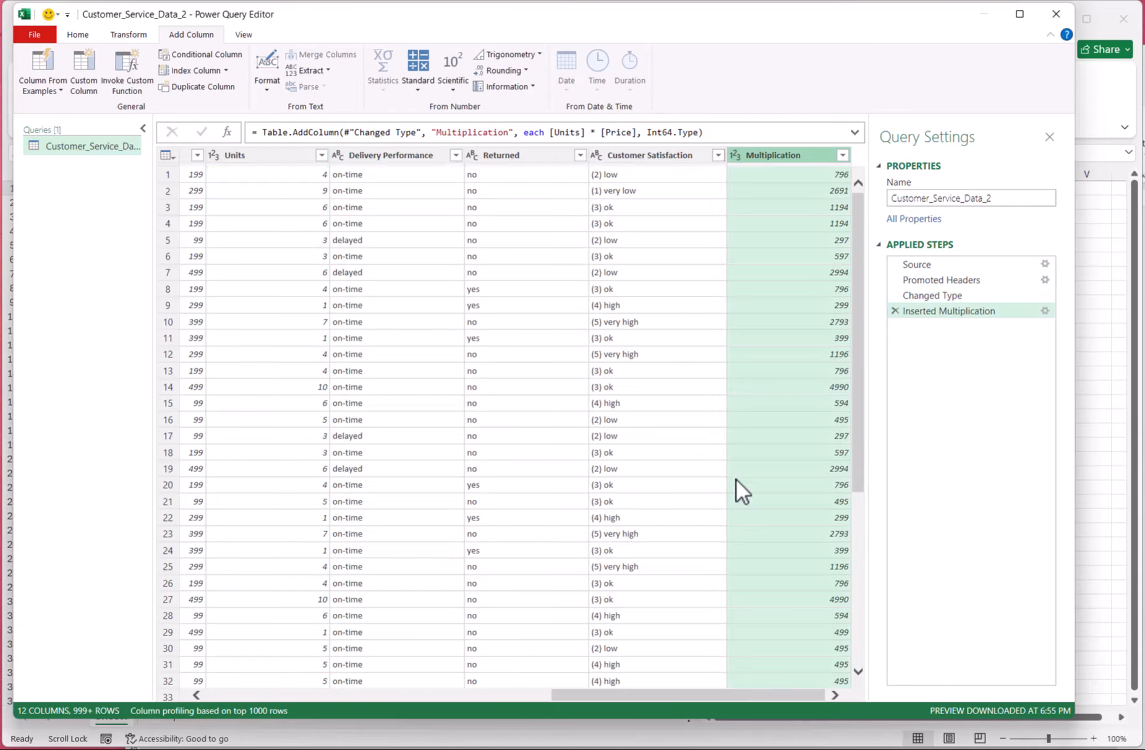
# Step: Rename the new multiplication column as Revenue
pyautogui.doubleClick(793, 156)
pyautogui.write('Revenue')
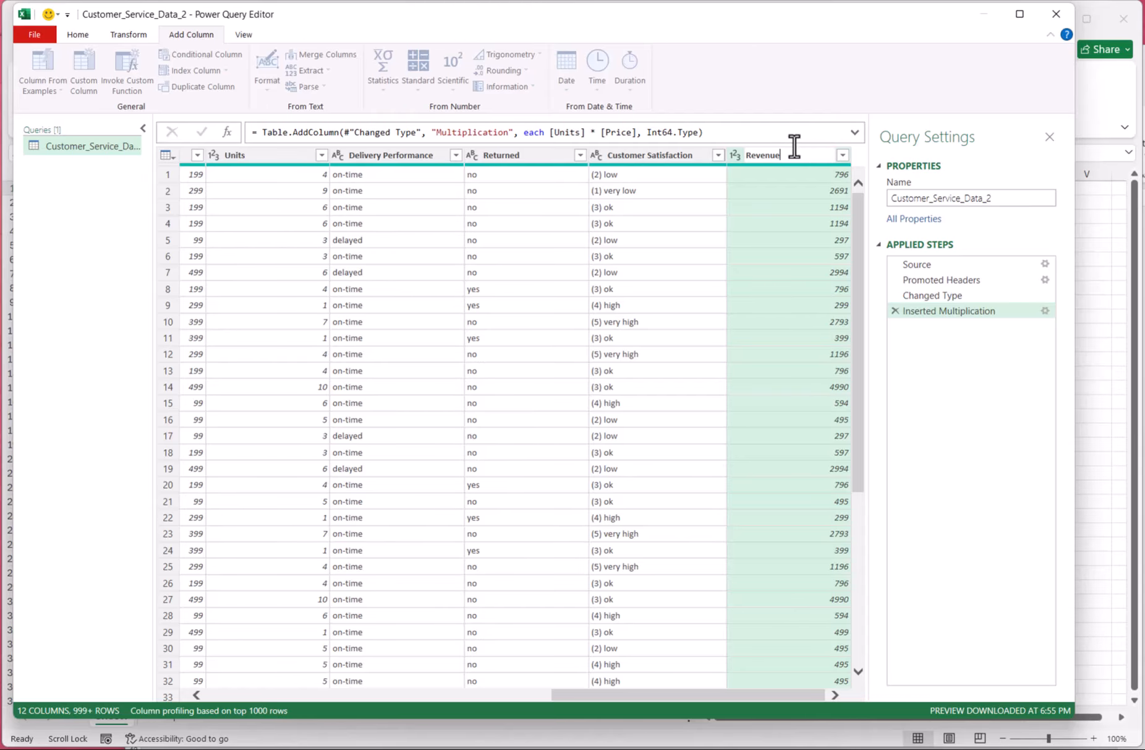
pyautogui.press('Return')
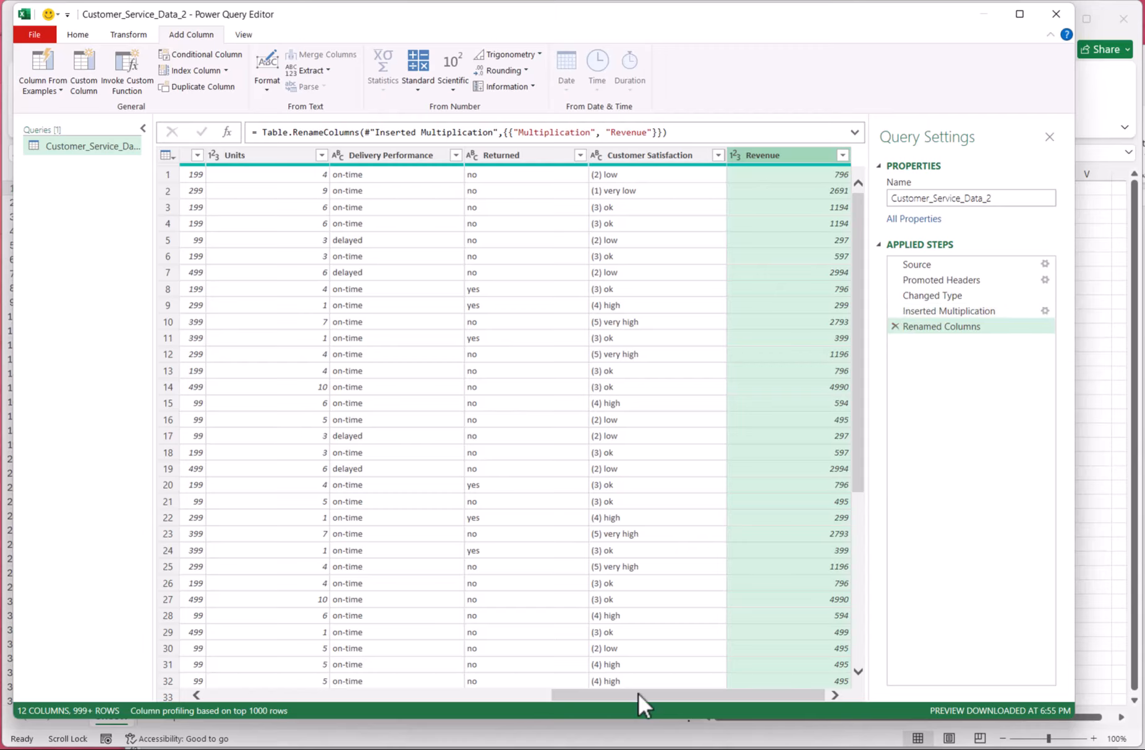
# Step: Start a column from examples based on Customer Satisfaction, giving "low" for the first "(2) low" and "(1) very low" rows
pyautogui.click(649, 155)
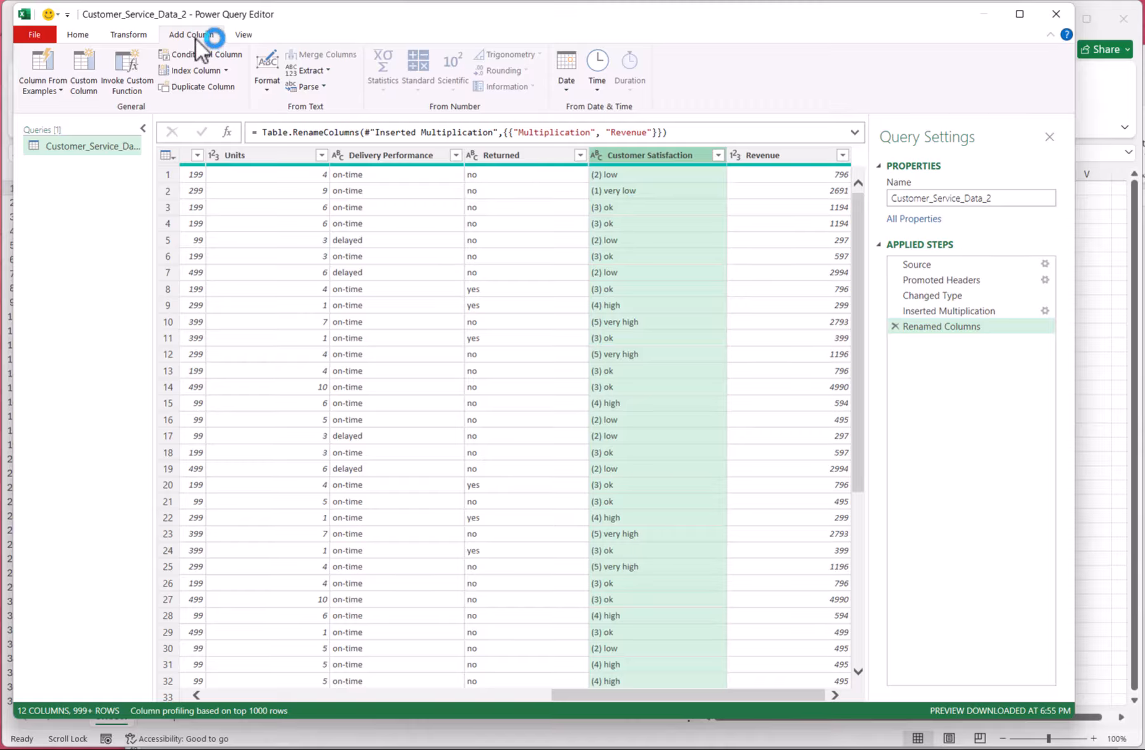
pyautogui.click(65, 90)
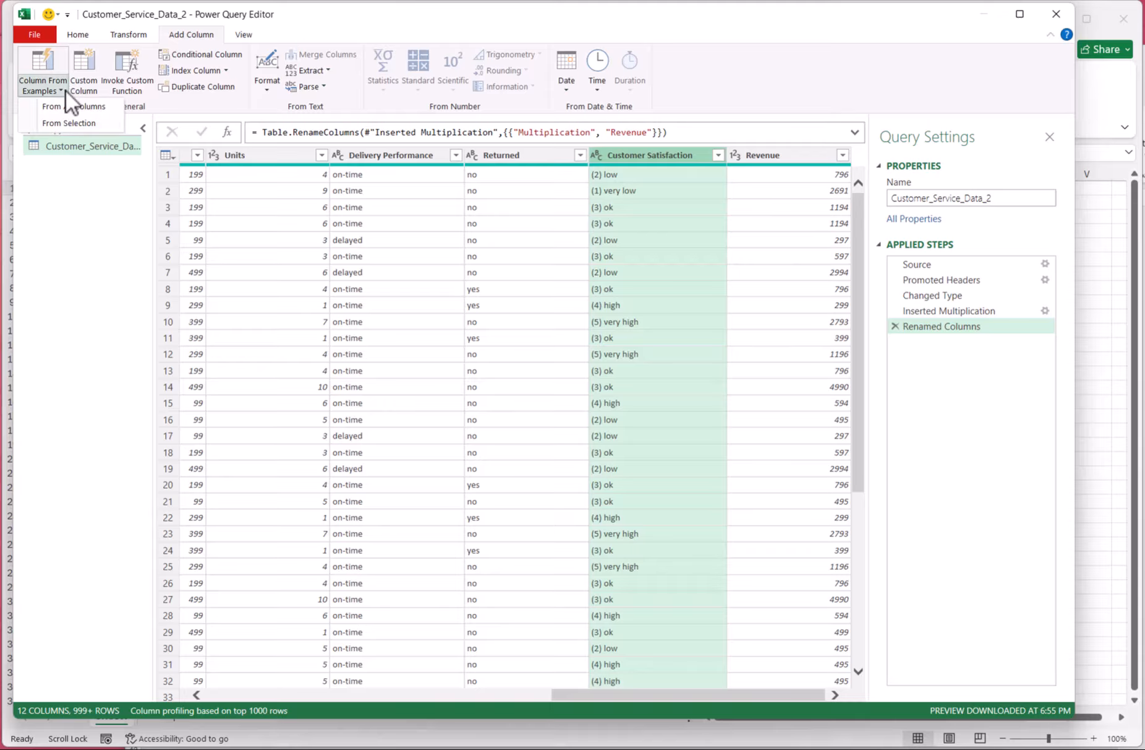
pyautogui.click(64, 124)
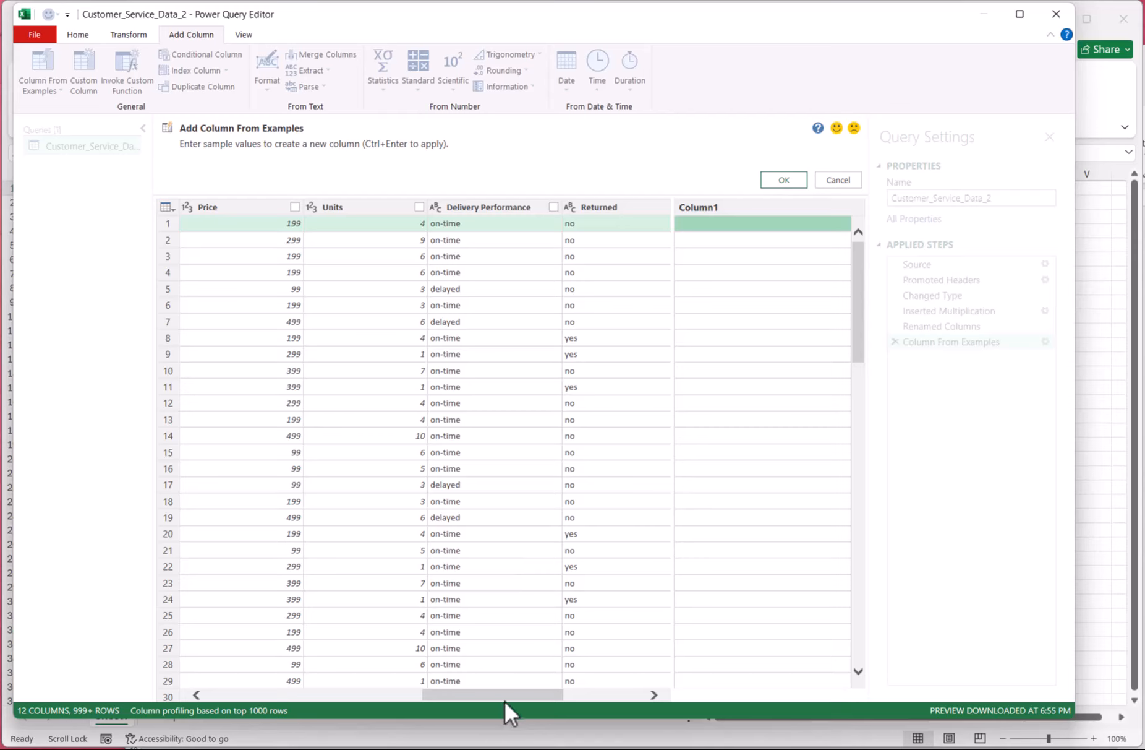
pyautogui.moveTo(511, 696); pyautogui.dragTo(588, 697)
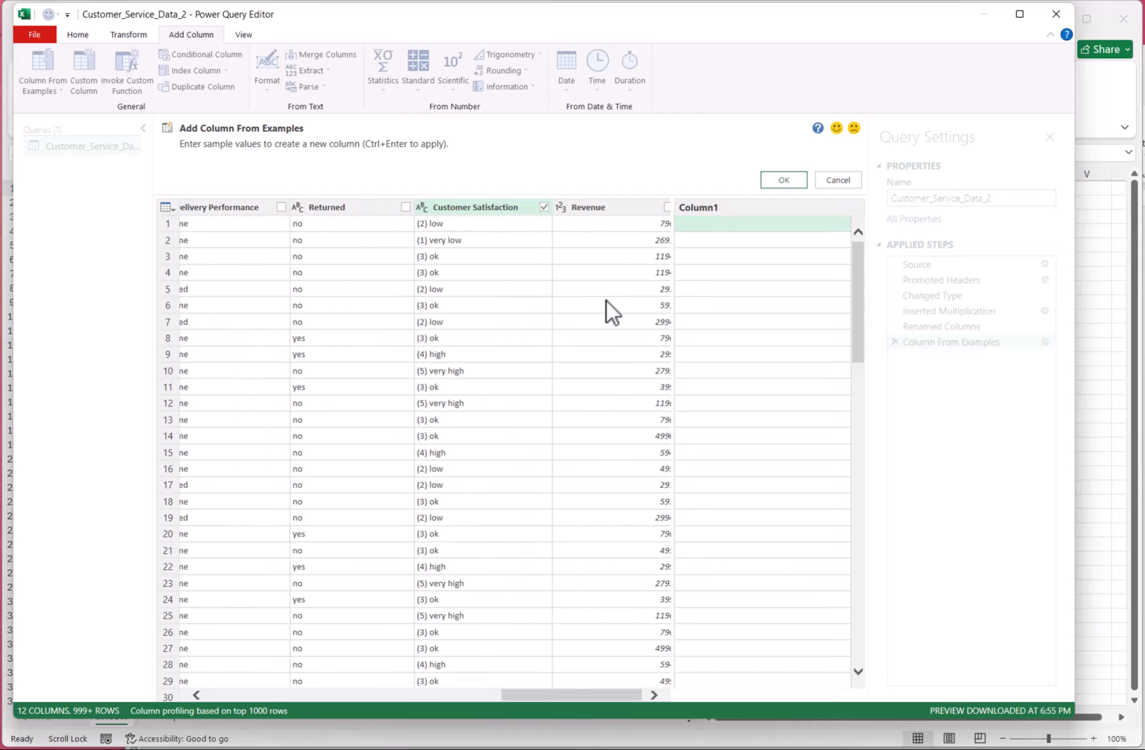
pyautogui.click(701, 221)
pyautogui.write('low')
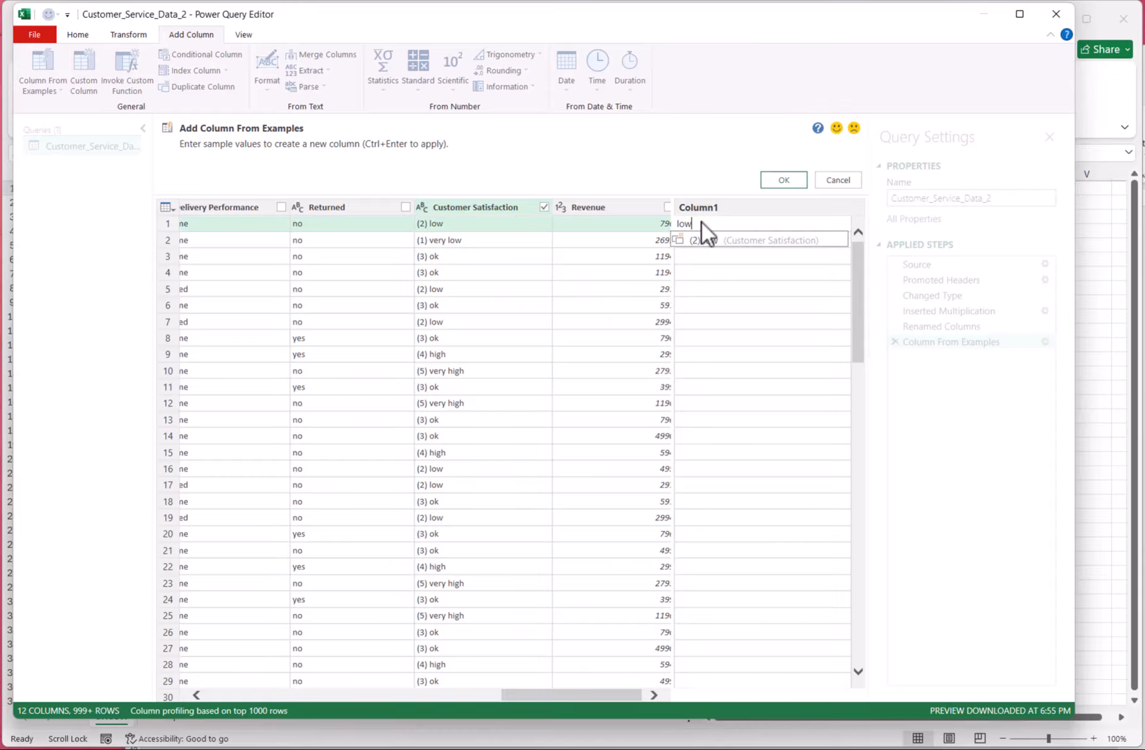
pyautogui.press('Return')
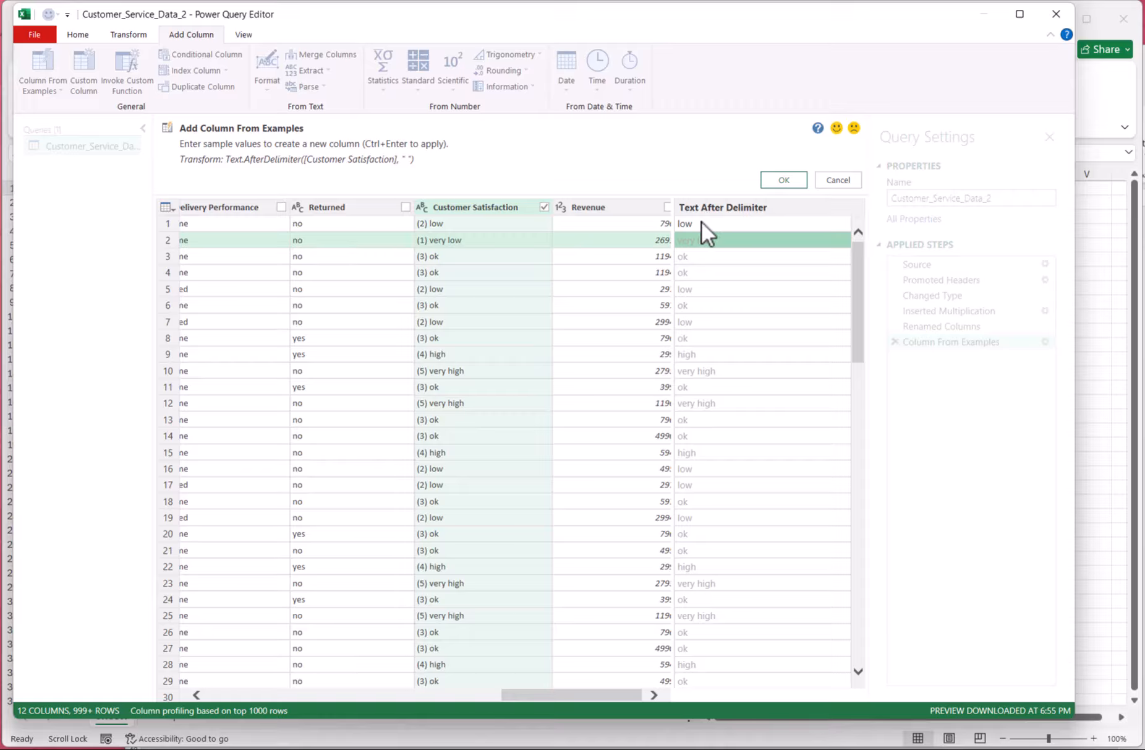
pyautogui.write('low')
pyautogui.press('Return')
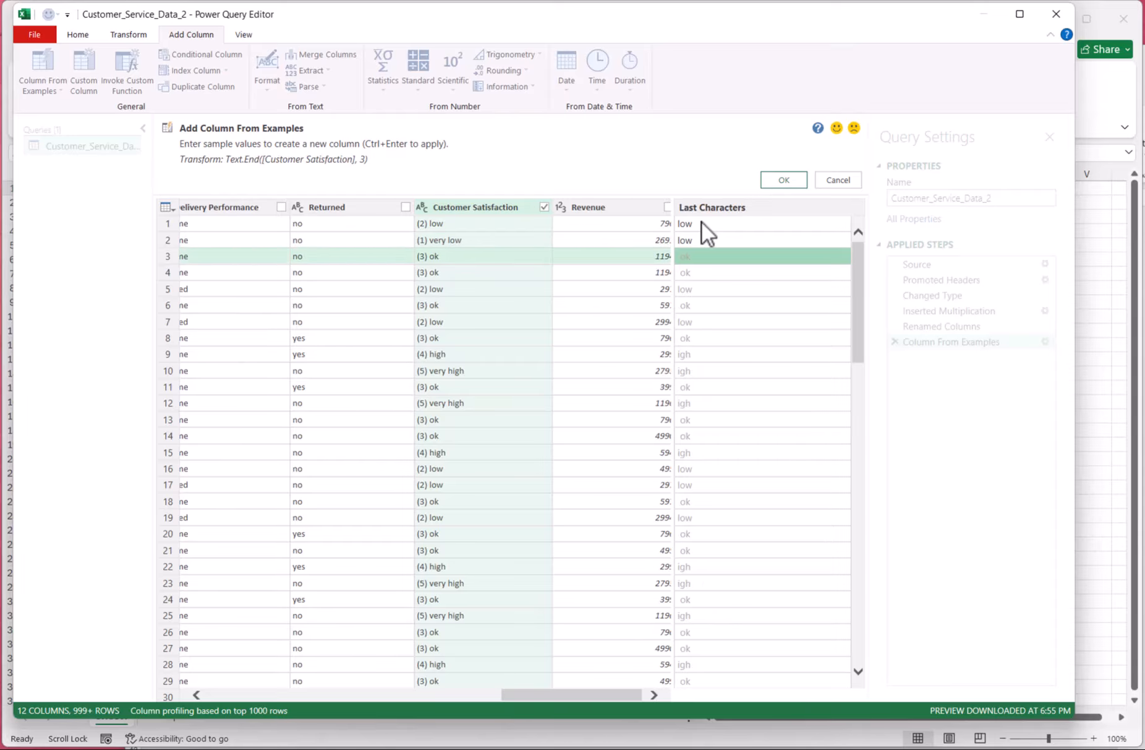
# Step: Give "high" as the example for the first "(3) ok", "(4) high" and "(5) very high" rows and create the column
pyautogui.write('high')
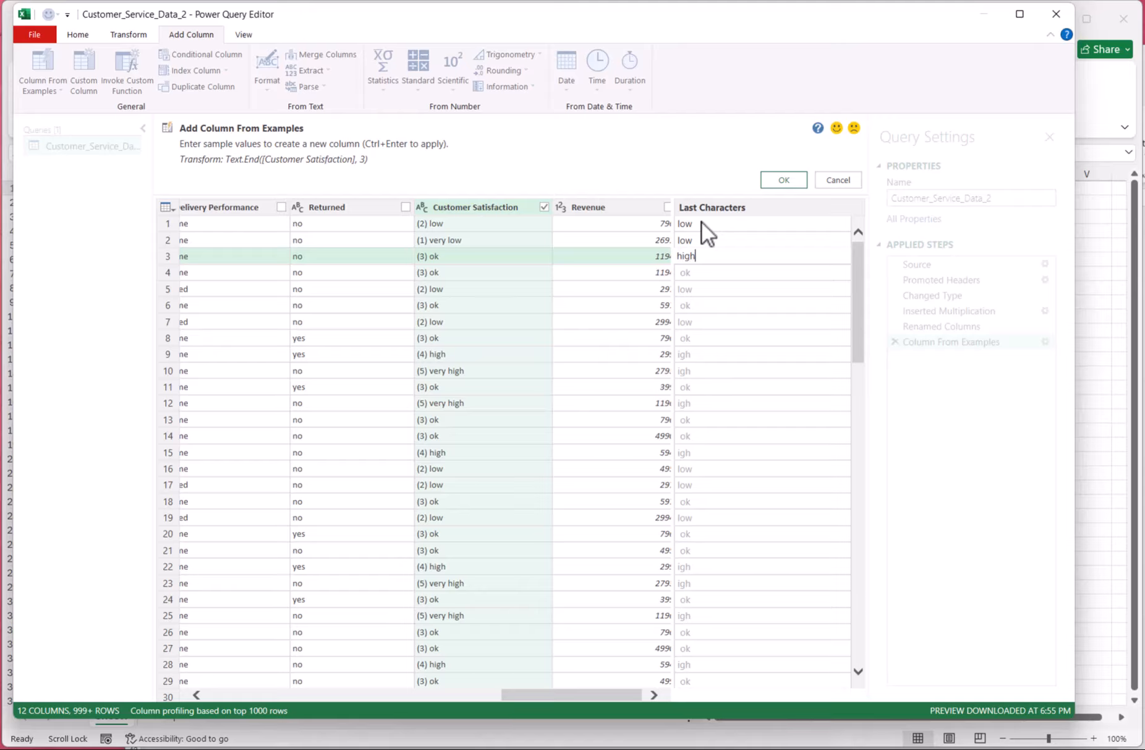
pyautogui.press('Return')
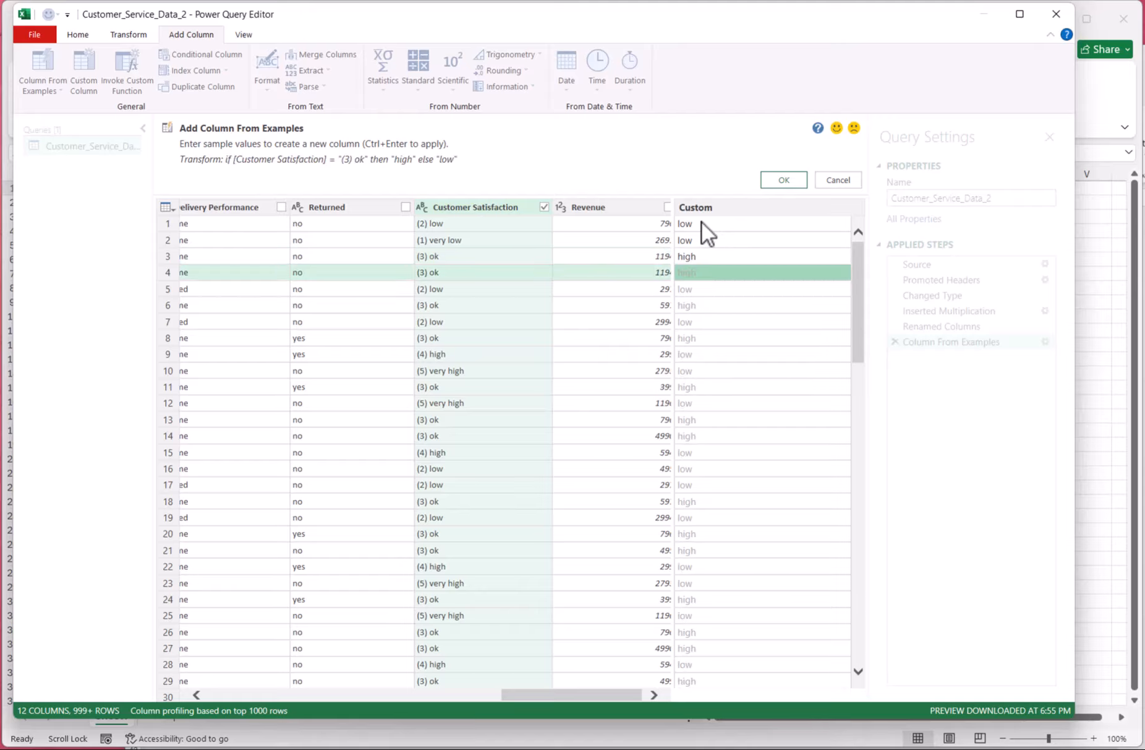
pyautogui.press('Down')
pyautogui.press('Down')
pyautogui.press('Down')
pyautogui.press('Down')
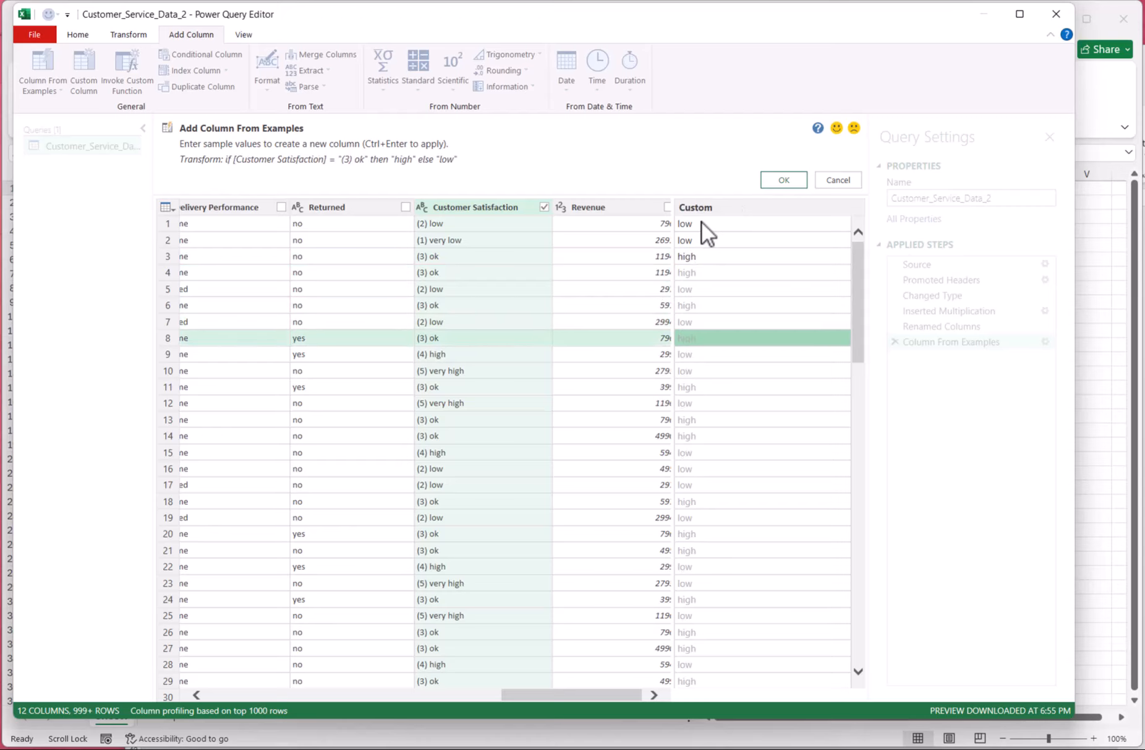
pyautogui.press('Down')
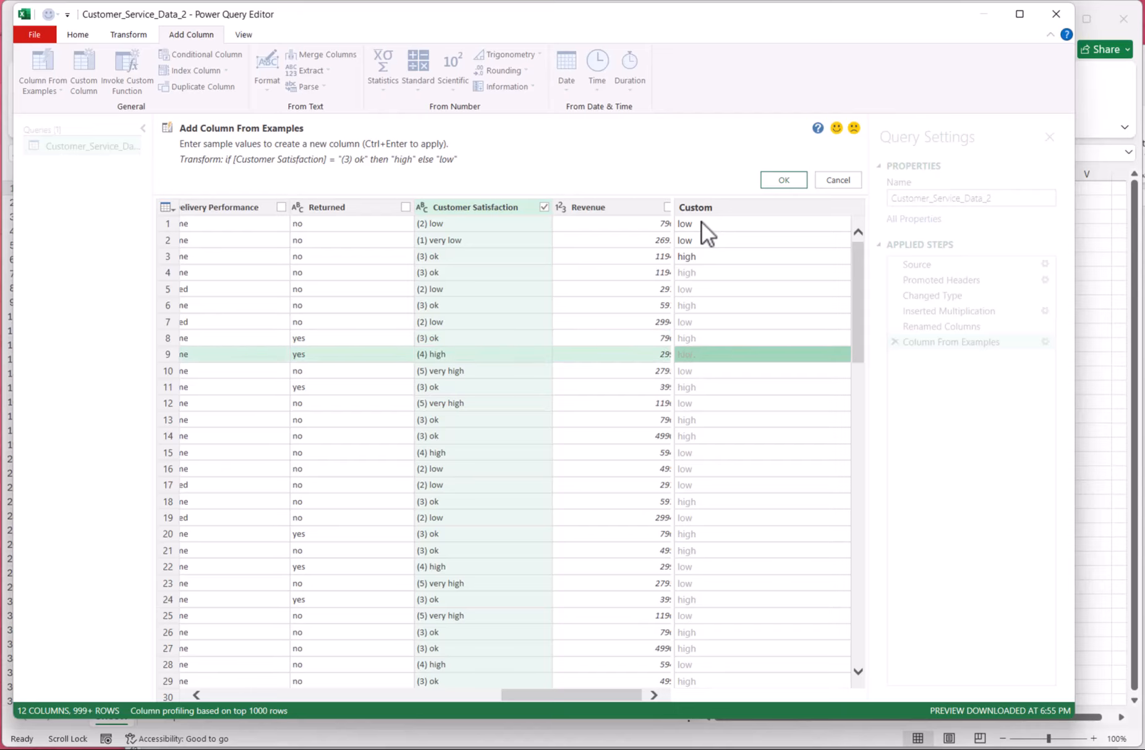
pyautogui.write('high')
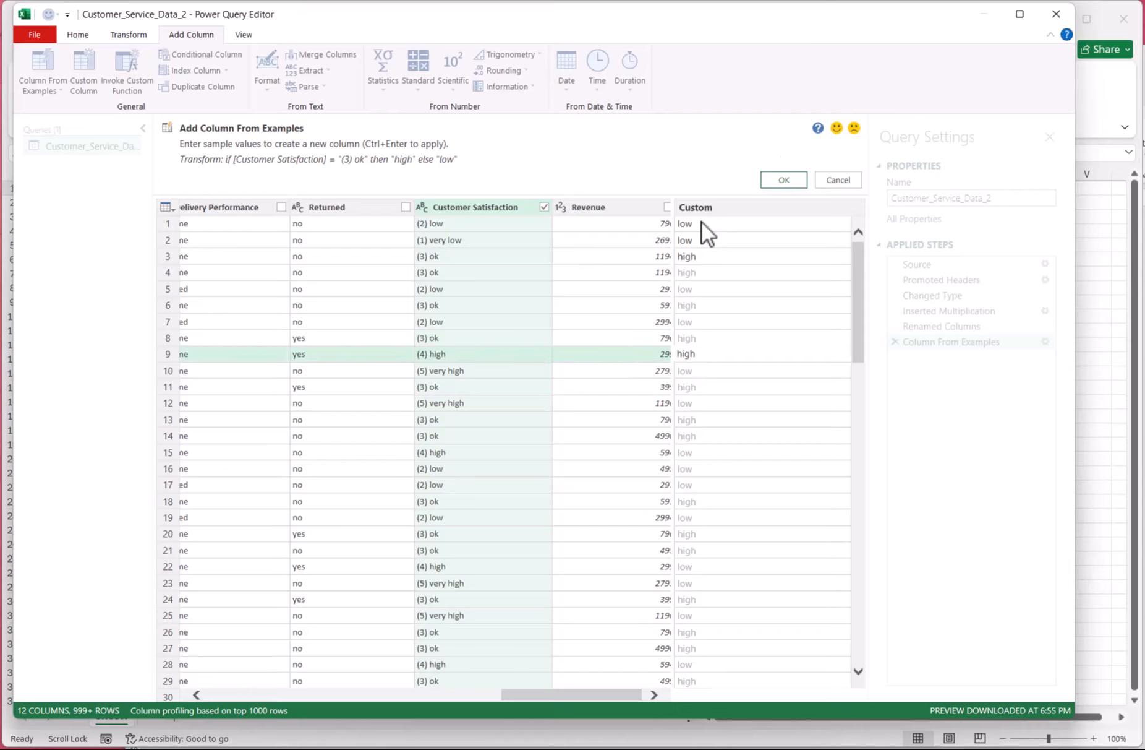
pyautogui.press('Down')
pyautogui.write('high')
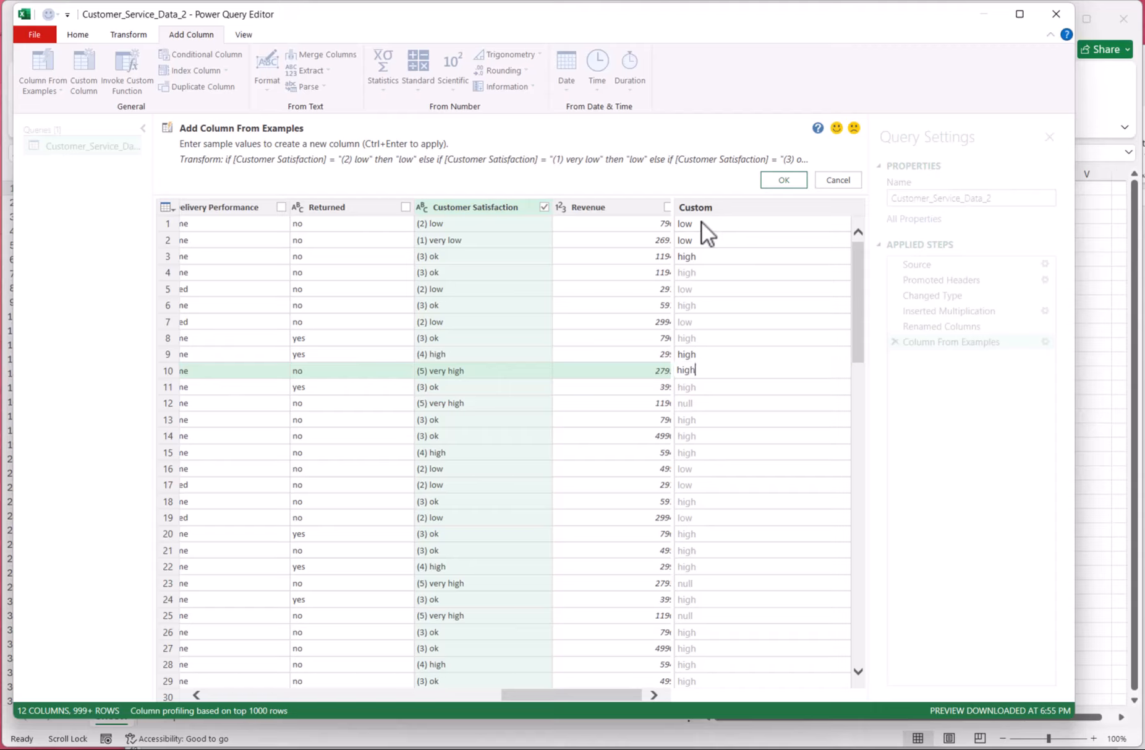
pyautogui.press('Down')
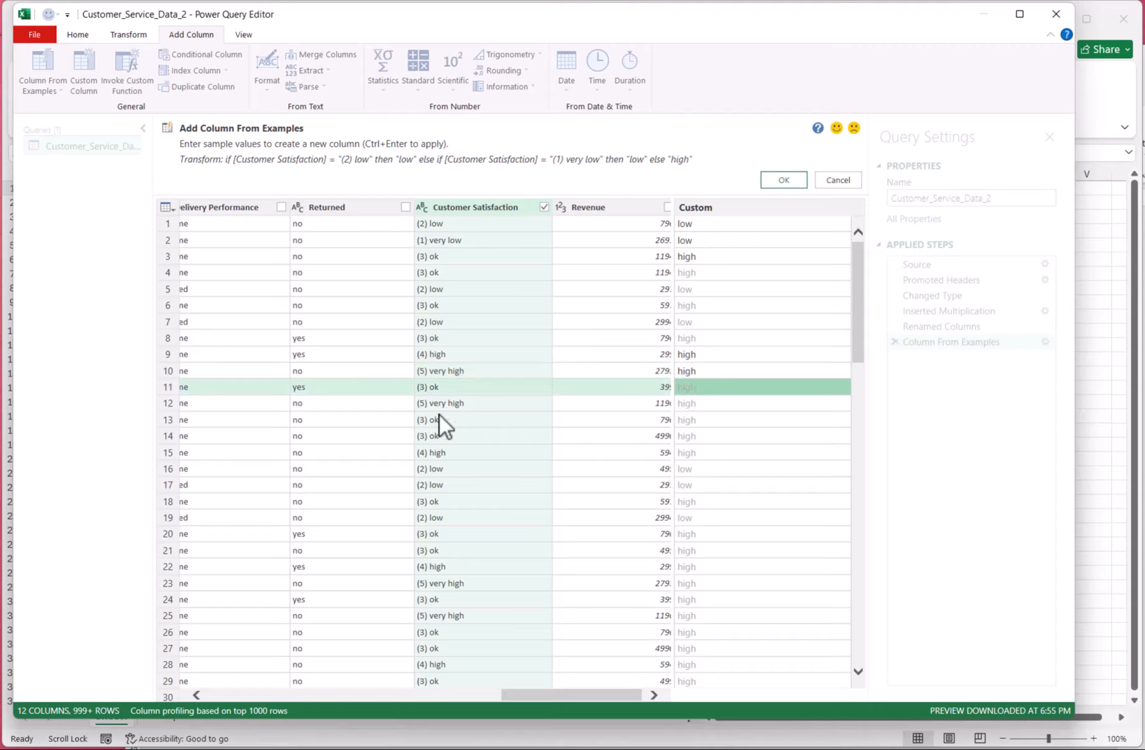
pyautogui.click(784, 180)
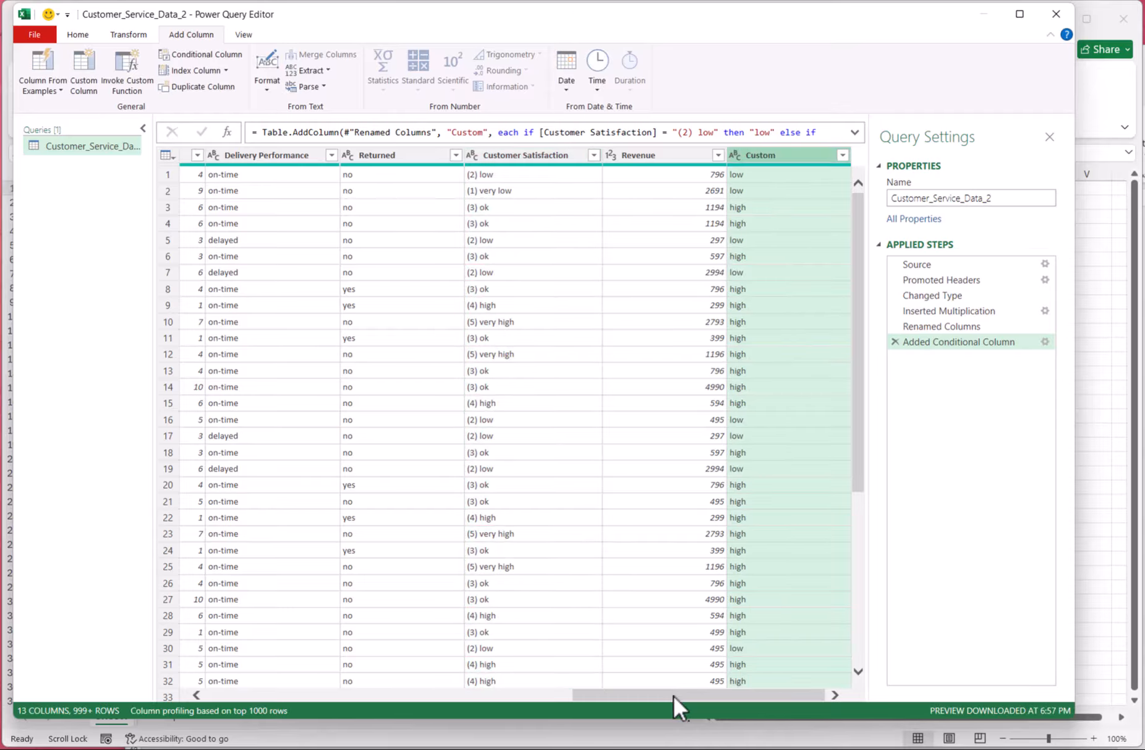
# Step: Rename the new Custom column as Satisfaction
pyautogui.doubleClick(755, 156)
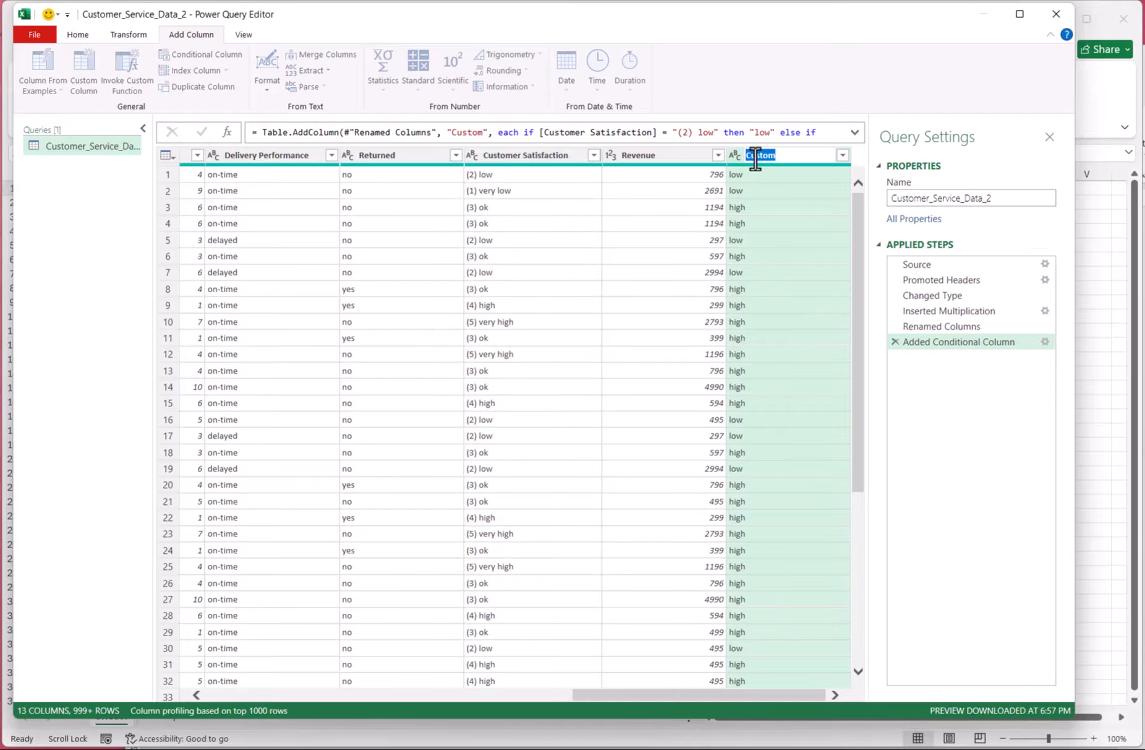
pyautogui.write('sati')
pyautogui.press('BackSpace')
pyautogui.press('BackSpace')
pyautogui.press('BackSpace')
pyautogui.press('BackSpace')
pyautogui.write('Satisfaction')
pyautogui.press('Return')
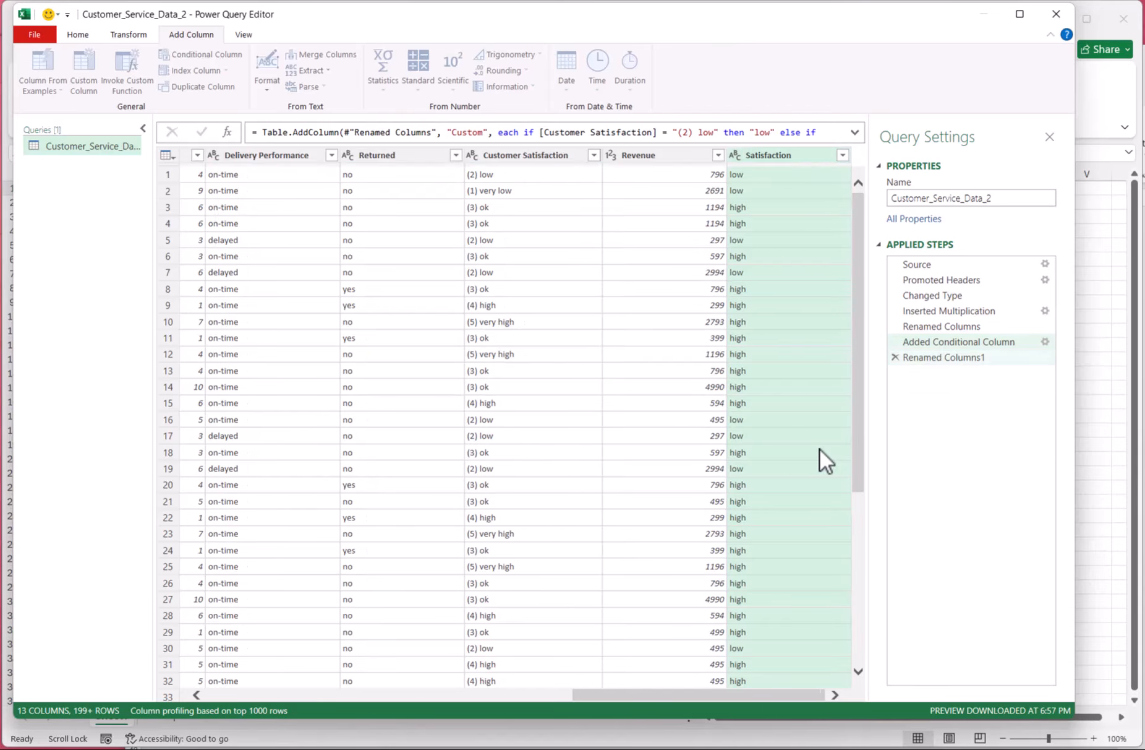
# Step: Close and load the transformed query into the workbook and dismiss the Queries & Connections pane
pyautogui.click(76, 34)
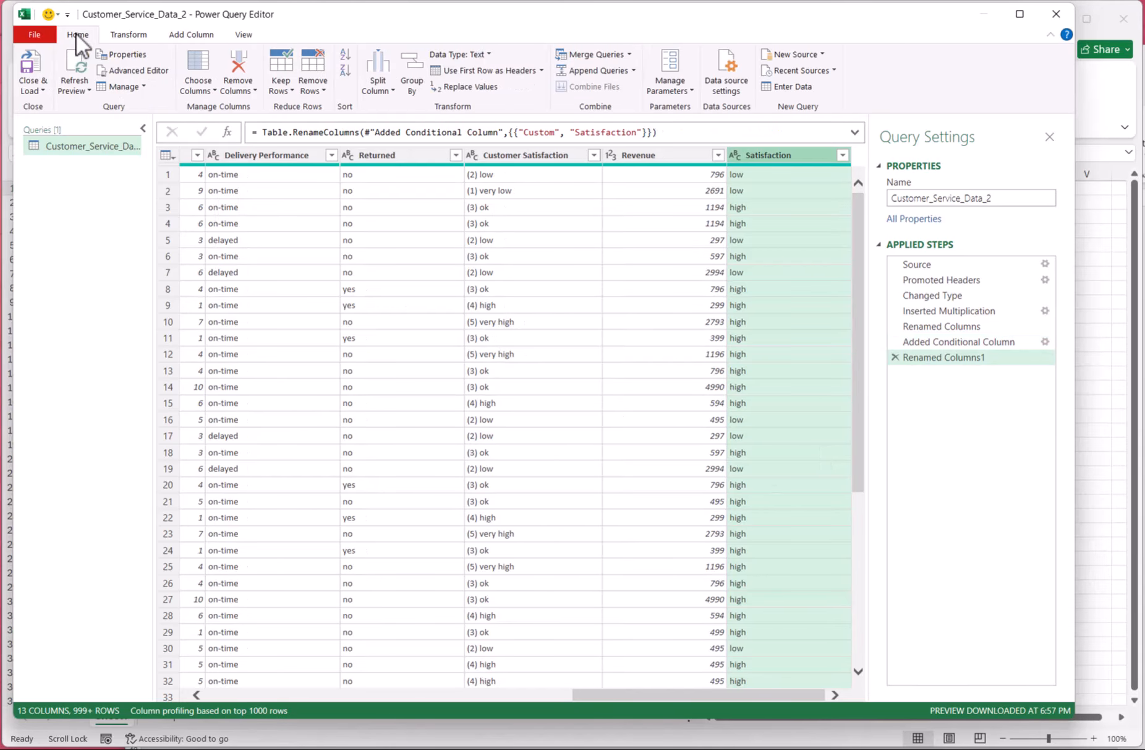
pyautogui.click(42, 69)
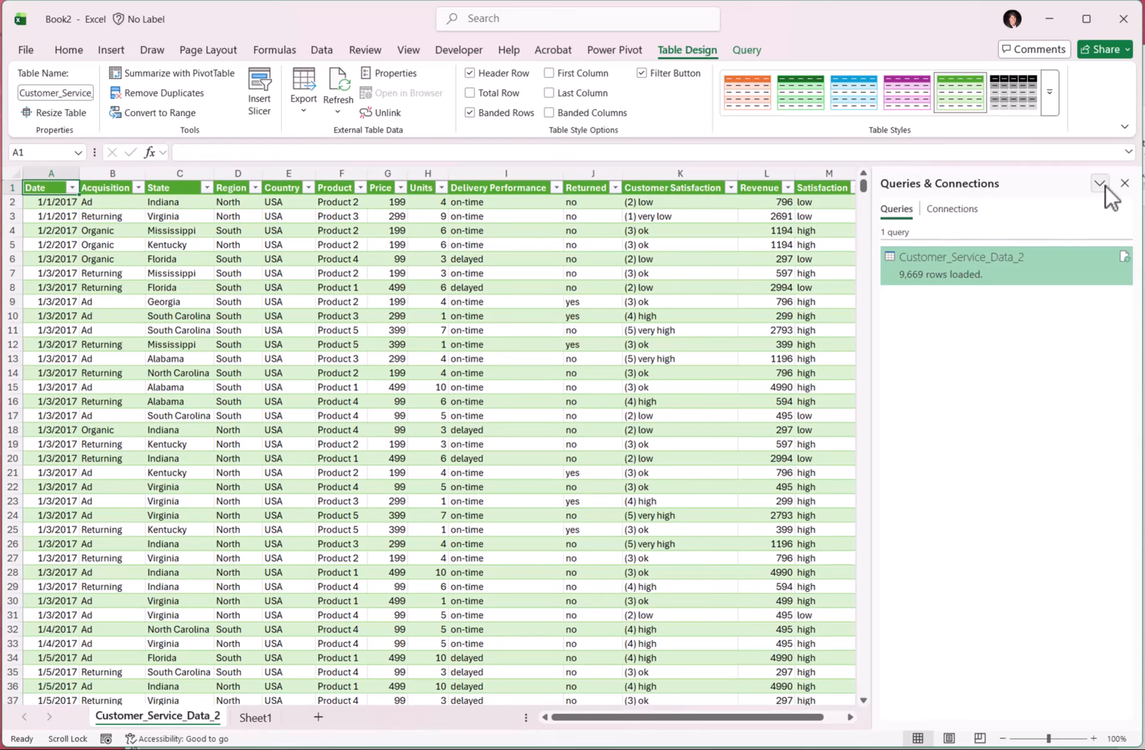
pyautogui.click(1125, 184)
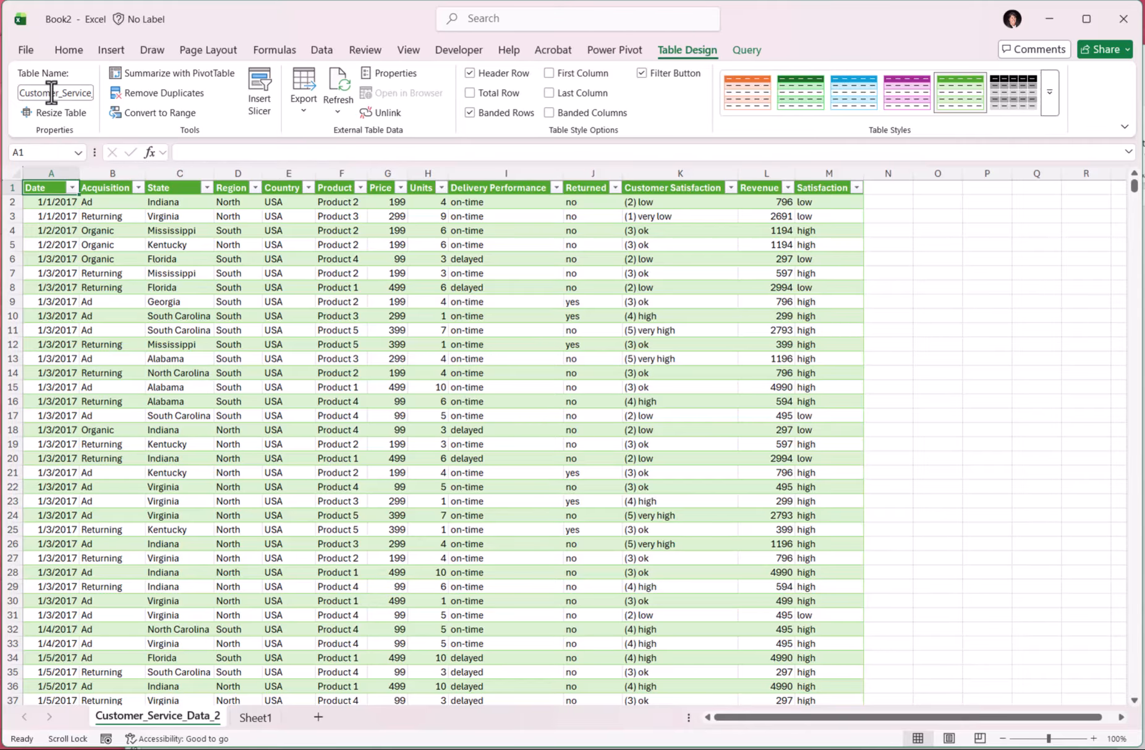
# Step: Rename both the loaded table and its worksheet as Data
pyautogui.click(25, 93)
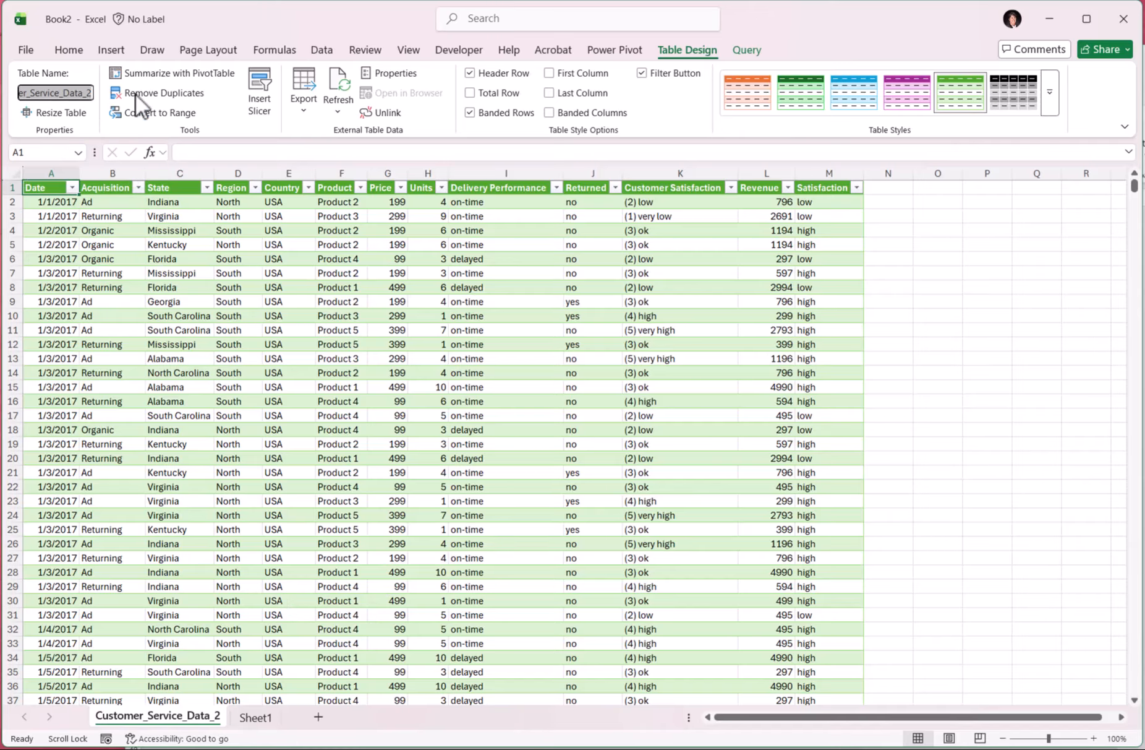
pyautogui.write('at')
pyautogui.press('Return')
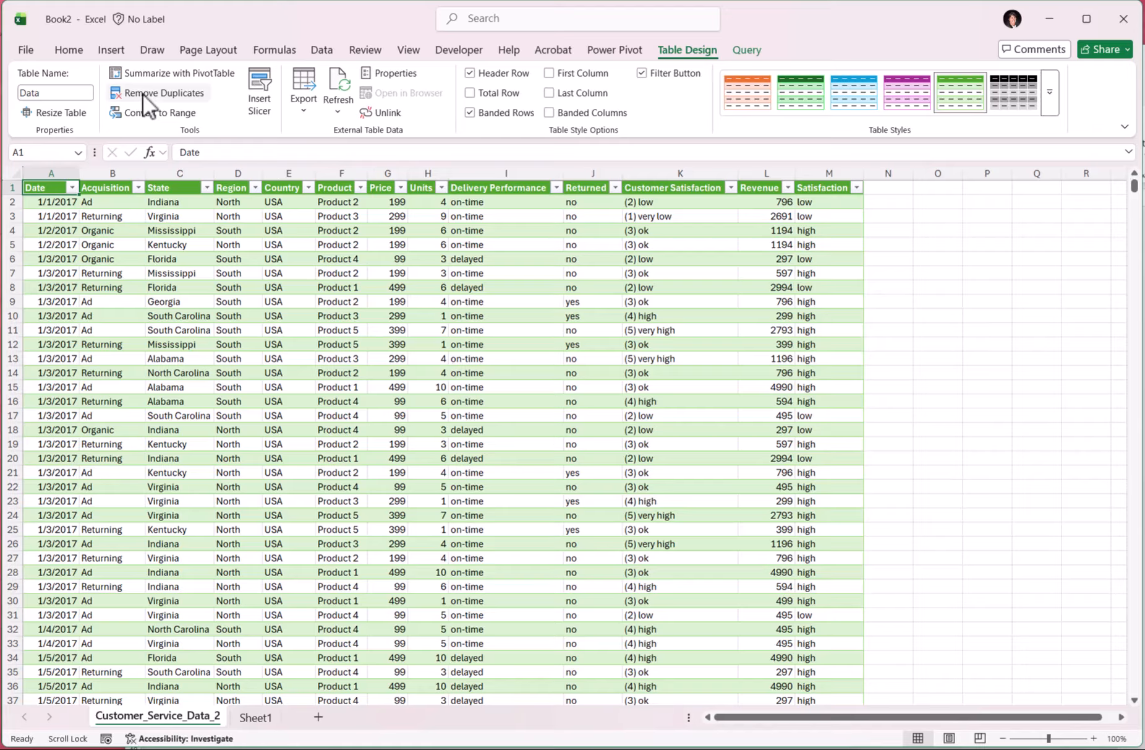
pyautogui.doubleClick(144, 717)
pyautogui.write('Data')
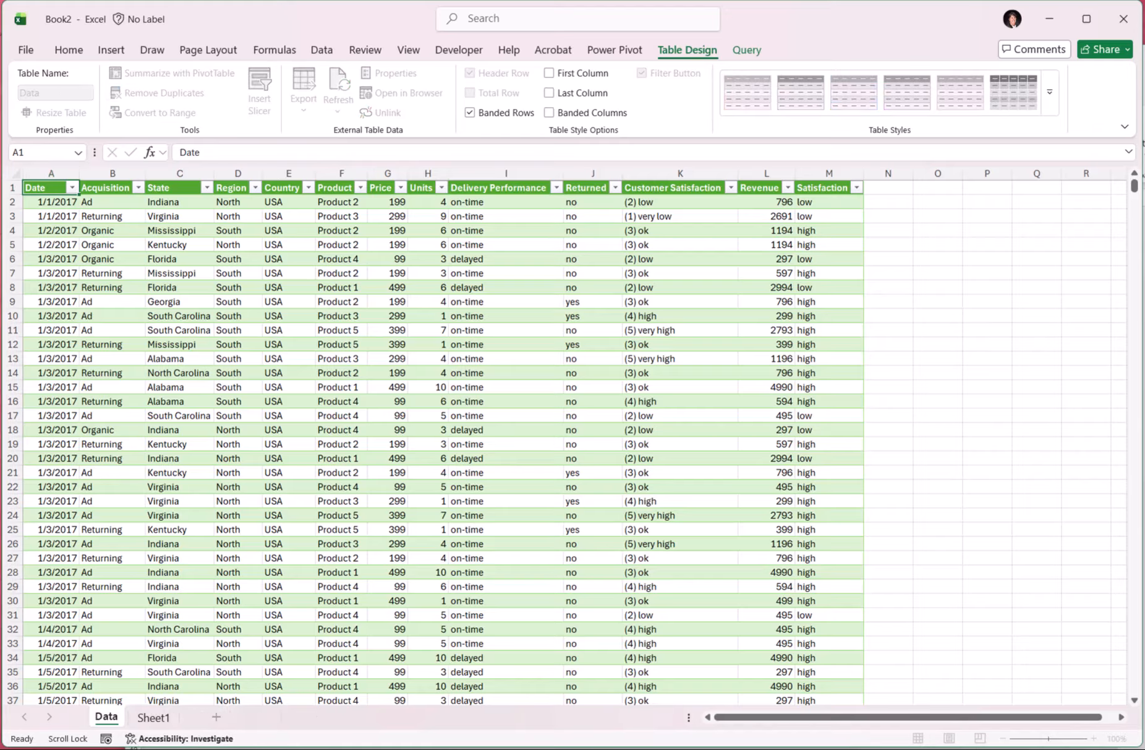
pyautogui.press('Return')
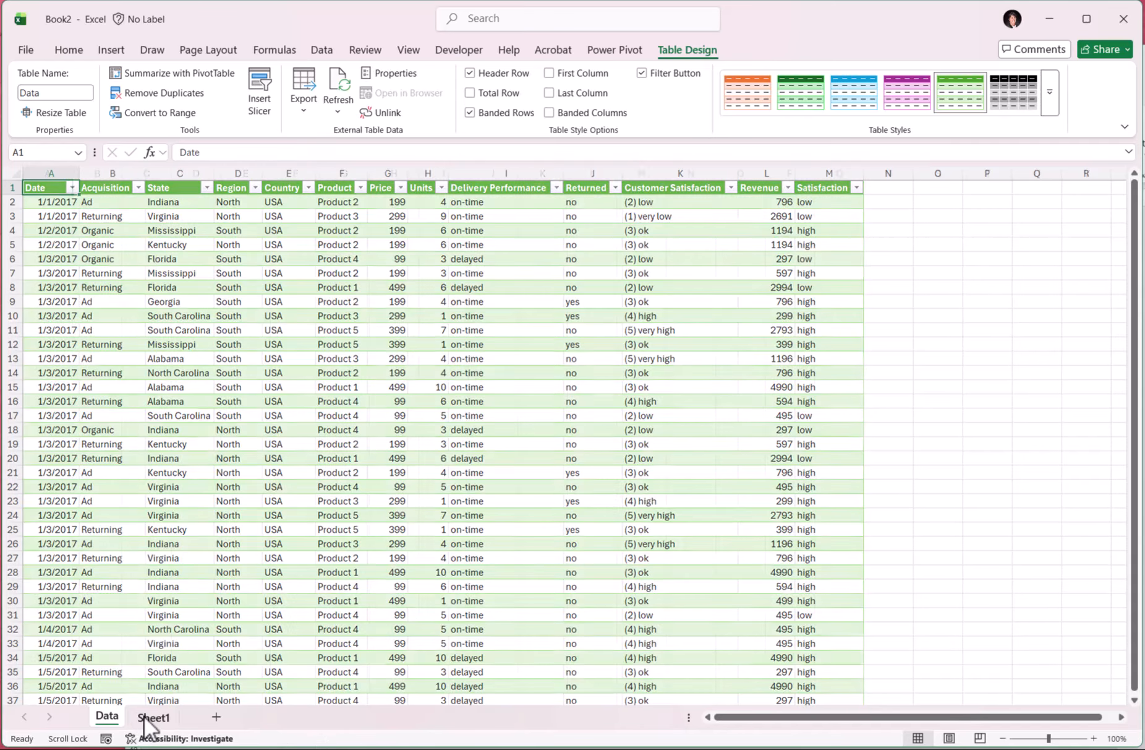
# Step: Create a PivotTable from the Data table in cell A1 of Sheet1, with the sum of Revenue as its value
pyautogui.click(150, 718)
pyautogui.click(110, 57)
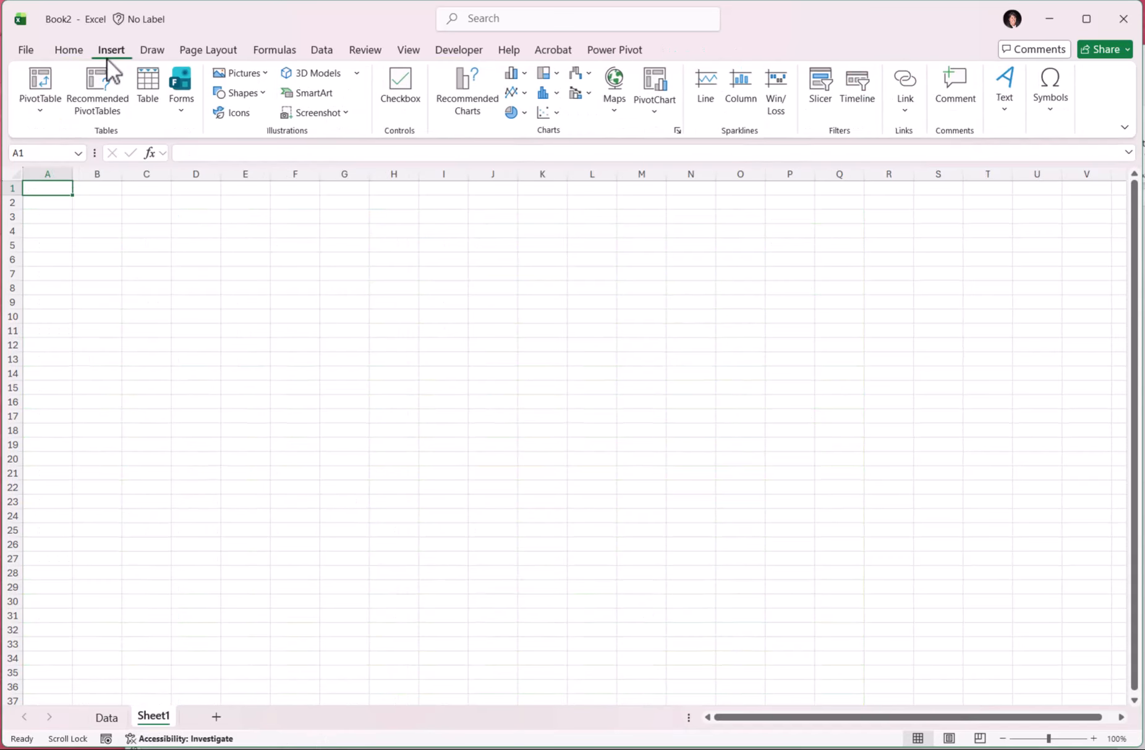
pyautogui.click(35, 88)
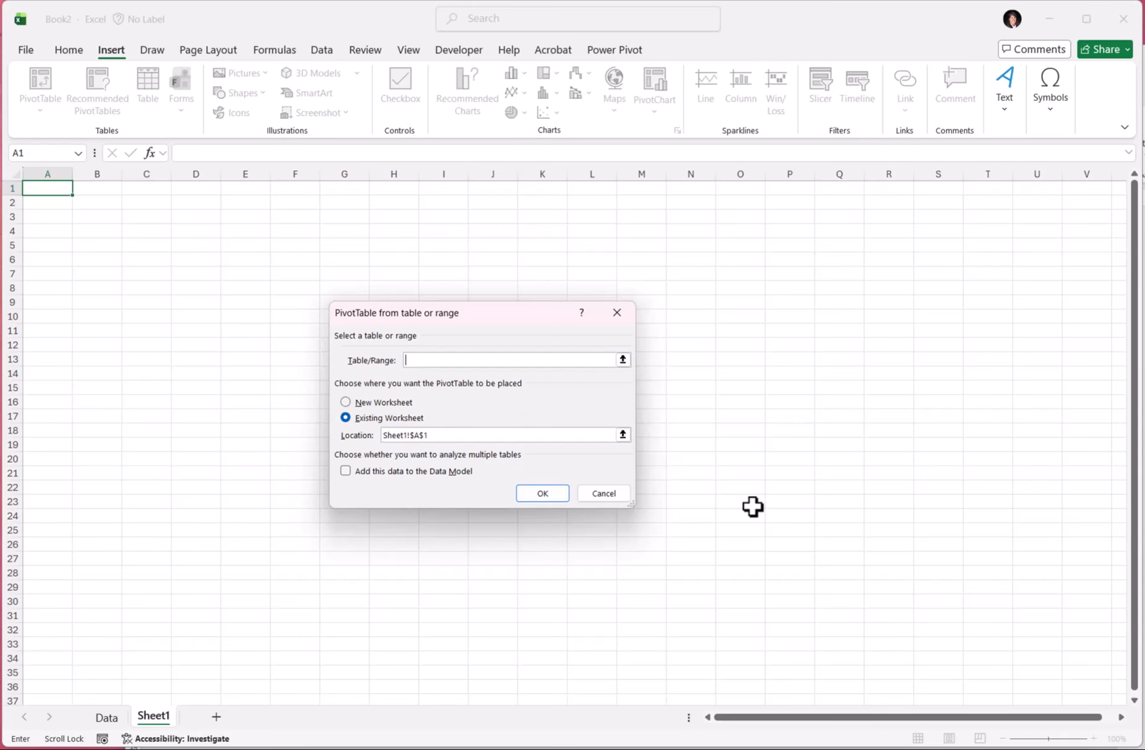
pyautogui.press('Return')
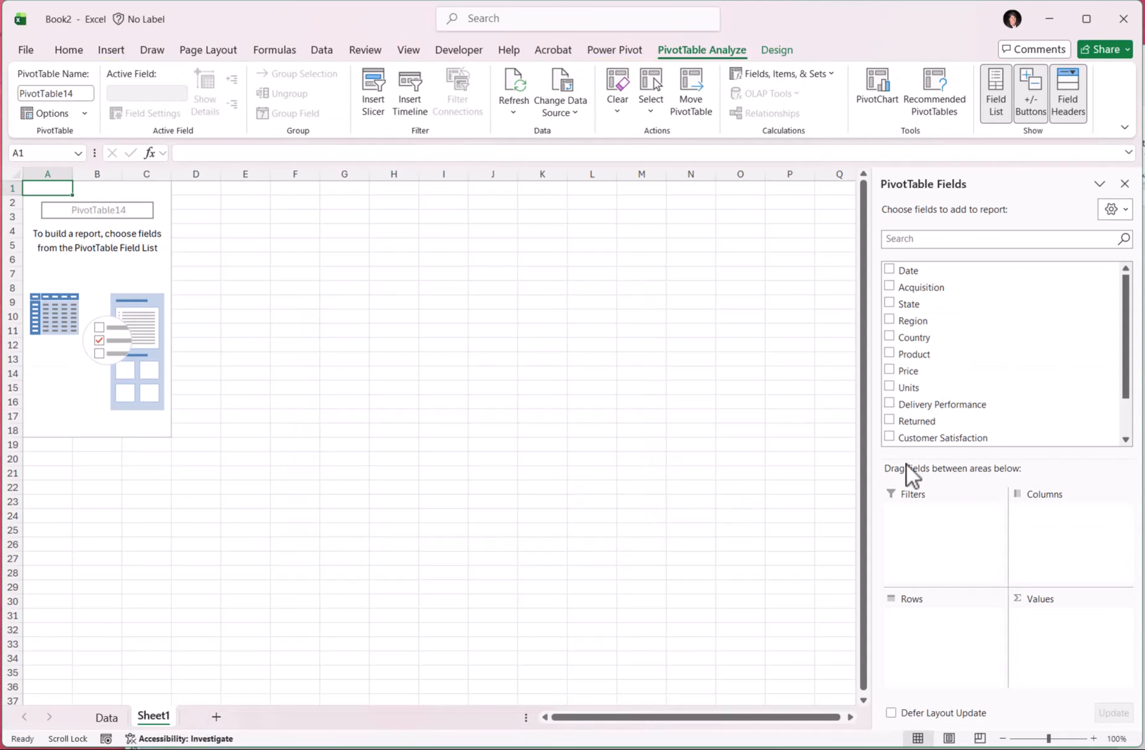
pyautogui.scroll(-1, 928, 409)
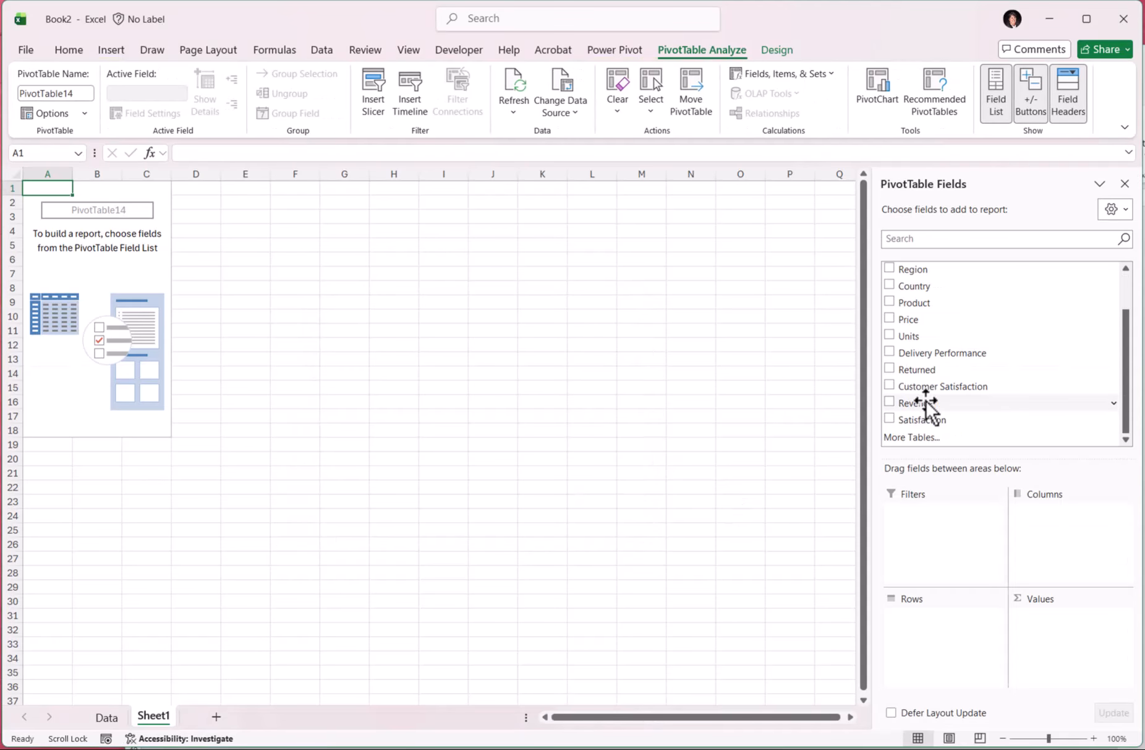
pyautogui.click(890, 401)
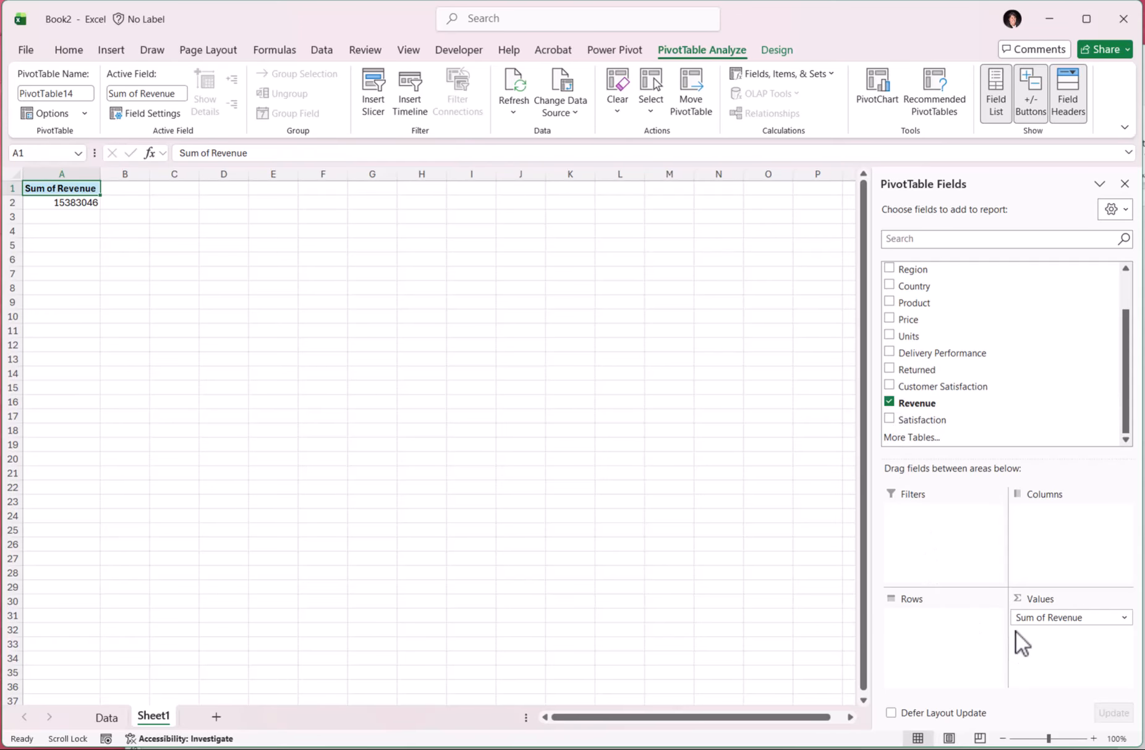
# Step: Rename Sheet1 as total Revenue
pyautogui.doubleClick(154, 716)
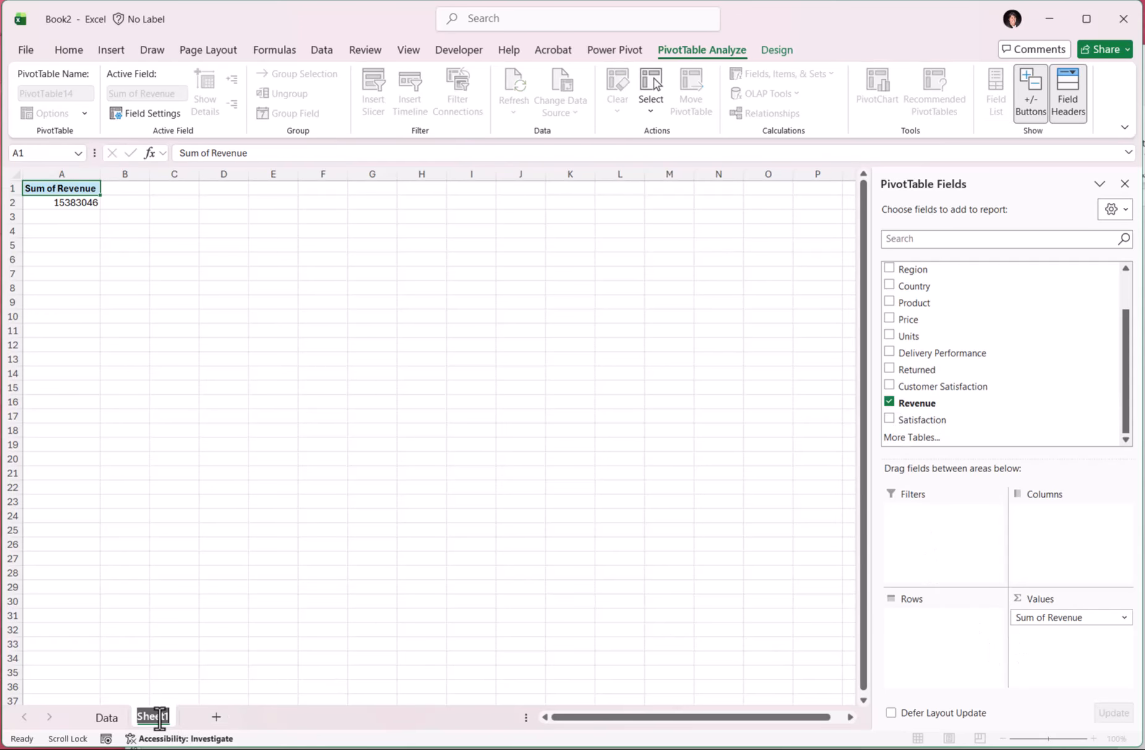
pyautogui.write('total Revenue')
pyautogui.press('Return')
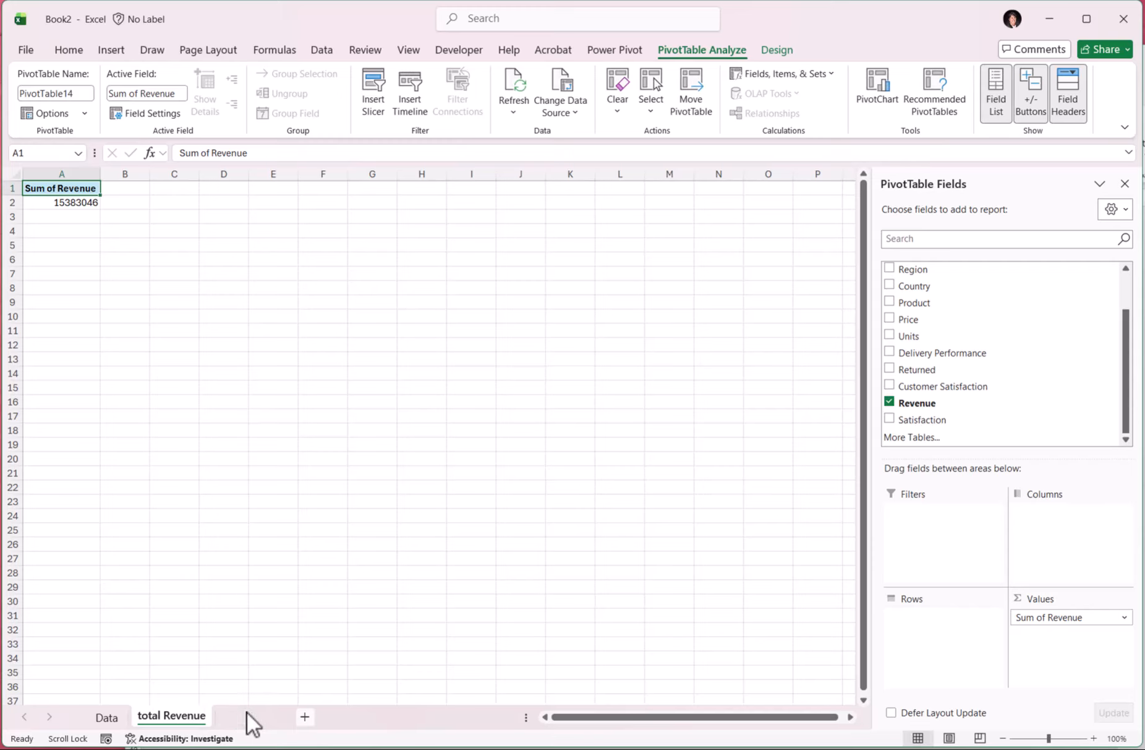
# Step: Add a new worksheet and insert a PivotTable from the Data table in its cell A1
pyautogui.click(305, 717)
pyautogui.click(112, 49)
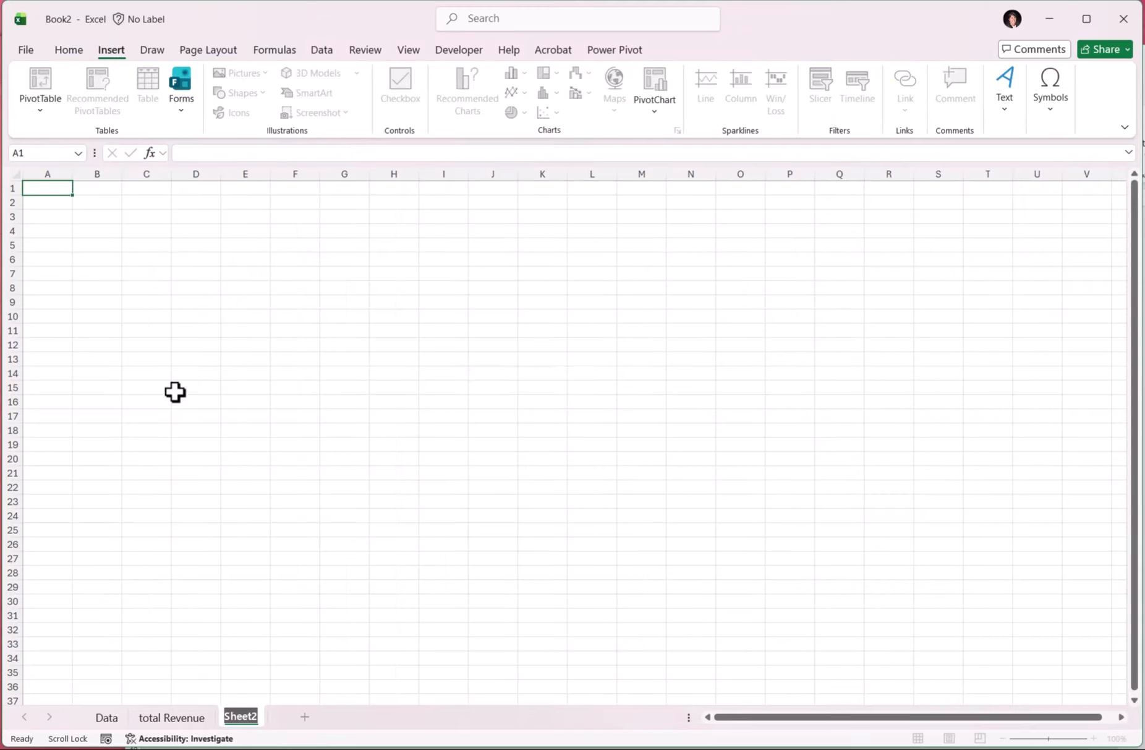
pyautogui.click(146, 314)
pyautogui.click(47, 194)
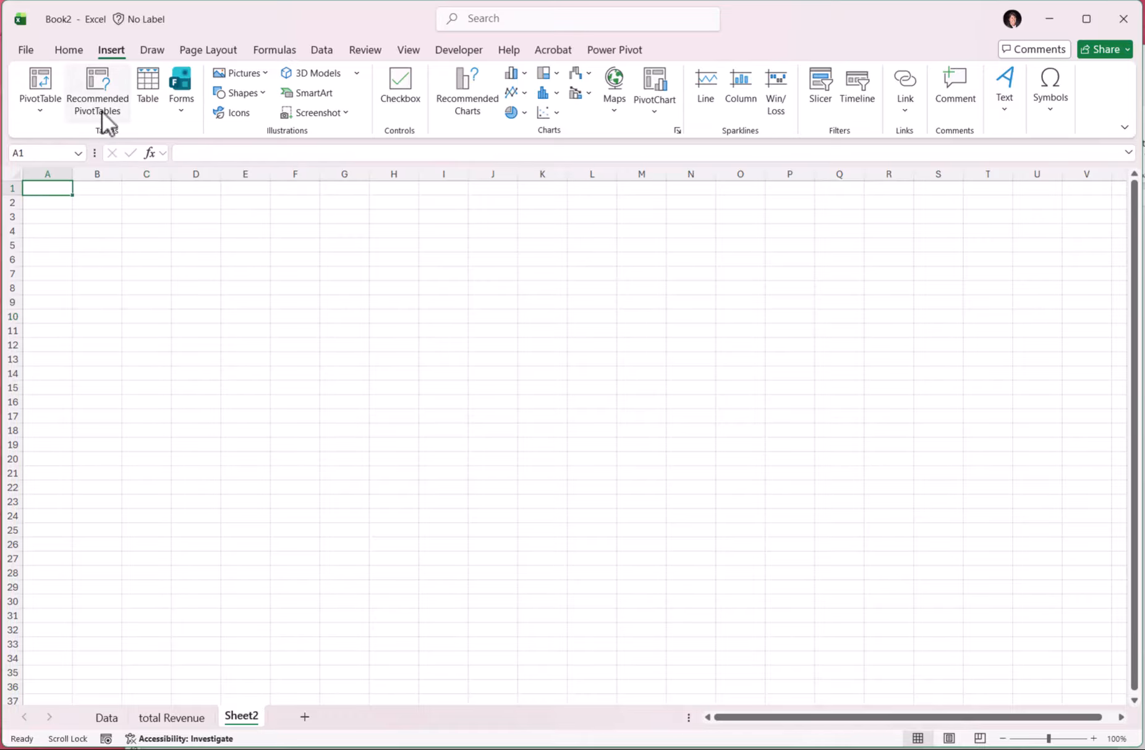
pyautogui.click(46, 101)
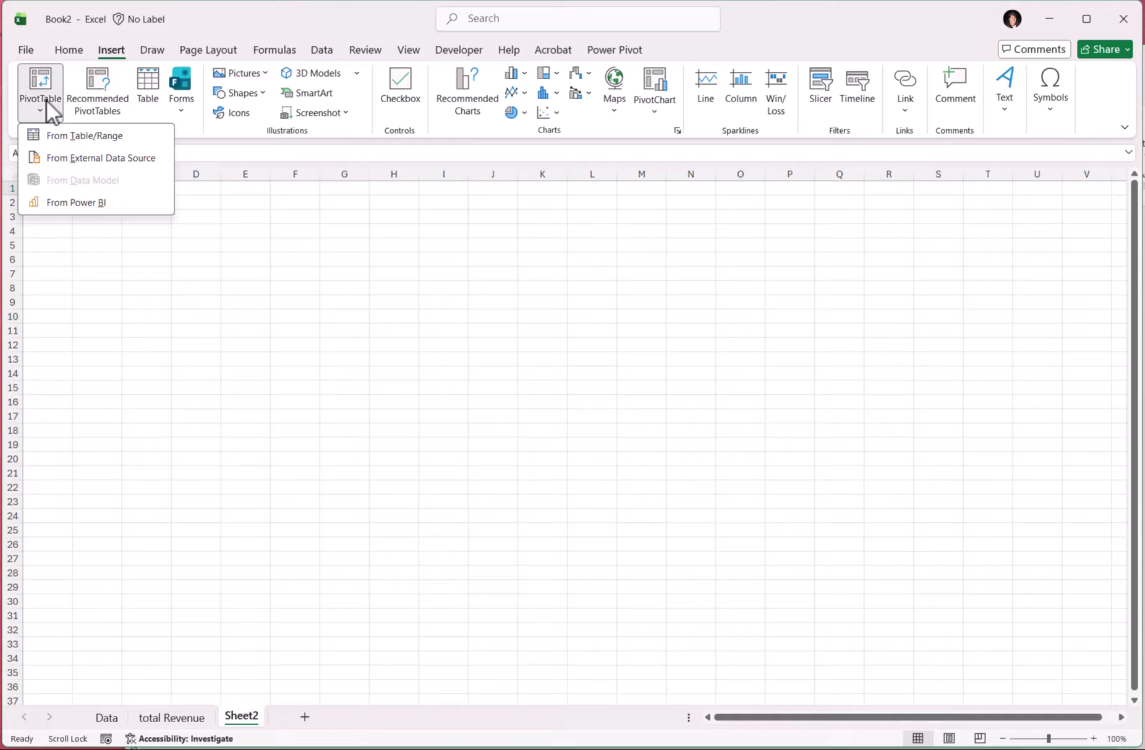
pyautogui.click(46, 136)
pyautogui.write('Data')
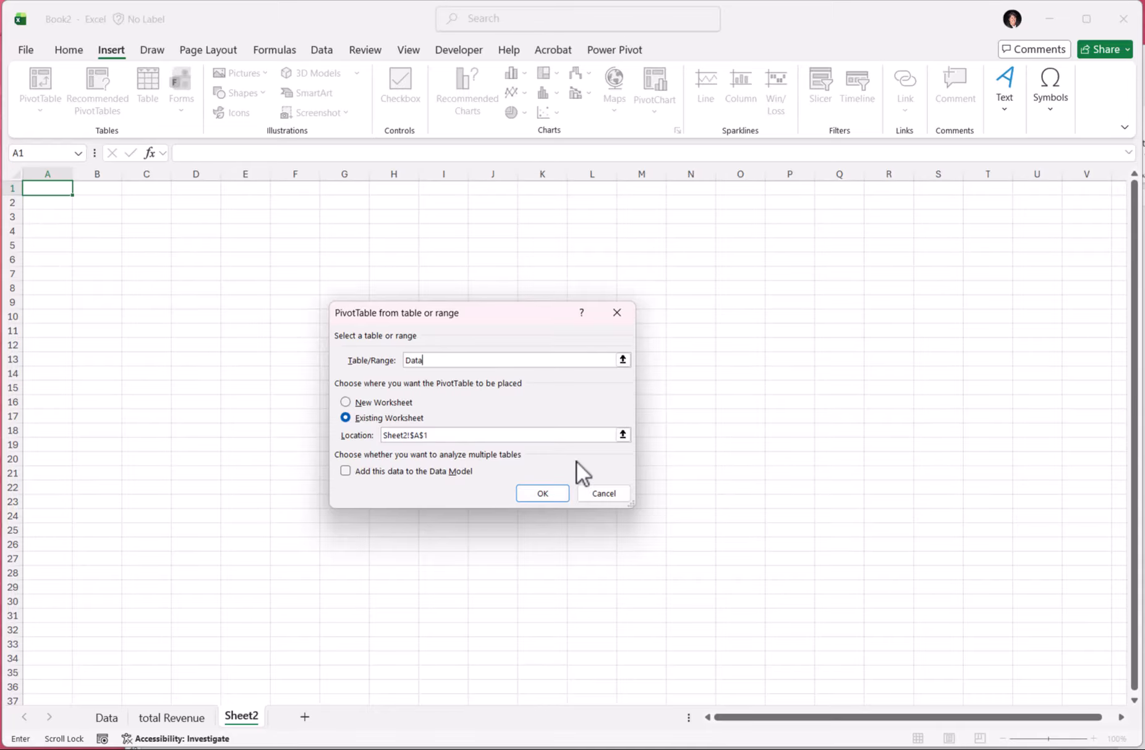
pyautogui.press('Return')
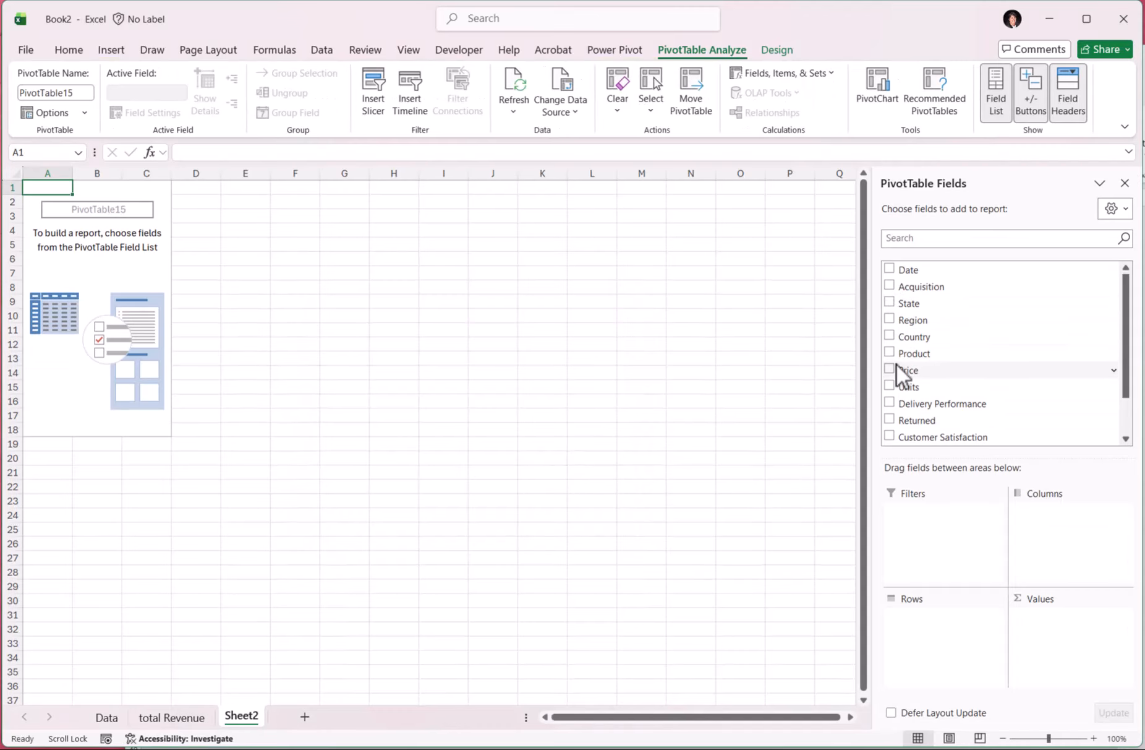
# Step: Add the Date field to the PivotTable's rows and the sum of Revenue to its values
pyautogui.click(890, 269)
pyautogui.scroll(-3, 891, 399)
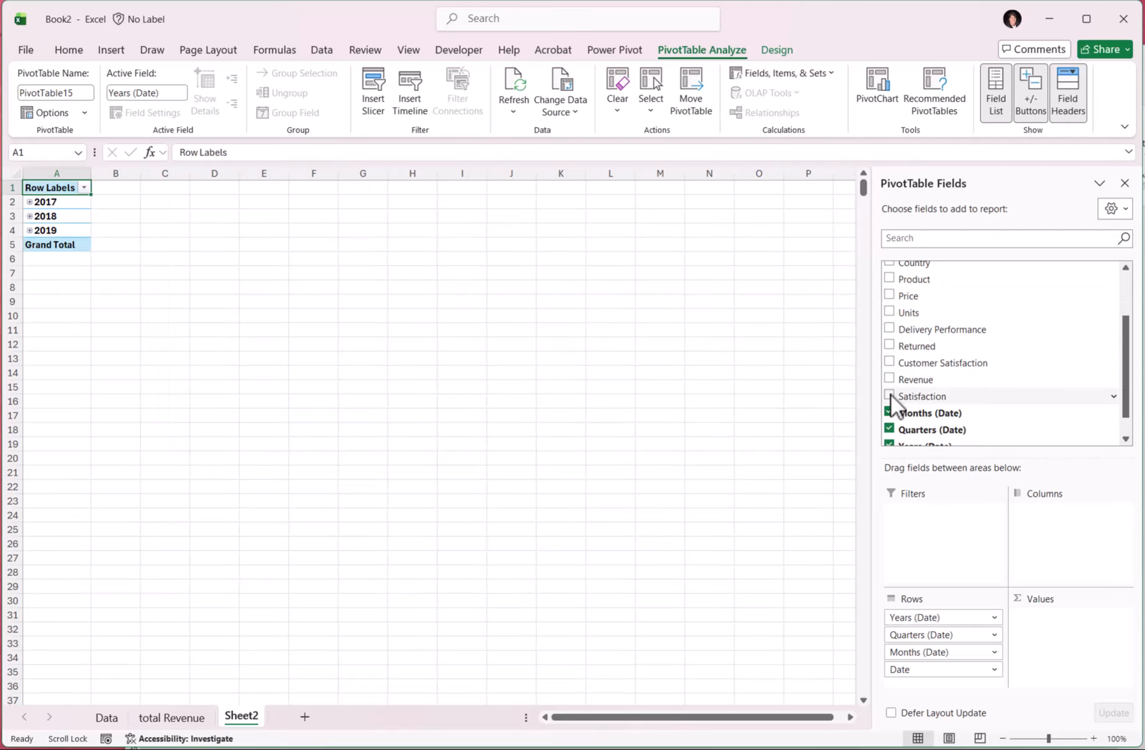
pyautogui.click(892, 351)
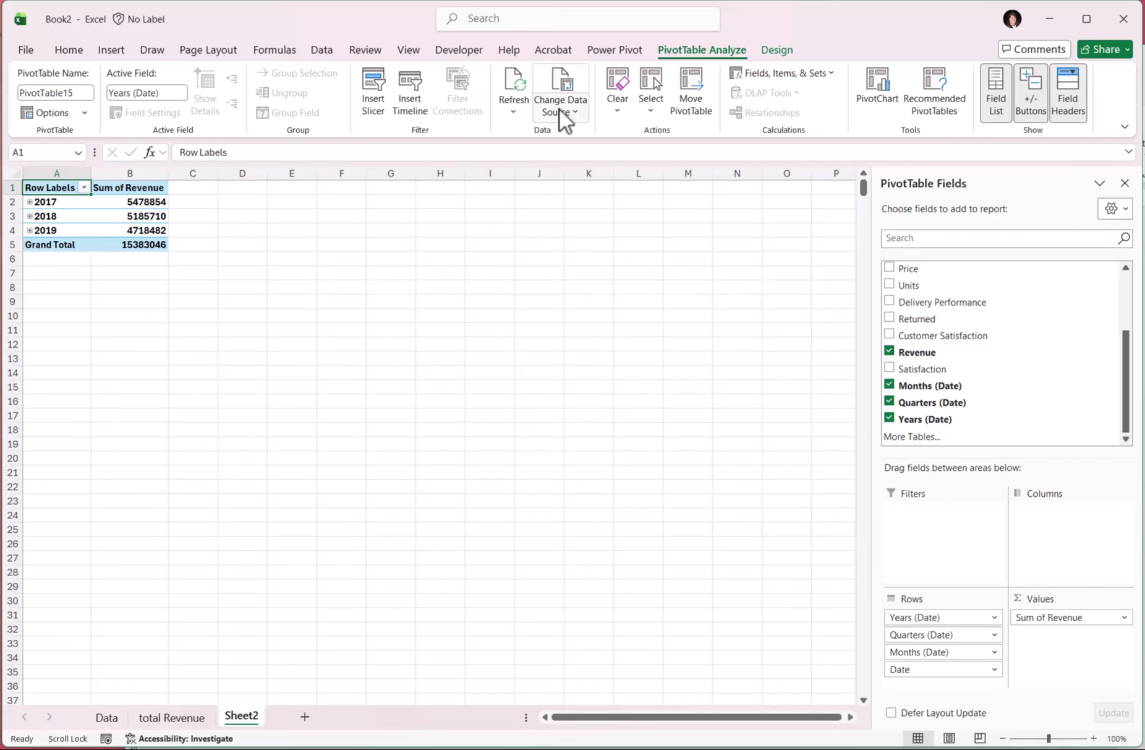
# Step: Insert a line PivotChart based on the revenue-by-date PivotTable
pyautogui.click(872, 86)
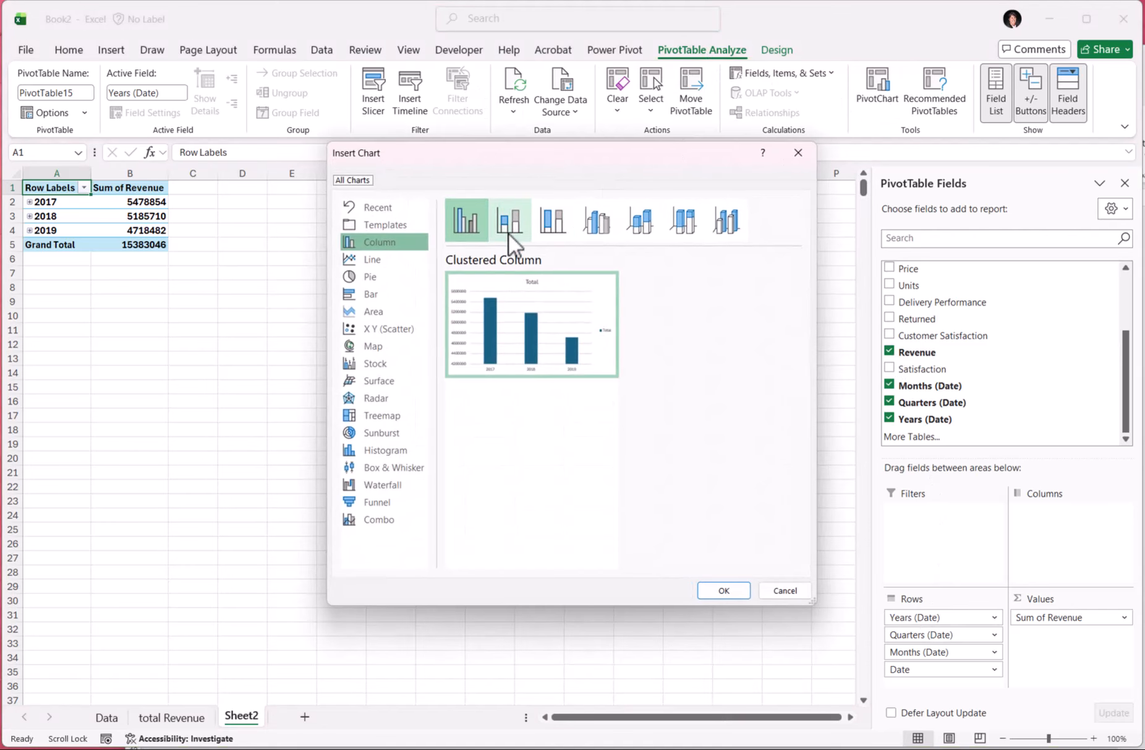
pyautogui.click(366, 260)
pyautogui.click(716, 591)
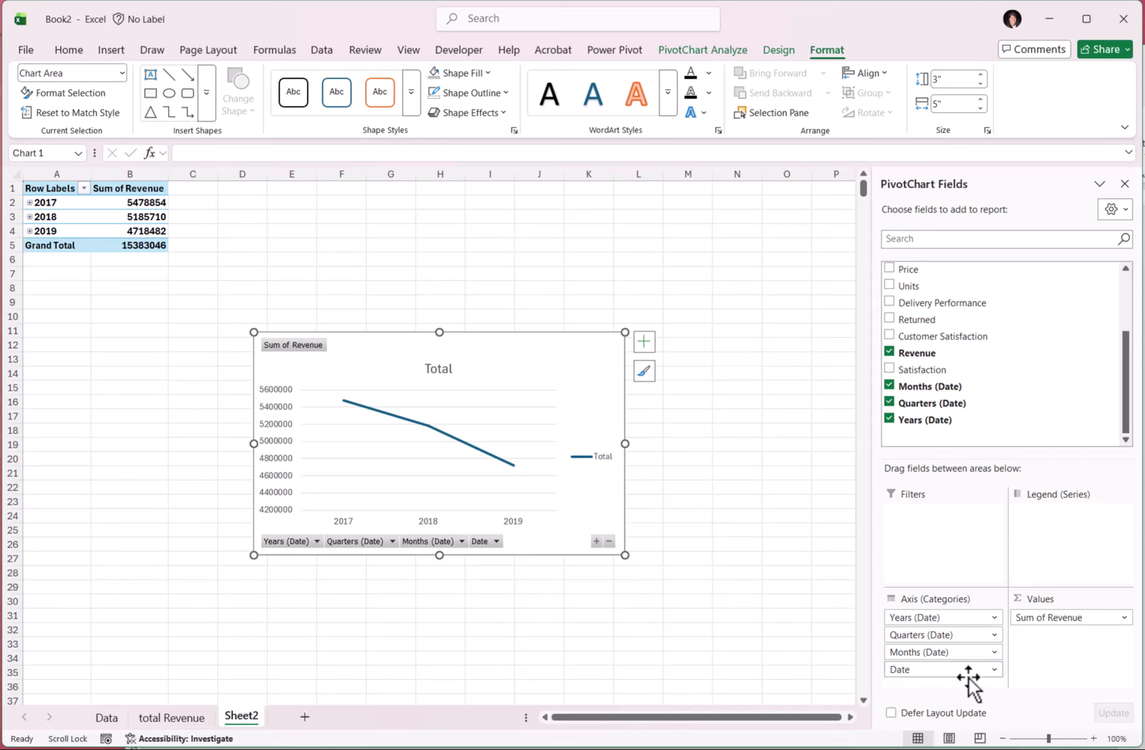
# Step: Expand the year 2017 in the PivotTable and remove the Quarters (Date) field from its rows
pyautogui.click(29, 202)
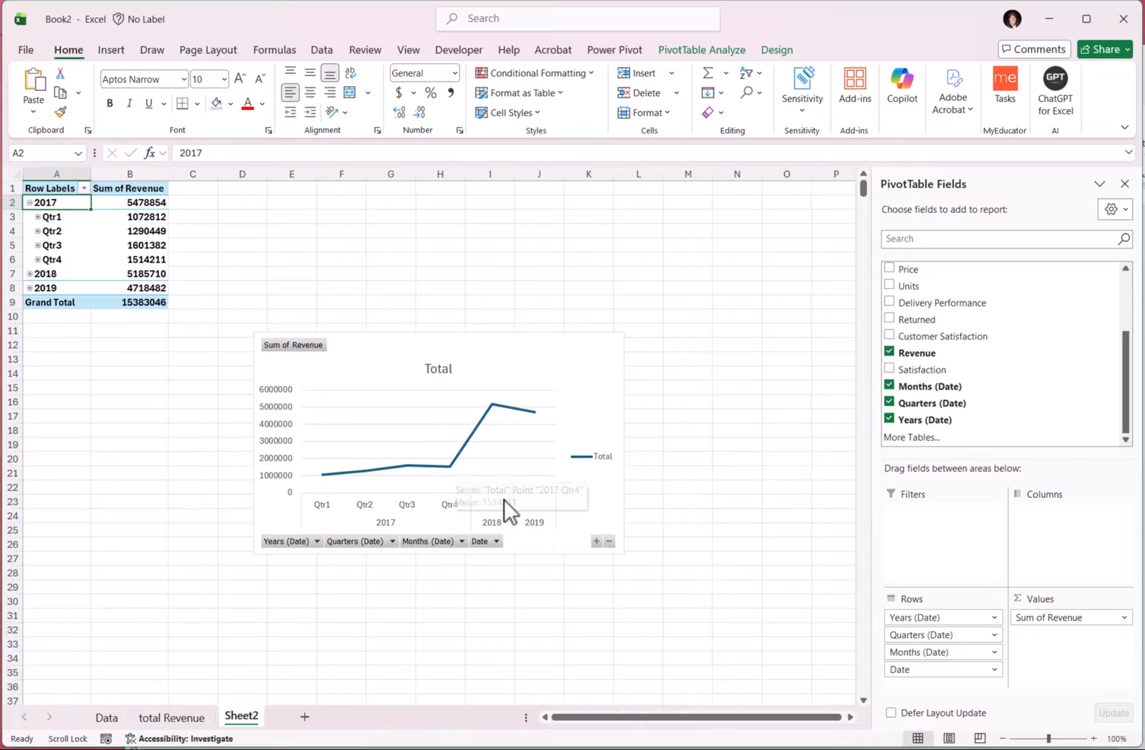
pyautogui.moveTo(909, 640); pyautogui.dragTo(893, 414)
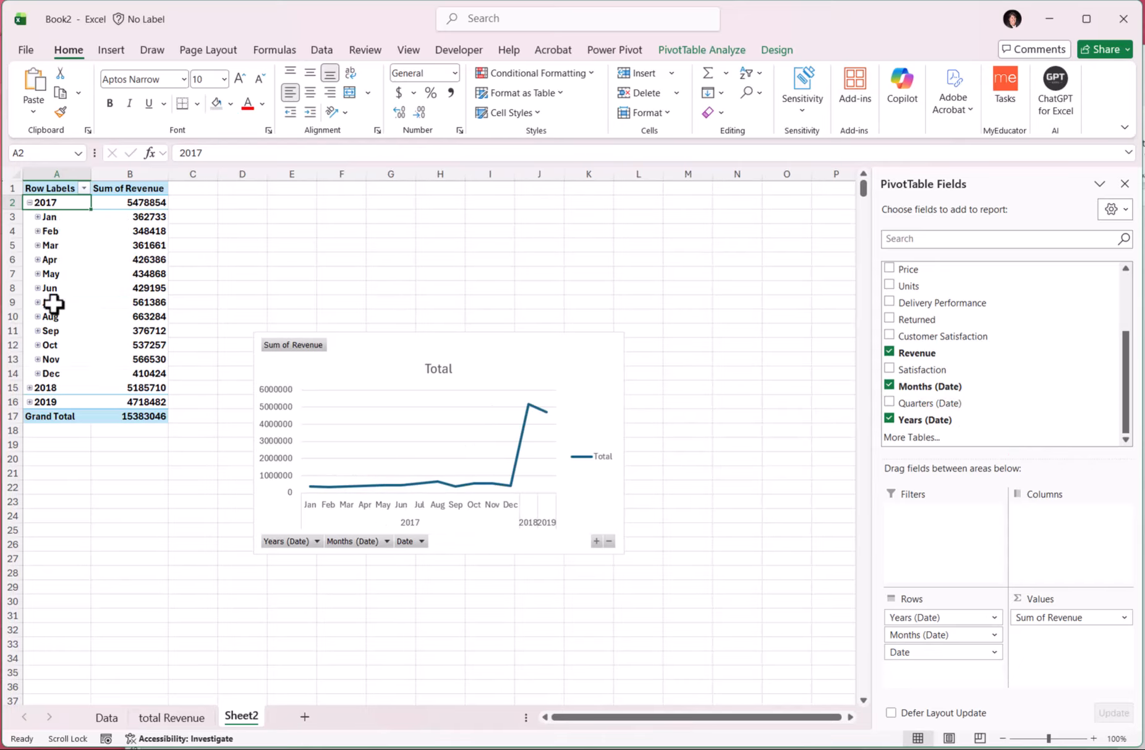
# Step: Expand the years 2018 and 2019 in the PivotTable and move the line chart up to about row 4
pyautogui.click(30, 388)
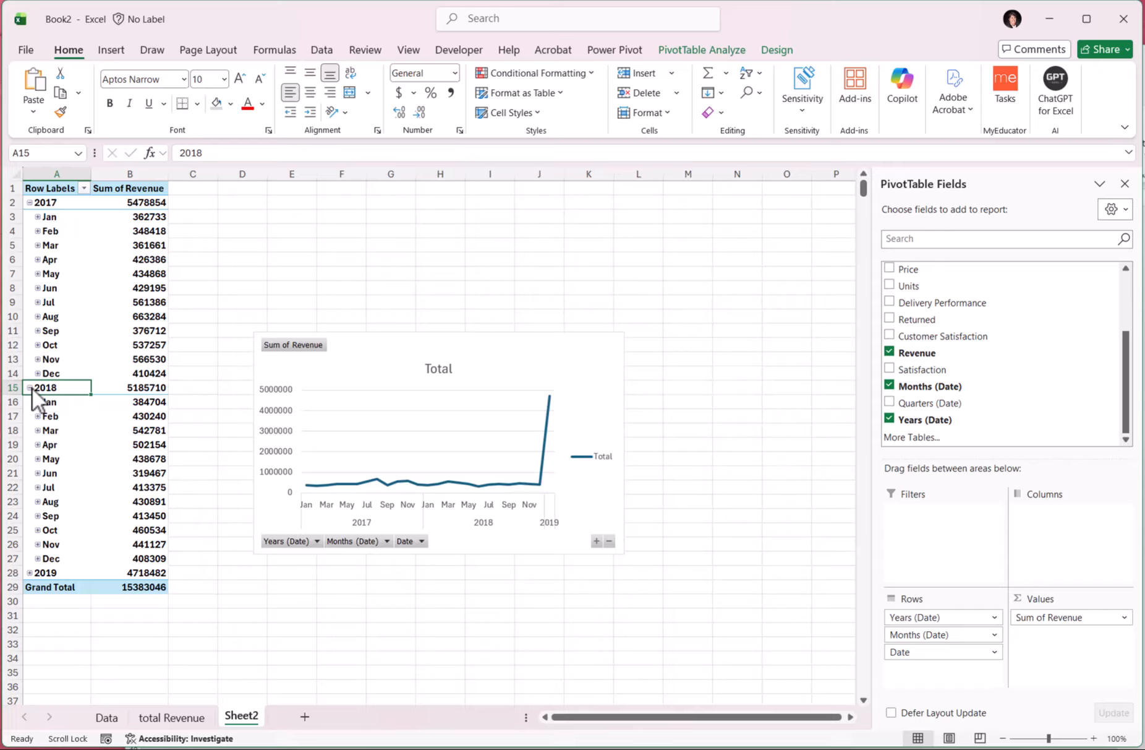
pyautogui.click(30, 573)
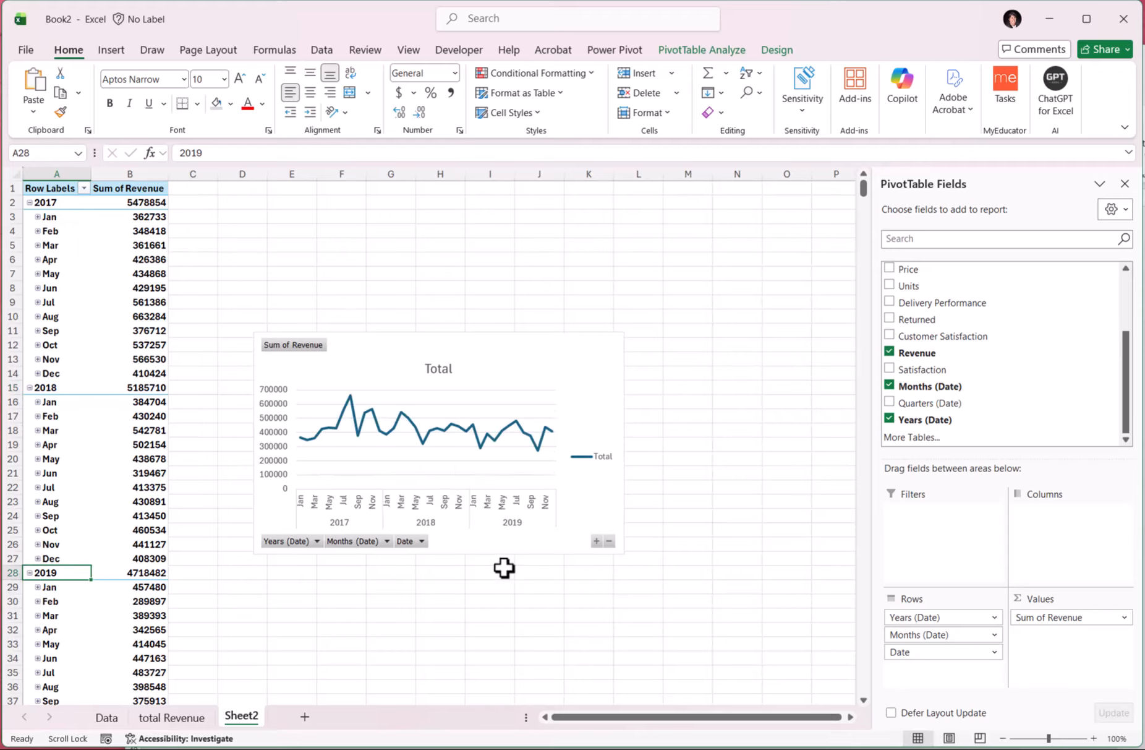
pyautogui.moveTo(534, 348); pyautogui.dragTo(533, 242)
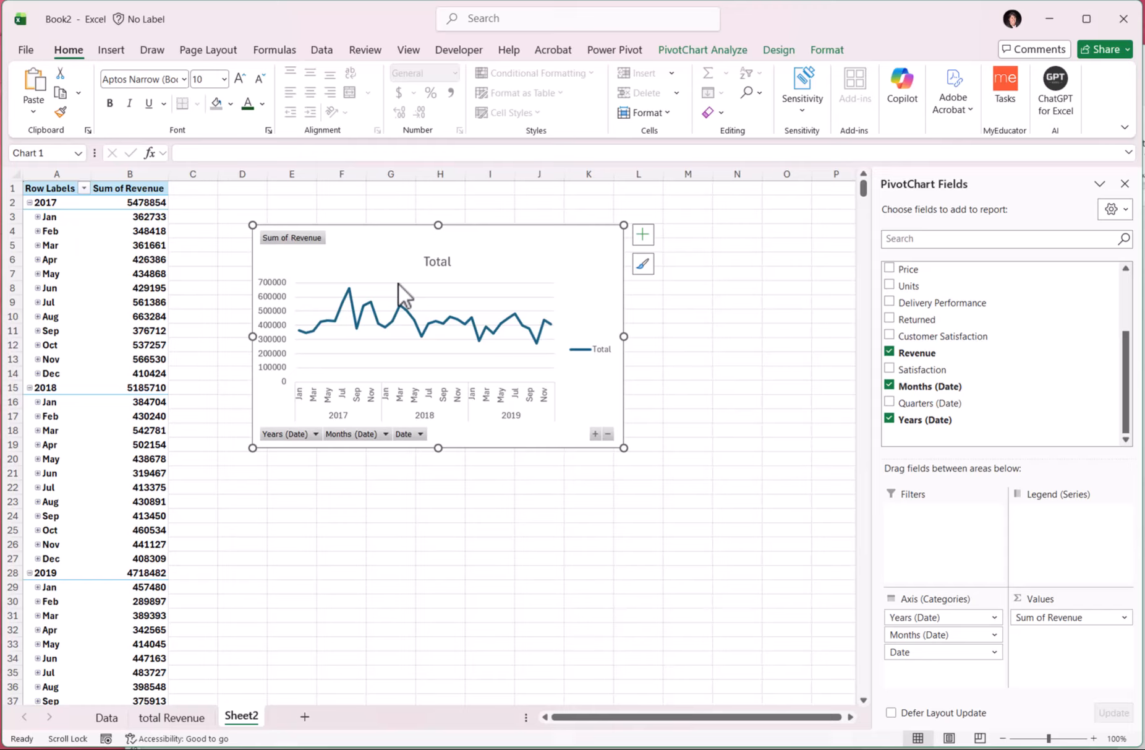
# Step: Remove the field buttons, legend, title and gridlines from the revenue line chart
pyautogui.rightClick(295, 237)
pyautogui.click(384, 411)
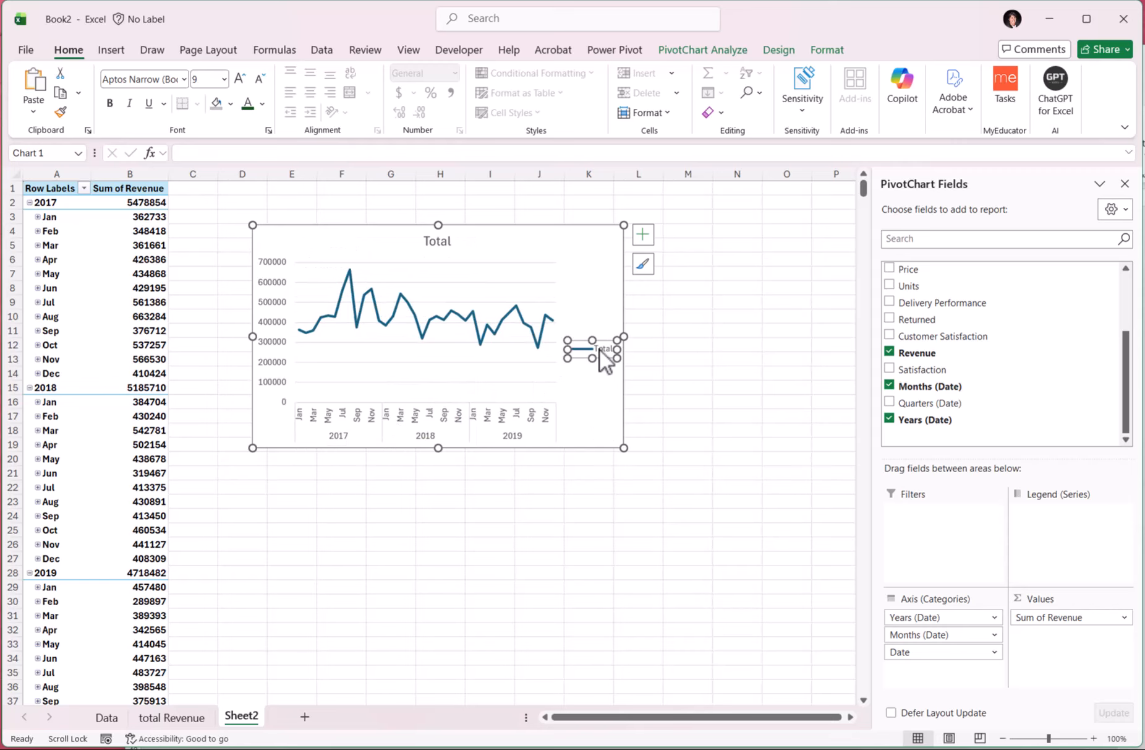
pyautogui.press('Delete')
pyautogui.click(434, 244)
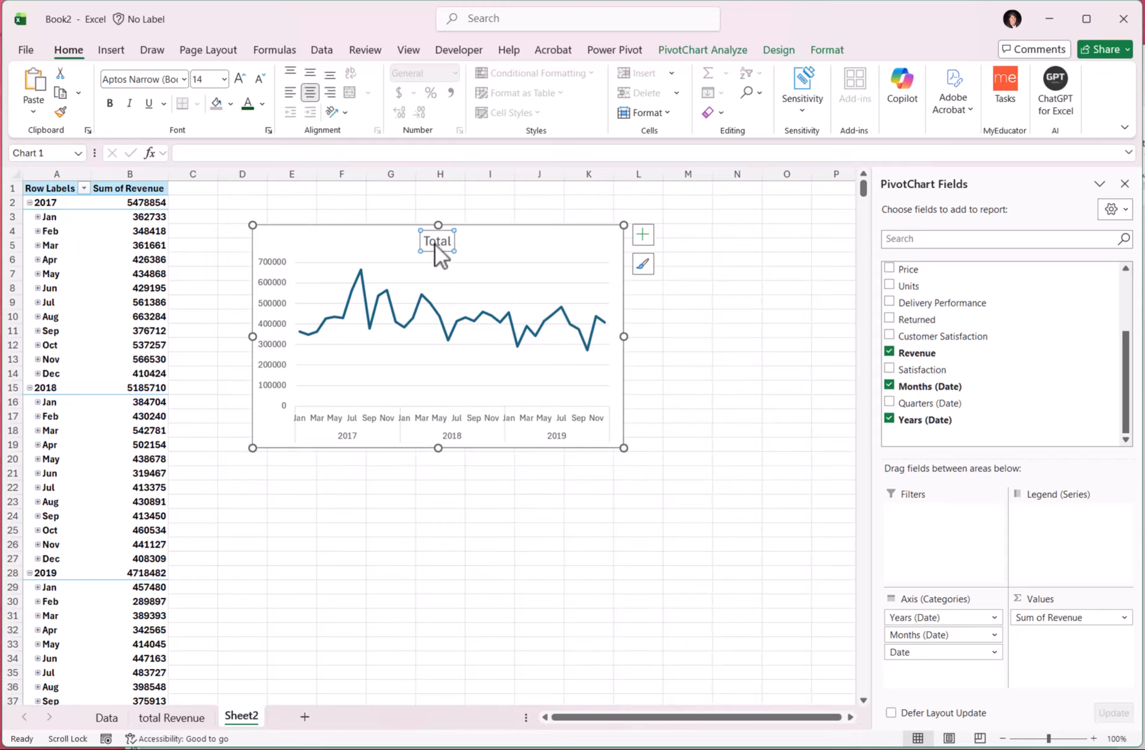
pyautogui.press('Delete')
pyautogui.click(522, 260)
pyautogui.press('Delete')
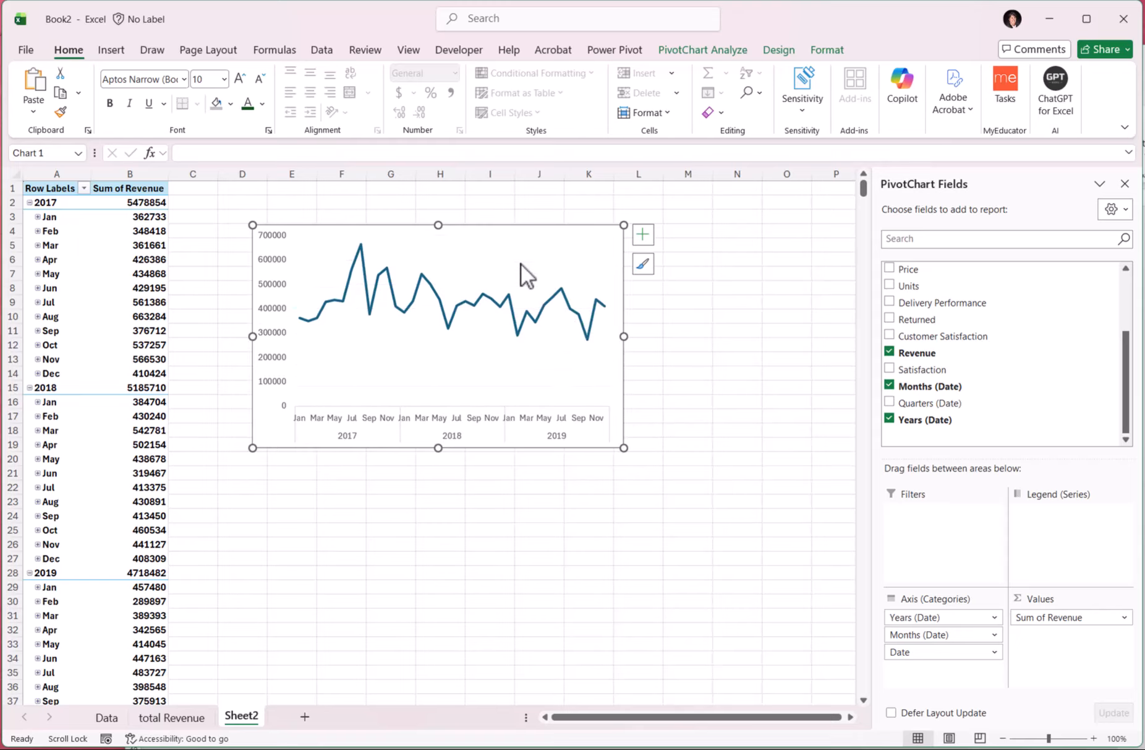
# Step: Set the horizontal axis label interval to 2 and widen the line chart to about column M
pyautogui.click(452, 419)
pyautogui.rightClick(454, 419)
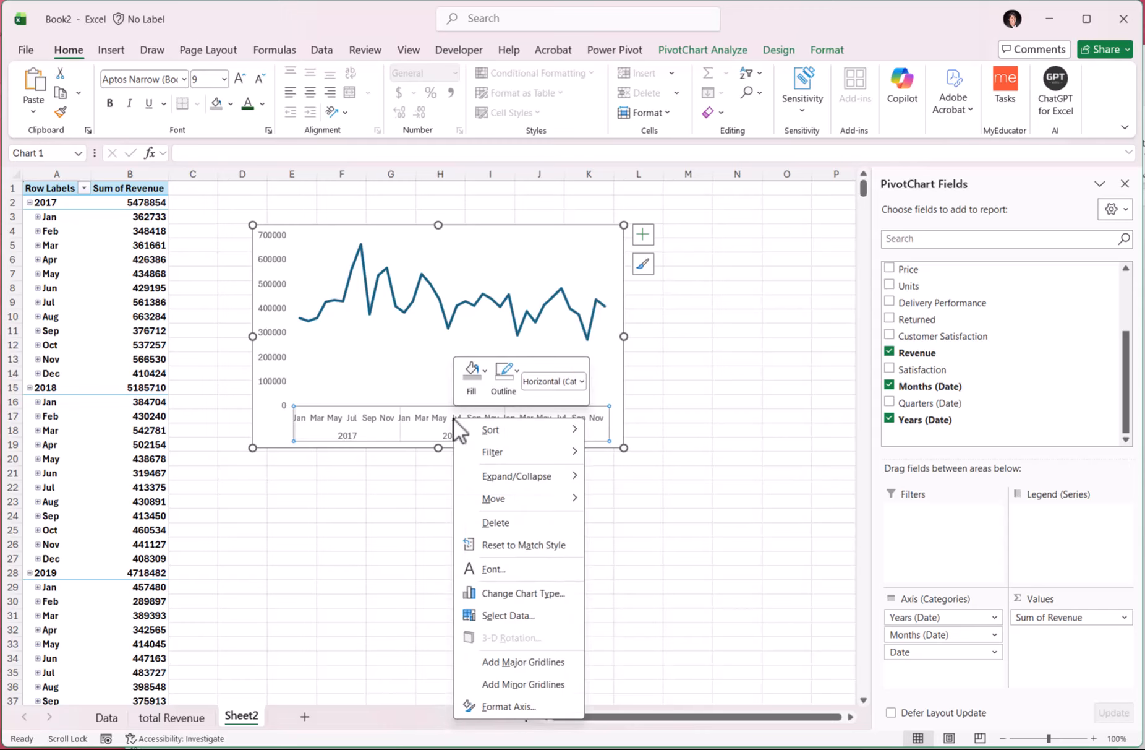
pyautogui.click(505, 707)
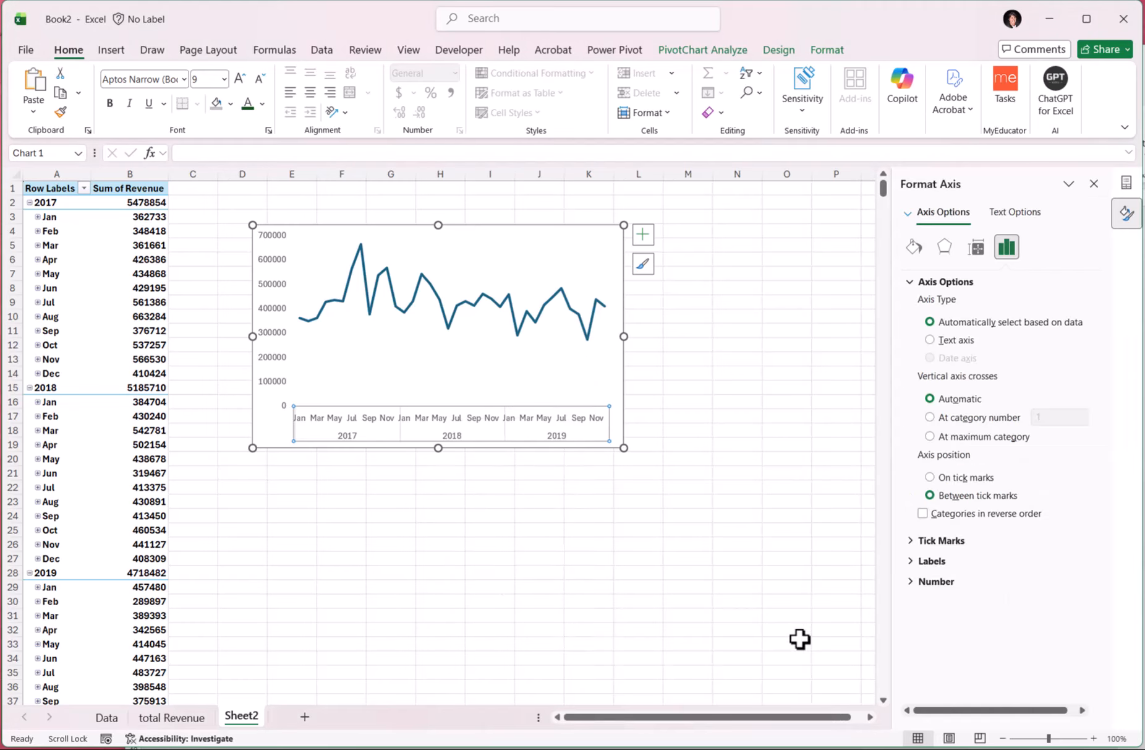
pyautogui.click(918, 563)
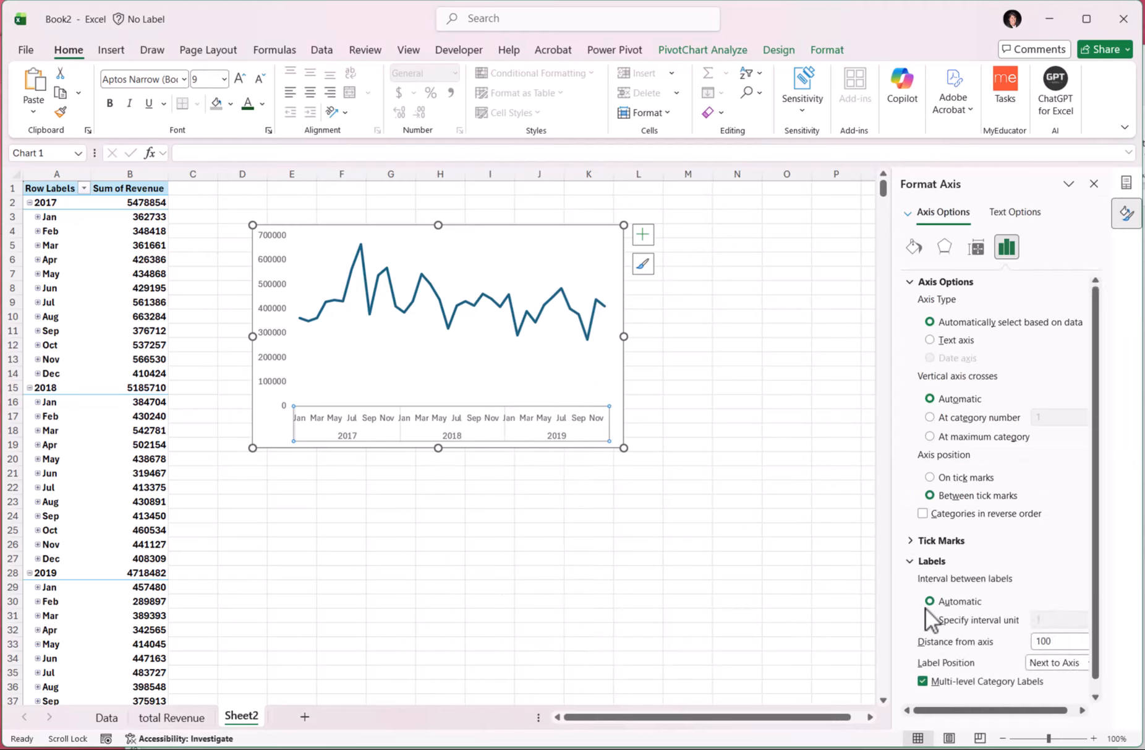
pyautogui.click(930, 619)
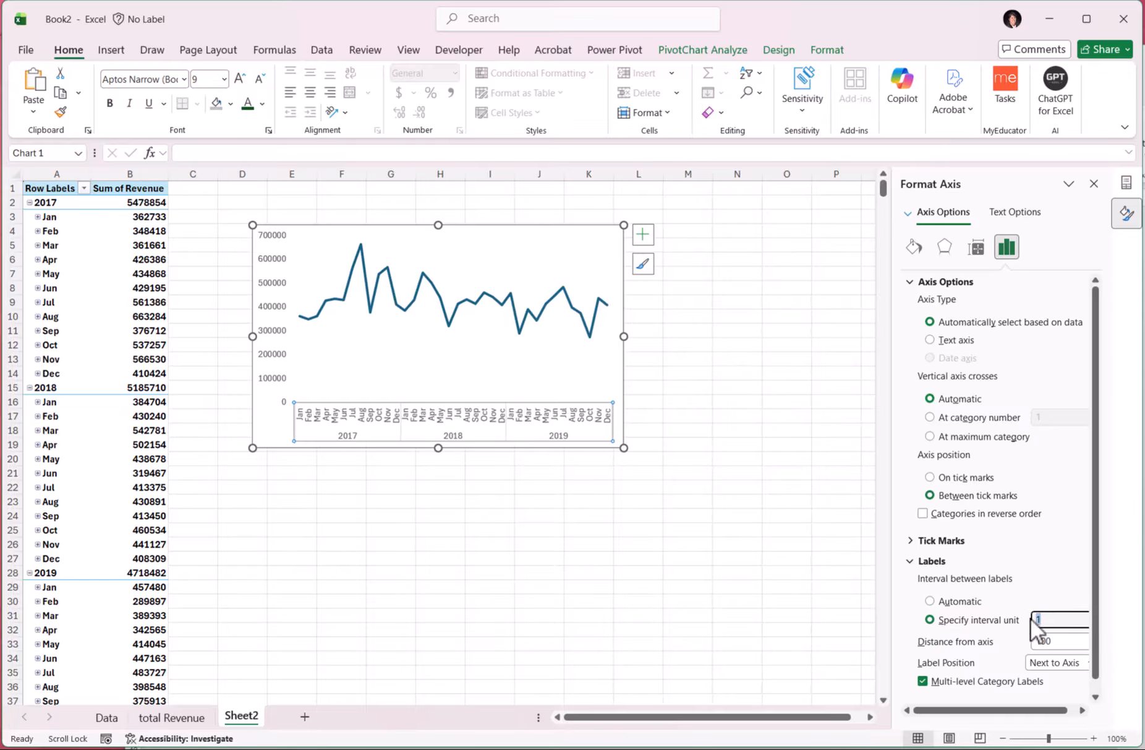
pyautogui.write('2')
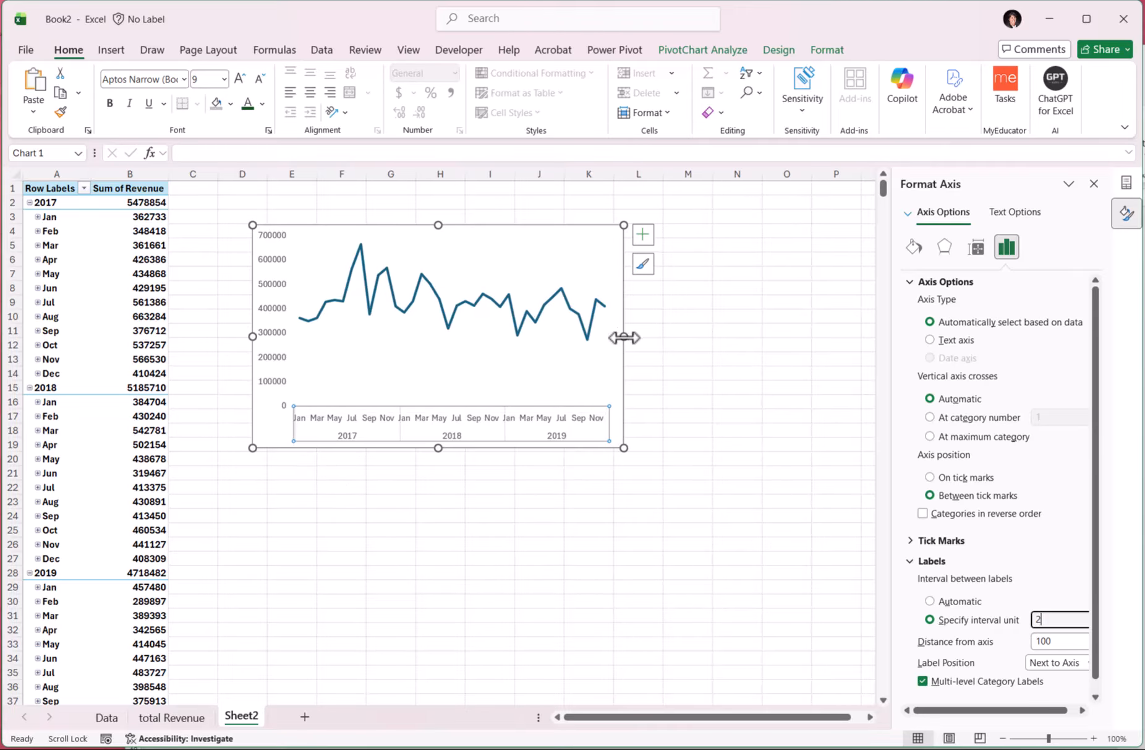
pyautogui.moveTo(624, 336); pyautogui.dragTo(742, 330)
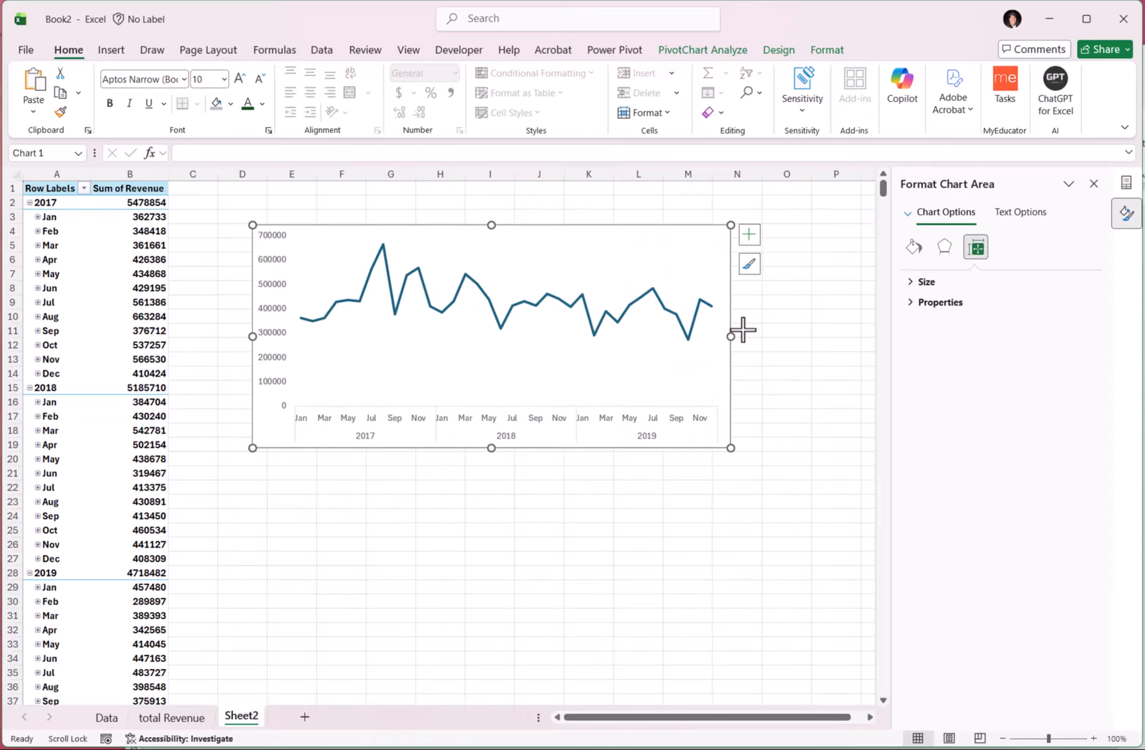
# Step: Format the revenue data series with a dark green solid line
pyautogui.click(529, 303)
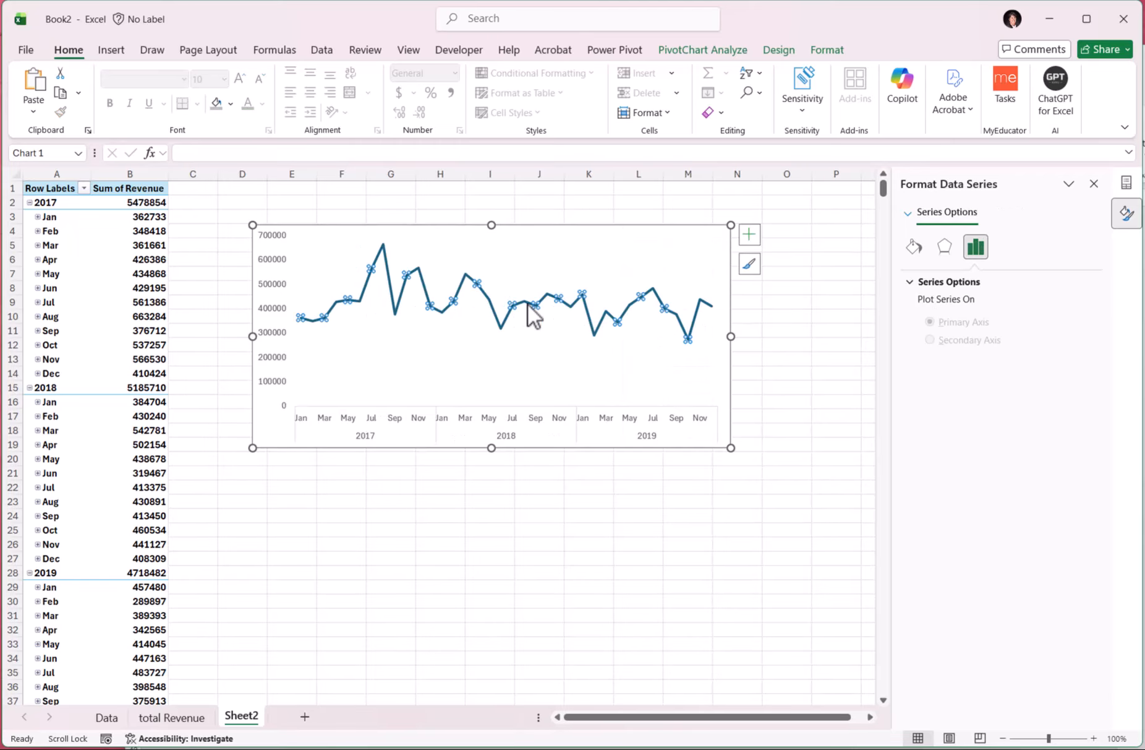
pyautogui.rightClick(528, 303)
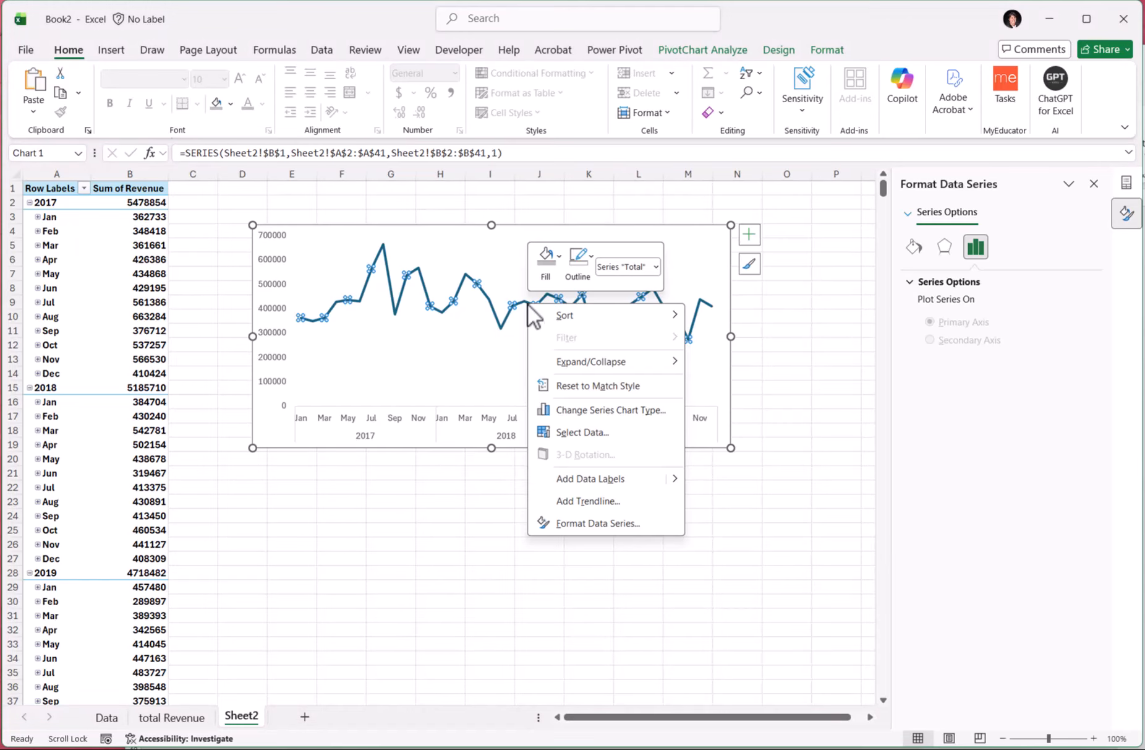
pyautogui.click(597, 523)
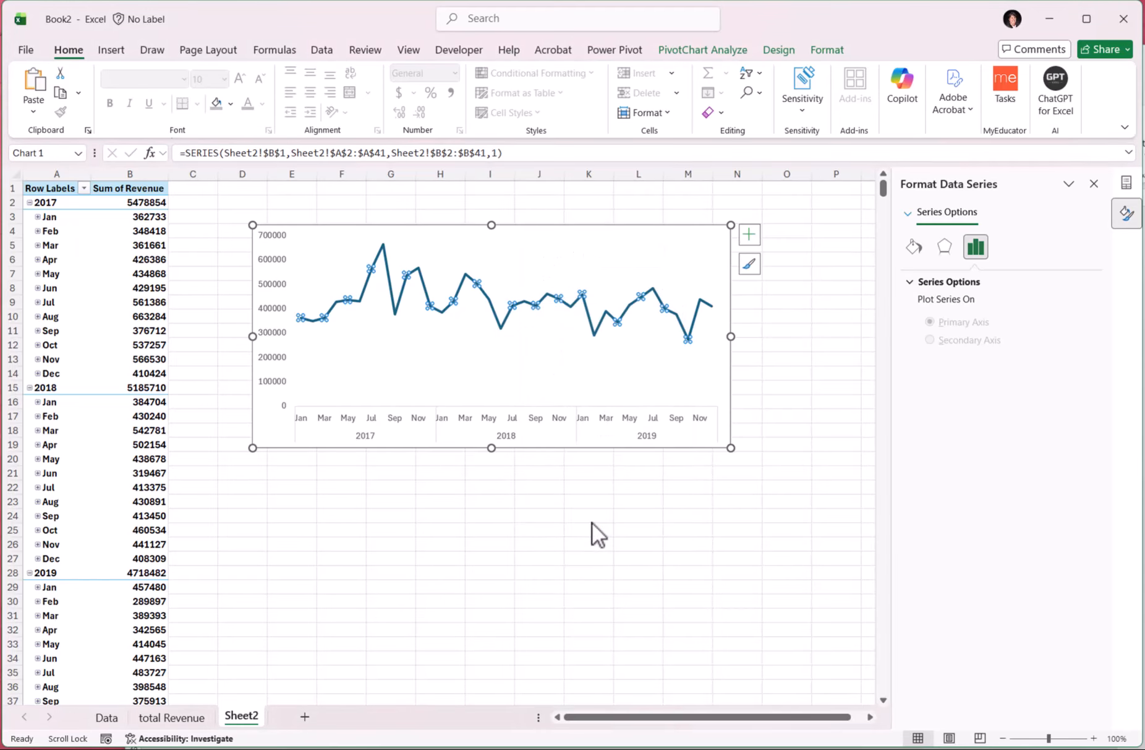
pyautogui.click(914, 247)
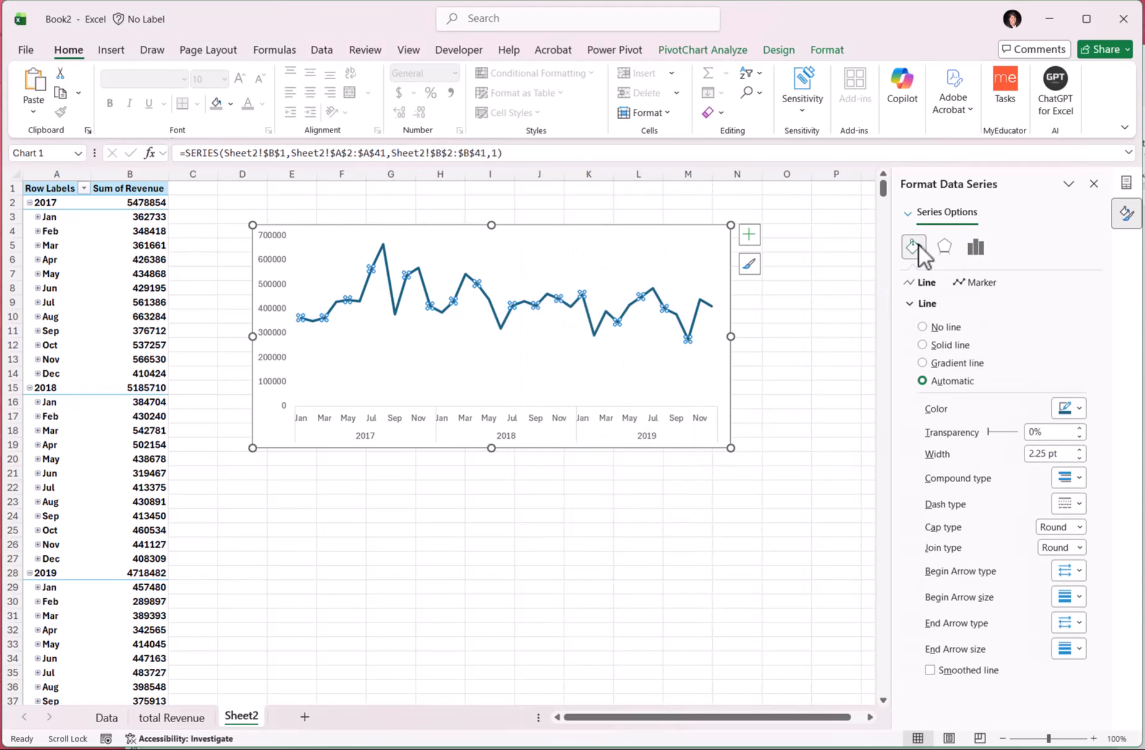
pyautogui.click(1079, 409)
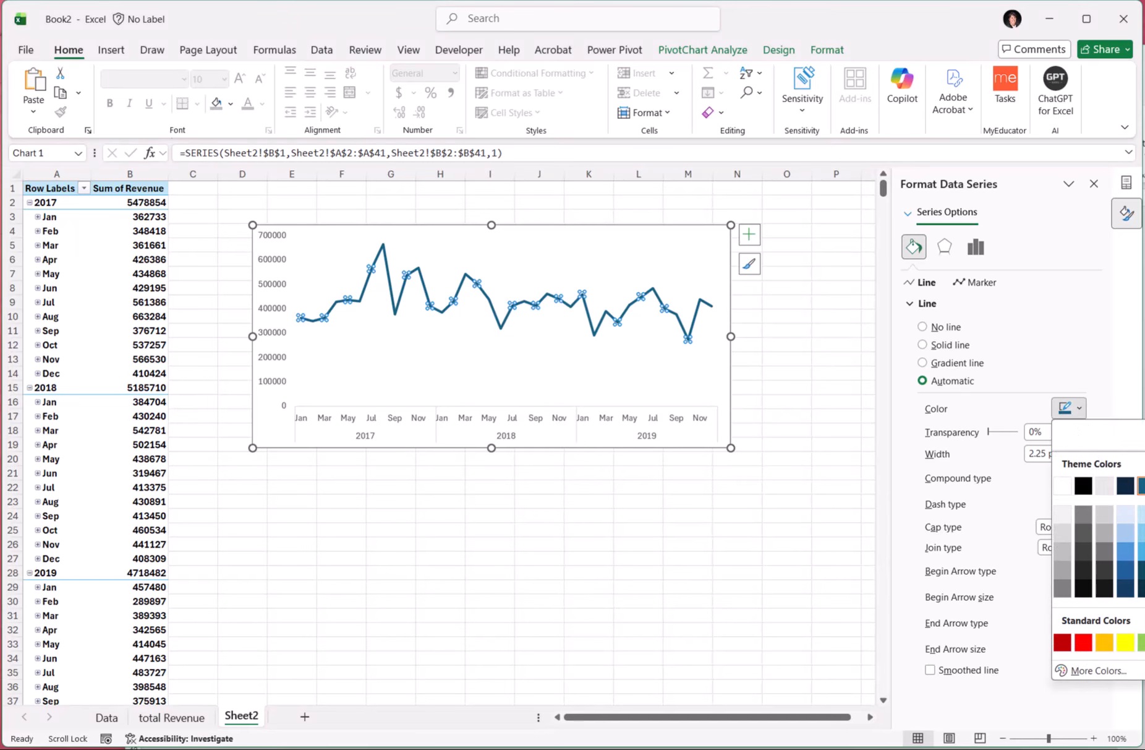
pyautogui.click(1144, 569)
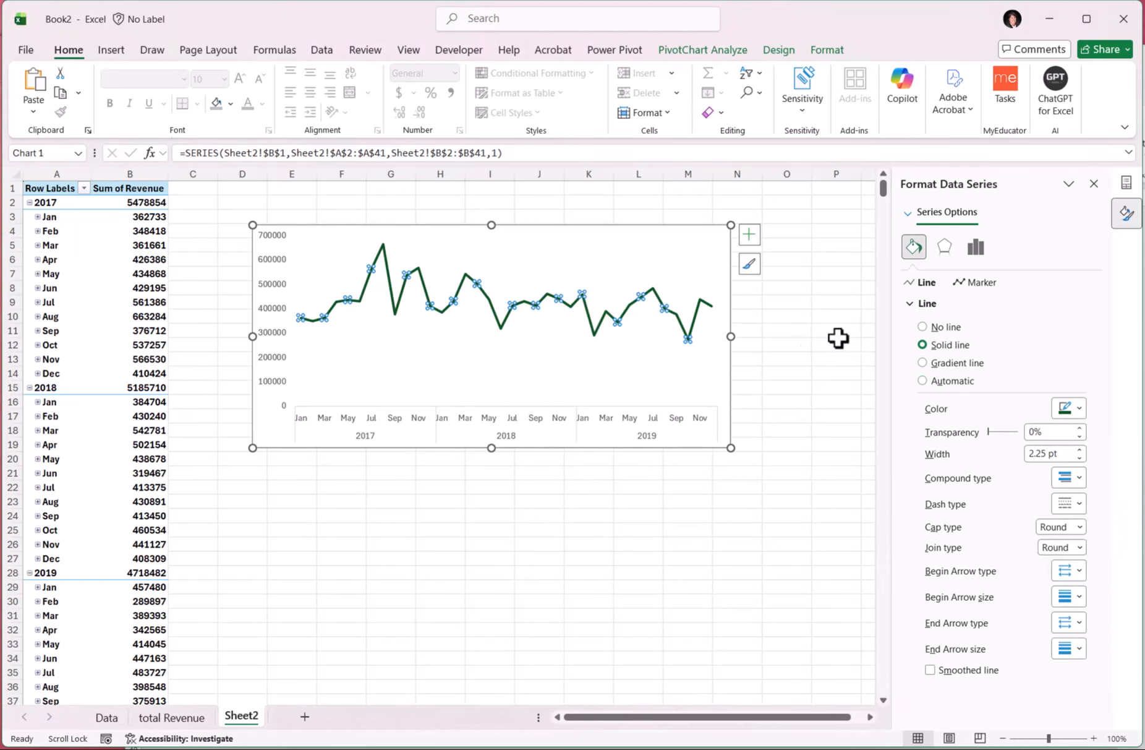
# Step: Give the revenue series built-in round markers with a green solid fill
pyautogui.click(974, 281)
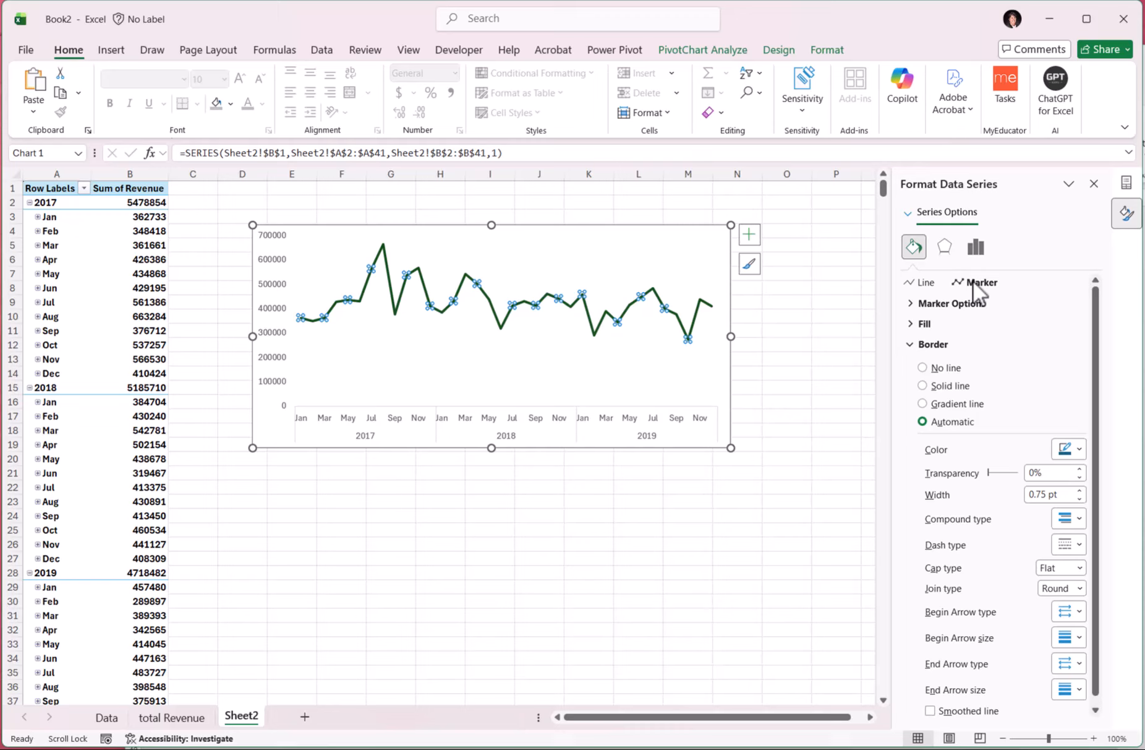
pyautogui.click(932, 302)
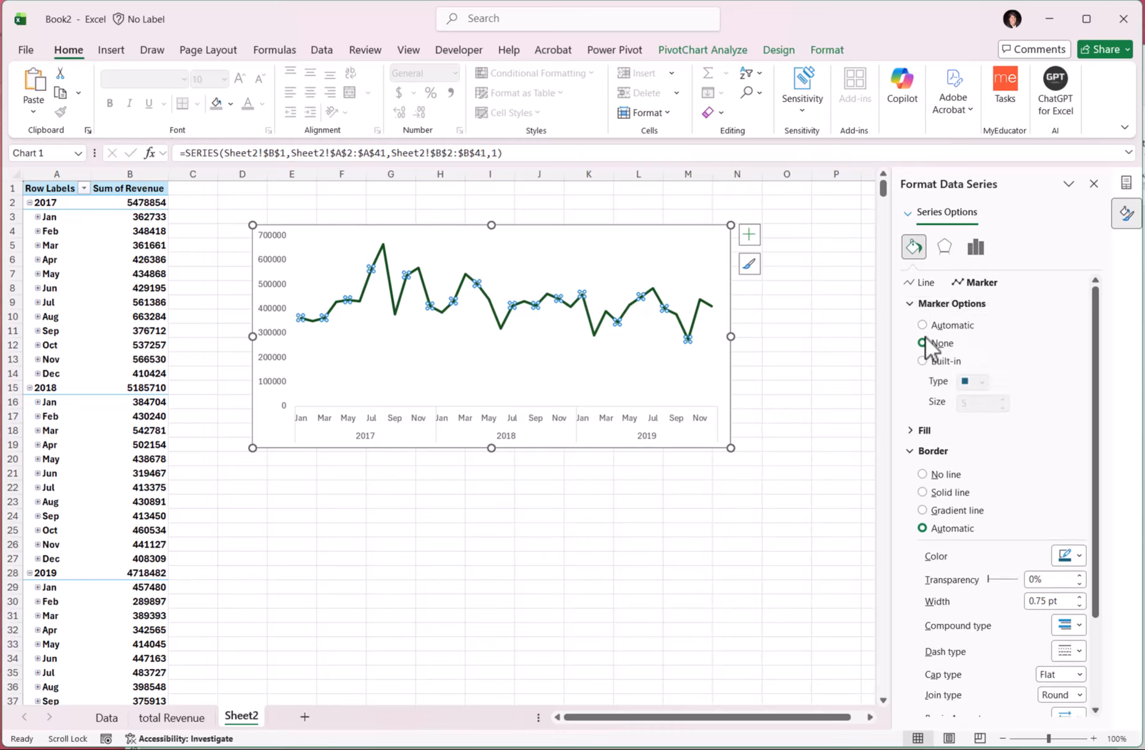
pyautogui.click(927, 362)
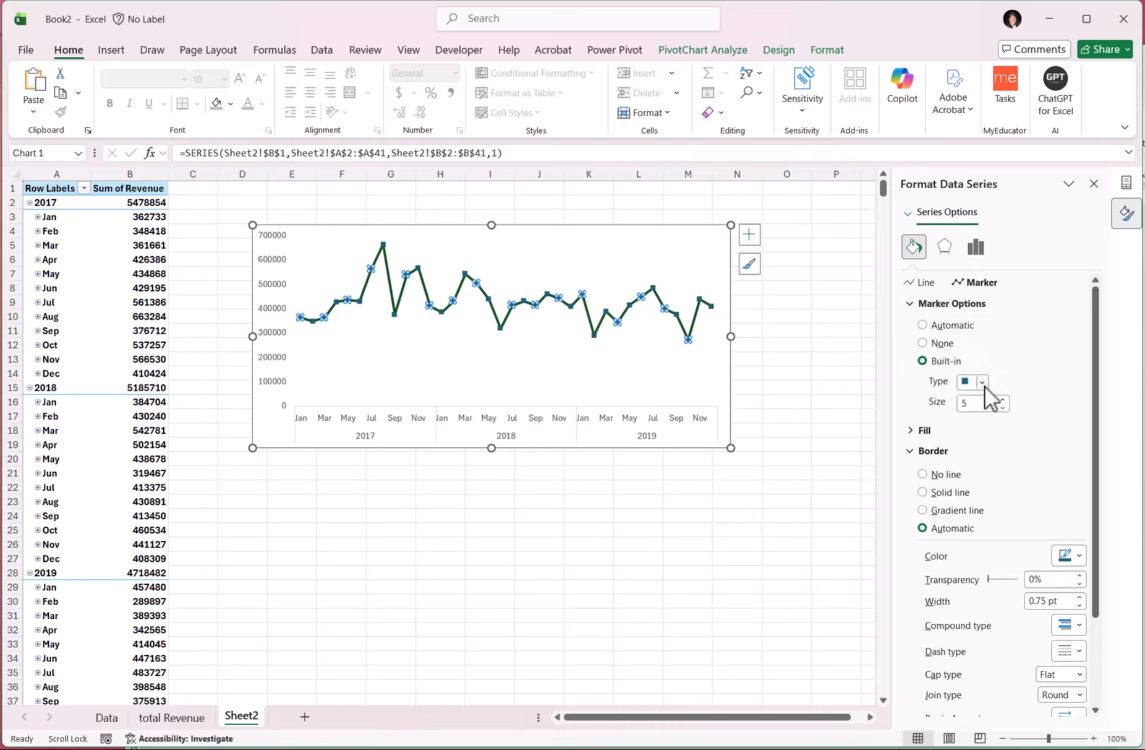
pyautogui.click(982, 383)
pyautogui.click(964, 502)
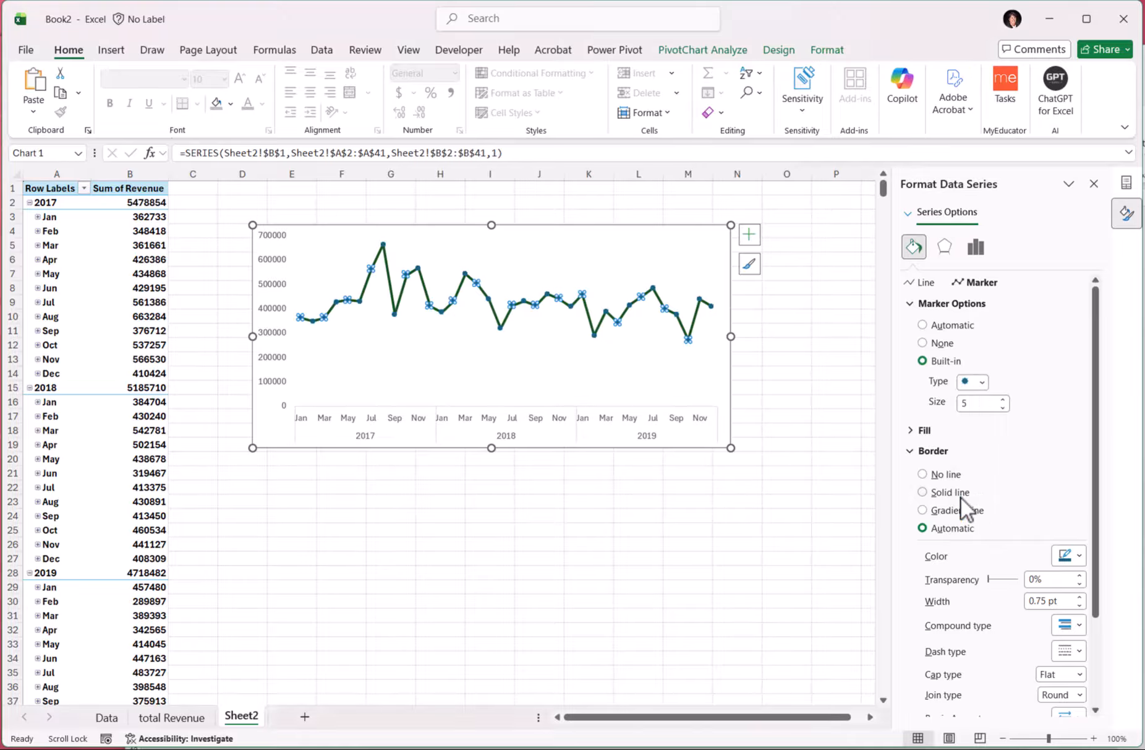
pyautogui.click(918, 431)
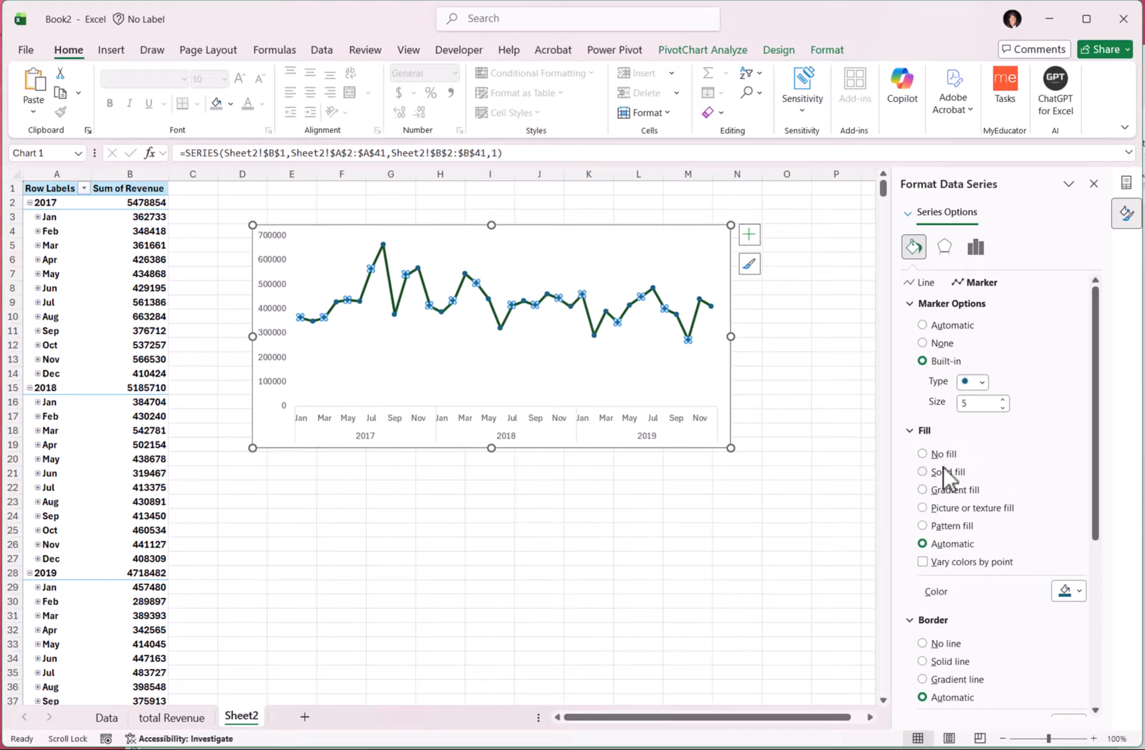
pyautogui.click(1080, 590)
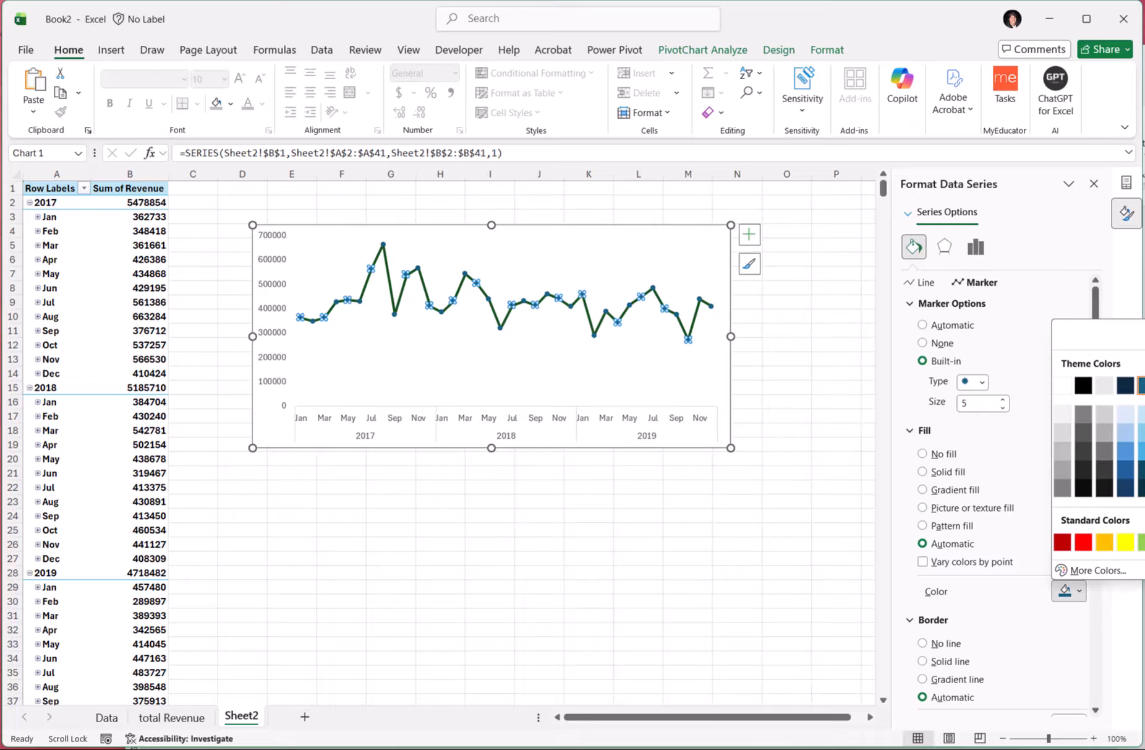
pyautogui.click(1144, 469)
# Step: Set the line chart's background to No fill
pyautogui.click(712, 498)
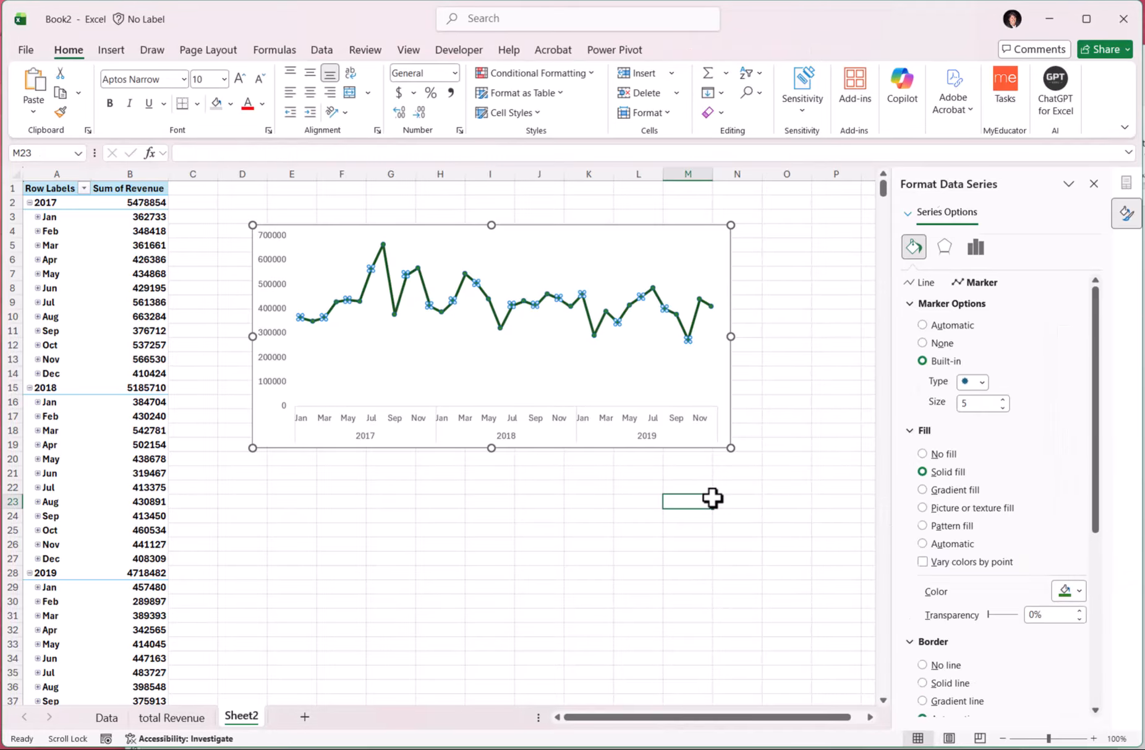
pyautogui.click(565, 240)
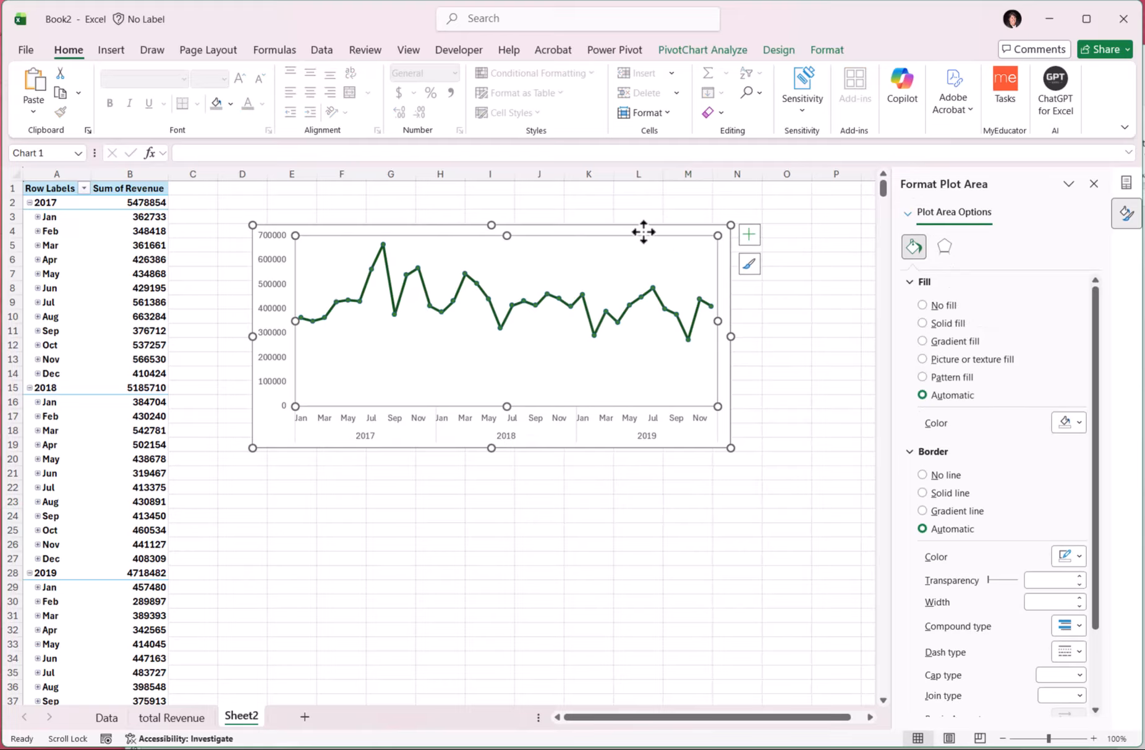
pyautogui.click(922, 305)
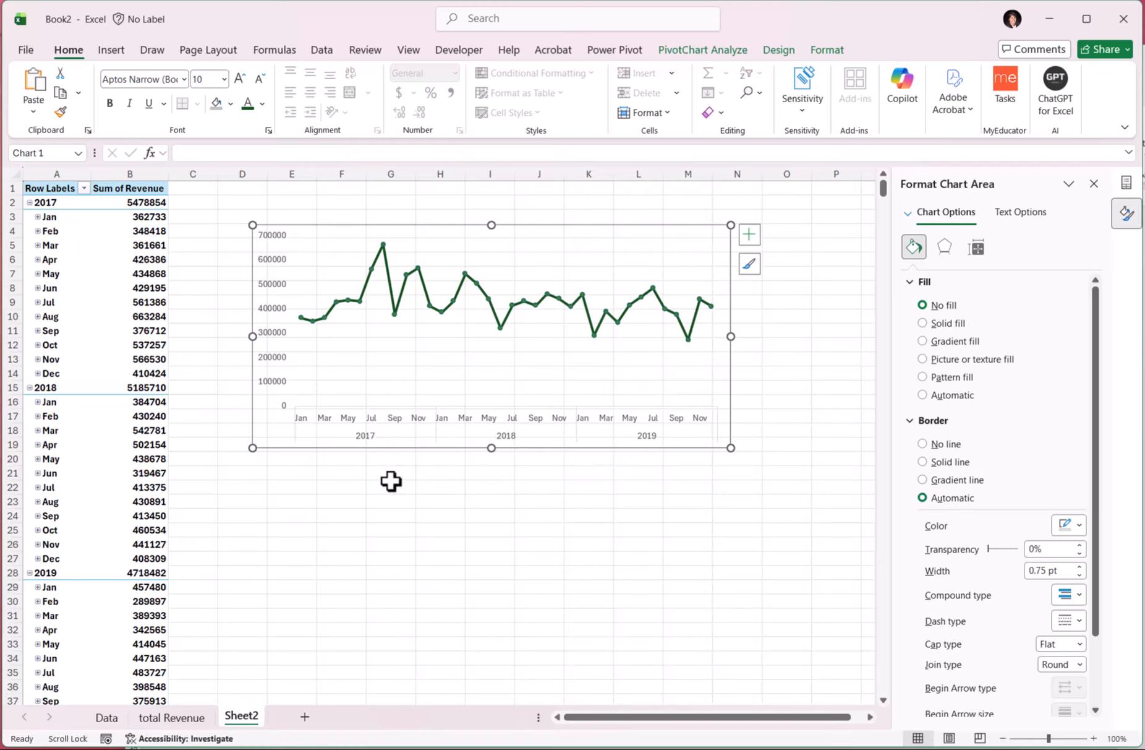
# Step: Rename the Sheet2 worksheet as timeline
pyautogui.doubleClick(242, 715)
pyautogui.write('timeline')
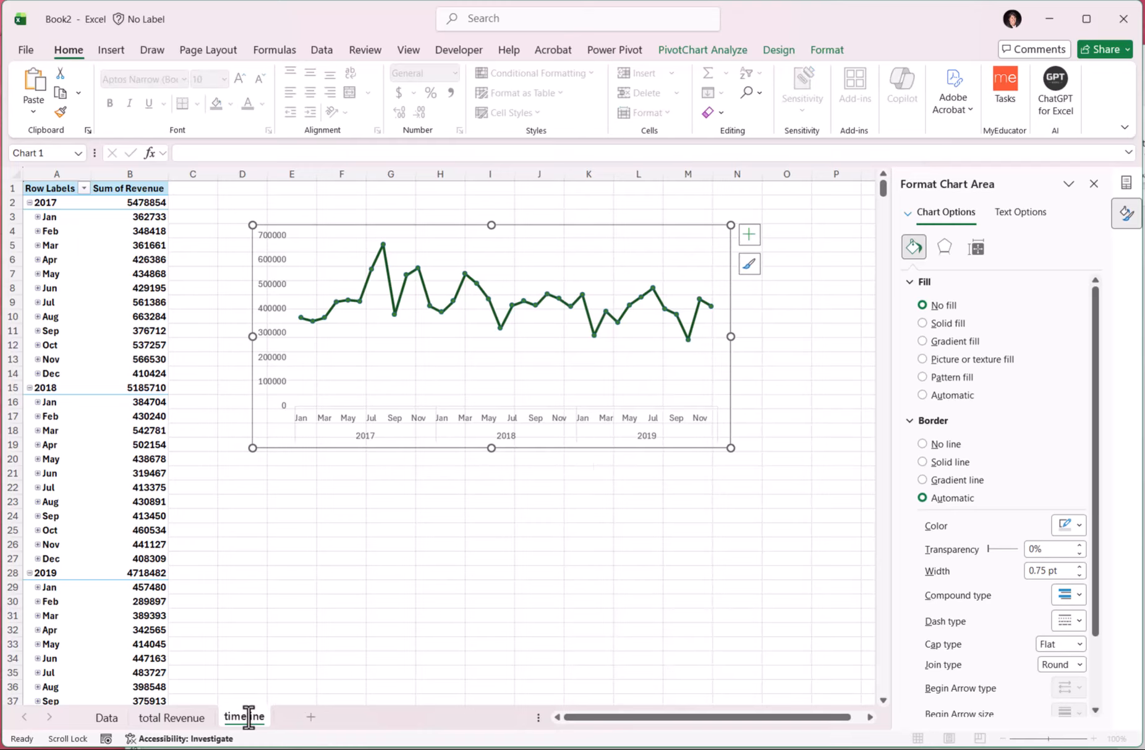
pyautogui.press('Return')
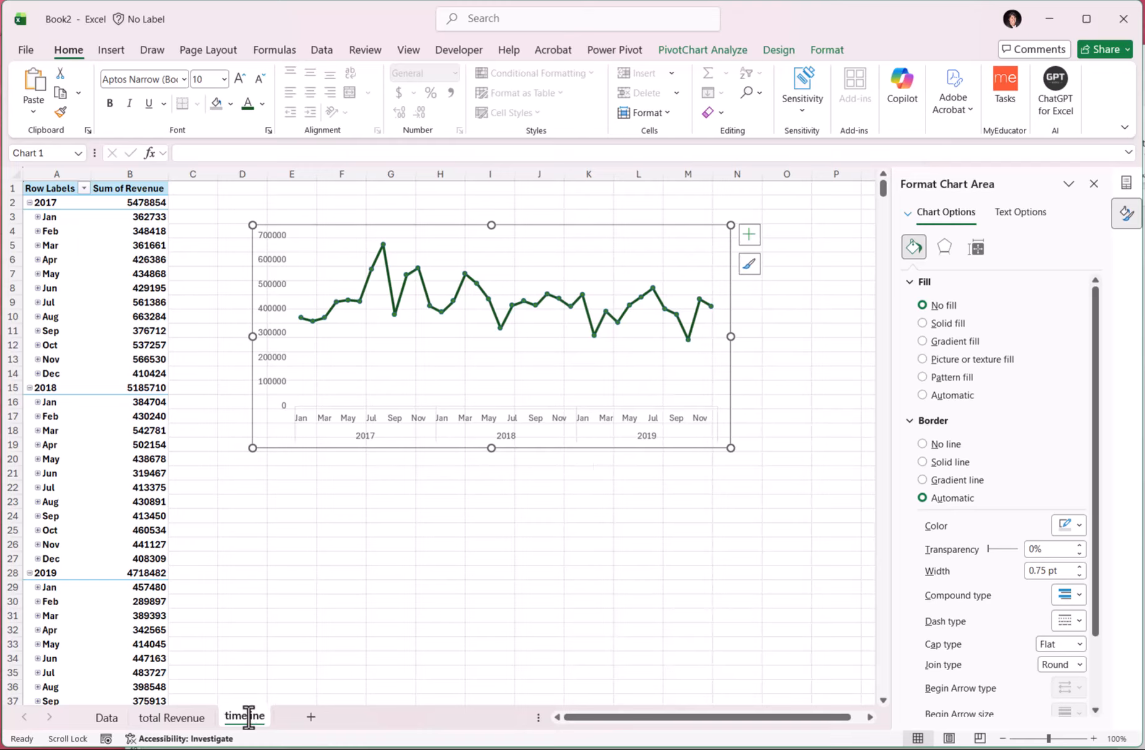
# Step: Add a new worksheet and insert a PivotTable from the Data table at its cell A1
pyautogui.click(311, 717)
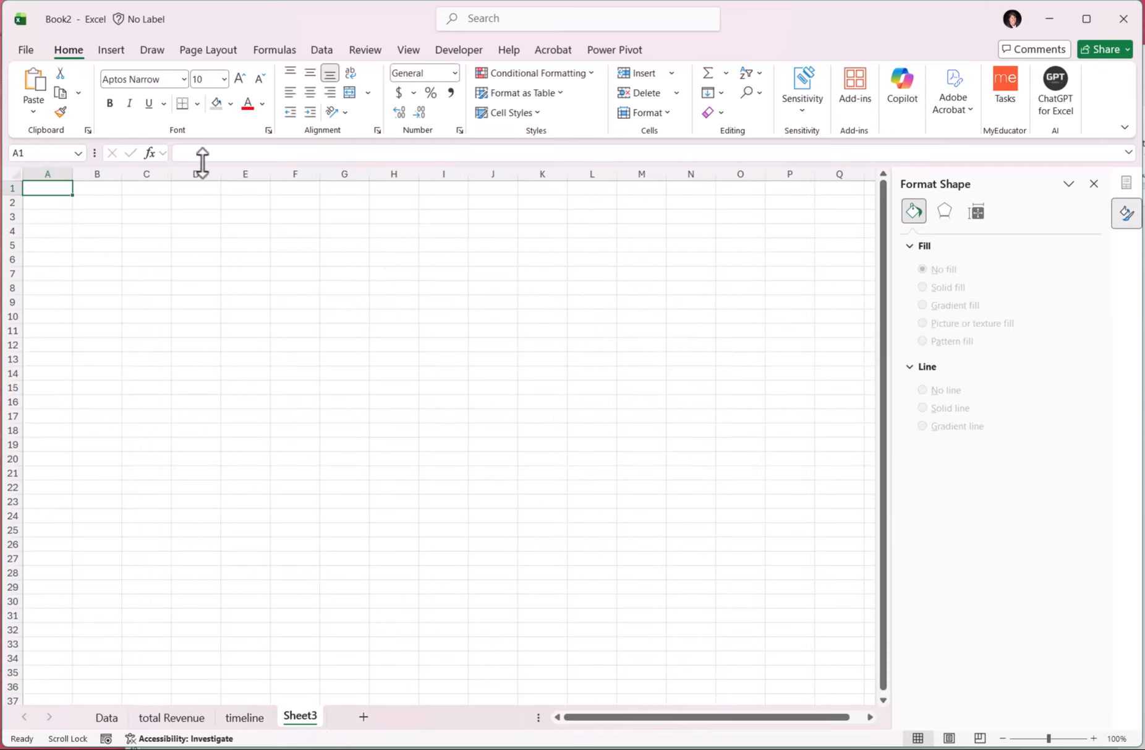
pyautogui.click(112, 50)
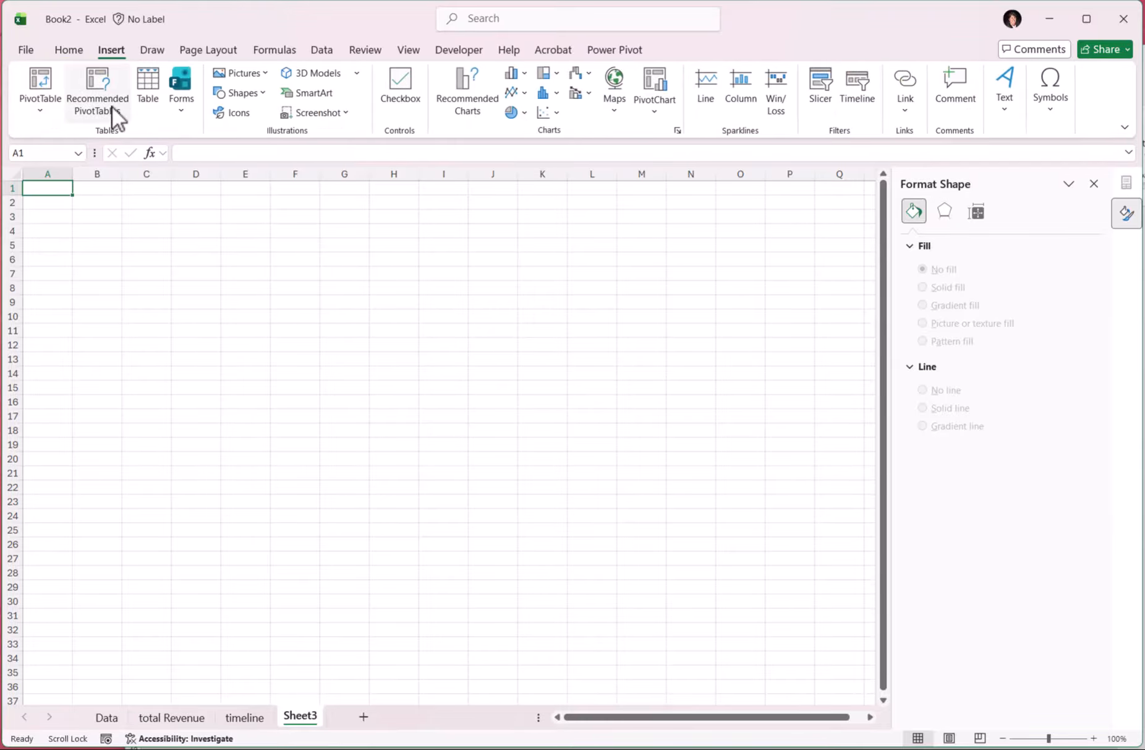
pyautogui.click(32, 102)
pyautogui.click(71, 135)
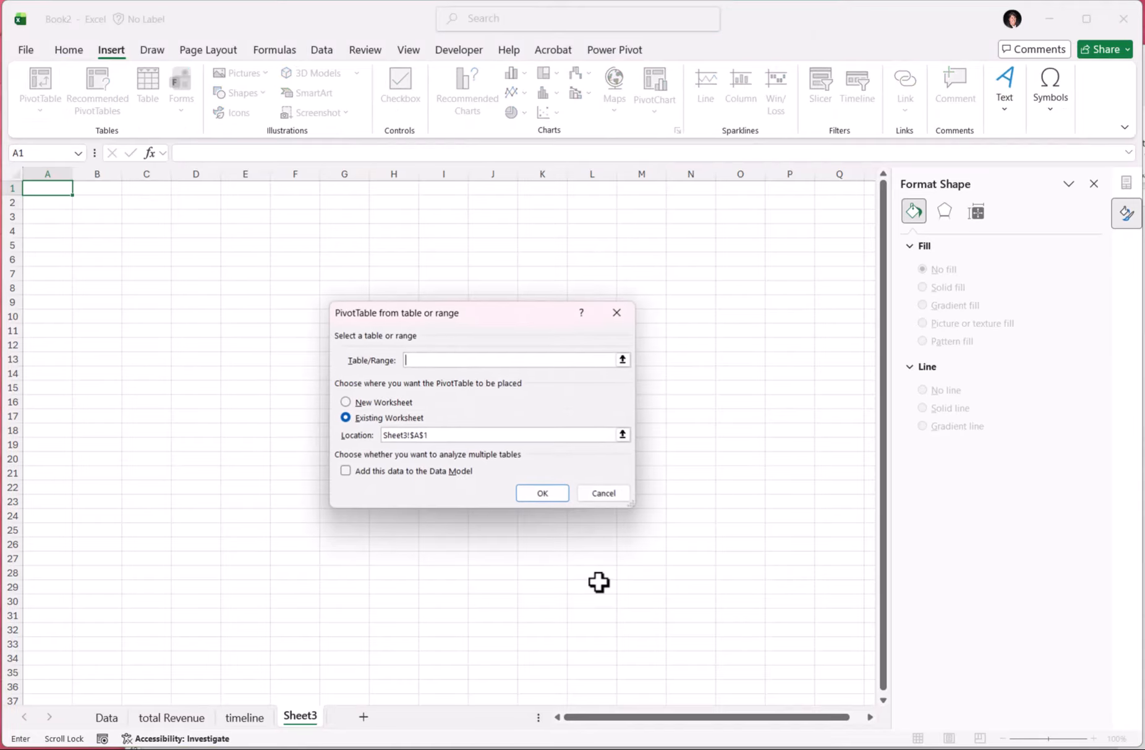
pyautogui.write('Data')
pyautogui.press('Return')
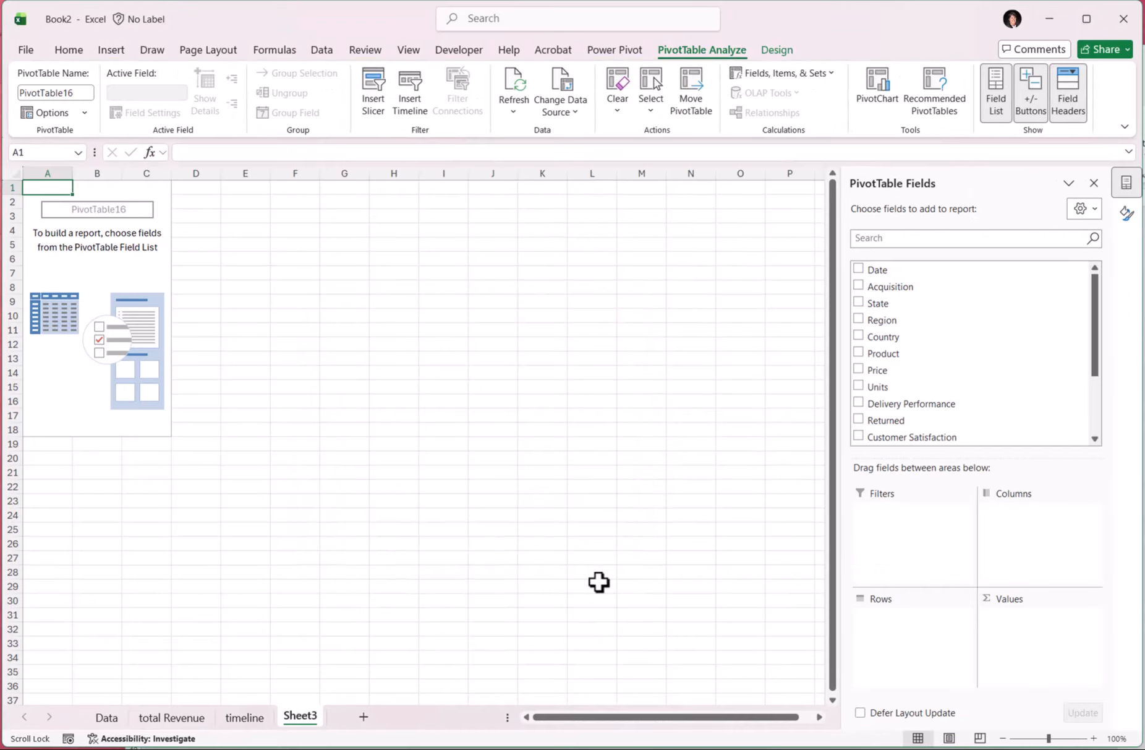
# Step: Add State to the new PivotTable's rows and the sum of Revenue to its values
pyautogui.click(861, 302)
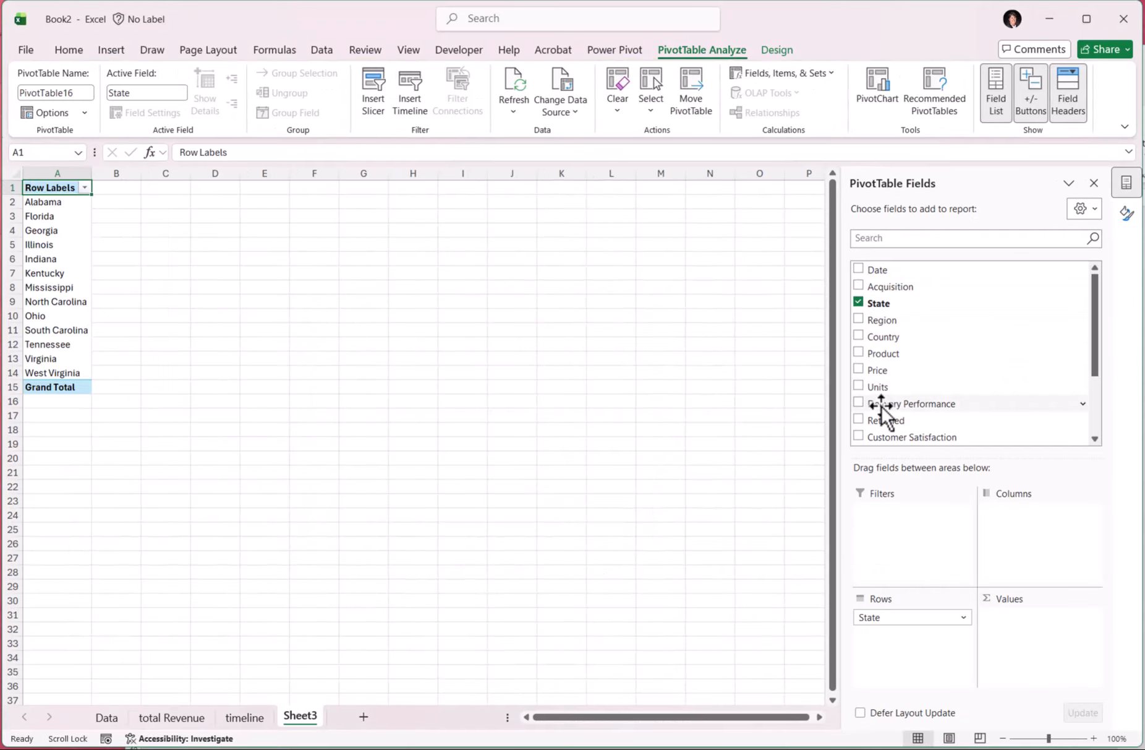
pyautogui.scroll(-3, 882, 411)
pyautogui.click(860, 379)
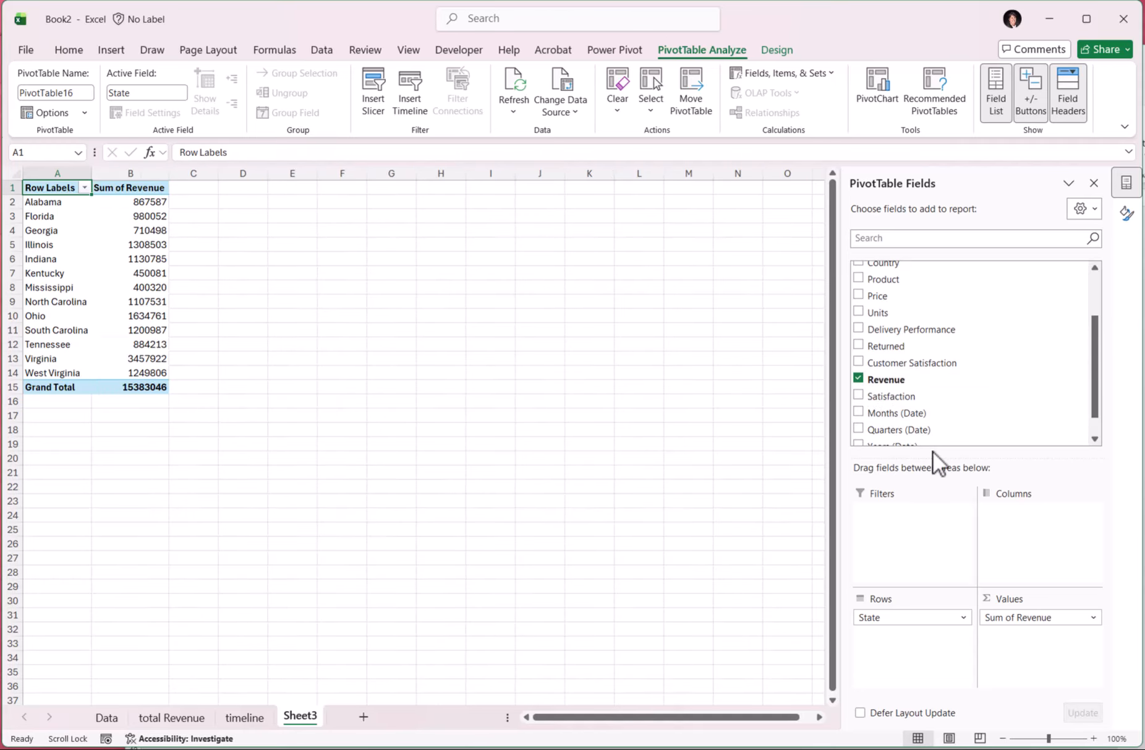
pyautogui.click(881, 91)
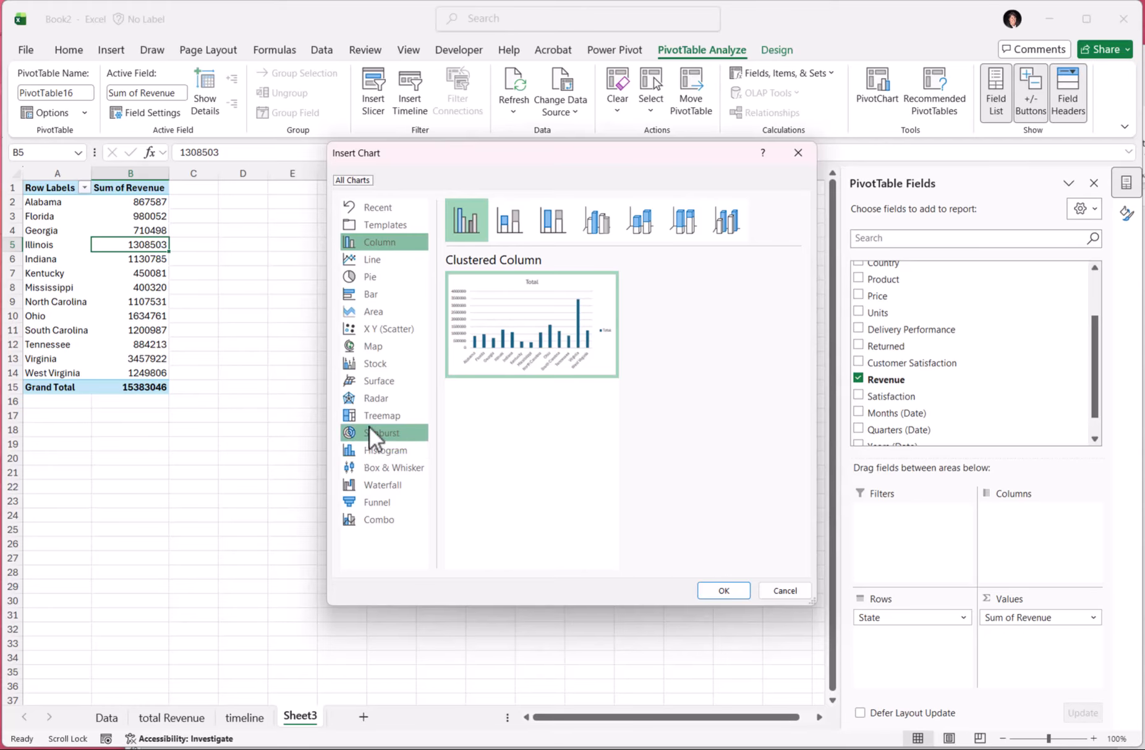
pyautogui.click(373, 347)
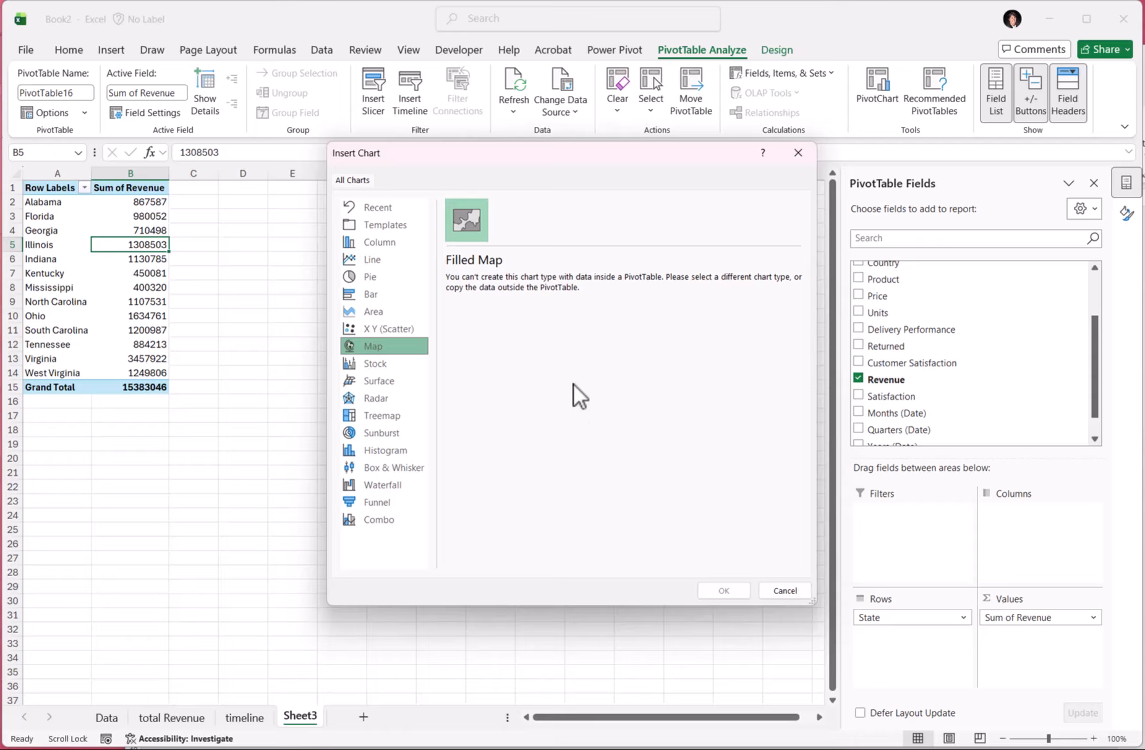
pyautogui.click(783, 591)
# Step: Mirror the PivotTable's state and revenue rows outside it by entering =A2:B14 in cell D2
pyautogui.click(255, 201)
pyautogui.write('=')
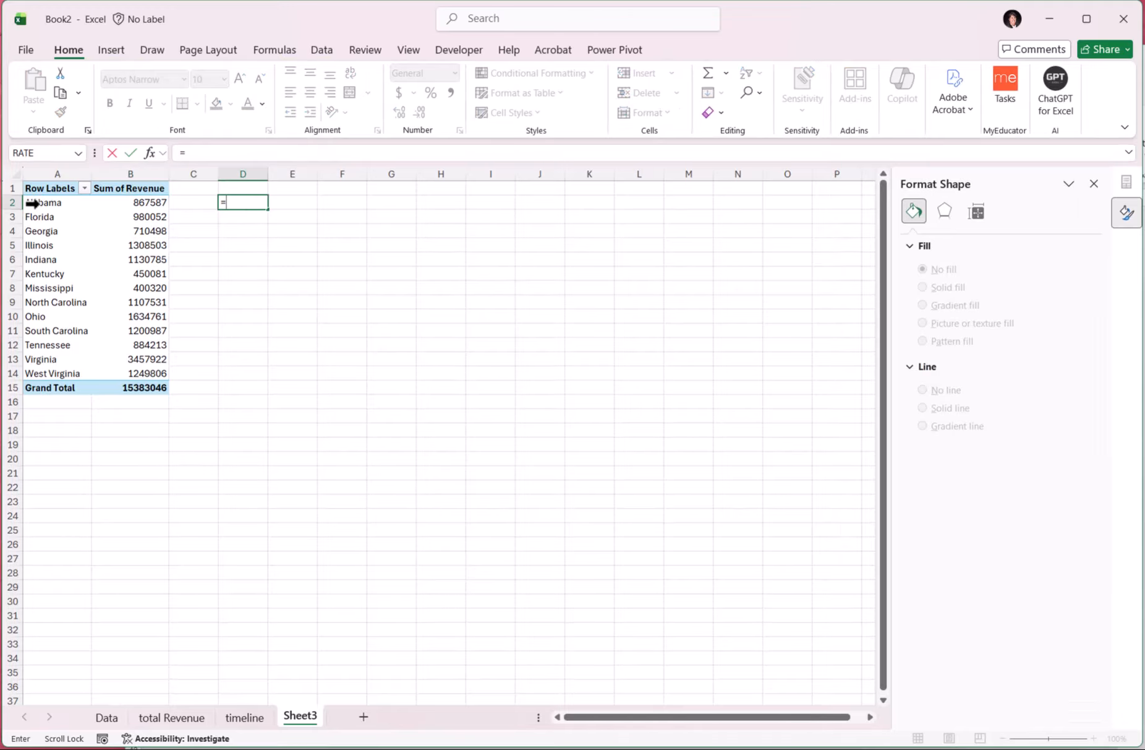
pyautogui.moveTo(72, 203); pyautogui.dragTo(148, 367)
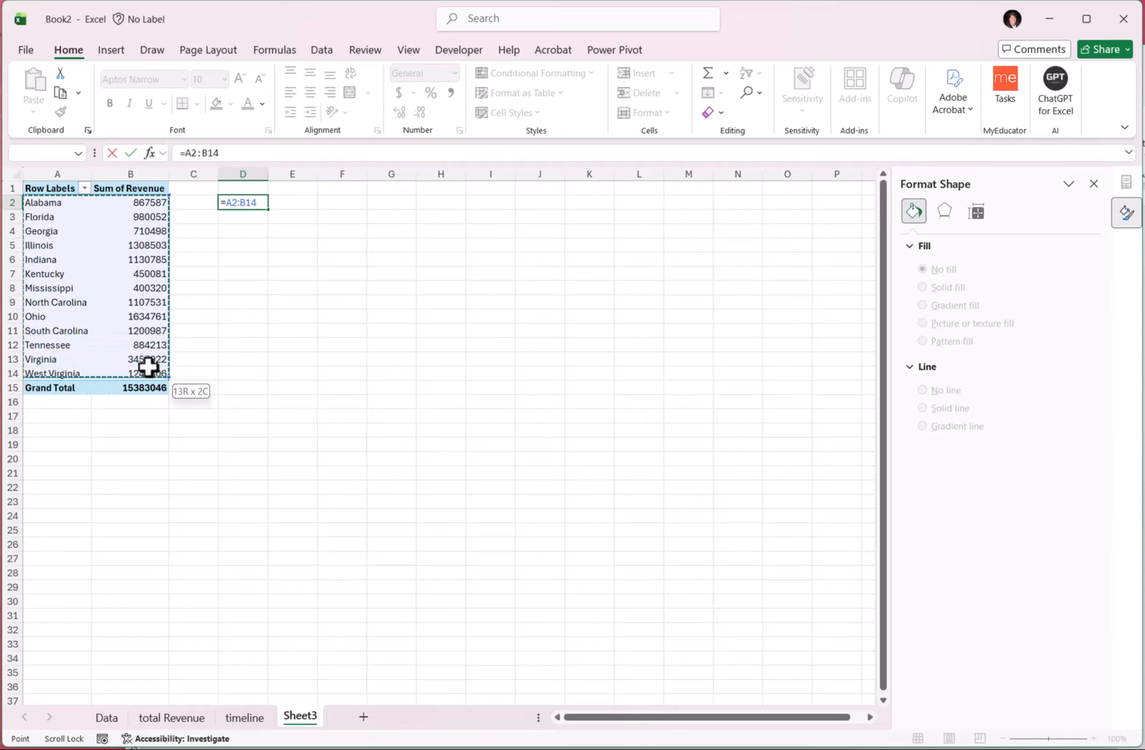
pyautogui.press('Return')
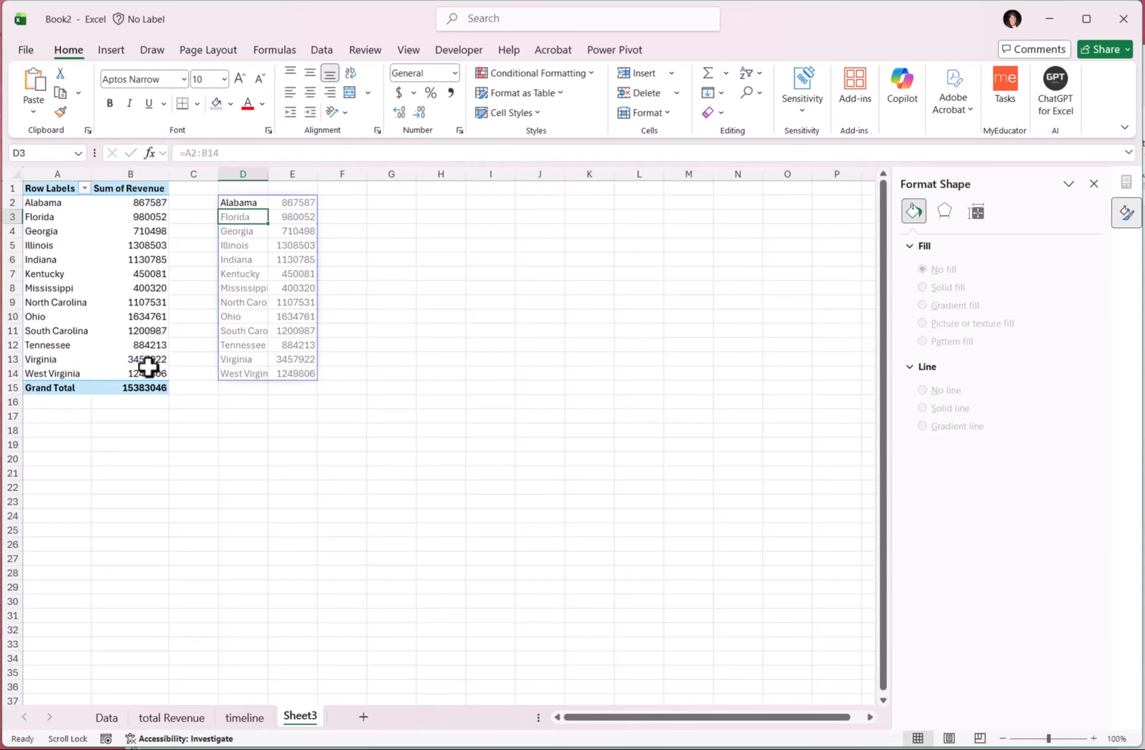
# Step: Insert a Filled Map chart from the mirrored state revenue data and place it beside that data, over columns I to P
pyautogui.click(112, 52)
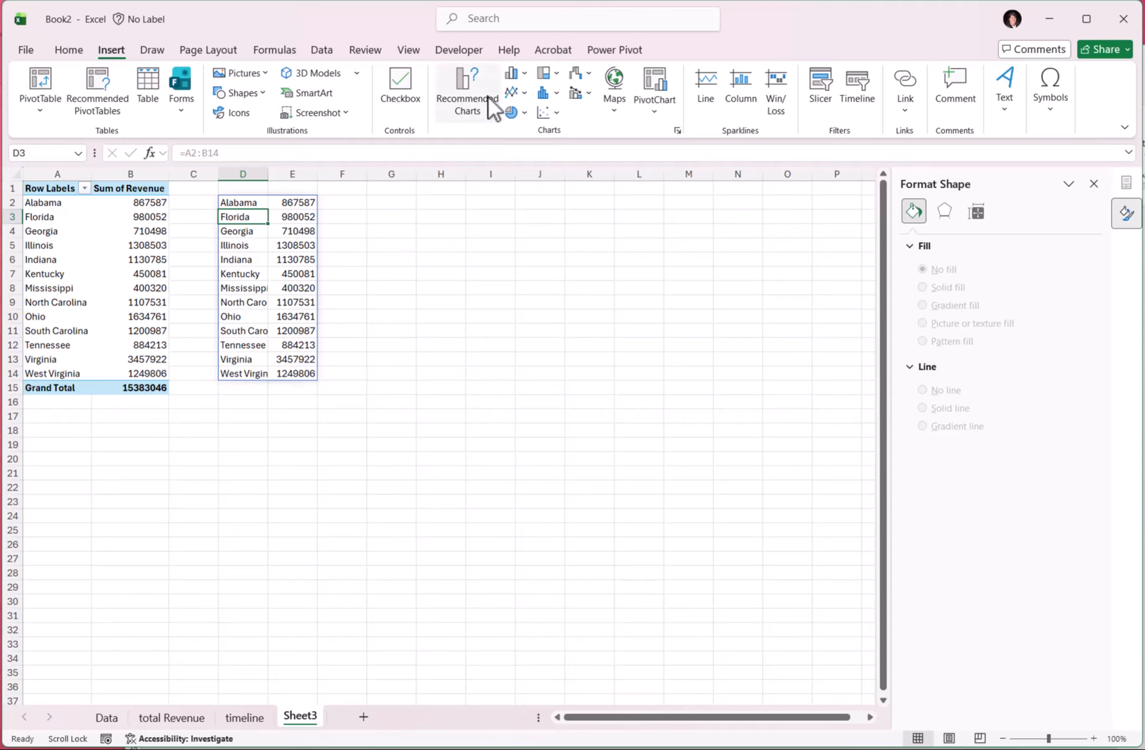
pyautogui.click(474, 115)
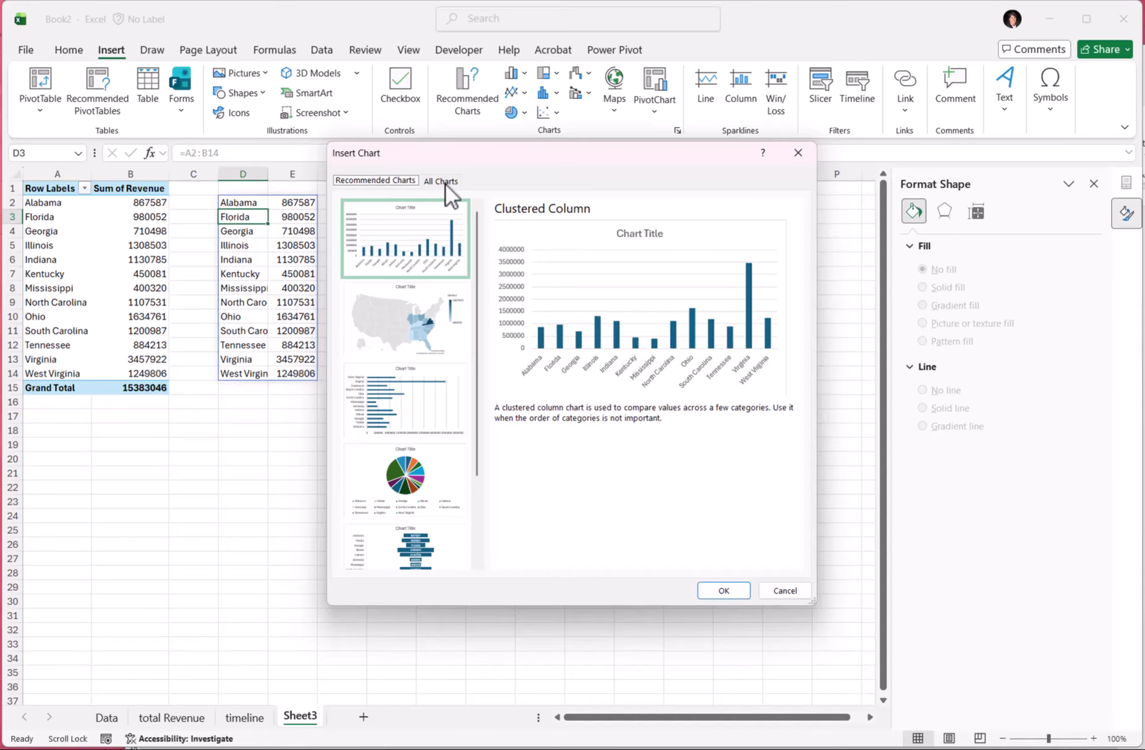
pyautogui.click(394, 323)
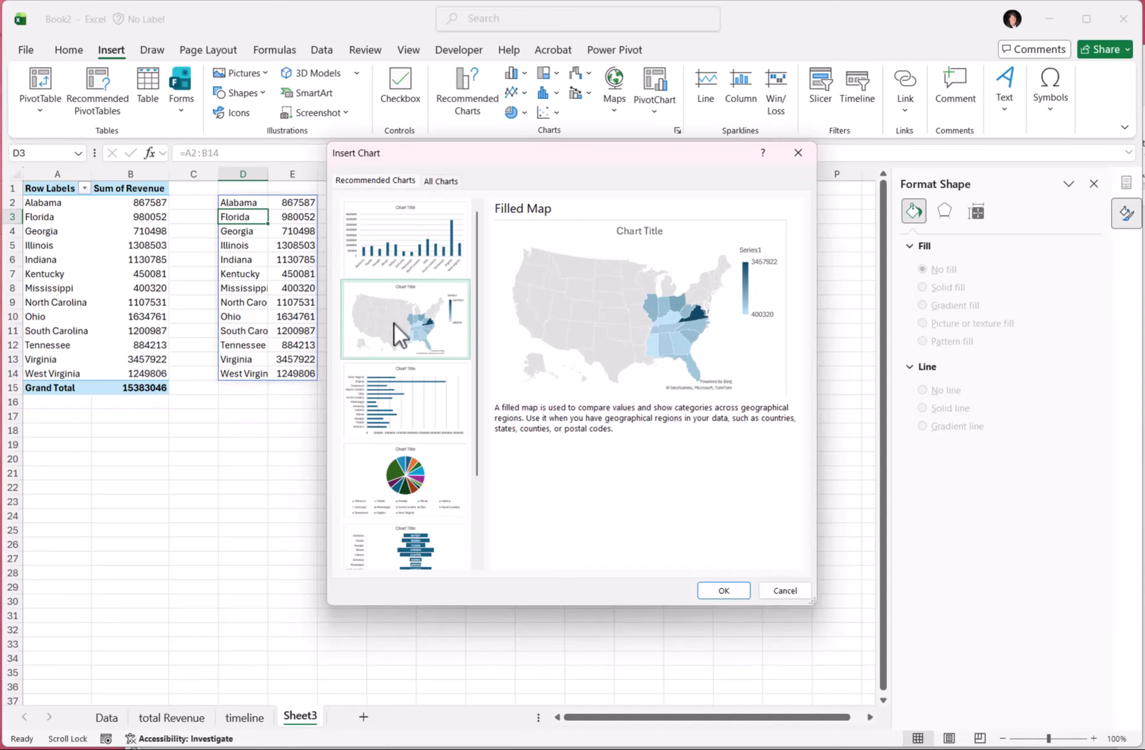
pyautogui.click(723, 591)
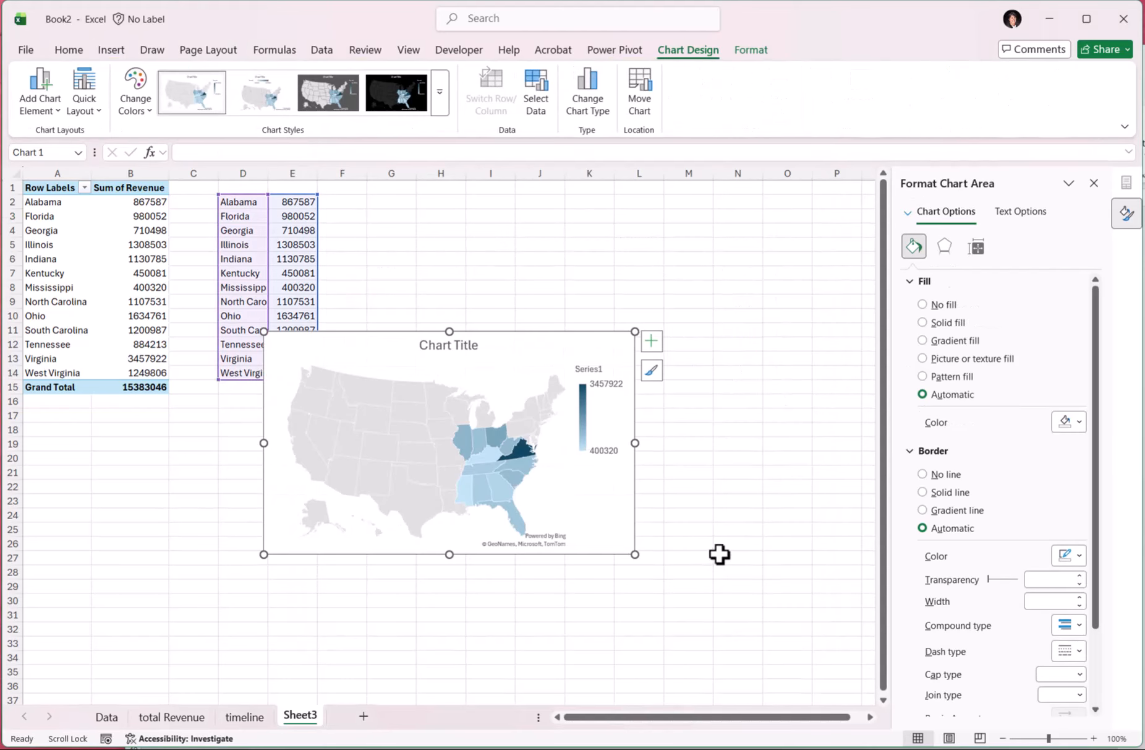
pyautogui.moveTo(515, 353); pyautogui.dragTo(651, 221)
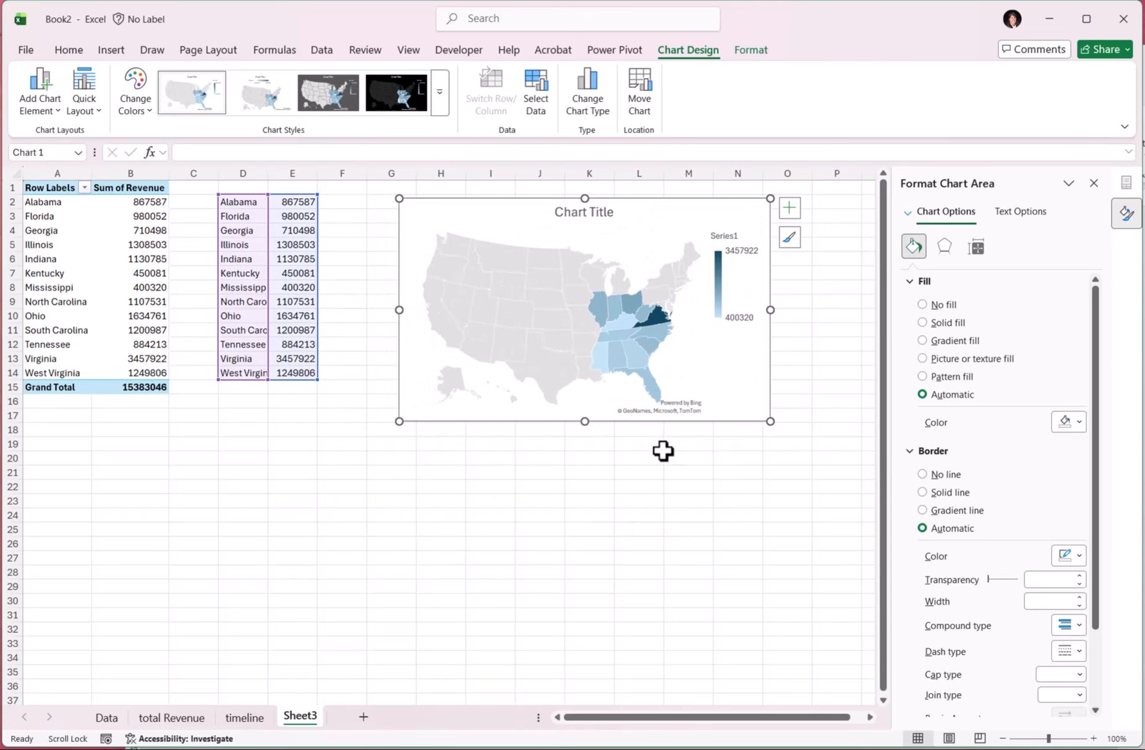
pyautogui.moveTo(719, 203); pyautogui.dragTo(734, 206)
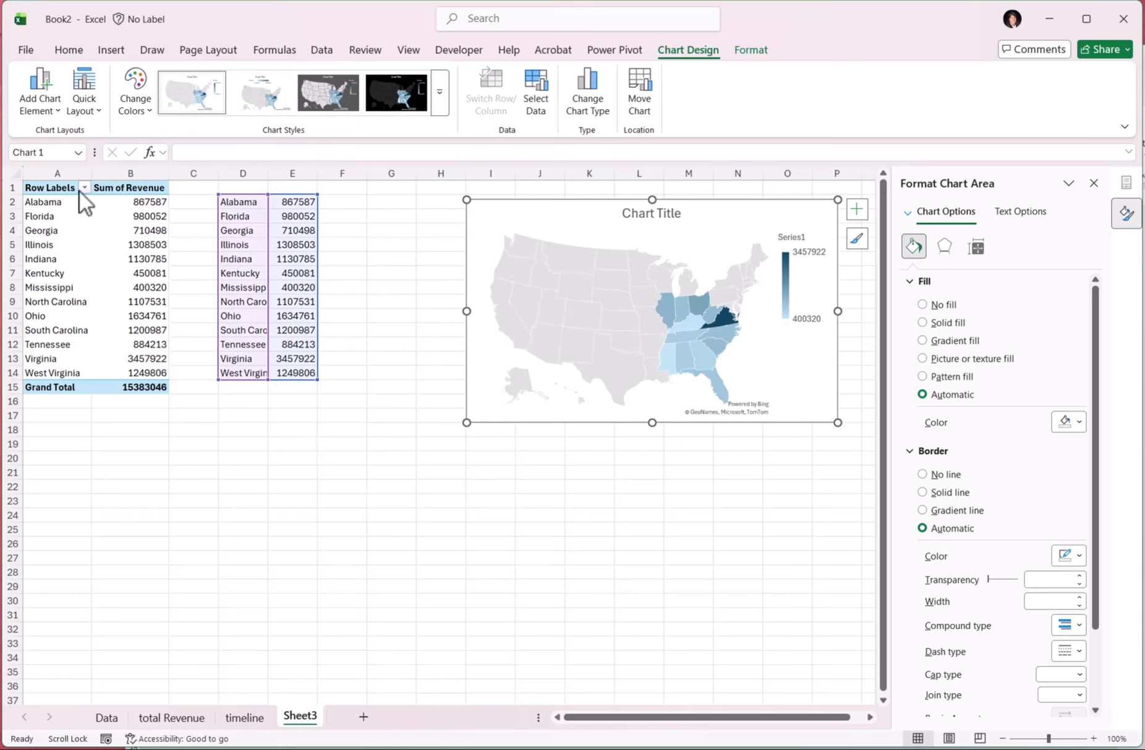
# Step: Insert a Region slicer for the state revenue PivotTable
pyautogui.click(68, 205)
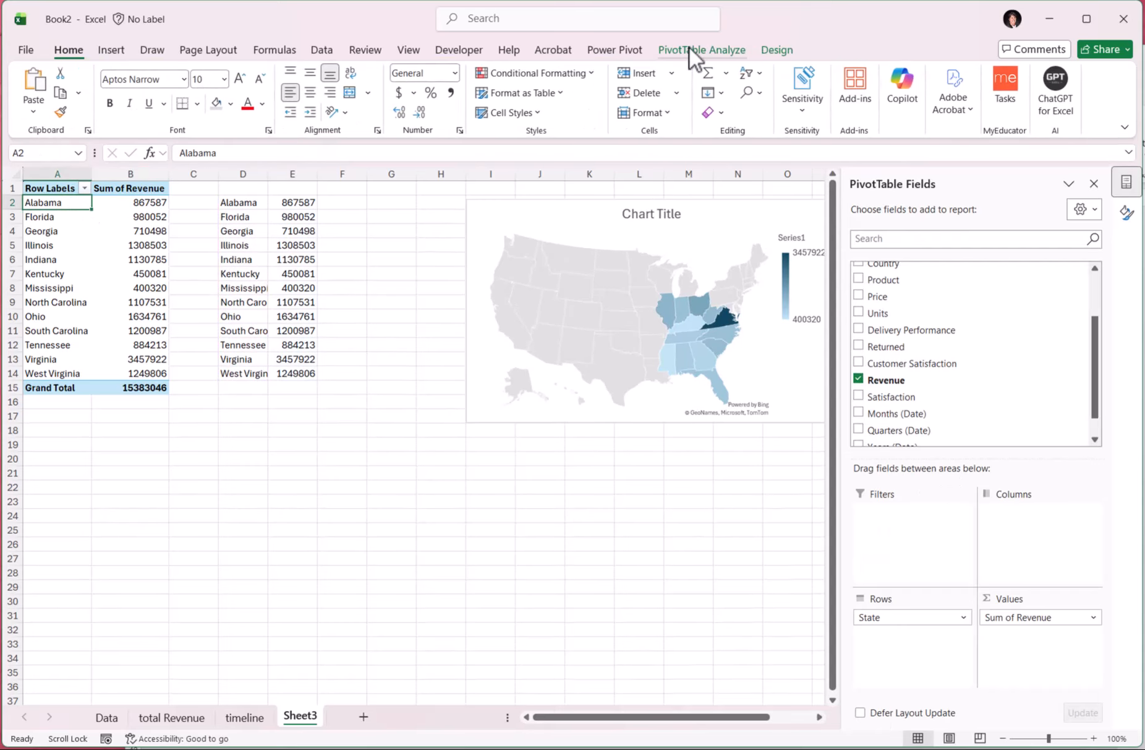
pyautogui.click(689, 48)
pyautogui.click(374, 103)
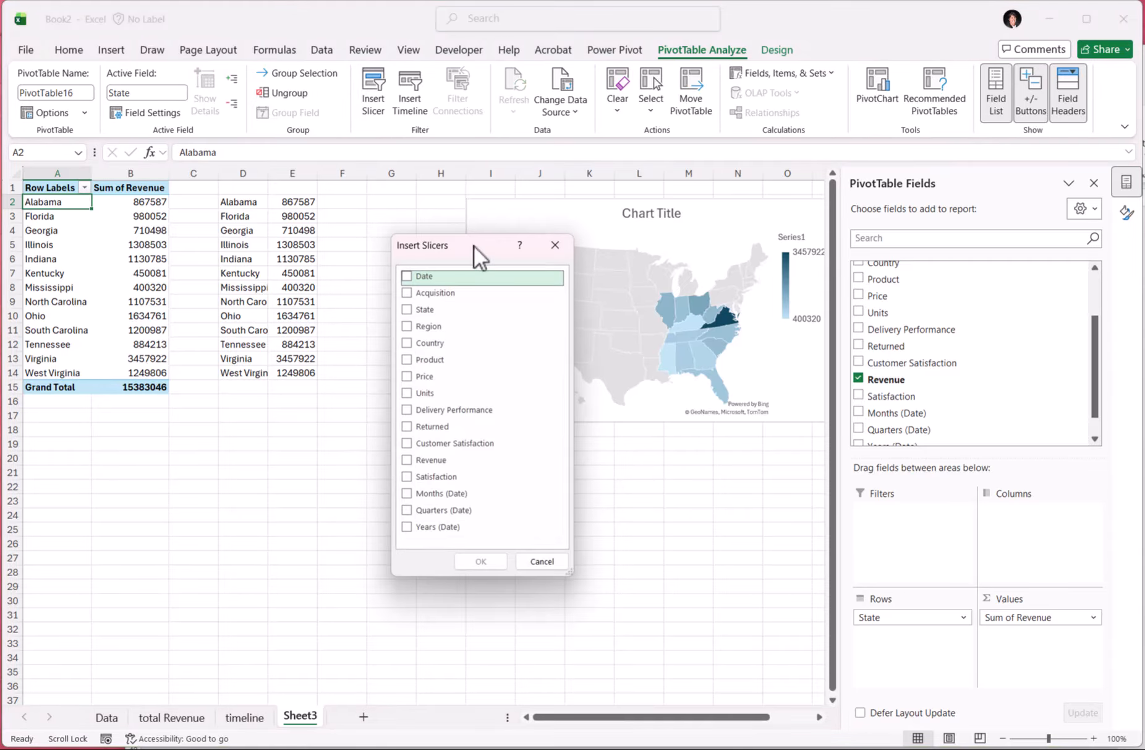
pyautogui.moveTo(424, 295); pyautogui.dragTo(417, 309)
pyautogui.click(350, 389)
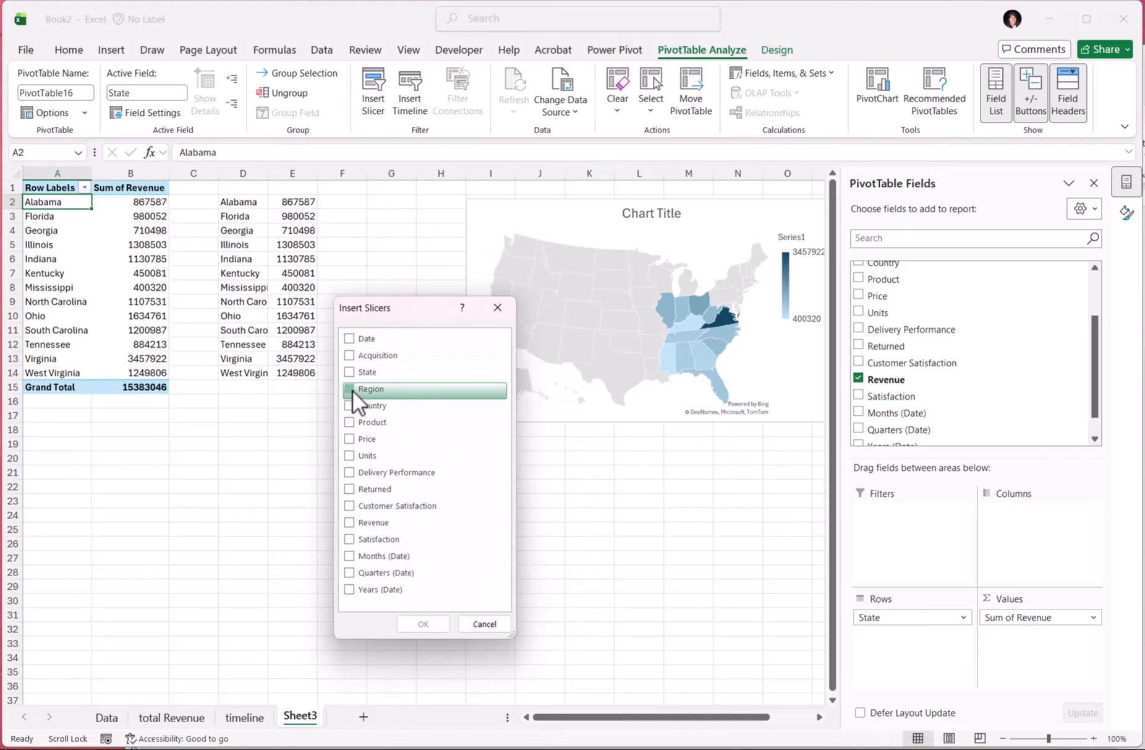
pyautogui.click(420, 623)
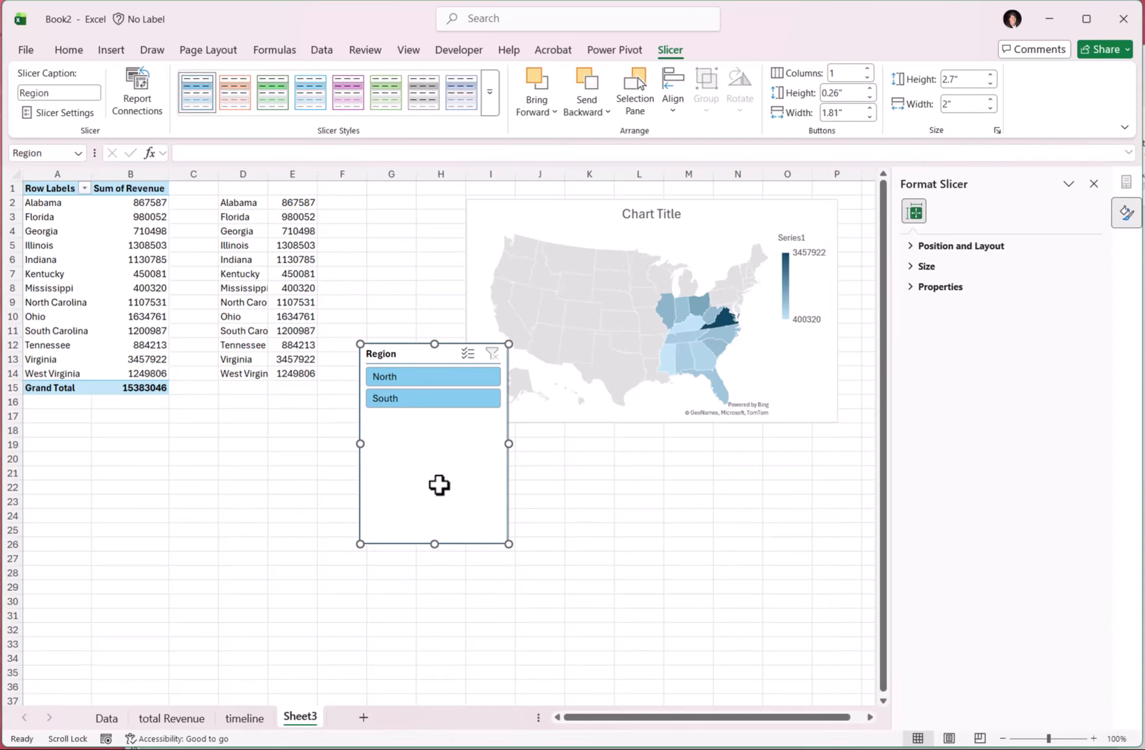
# Step: Filter the PivotTable to the North region and examine how the mirrored range starting at D2 responds
pyautogui.click(412, 379)
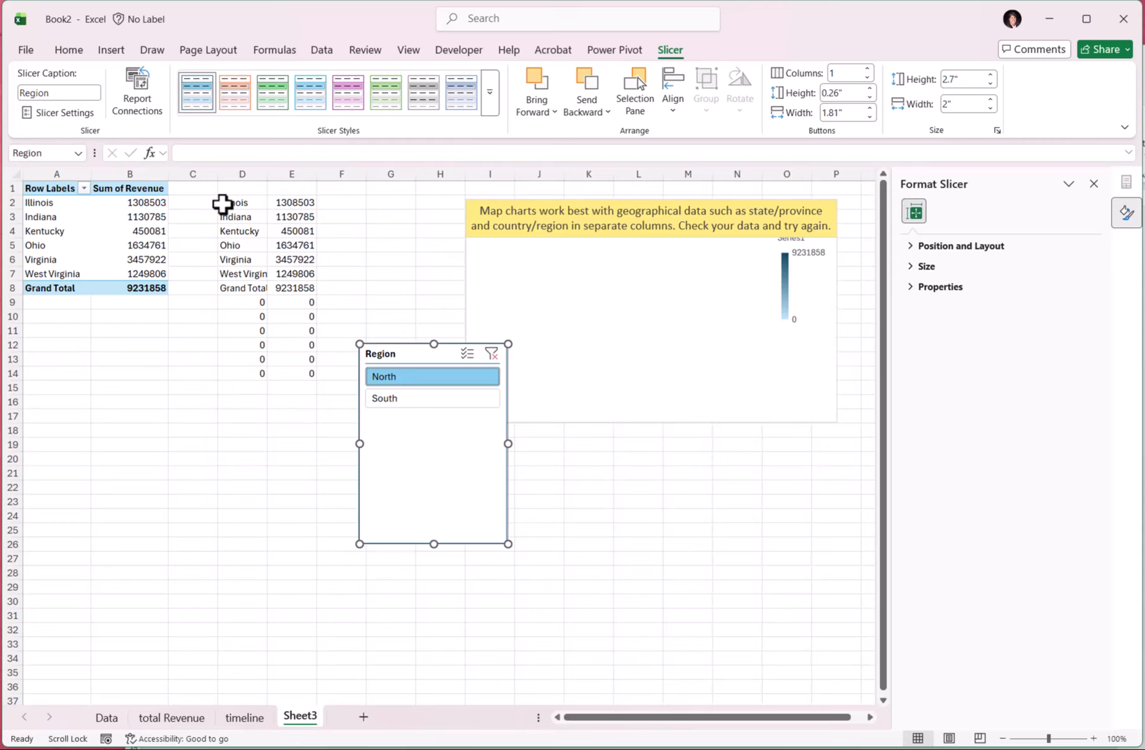
pyautogui.click(246, 204)
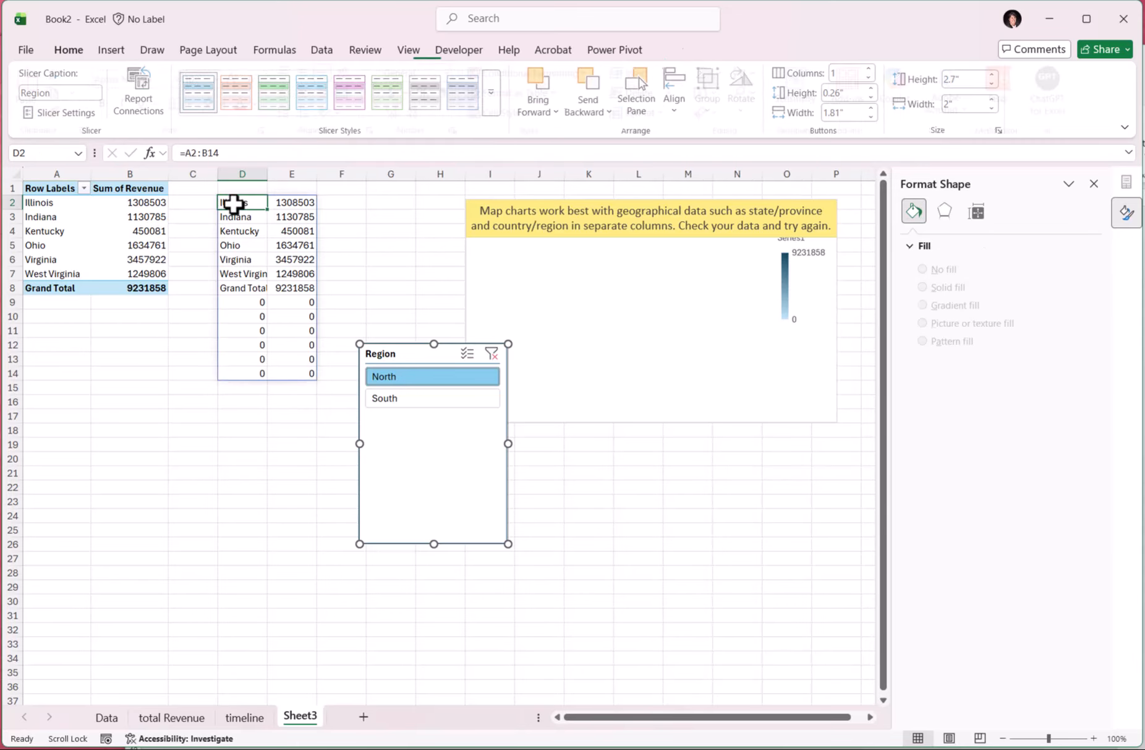
pyautogui.click(231, 288)
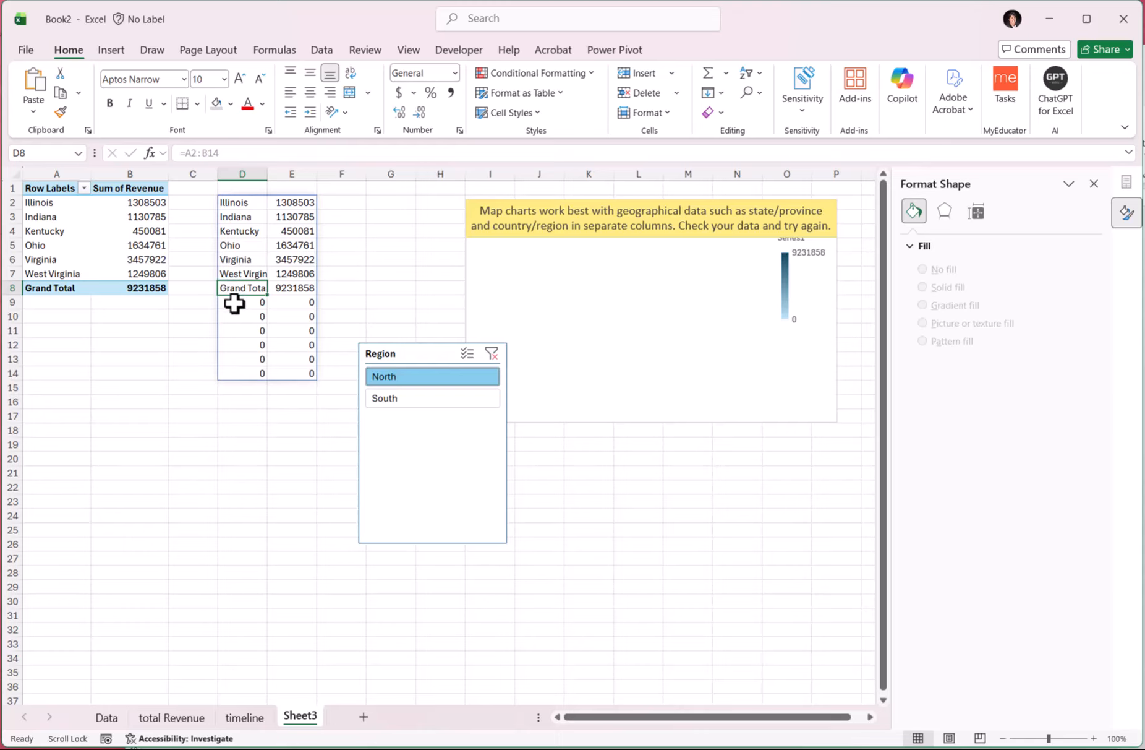
pyautogui.moveTo(235, 302); pyautogui.dragTo(237, 374)
pyautogui.click(247, 424)
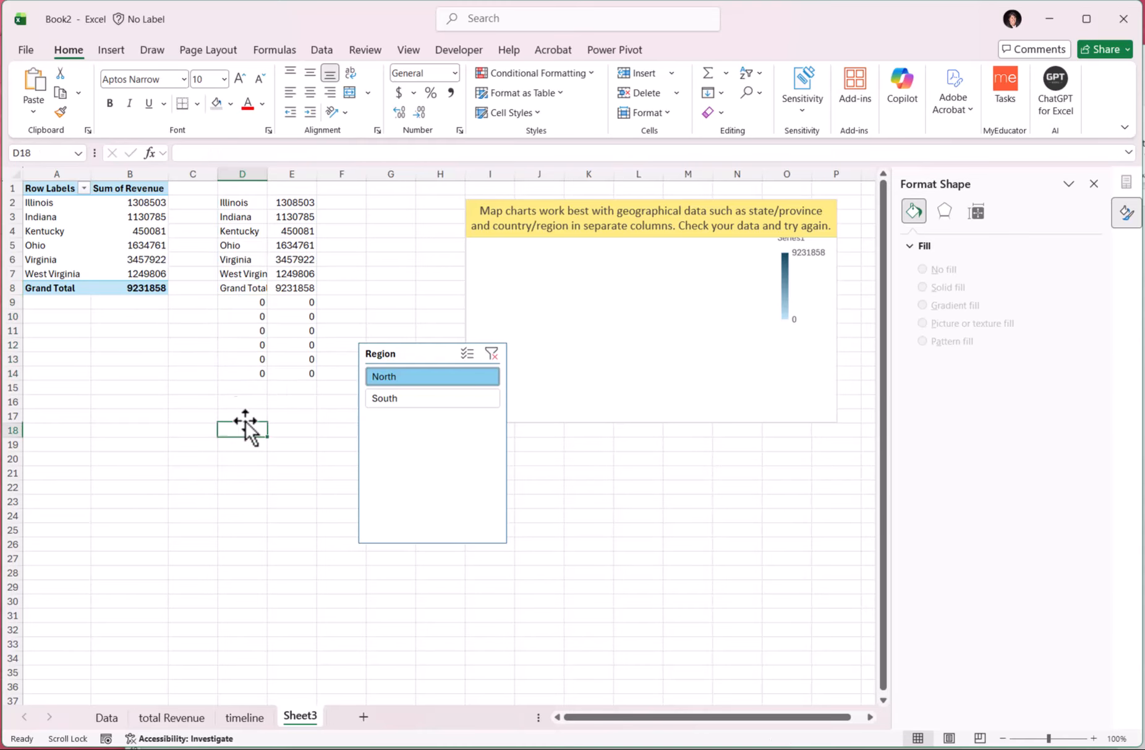
# Step: Change the formula in cell D2 to =A2:.B14 and move the Region slicer off the map chart
pyautogui.click(236, 201)
pyautogui.doubleClick(235, 201)
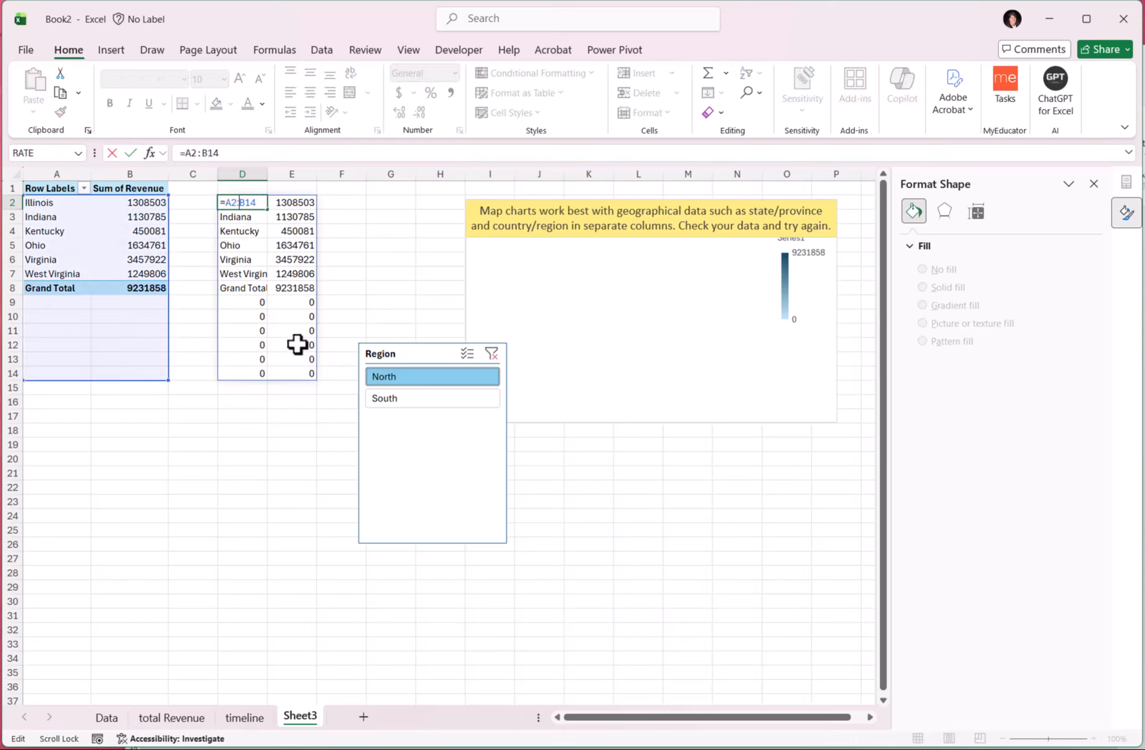
pyautogui.write('.')
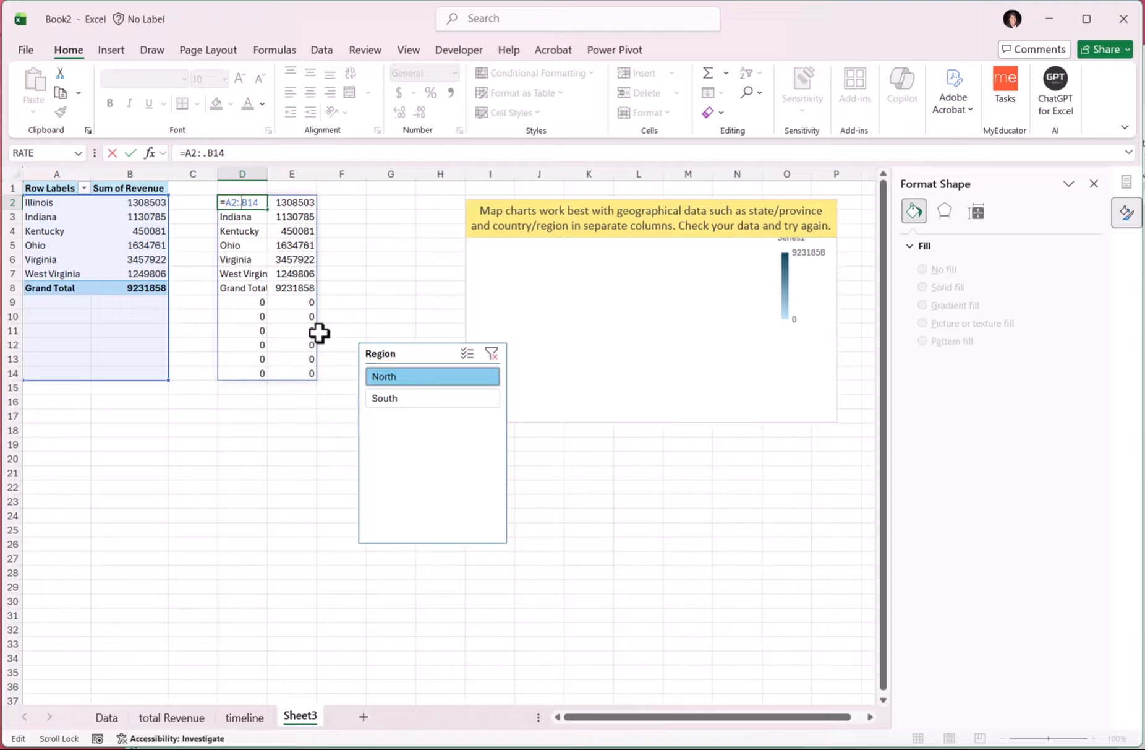
pyautogui.press('Return')
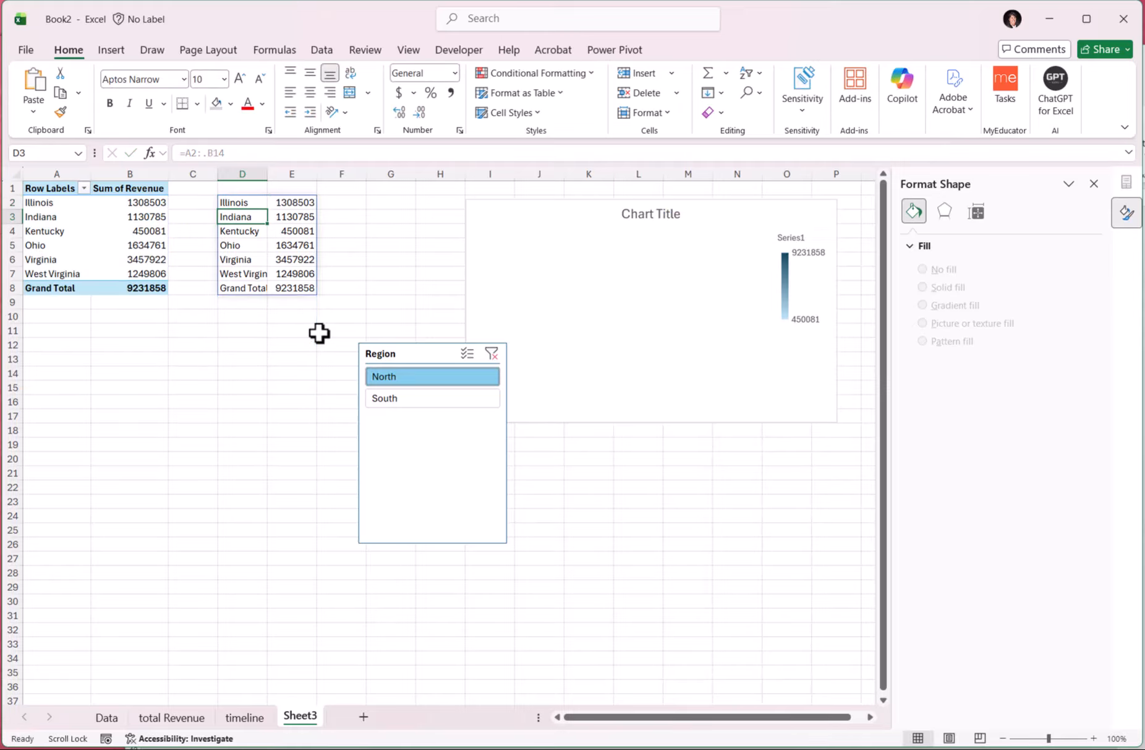
pyautogui.moveTo(436, 354); pyautogui.dragTo(326, 345)
# Step: Delete the title and the legend from the map chart
pyautogui.click(707, 230)
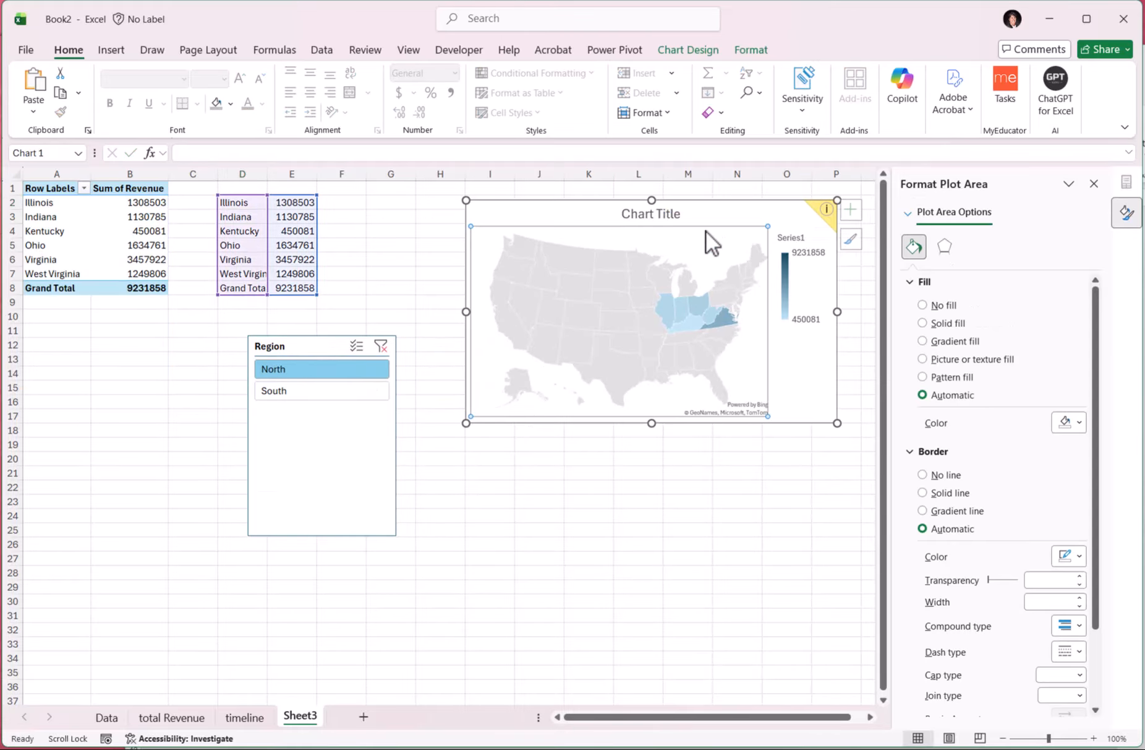
pyautogui.click(628, 214)
pyautogui.press('Delete')
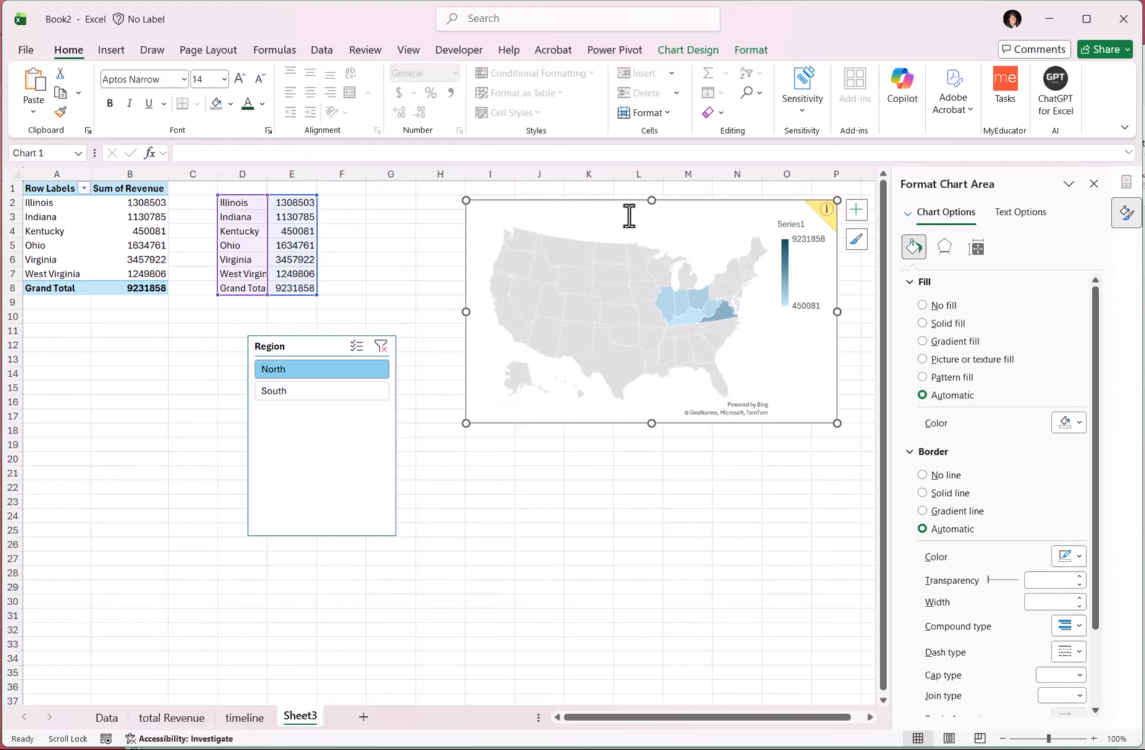
pyautogui.click(804, 268)
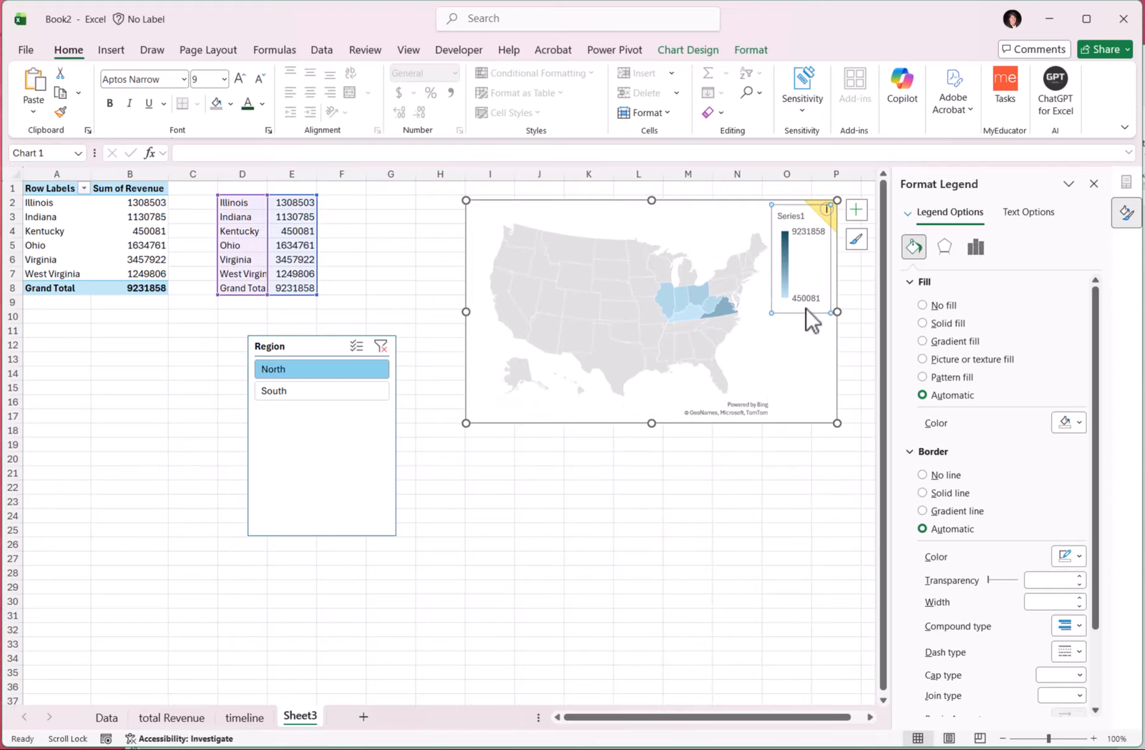
pyautogui.press('Delete')
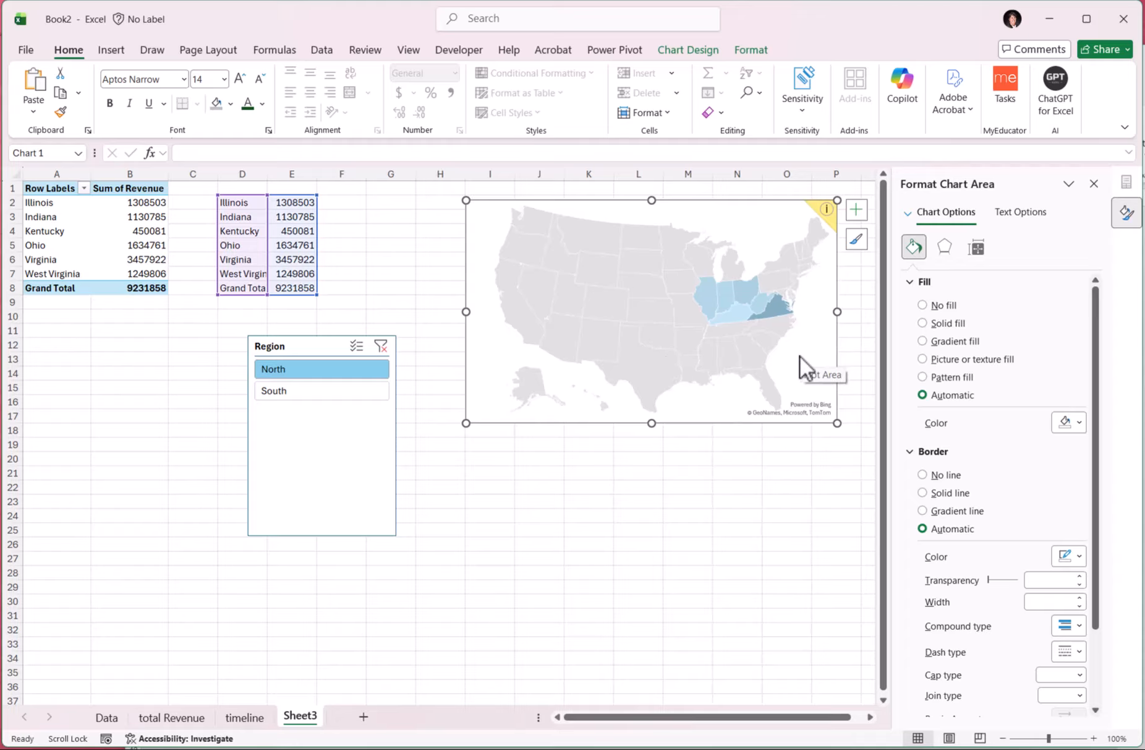
# Step: Set the map area of the chart's data series to Only regions with data
pyautogui.click(729, 301)
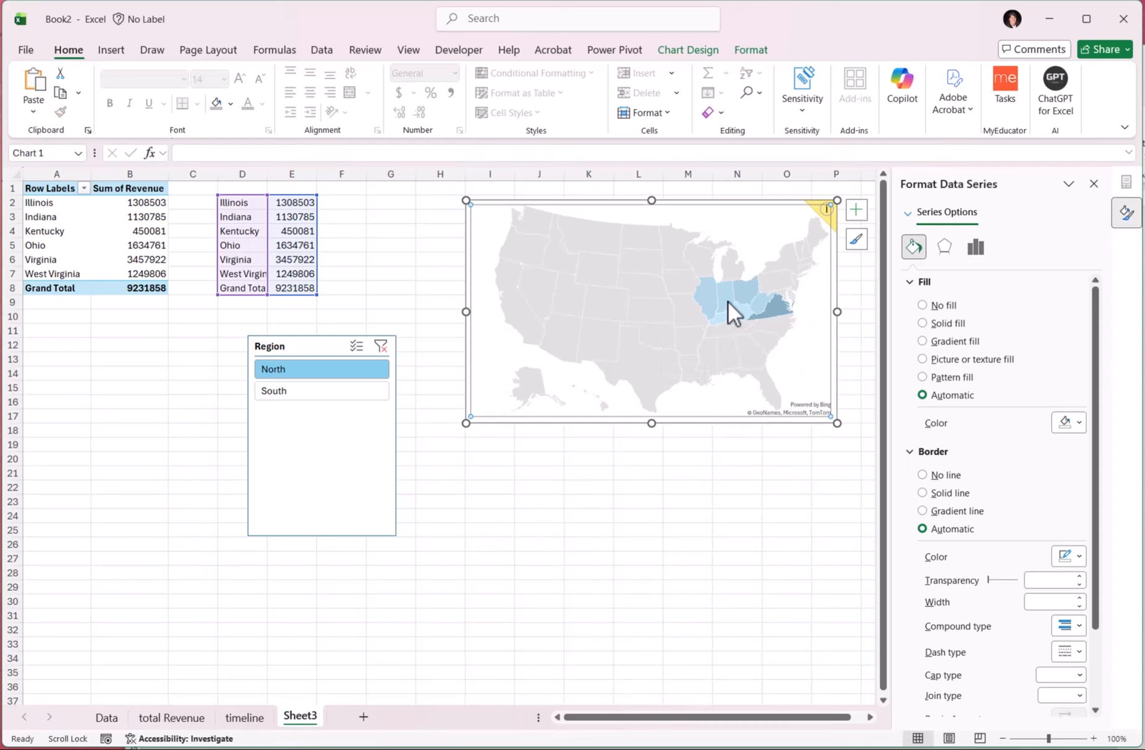
pyautogui.click(728, 301)
pyautogui.rightClick(711, 302)
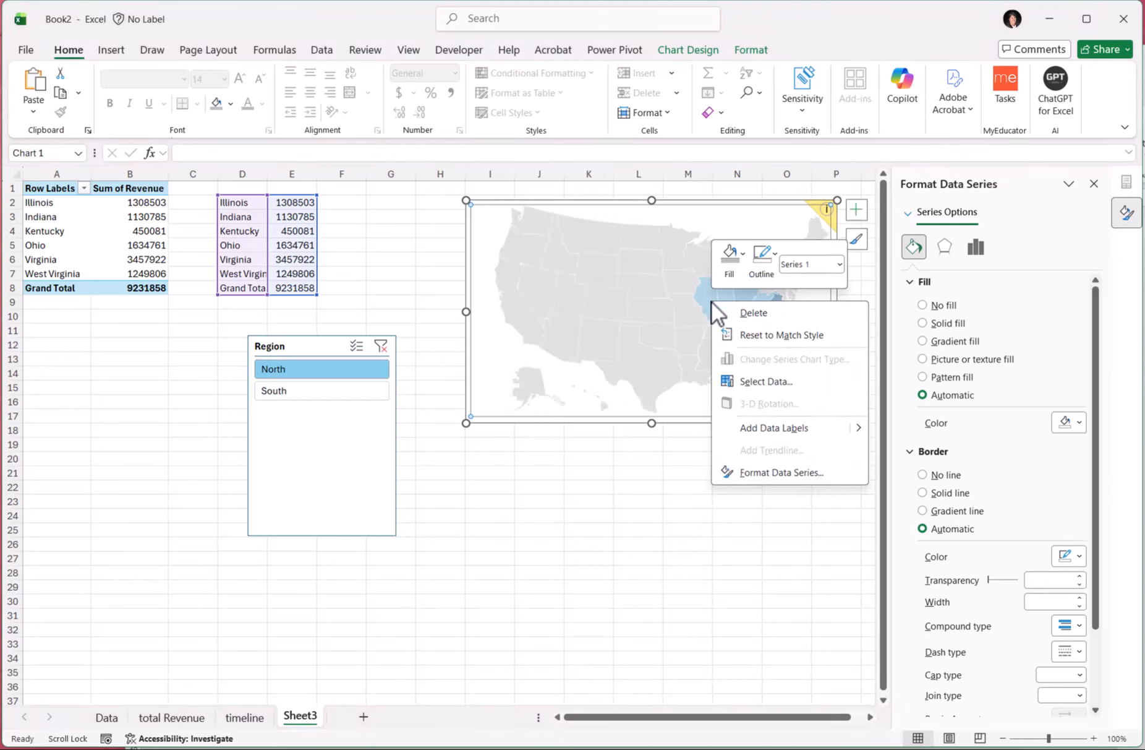
pyautogui.click(756, 473)
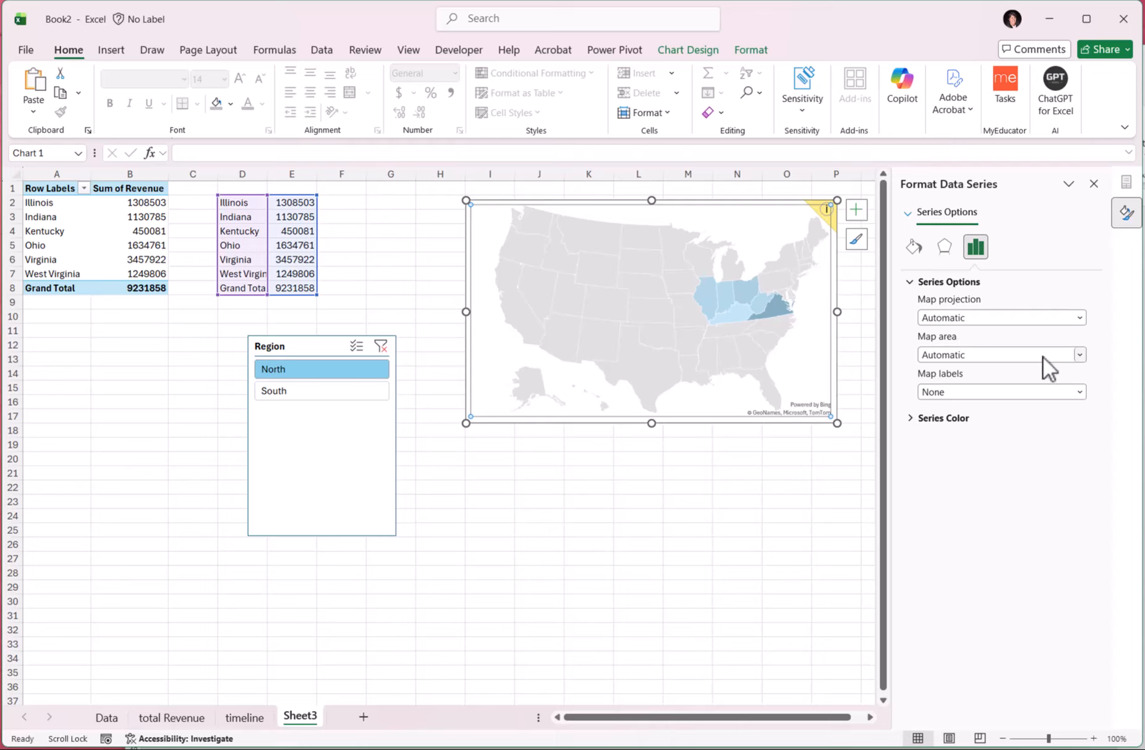
pyautogui.click(1080, 356)
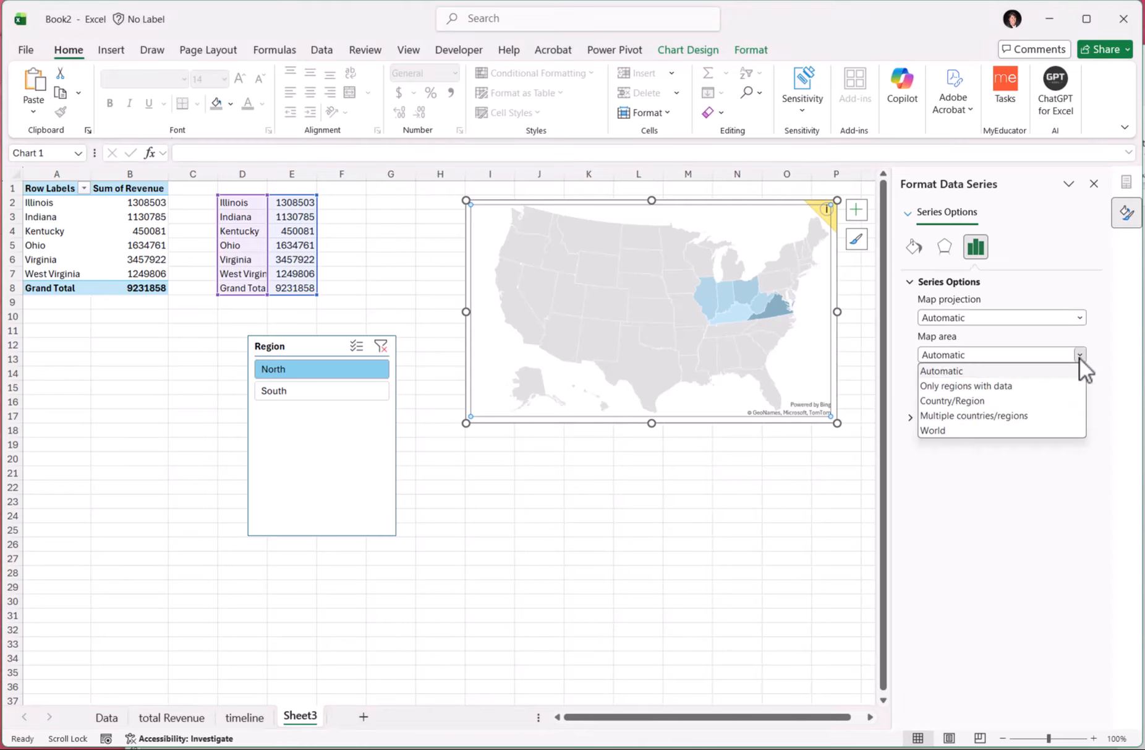
pyautogui.click(1055, 387)
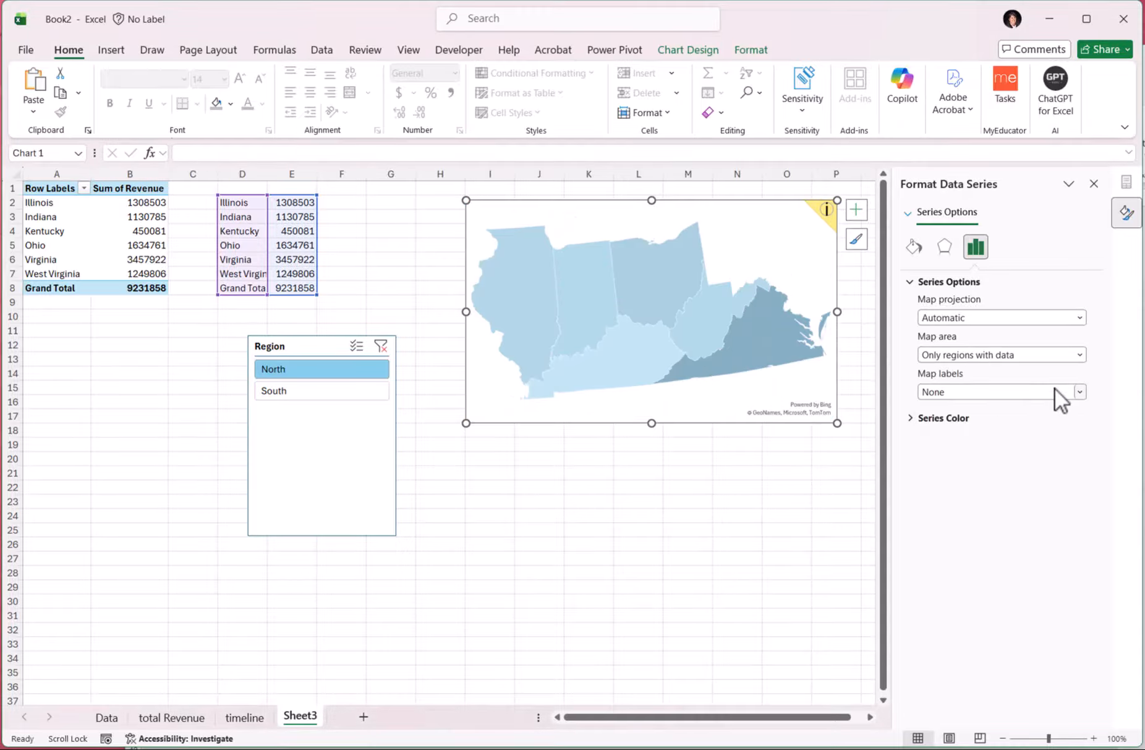
# Step: Clear the Region slicer's filter and move the slicer below the mirrored state data
pyautogui.click(381, 346)
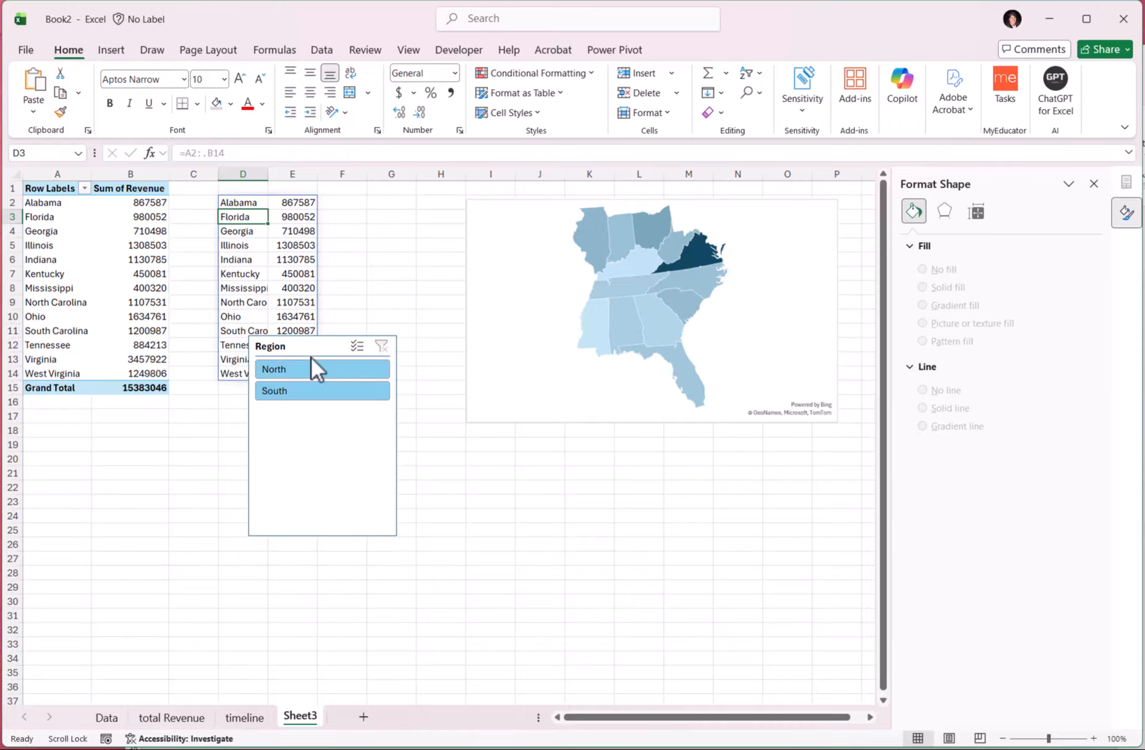
pyautogui.moveTo(321, 359); pyautogui.dragTo(375, 414)
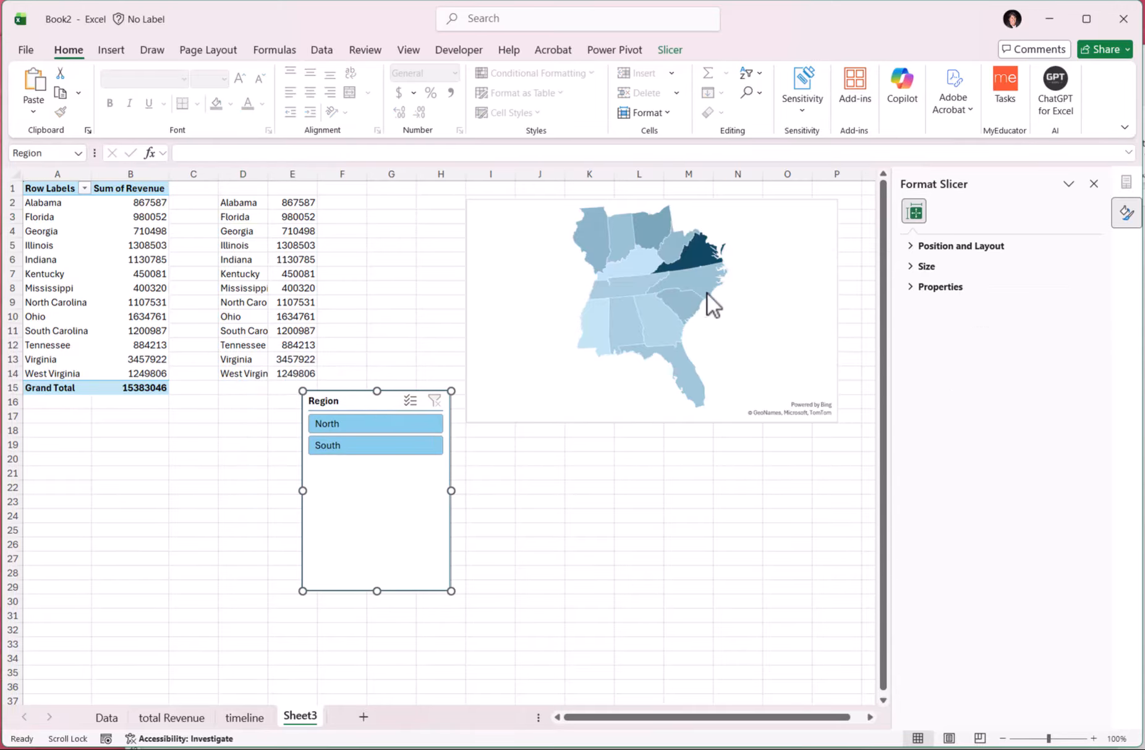
# Step: Color the map chart's series with a sequential two-color scale, light green for the lowest value and dark green for the highest
pyautogui.rightClick(685, 291)
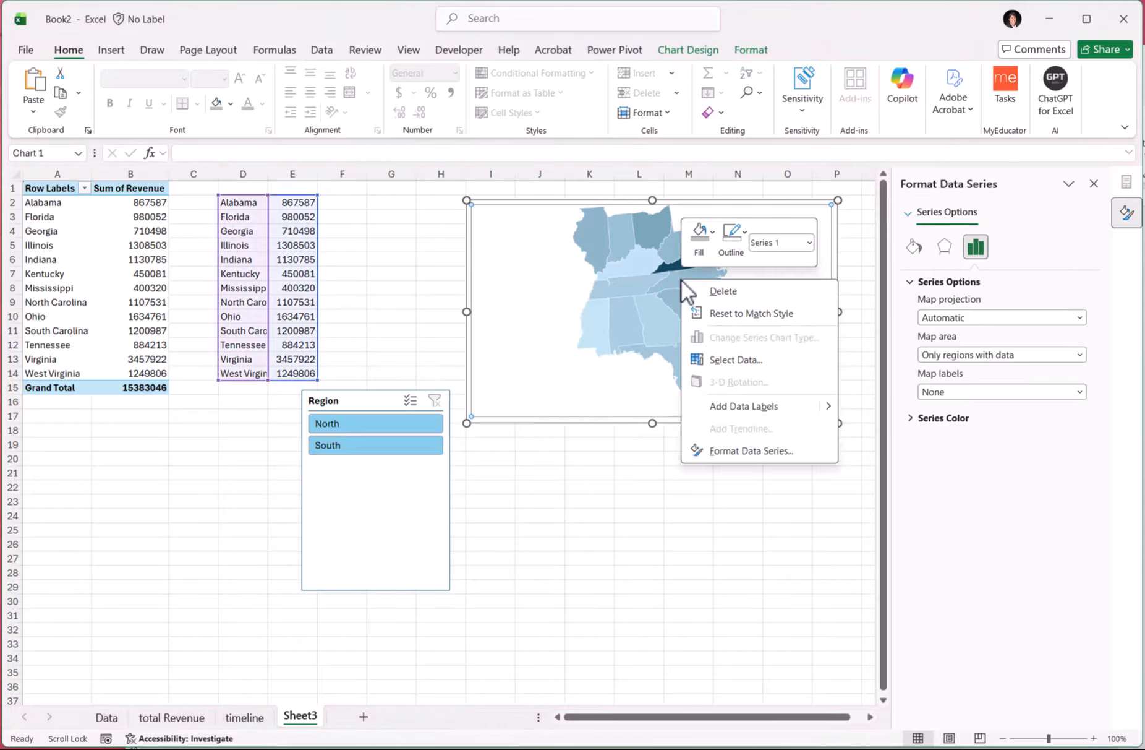
pyautogui.click(742, 447)
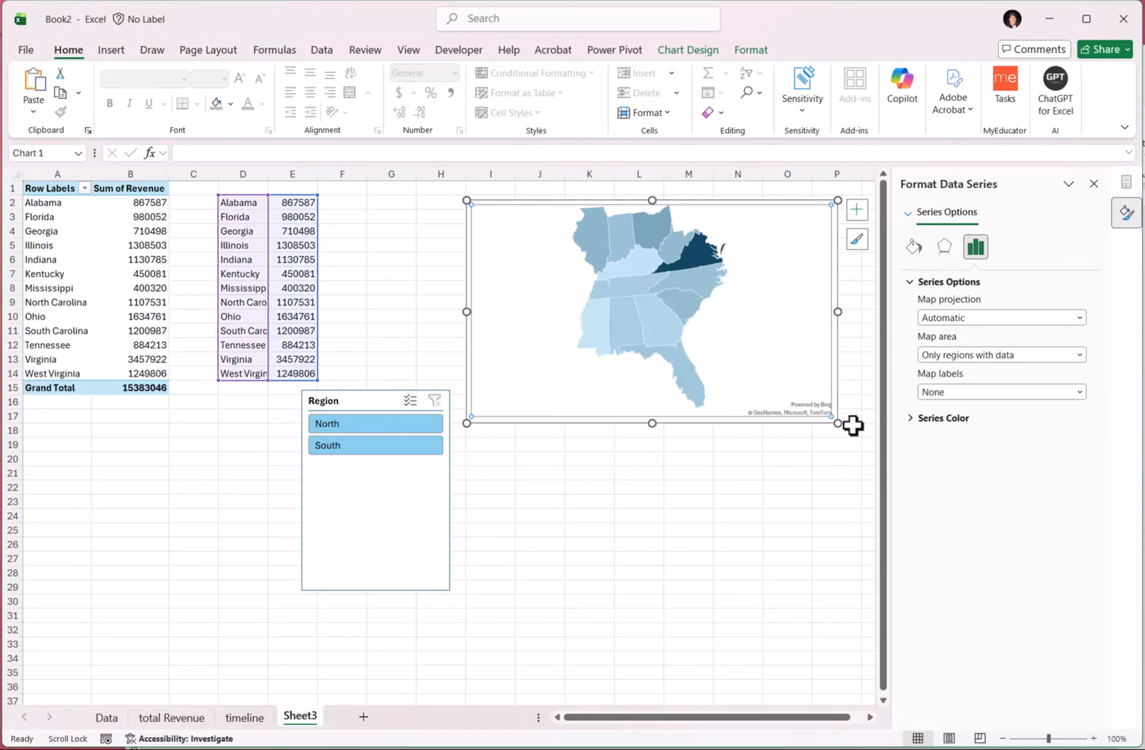
pyautogui.click(1080, 392)
pyautogui.click(1021, 401)
pyautogui.click(952, 418)
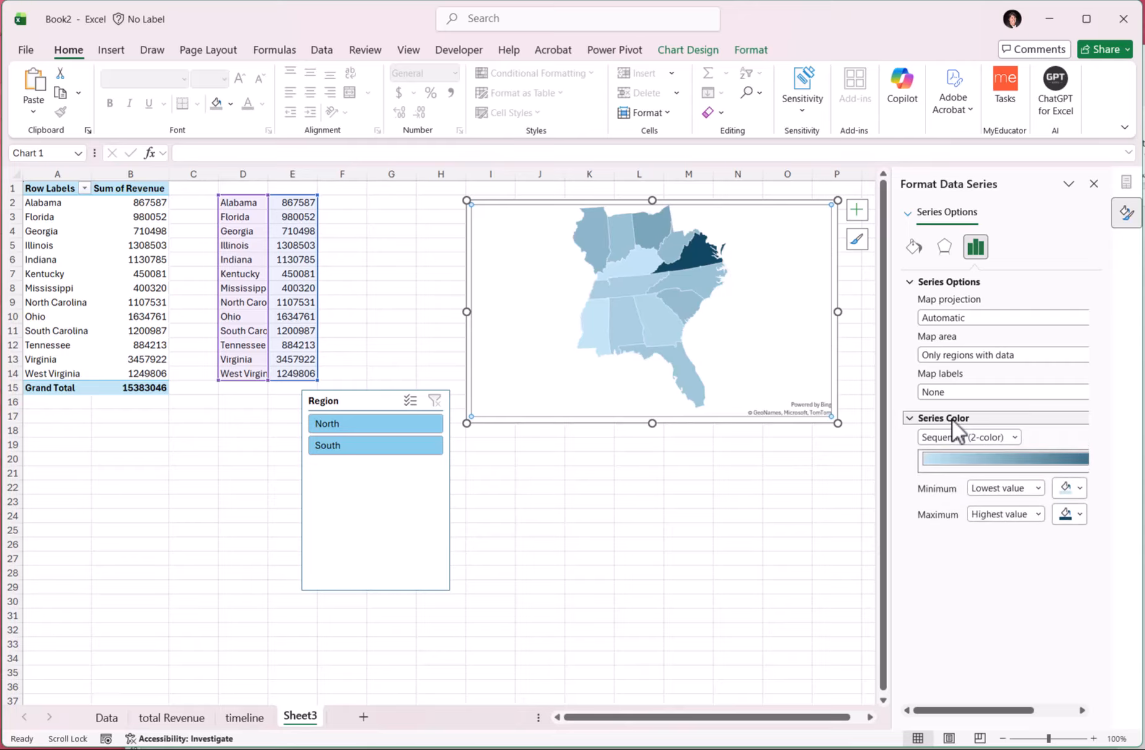
pyautogui.click(1080, 488)
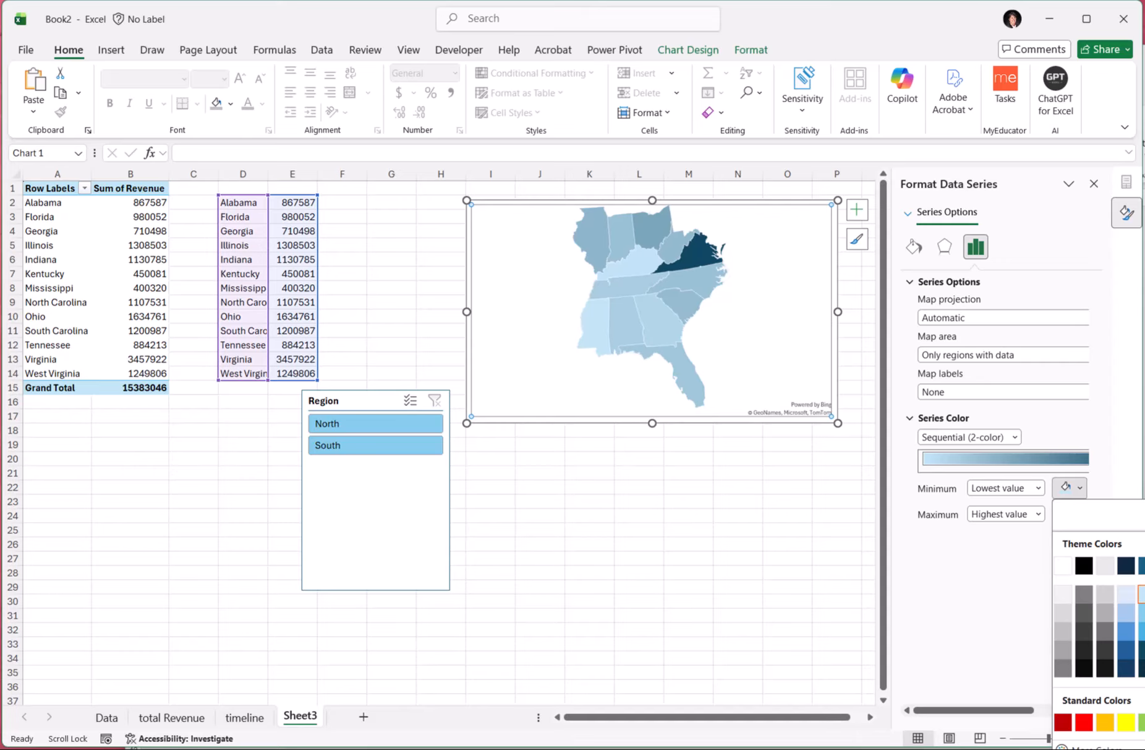
pyautogui.click(1144, 612)
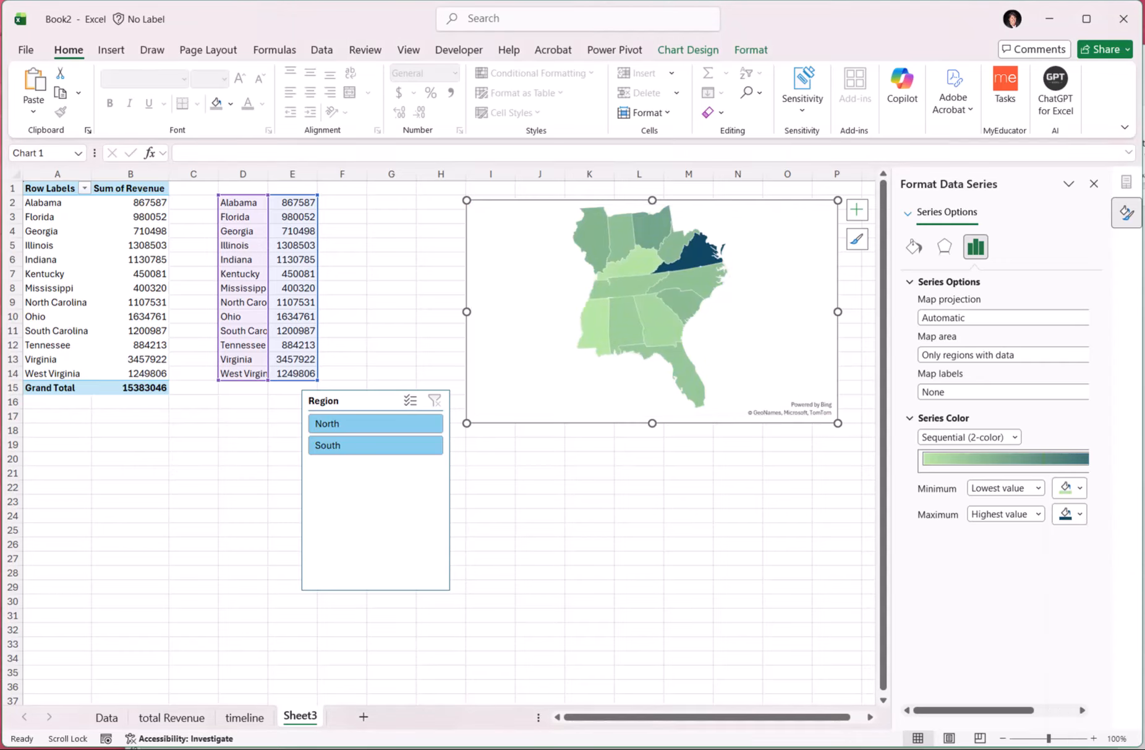
pyautogui.click(1081, 514)
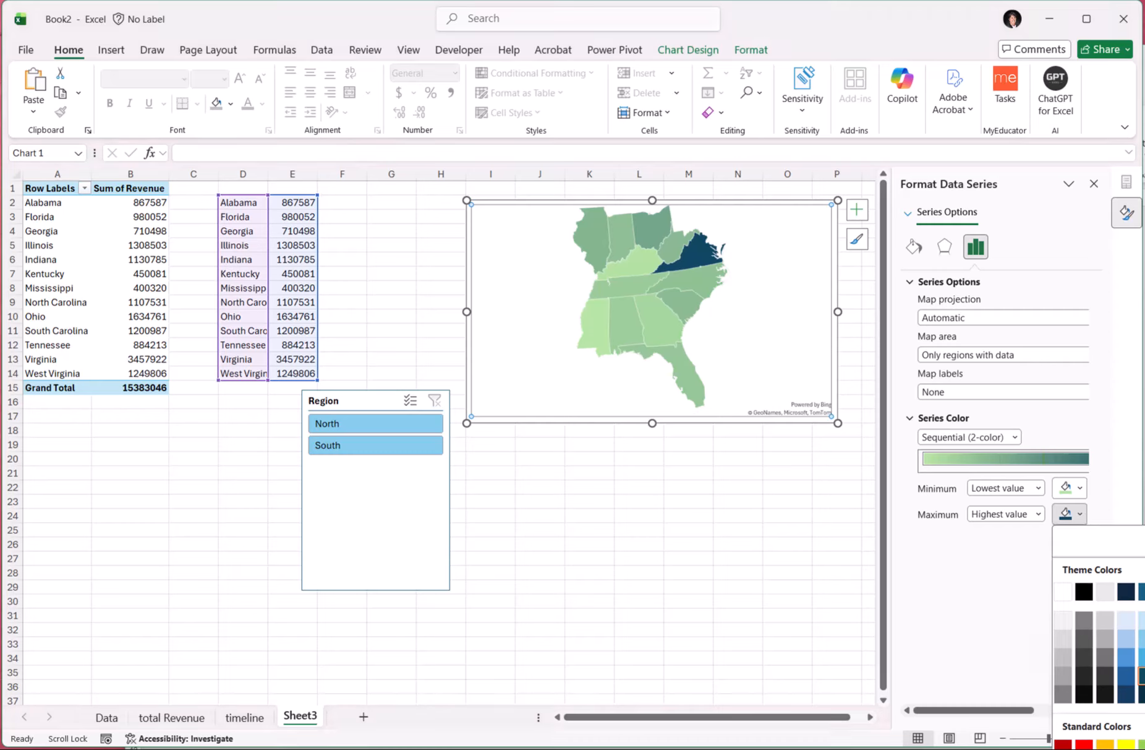
pyautogui.click(1143, 676)
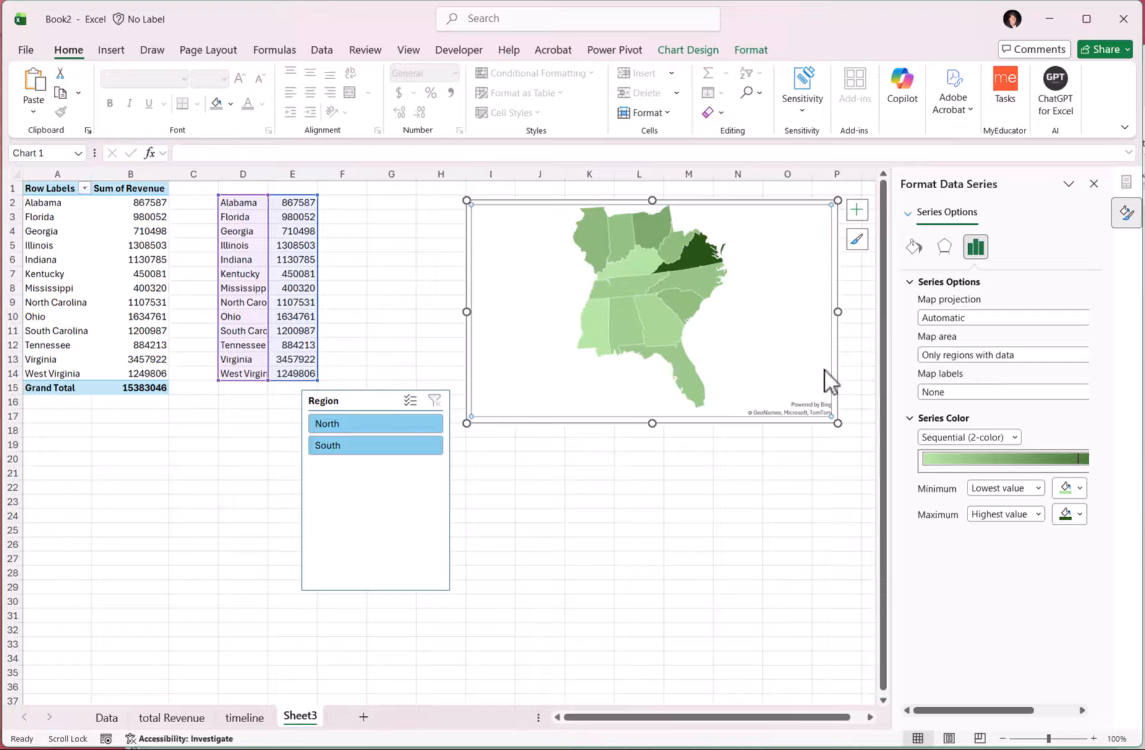
# Step: Set the map chart's chart area to No fill
pyautogui.click(800, 315)
pyautogui.click(791, 201)
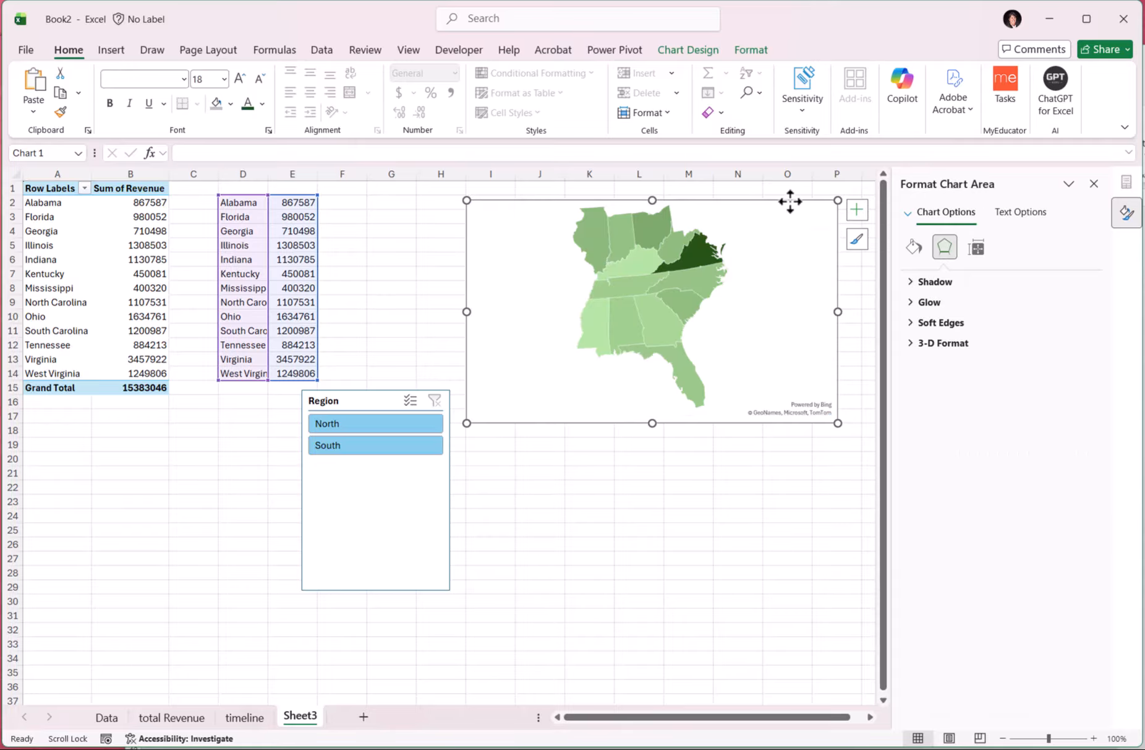
pyautogui.click(914, 246)
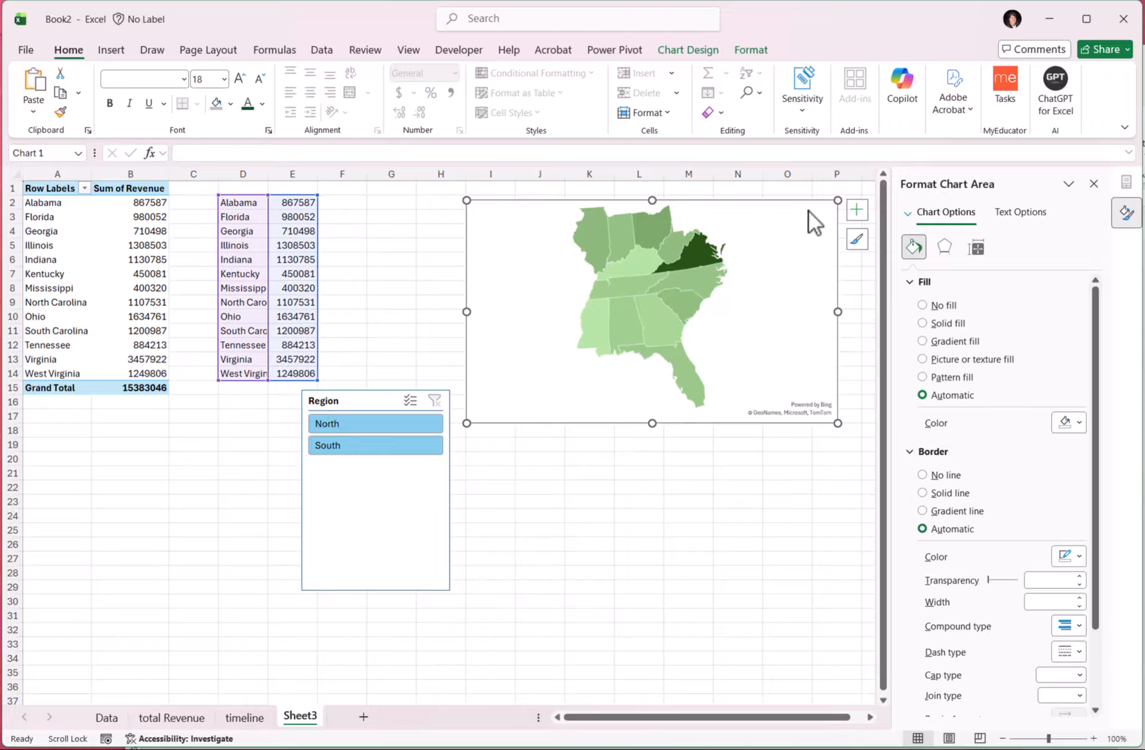
pyautogui.click(922, 305)
pyautogui.click(686, 458)
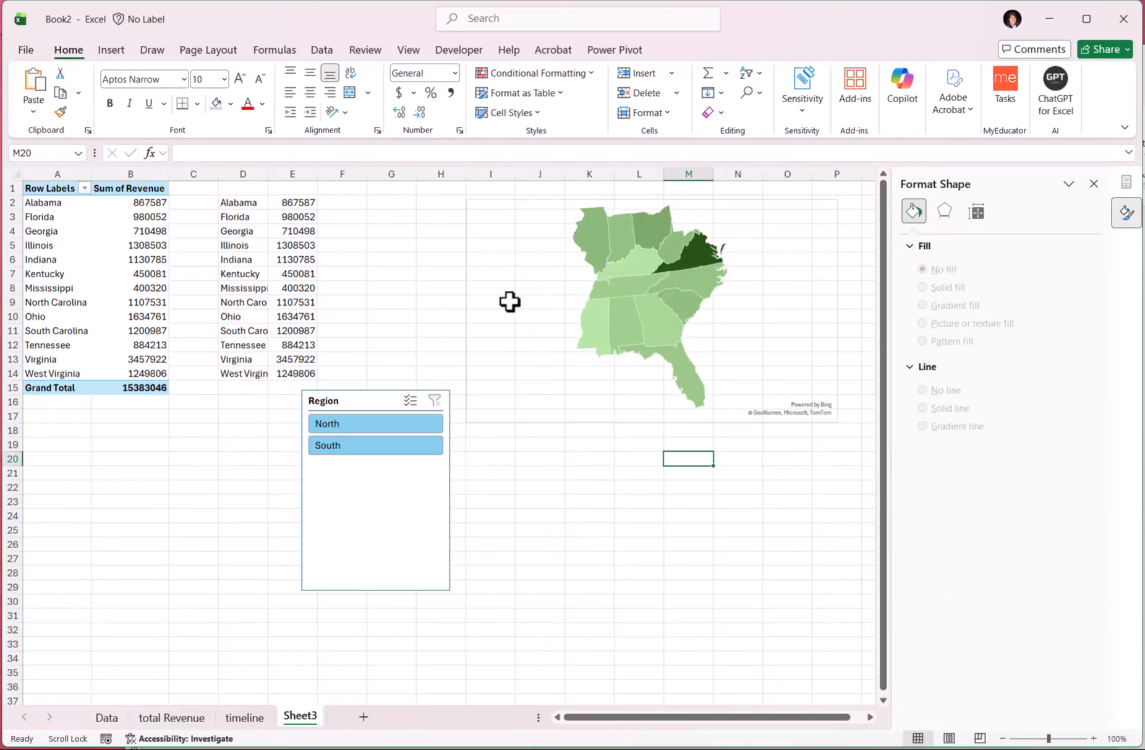
# Step: Set the border to No line on both the plot area and the chart area of the map chart
pyautogui.click(485, 217)
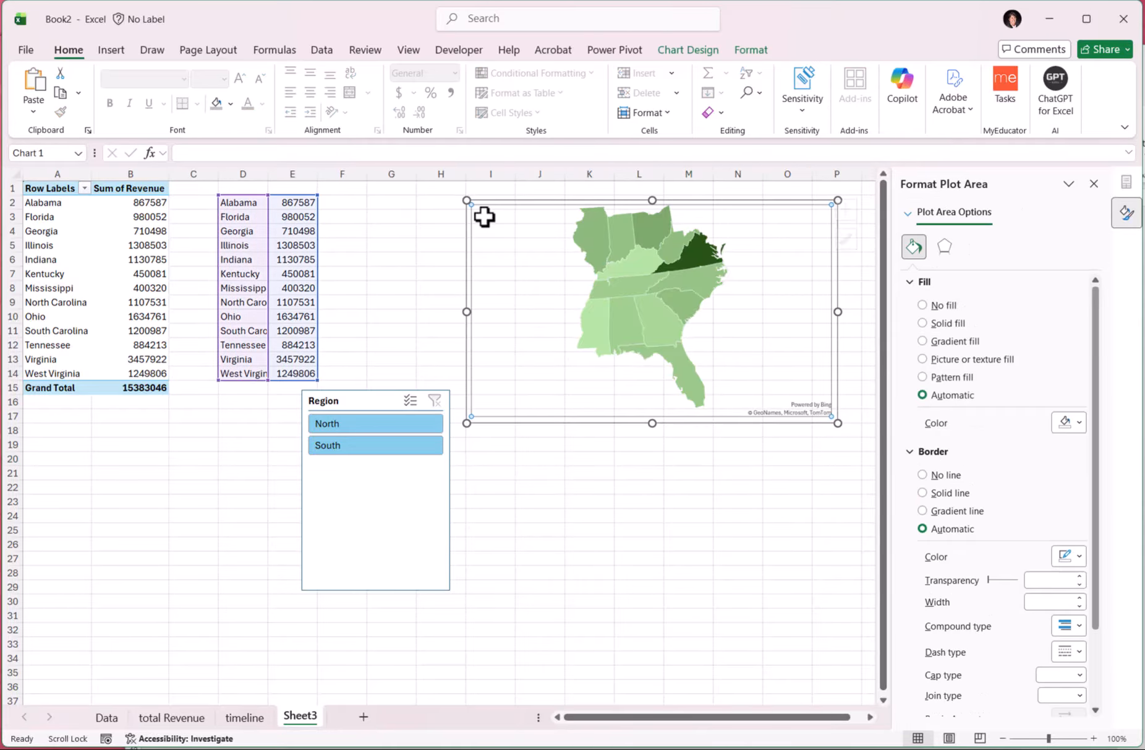
pyautogui.click(923, 475)
pyautogui.click(780, 457)
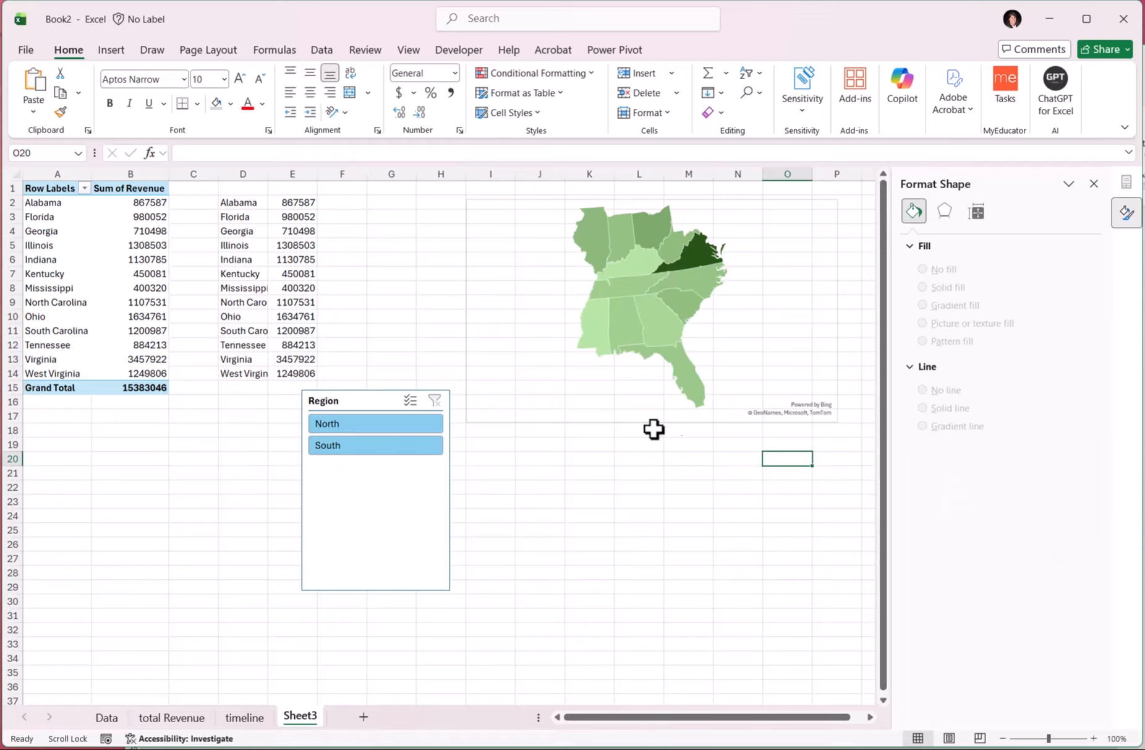
pyautogui.click(478, 389)
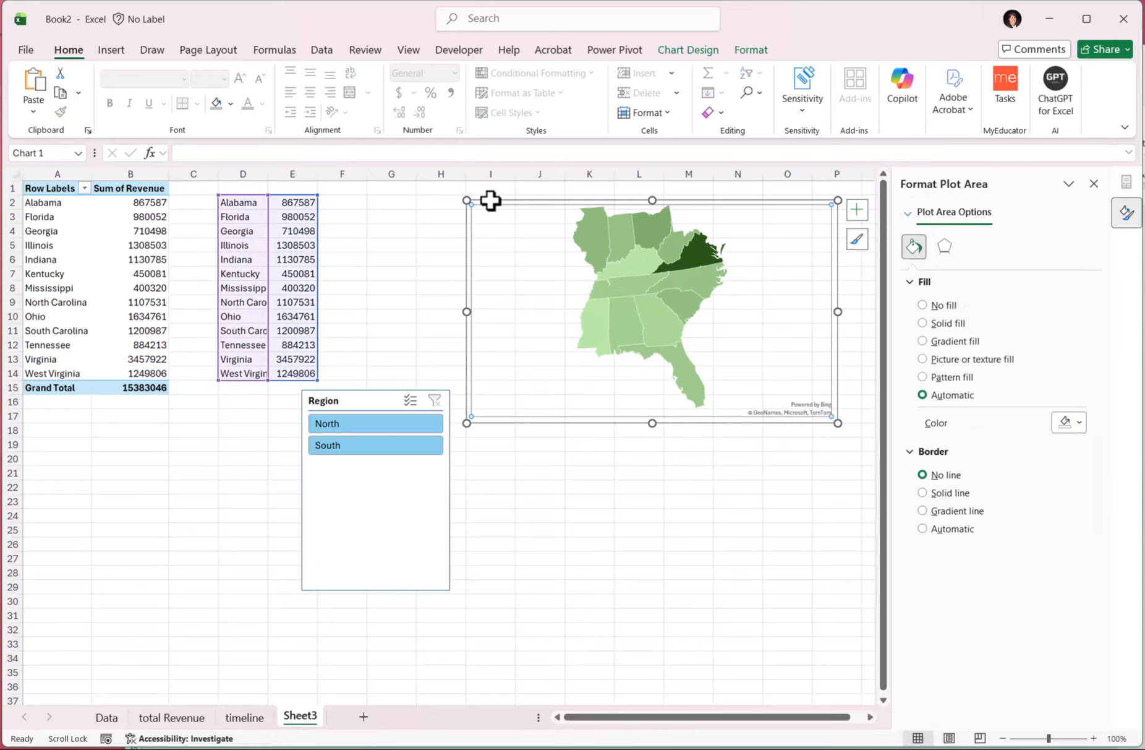
pyautogui.click(461, 202)
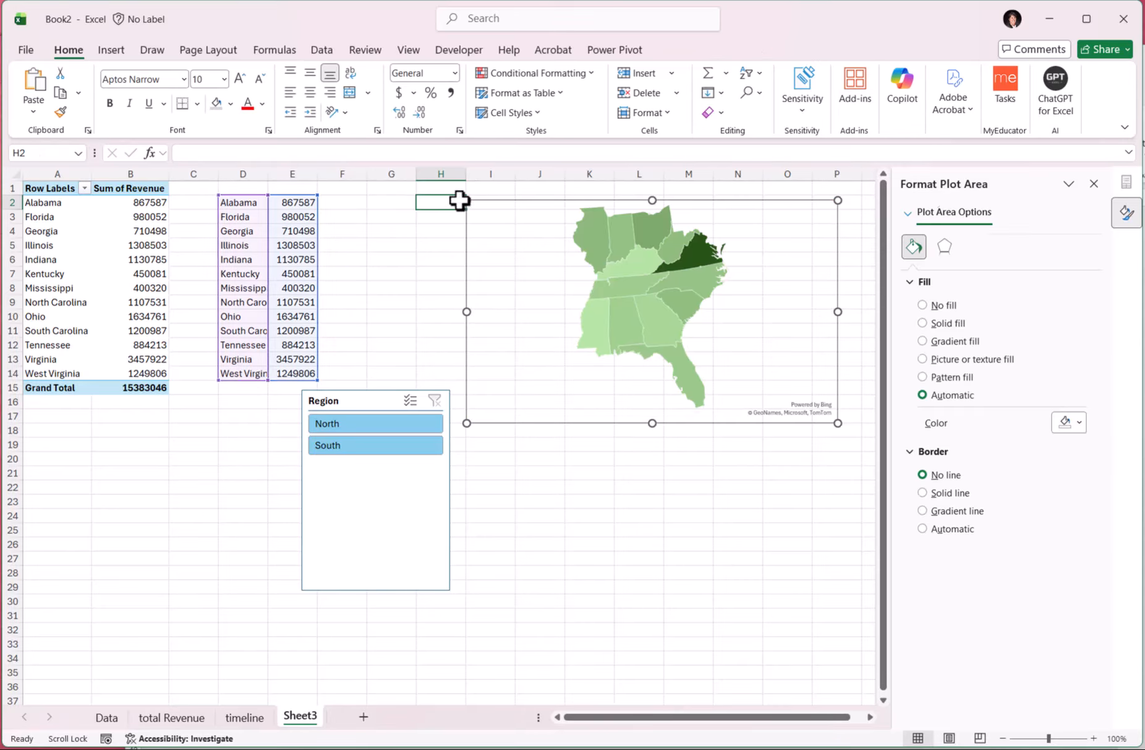
pyautogui.click(468, 203)
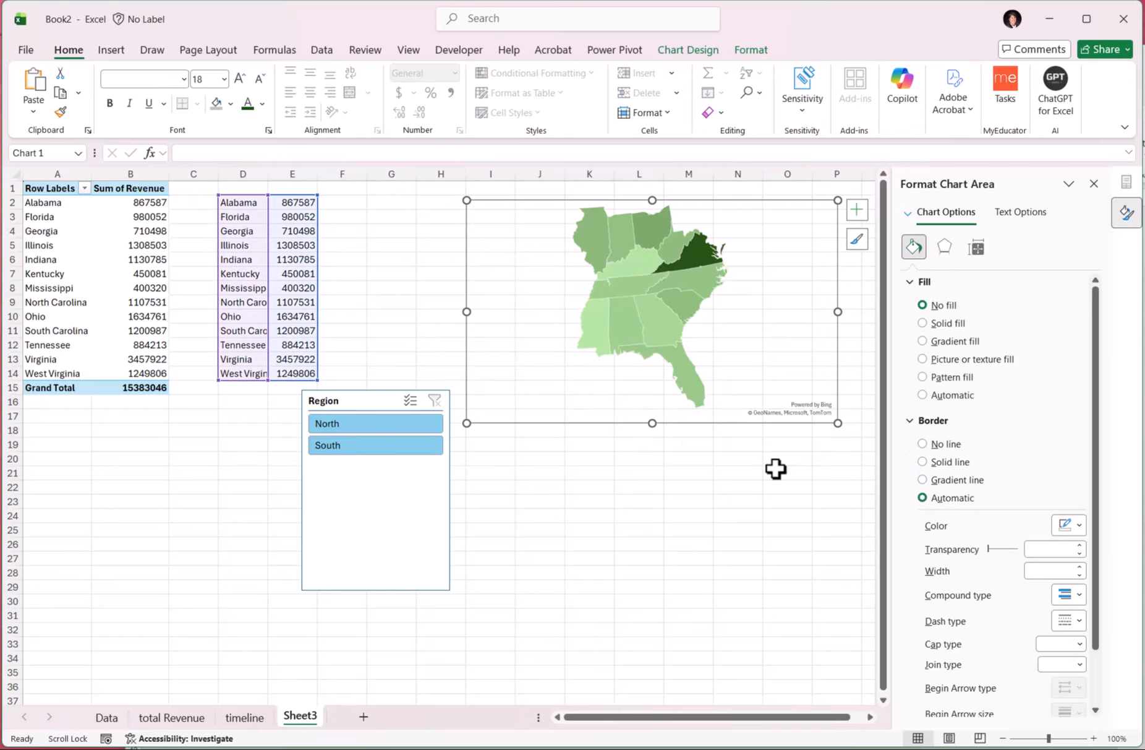
pyautogui.click(924, 444)
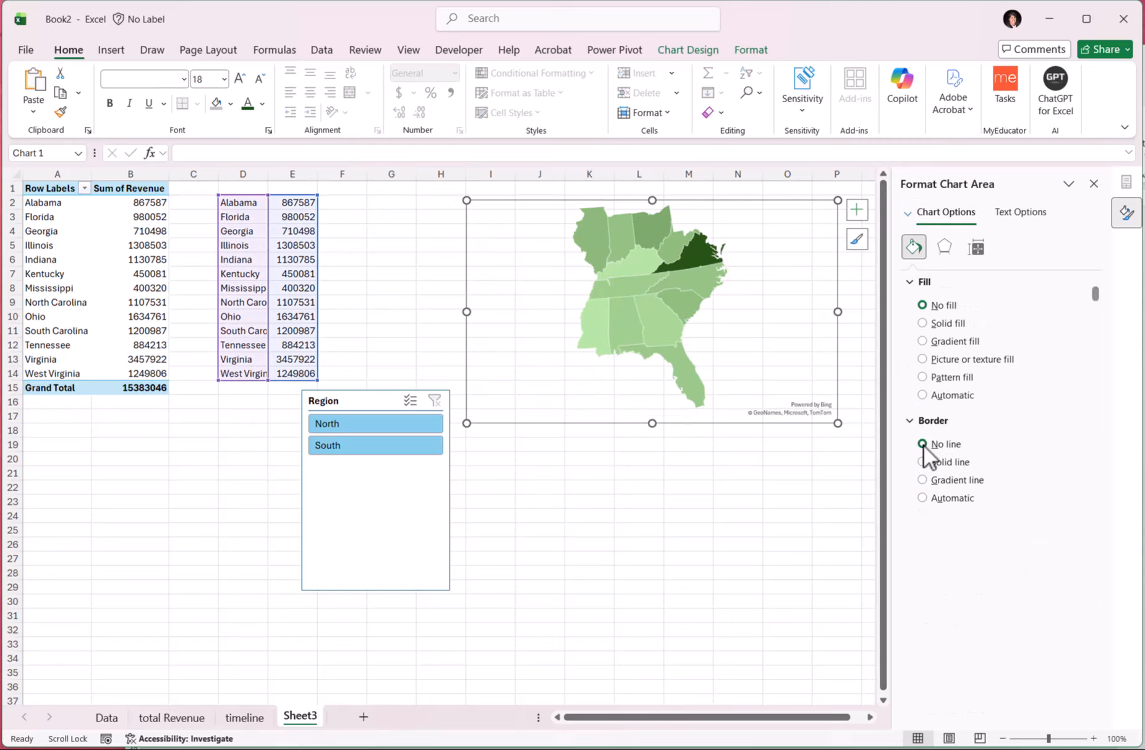
pyautogui.click(774, 456)
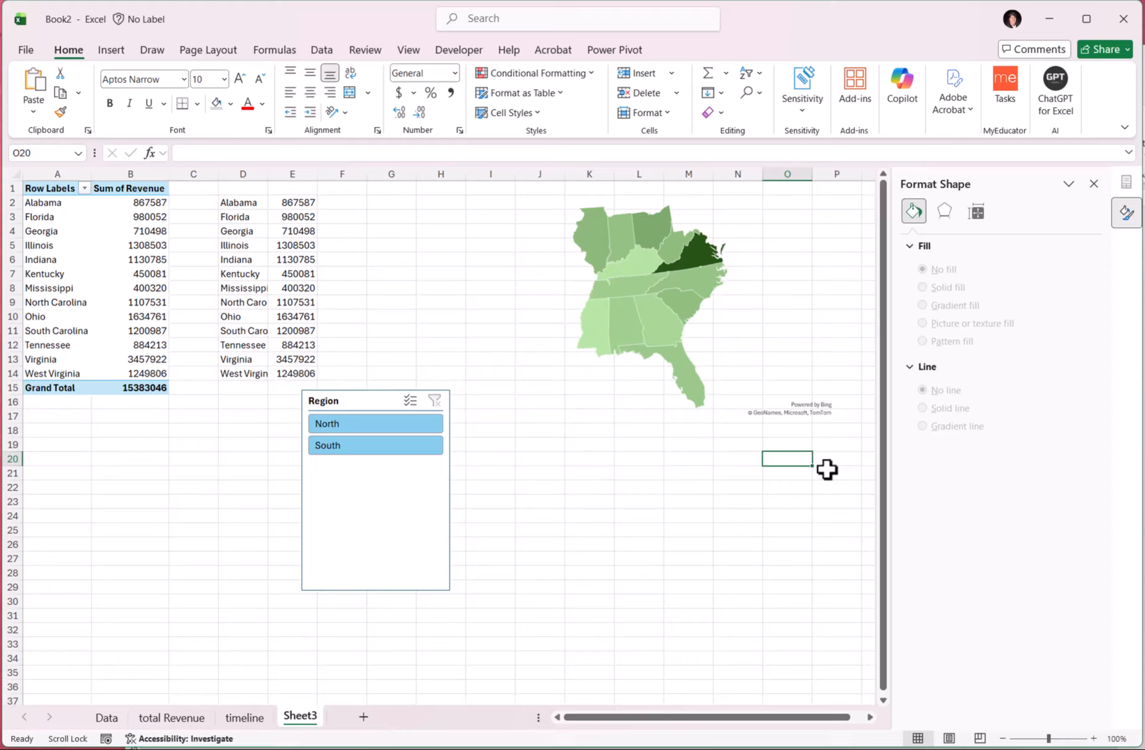
# Step: Rename Sheet3 as map
pyautogui.doubleClick(309, 715)
pyautogui.write('map')
pyautogui.press('Return')
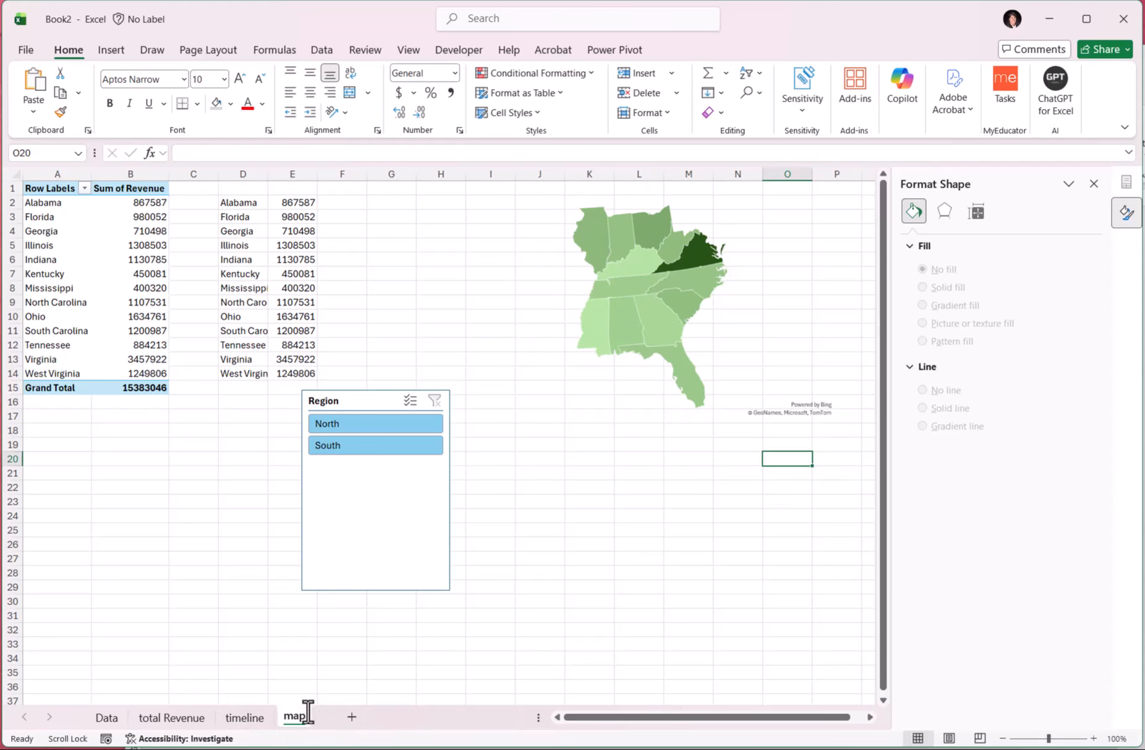
# Step: Remove the border line around the revenue line chart on the timeline sheet
pyautogui.click(241, 718)
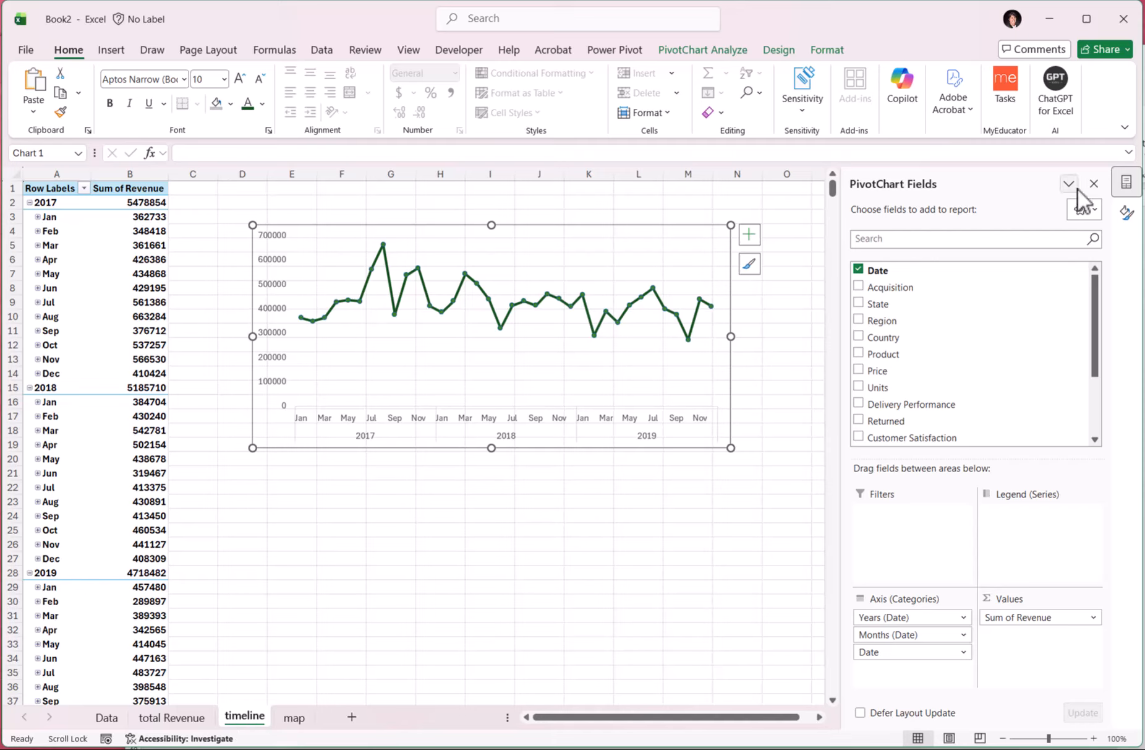
pyautogui.click(1126, 214)
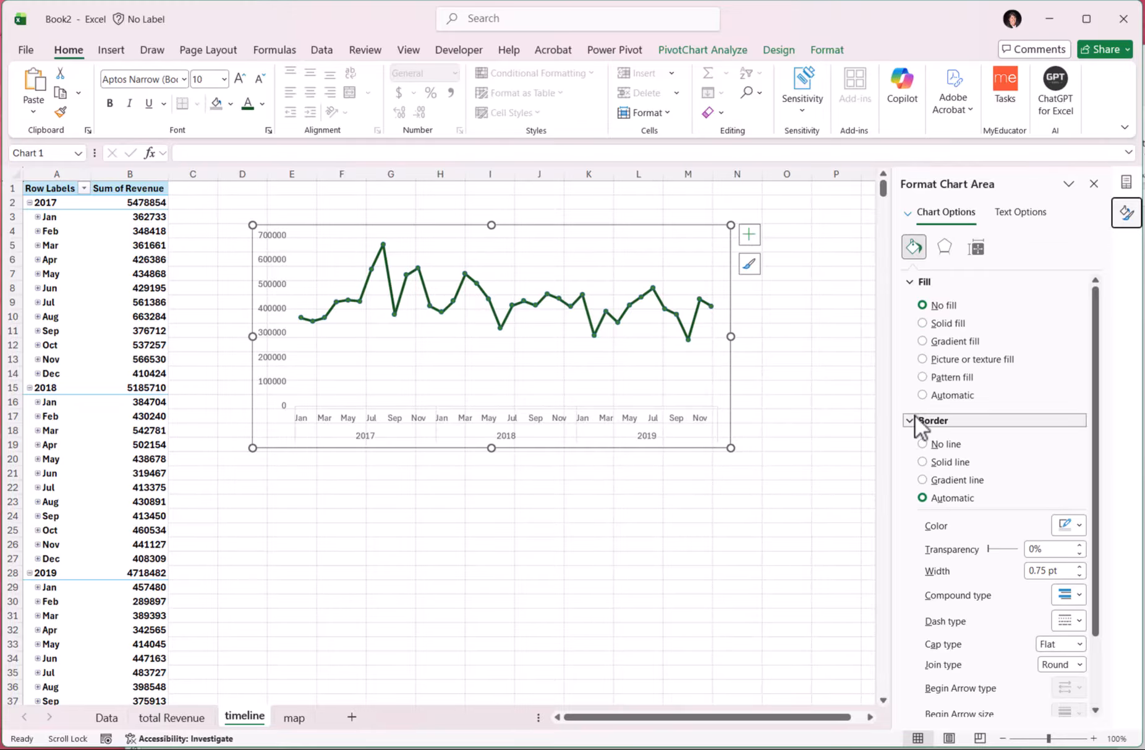
pyautogui.click(923, 445)
pyautogui.moveTo(638, 510); pyautogui.dragTo(639, 504)
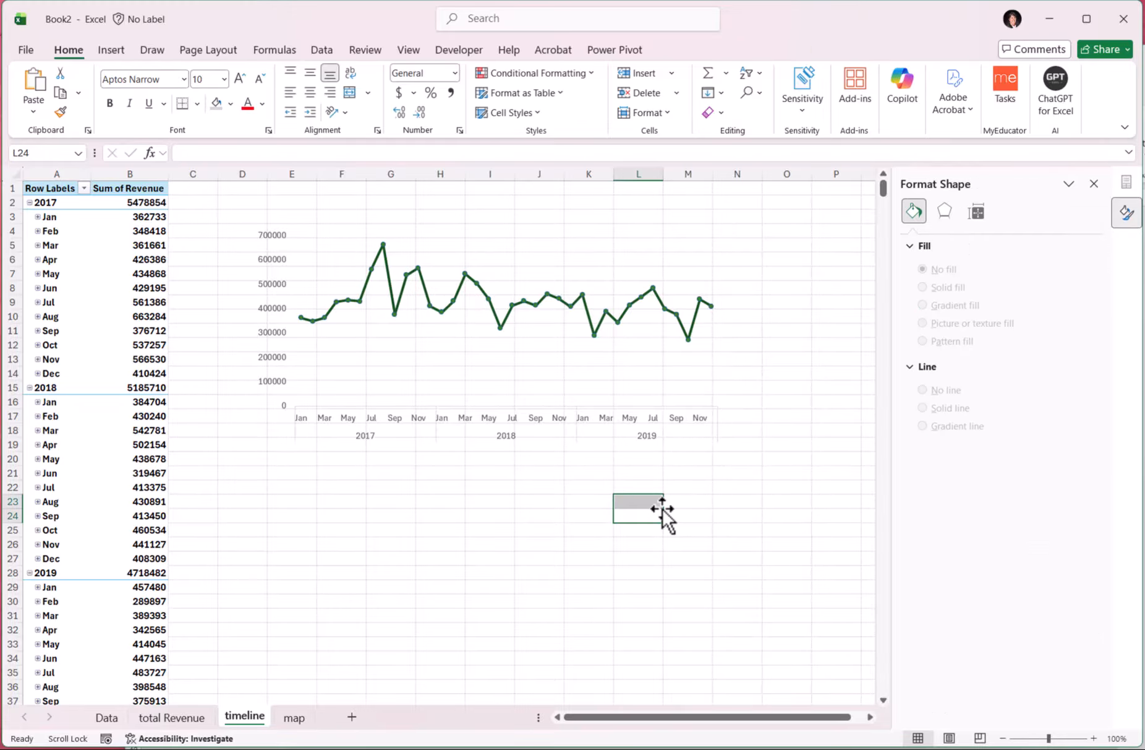
pyautogui.rightClick(472, 632)
pyautogui.click(645, 549)
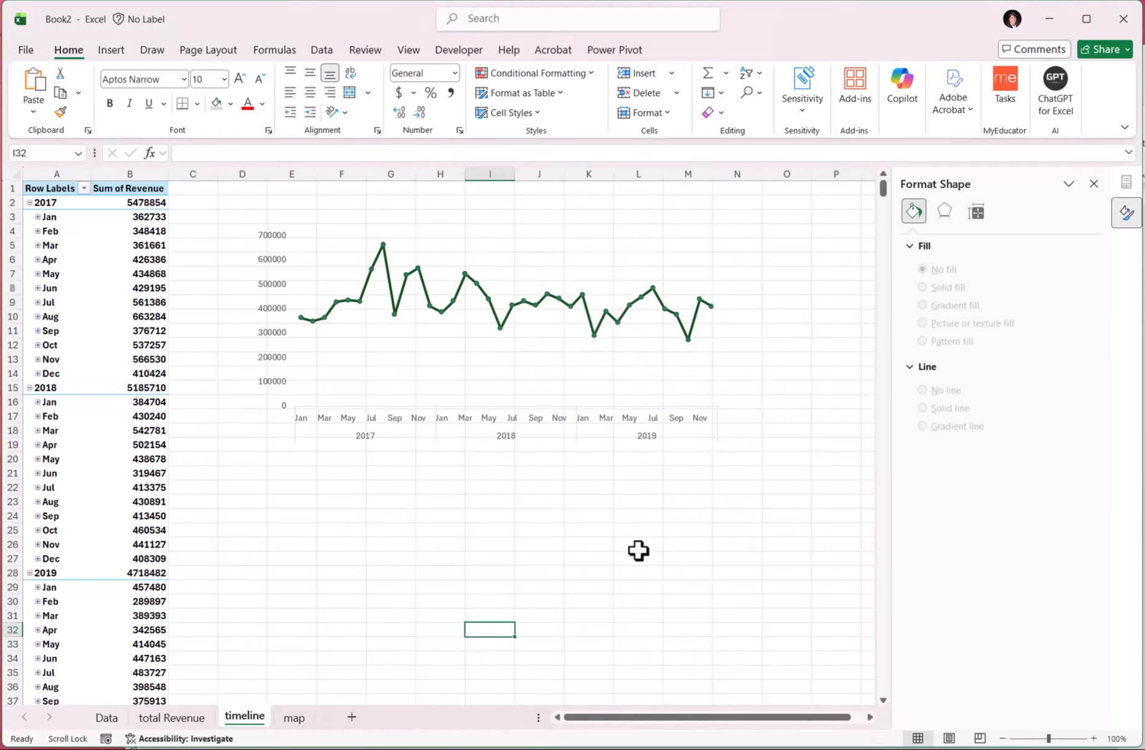
# Step: Add a new worksheet after the map sheet and name it donut
pyautogui.click(295, 719)
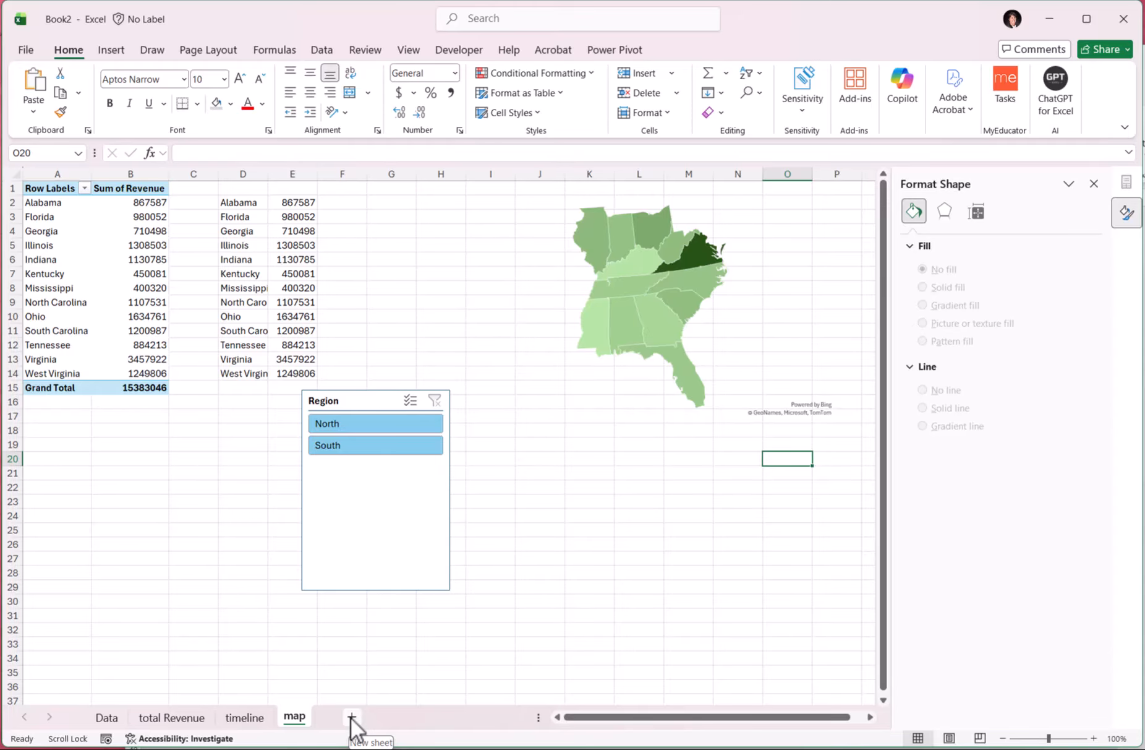
pyautogui.click(351, 719)
pyautogui.doubleClick(349, 717)
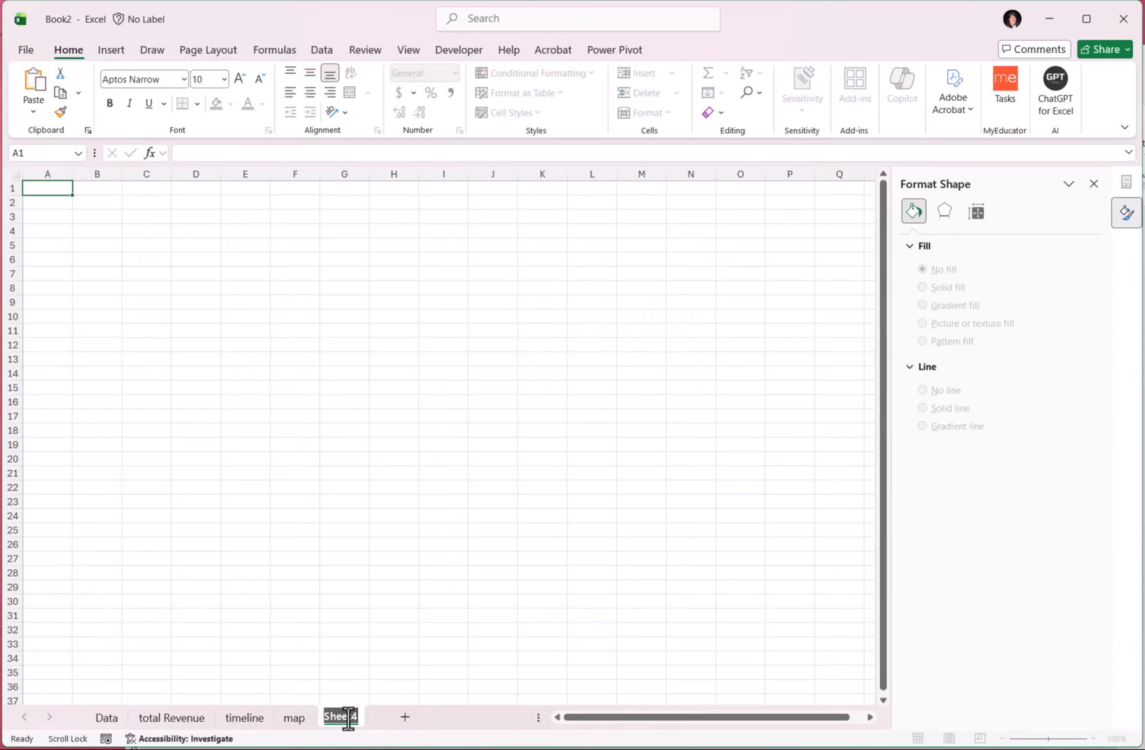
pyautogui.write('donut')
pyautogui.press('Return')
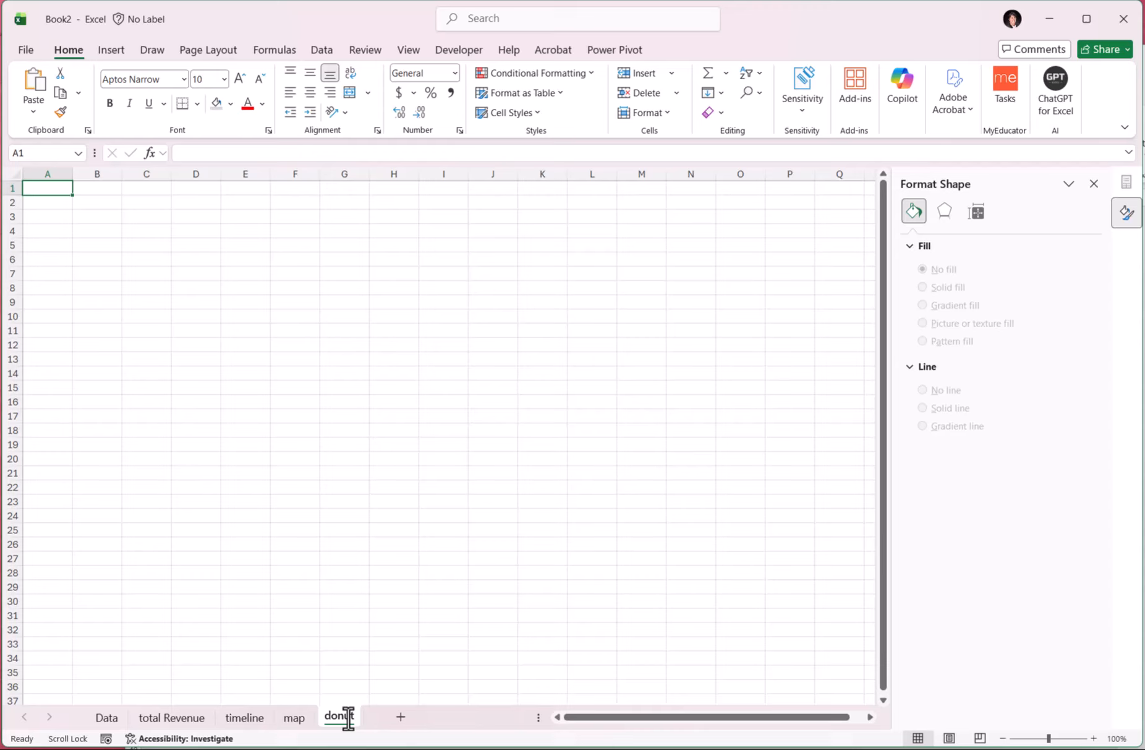
# Step: Insert a PivotTable based on the Data table in cell A1 of the donut sheet
pyautogui.click(116, 53)
pyautogui.click(54, 81)
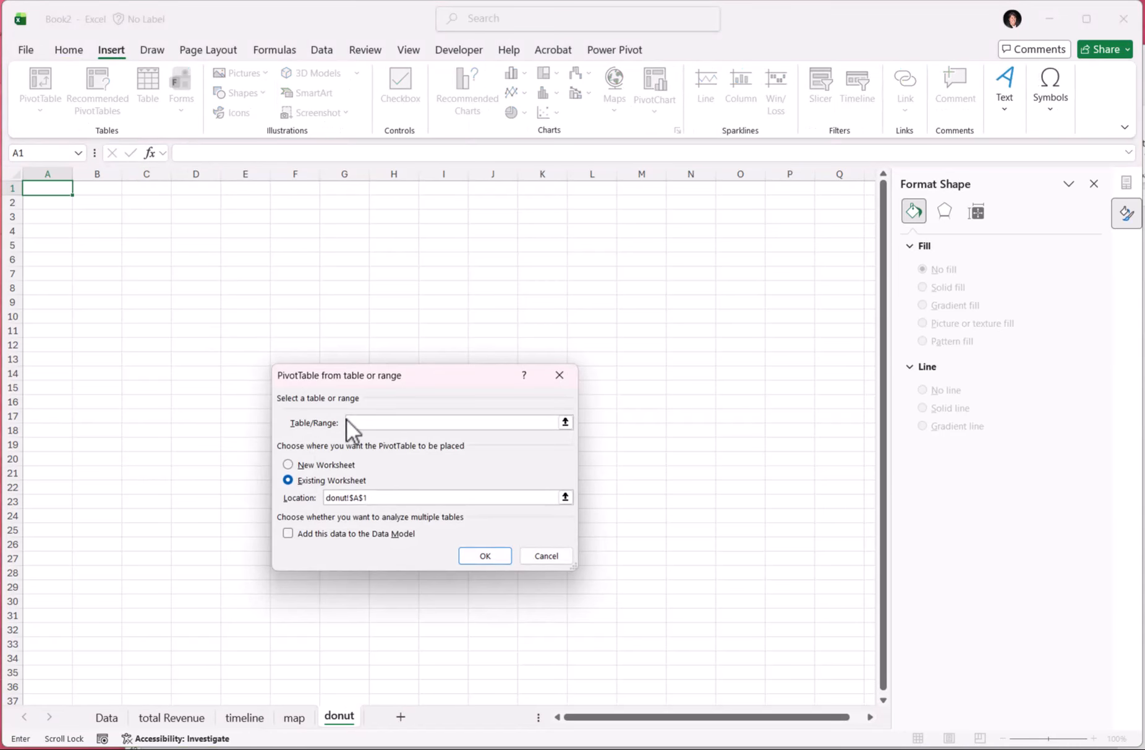
pyautogui.write('Data')
pyautogui.press('Return')
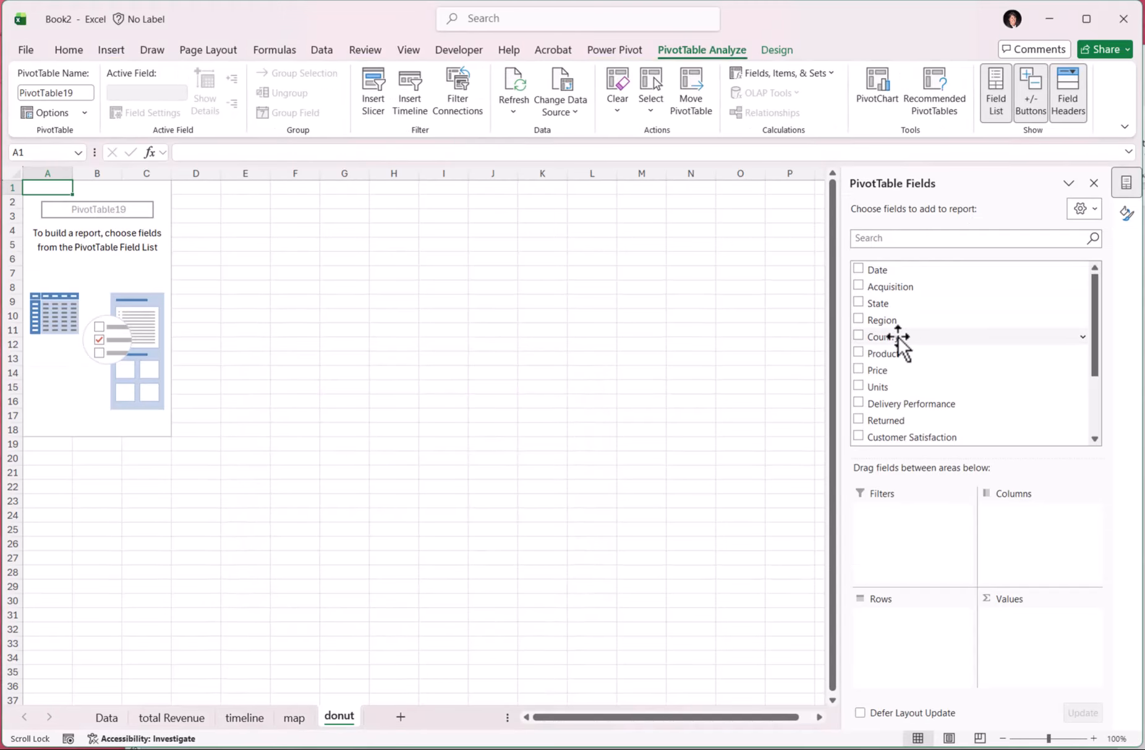
# Step: Add Delivery Performance to the PivotTable's rows and values, and show its count as % of Grand Total
pyautogui.scroll(-1, 903, 346)
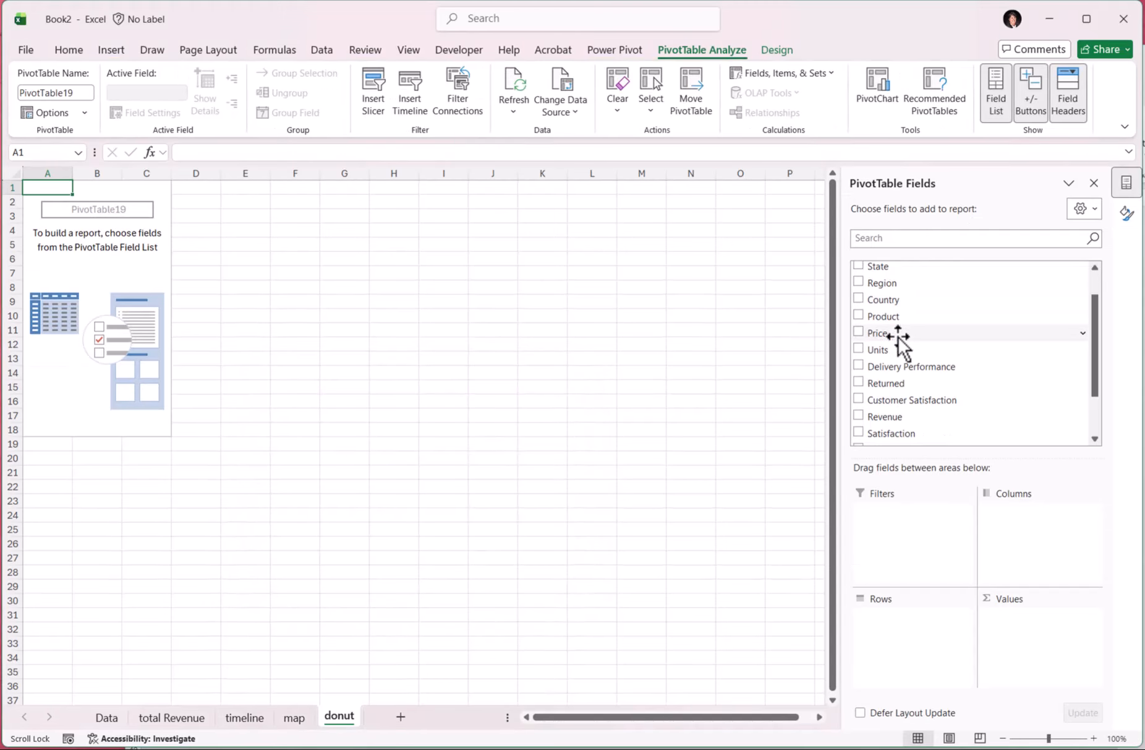
pyautogui.click(859, 366)
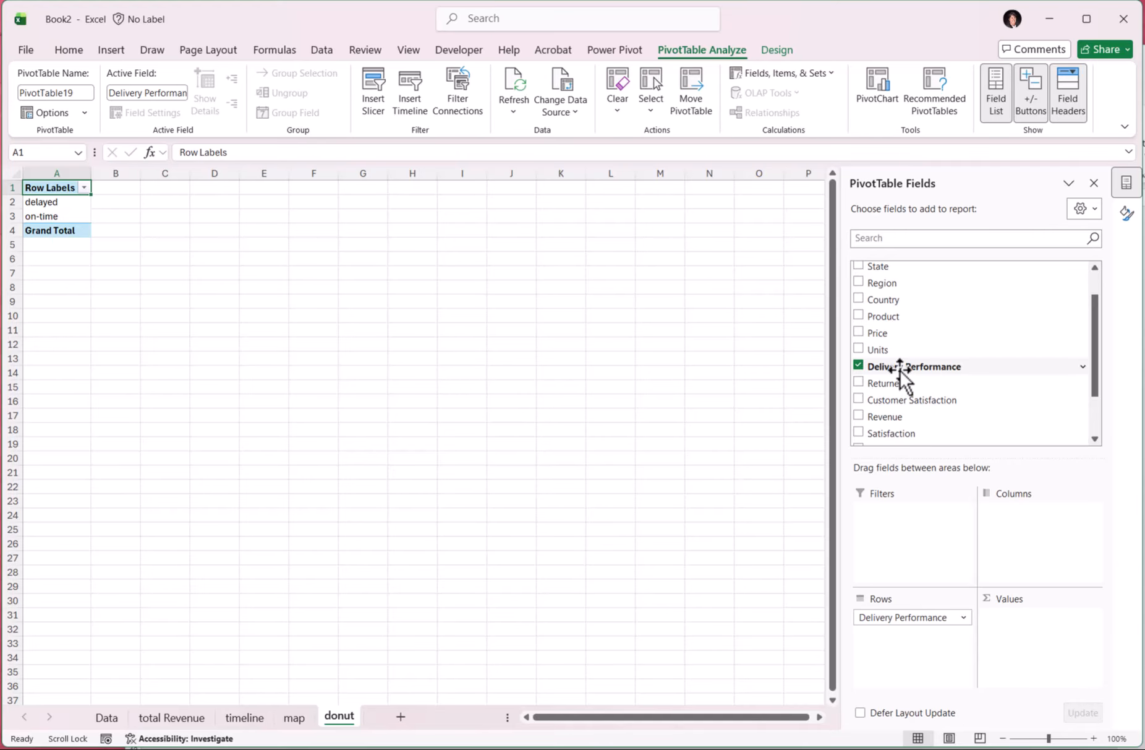
pyautogui.moveTo(900, 379); pyautogui.dragTo(1039, 646)
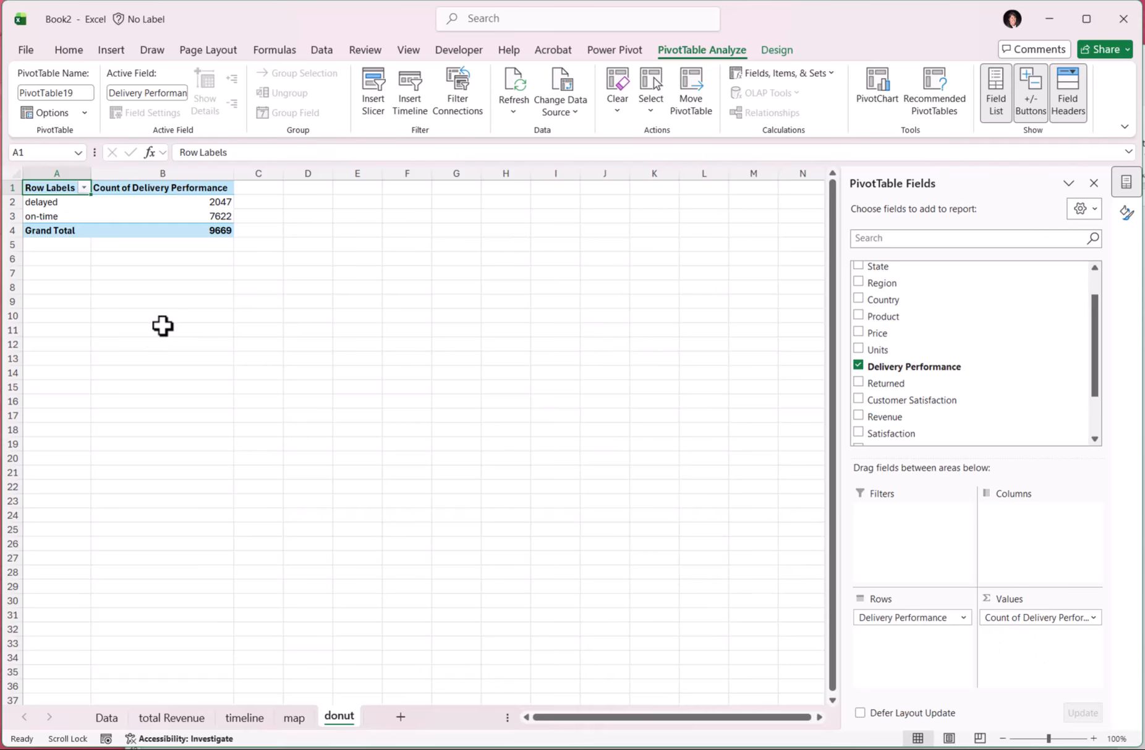
pyautogui.rightClick(178, 203)
pyautogui.moveTo(244, 424)
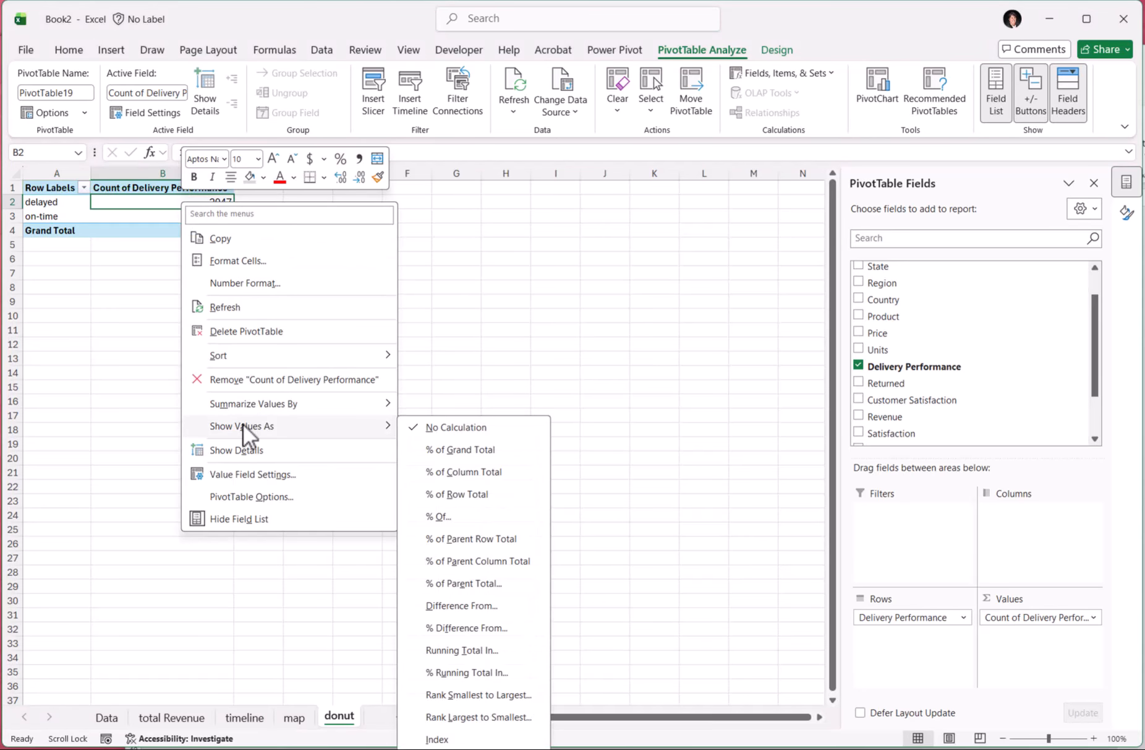
pyautogui.click(441, 450)
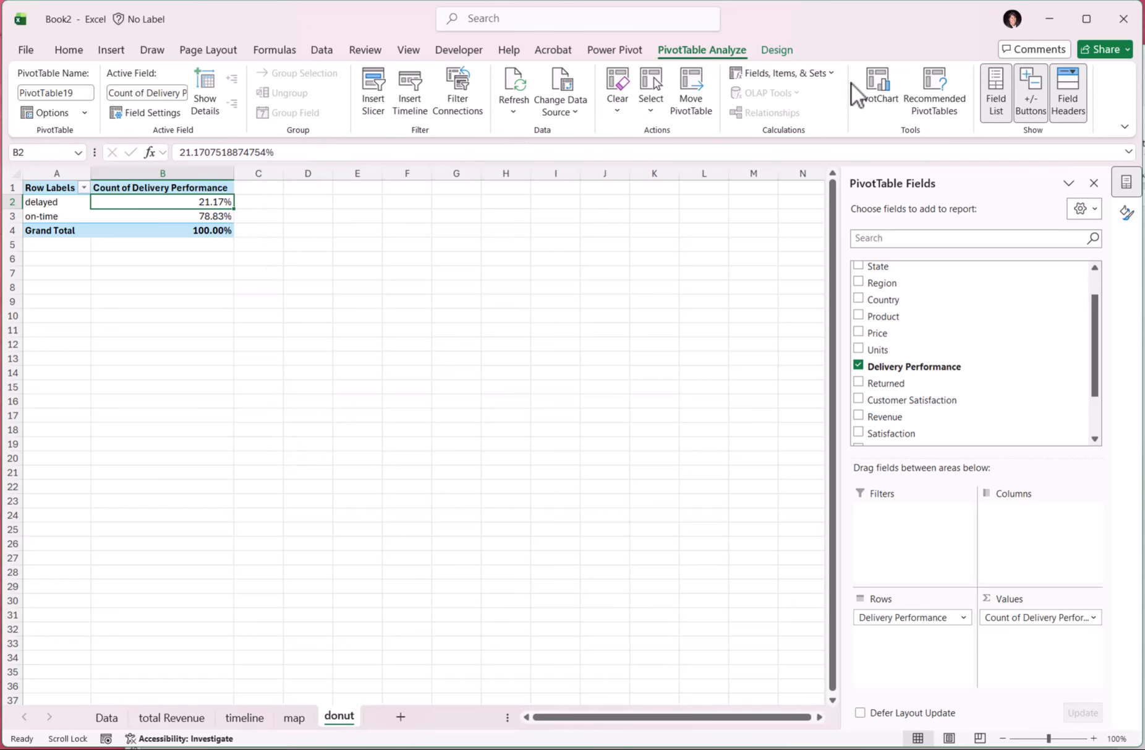
# Step: Insert a Doughnut PivotChart from the delivery performance PivotTable
pyautogui.click(866, 83)
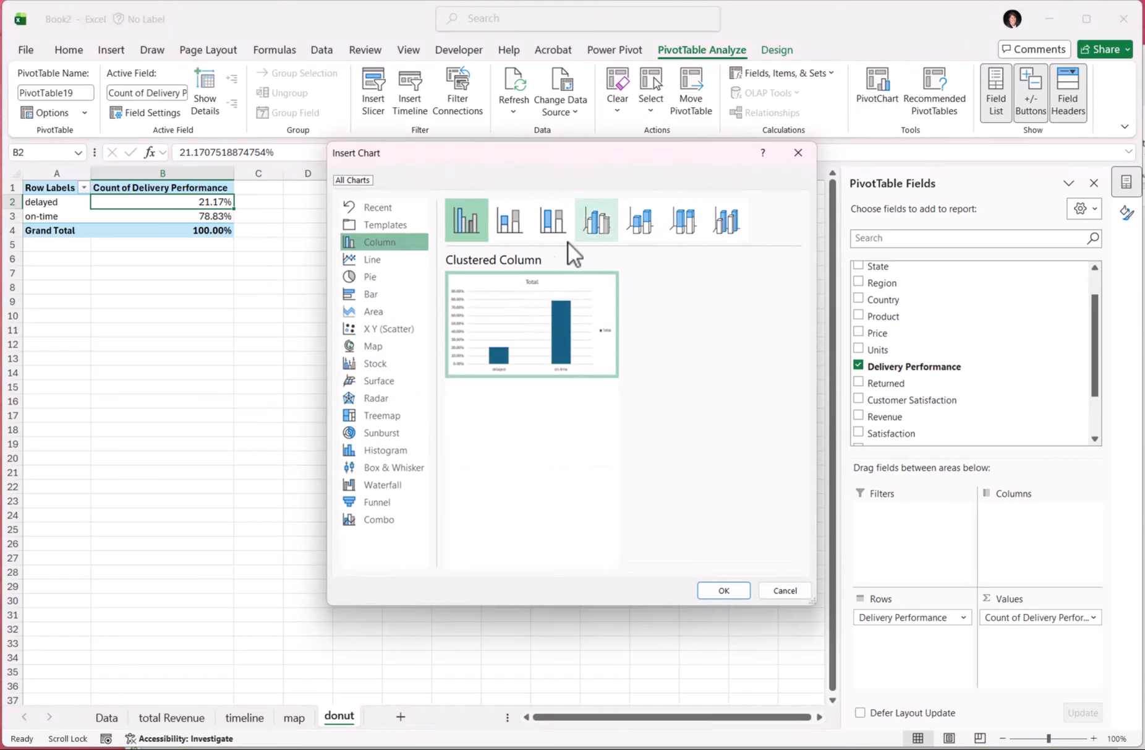
pyautogui.click(367, 276)
pyautogui.click(639, 228)
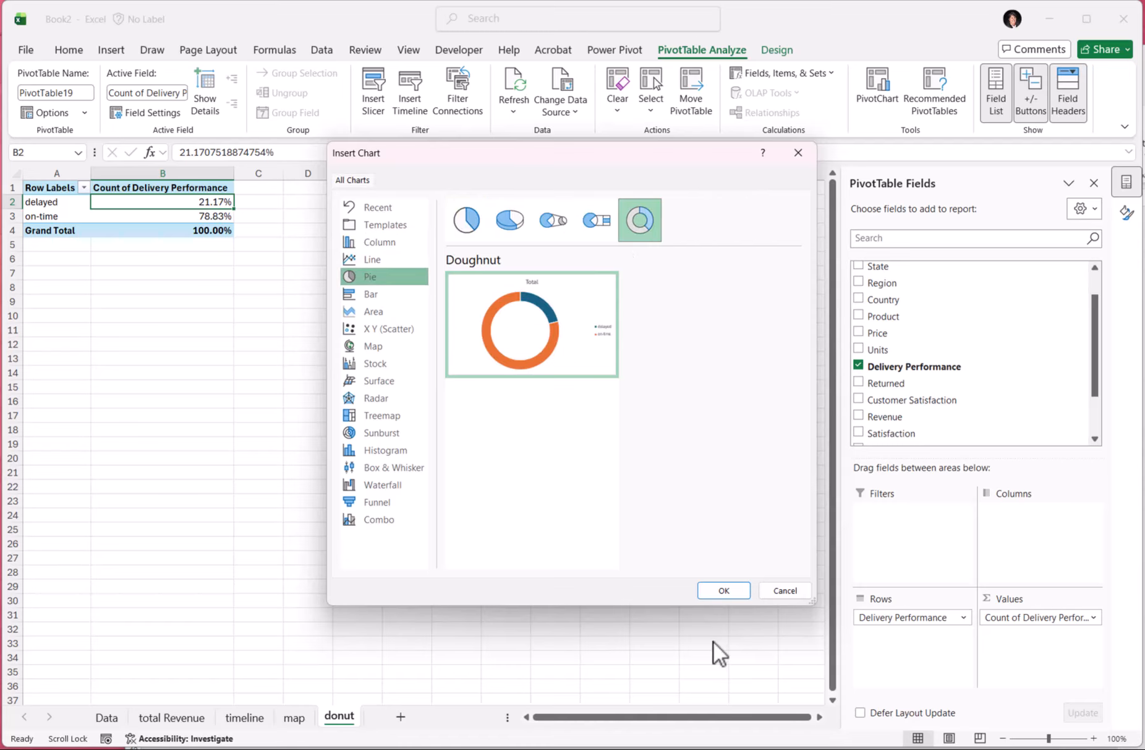
pyautogui.click(723, 590)
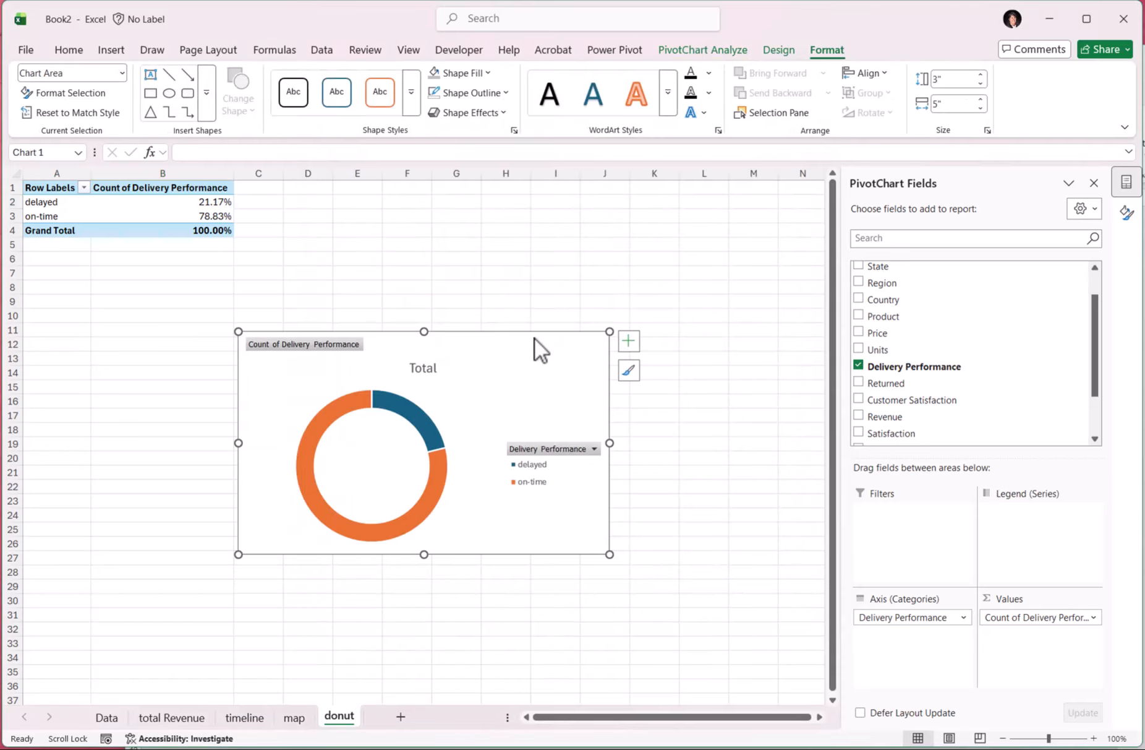
# Step: Place on-time above delayed in the delivery performance PivotTable and position the doughnut chart beneath it, narrowed to a compact size
pyautogui.moveTo(495, 340); pyautogui.dragTo(381, 300)
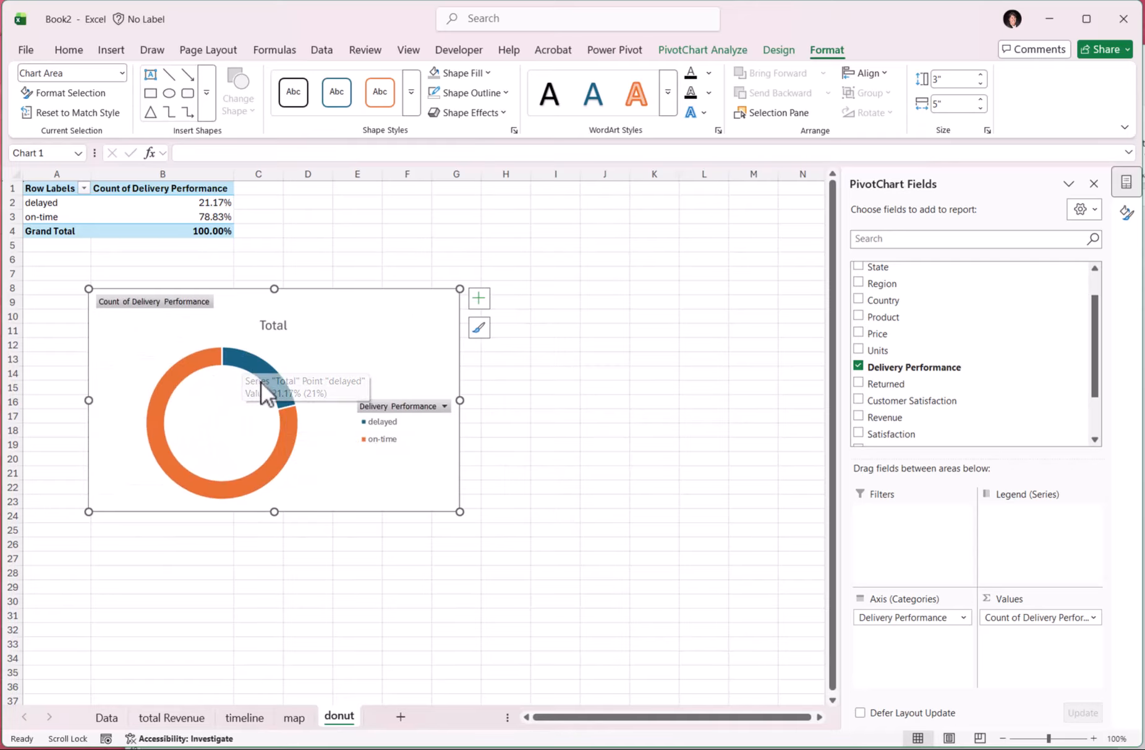
pyautogui.moveTo(276, 396)
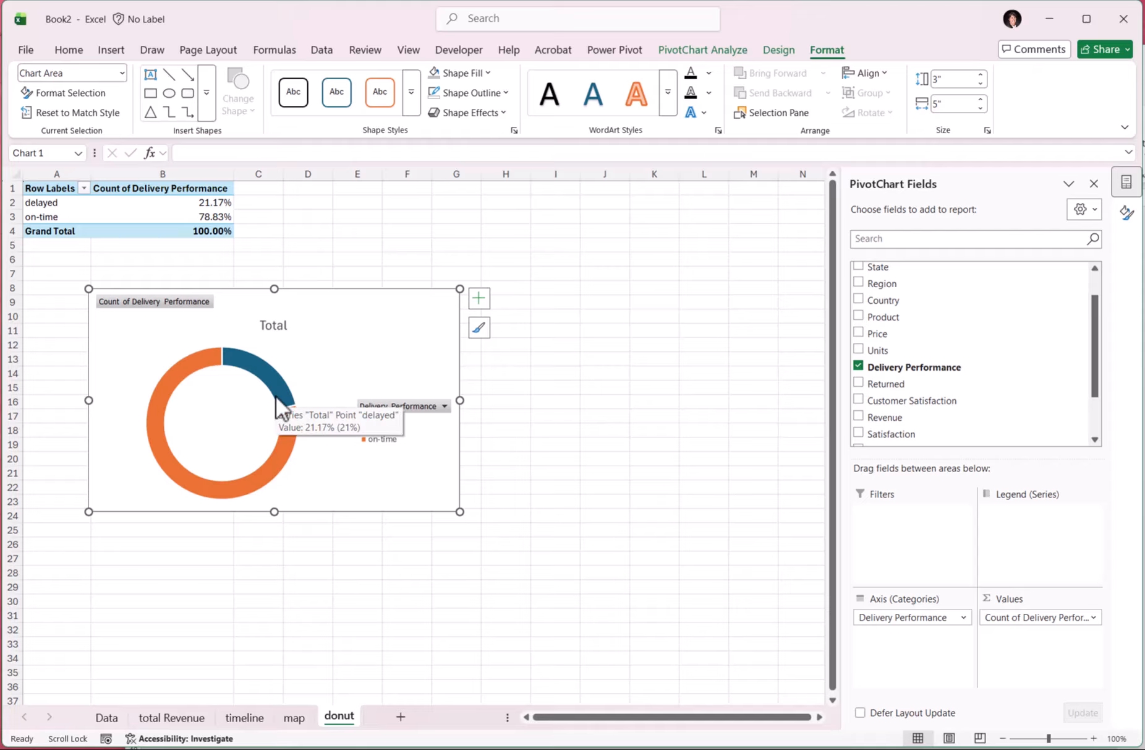
pyautogui.click(53, 215)
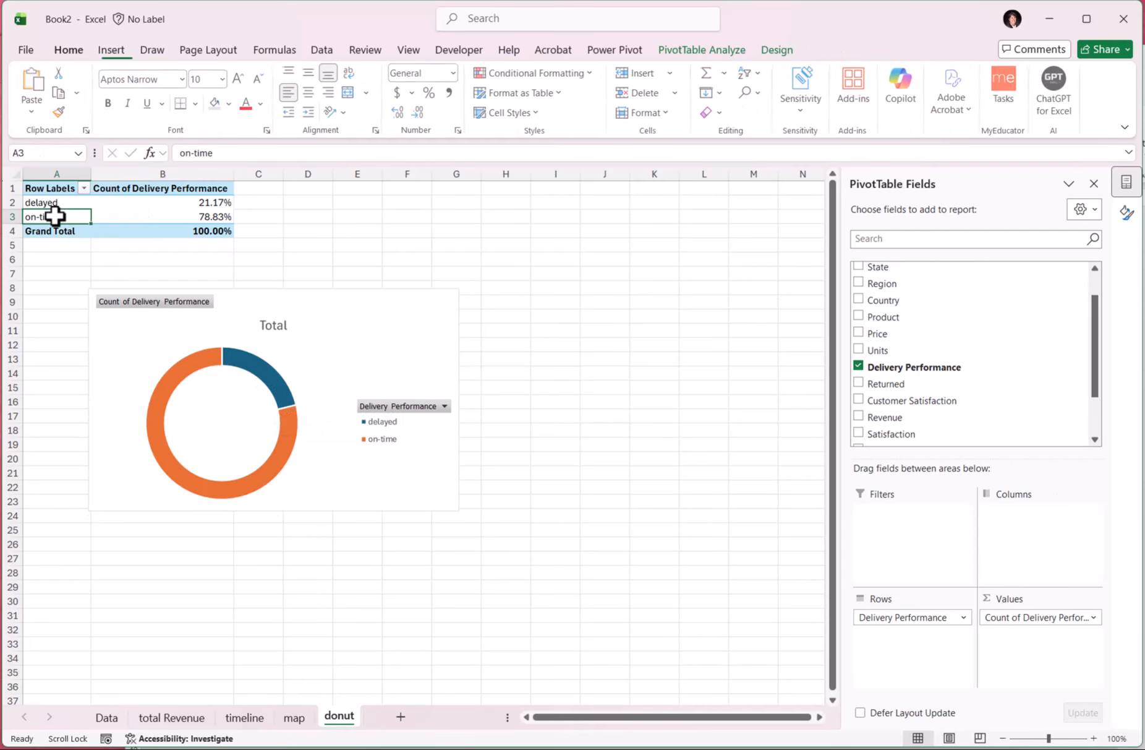
pyautogui.moveTo(66, 209); pyautogui.dragTo(70, 195)
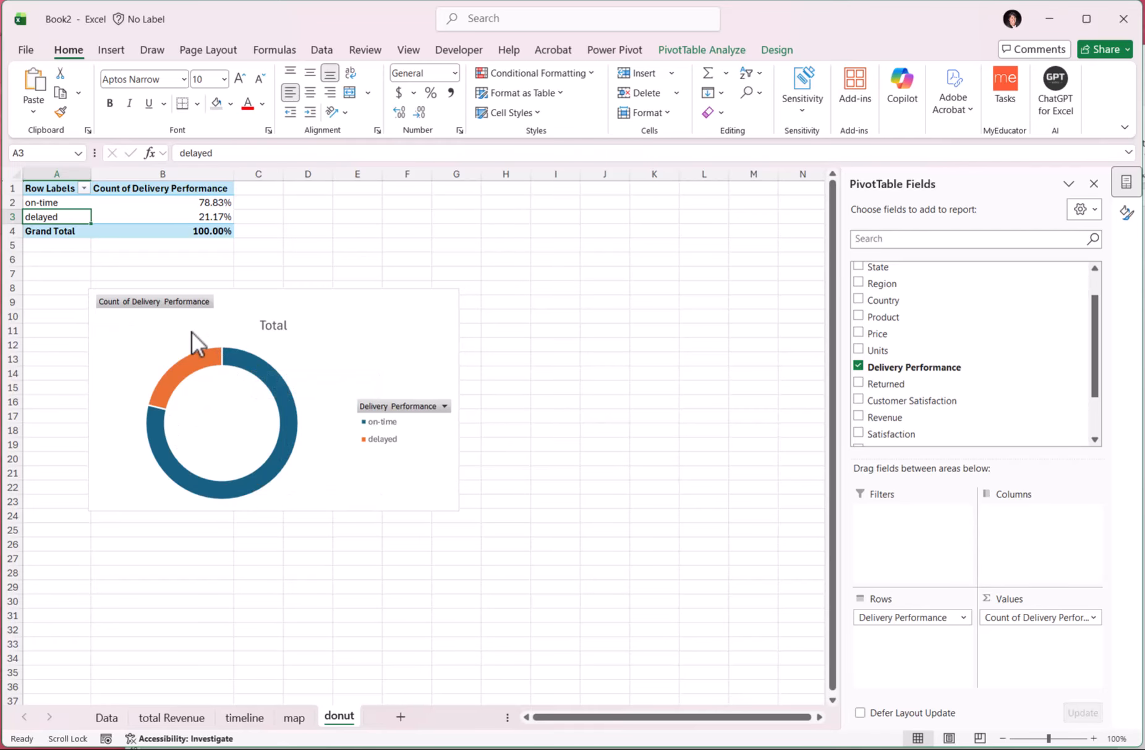
pyautogui.moveTo(190, 332); pyautogui.dragTo(162, 325)
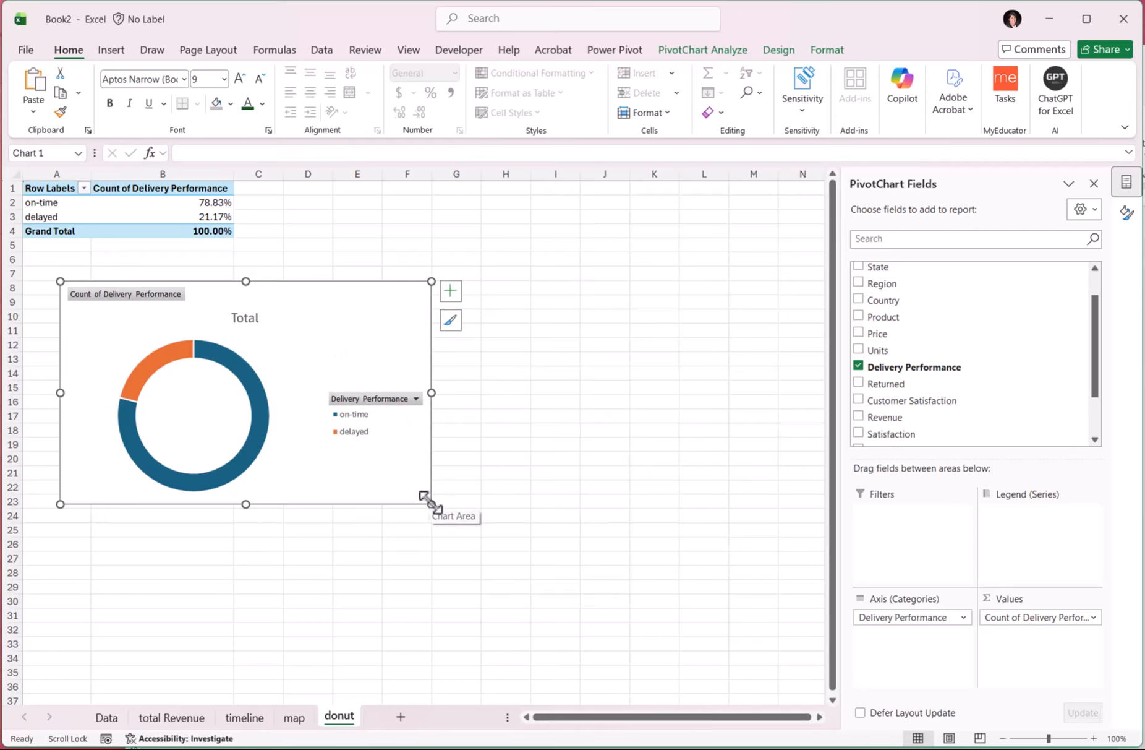
pyautogui.moveTo(432, 502); pyautogui.dragTo(281, 514)
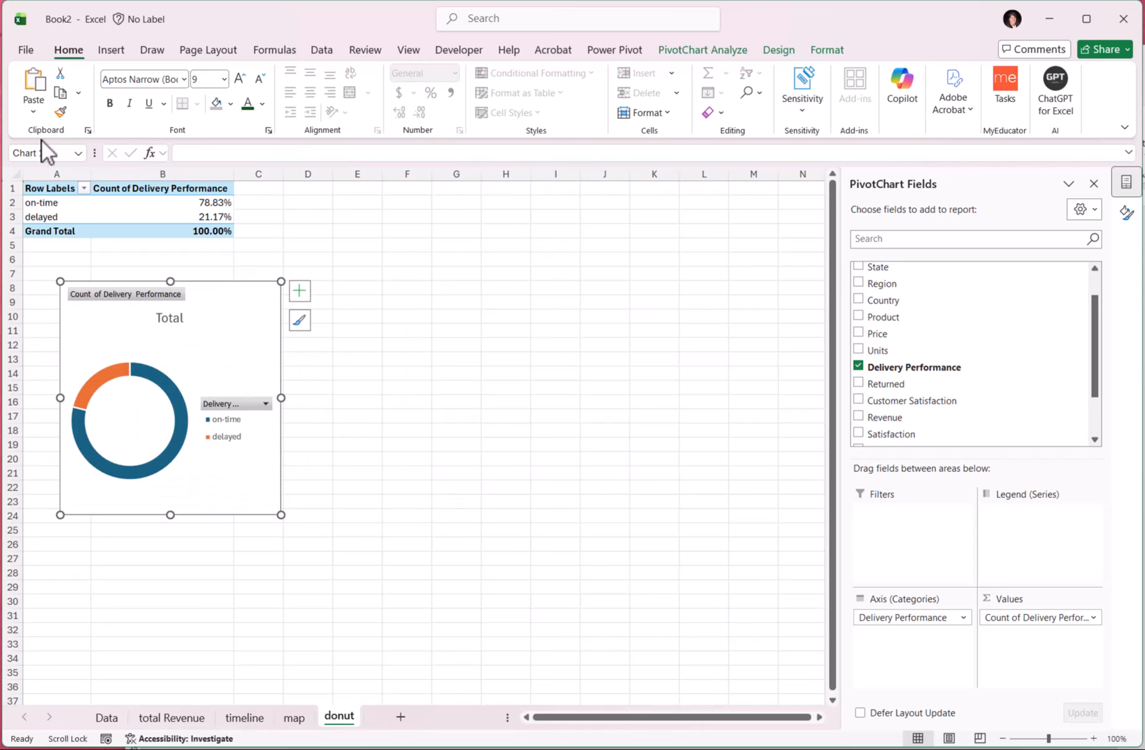
# Step: Copy the delivery performance PivotTable to cell E1 and replace its field with Returned in both rows and values
pyautogui.moveTo(37, 183); pyautogui.dragTo(140, 232)
pyautogui.hotkey('ctrl', 'c')
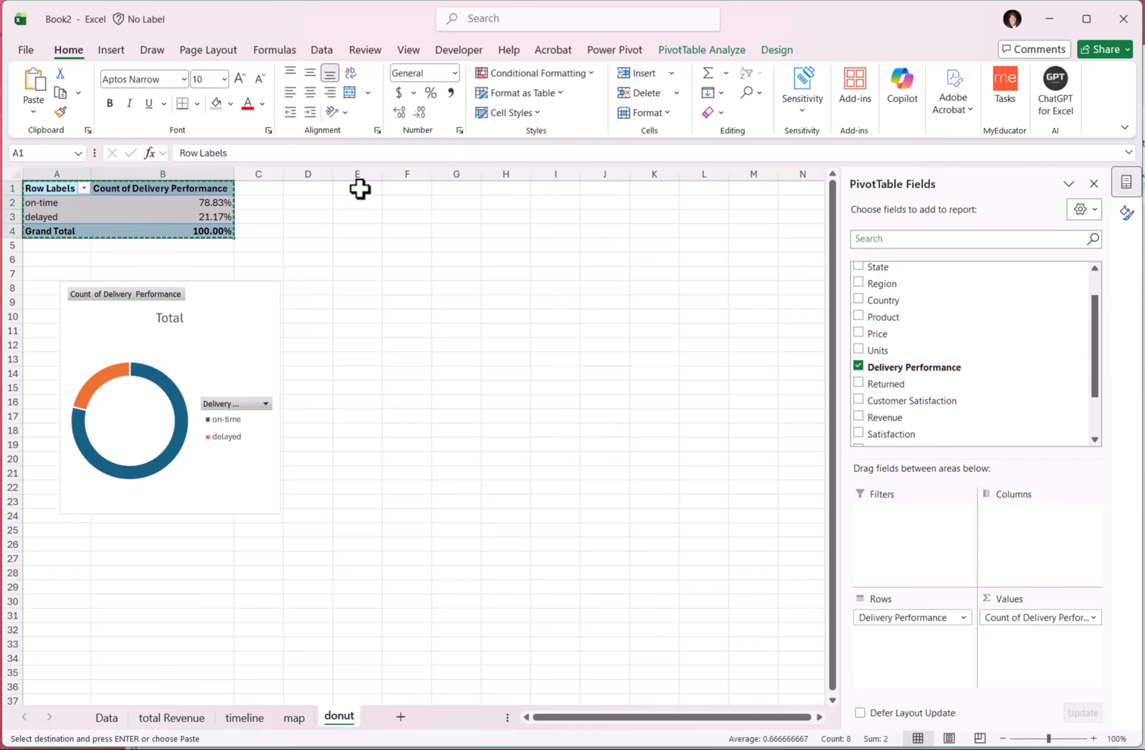
pyautogui.click(350, 188)
pyautogui.hotkey('ctrl', 'v')
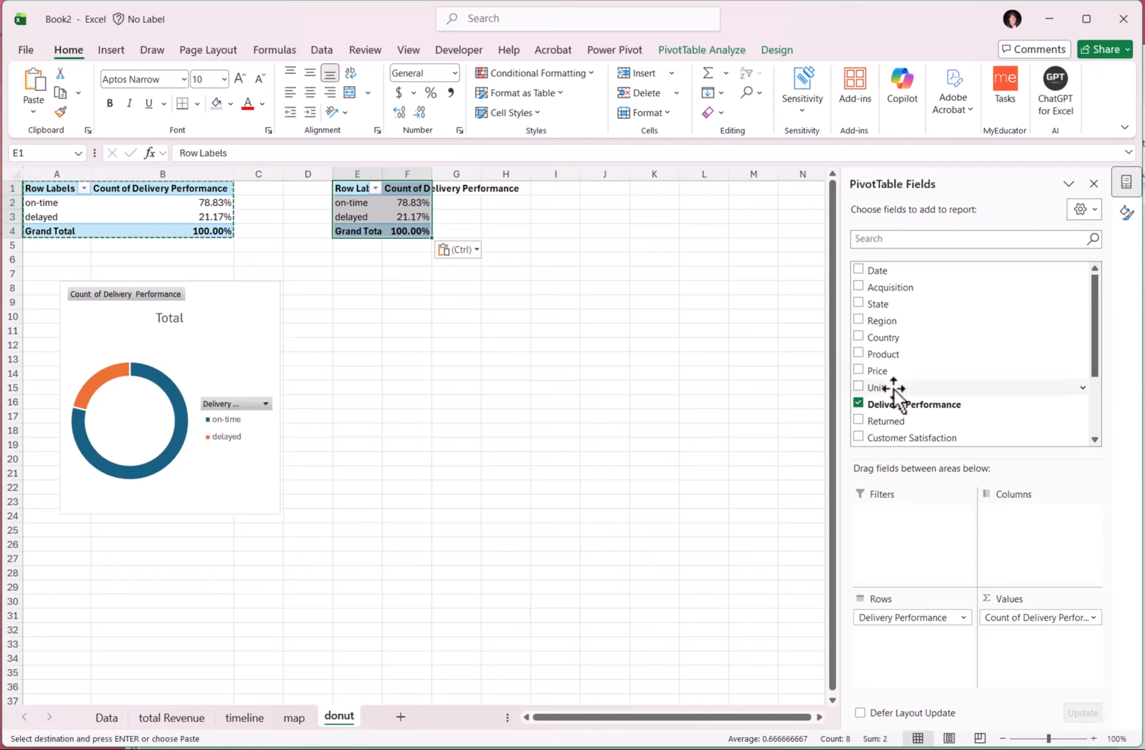
pyautogui.click(859, 404)
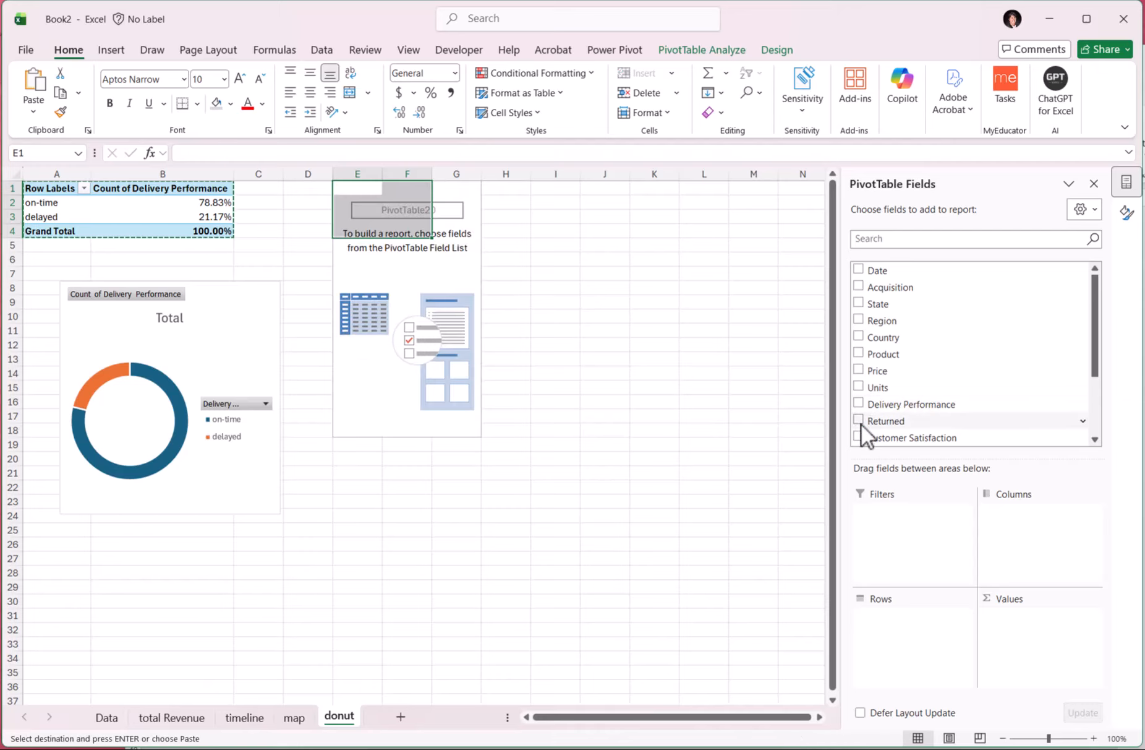
pyautogui.click(858, 420)
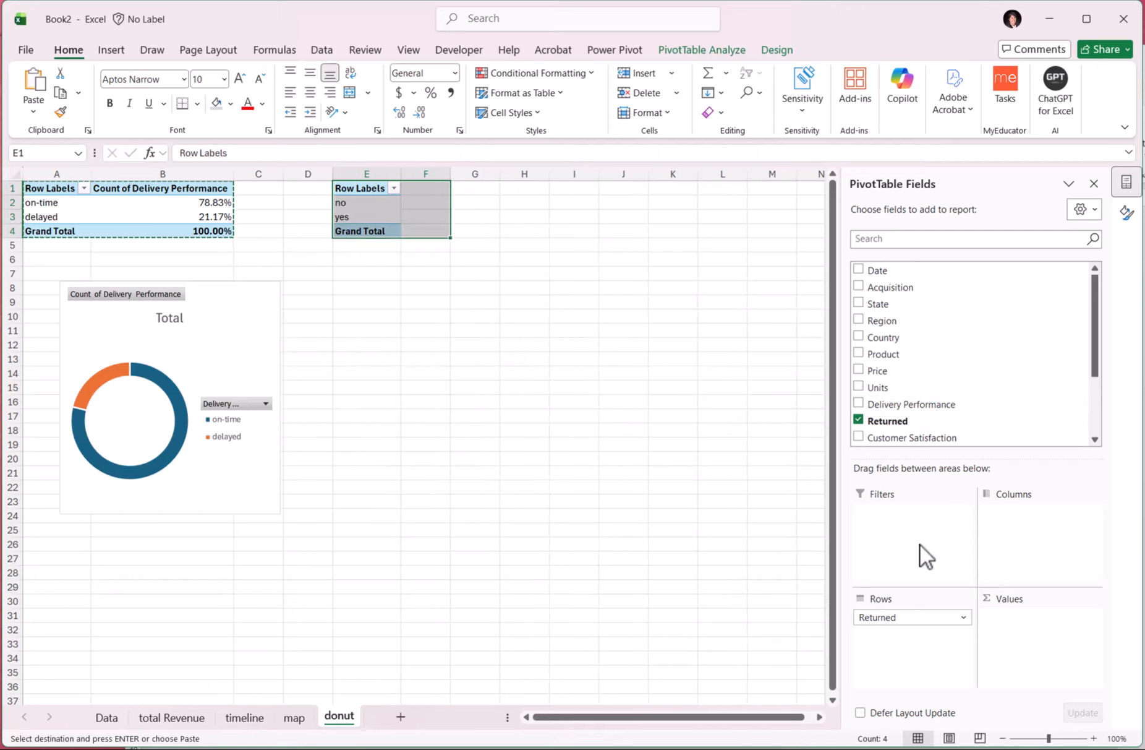
pyautogui.moveTo(879, 421); pyautogui.dragTo(1051, 625)
# Step: Show the Count of Returned values as % of Grand Total
pyautogui.click(451, 203)
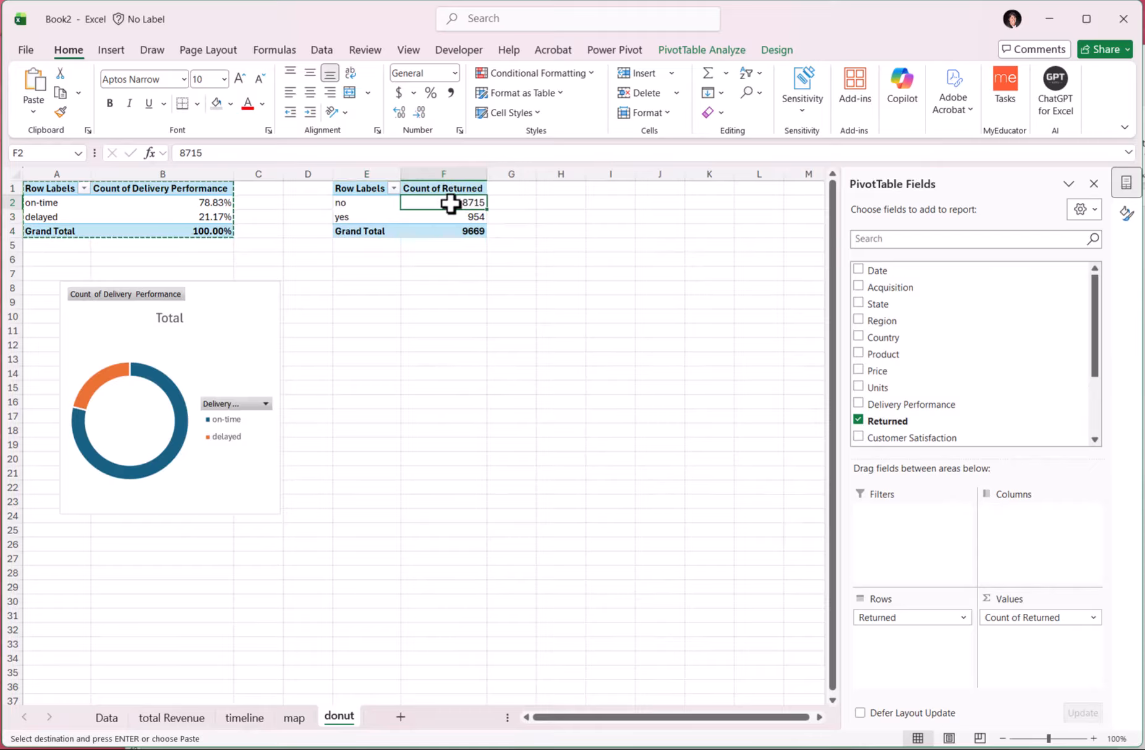
pyautogui.rightClick(451, 203)
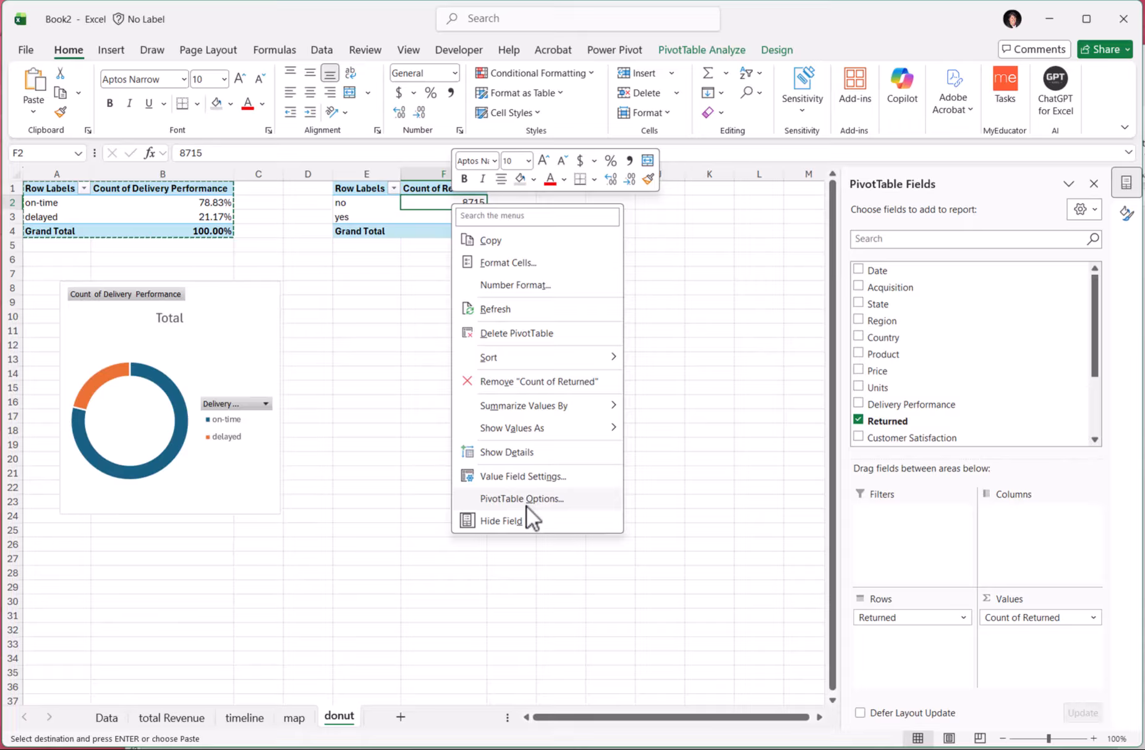
pyautogui.moveTo(523, 426)
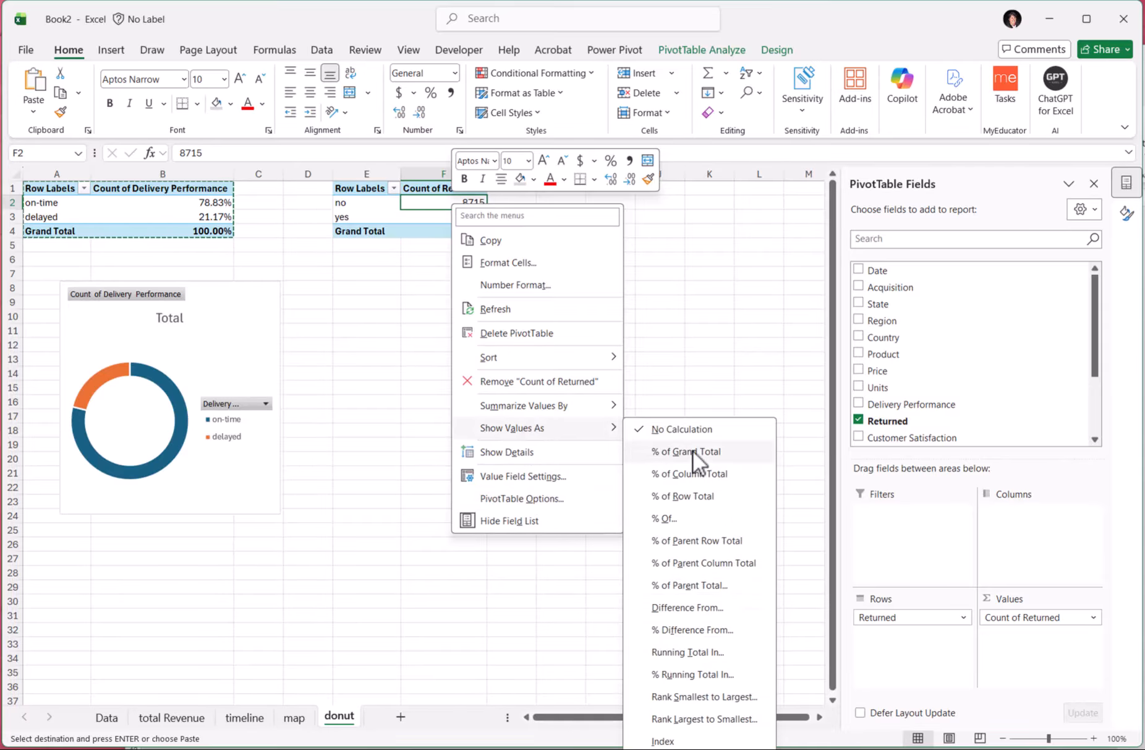
pyautogui.click(692, 450)
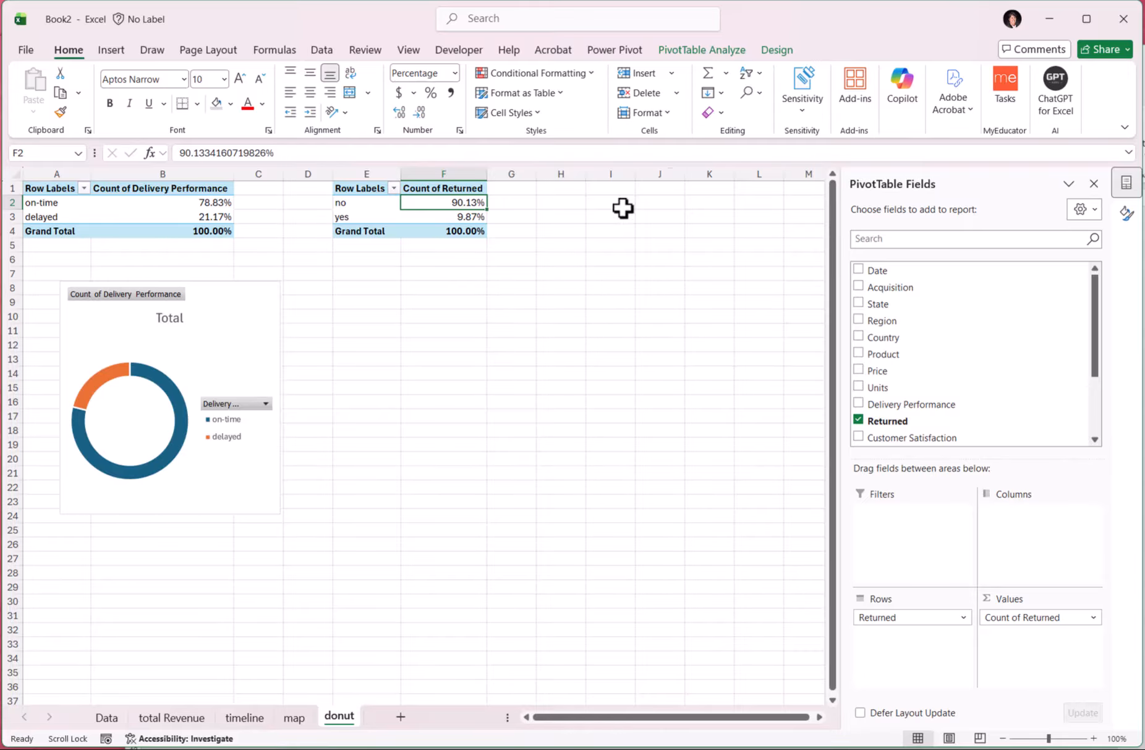
# Step: Insert a Doughnut PivotChart from the Returned PivotTable and place it beneath the table, about 3.1" wide
pyautogui.click(711, 49)
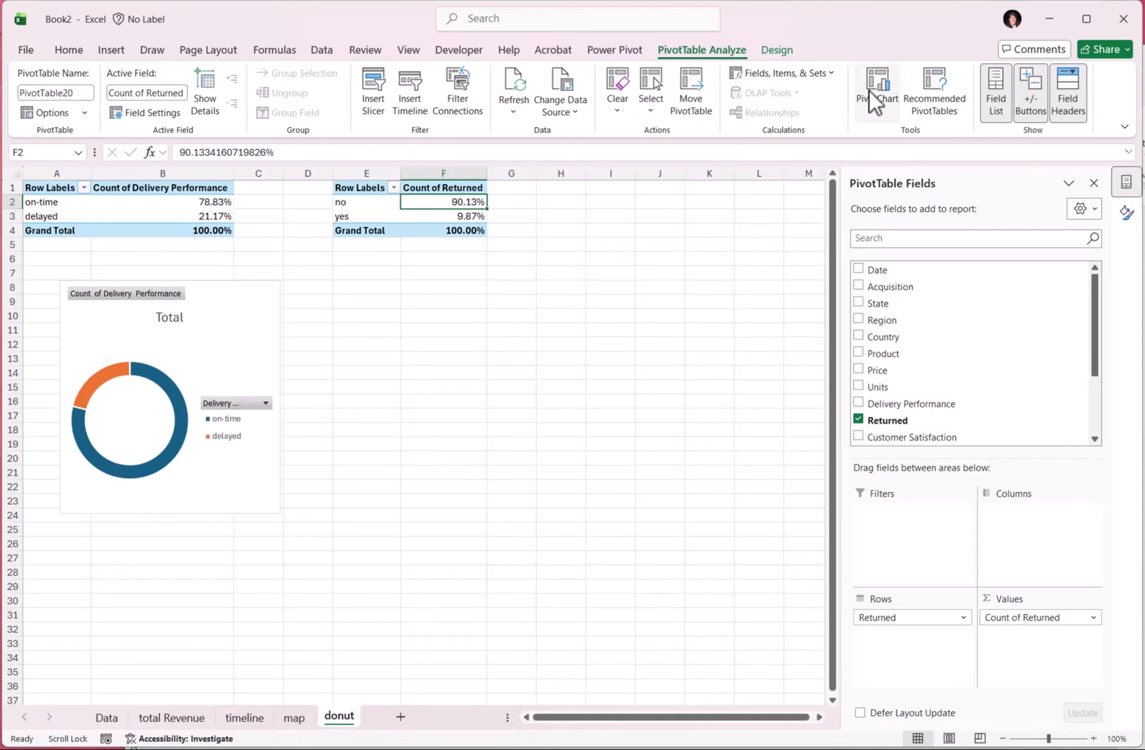
pyautogui.click(869, 90)
pyautogui.click(369, 275)
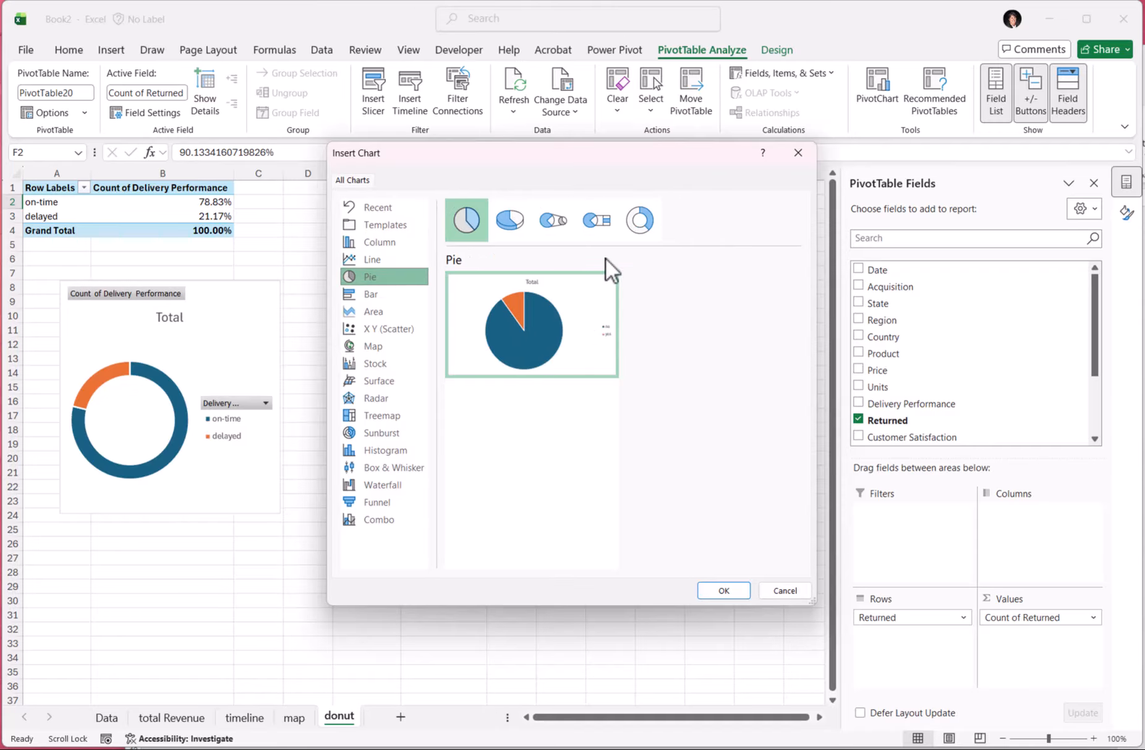
pyautogui.click(639, 222)
pyautogui.click(723, 589)
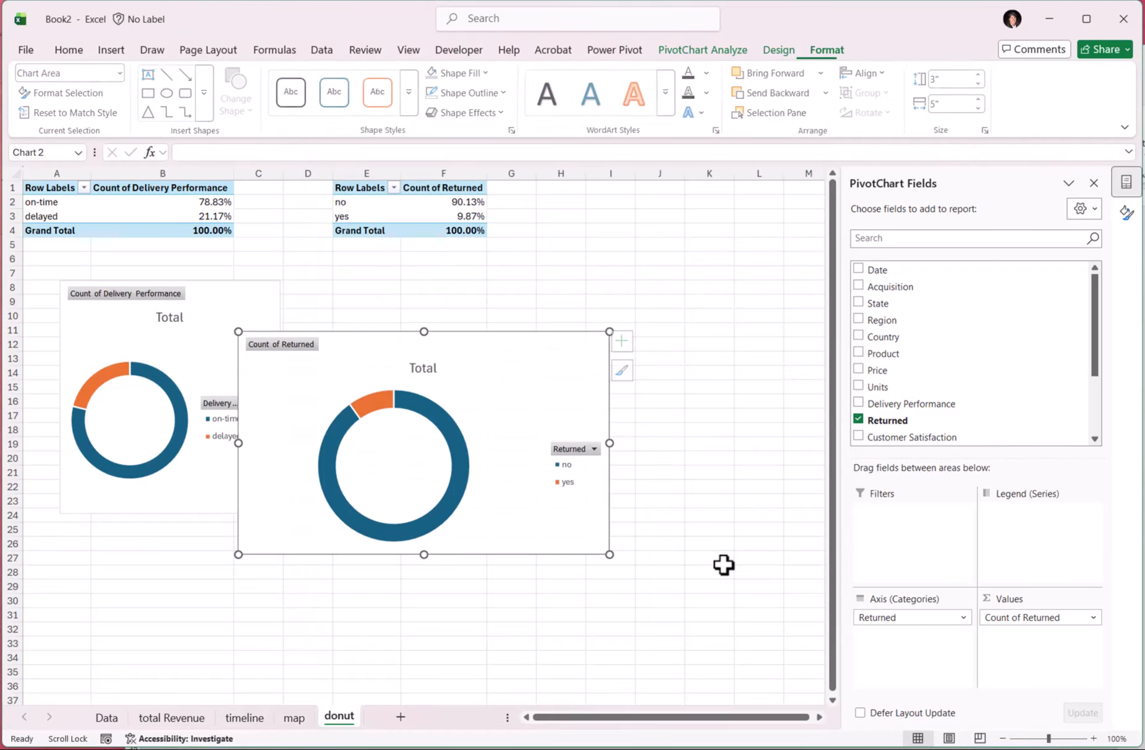
pyautogui.moveTo(491, 345); pyautogui.dragTo(573, 303)
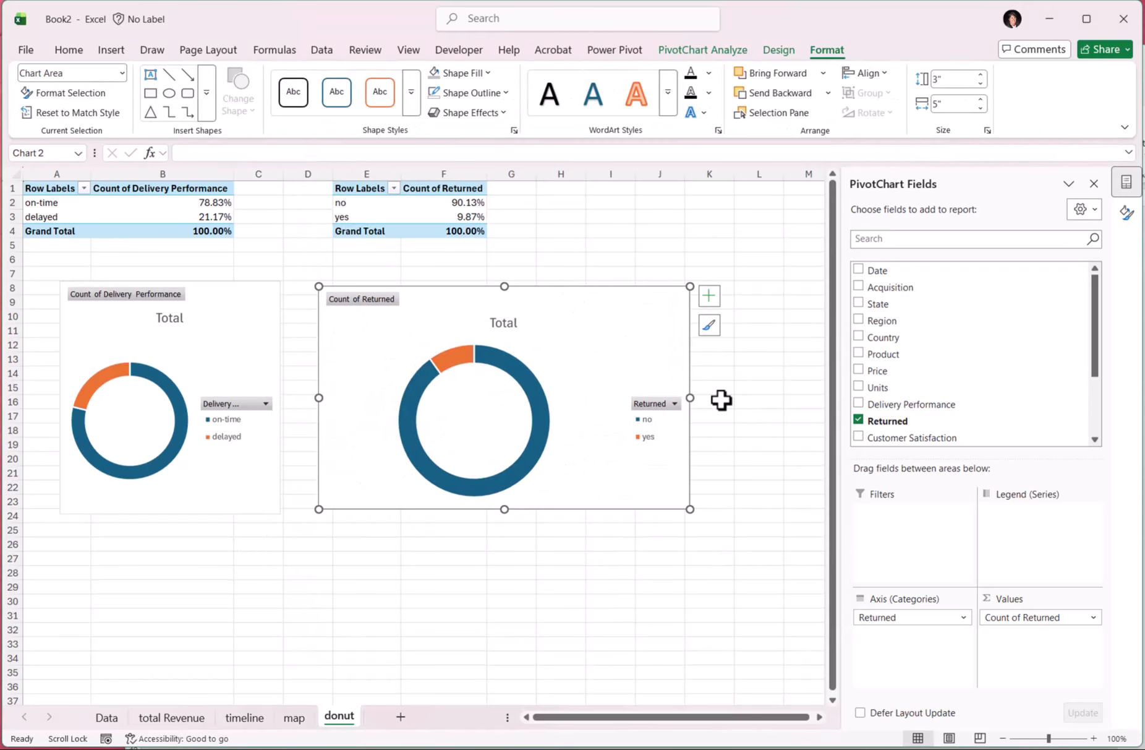
pyautogui.moveTo(690, 398); pyautogui.dragTo(550, 398)
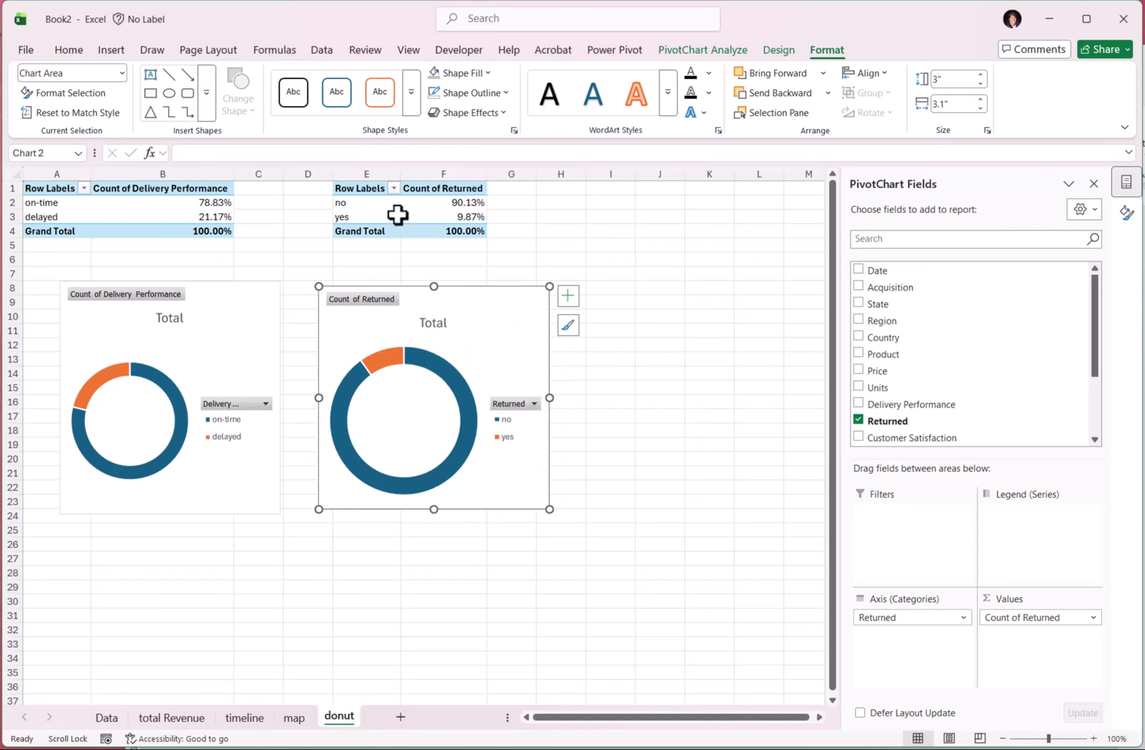
# Step: Copy the Returned PivotTable to cell I1 and replace its field with Satisfaction in both rows and values
pyautogui.moveTo(349, 187); pyautogui.dragTo(461, 231)
pyautogui.hotkey('ctrl', 'c')
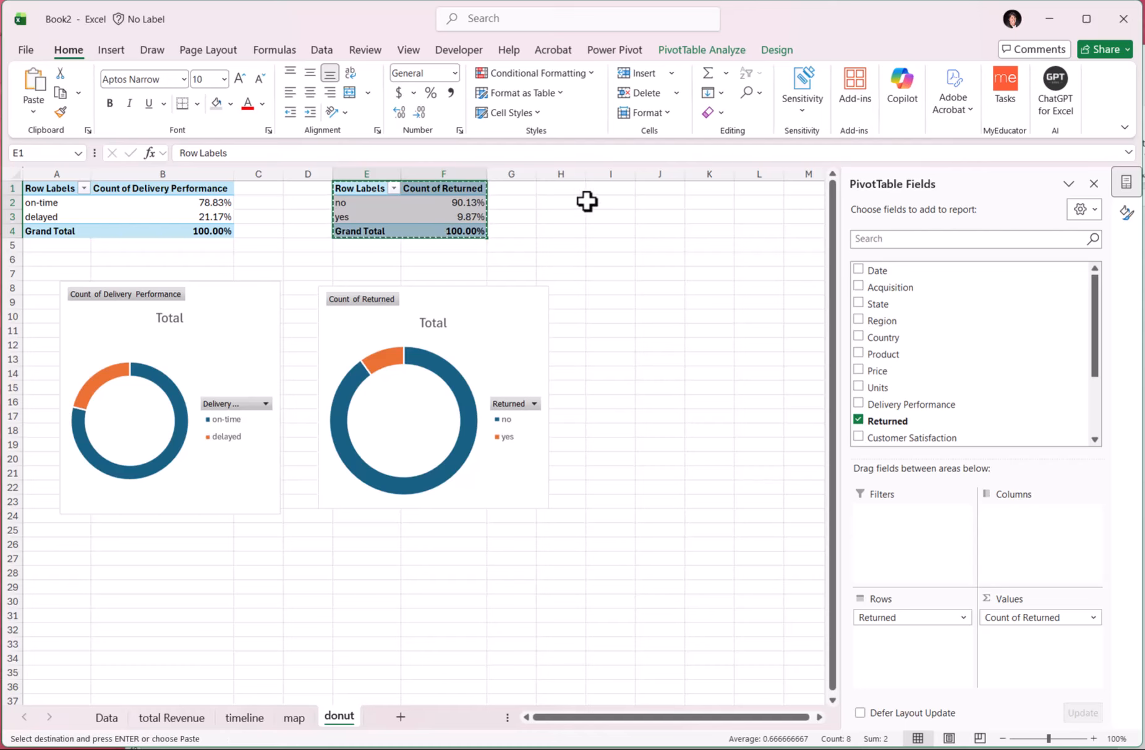
pyautogui.click(600, 188)
pyautogui.hotkey('ctrl', 'v')
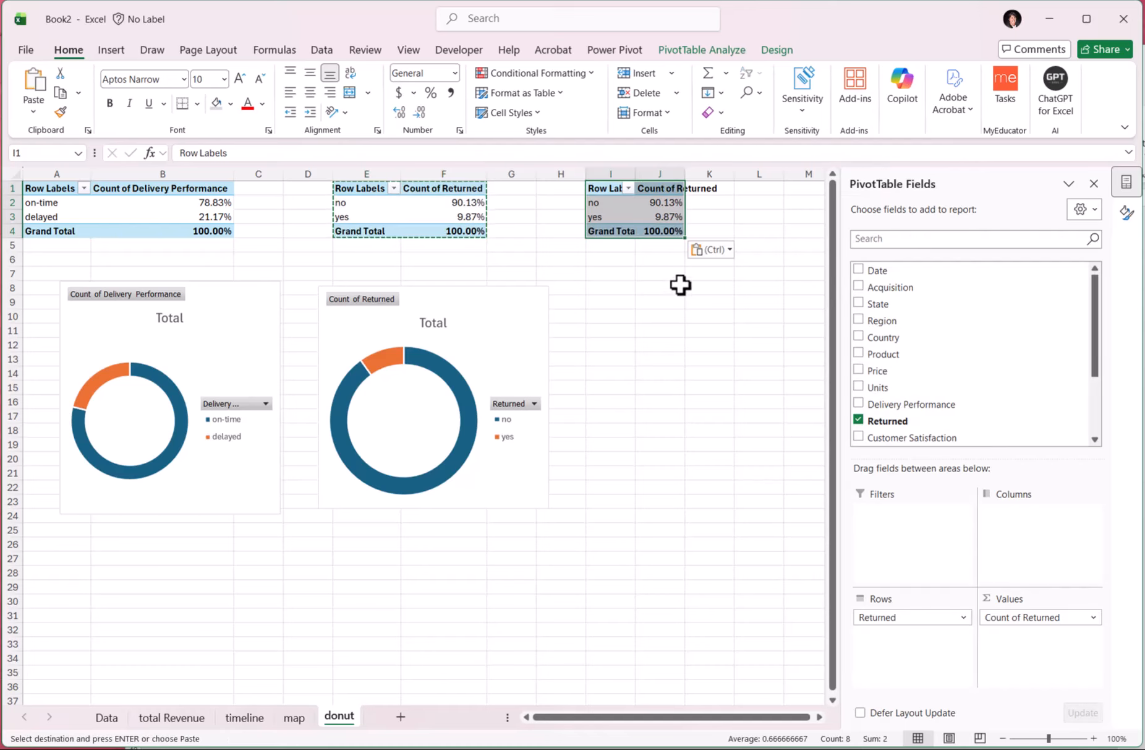
pyautogui.click(859, 421)
pyautogui.scroll(-2, 866, 408)
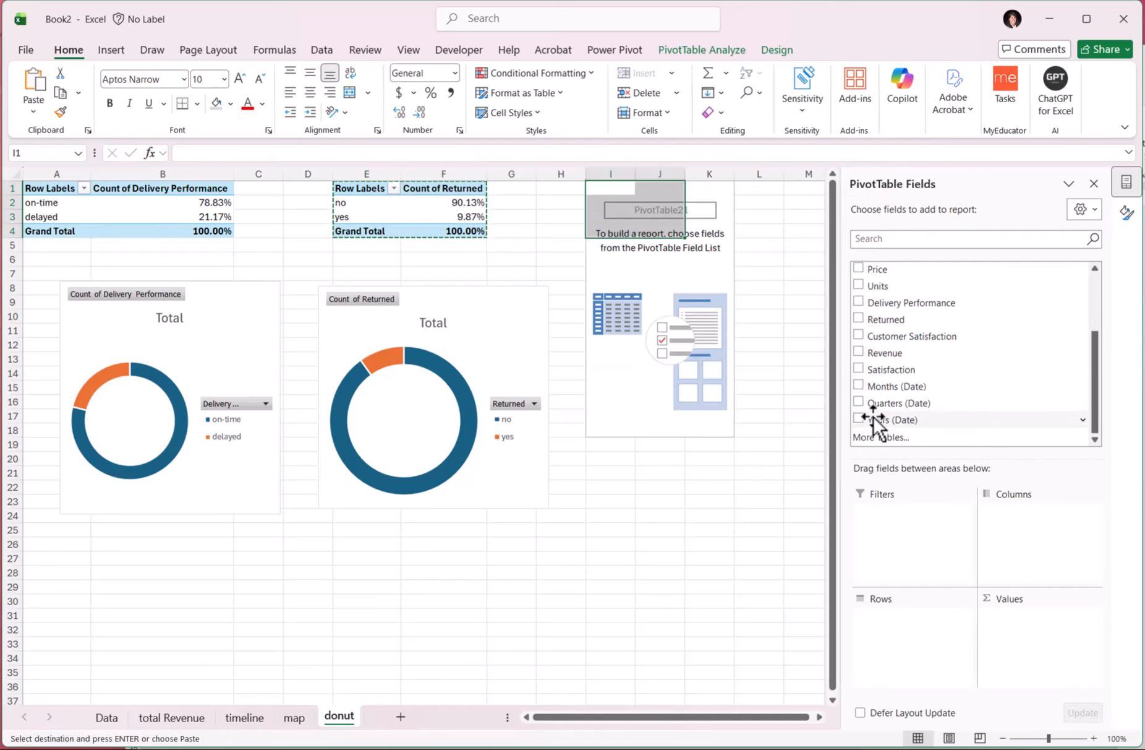
pyautogui.click(858, 368)
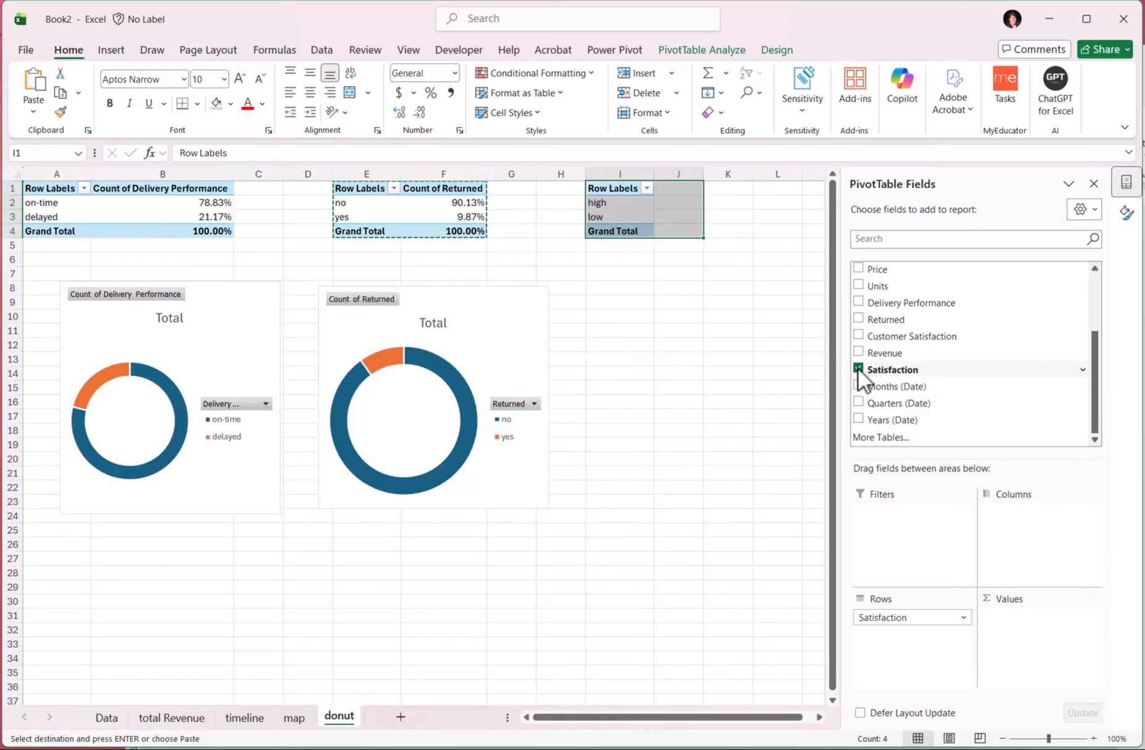
pyautogui.moveTo(891, 371); pyautogui.dragTo(1017, 619)
# Step: Show the Count of Satisfaction values as % of Grand Total
pyautogui.click(706, 219)
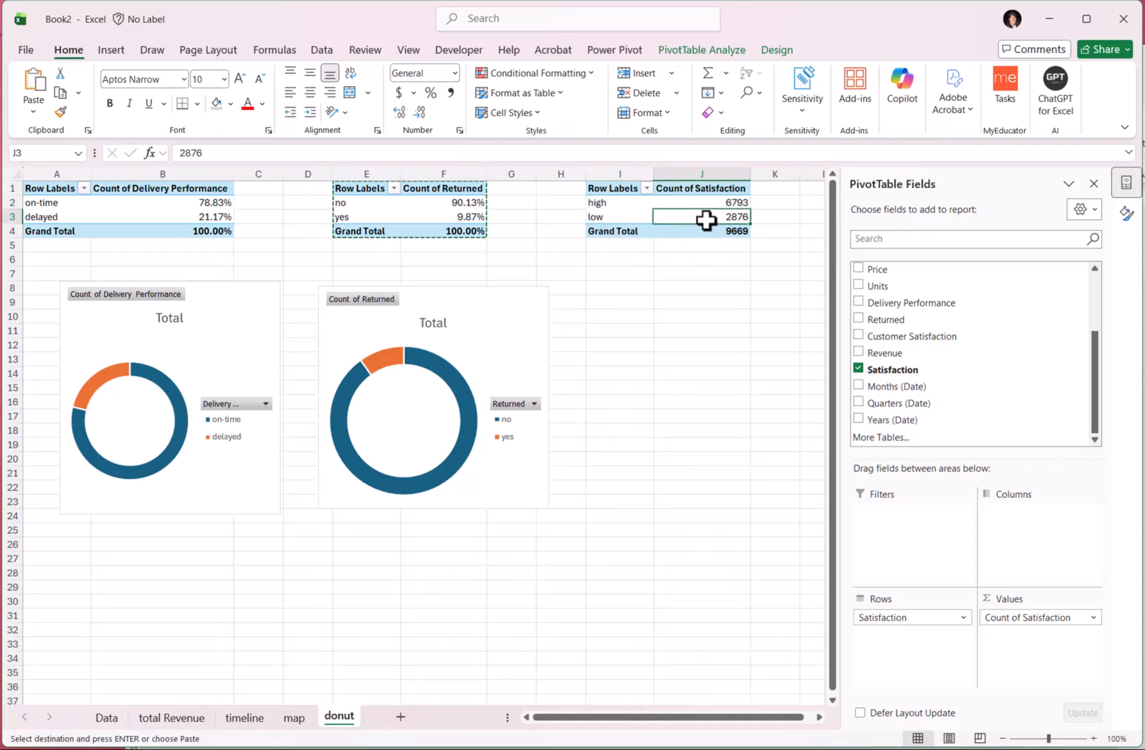
pyautogui.rightClick(706, 218)
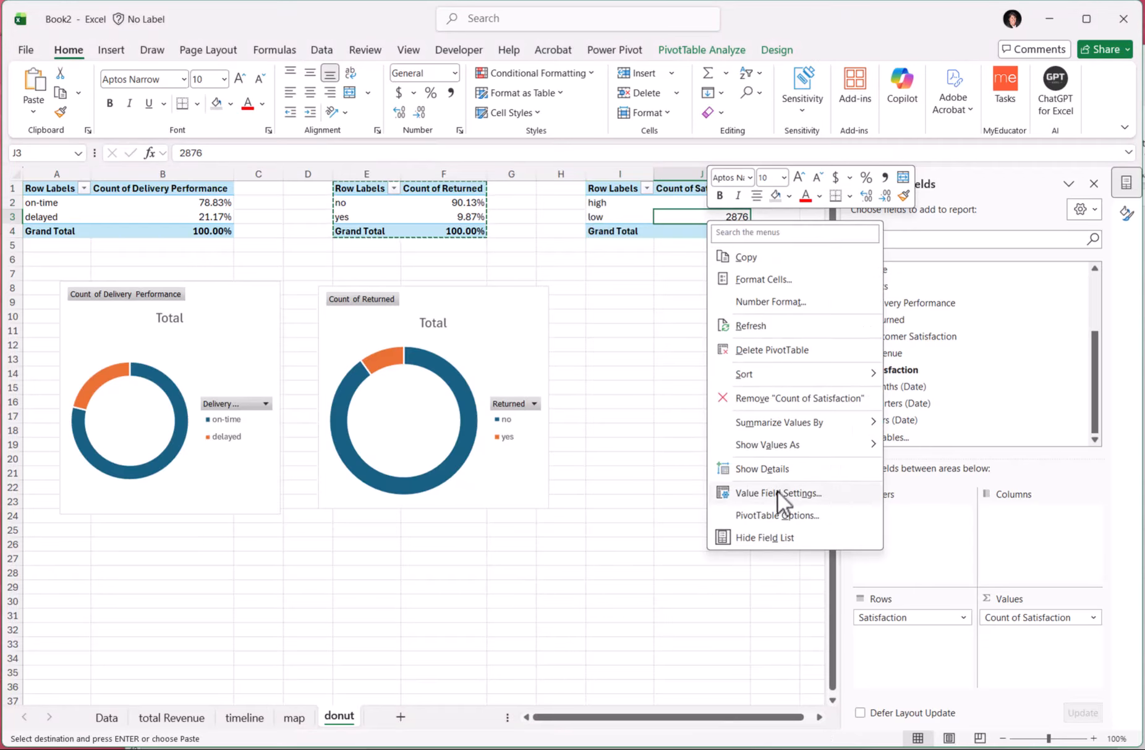
pyautogui.moveTo(783, 445)
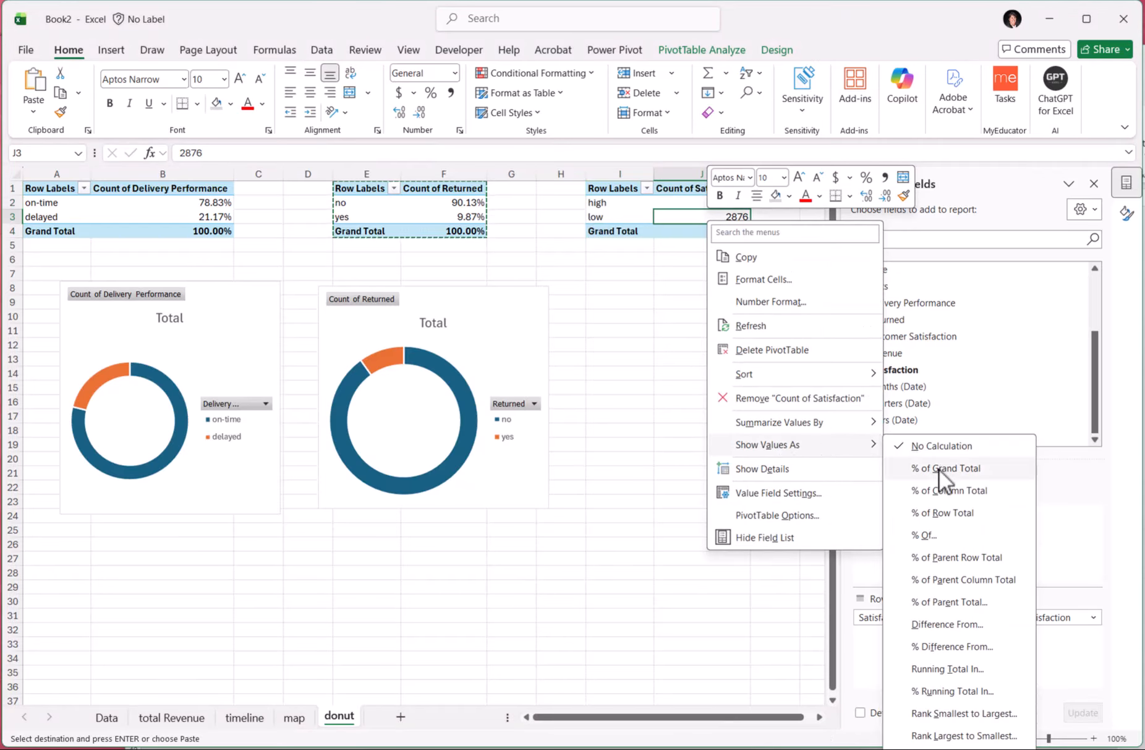
pyautogui.click(939, 469)
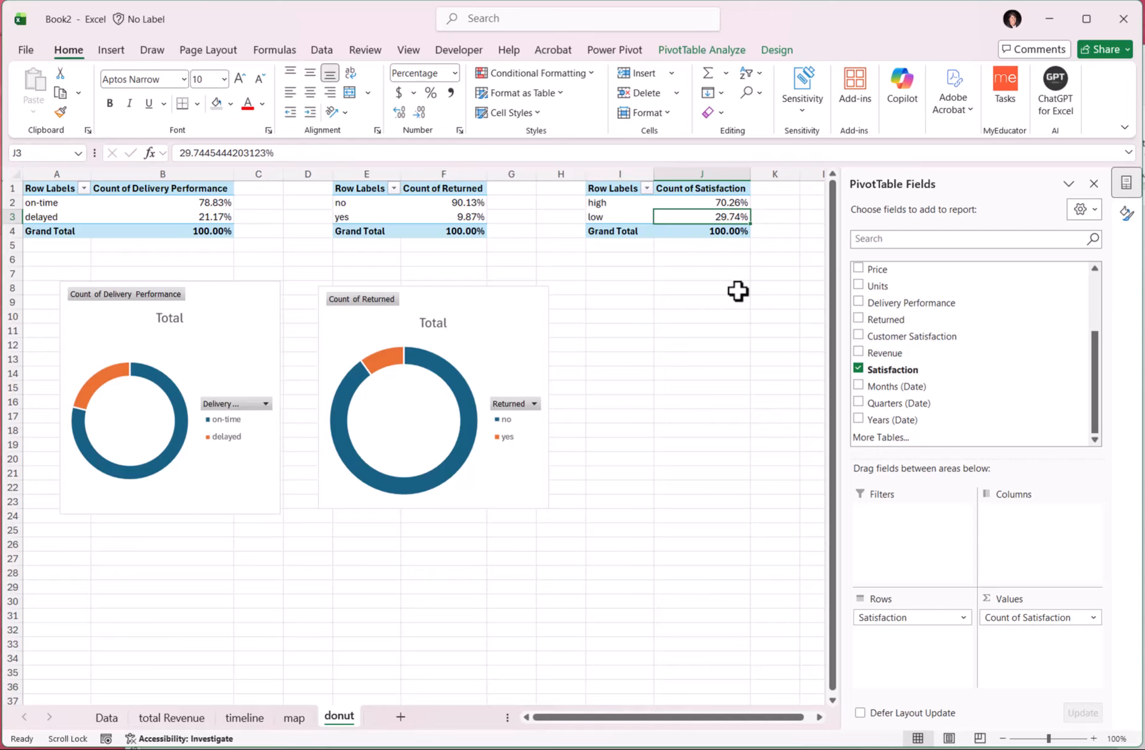
# Step: Insert a Doughnut PivotChart from the Satisfaction PivotTable and place it beside the Returned chart, about 3.41" wide
pyautogui.click(677, 50)
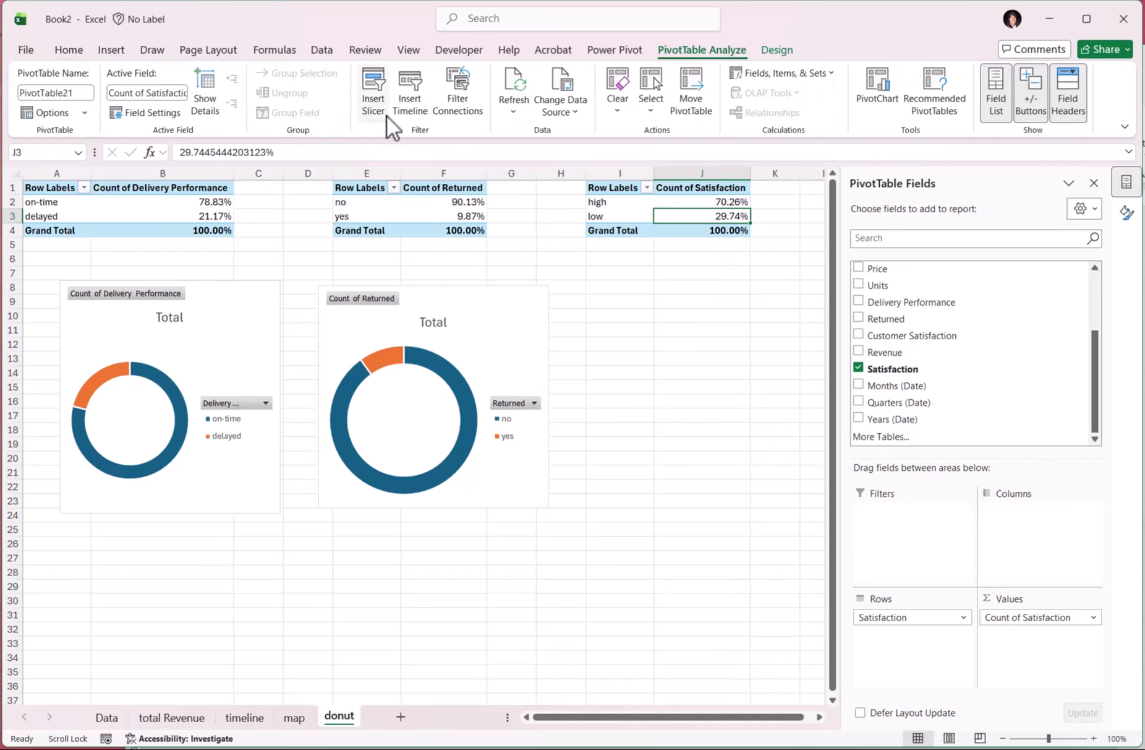
pyautogui.click(872, 93)
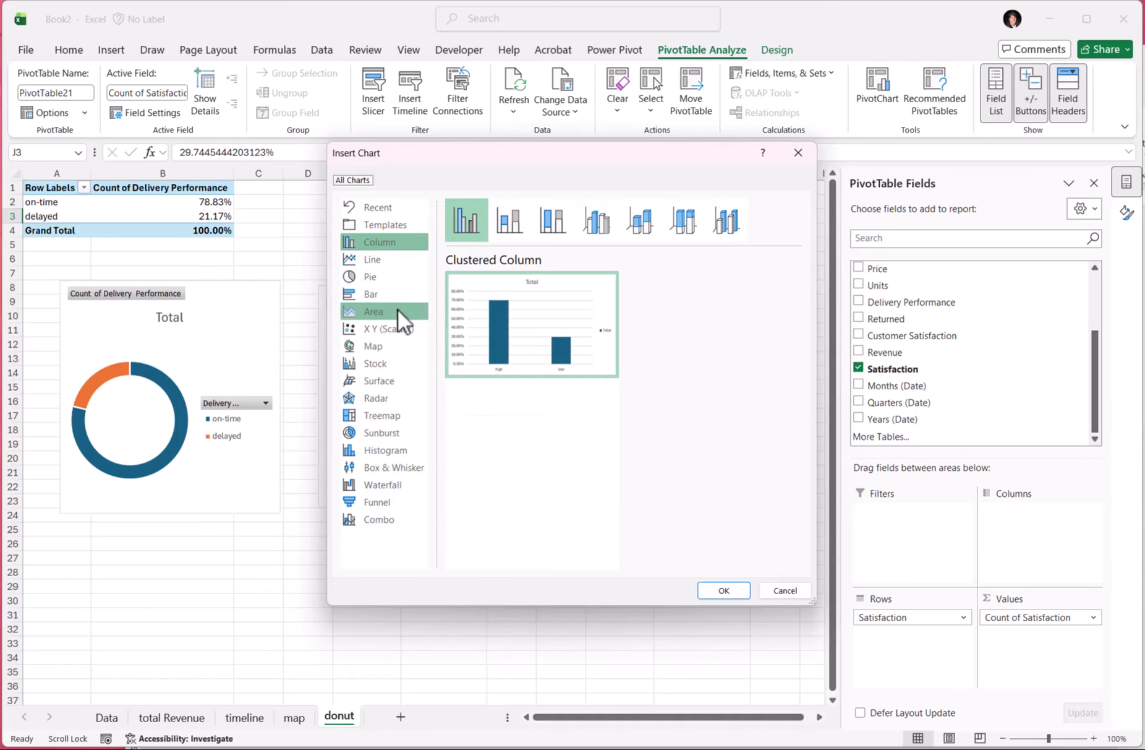
pyautogui.click(386, 278)
pyautogui.click(641, 219)
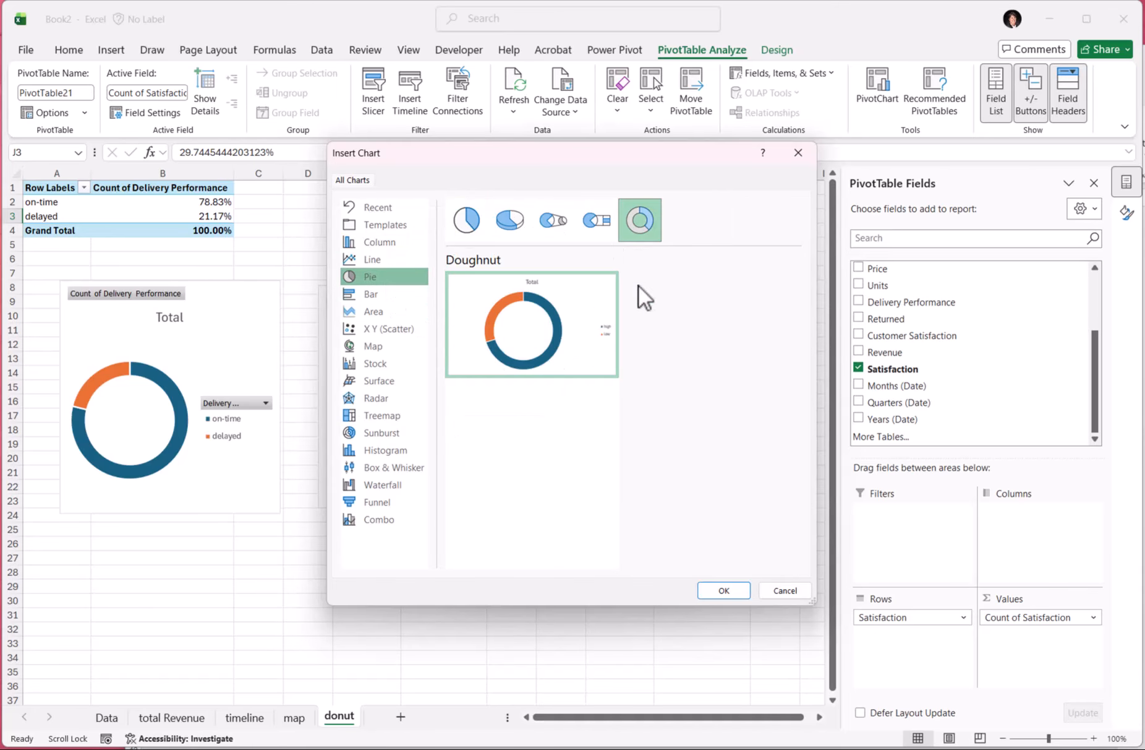
pyautogui.click(721, 587)
pyautogui.moveTo(514, 342); pyautogui.dragTo(701, 377)
pyautogui.moveTo(794, 475); pyautogui.dragTo(676, 475)
pyautogui.moveTo(585, 383); pyautogui.dragTo(705, 291)
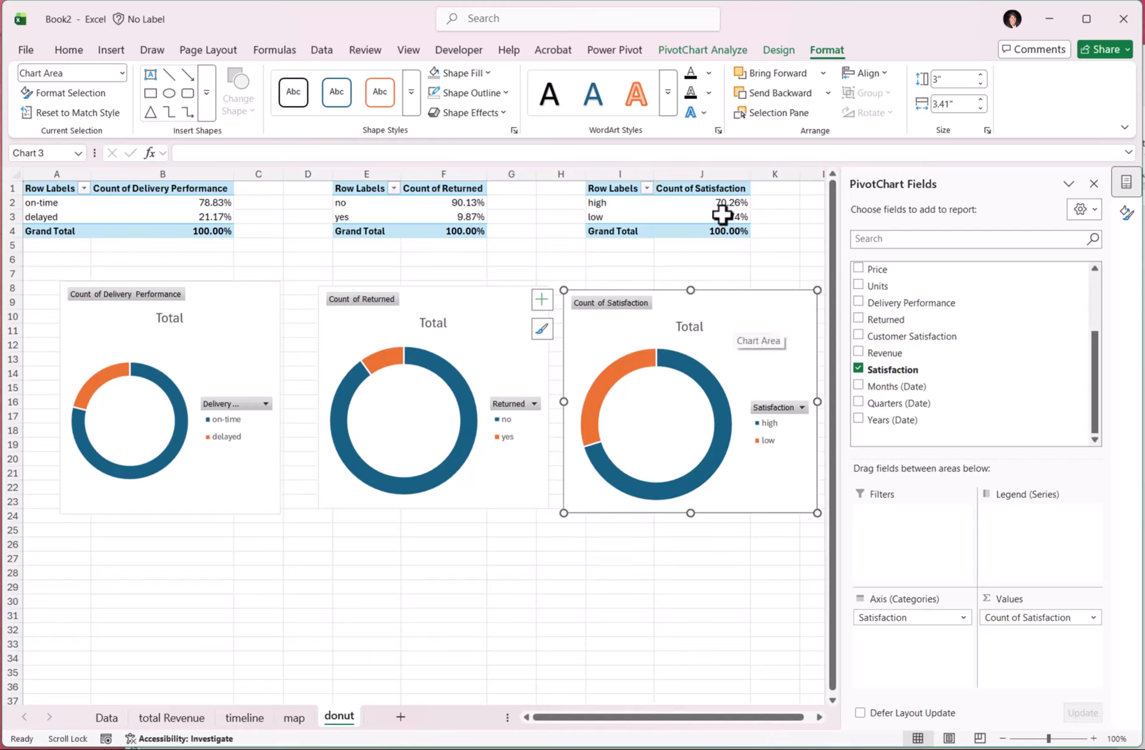
# Step: Reorder the Satisfaction PivotTable rows so that low comes above high
pyautogui.click(611, 219)
pyautogui.moveTo(615, 210); pyautogui.dragTo(617, 197)
pyautogui.moveTo(681, 384)
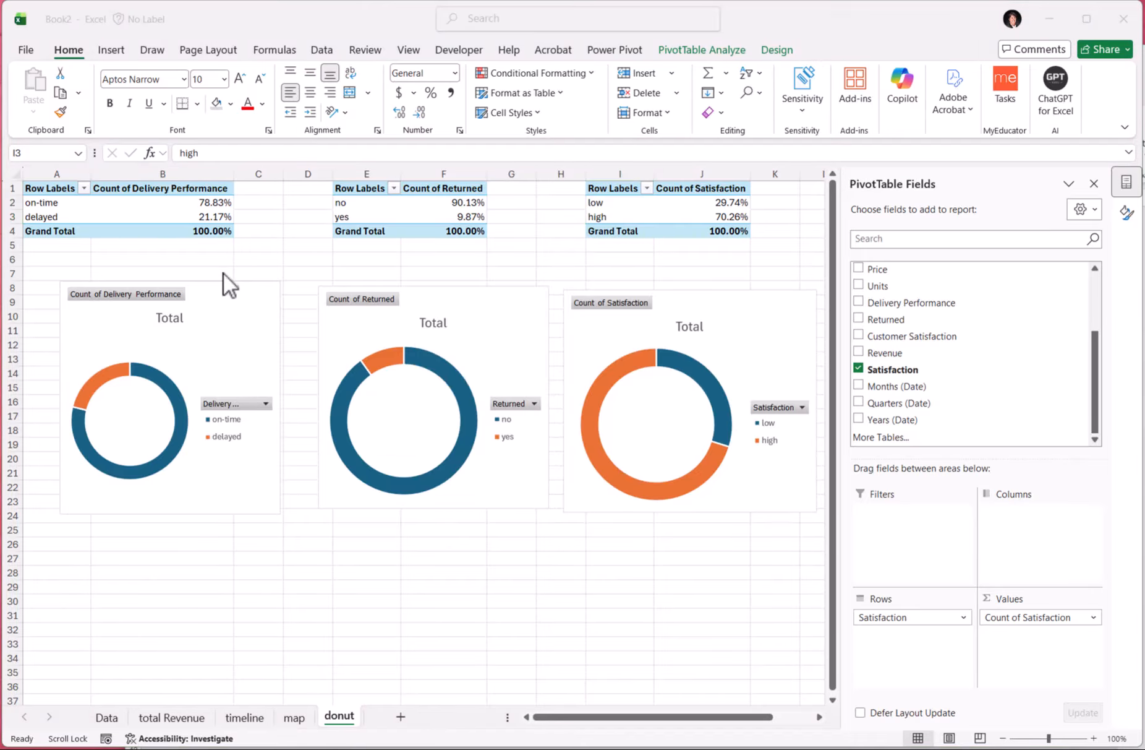
# Step: Hide all field buttons on the Delivery Performance doughnut chart and remove its legend and title
pyautogui.click(224, 318)
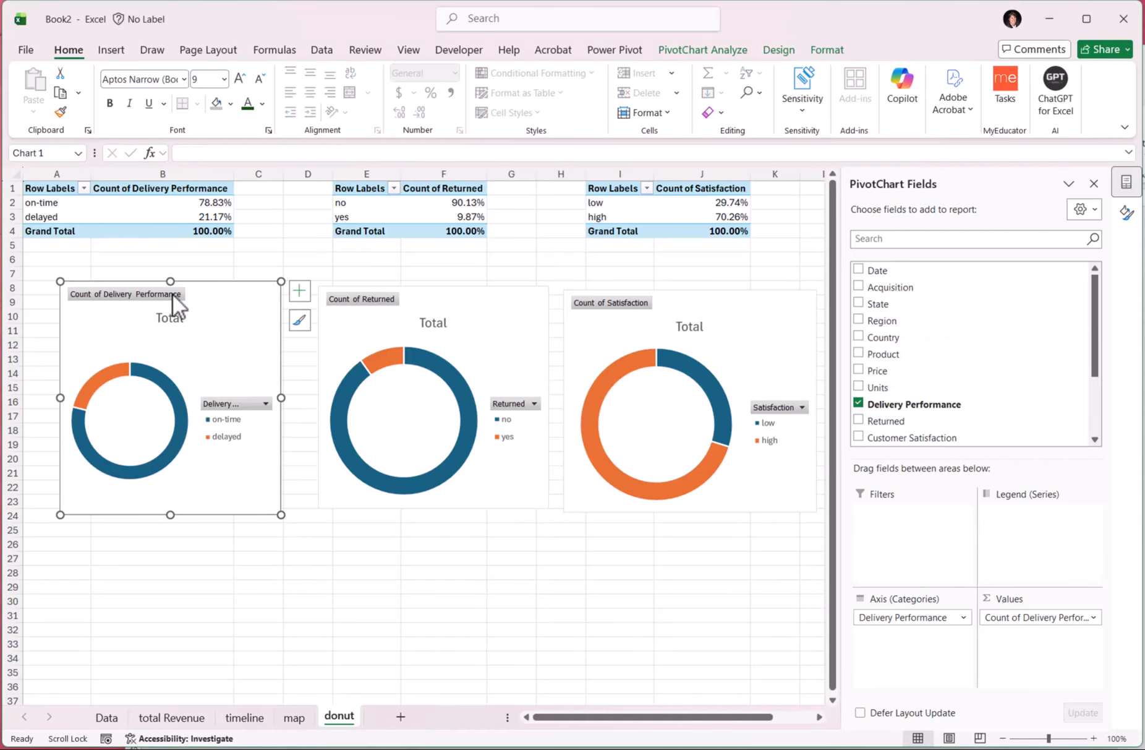
pyautogui.rightClick(155, 290)
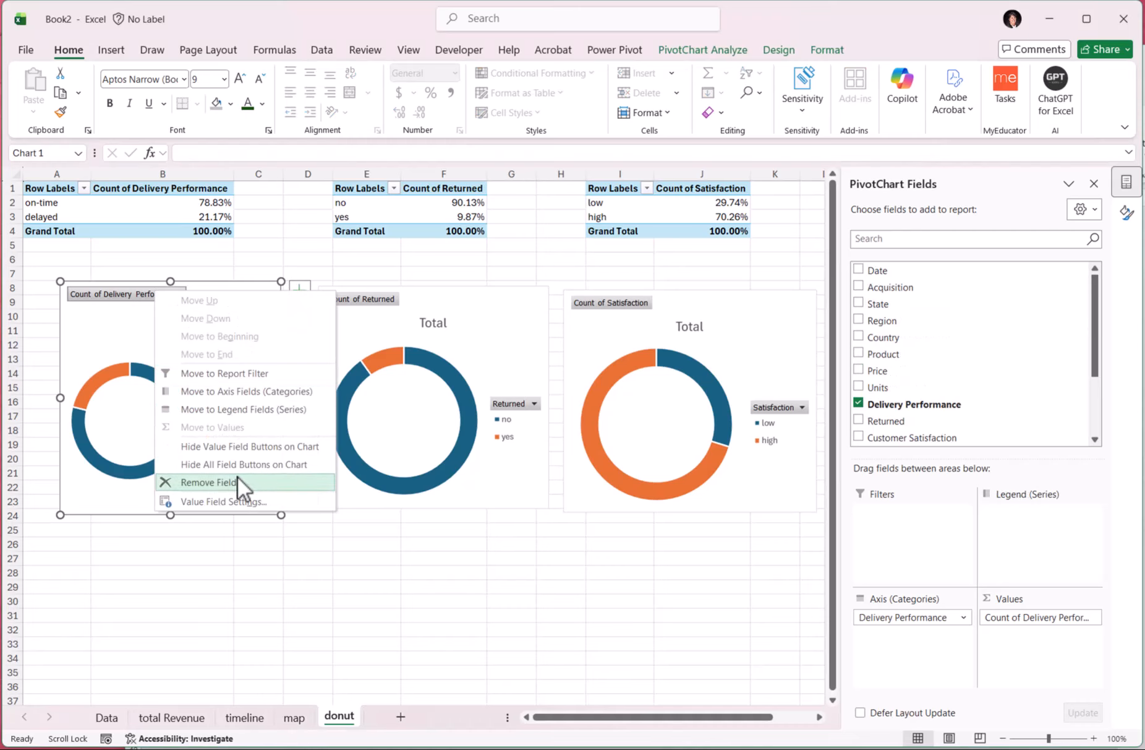
pyautogui.click(243, 460)
pyautogui.click(250, 405)
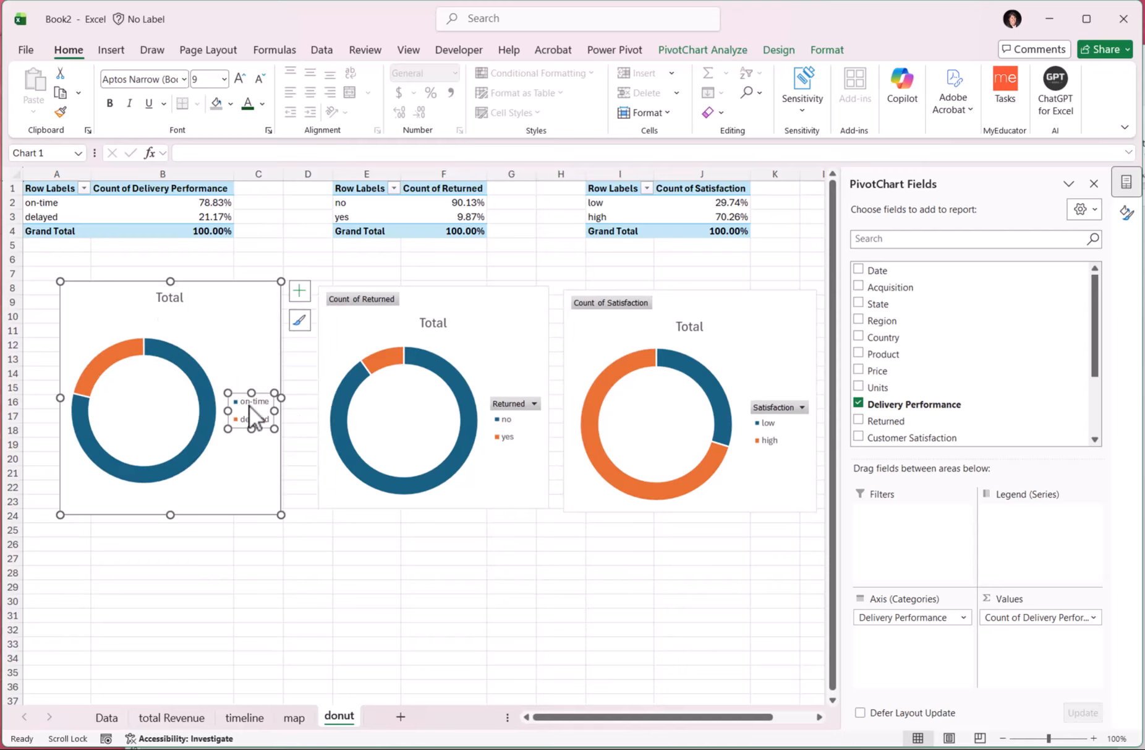
pyautogui.press('Delete')
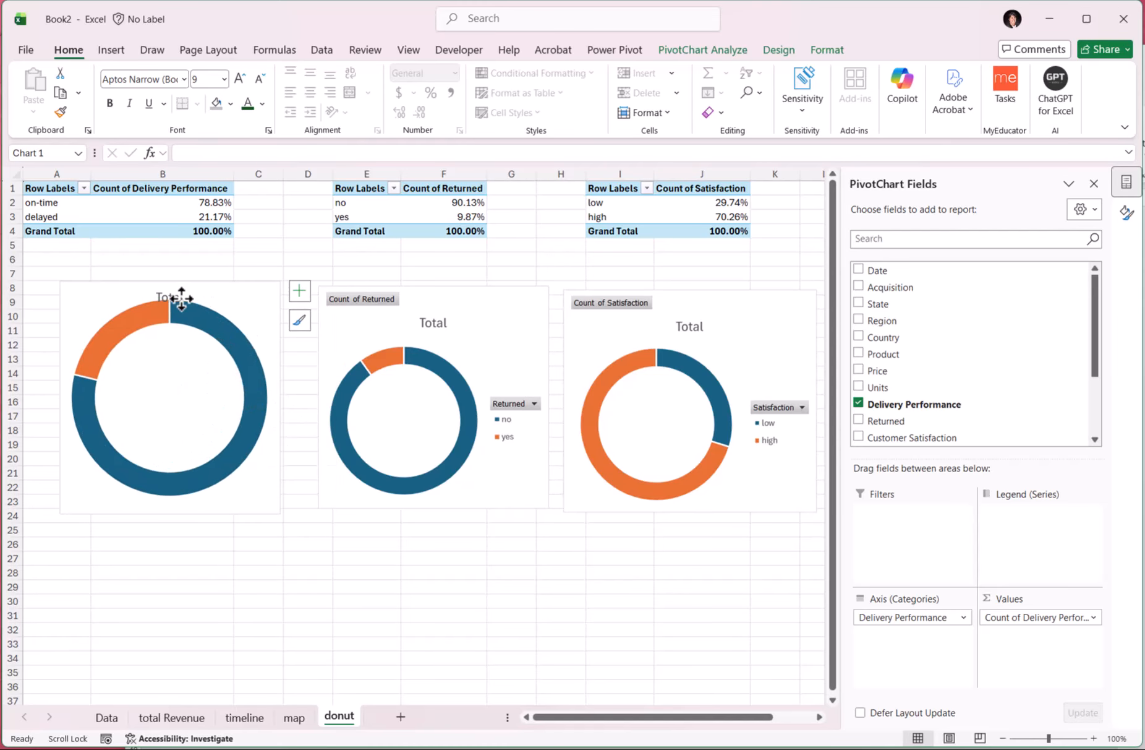
pyautogui.click(181, 299)
pyautogui.press('Delete')
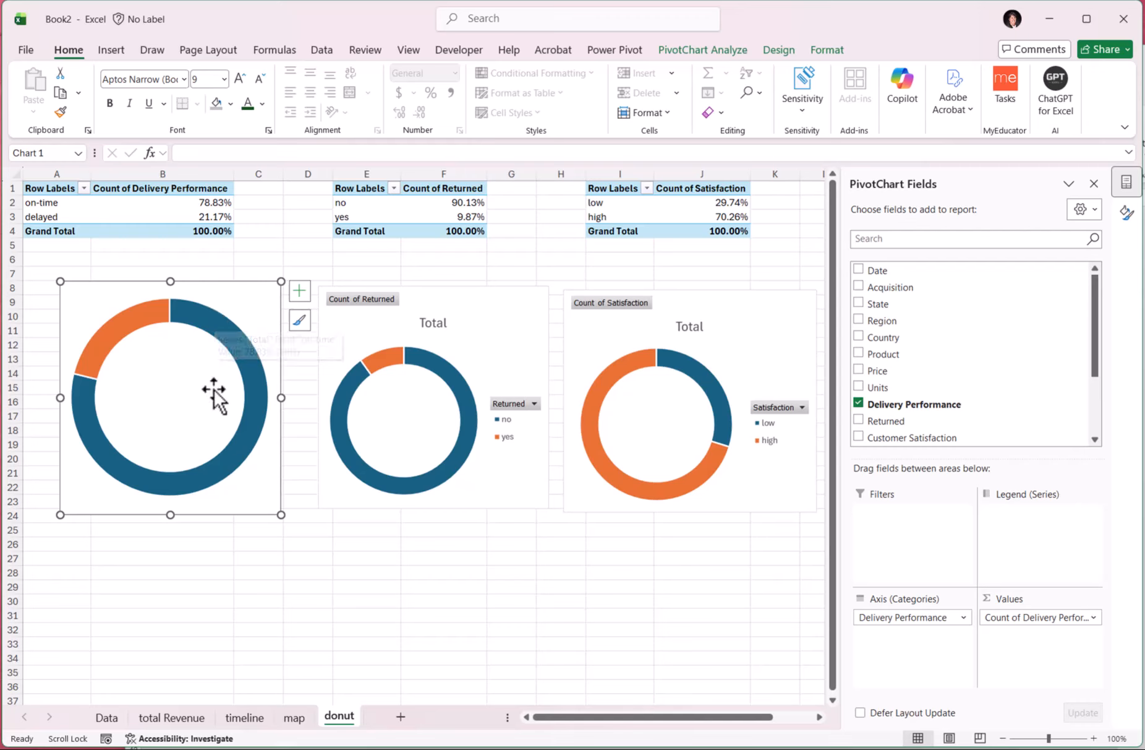
# Step: Fill the whole Delivery Performance doughnut series with solid dark green
pyautogui.rightClick(243, 357)
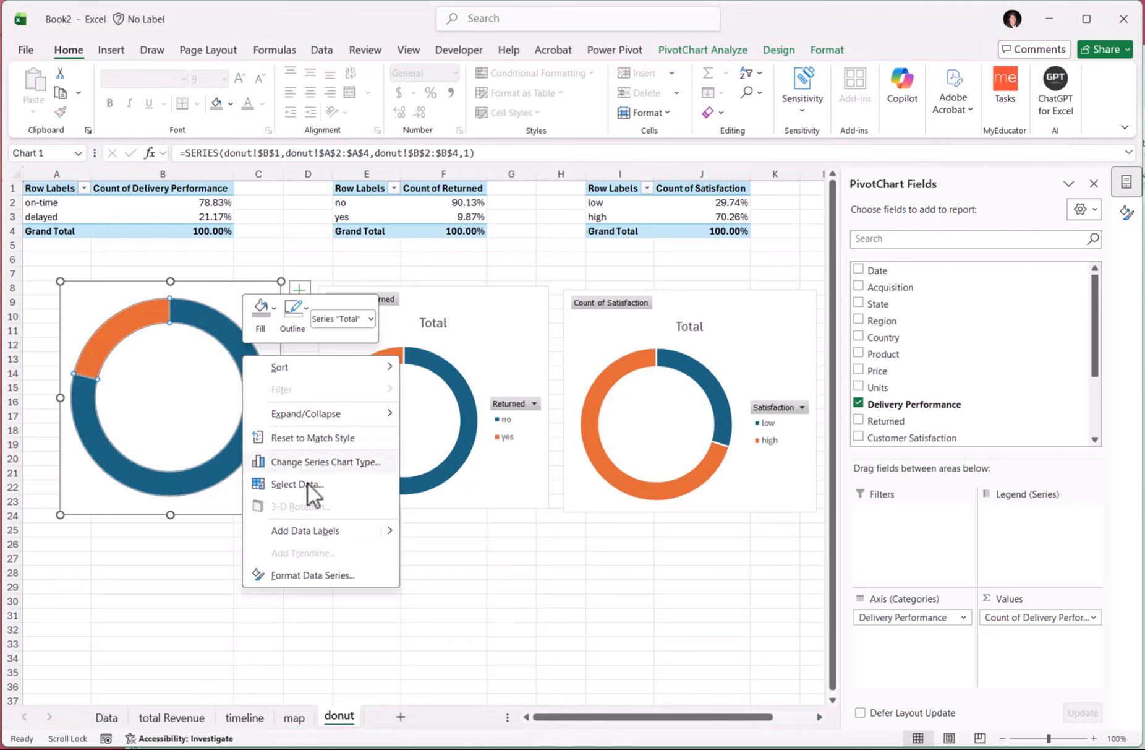
pyautogui.click(313, 575)
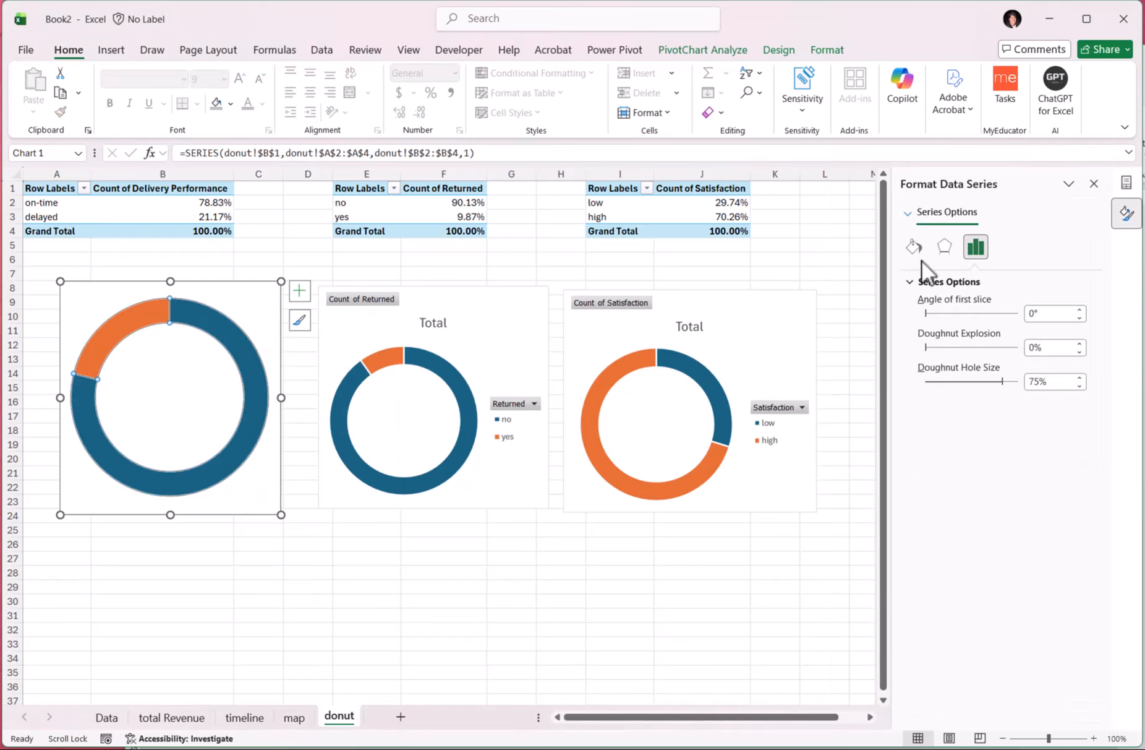
pyautogui.click(913, 247)
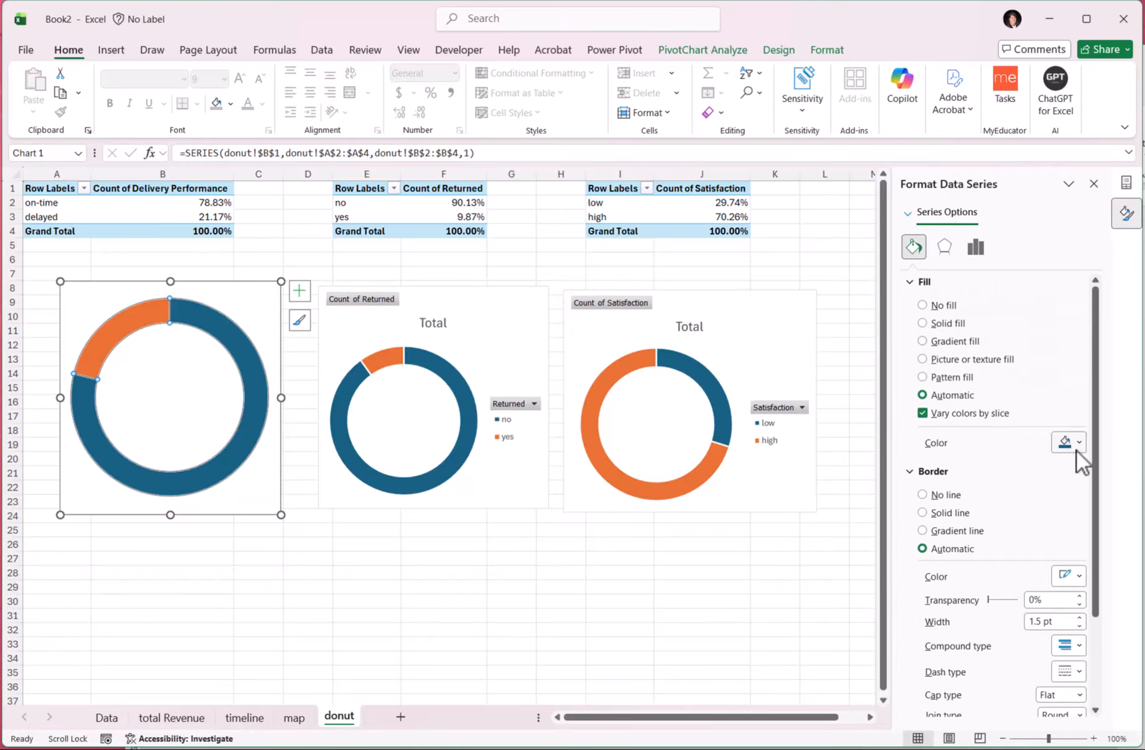
pyautogui.click(1080, 442)
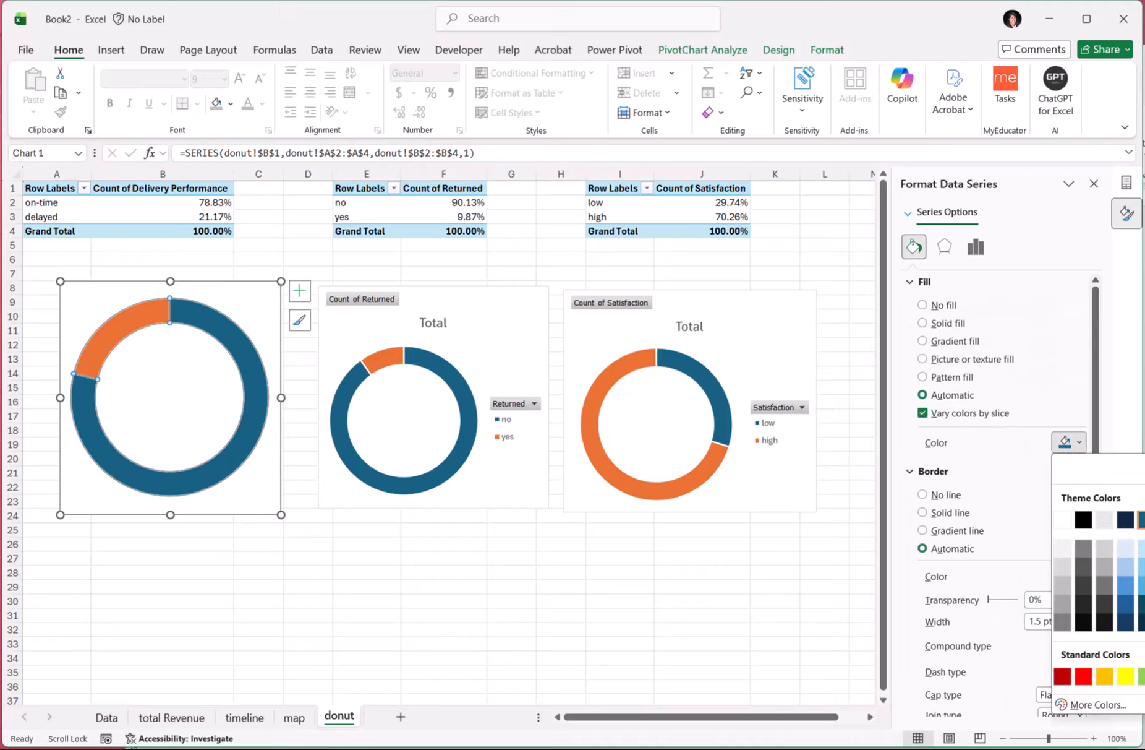
pyautogui.click(1144, 604)
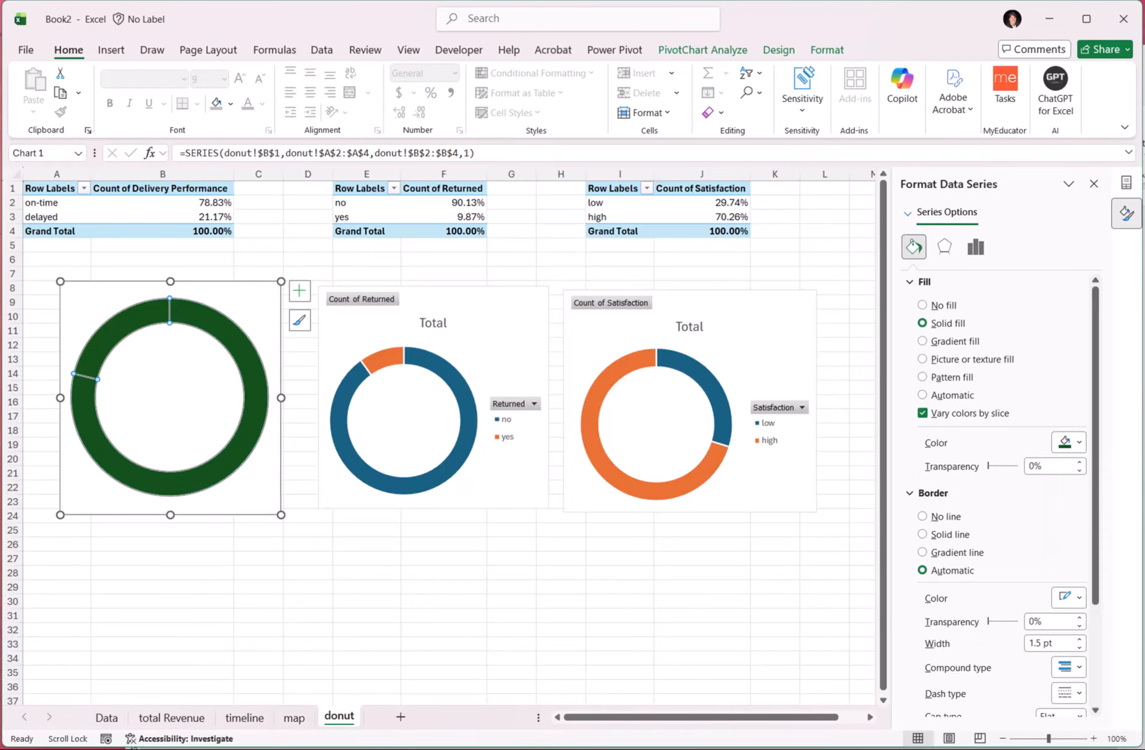
# Step: Set the delayed slice of the Delivery Performance doughnut to no fill with a solid line border
pyautogui.click(122, 323)
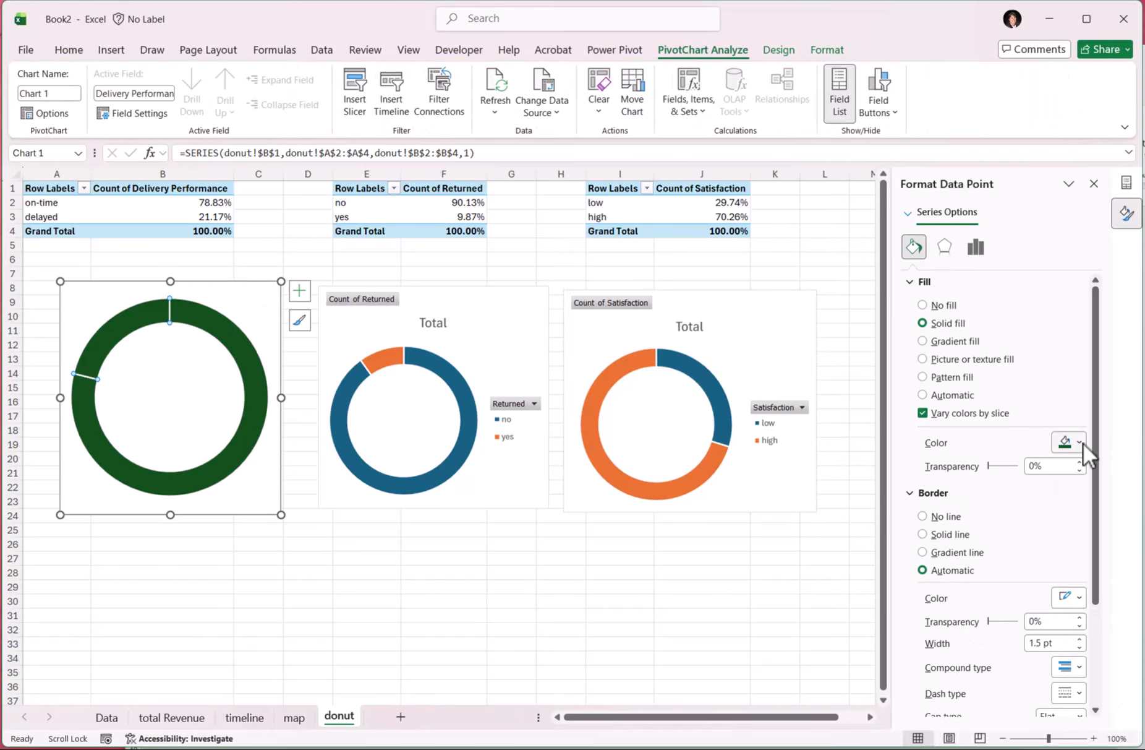
pyautogui.click(923, 305)
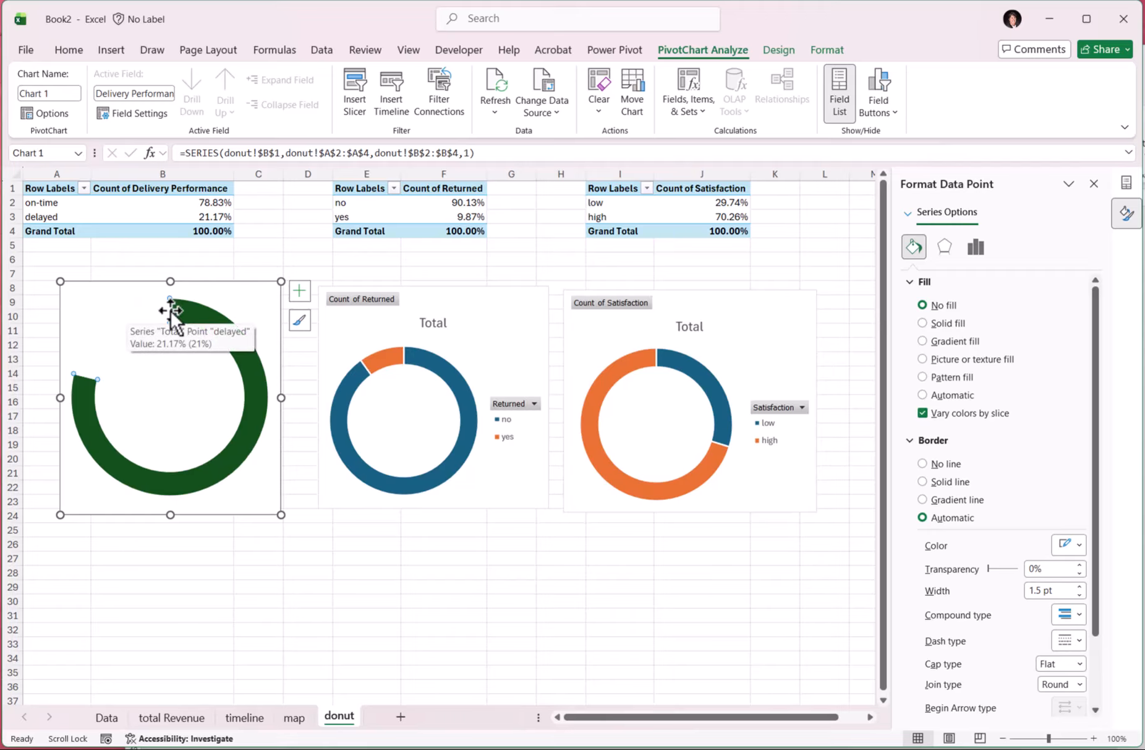
pyautogui.click(923, 481)
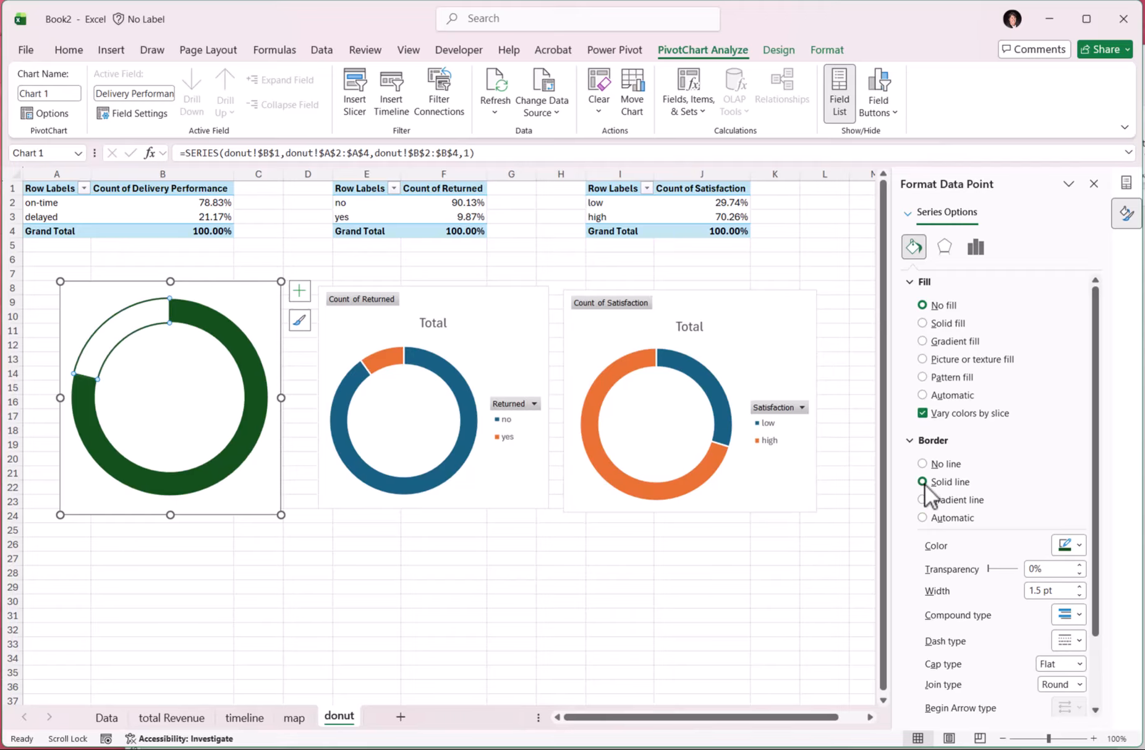
# Step: Apply a solid line border to the entire Delivery Performance doughnut series
pyautogui.click(235, 463)
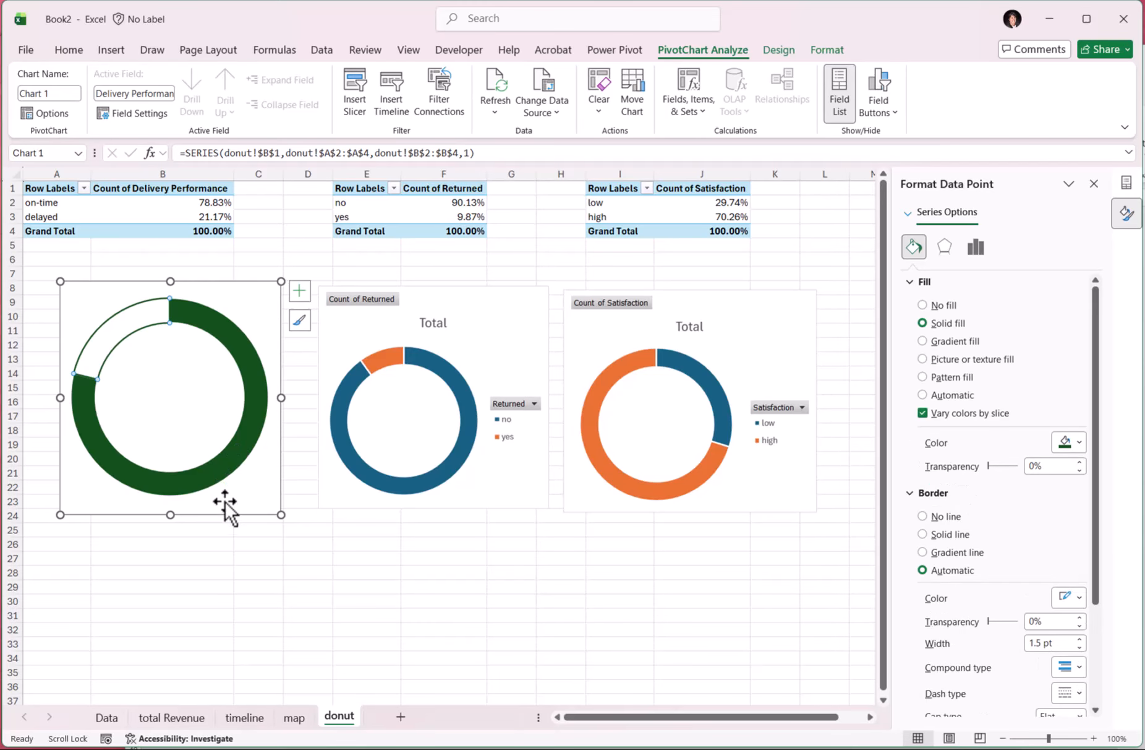
pyautogui.click(232, 303)
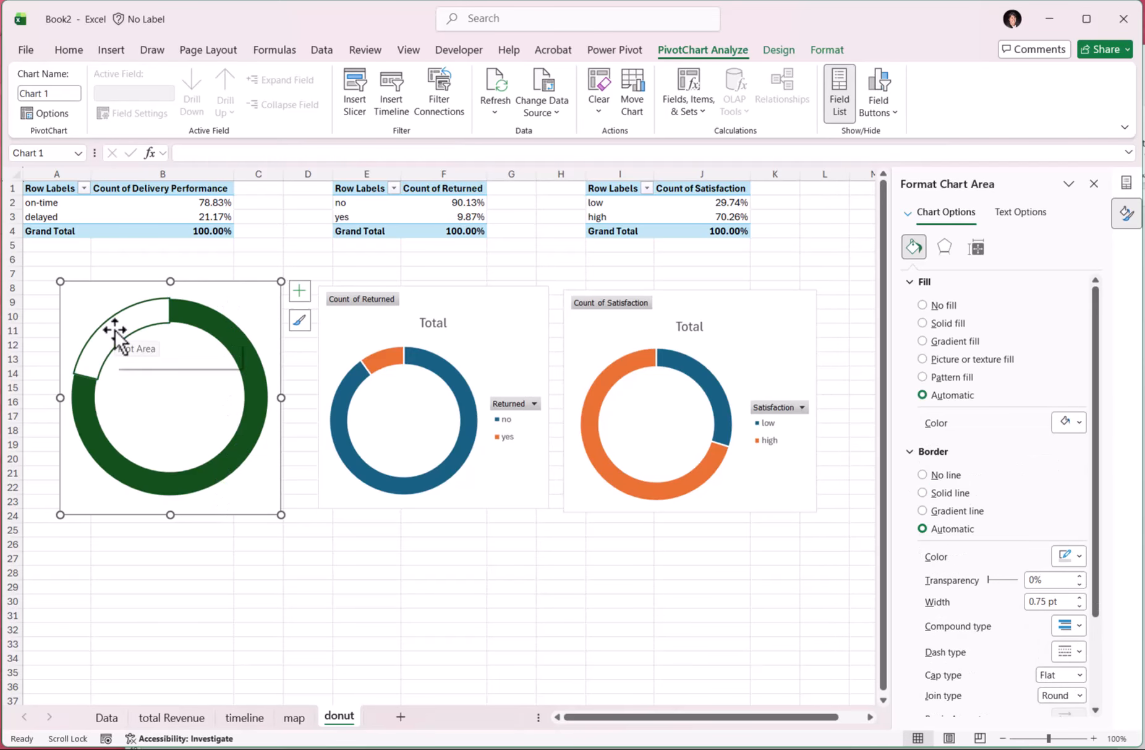
pyautogui.click(216, 327)
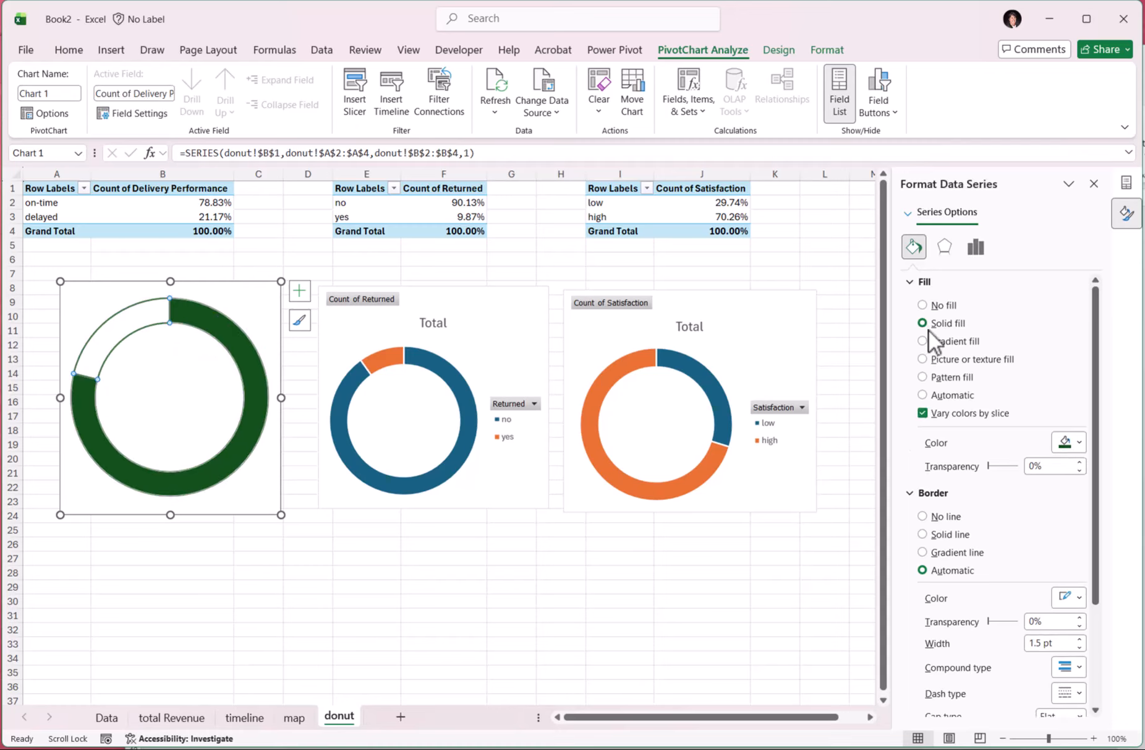
pyautogui.click(924, 534)
pyautogui.click(224, 542)
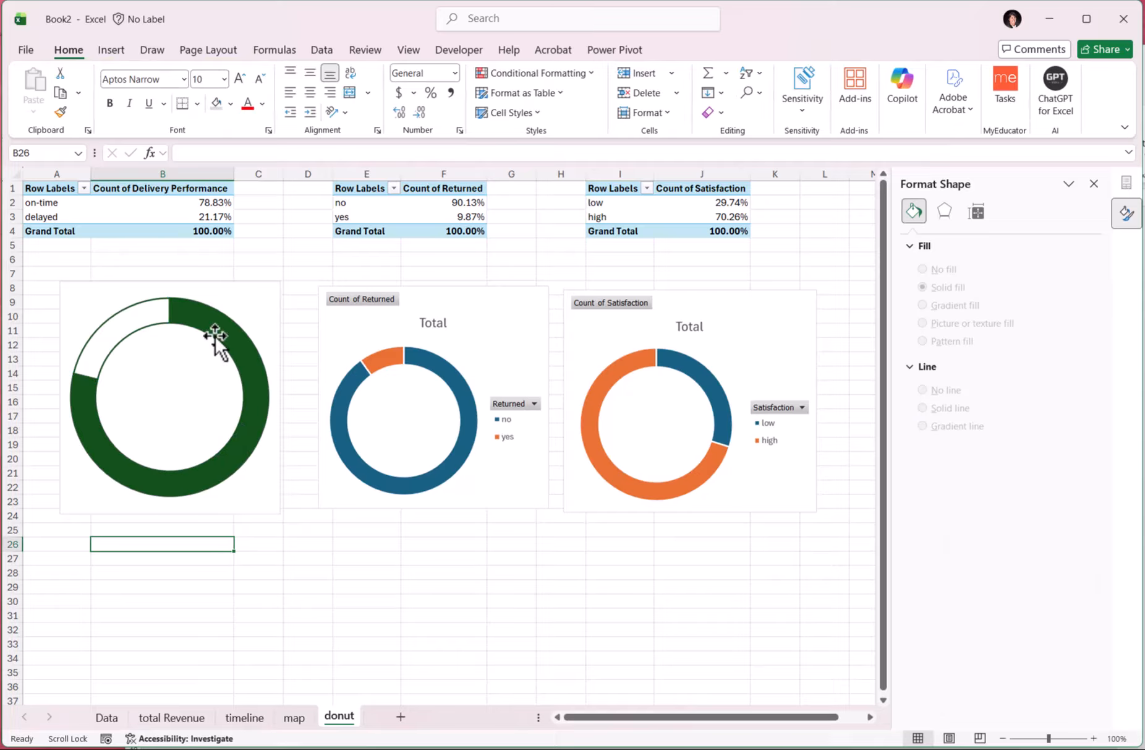
# Step: Set the Delivery Performance chart area to no border line and no fill
pyautogui.click(237, 303)
pyautogui.click(234, 289)
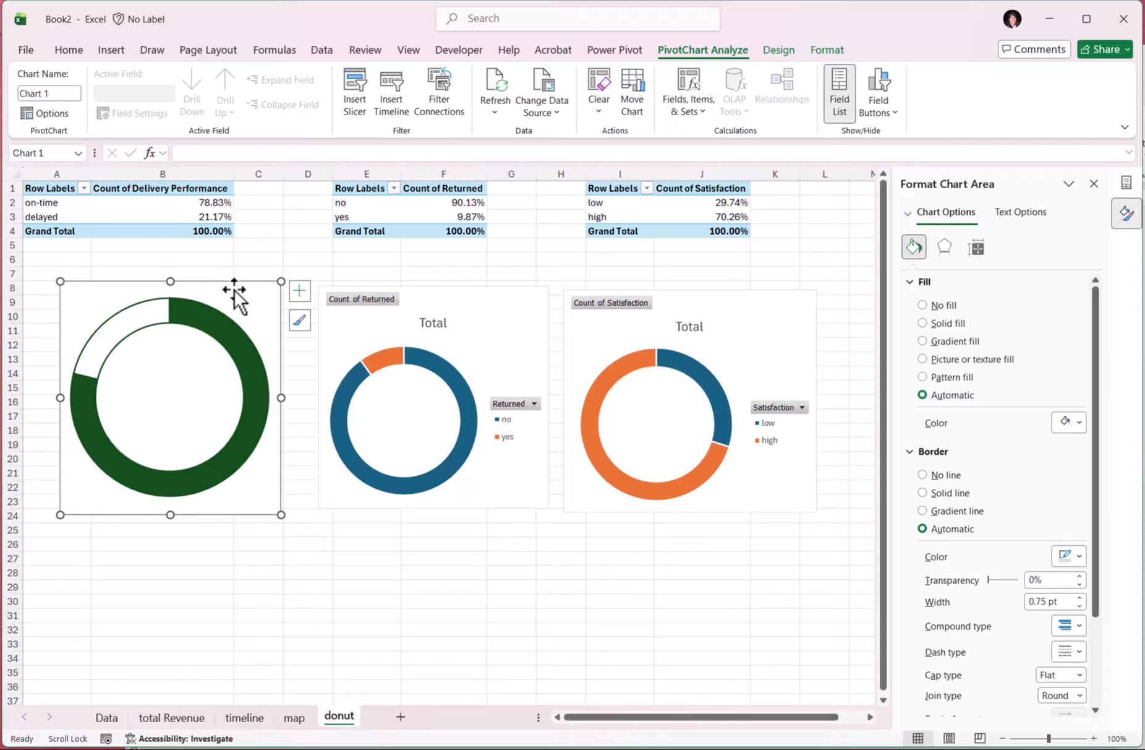
pyautogui.click(926, 476)
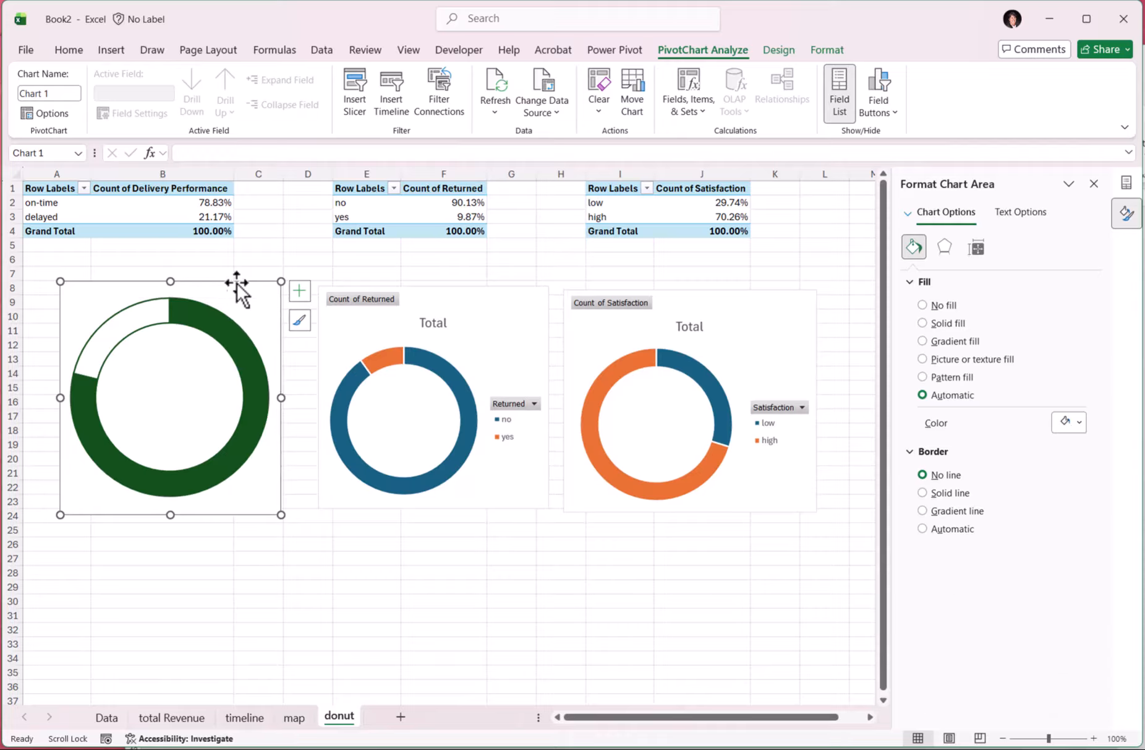
pyautogui.click(923, 306)
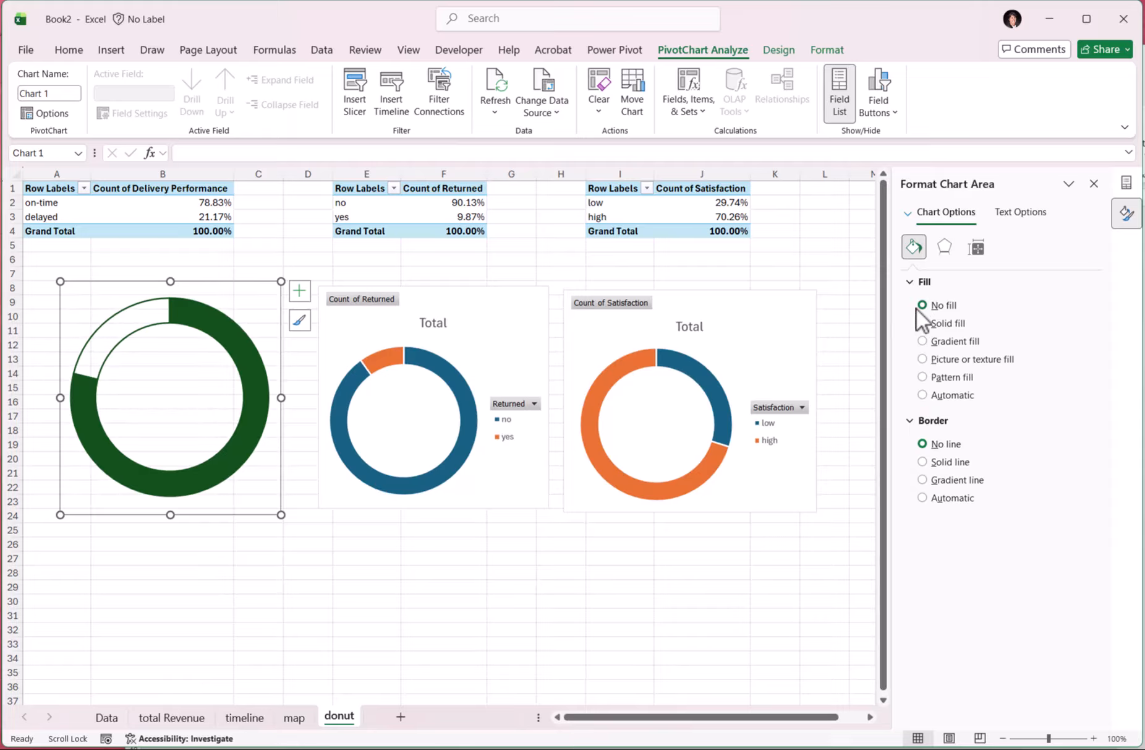
pyautogui.click(199, 561)
pyautogui.click(204, 413)
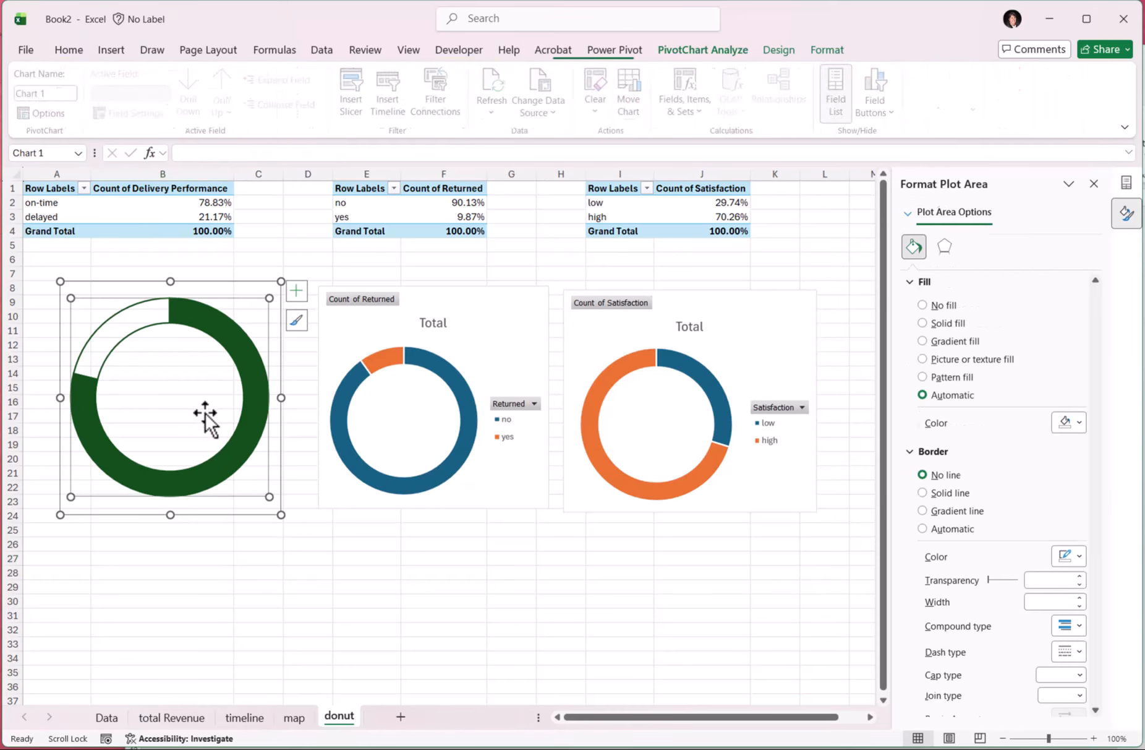
# Step: Save the formatted Delivery Performance chart as a chart template named Cust_Success_Donut
pyautogui.click(217, 290)
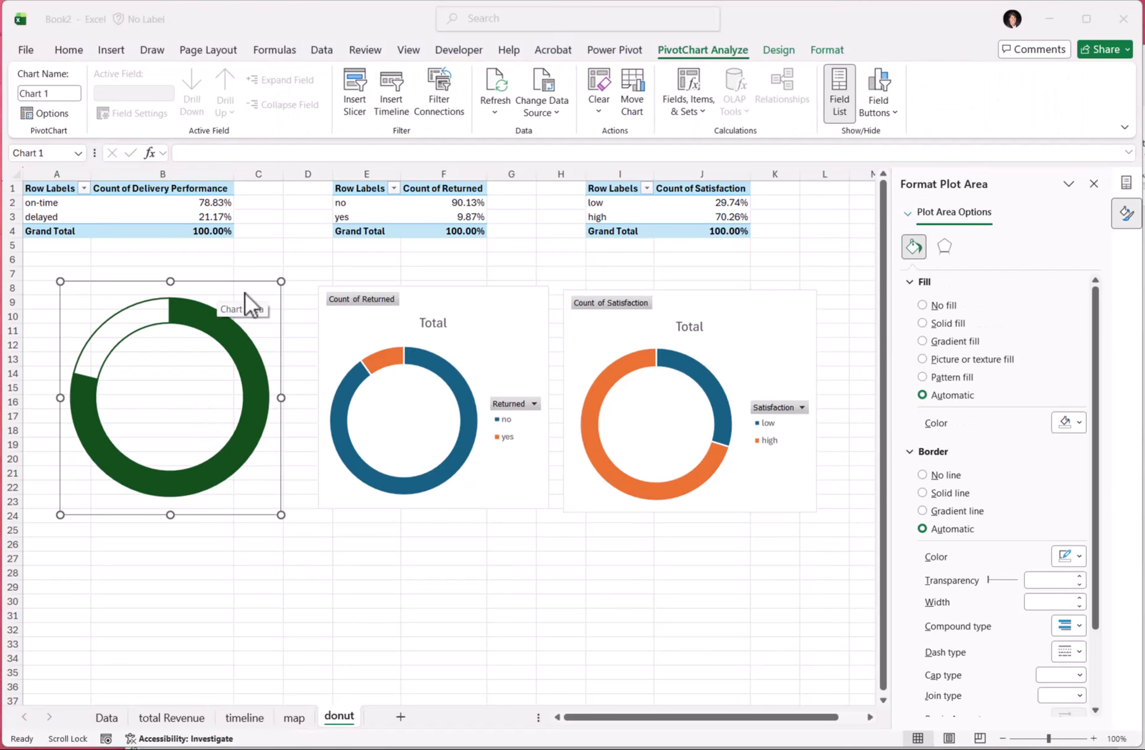
pyautogui.rightClick(245, 292)
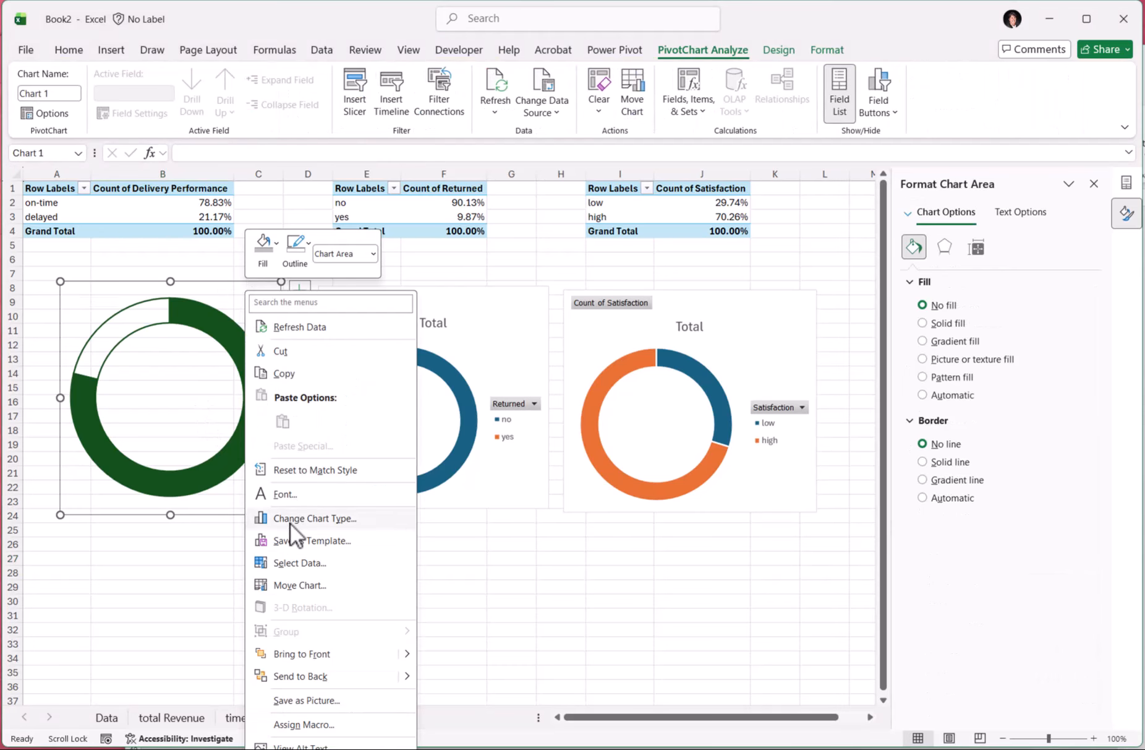
pyautogui.click(295, 540)
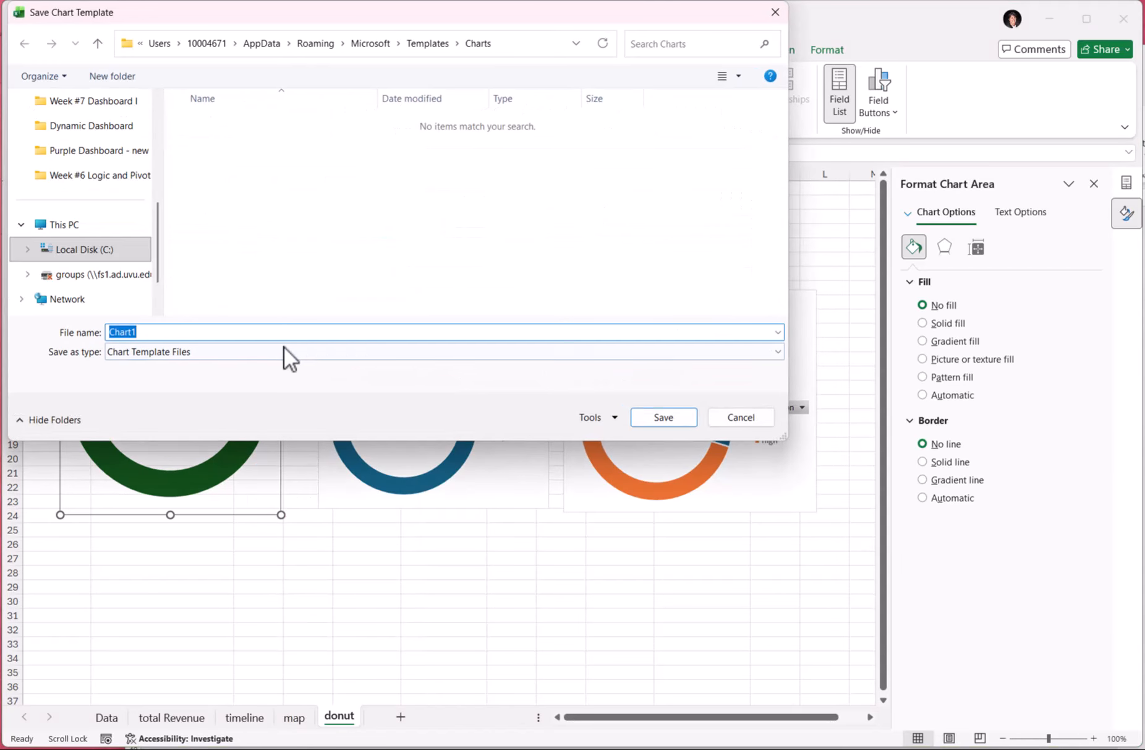
pyautogui.write('Cust')
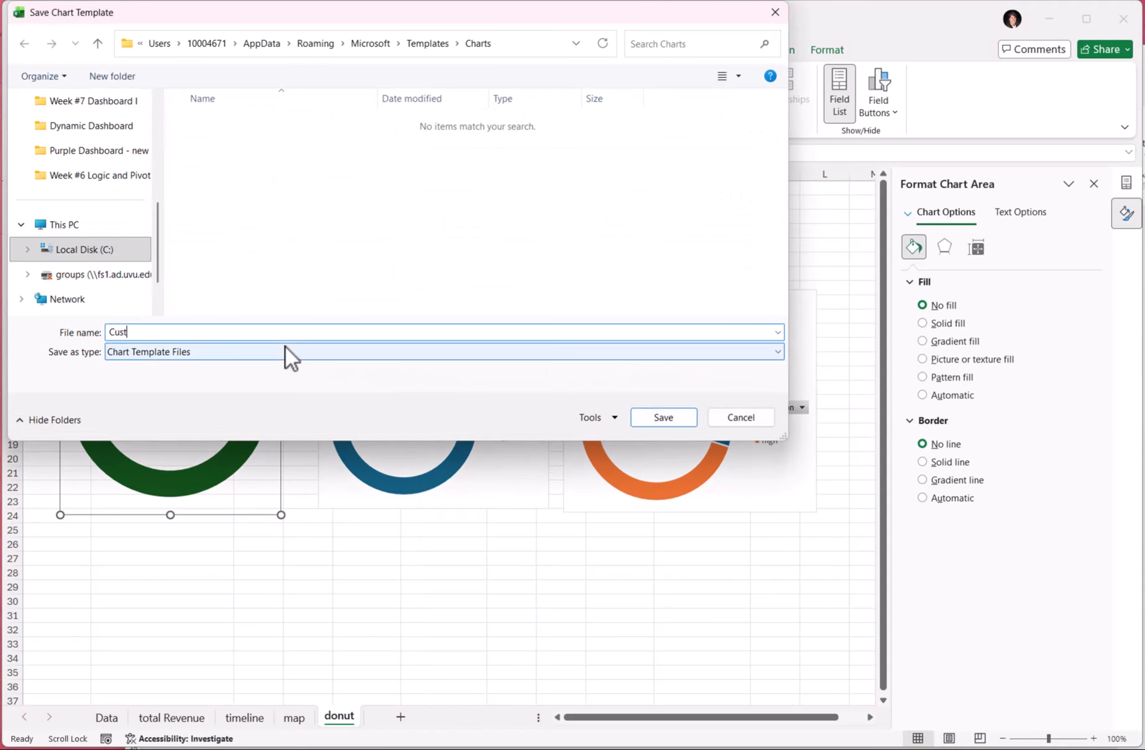
pyautogui.write('_Success_Donut')
pyautogui.press('Return')
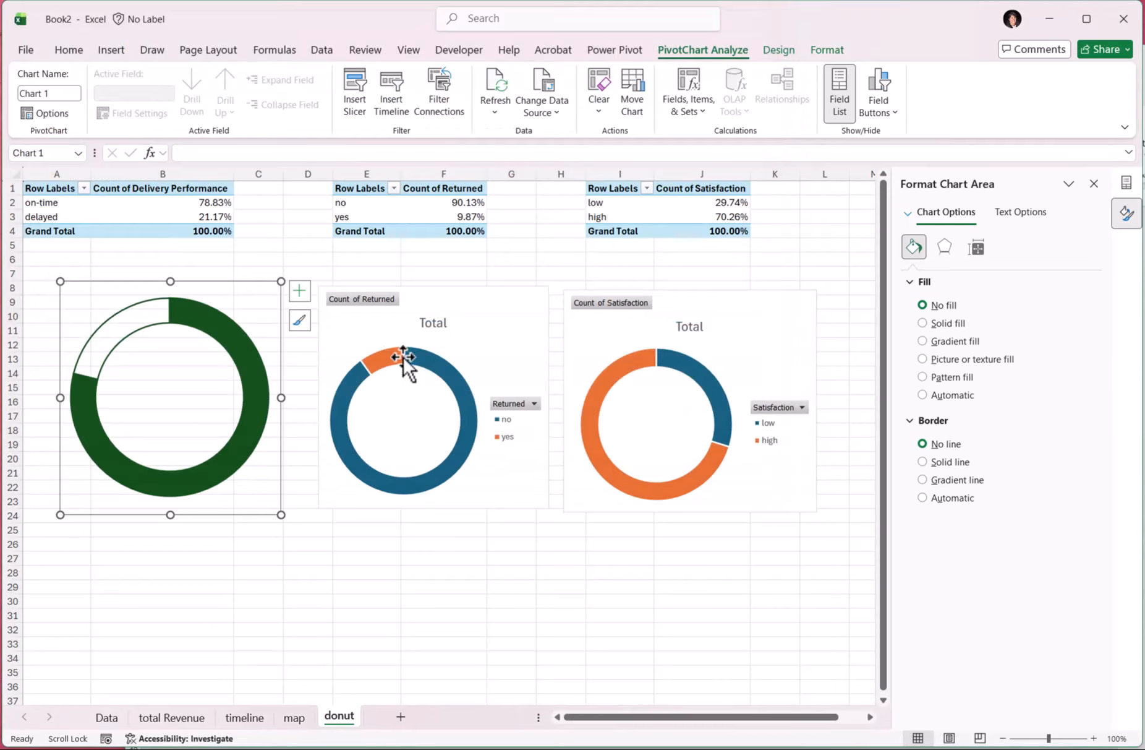
# Step: Change the Returned chart's type to the saved Cust_Success_Donut template
pyautogui.click(501, 326)
pyautogui.rightClick(501, 331)
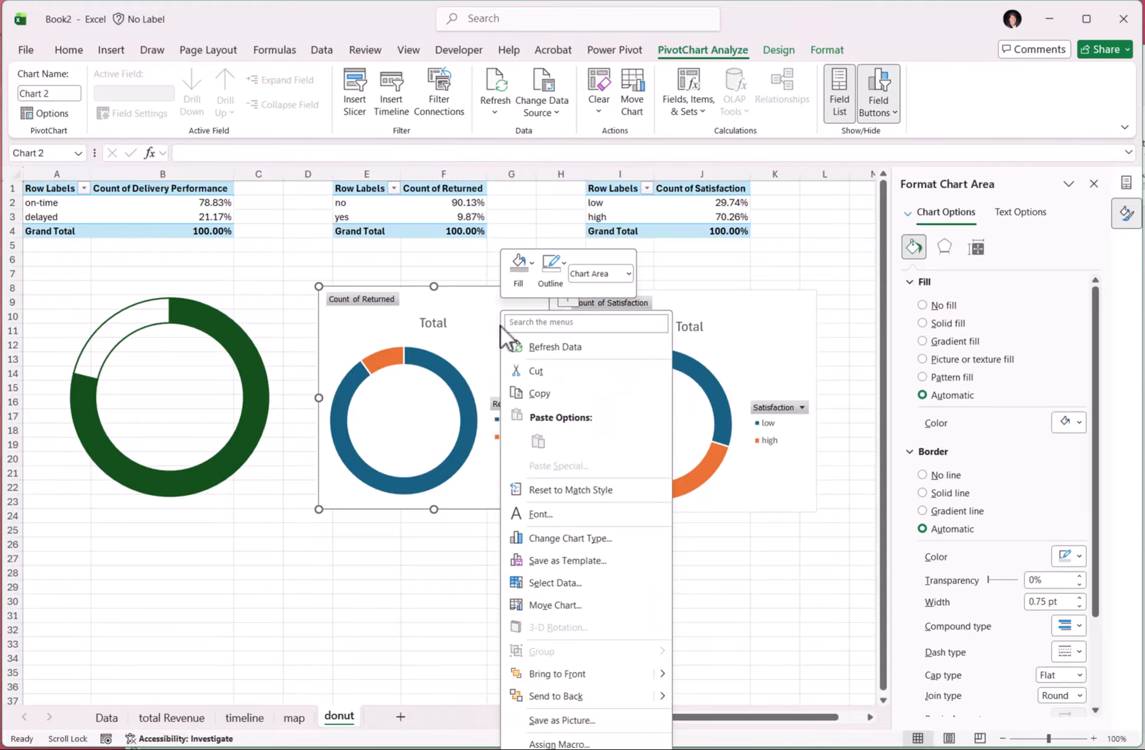
pyautogui.click(561, 539)
pyautogui.click(392, 228)
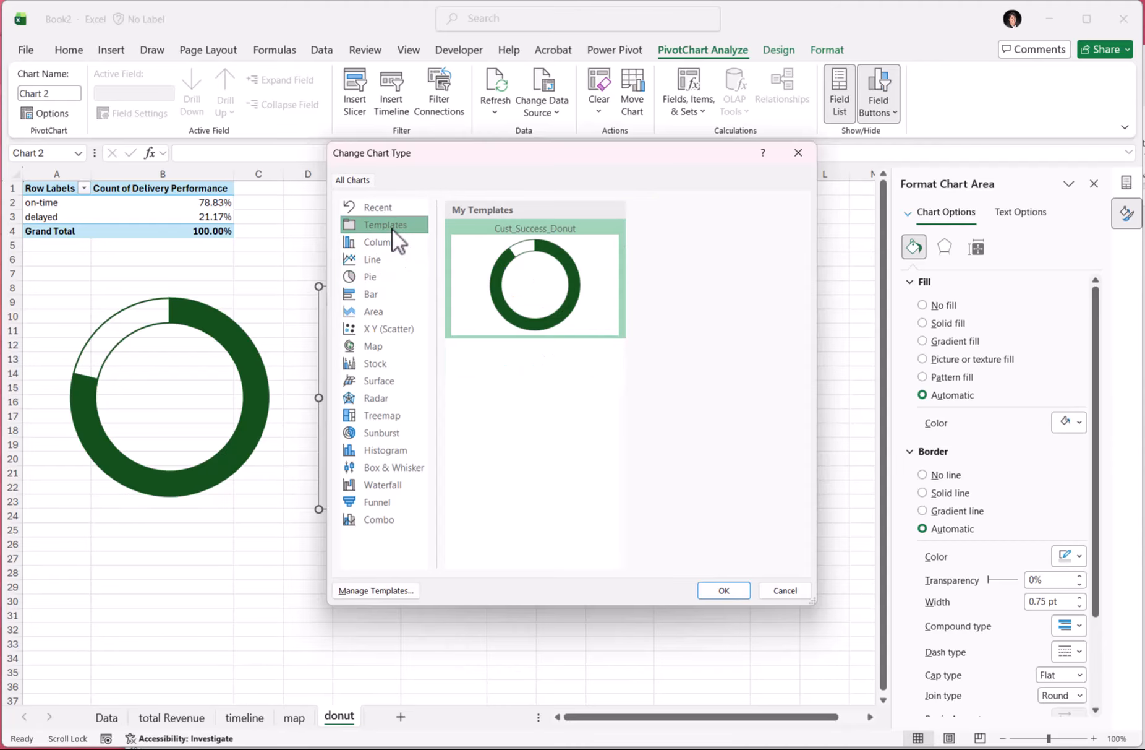
pyautogui.click(714, 589)
# Step: Apply the Cust_Success_Donut template to the Satisfaction chart as its chart type
pyautogui.click(739, 332)
pyautogui.rightClick(741, 314)
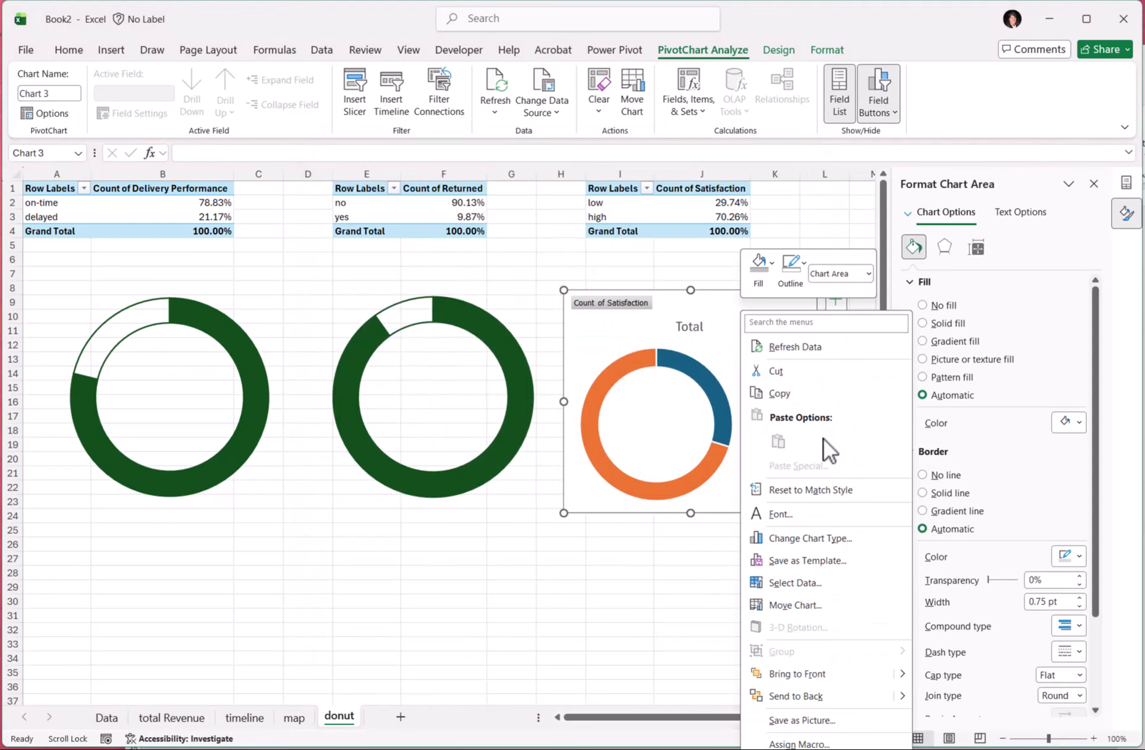
pyautogui.click(817, 539)
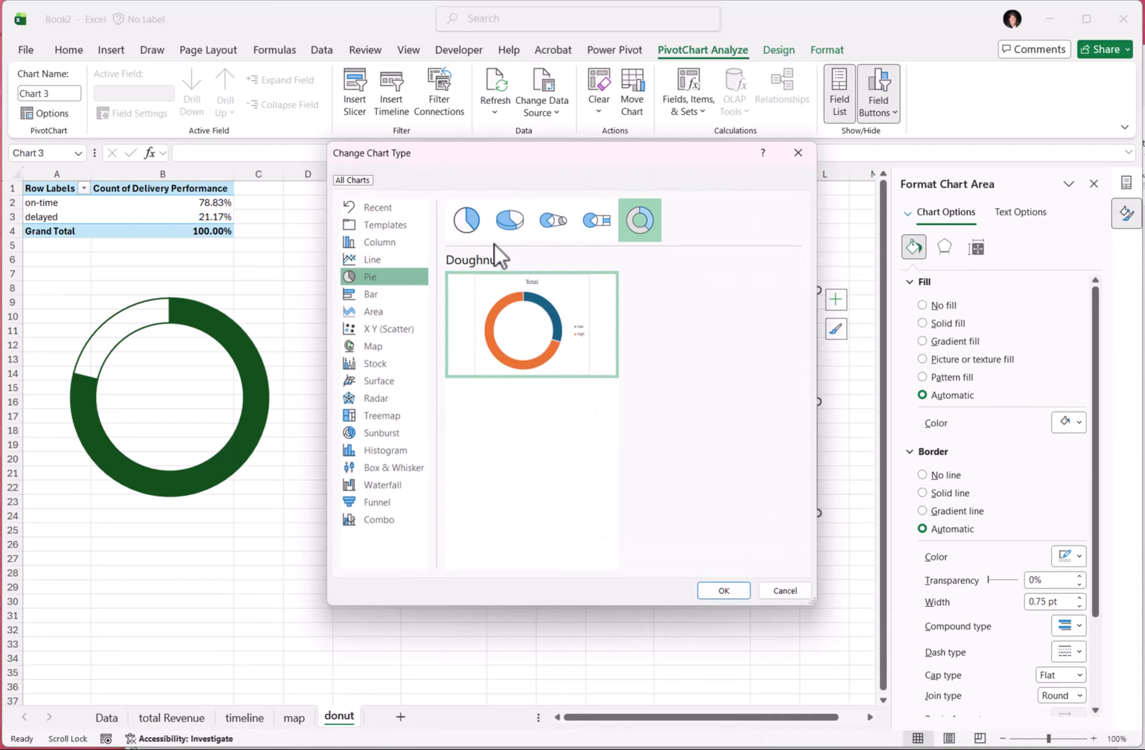
pyautogui.click(402, 226)
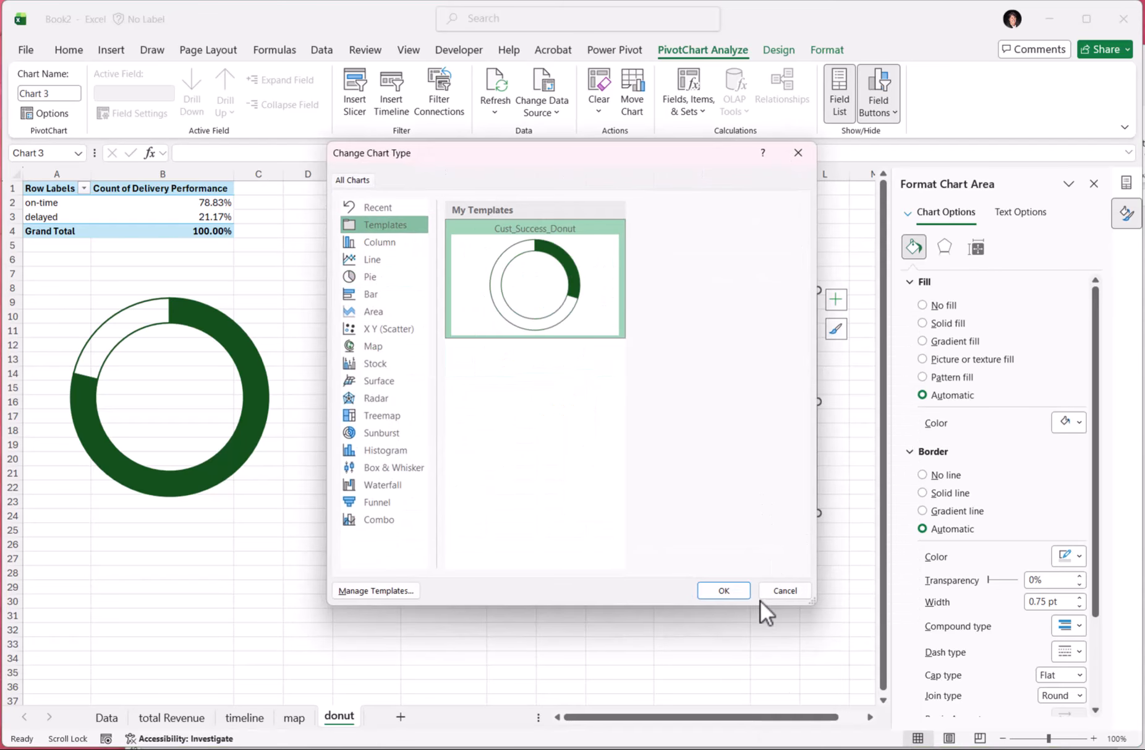
pyautogui.click(723, 590)
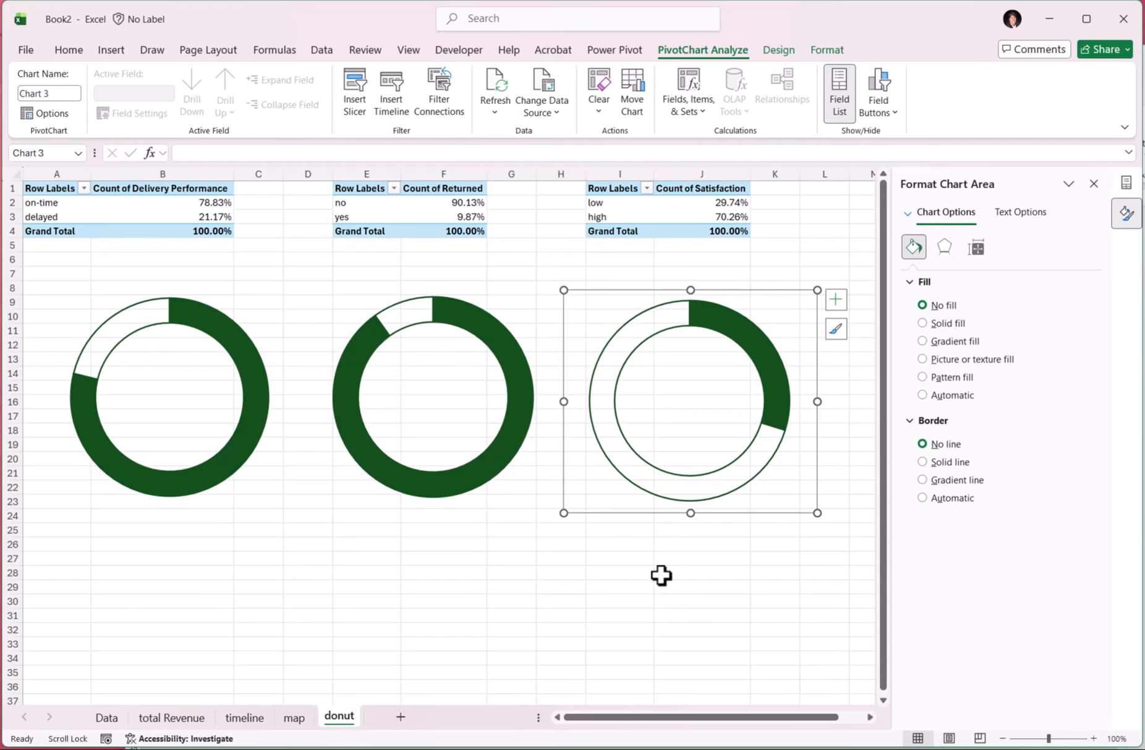
pyautogui.click(539, 616)
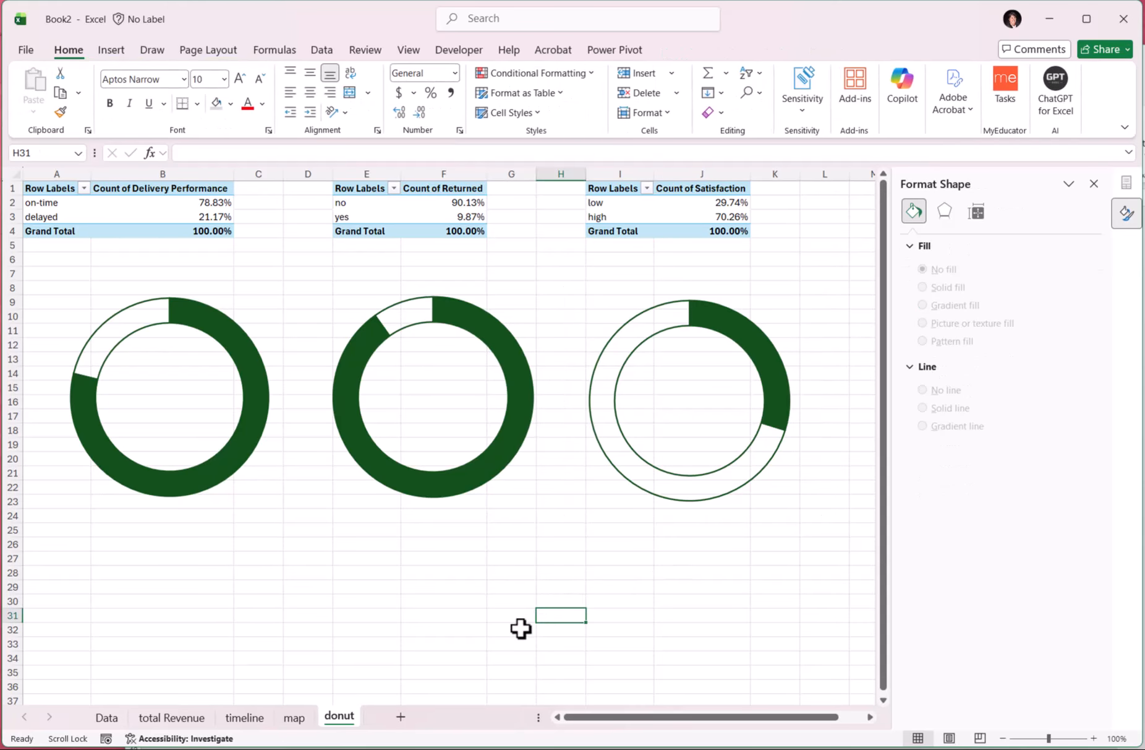
# Step: Add a new worksheet after the donut sheet and name it waterfall
pyautogui.doubleClick(401, 716)
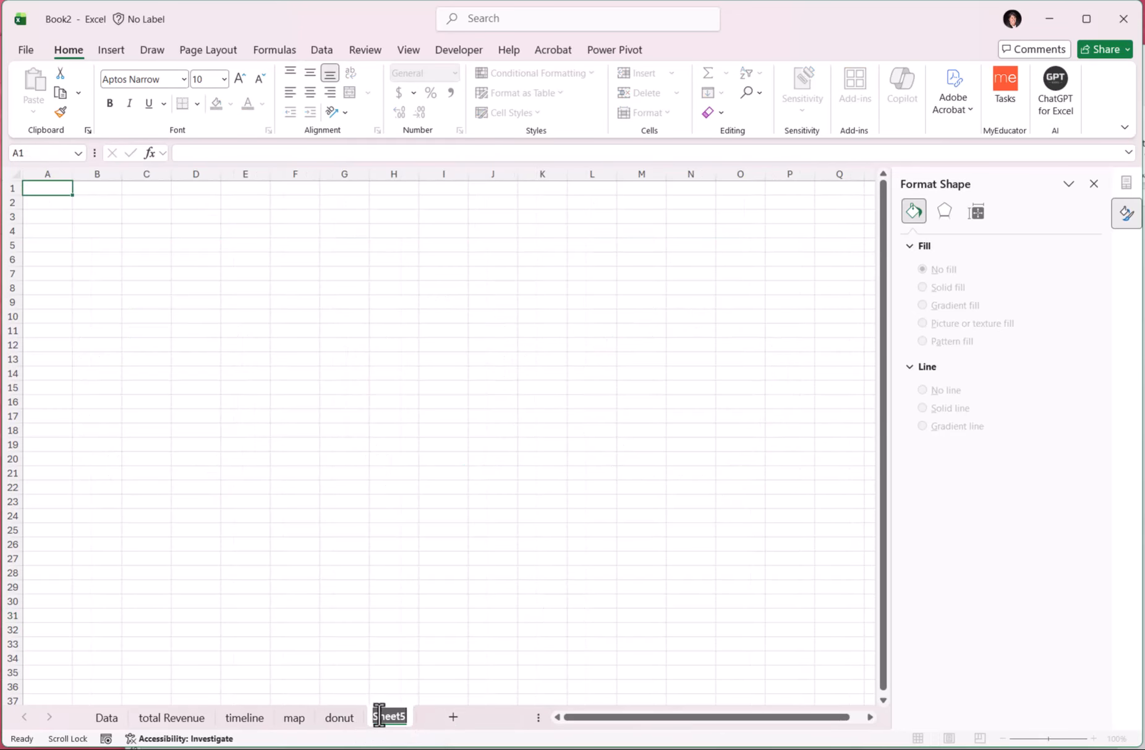
pyautogui.write('va')
pyautogui.click(114, 50)
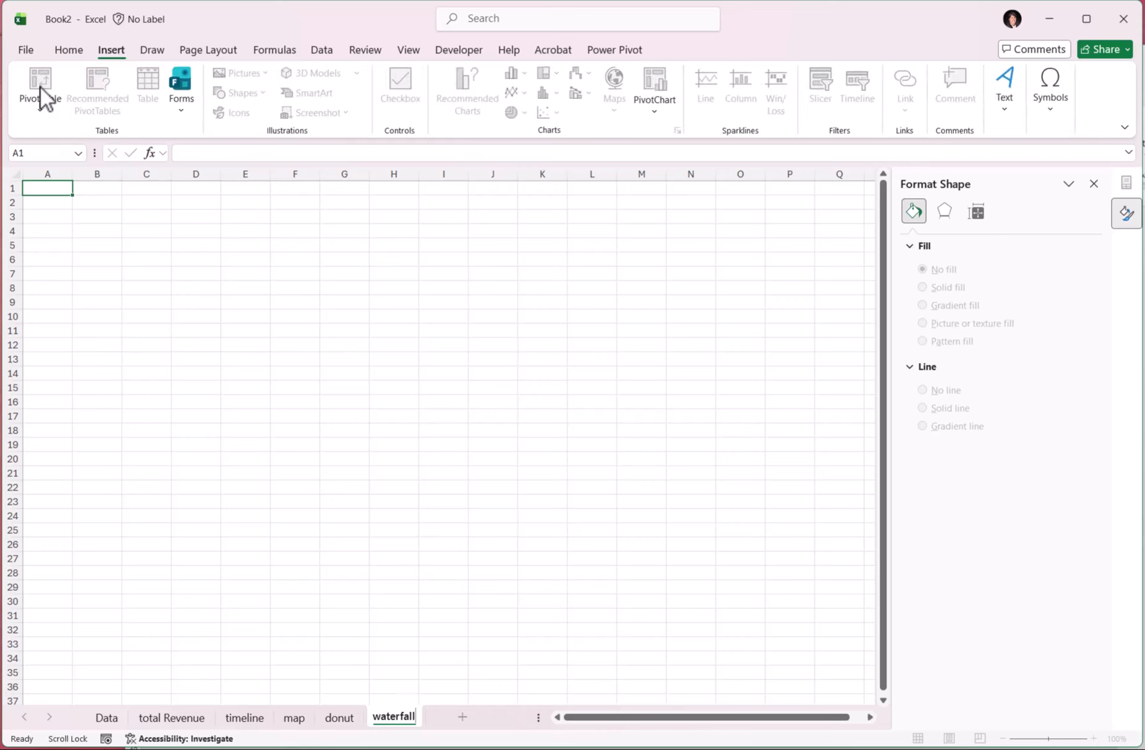
# Step: Insert a PivotTable from Data at cell C5 of the waterfall sheet, with Acquisition as its rows
pyautogui.click(146, 245)
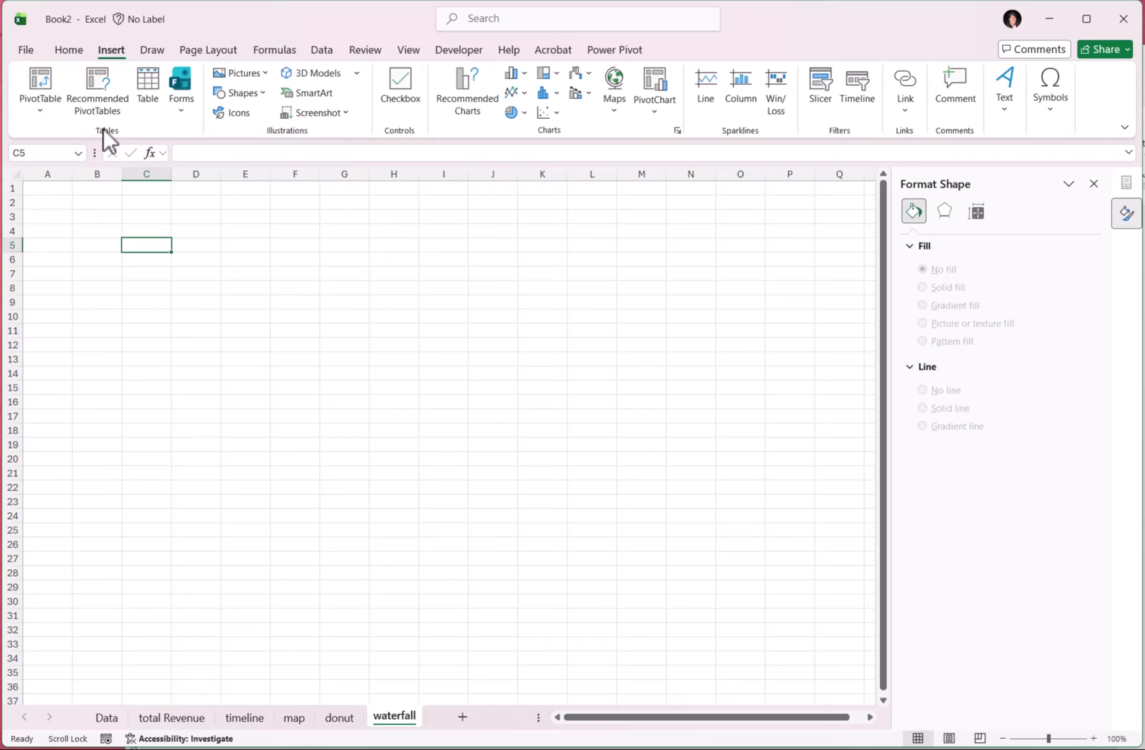
pyautogui.click(40, 81)
pyautogui.write('Sales')
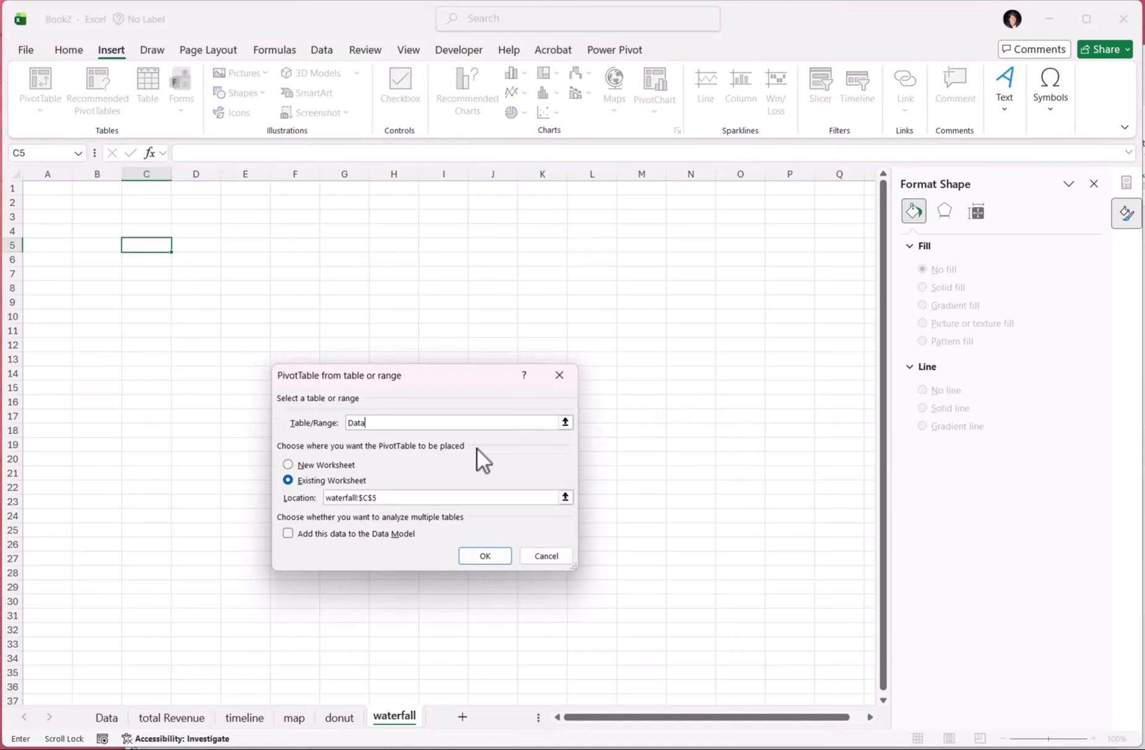
pyautogui.press('Return')
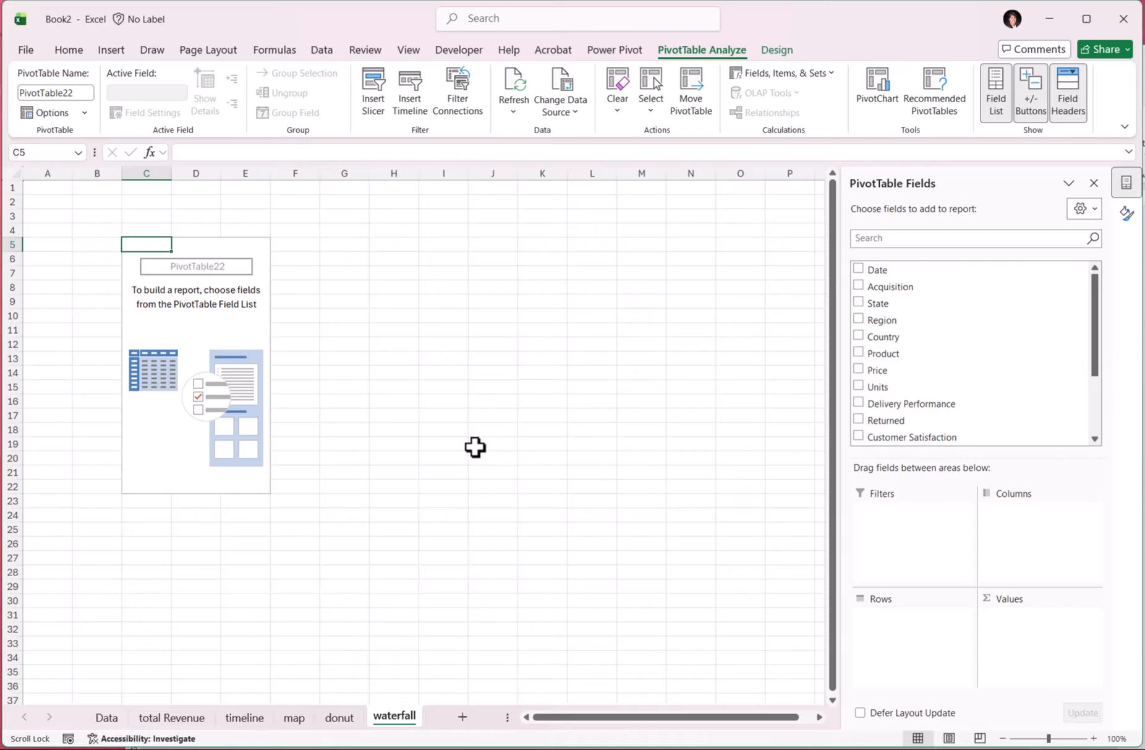
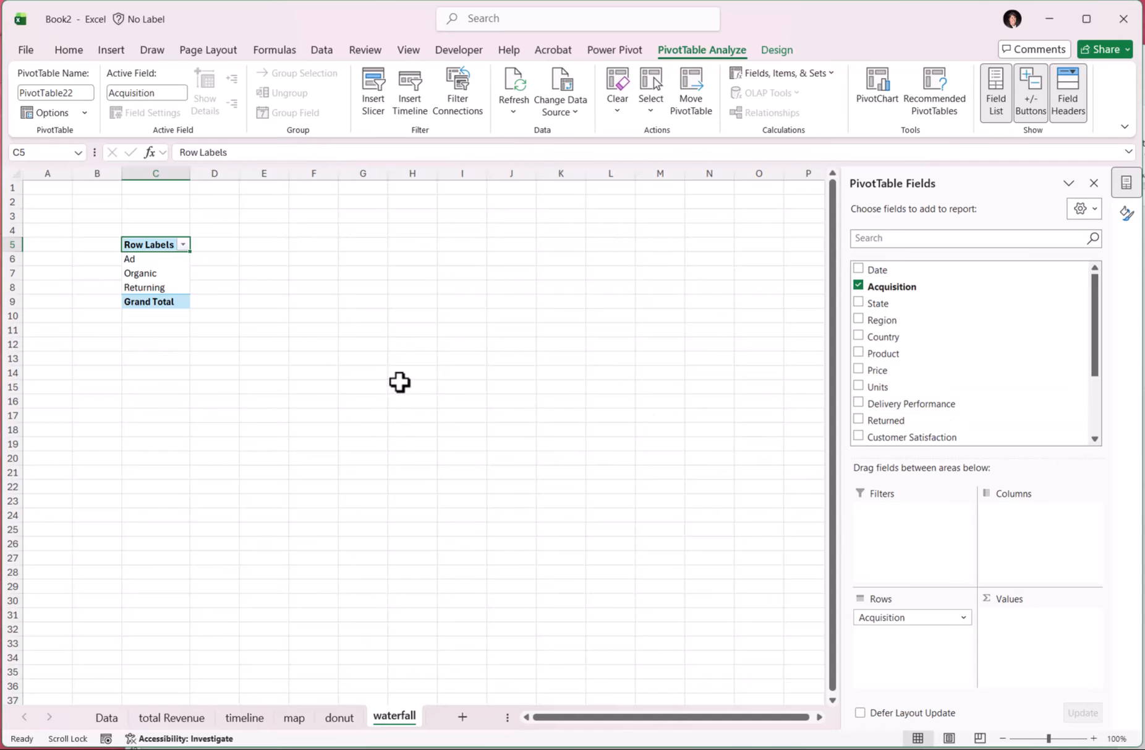
# Step: Move the Acquisition PivotTable so it starts at cell A2, and add the count of Acquisition as its values
pyautogui.moveTo(146, 244); pyautogui.dragTo(144, 307)
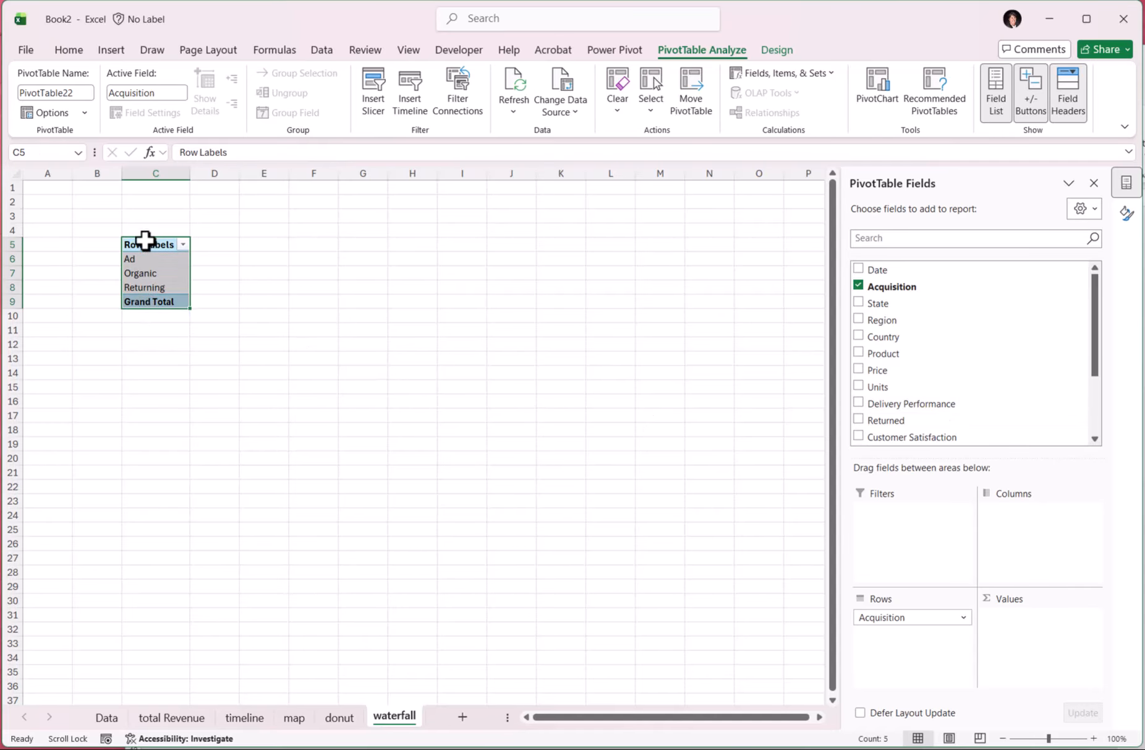
pyautogui.moveTo(145, 238); pyautogui.dragTo(59, 196)
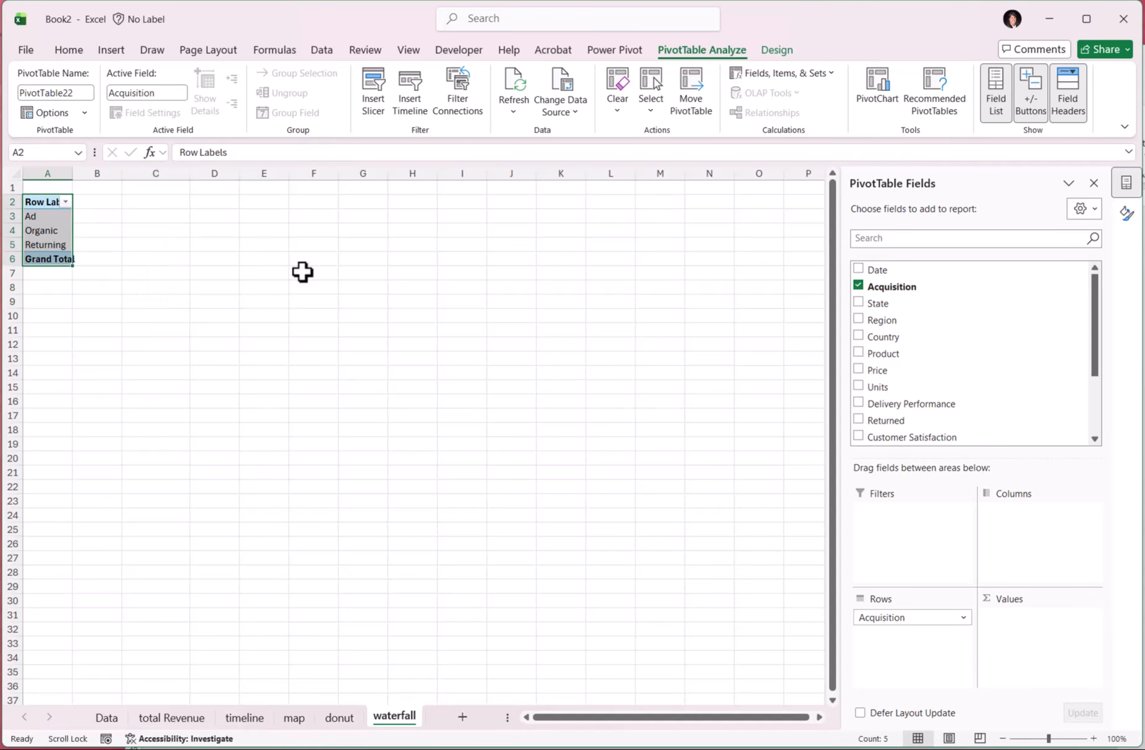
pyautogui.moveTo(894, 287); pyautogui.dragTo(1077, 657)
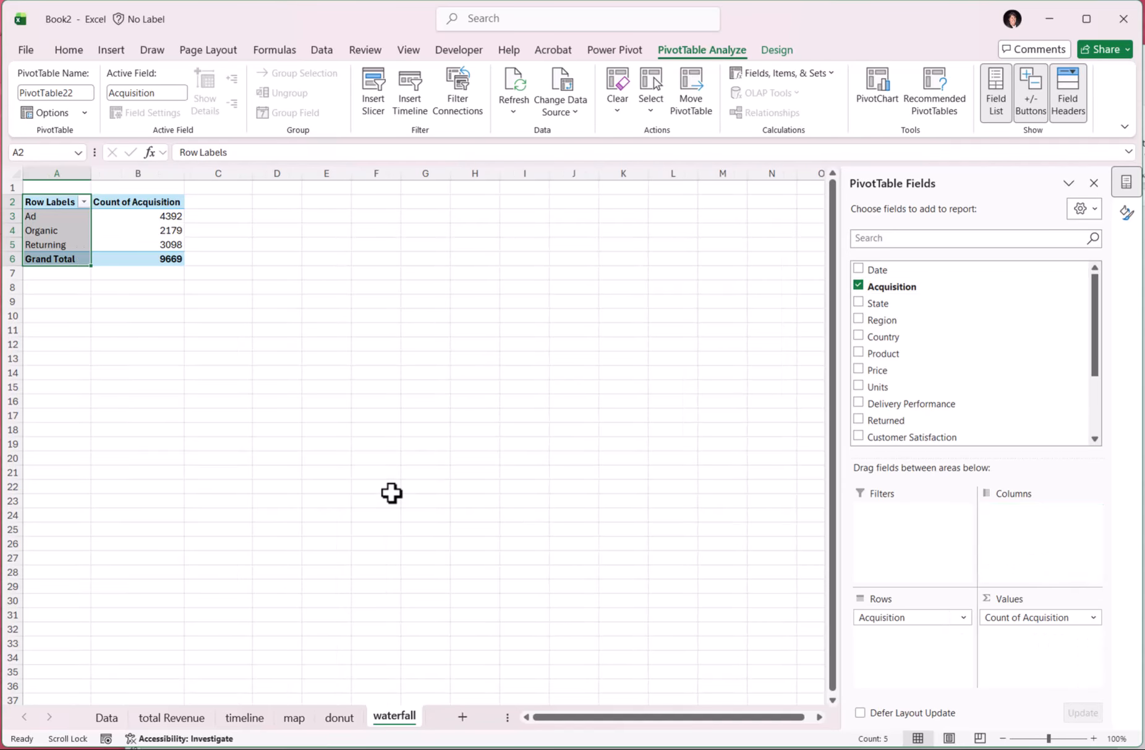
pyautogui.click(164, 230)
pyautogui.click(886, 84)
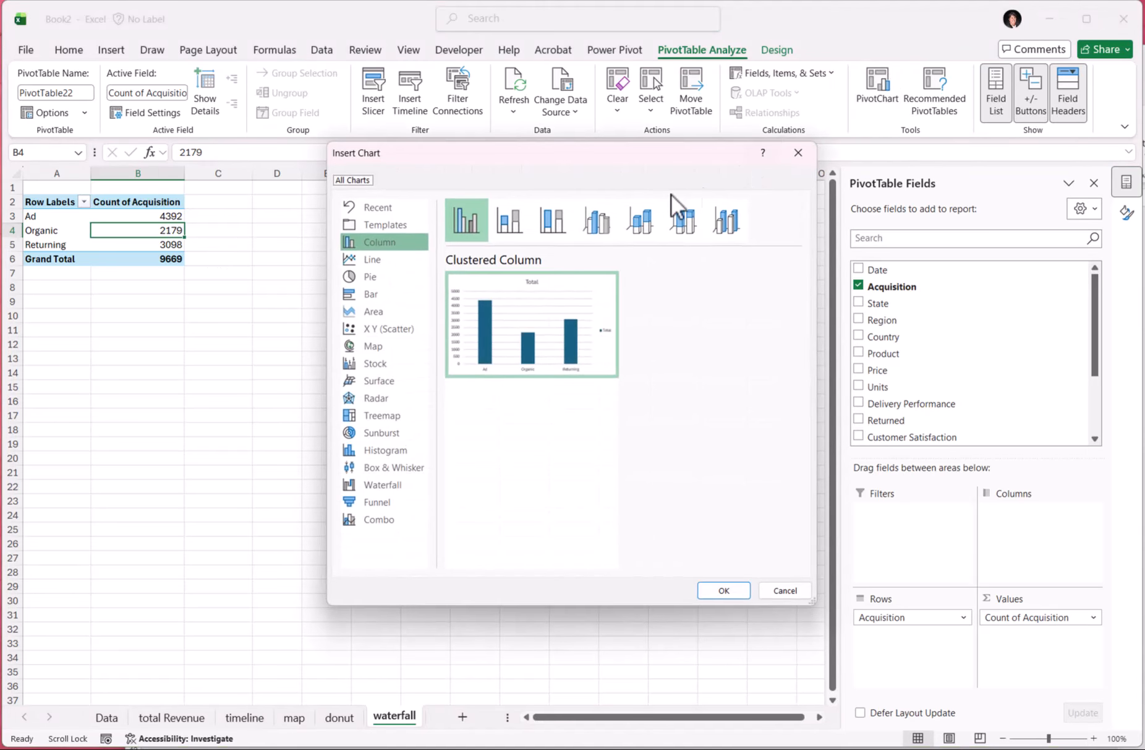
pyautogui.click(396, 486)
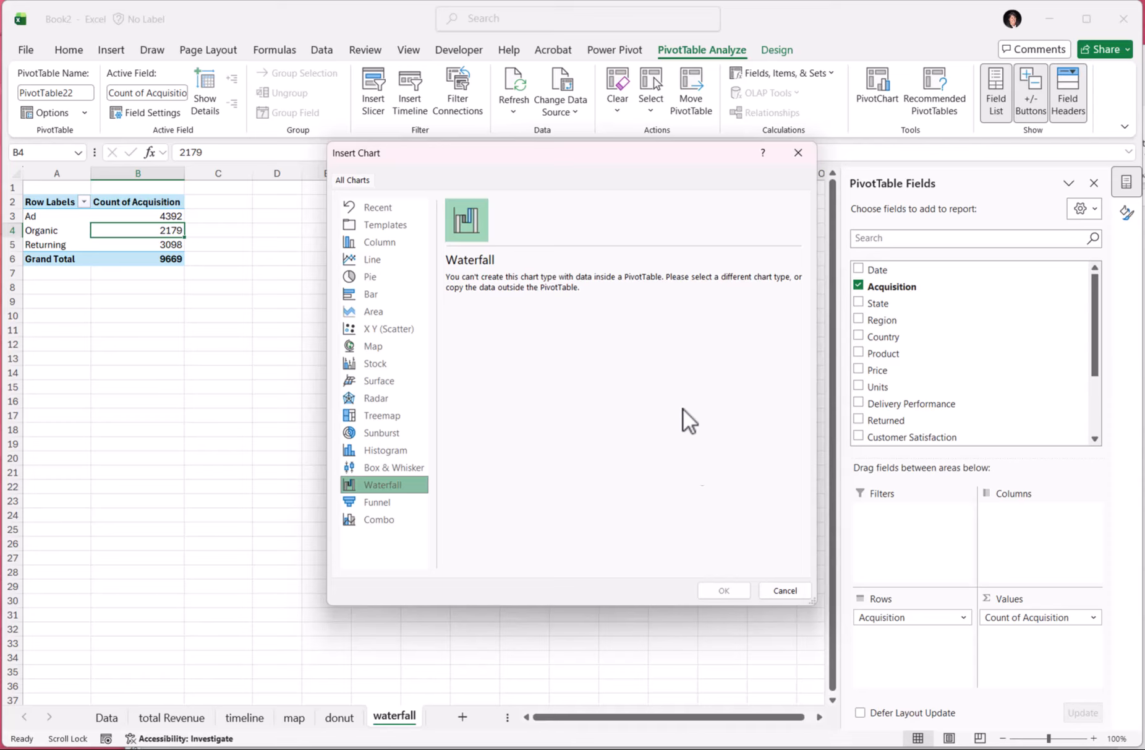
pyautogui.click(781, 591)
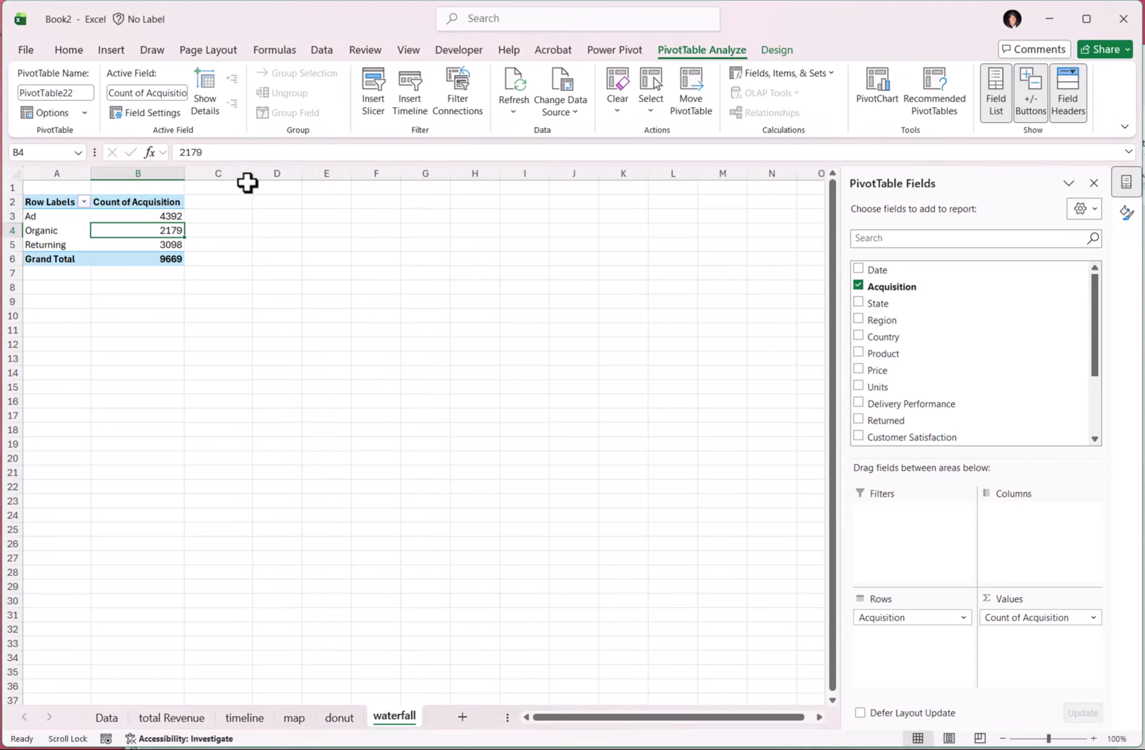
# Step: Enter the formula =A3:B6 in cell D3 to mirror the PivotTable's data outside it
pyautogui.click(269, 216)
pyautogui.write('=')
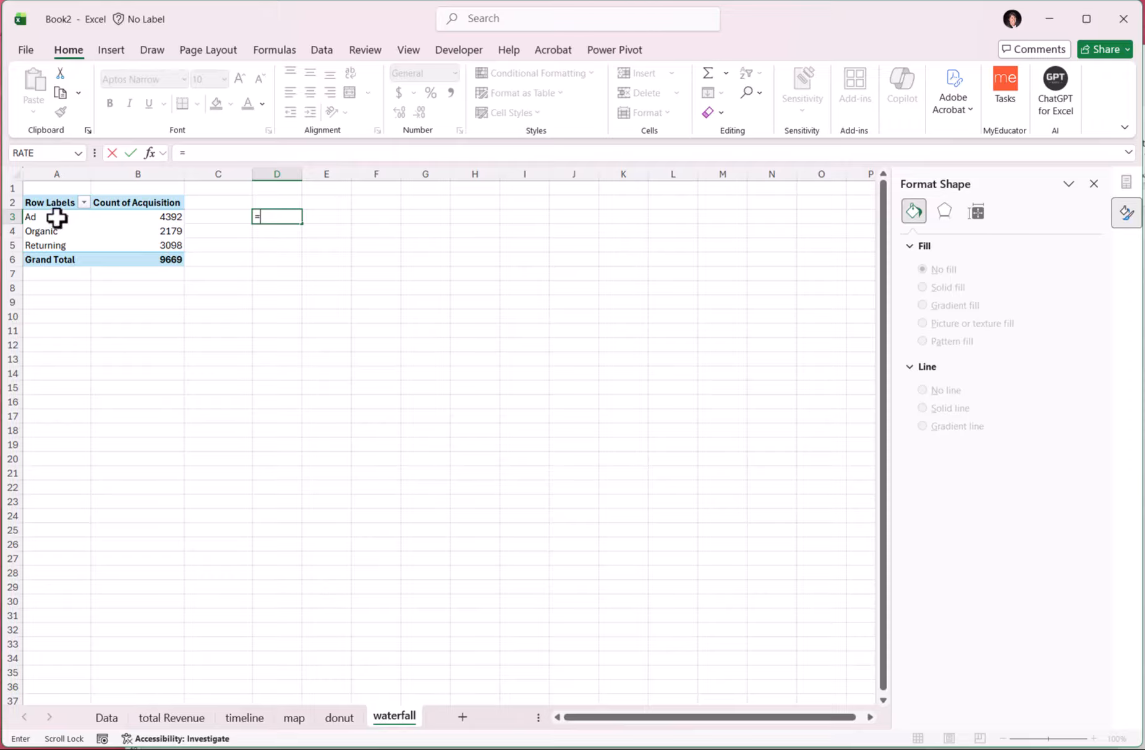
pyautogui.moveTo(57, 216); pyautogui.dragTo(140, 262)
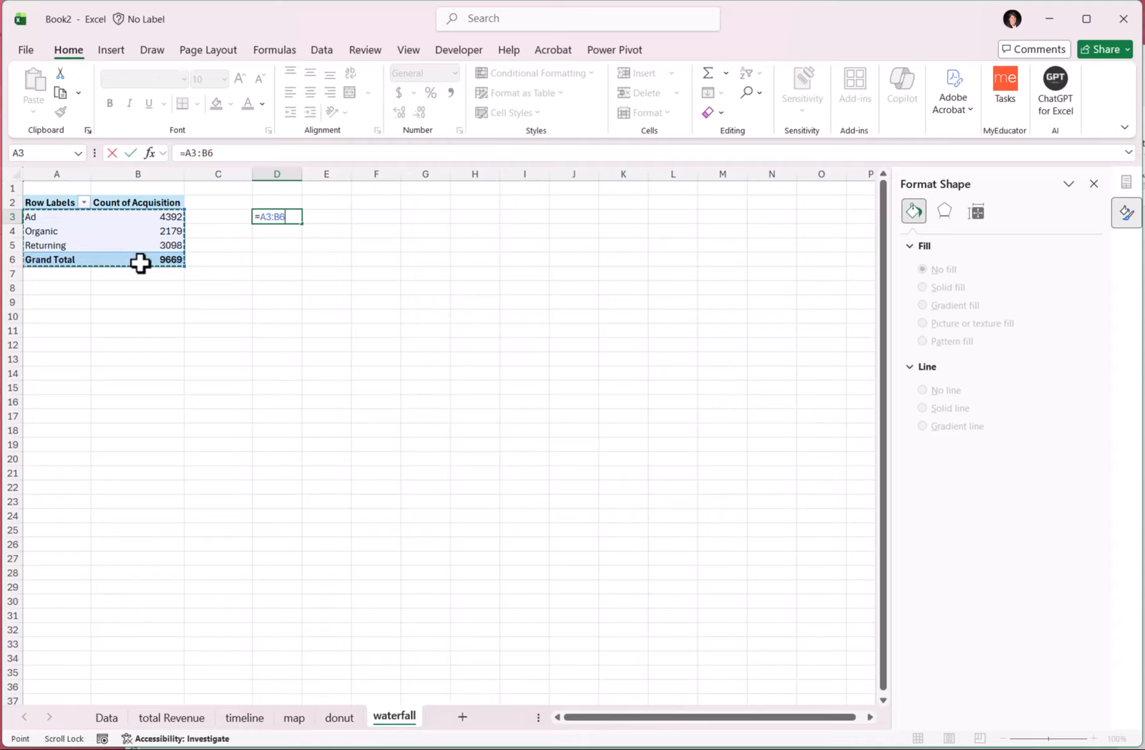
pyautogui.press('Return')
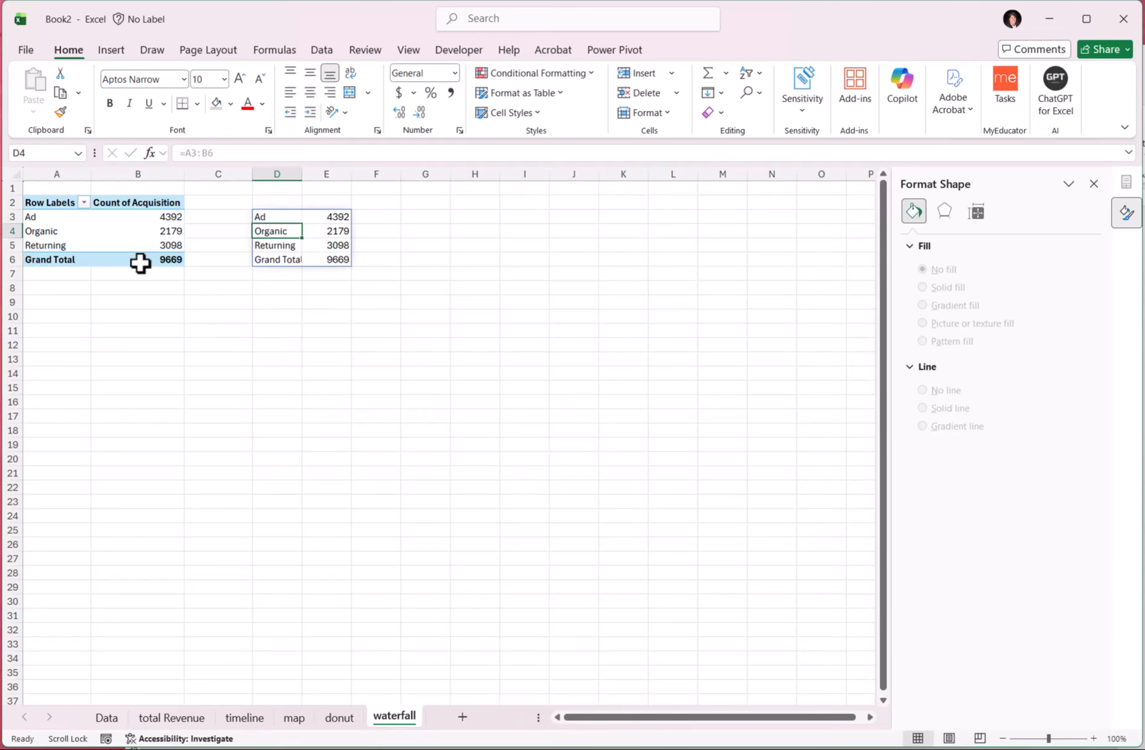
# Step: Insert a Waterfall chart based on the linked data range starting at cell D3
pyautogui.click(280, 218)
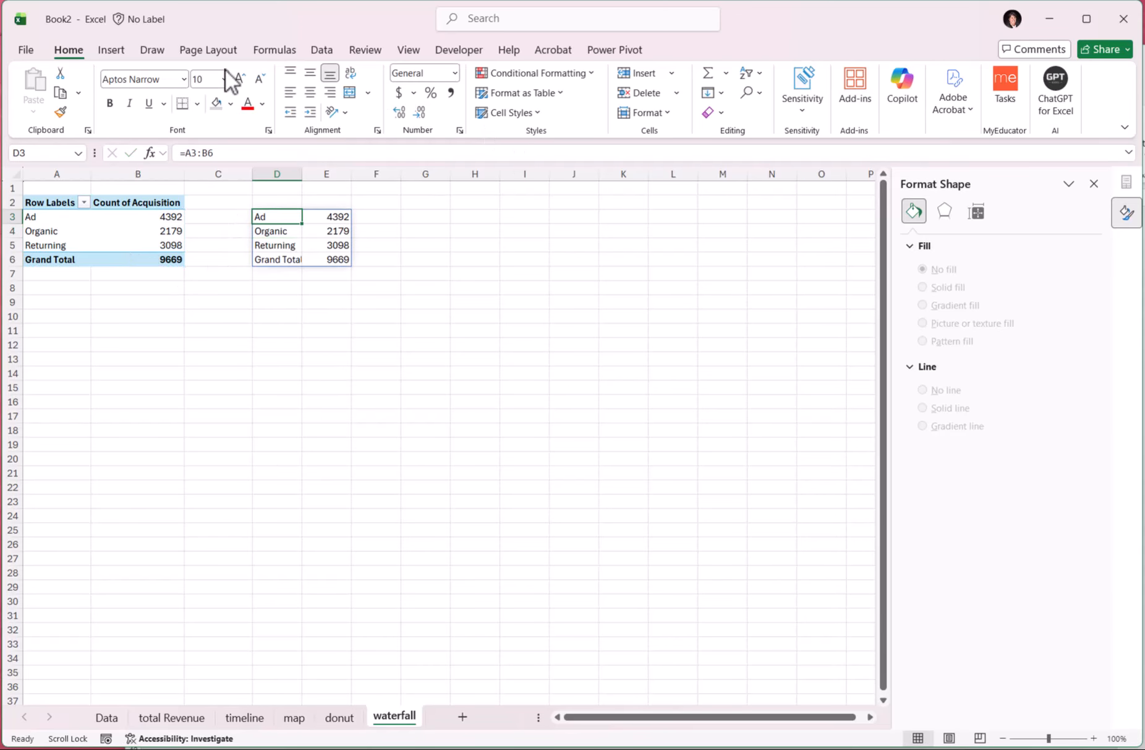
pyautogui.click(111, 50)
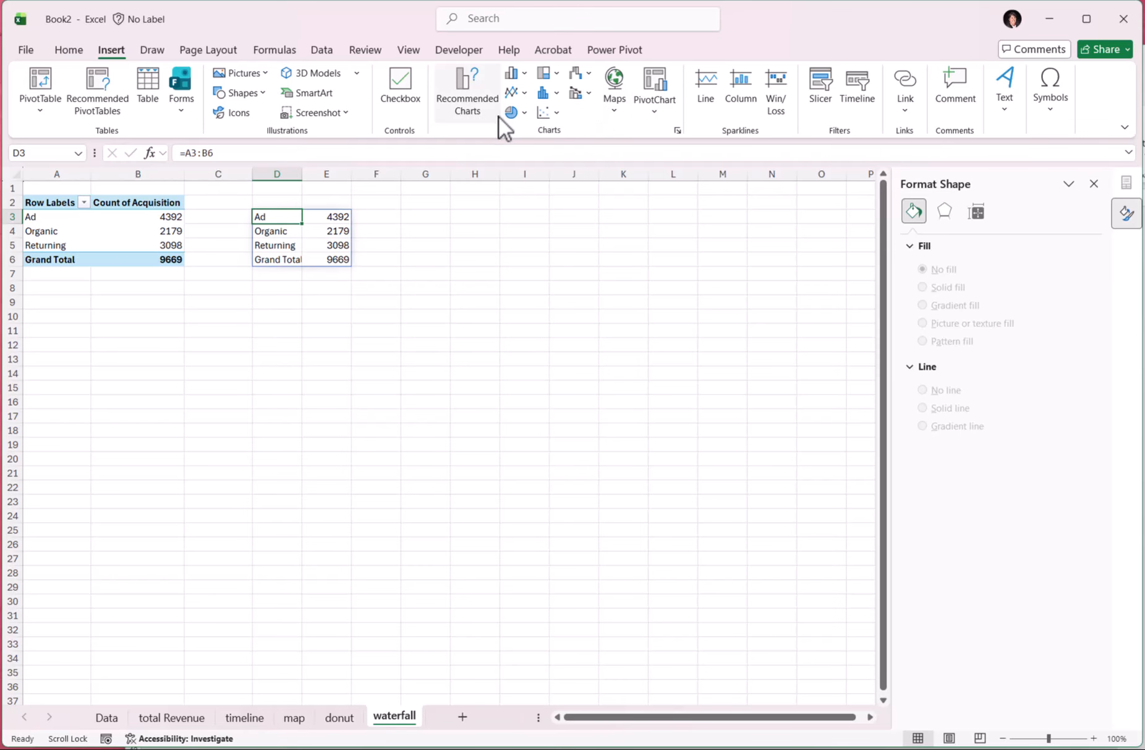
pyautogui.click(481, 114)
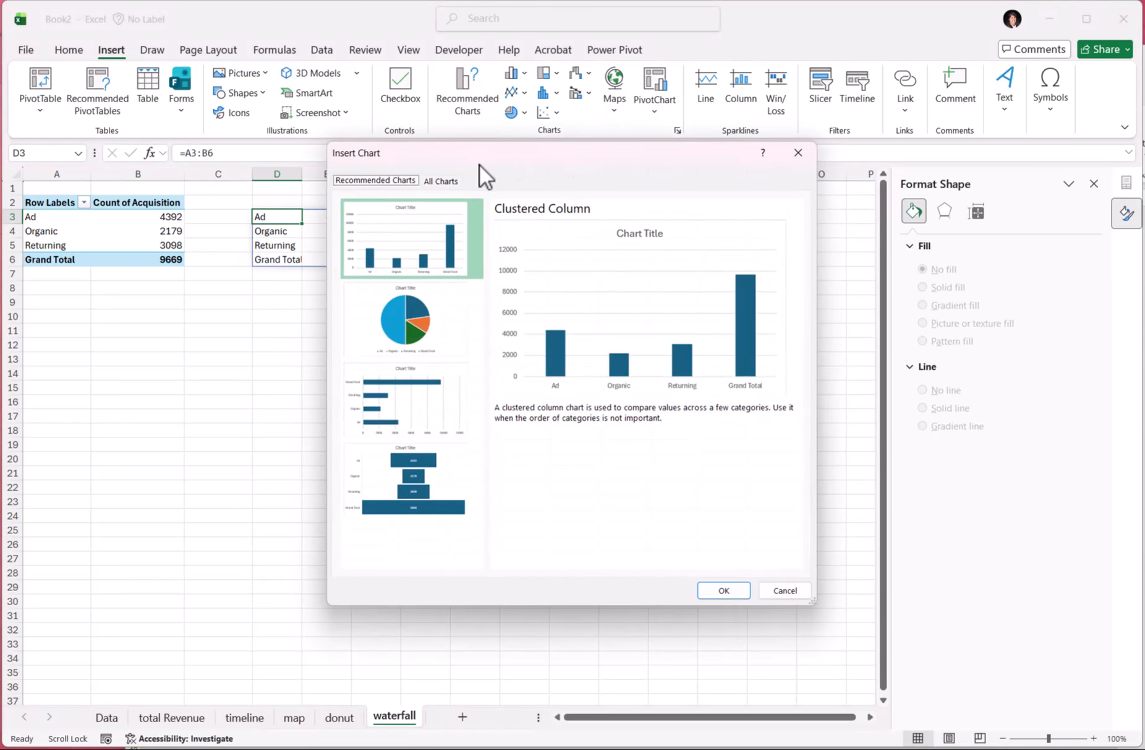
pyautogui.moveTo(488, 151); pyautogui.dragTo(638, 133)
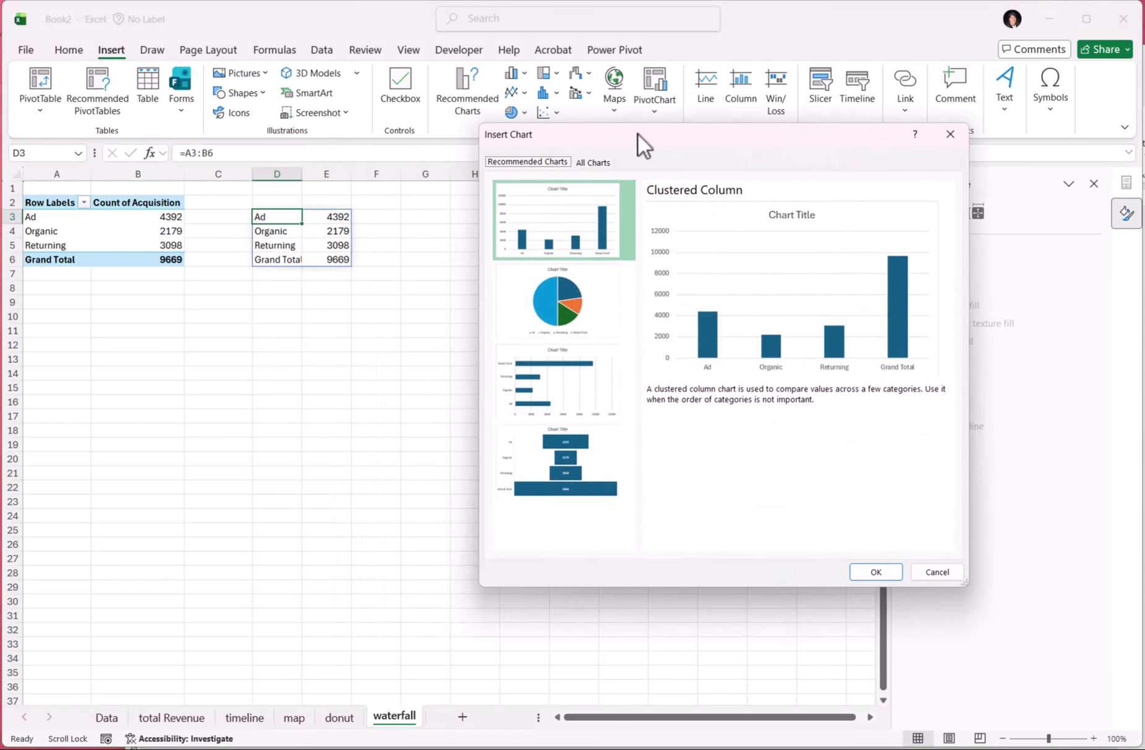
pyautogui.click(594, 162)
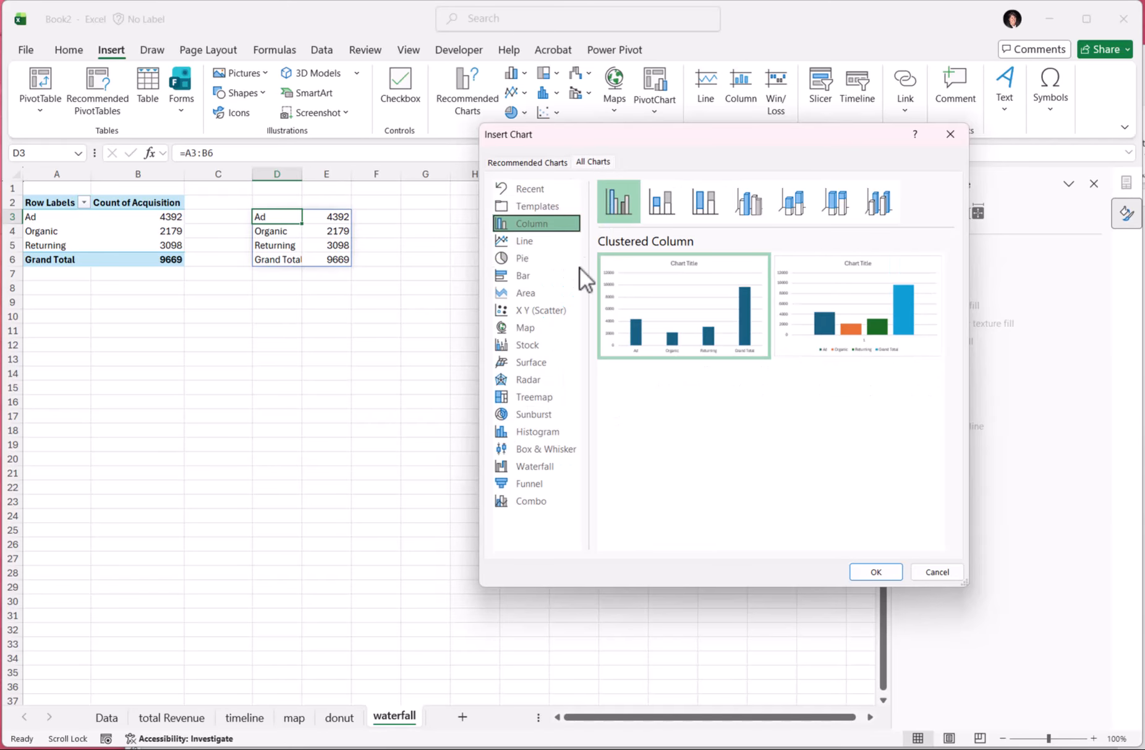
pyautogui.click(531, 469)
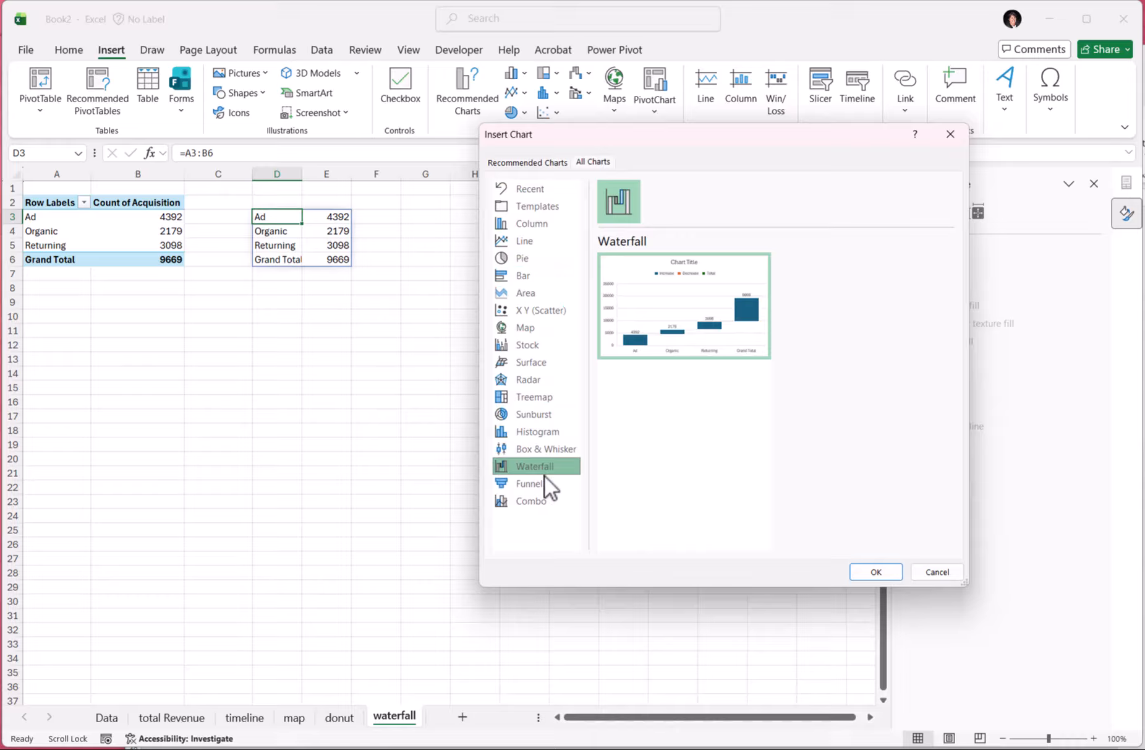
pyautogui.click(872, 572)
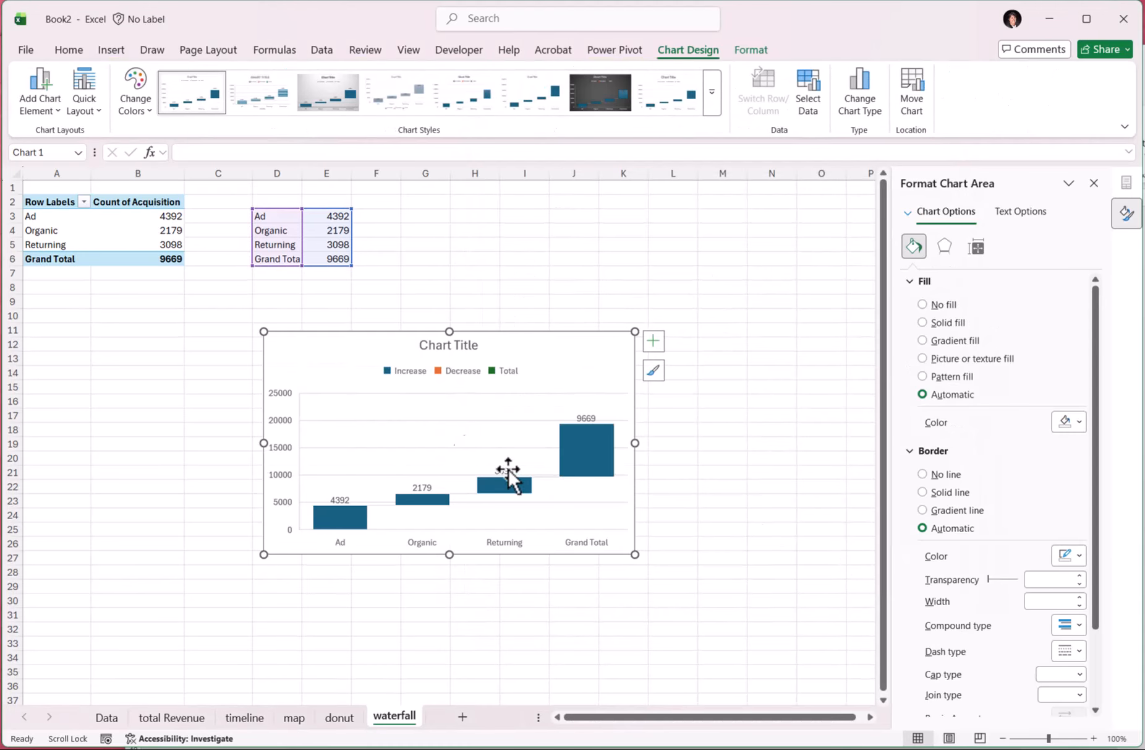
# Step: Set the waterfall chart's Grand Total column as a total, and shift the chart so it starts in column E
pyautogui.click(596, 466)
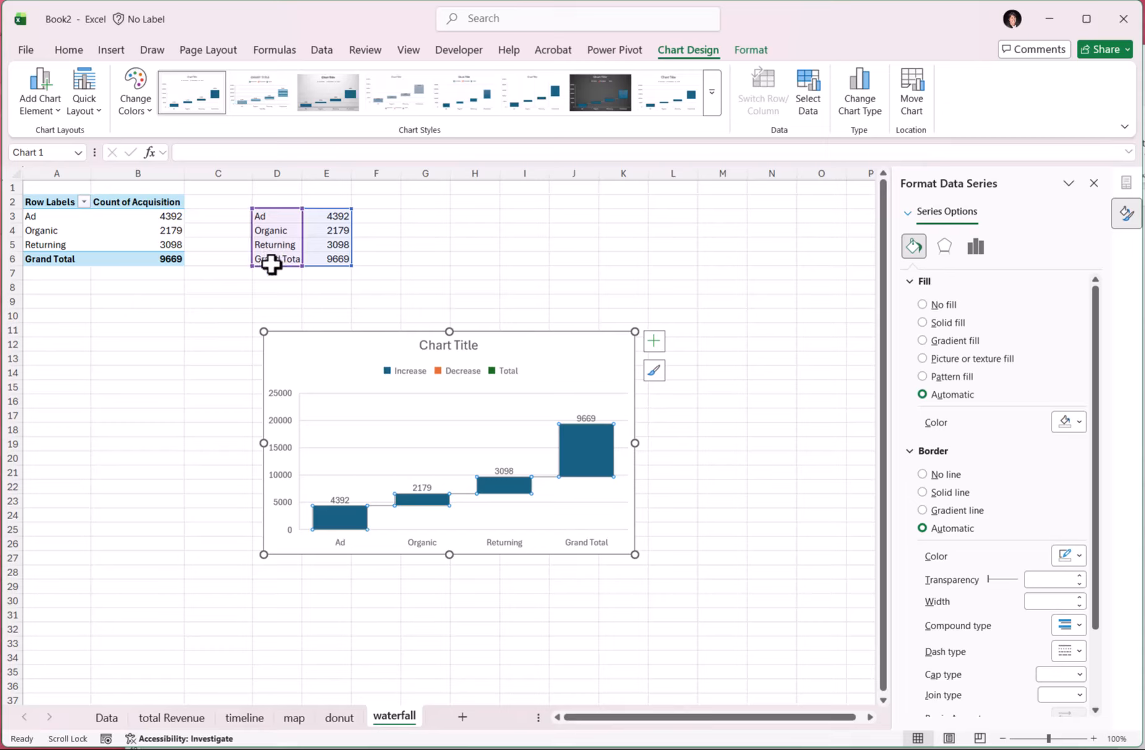
pyautogui.rightClick(598, 458)
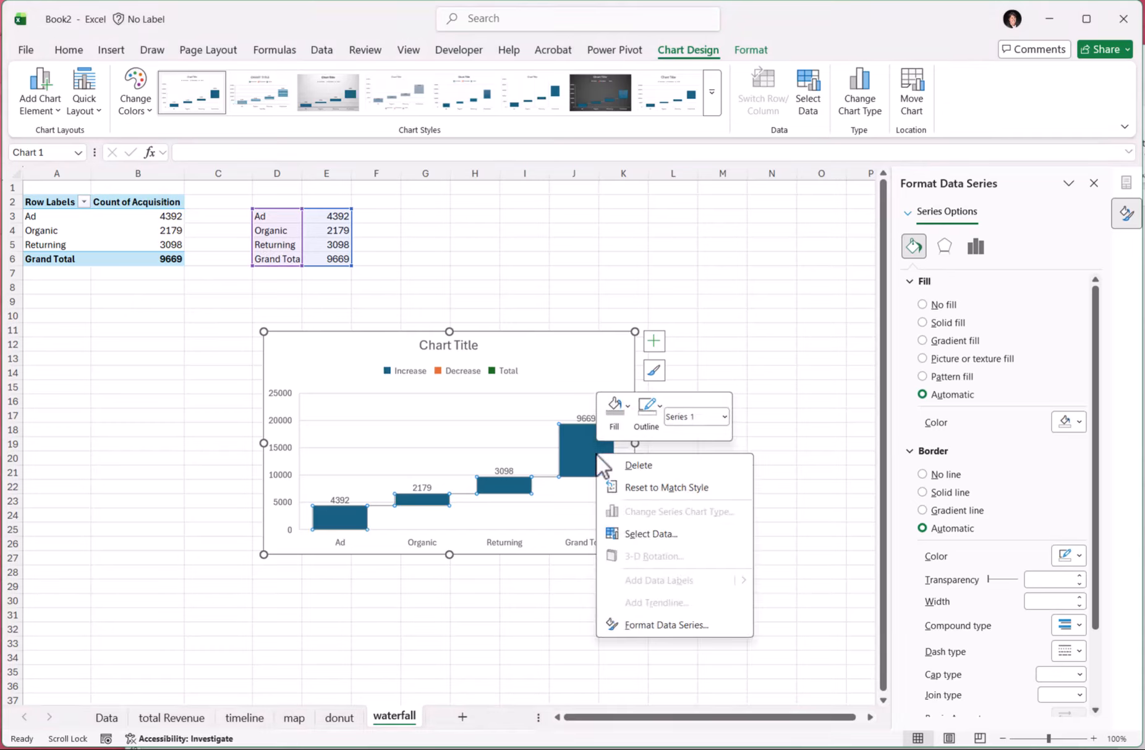
pyautogui.click(588, 449)
pyautogui.click(588, 449)
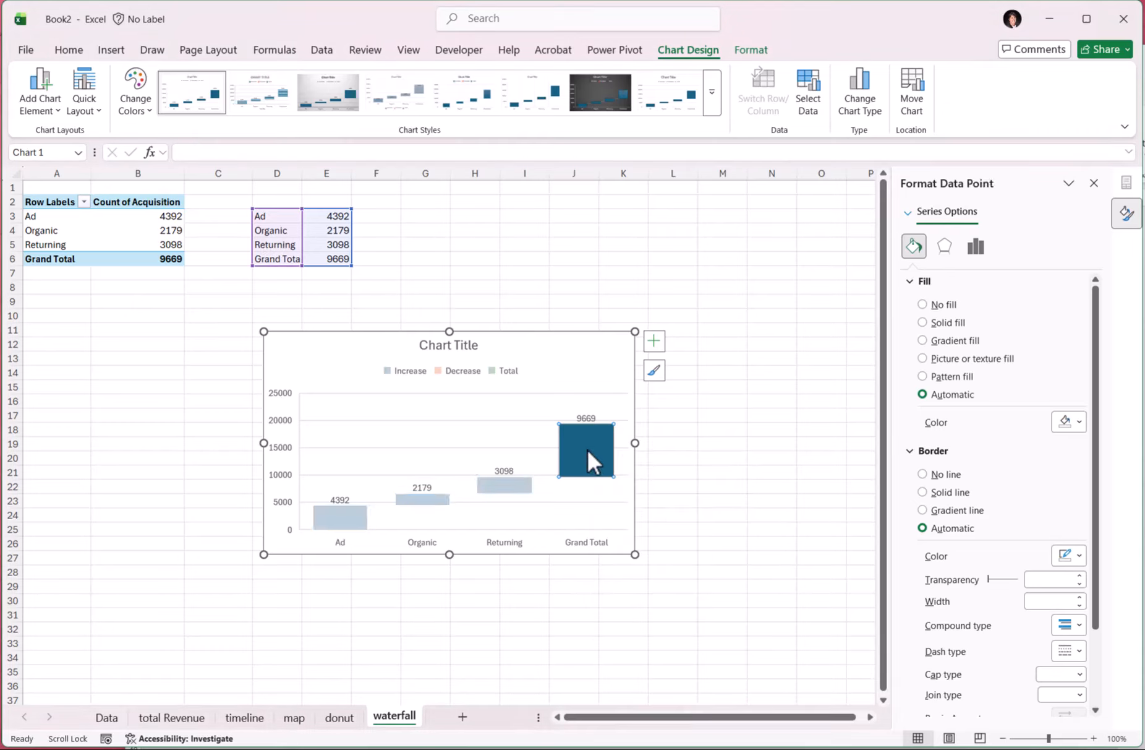
pyautogui.rightClick(588, 449)
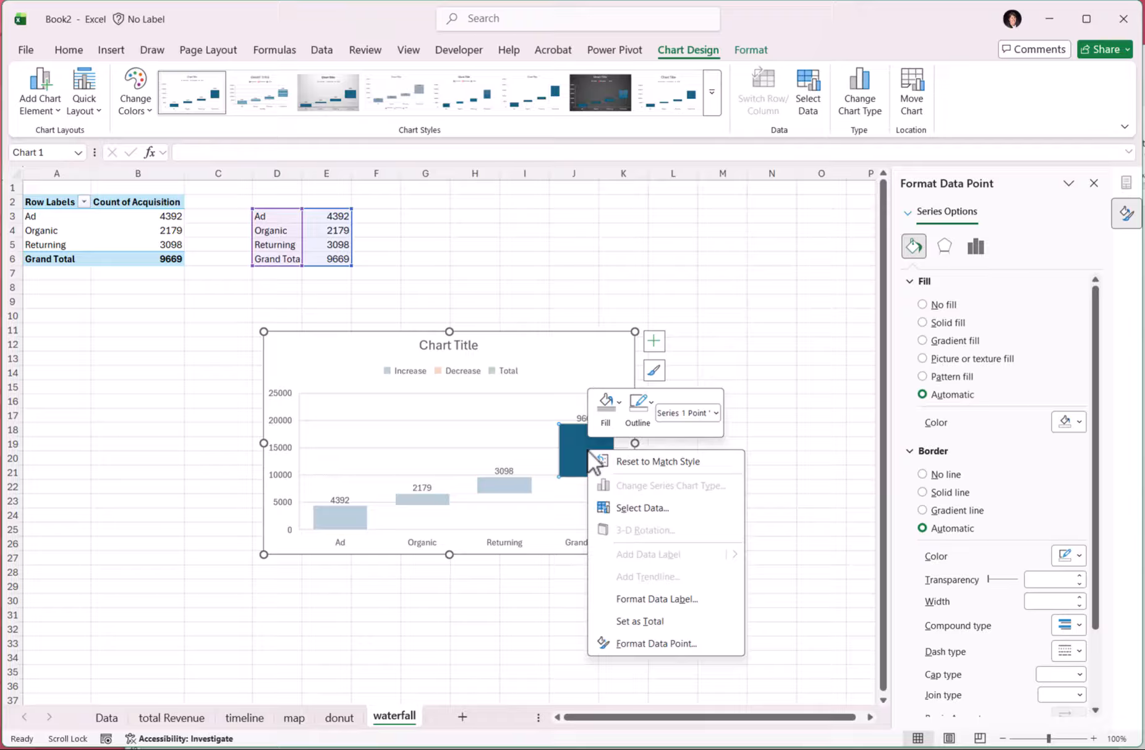
pyautogui.click(646, 621)
pyautogui.moveTo(567, 525)
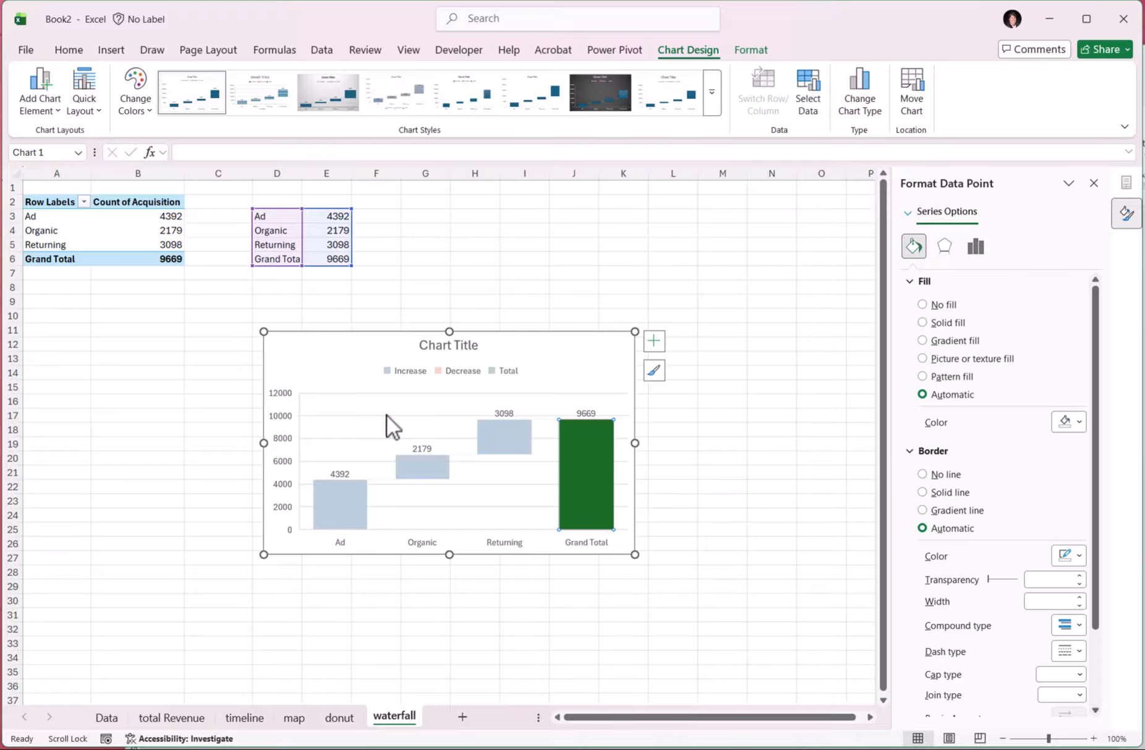
pyautogui.click(317, 340)
pyautogui.moveTo(317, 340); pyautogui.dragTo(390, 334)
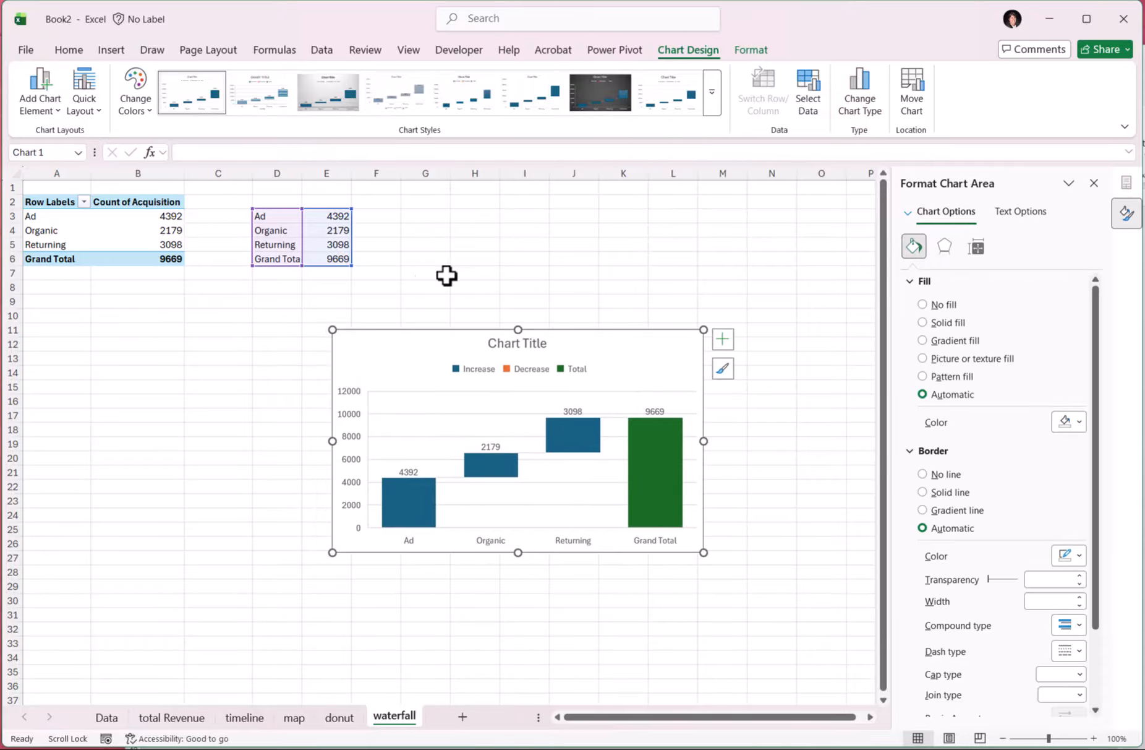
# Step: Insert an Acquisition slicer for the PivotTable and place it below the table, beside the waterfall chart
pyautogui.click(133, 218)
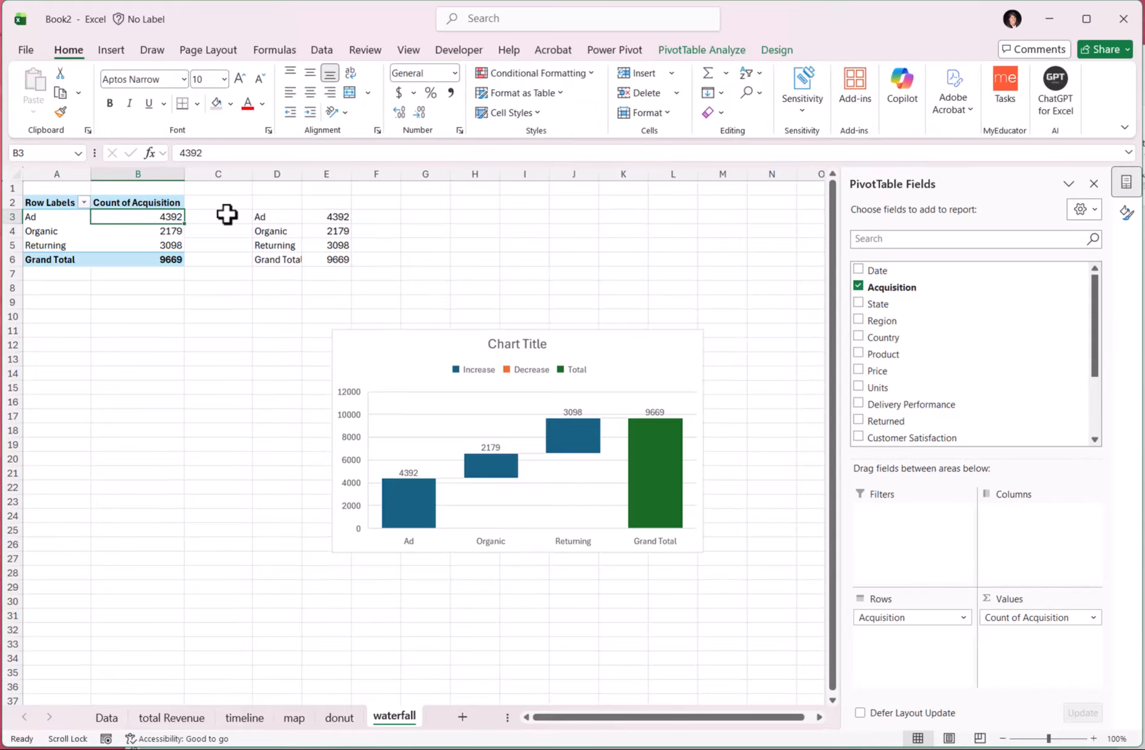
pyautogui.click(668, 51)
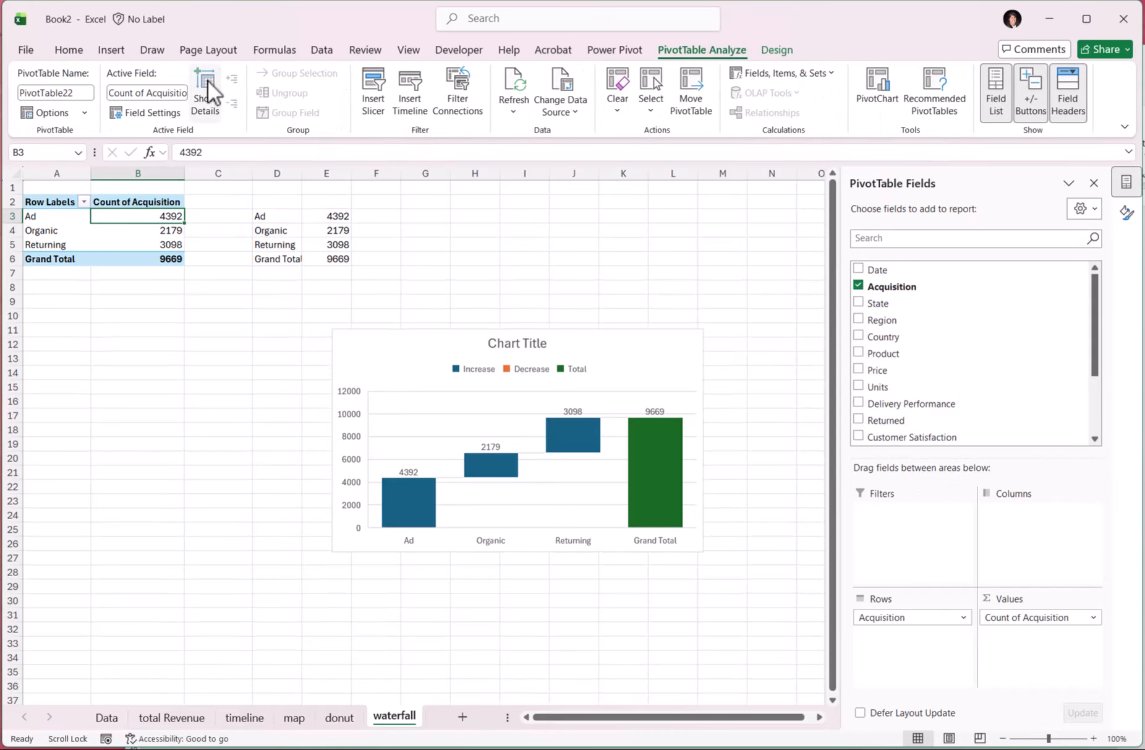
pyautogui.click(371, 102)
pyautogui.moveTo(402, 306); pyautogui.dragTo(143, 309)
pyautogui.click(92, 353)
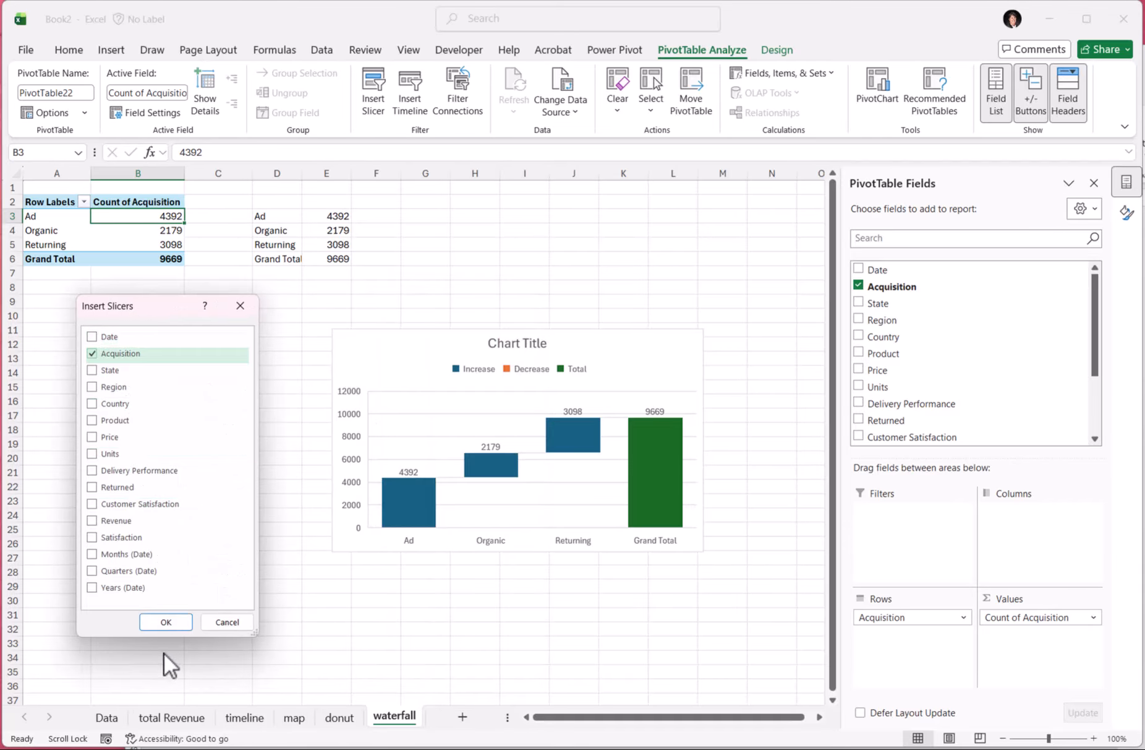
pyautogui.click(165, 621)
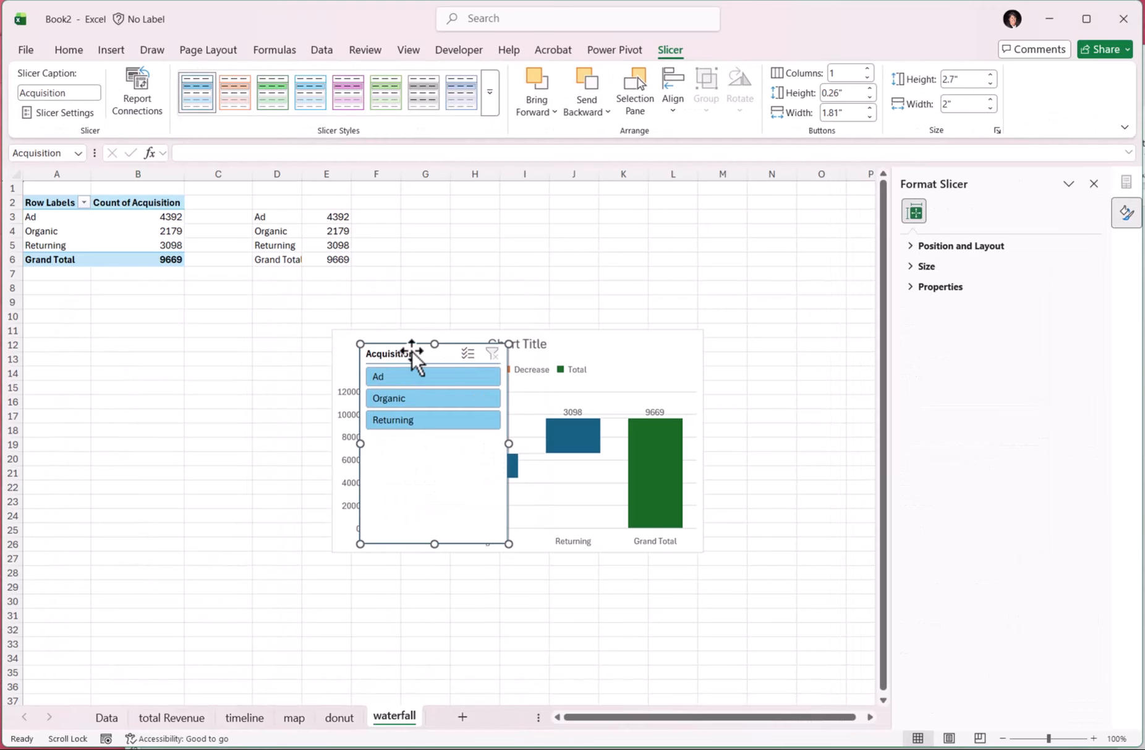
pyautogui.moveTo(411, 355); pyautogui.dragTo(100, 320)
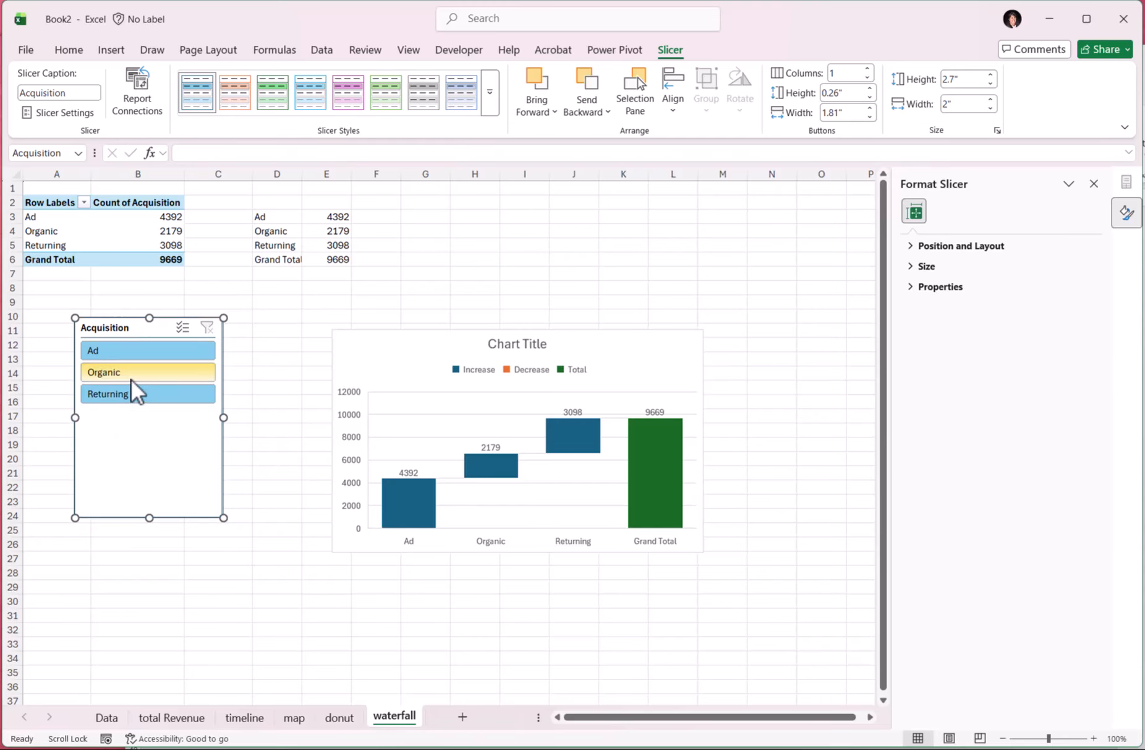
# Step: Filter the PivotTable to Organic with the slicer, and move the slicer down so it starts at row 12
pyautogui.click(132, 379)
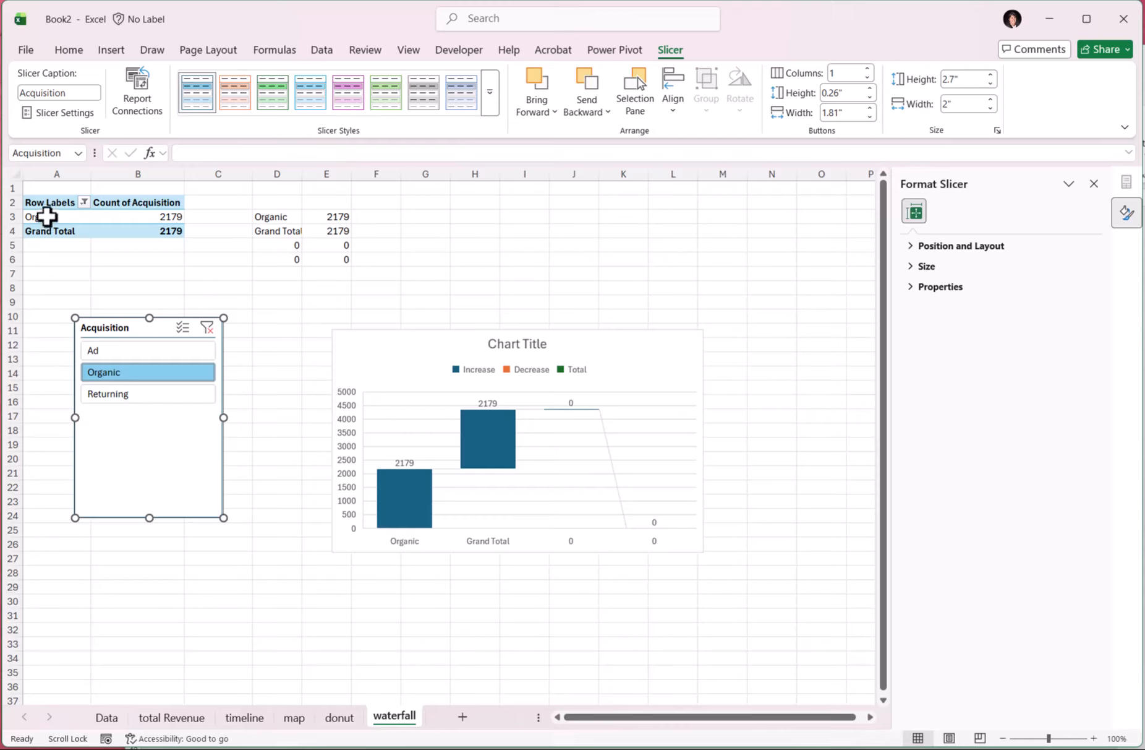
pyautogui.moveTo(289, 241); pyautogui.dragTo(286, 258)
pyautogui.click(283, 230)
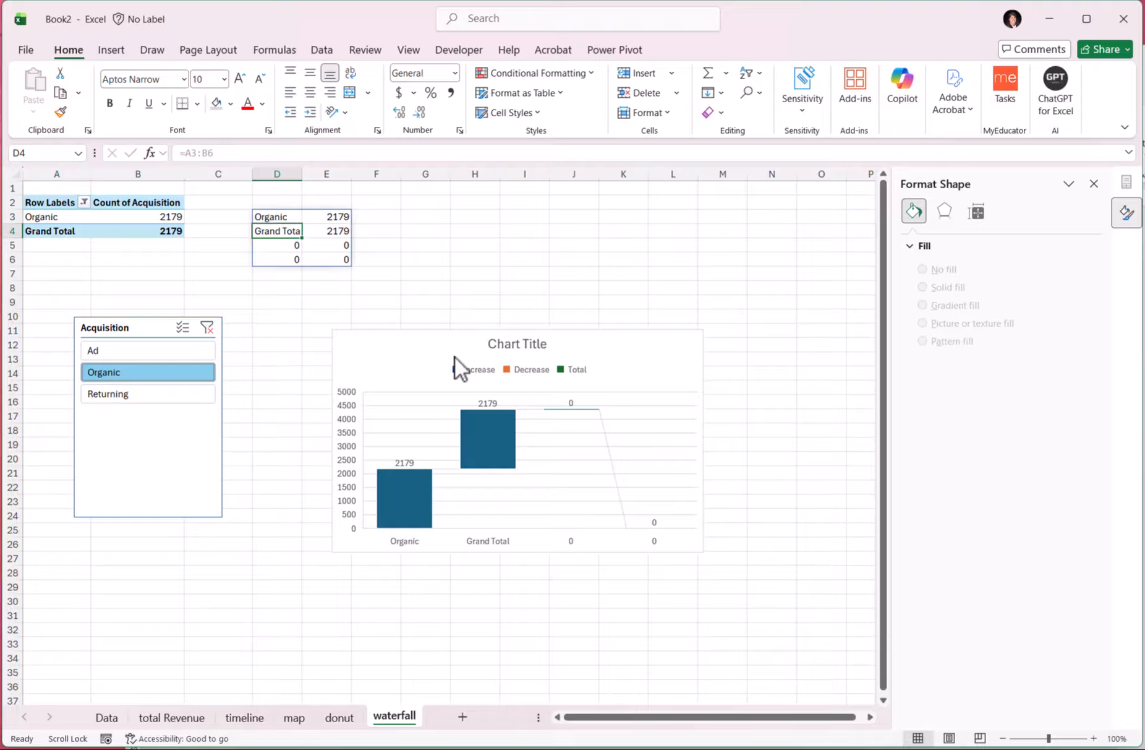
pyautogui.moveTo(132, 328); pyautogui.dragTo(137, 356)
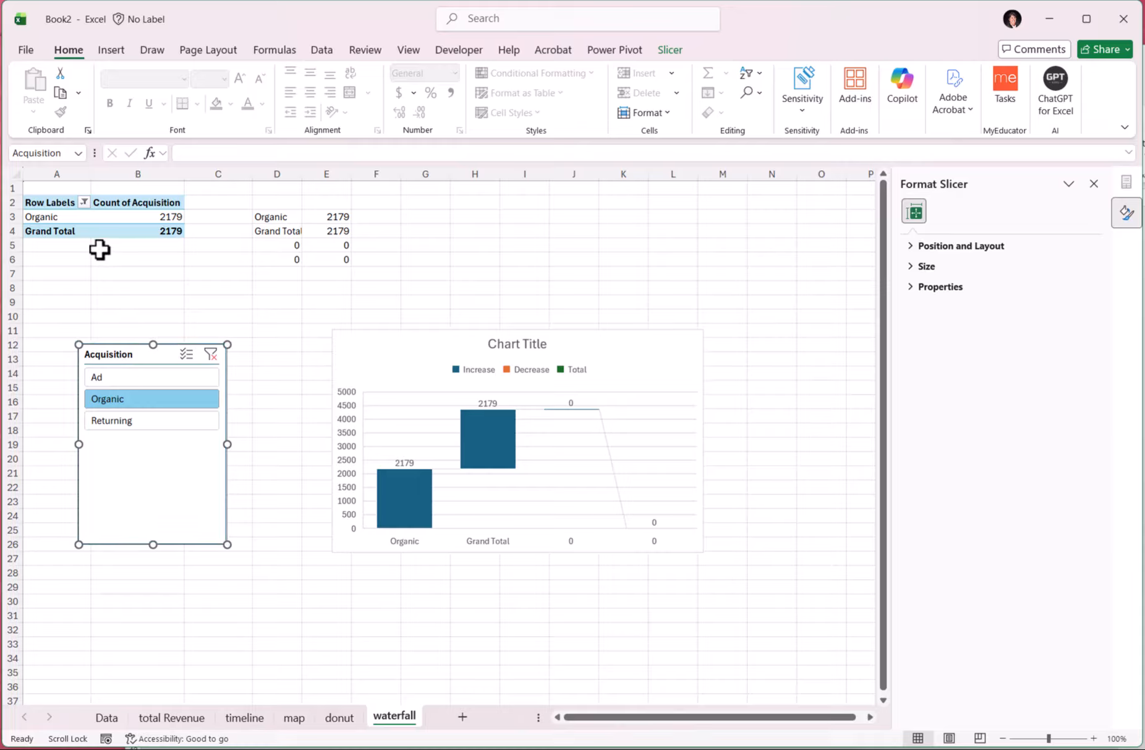
pyautogui.click(271, 231)
pyautogui.click(57, 231)
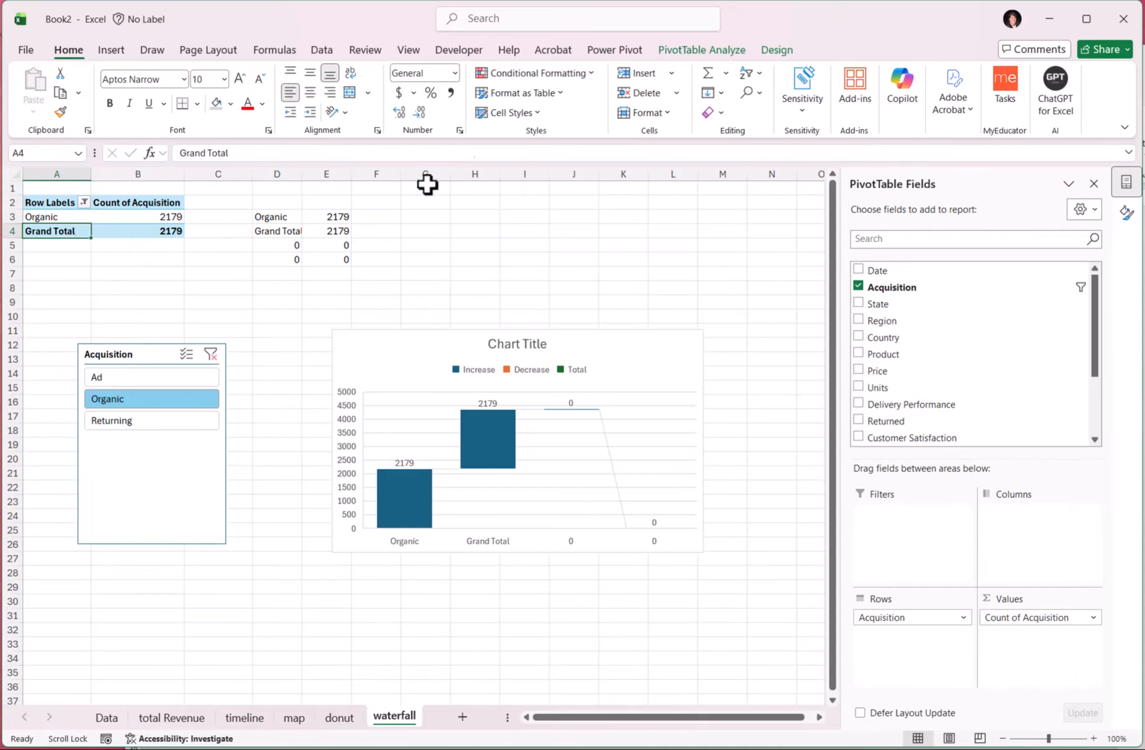
# Step: Turn off grand totals for the PivotTable's rows and columns, and clear the Acquisition slicer filter
pyautogui.click(778, 49)
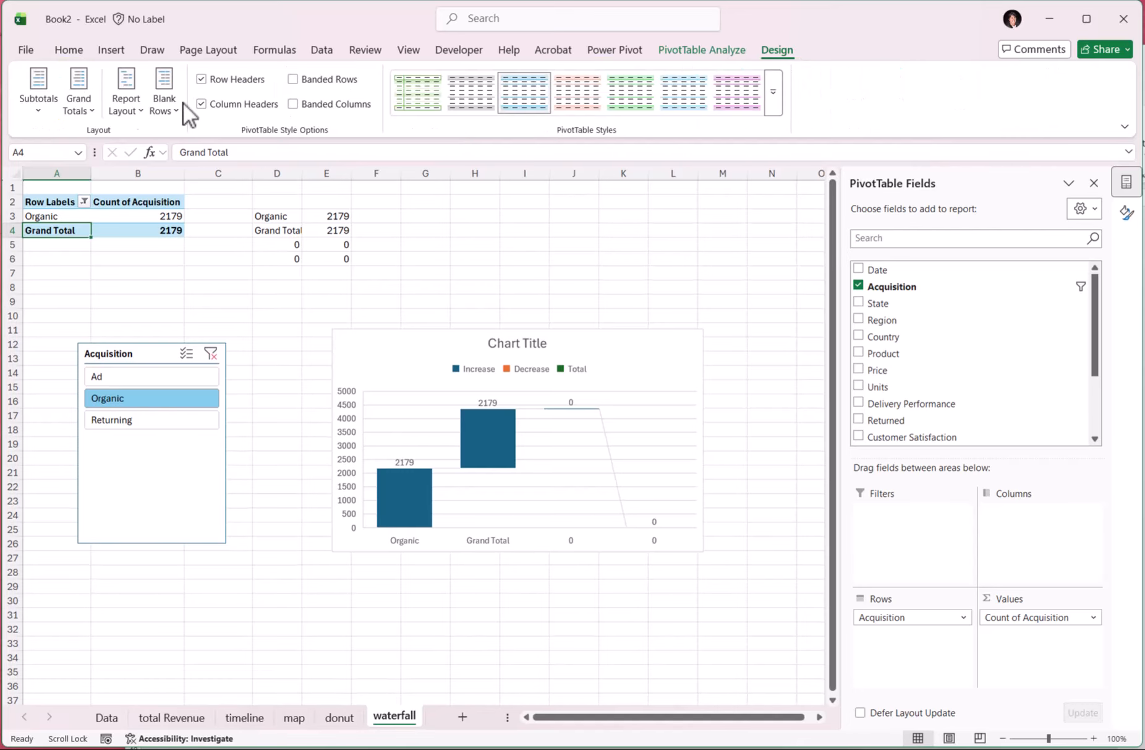
pyautogui.click(85, 107)
pyautogui.click(94, 140)
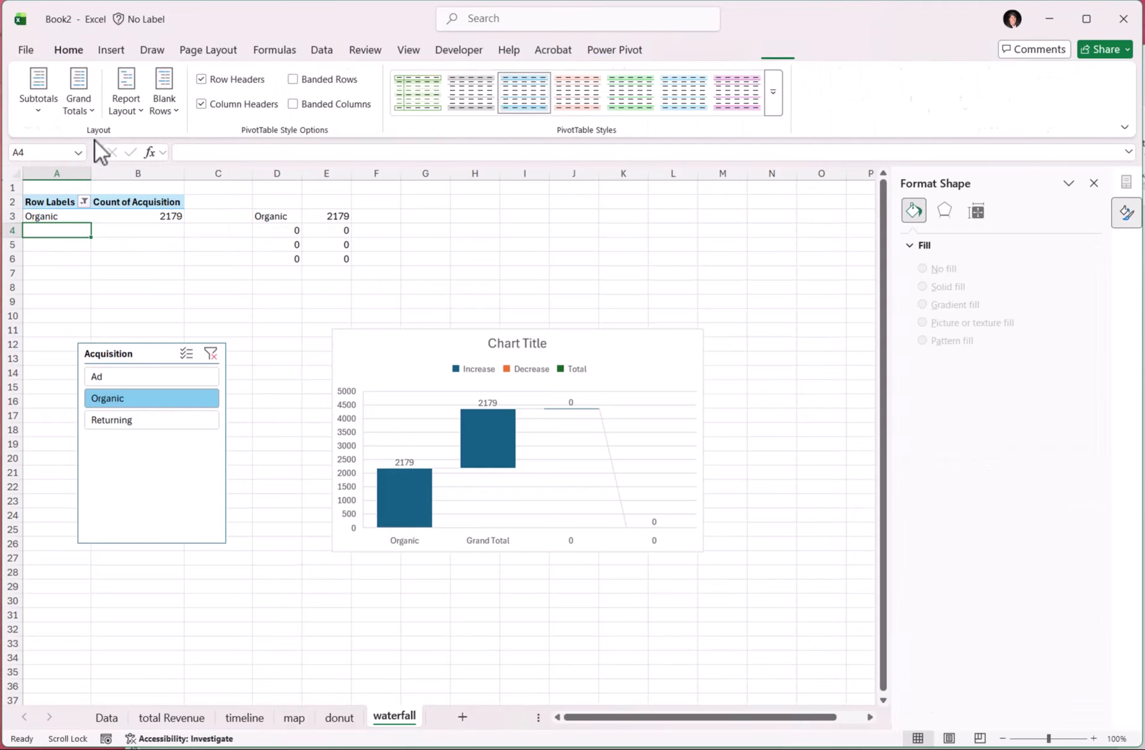
pyautogui.click(211, 354)
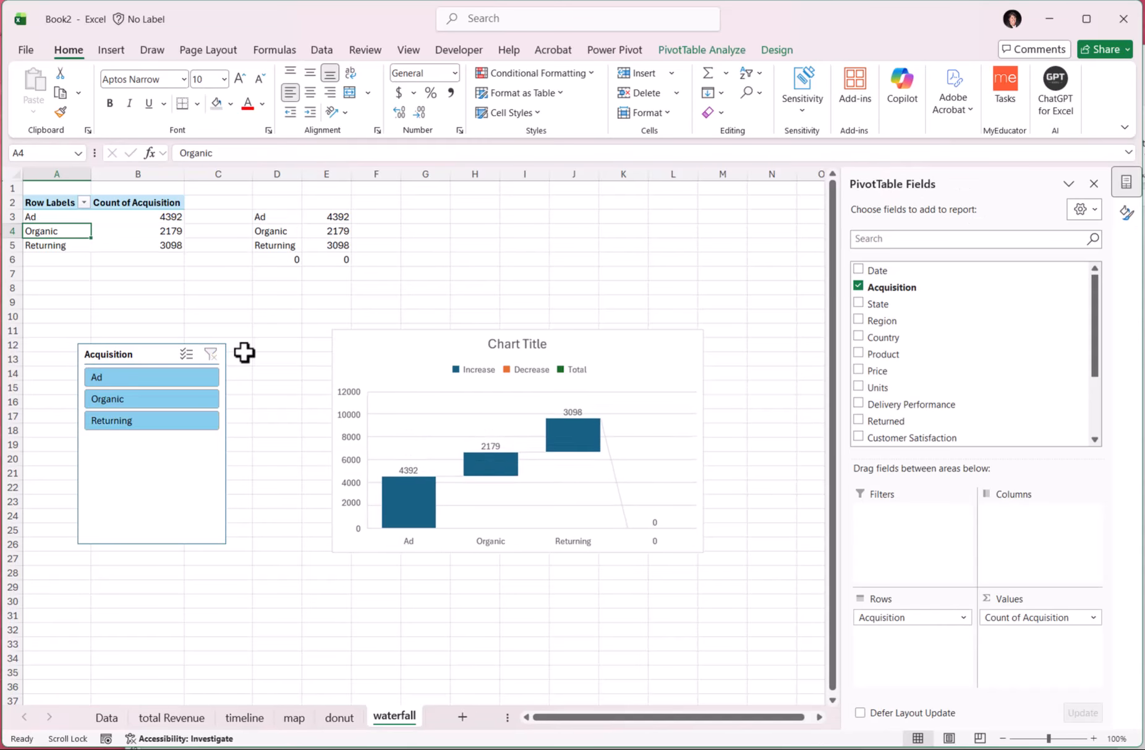
# Step: Change the linked range formula in cell D3 to =A3:.B6 so trailing blank rows are trimmed
pyautogui.click(269, 217)
pyautogui.doubleClick(269, 216)
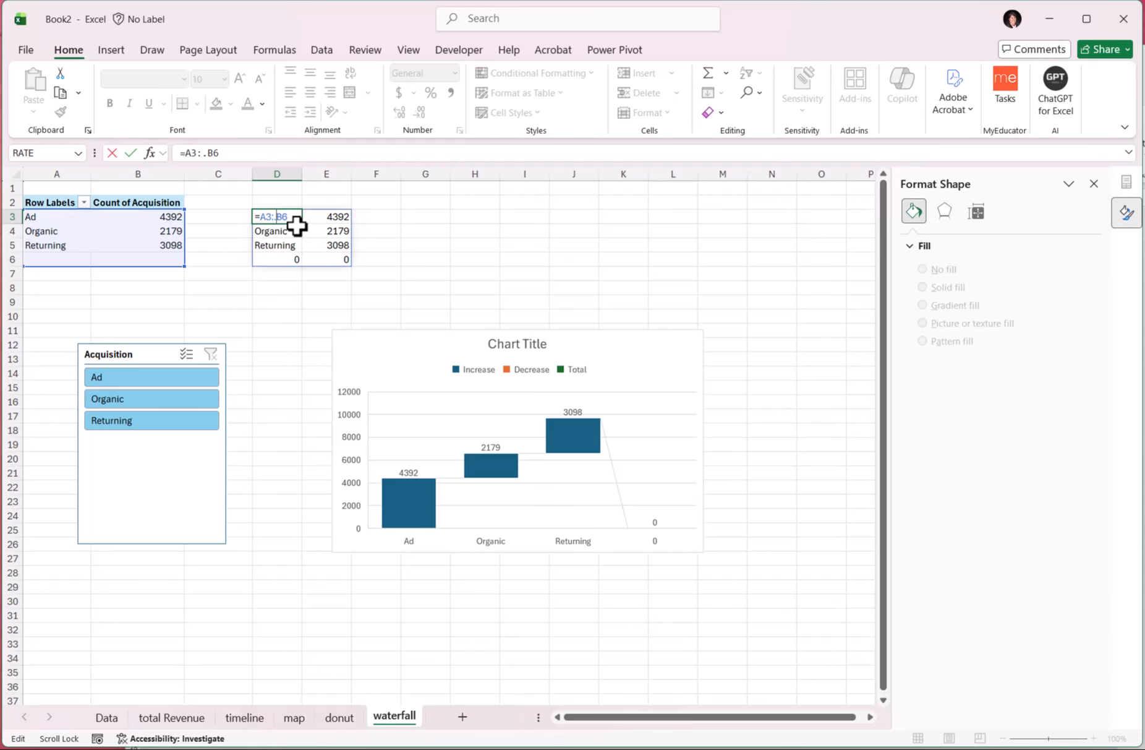
pyautogui.press('Return')
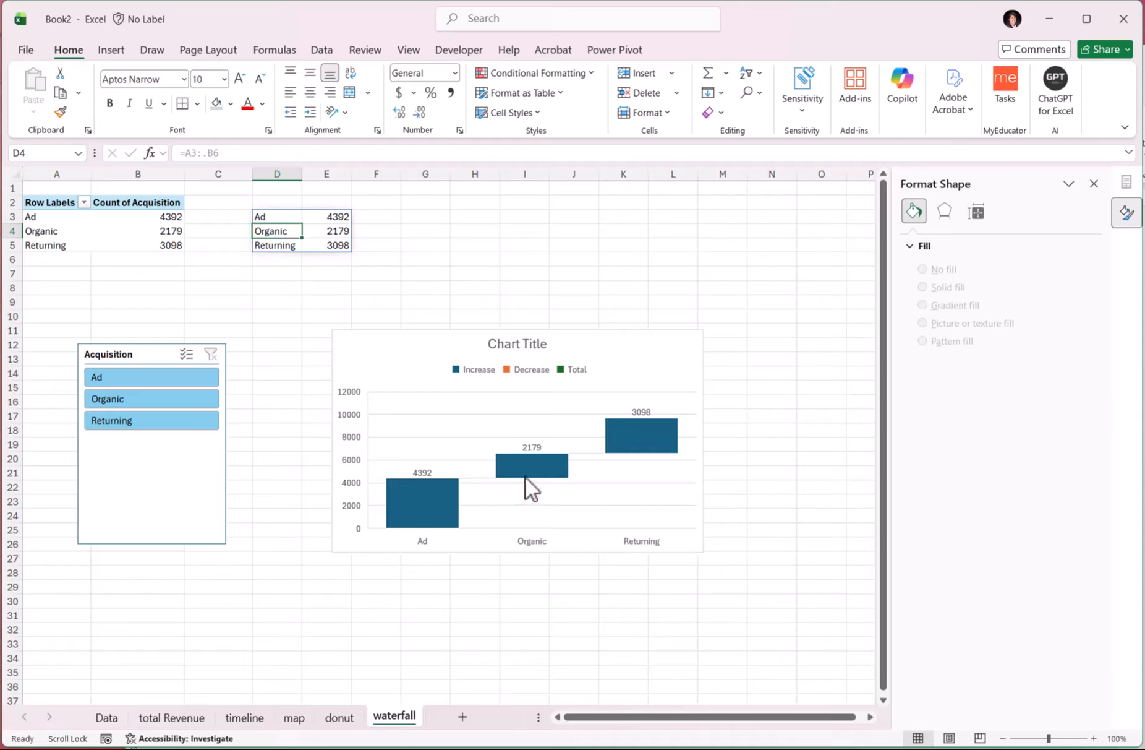
# Step: Test the waterfall chart by filtering the Acquisition slicer to Organic and Returning, and clear the filter
pyautogui.click(155, 405)
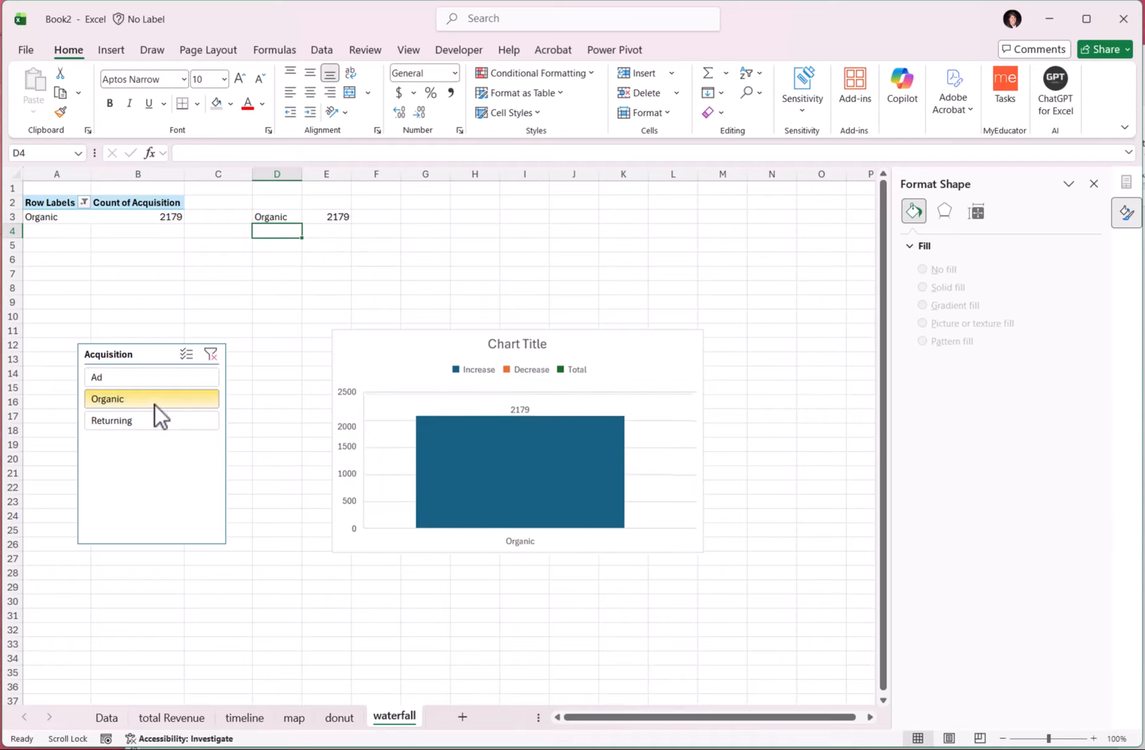
pyautogui.keyDown('ctrl'); pyautogui.click(162, 421); pyautogui.keyUp('ctrl')
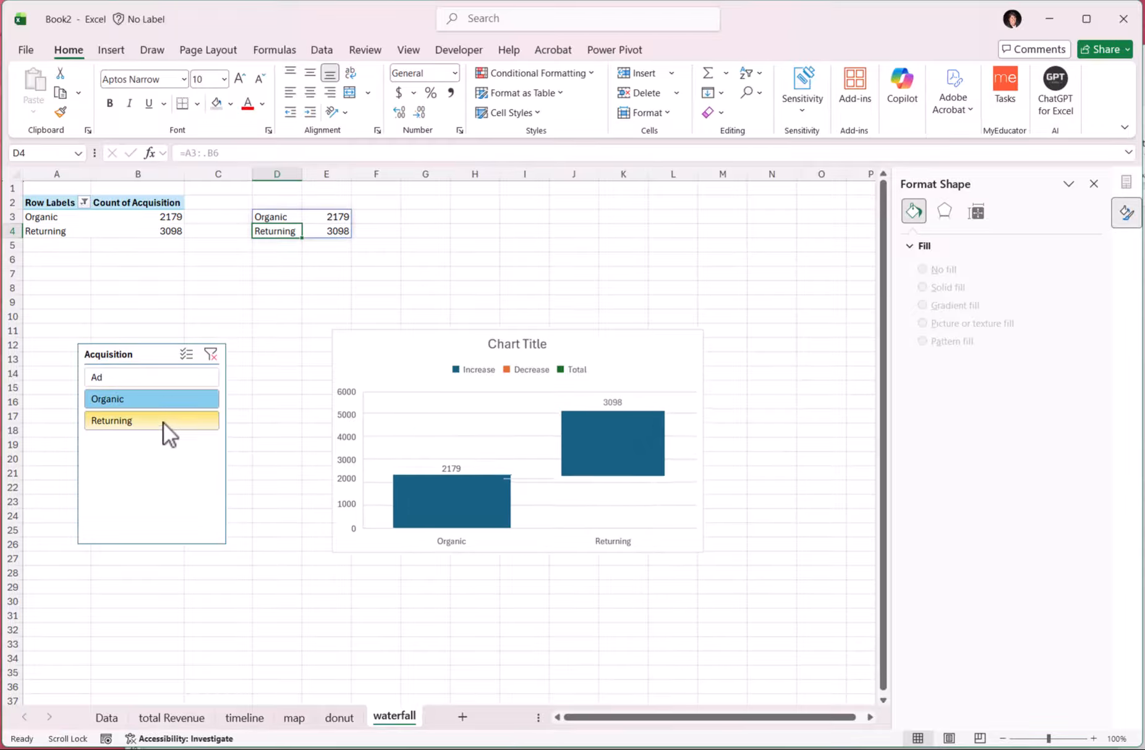
pyautogui.click(212, 357)
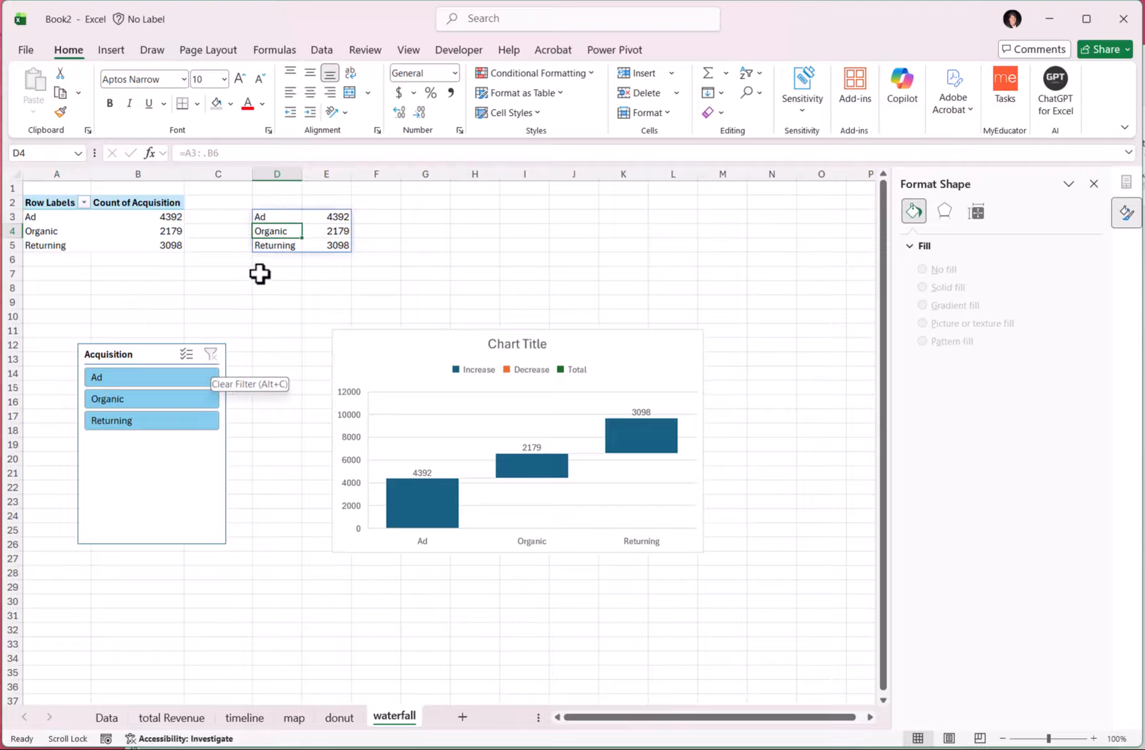
# Step: Enter the label Grand Total in D6 and a SUM formula for E3:E5 in E6
pyautogui.click(272, 259)
pyautogui.write('G')
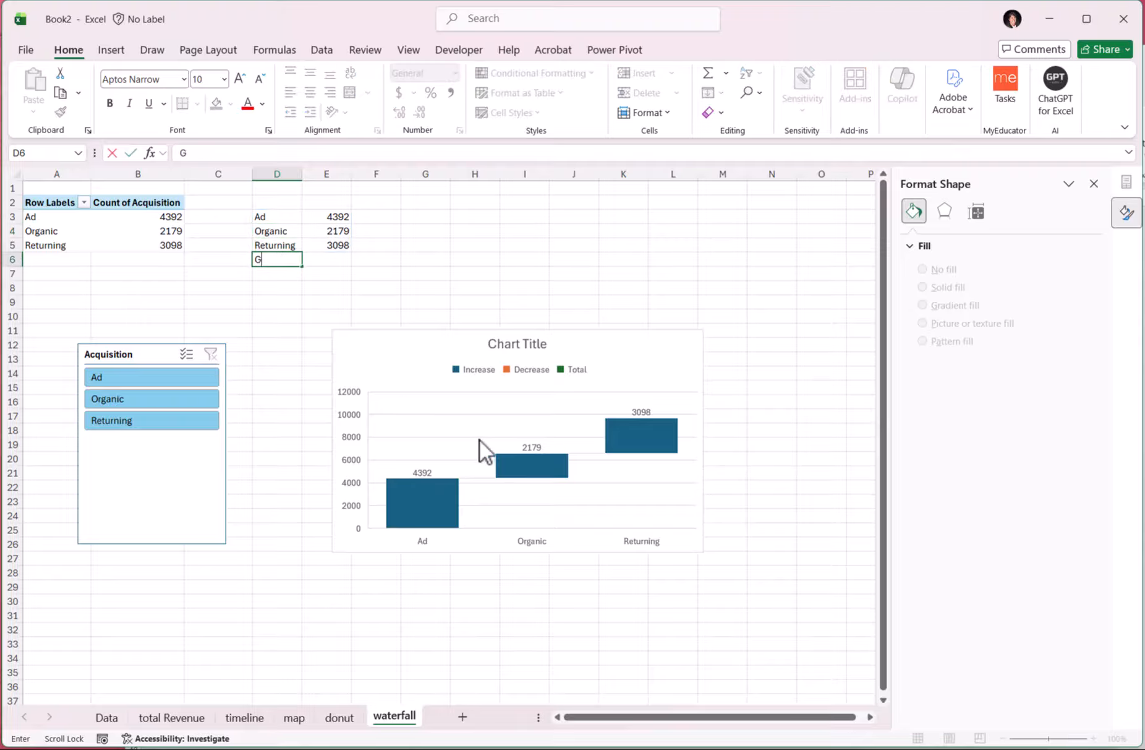
pyautogui.write('rand Total')
pyautogui.press('Tab')
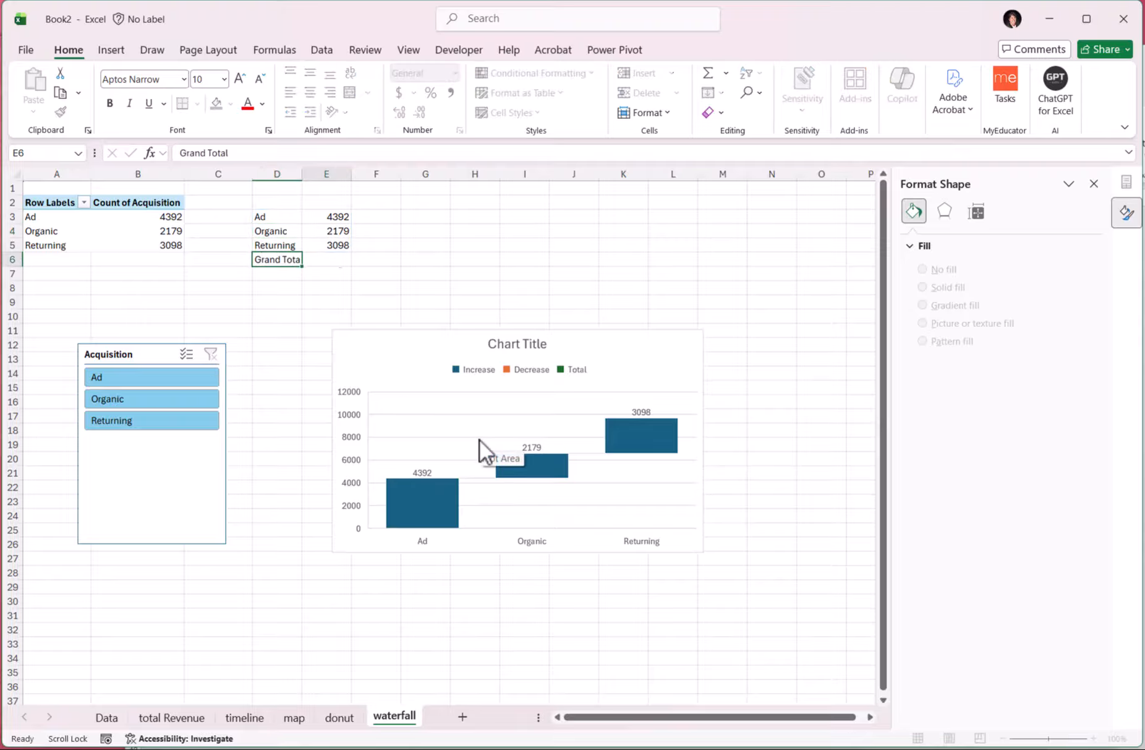
pyautogui.write('=sum')
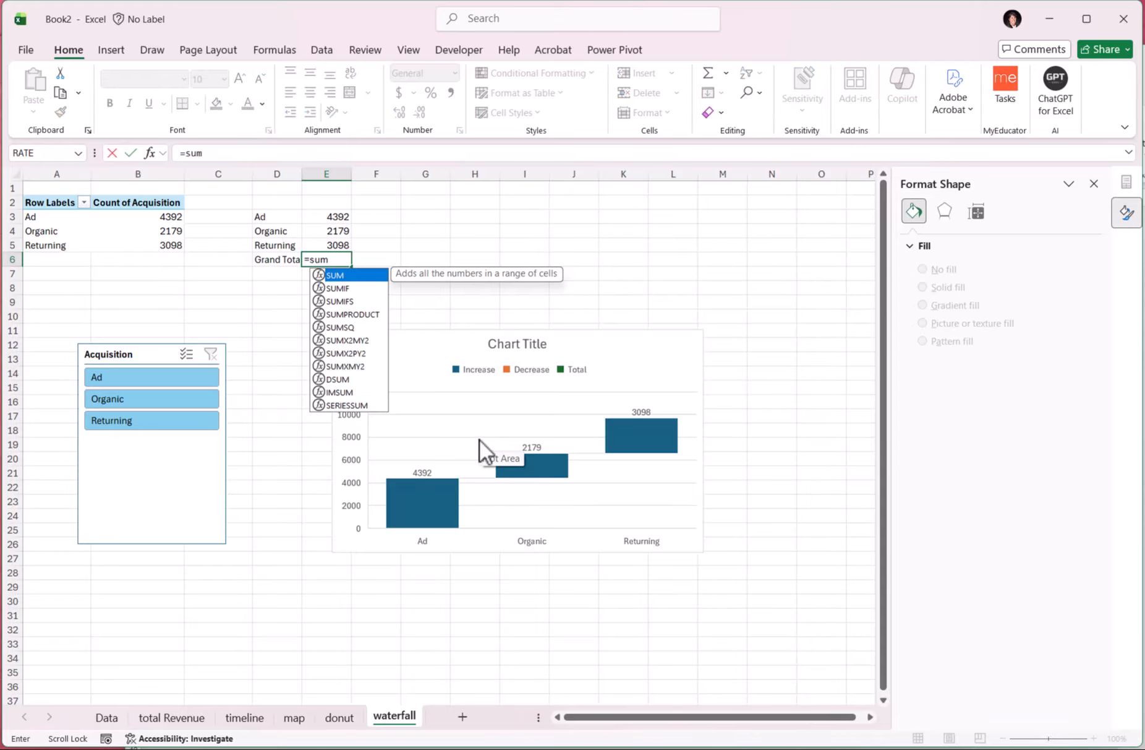
pyautogui.press('Tab')
pyautogui.moveTo(335, 217); pyautogui.dragTo(337, 246)
pyautogui.press('Return')
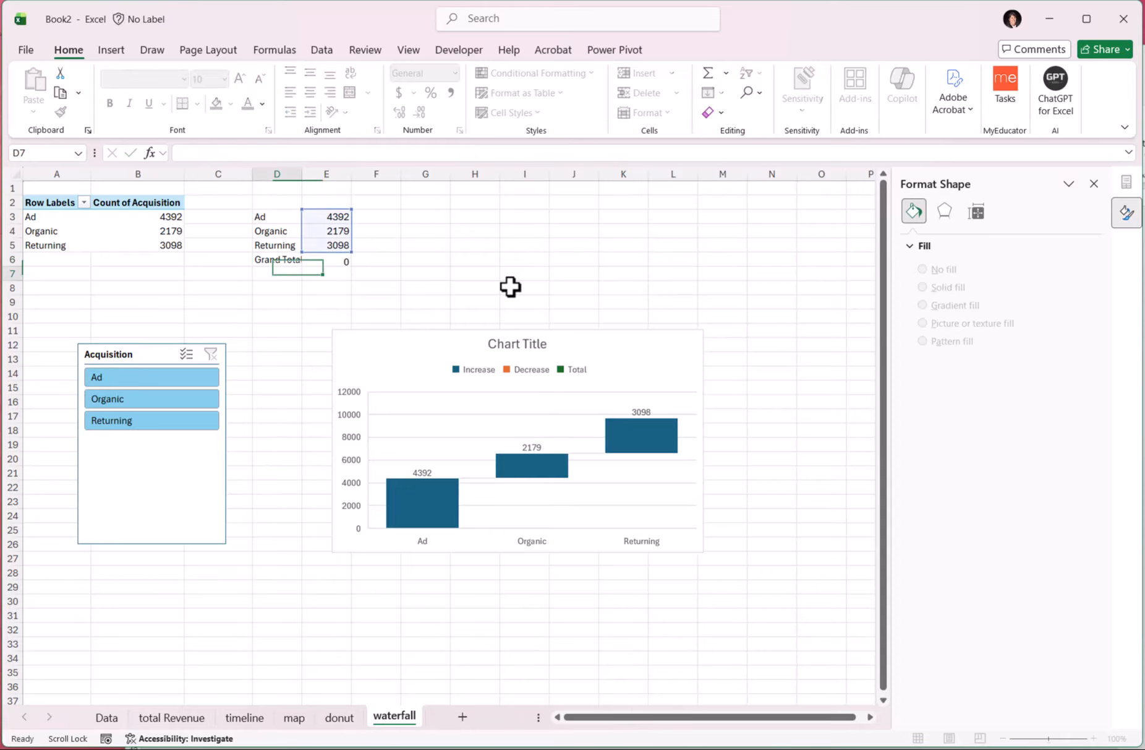
# Step: Check the Grand Total formula by filtering the Acquisition slicer to Ad and Organic, and clear the filter
pyautogui.click(150, 381)
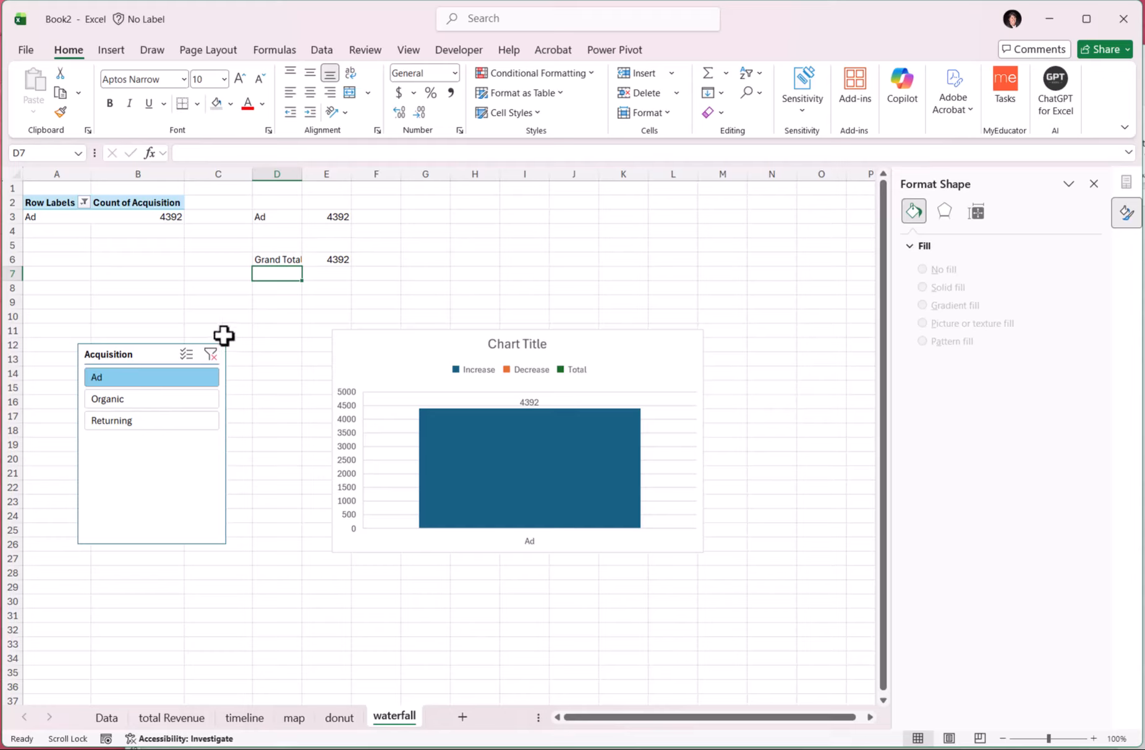
pyautogui.keyDown('ctrl'); pyautogui.click(161, 396); pyautogui.keyUp('ctrl')
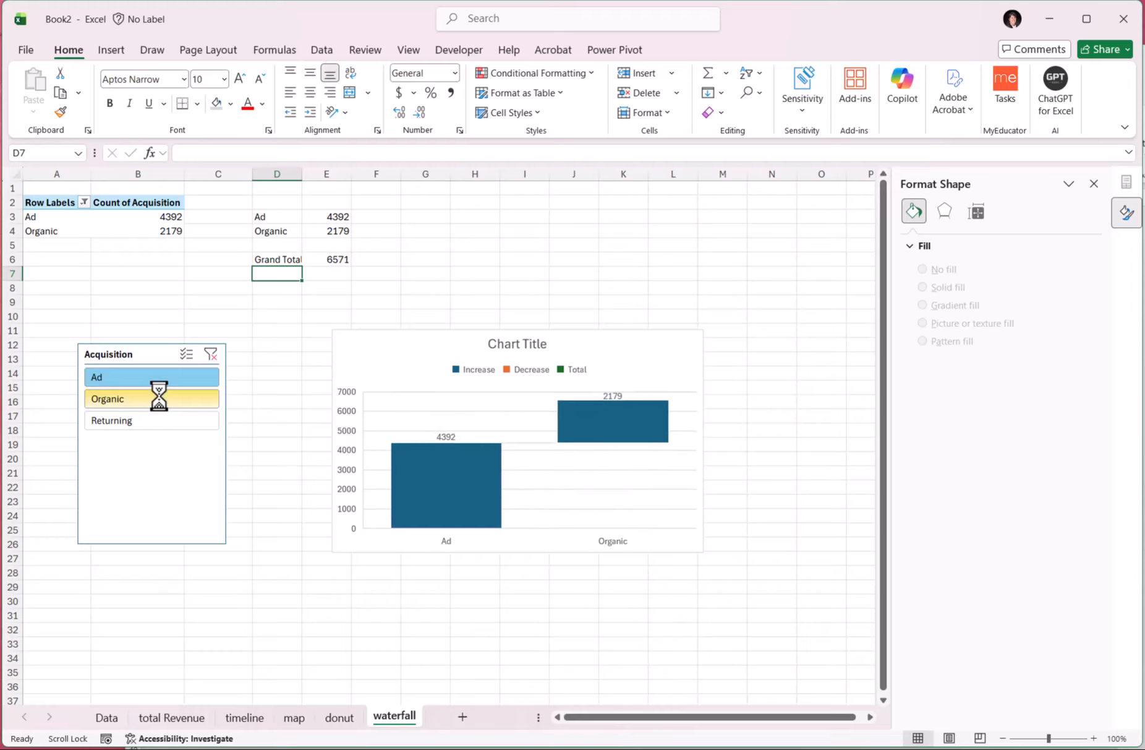
pyautogui.click(211, 354)
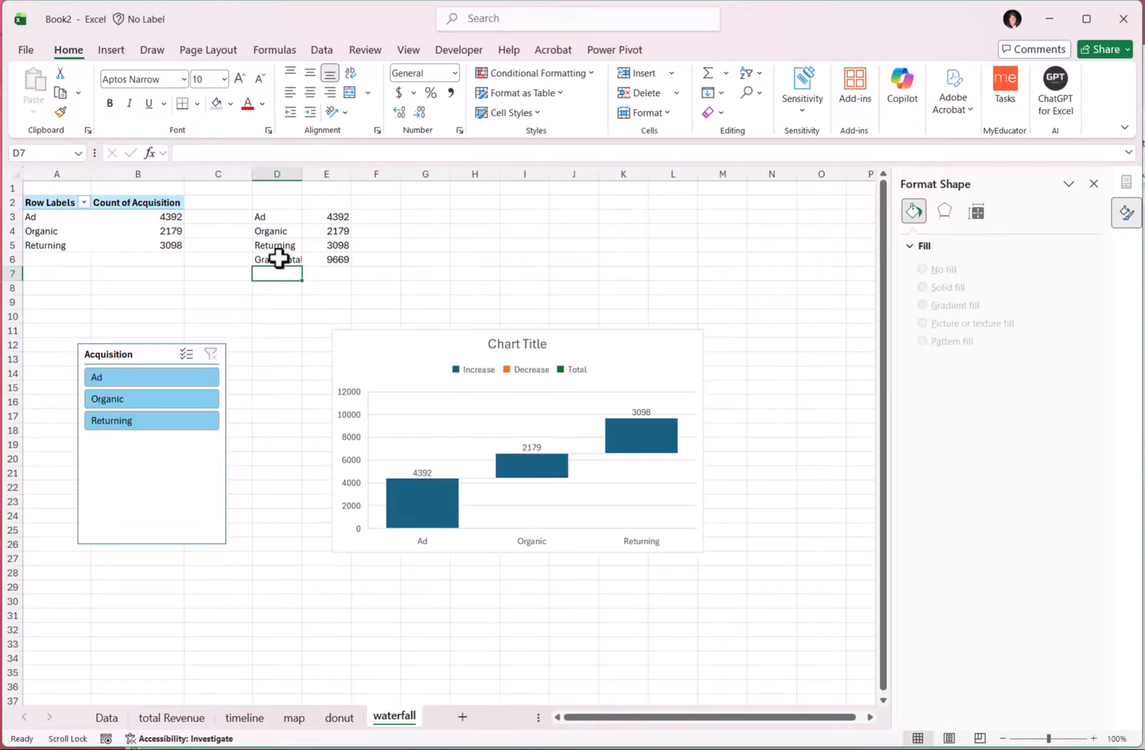
# Step: Extend the waterfall chart's source range to row 6 to include the Grand Total
pyautogui.click(631, 356)
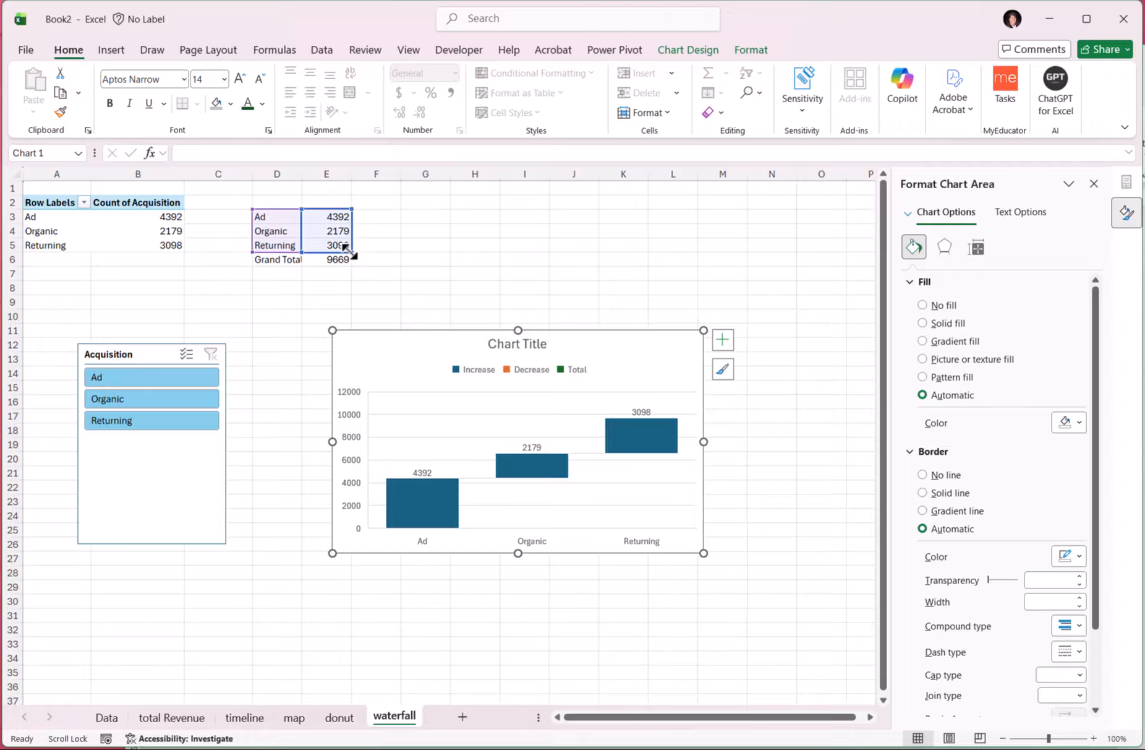
pyautogui.moveTo(346, 248); pyautogui.dragTo(349, 261)
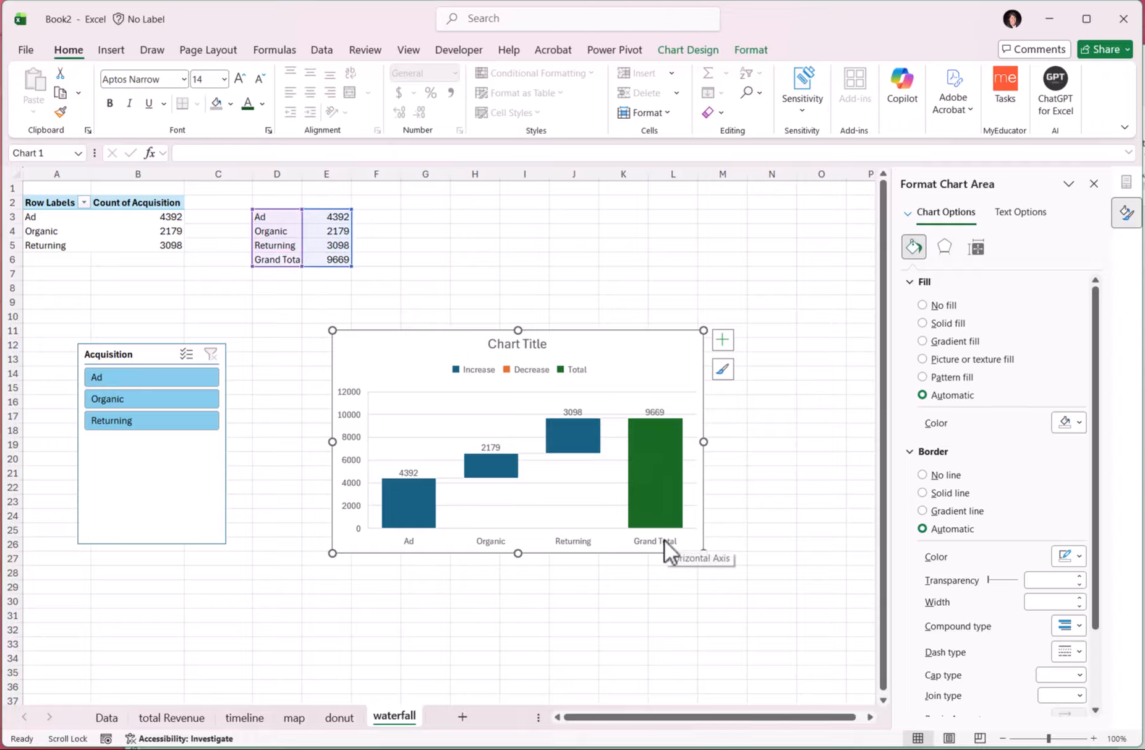
# Step: Delete the waterfall chart's title, legend, vertical axis and gridlines
pyautogui.click(512, 347)
pyautogui.press('Delete')
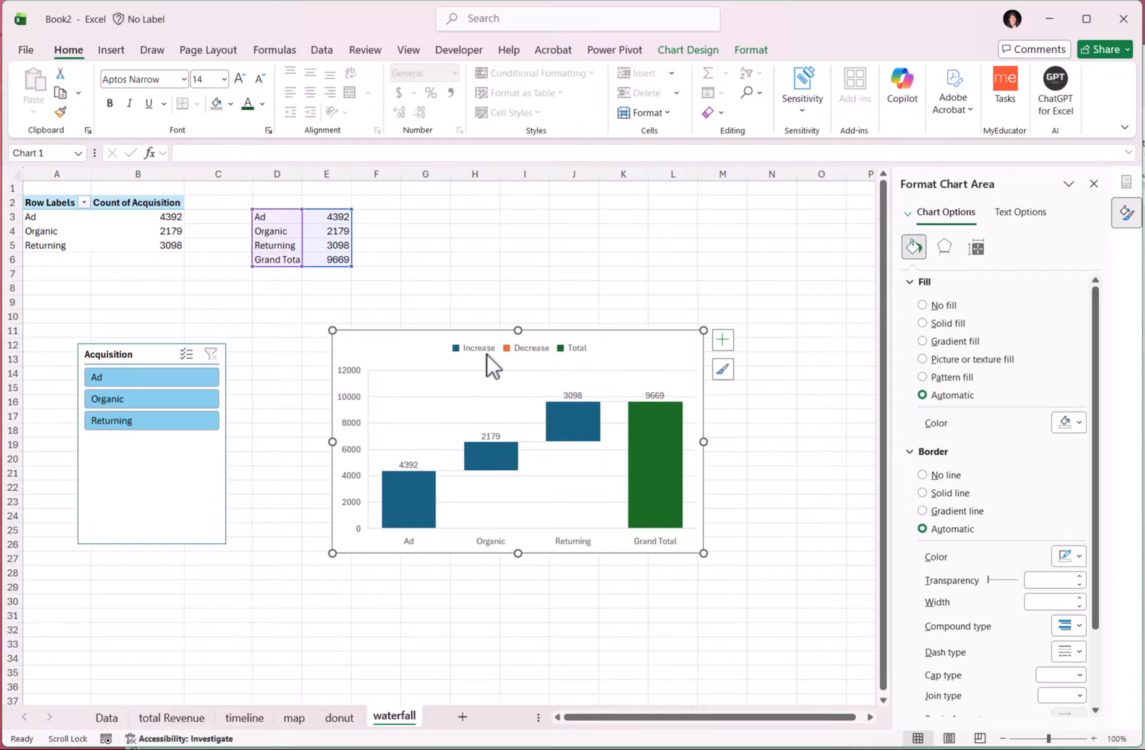
pyautogui.click(486, 348)
pyautogui.press('Delete')
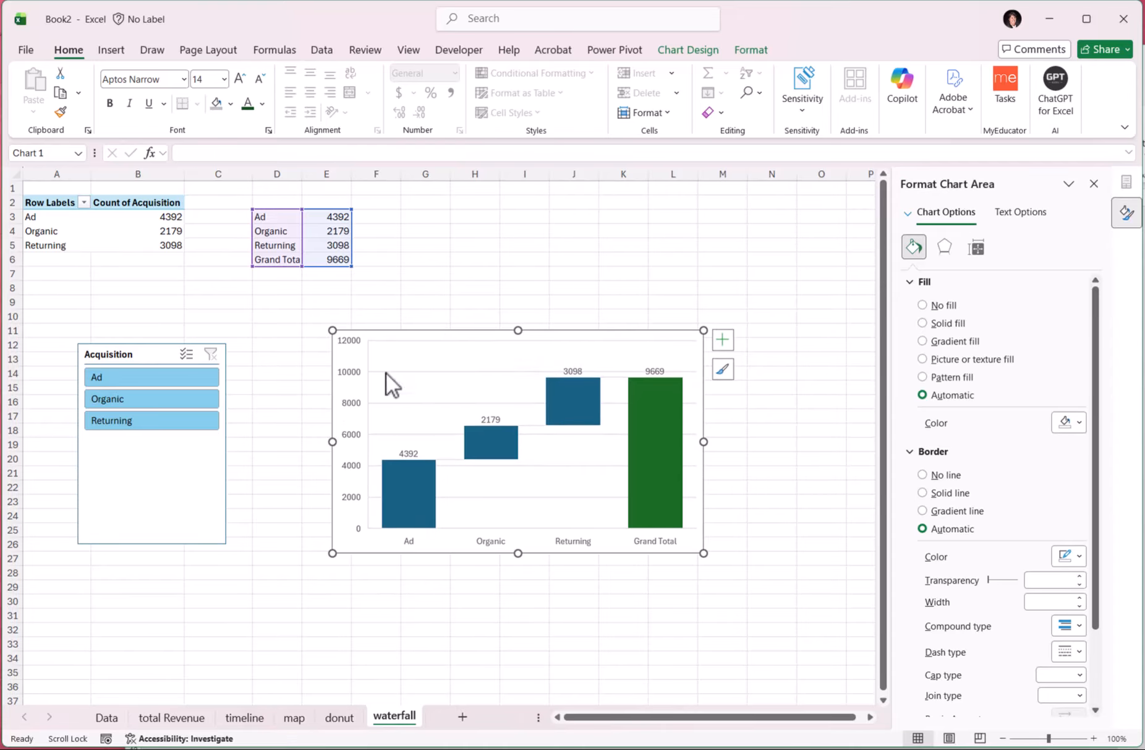
pyautogui.click(352, 372)
pyautogui.press('Delete')
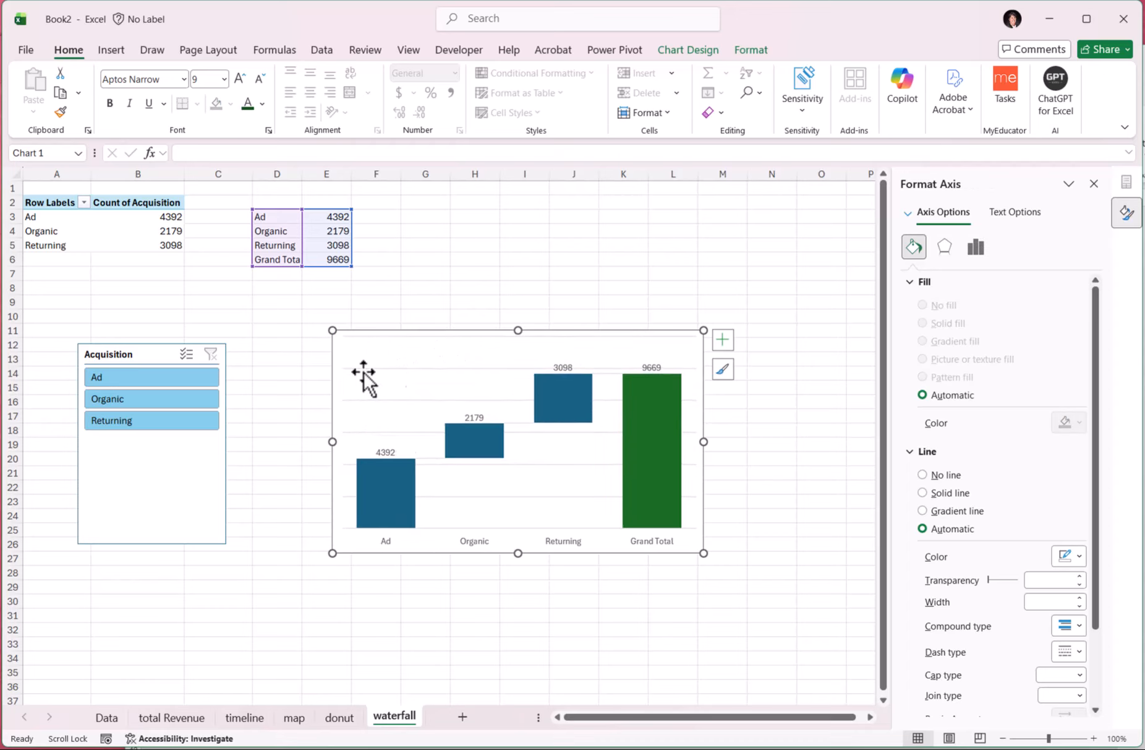
pyautogui.click(491, 370)
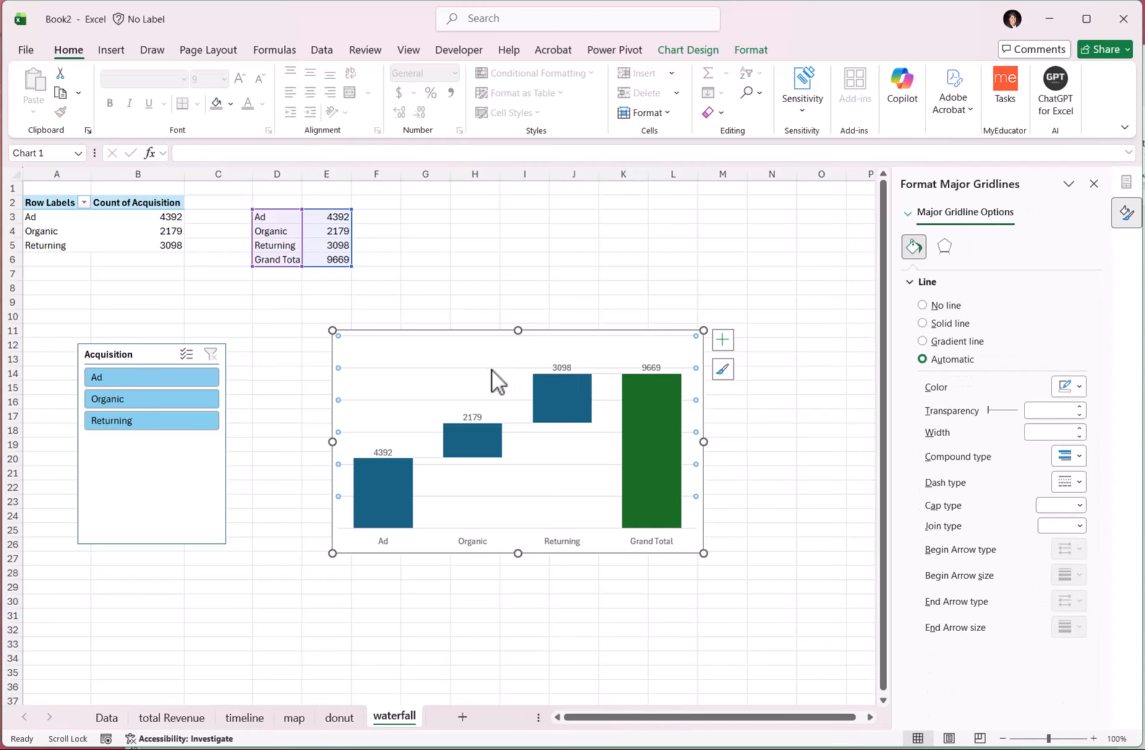
pyautogui.press('Delete')
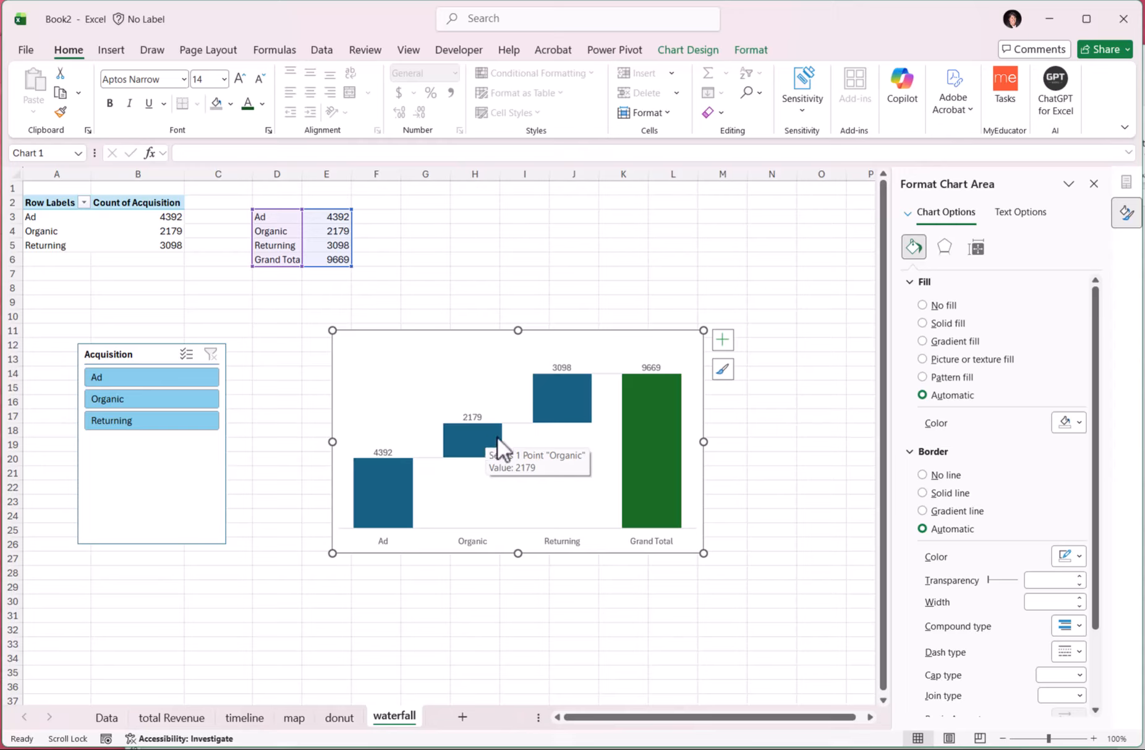
# Step: Apply a solid green fill to all columns of the waterfall chart's data series
pyautogui.rightClick(558, 406)
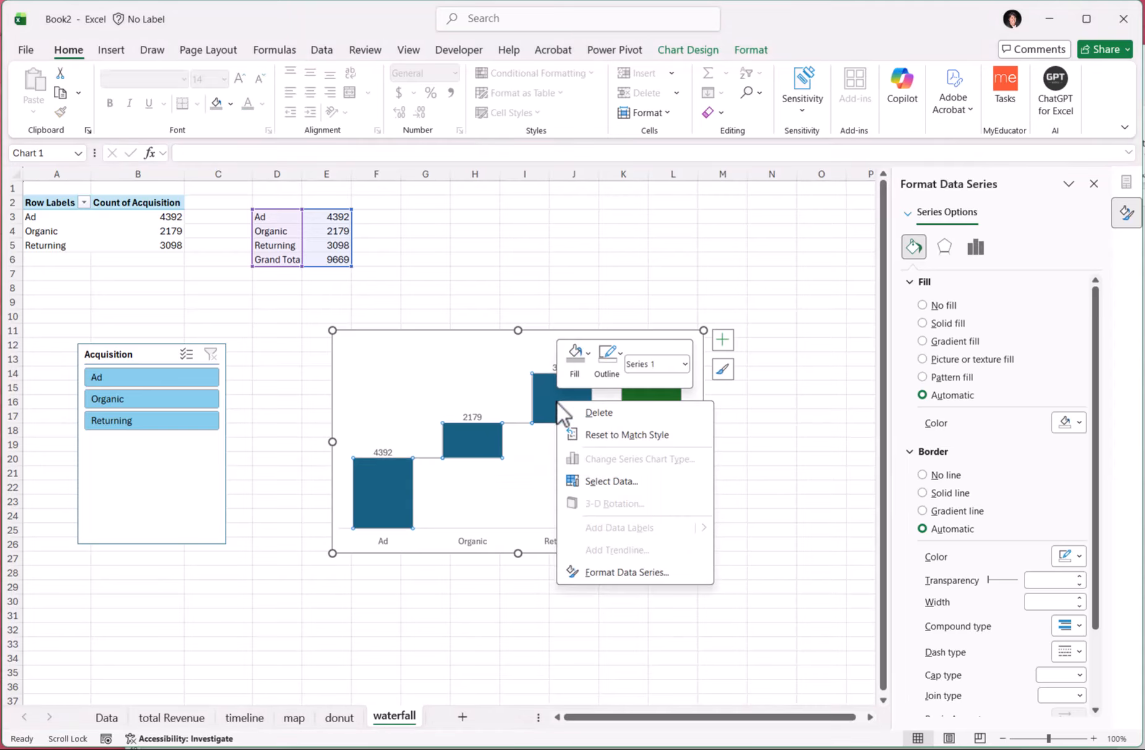
pyautogui.click(597, 573)
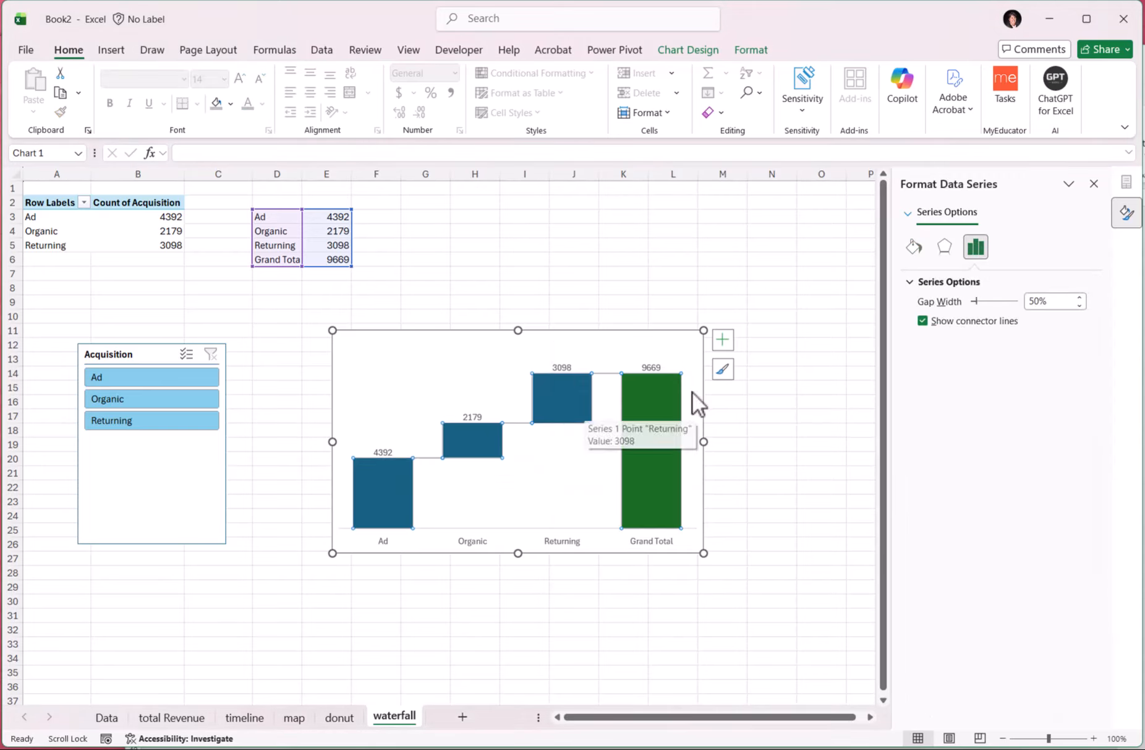
pyautogui.click(915, 247)
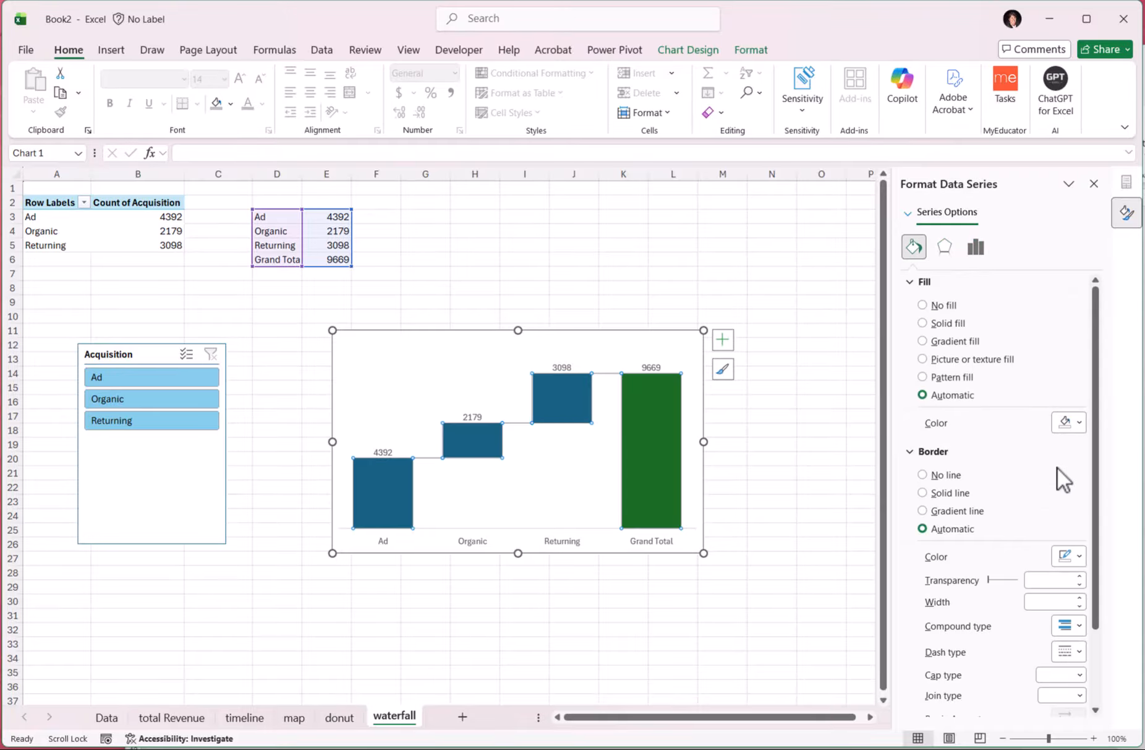
pyautogui.click(1080, 421)
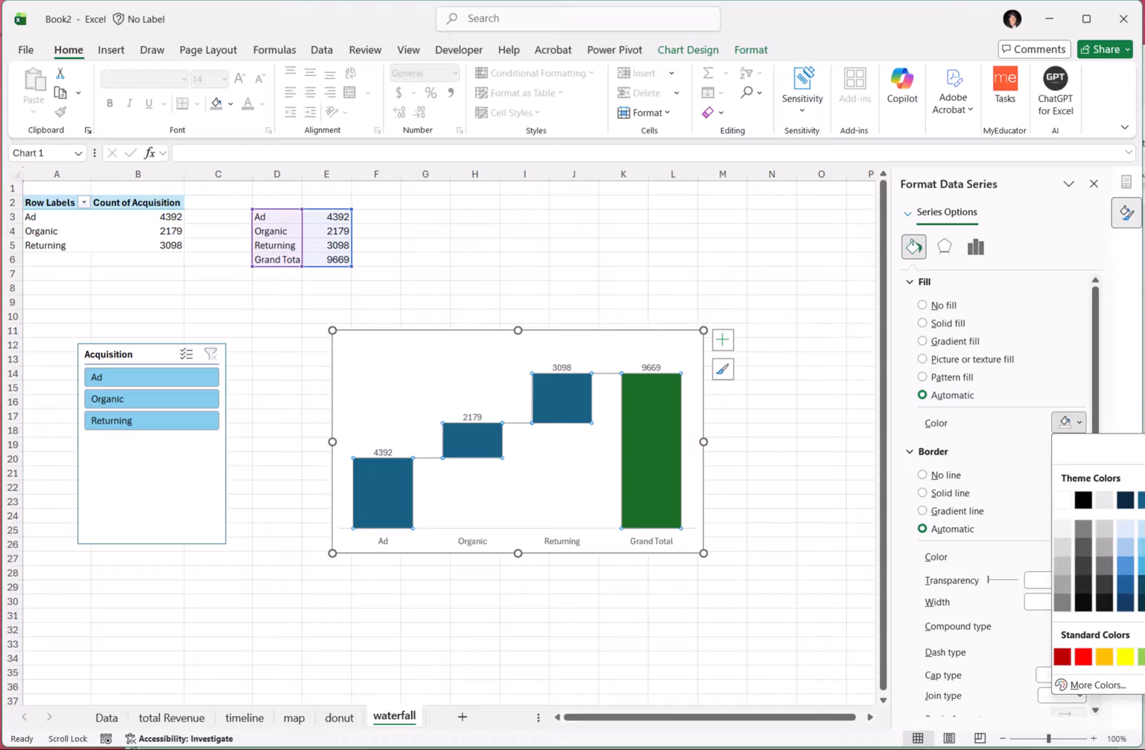
pyautogui.click(1144, 584)
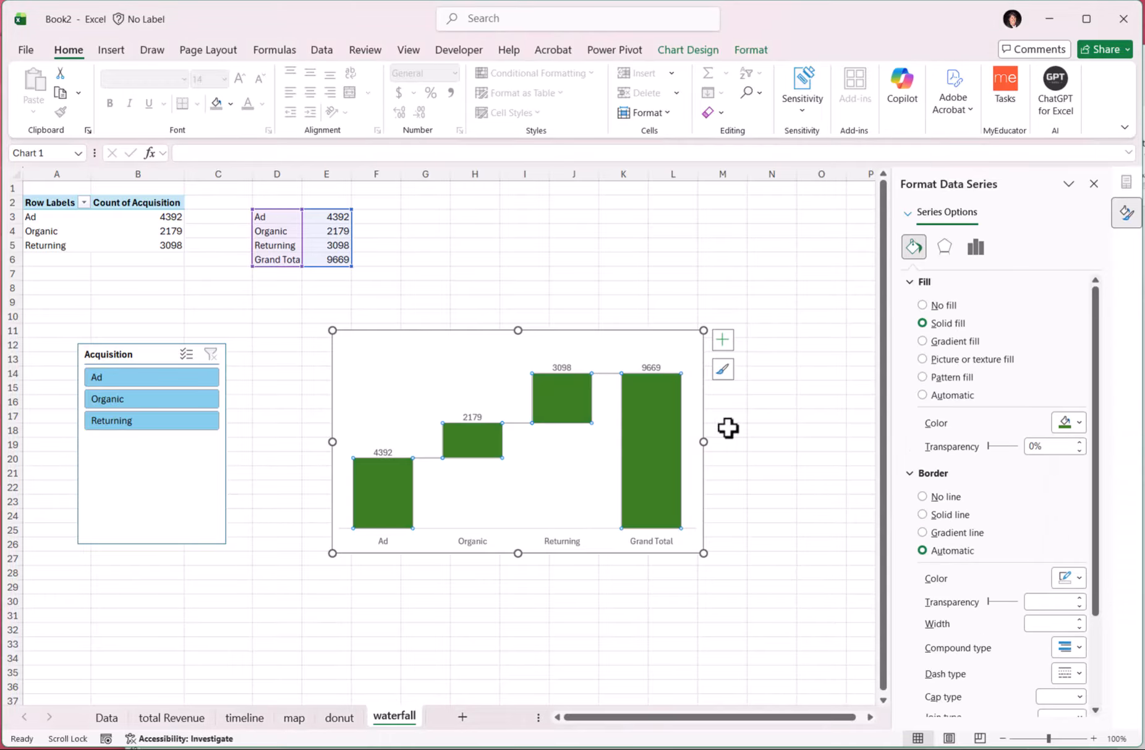
# Step: Fill only the waterfall chart's Grand Total column with a darker green, and deselect the chart
pyautogui.click(647, 427)
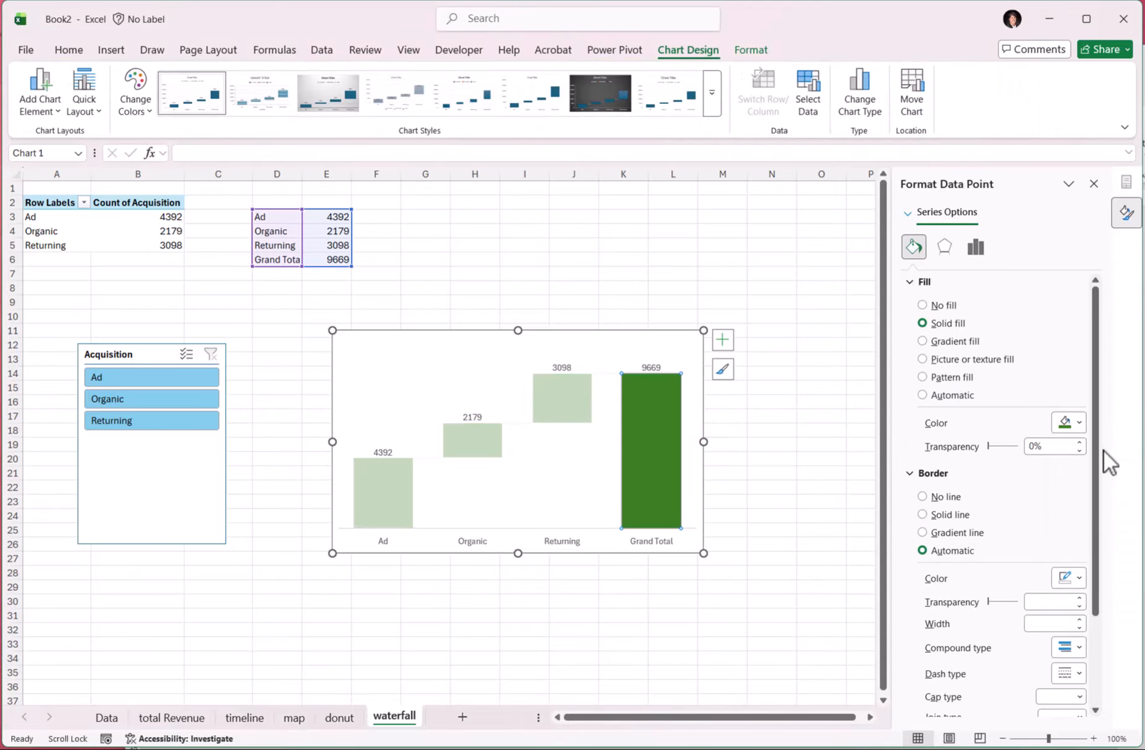
pyautogui.click(1076, 423)
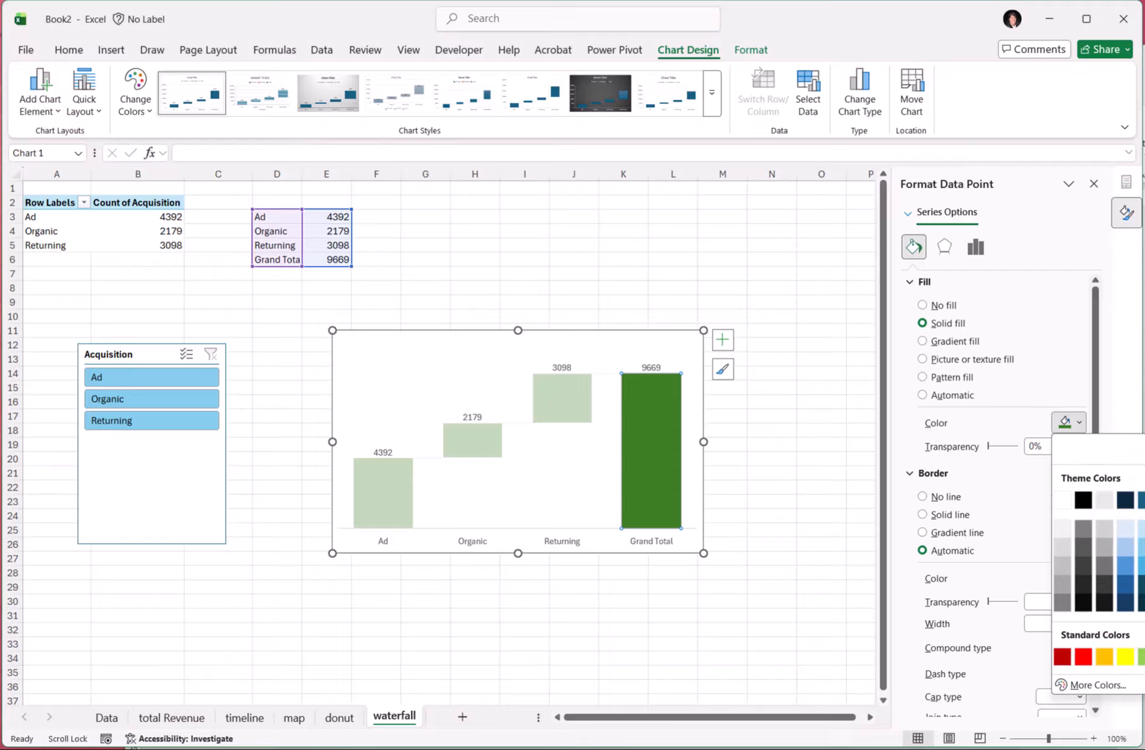
pyautogui.click(1144, 601)
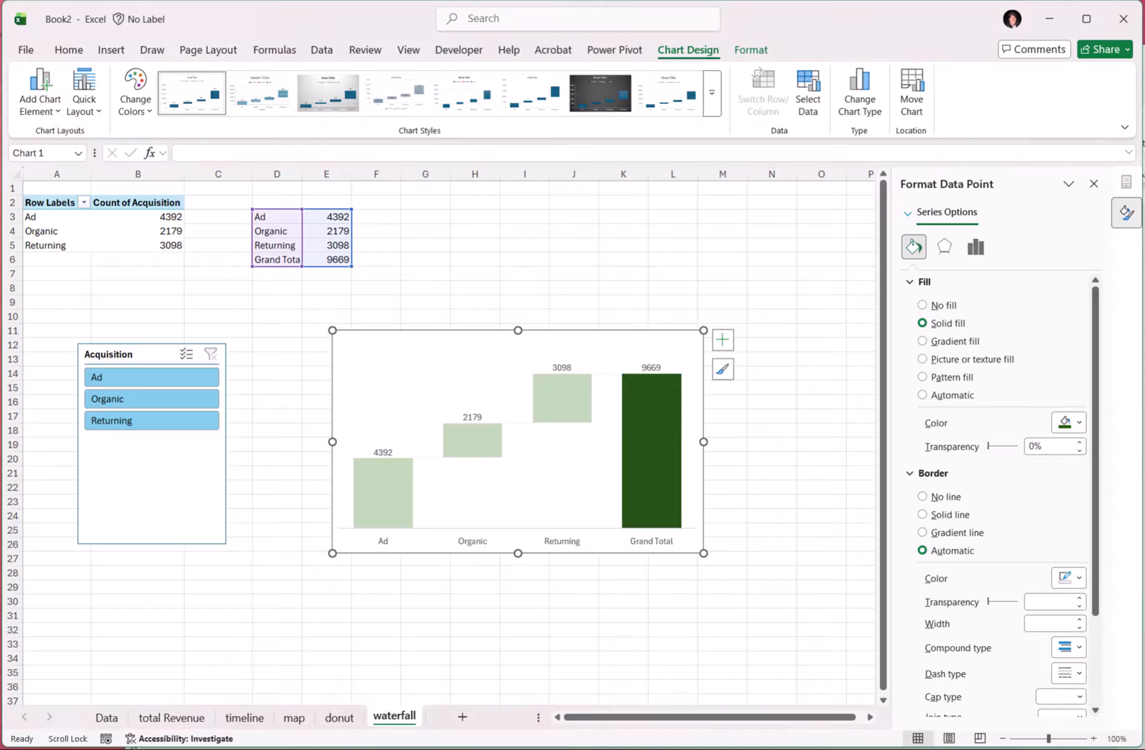
pyautogui.click(848, 501)
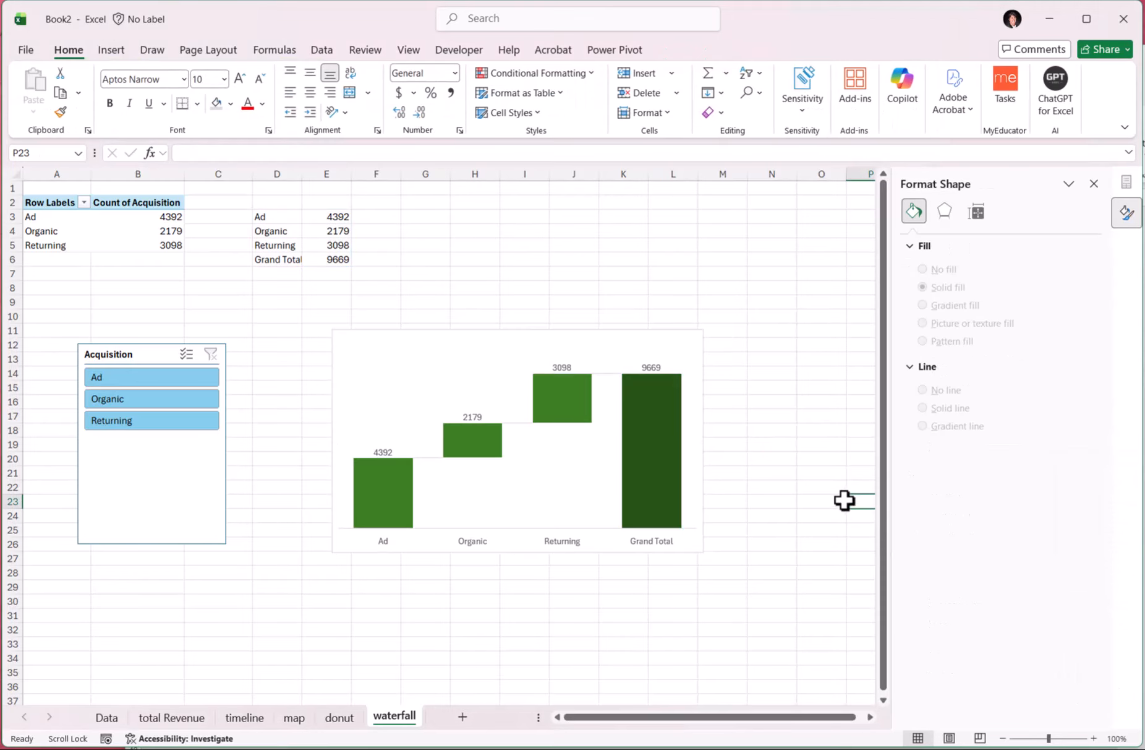
# Step: Select all data labels of the waterfall chart for formatting
pyautogui.click(557, 363)
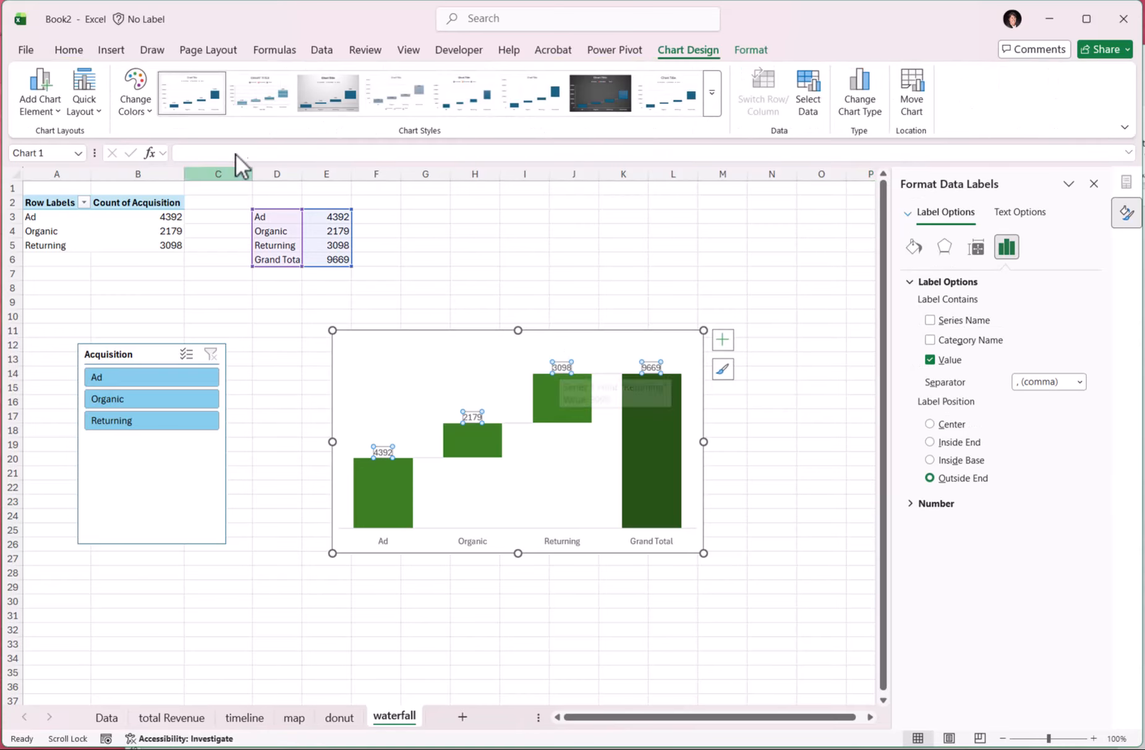
# Step: Set the waterfall chart's data labels to font size 11 and make them bold
pyautogui.click(68, 50)
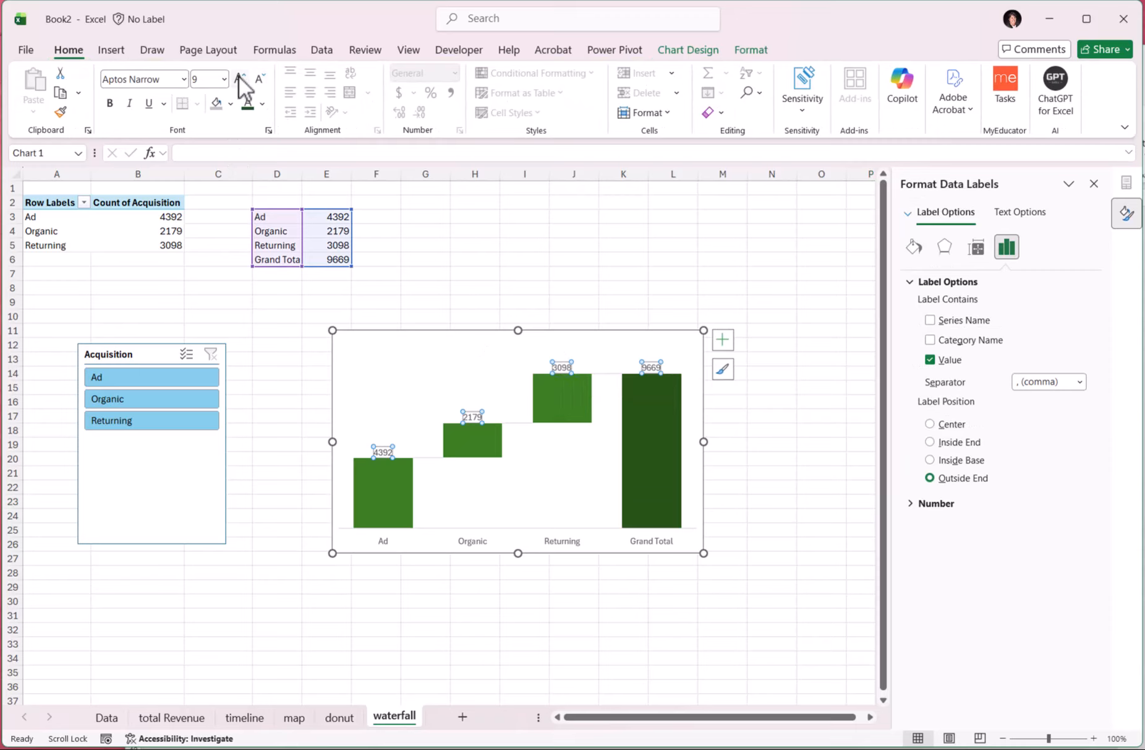
pyautogui.click(240, 78)
pyautogui.click(240, 78)
pyautogui.click(240, 79)
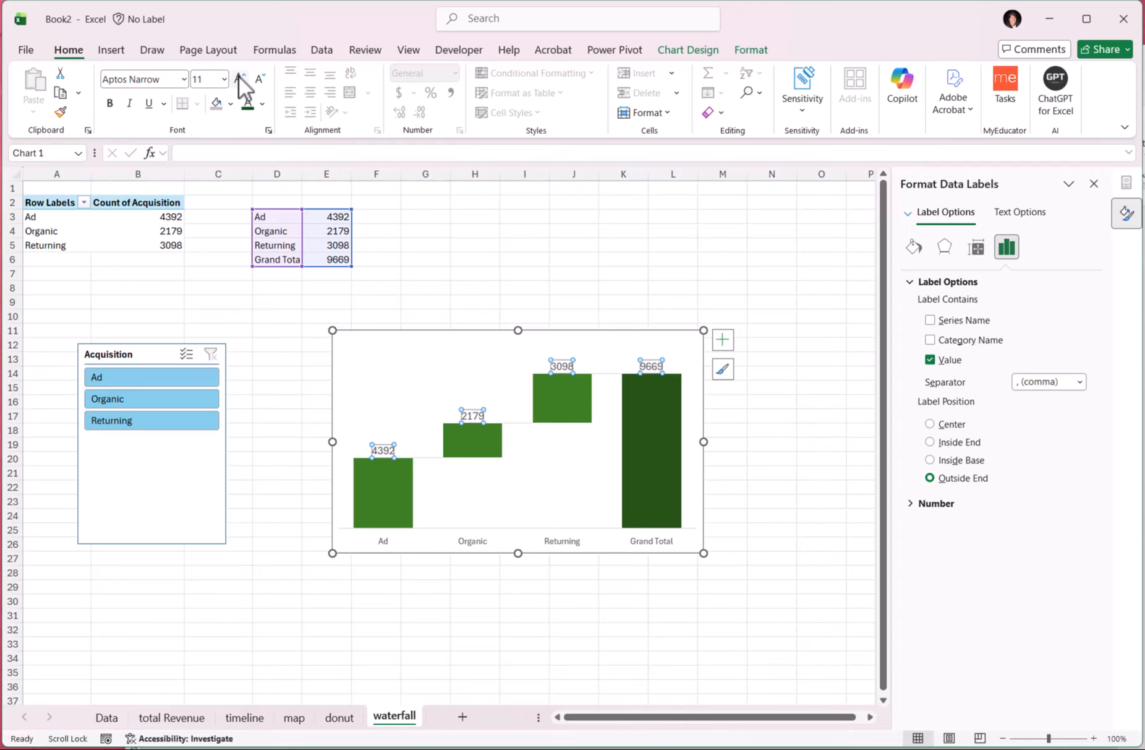
pyautogui.click(110, 103)
# Step: Set the waterfall chart's category axis labels to font size 11 and make them bold
pyautogui.click(464, 543)
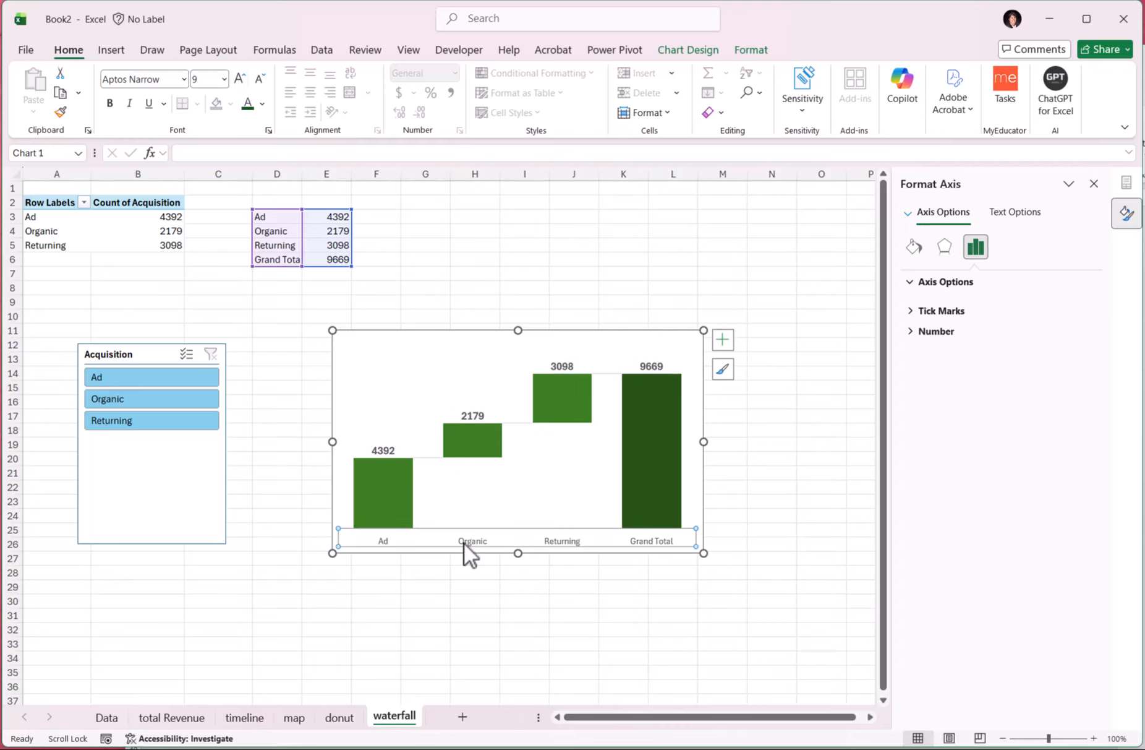
pyautogui.click(240, 76)
pyautogui.click(240, 76)
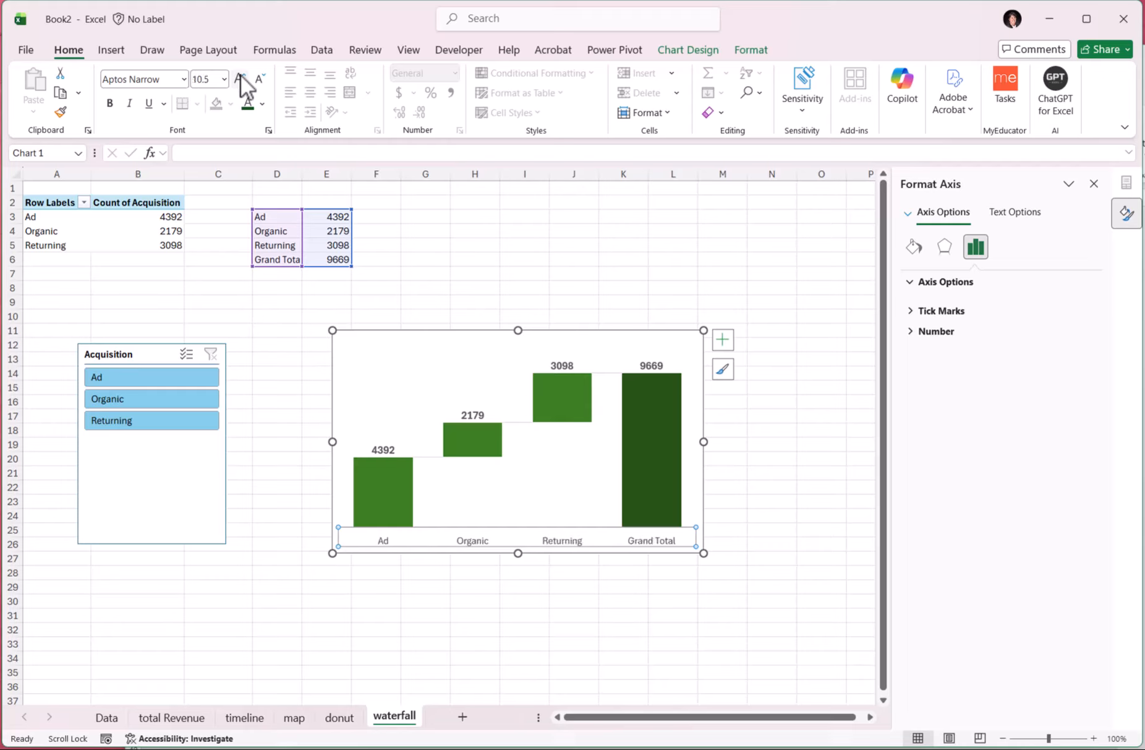
pyautogui.click(240, 76)
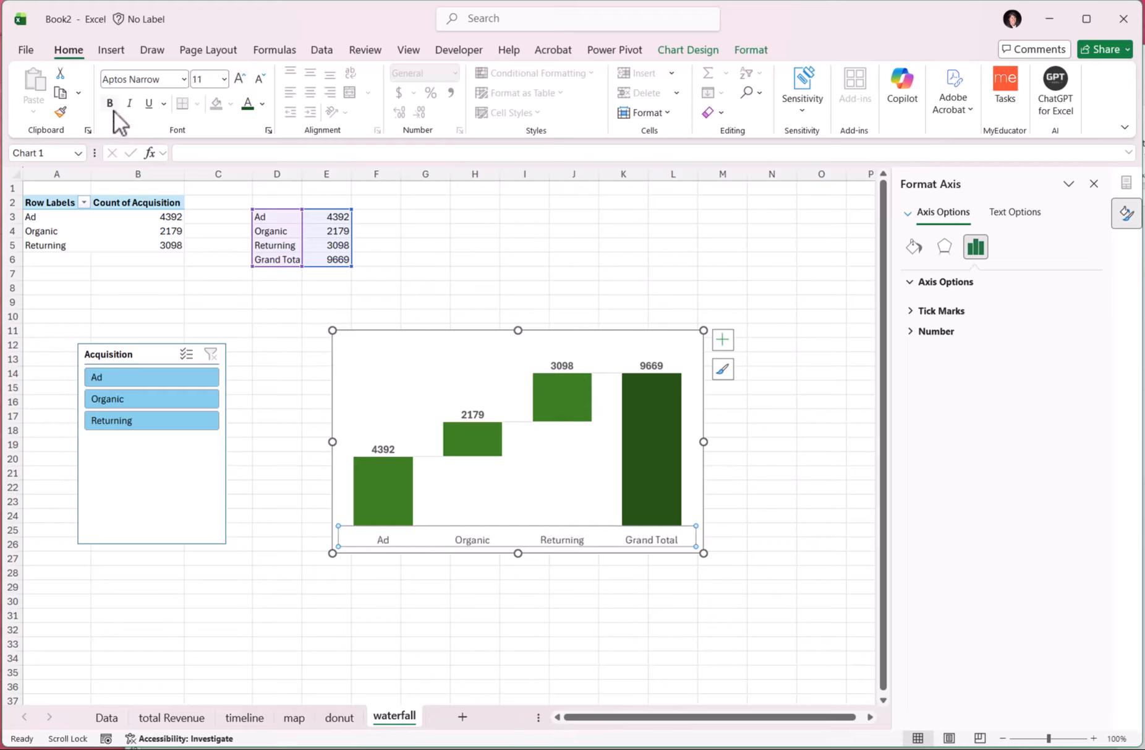
# Step: Apply a solid-line border to the waterfall chart's data series
pyautogui.click(463, 441)
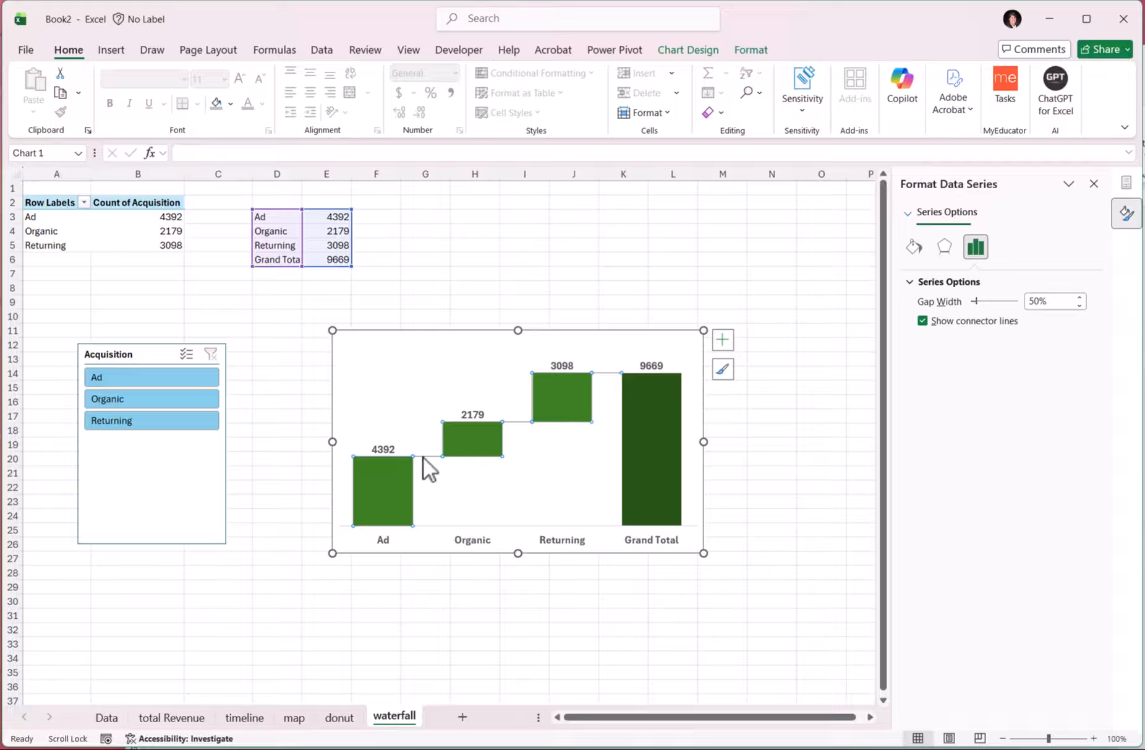
pyautogui.click(913, 247)
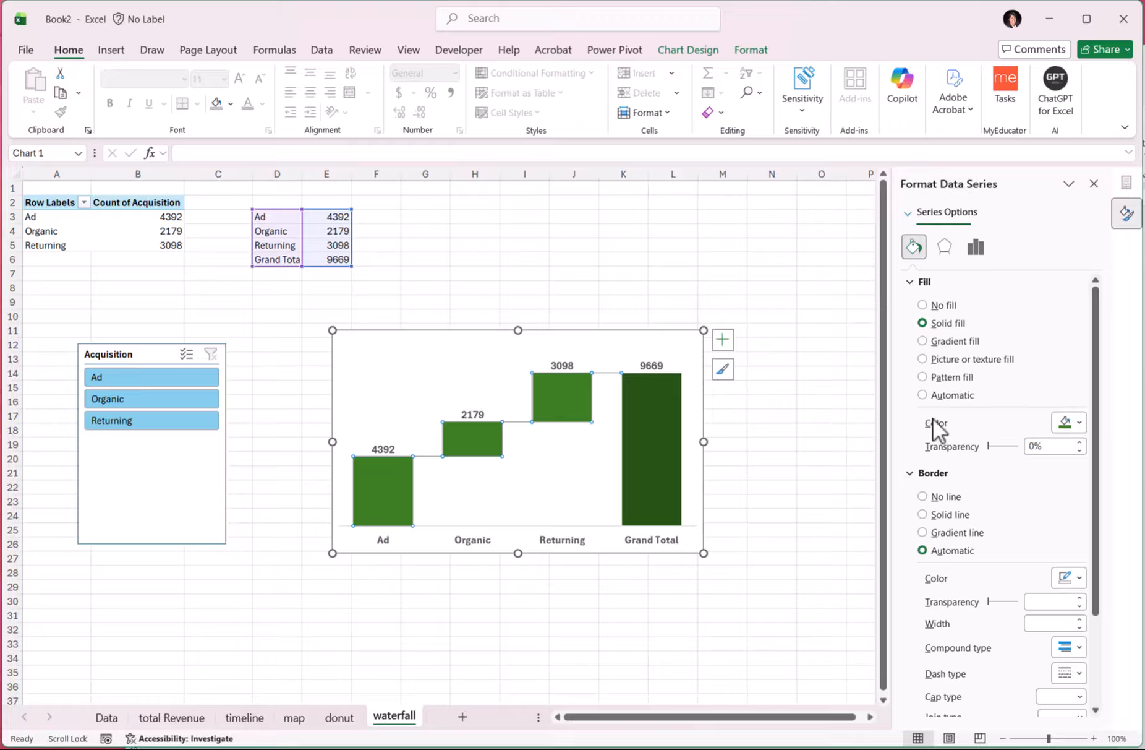
pyautogui.click(923, 514)
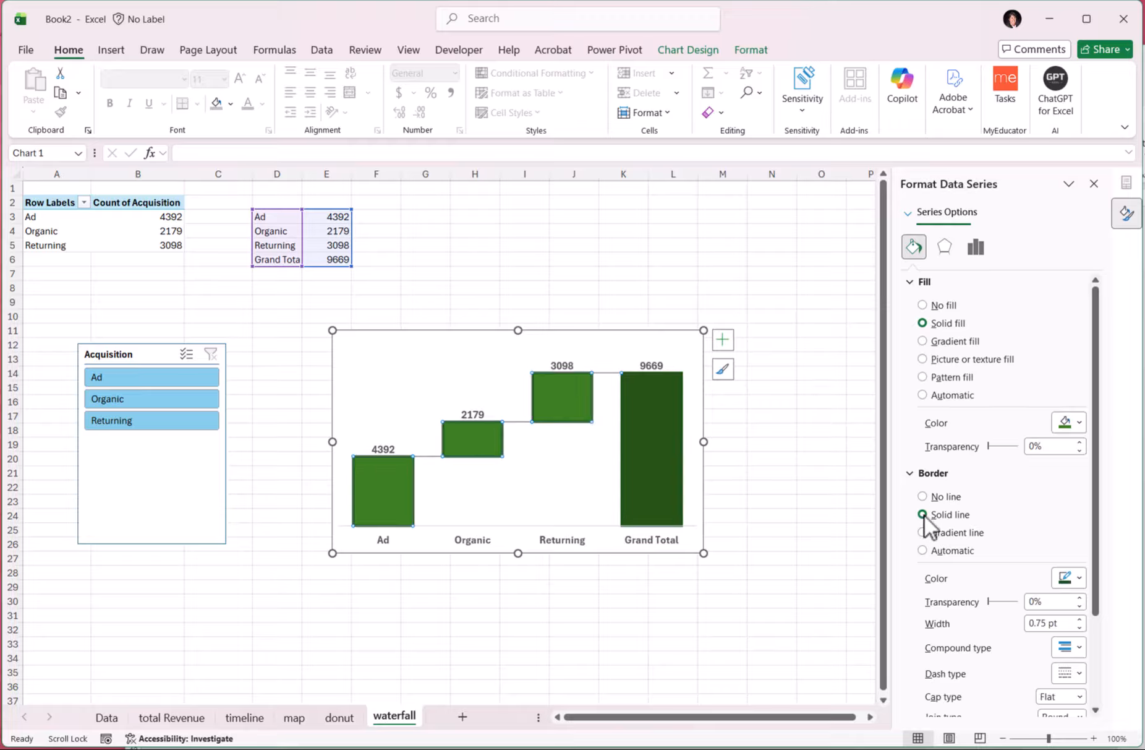
pyautogui.click(565, 488)
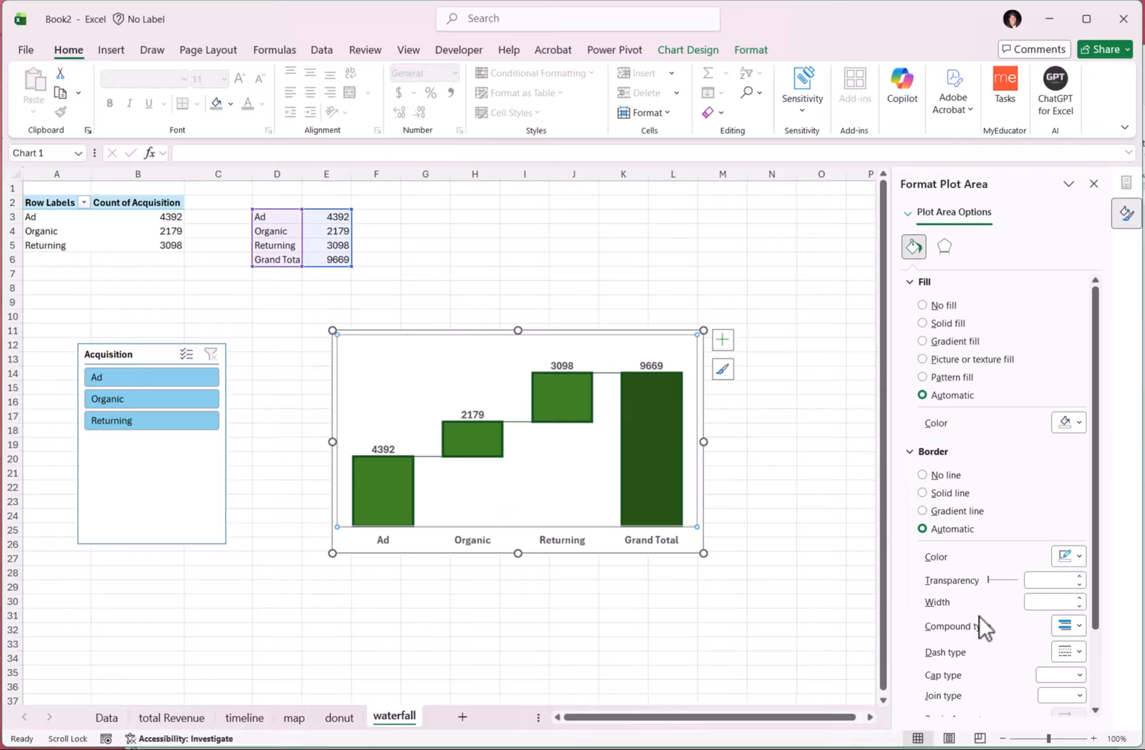
# Step: Give the waterfall chart area no fill and no border line
pyautogui.click(675, 334)
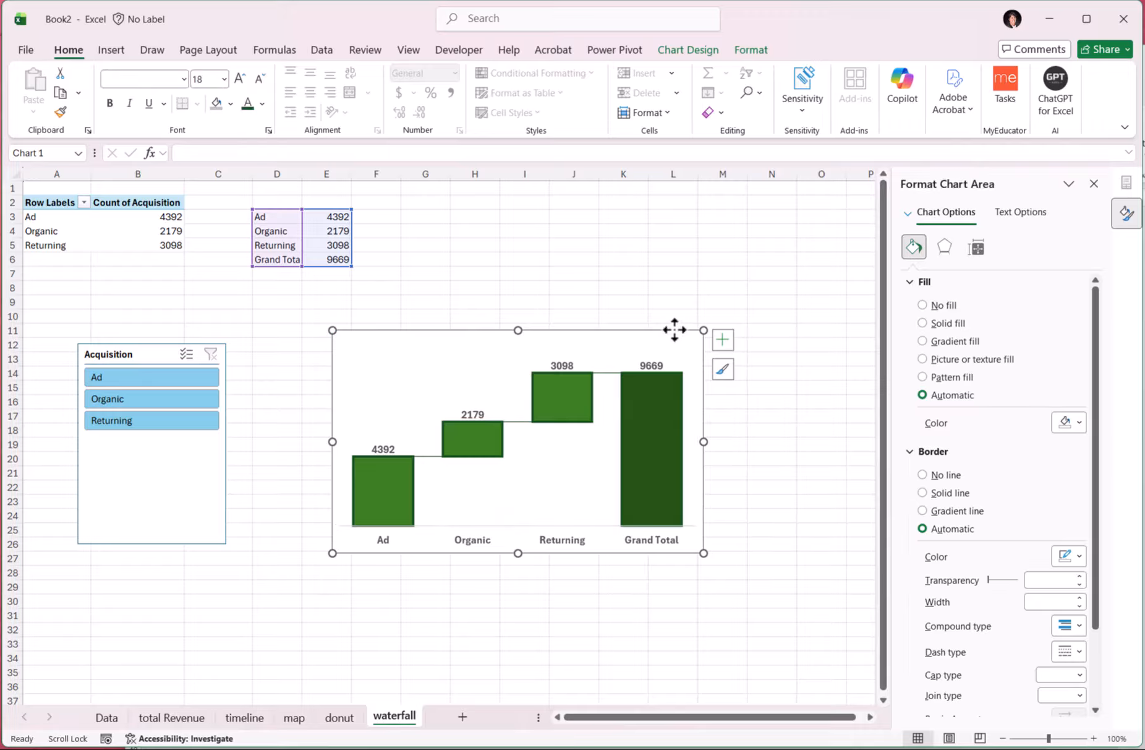
pyautogui.click(923, 305)
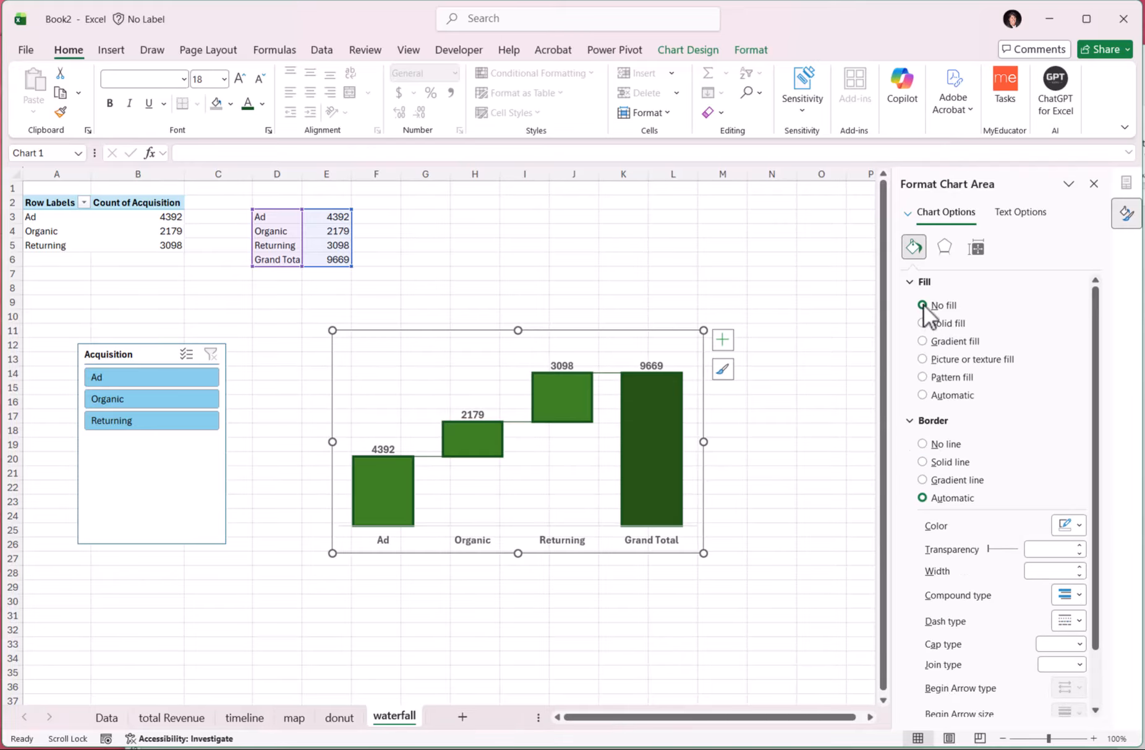
pyautogui.click(923, 443)
pyautogui.click(742, 426)
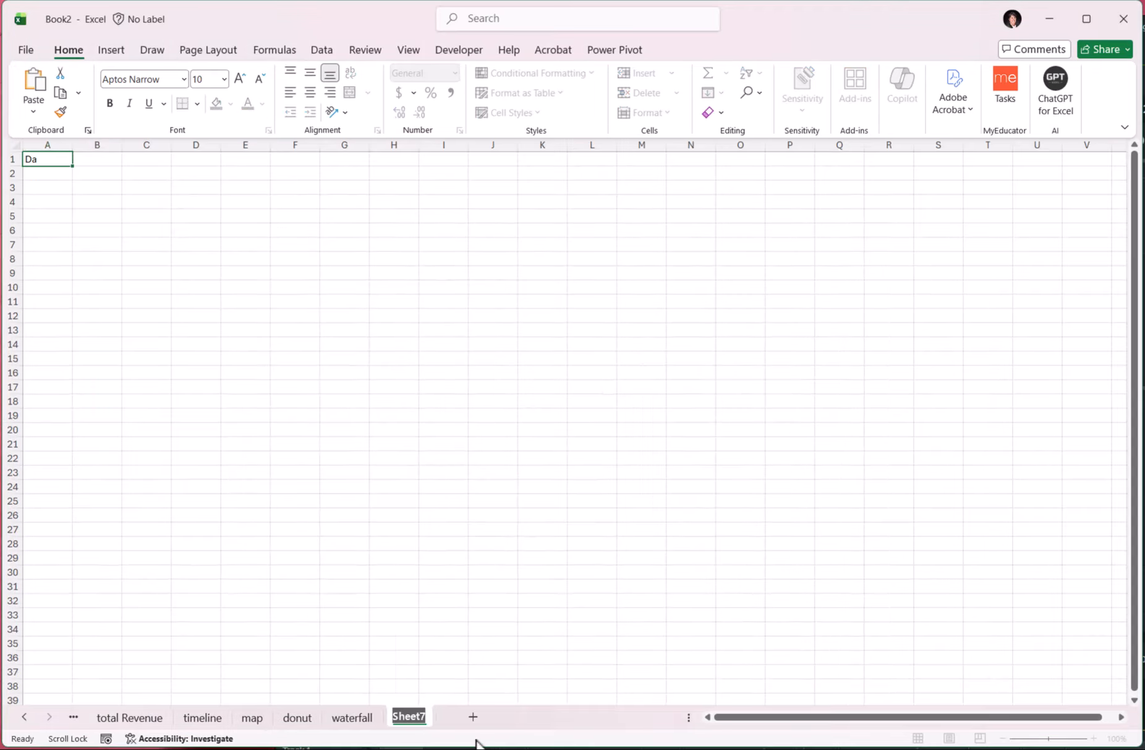
# Step: Rename the new sheet as Dashboard and clear the stray text from cell A1
pyautogui.write('Dashboard')
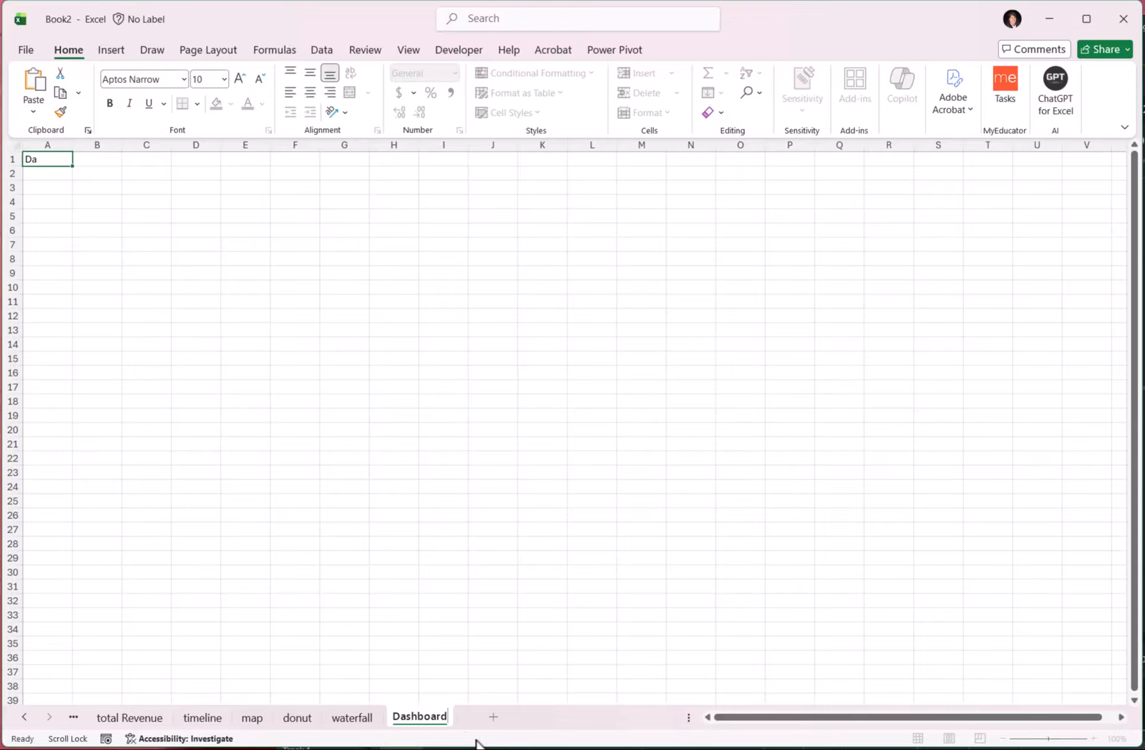
pyautogui.click(379, 643)
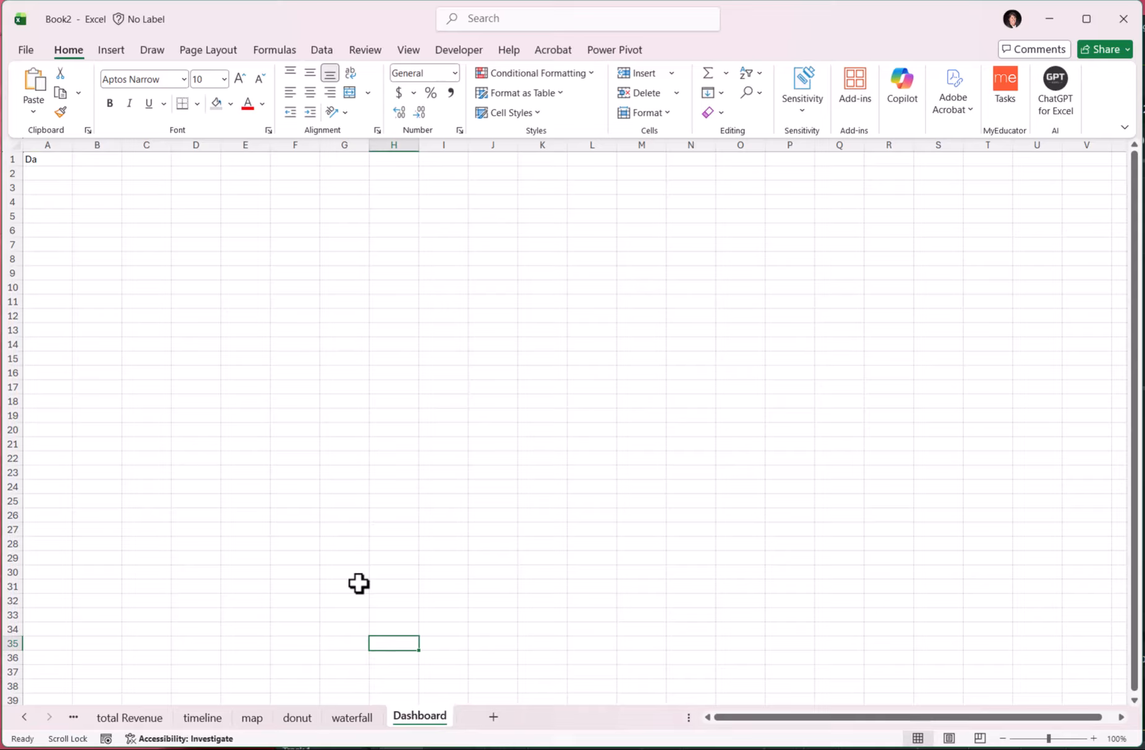
pyautogui.click(17, 146)
pyautogui.click(37, 158)
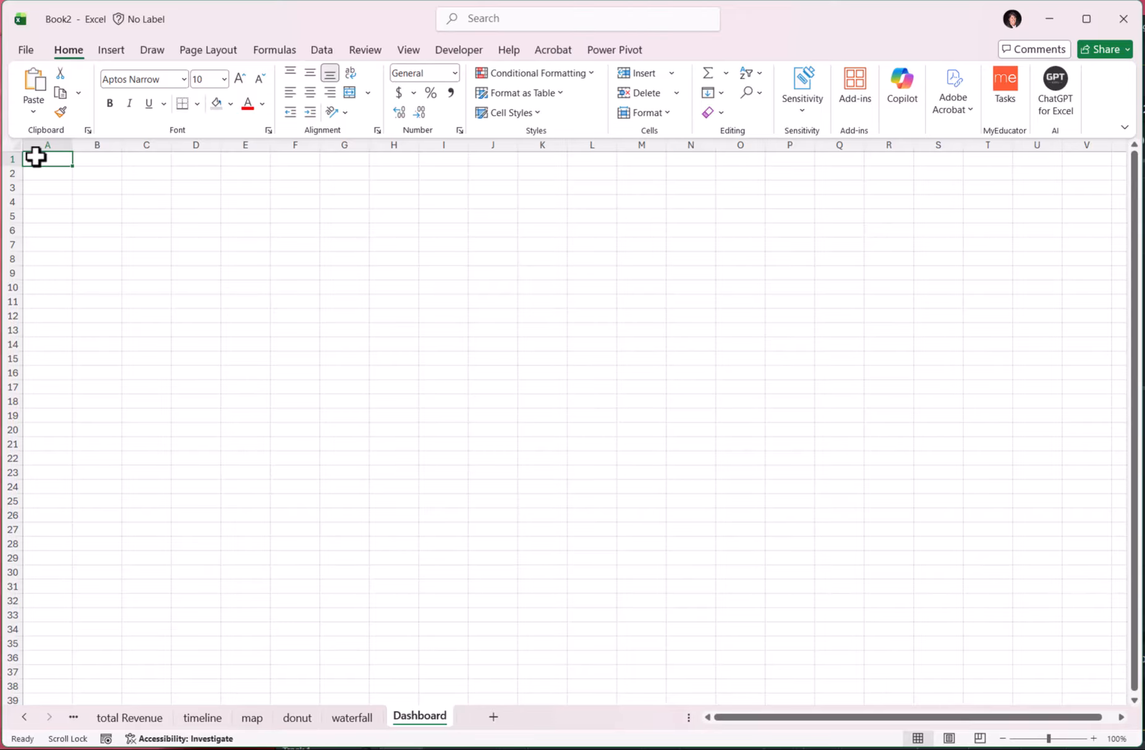
# Step: Fill the entire Dashboard sheet with light gray, the second shade under white in the theme colors
pyautogui.click(15, 146)
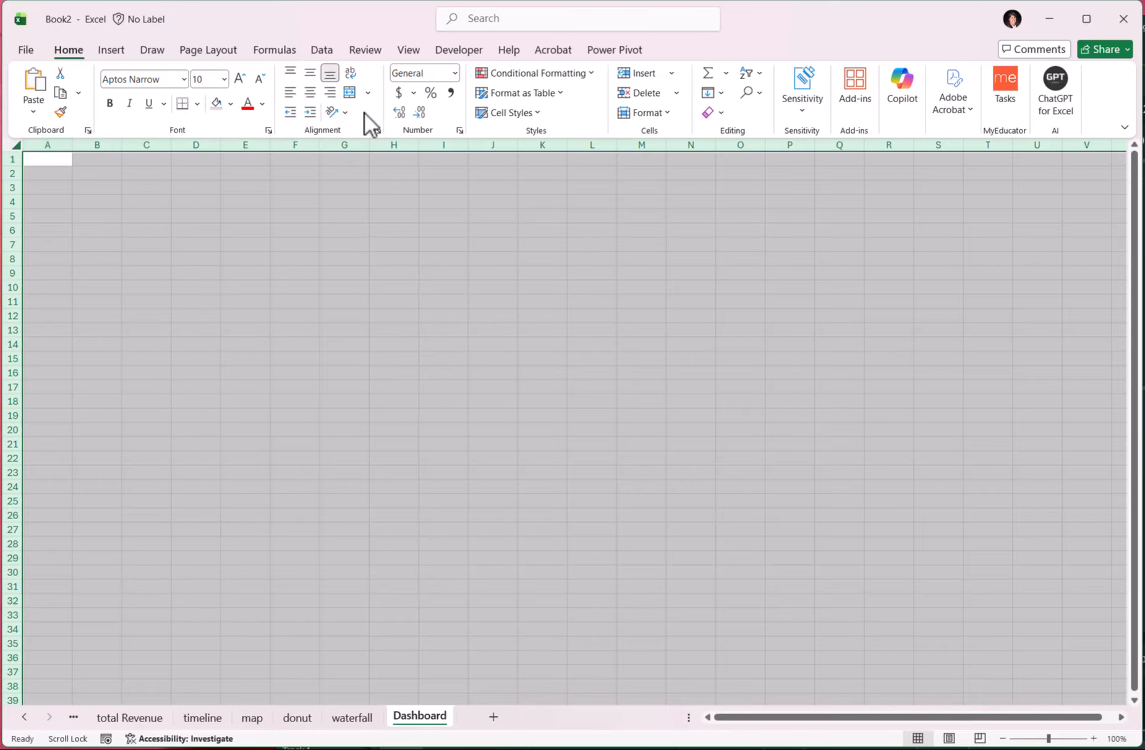
pyautogui.click(230, 102)
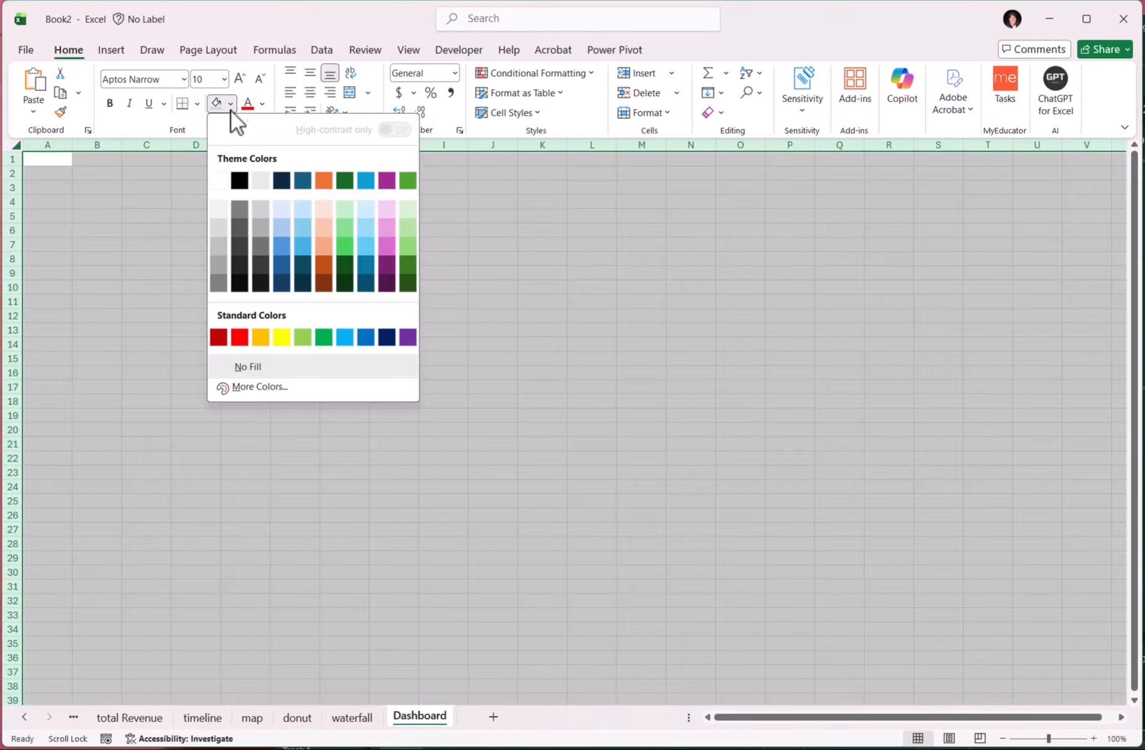
pyautogui.click(220, 228)
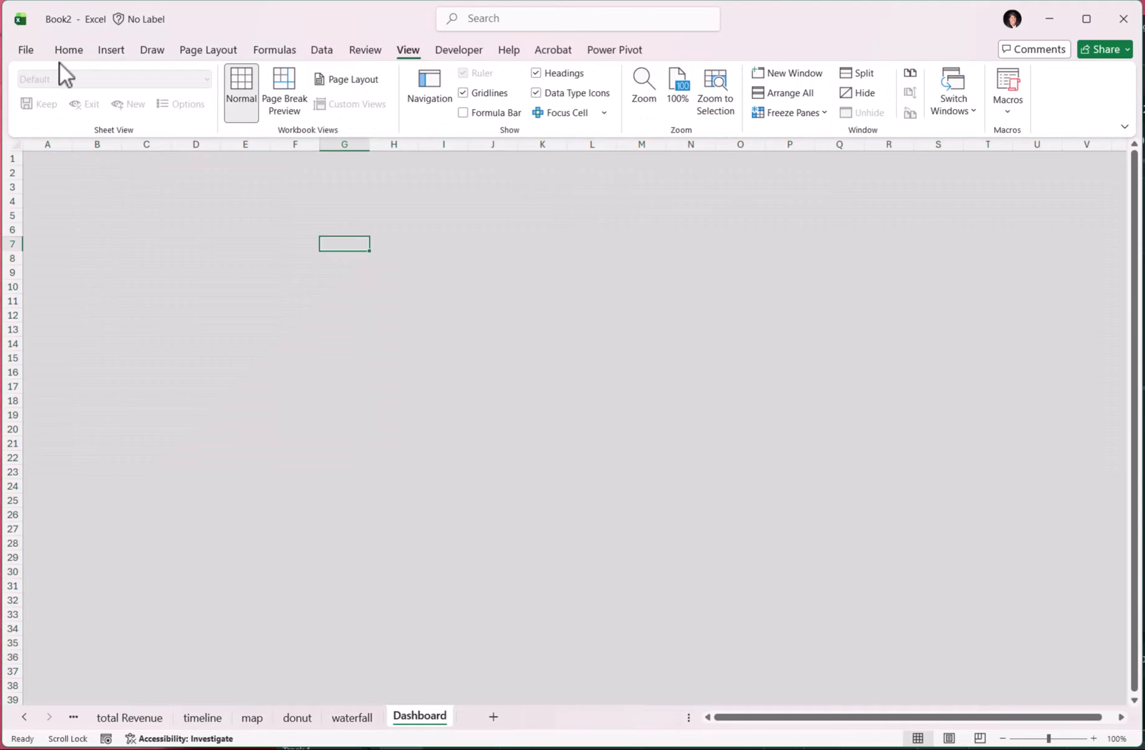
# Step: Insert a text box across rows 1 to 3 of the Dashboard sheet, reaching column V, containing "Customer Success Dashboard"
pyautogui.click(114, 50)
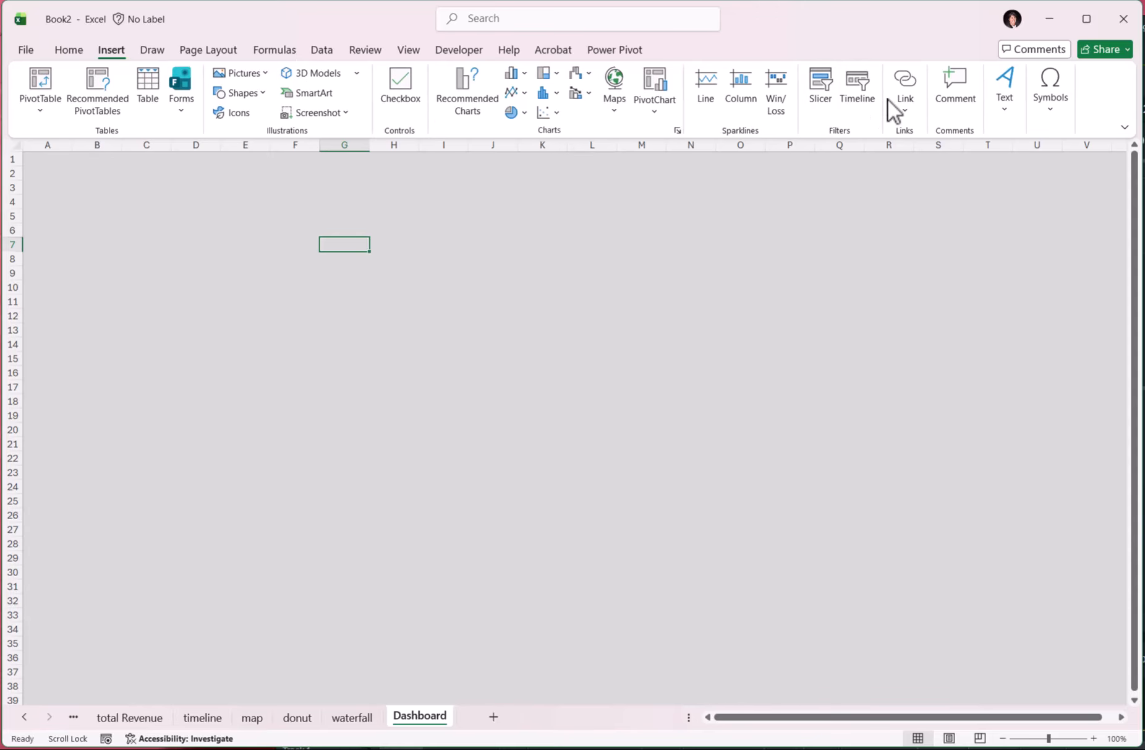
pyautogui.click(996, 84)
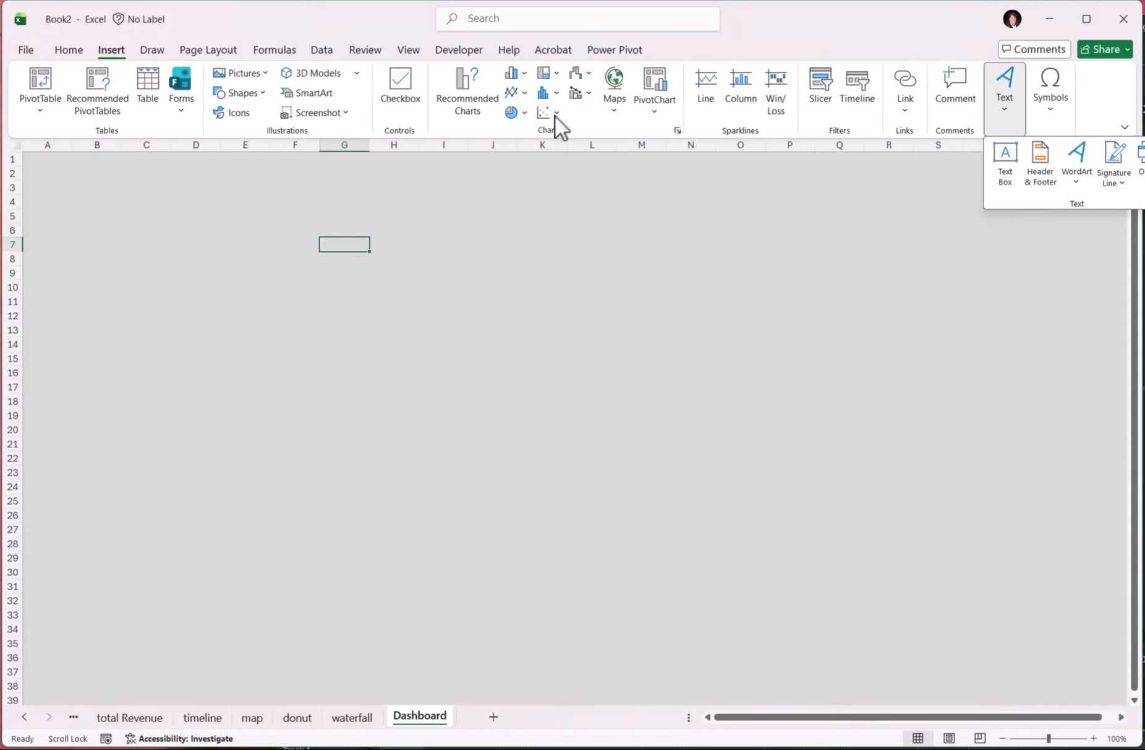
pyautogui.click(1005, 164)
pyautogui.moveTo(60, 161); pyautogui.dragTo(1093, 191)
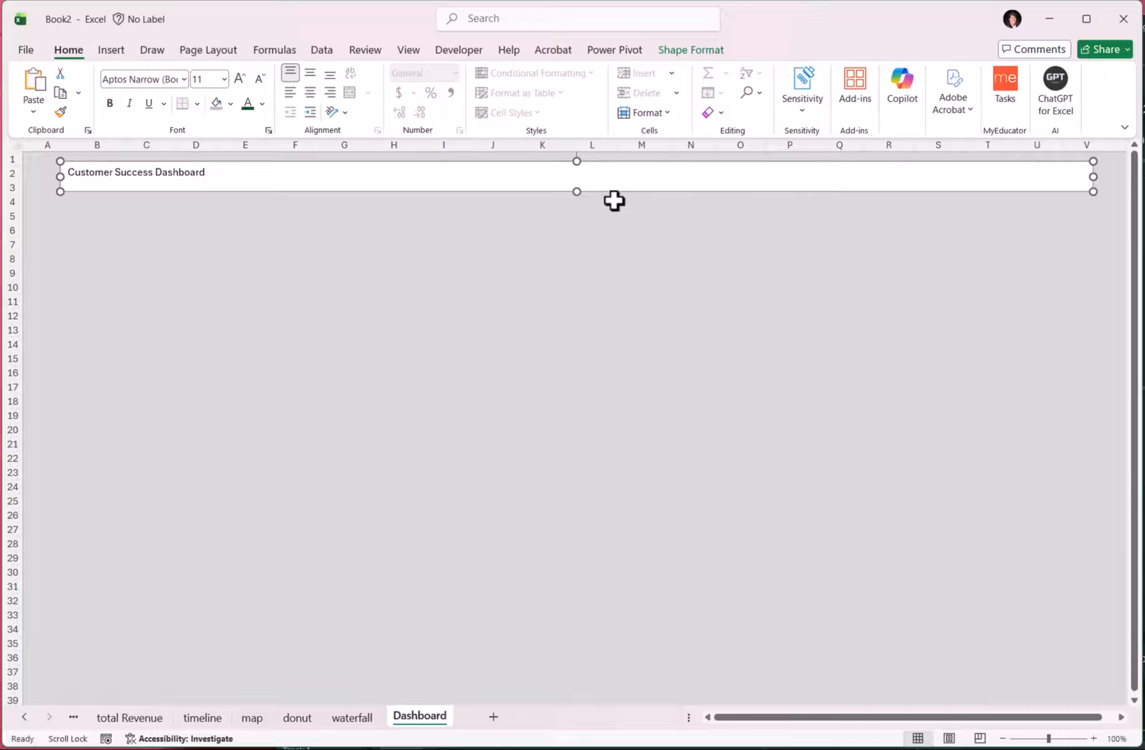
# Step: Set the dashboard title text to font size 24 and make it bold
pyautogui.click(281, 191)
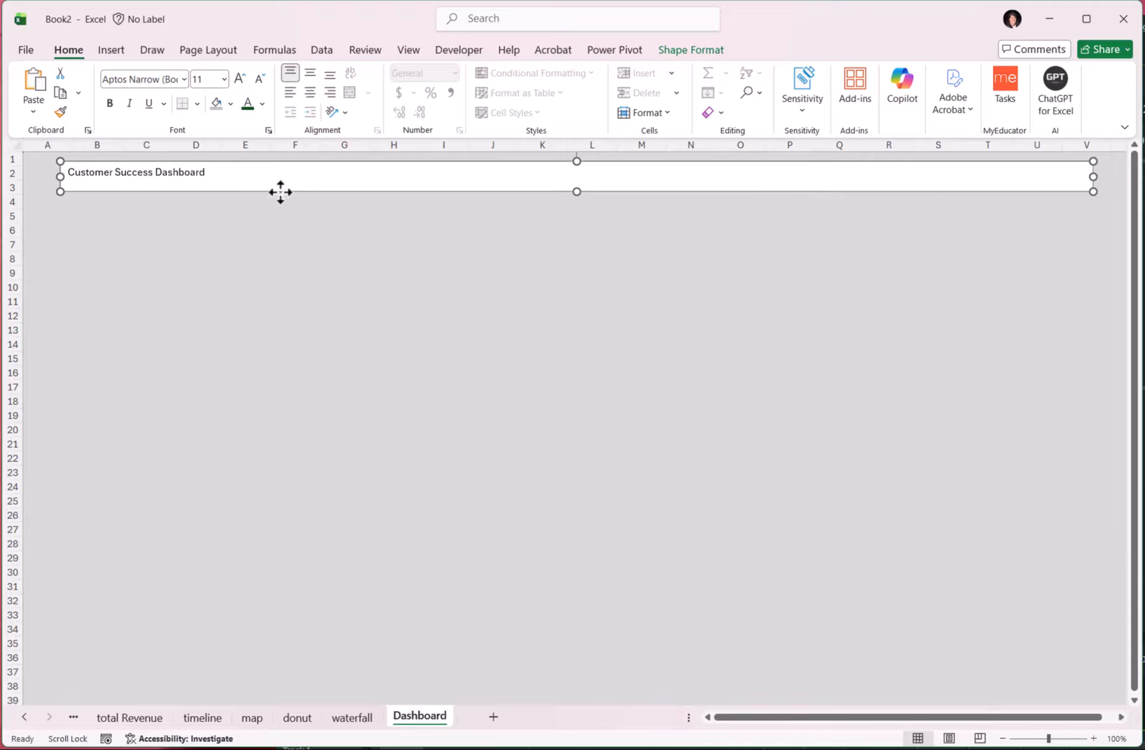
pyautogui.click(240, 79)
pyautogui.click(240, 79)
pyautogui.click(240, 79)
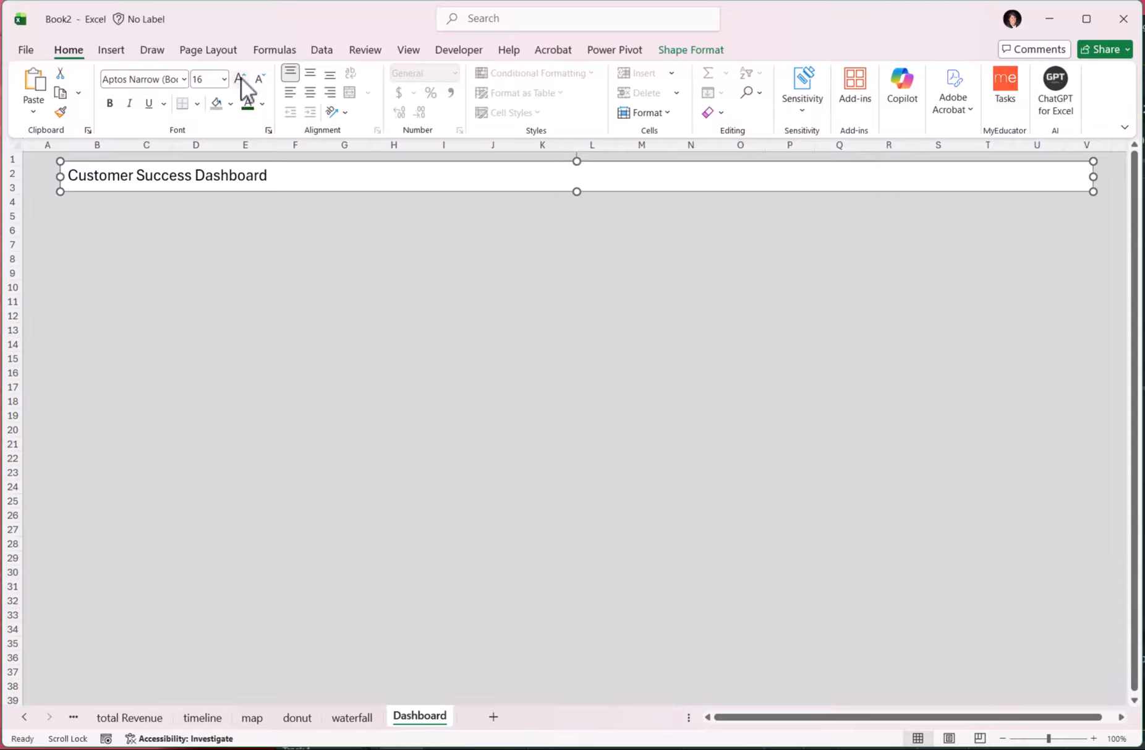
pyautogui.click(240, 78)
pyautogui.click(240, 78)
pyautogui.click(240, 78)
pyautogui.click(240, 79)
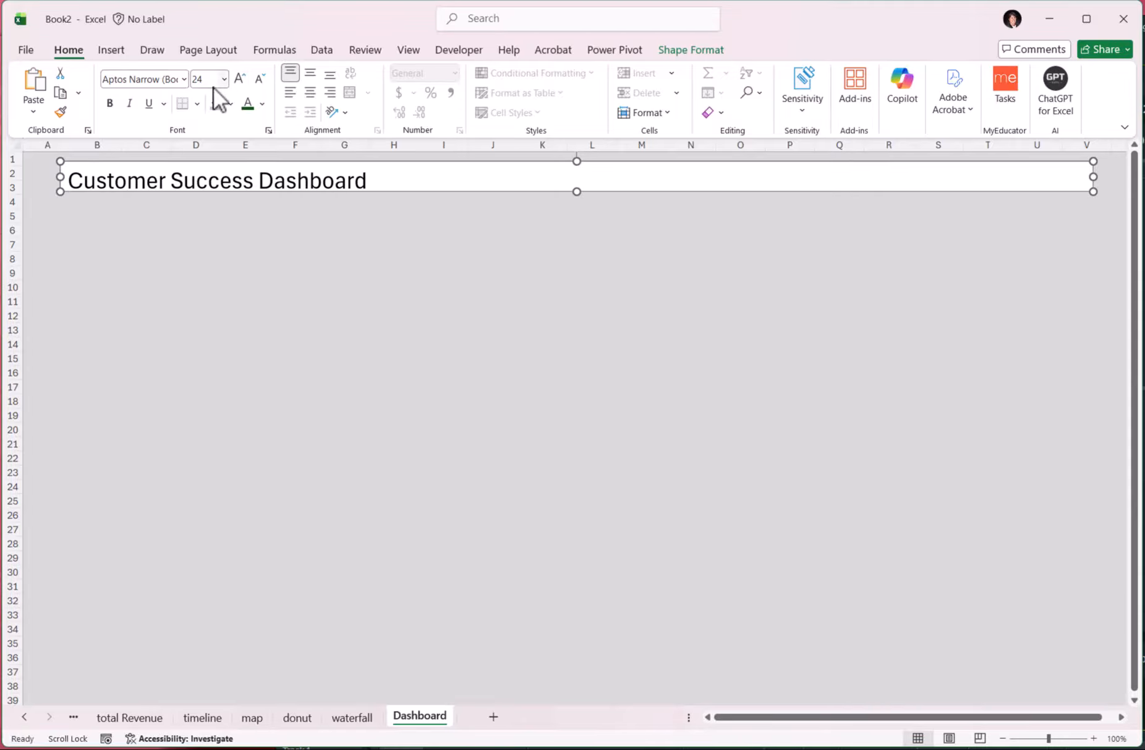
pyautogui.click(110, 102)
# Step: Make the title text box slightly taller and center its text vertically and horizontally
pyautogui.moveTo(577, 192); pyautogui.dragTo(576, 198)
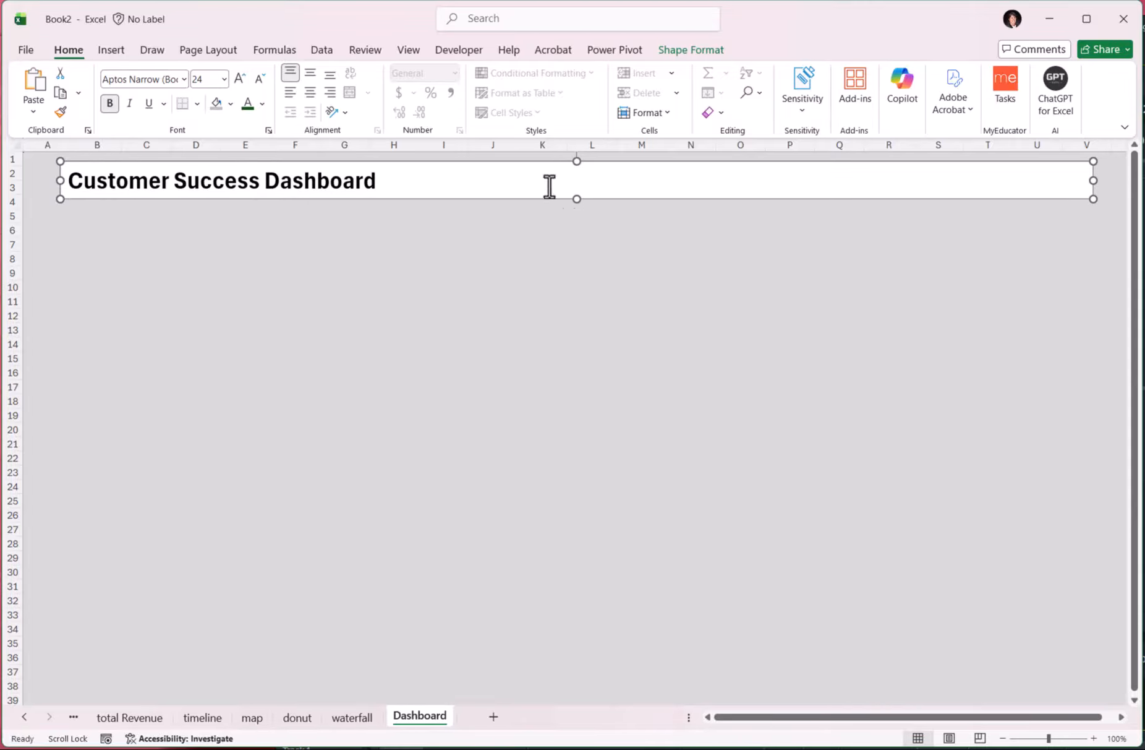
pyautogui.click(310, 71)
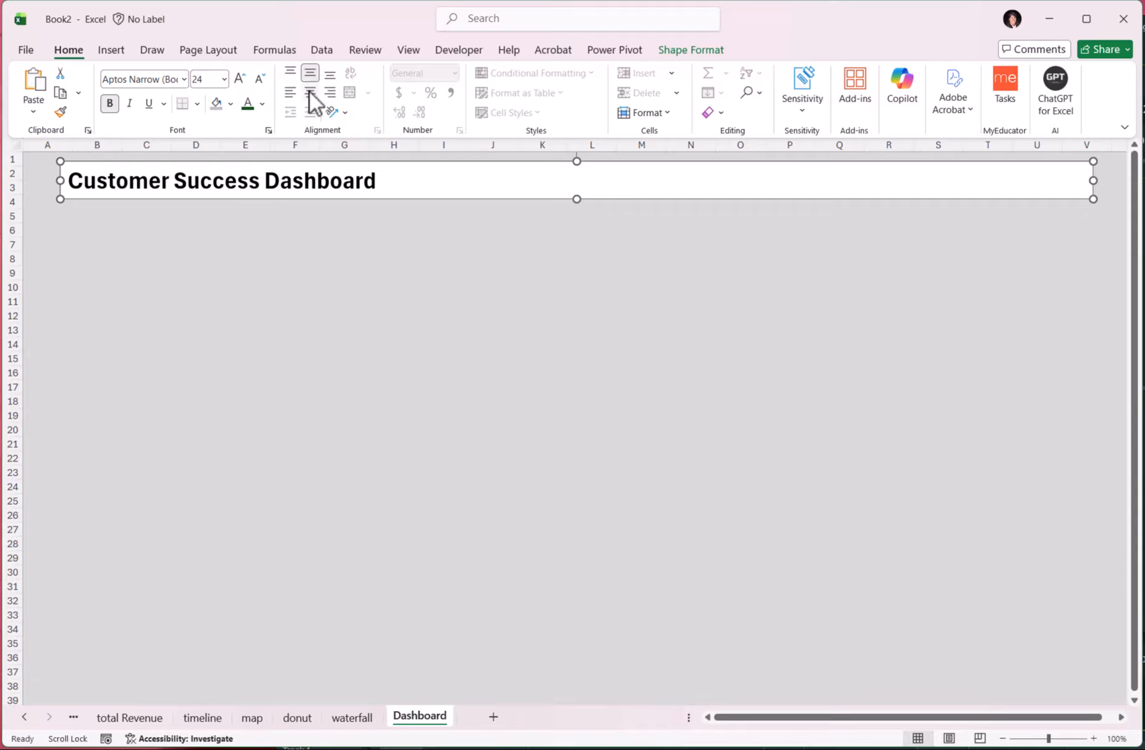
pyautogui.click(310, 92)
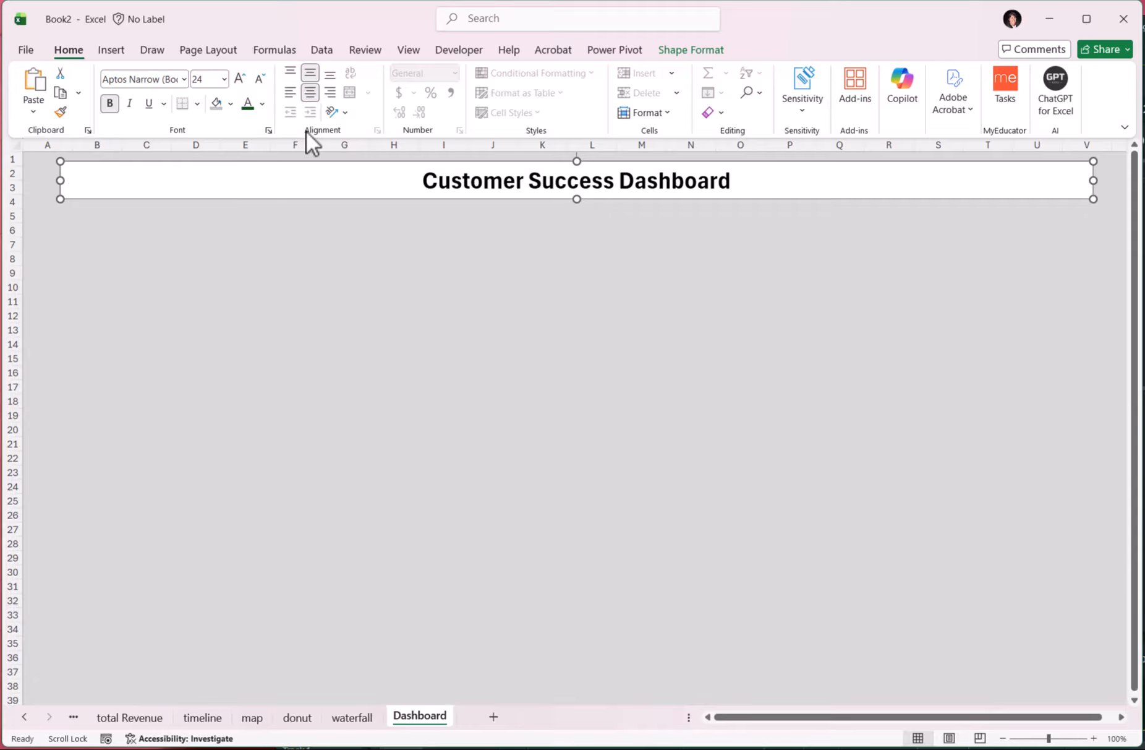
# Step: Color the dashboard title text dark green and give its text box a medium gray fill with no outline
pyautogui.click(264, 104)
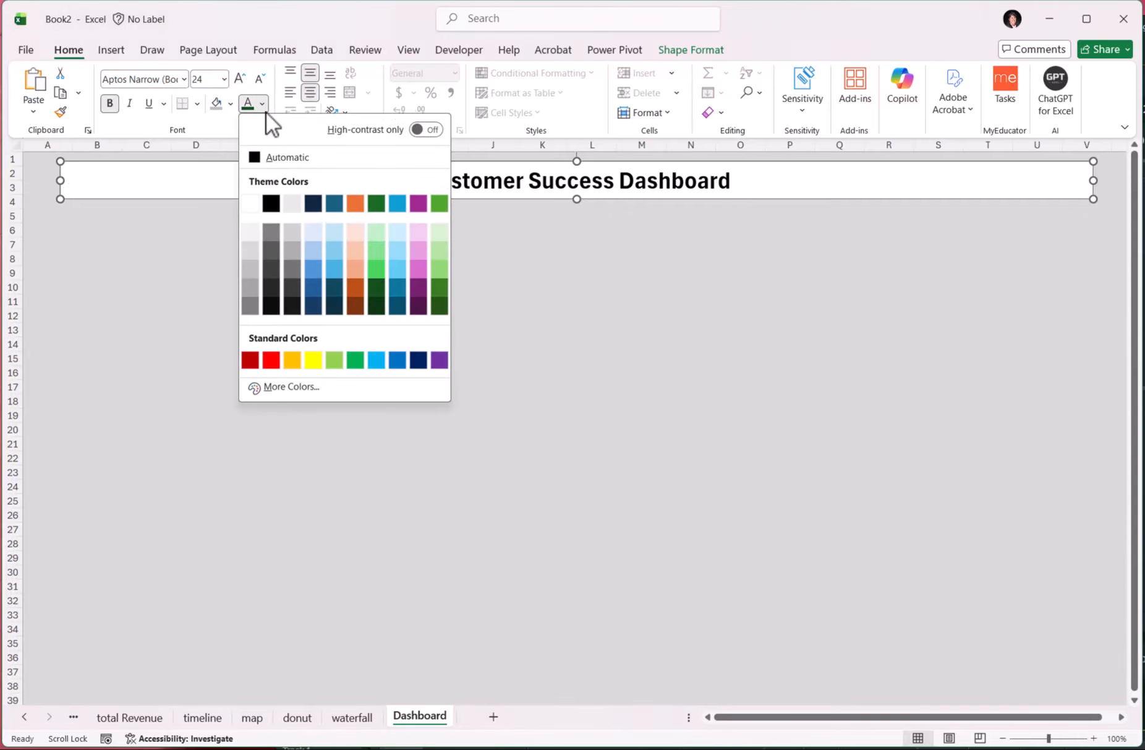
pyautogui.click(380, 291)
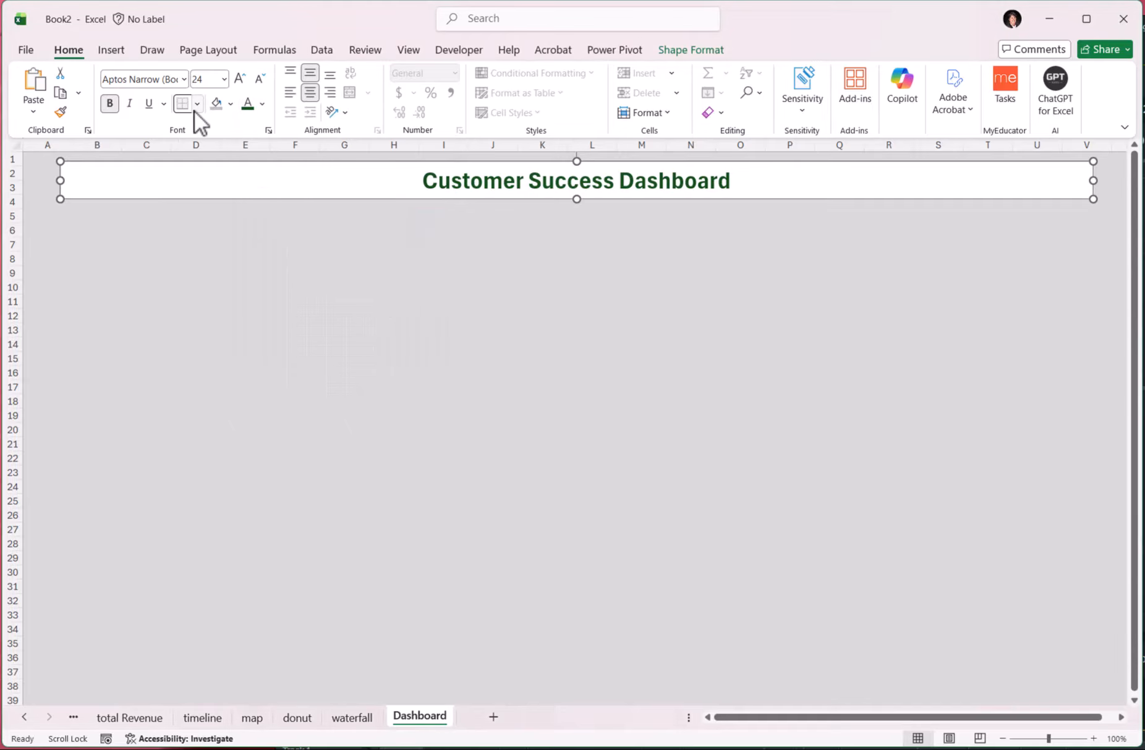
pyautogui.click(231, 104)
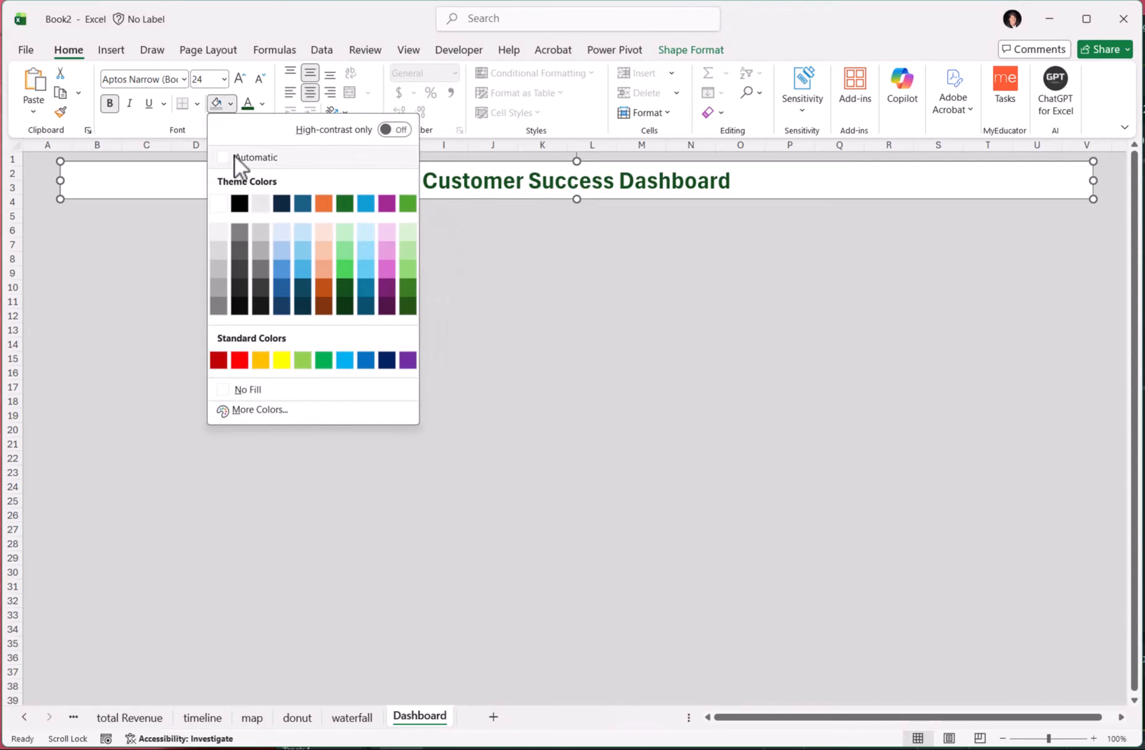
pyautogui.click(252, 389)
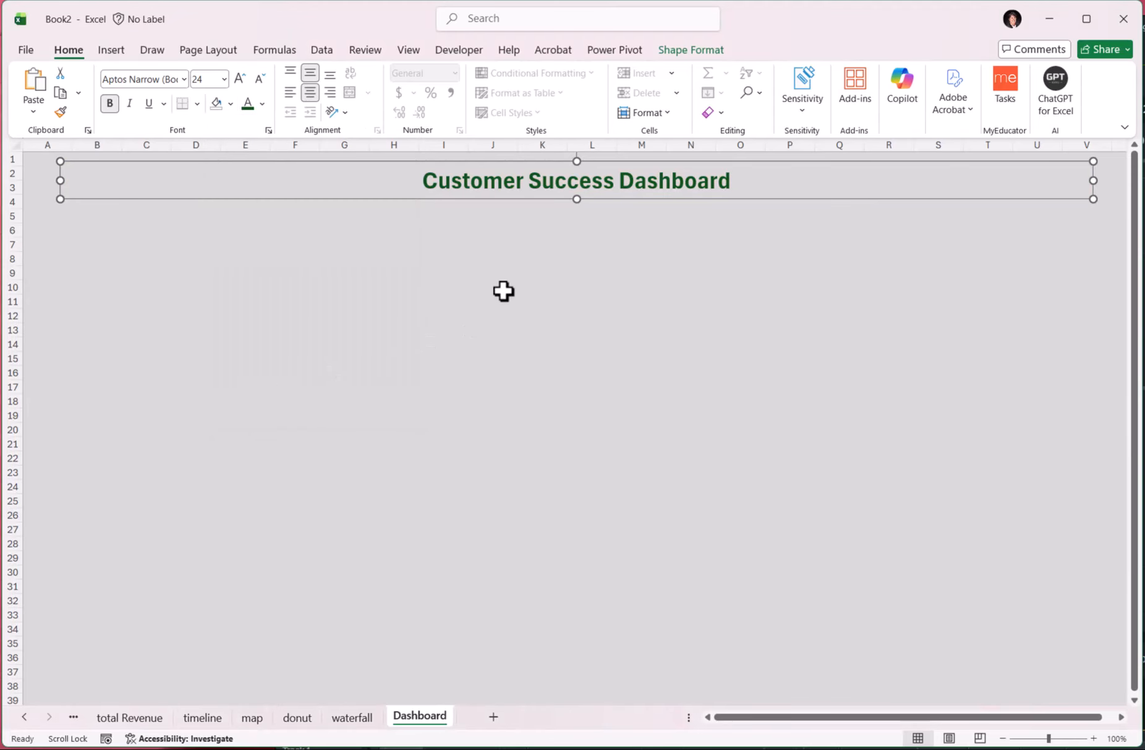
pyautogui.click(232, 105)
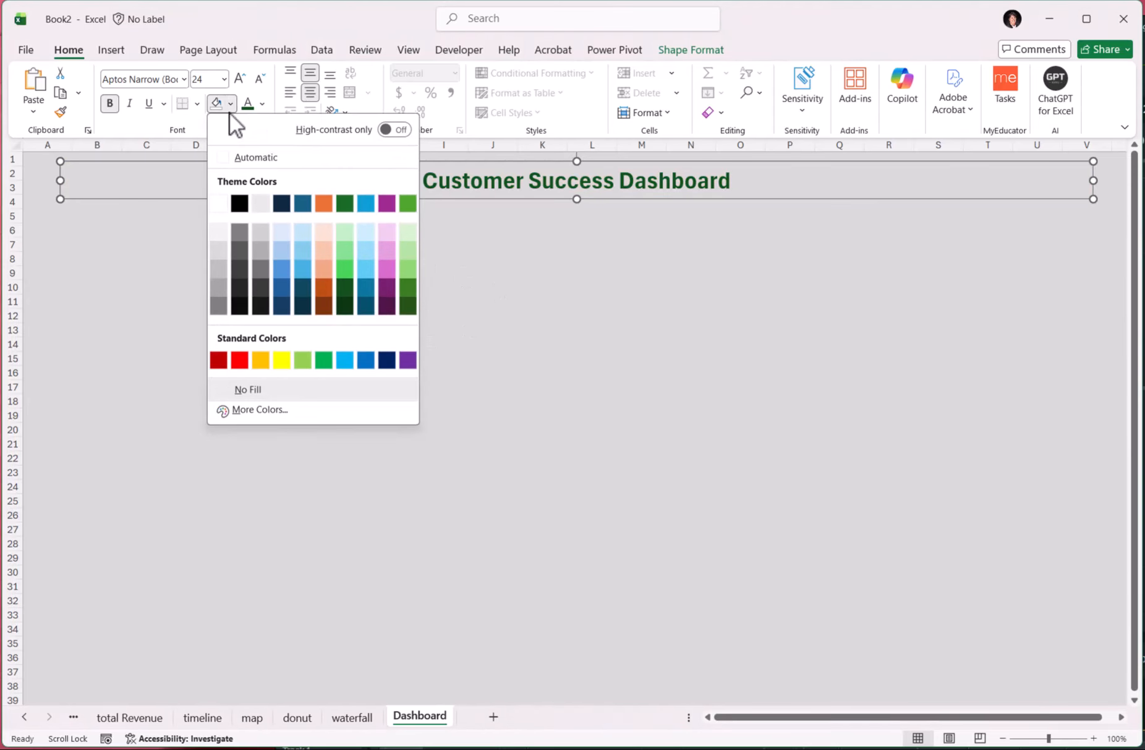
pyautogui.click(219, 268)
pyautogui.click(511, 313)
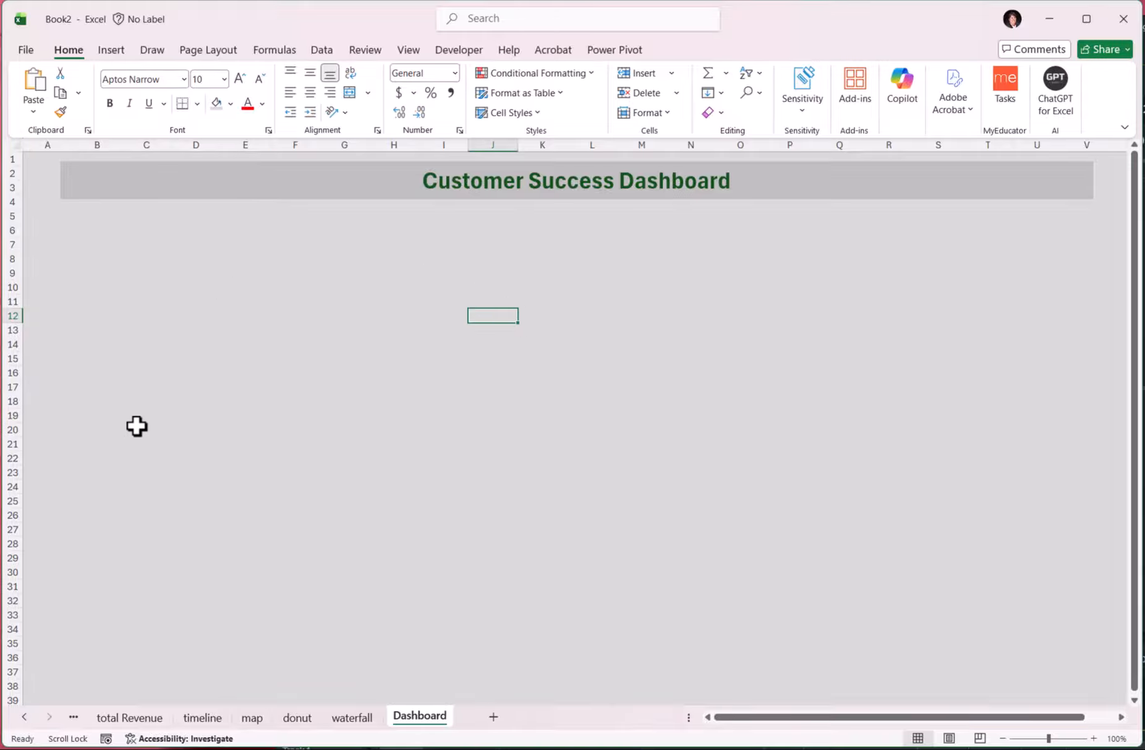
# Step: Copy the revenue line chart from the timeline sheet to the Dashboard and place it below the title around columns E to N
pyautogui.click(200, 719)
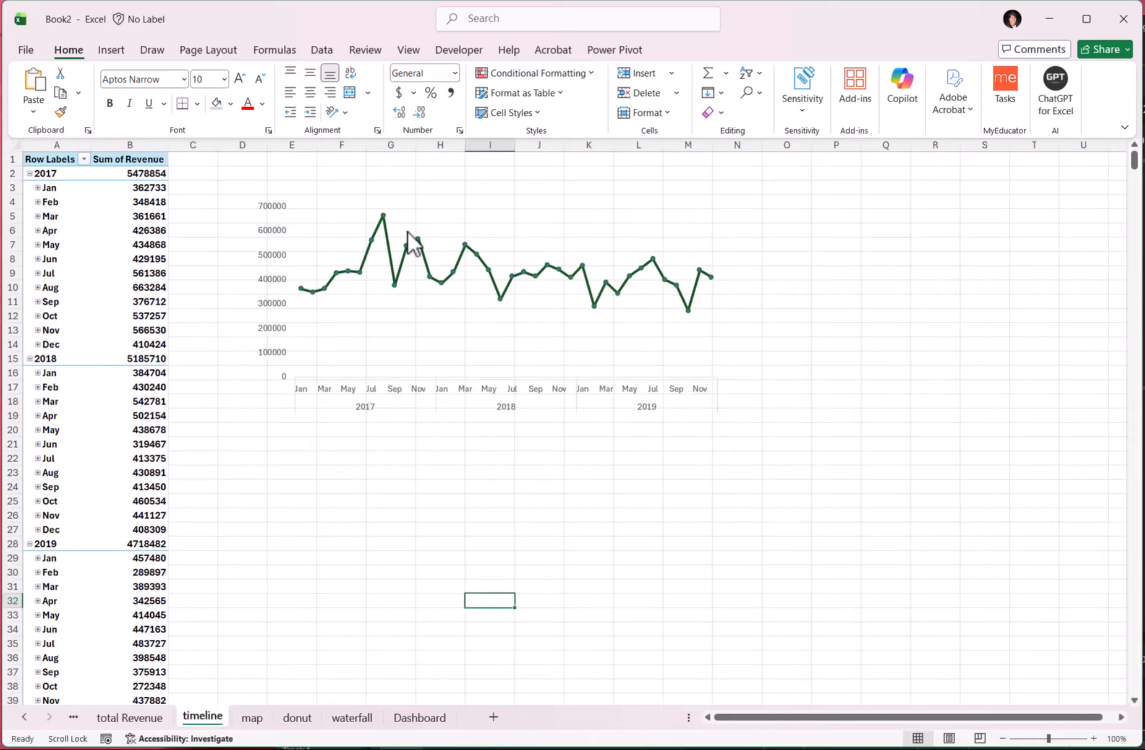
pyautogui.click(408, 229)
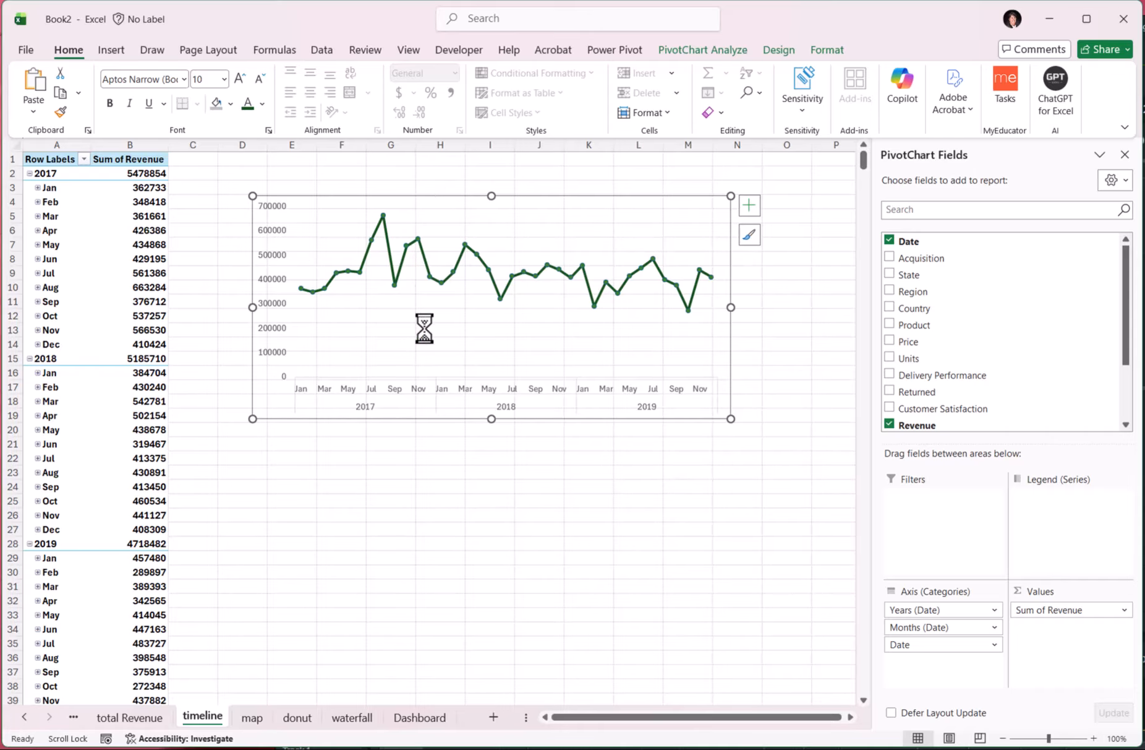
pyautogui.click(436, 719)
pyautogui.hotkey('ctrl', 'v')
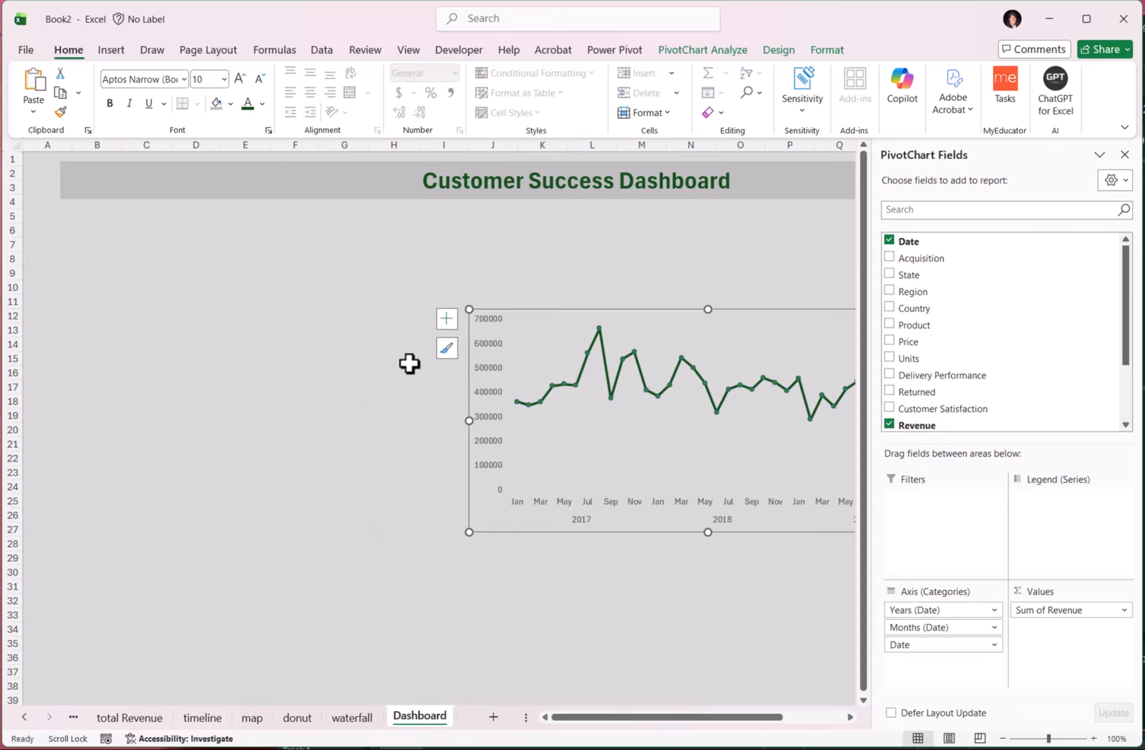
pyautogui.moveTo(566, 311); pyautogui.dragTo(319, 215)
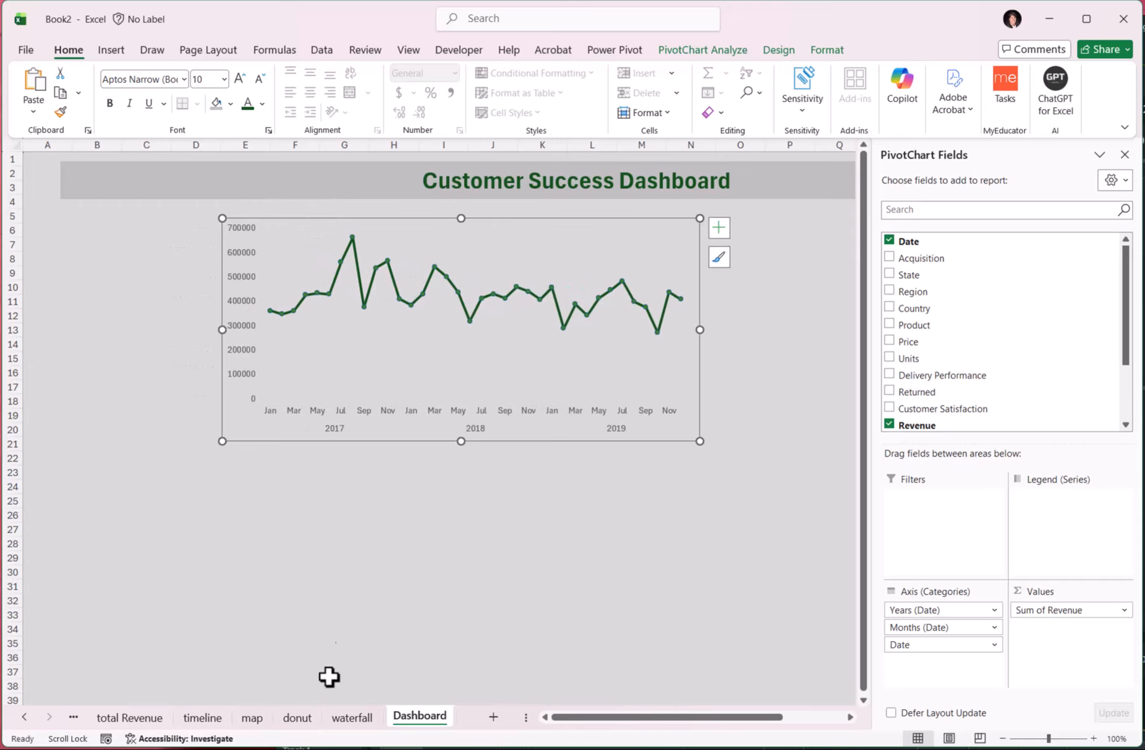
# Step: Copy the state map chart from the map sheet and paste it into the Dashboard sheet
pyautogui.click(251, 717)
pyautogui.click(643, 291)
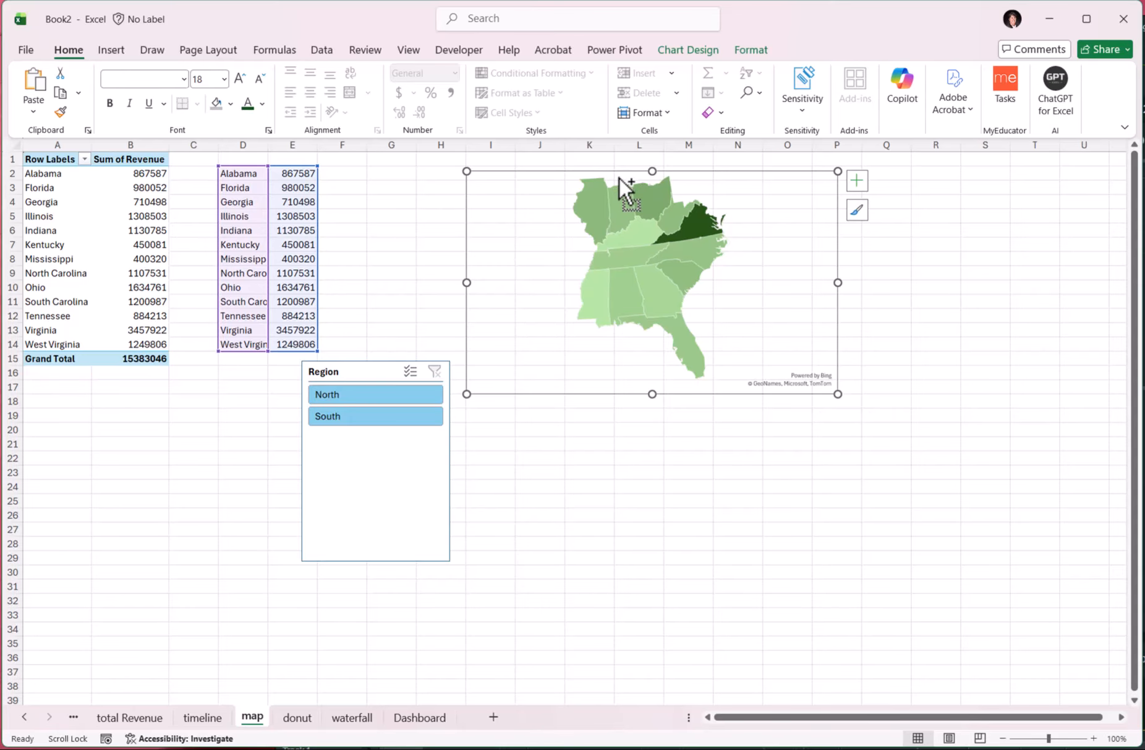
pyautogui.click(416, 721)
pyautogui.click(779, 396)
pyautogui.hotkey('ctrl', 'v')
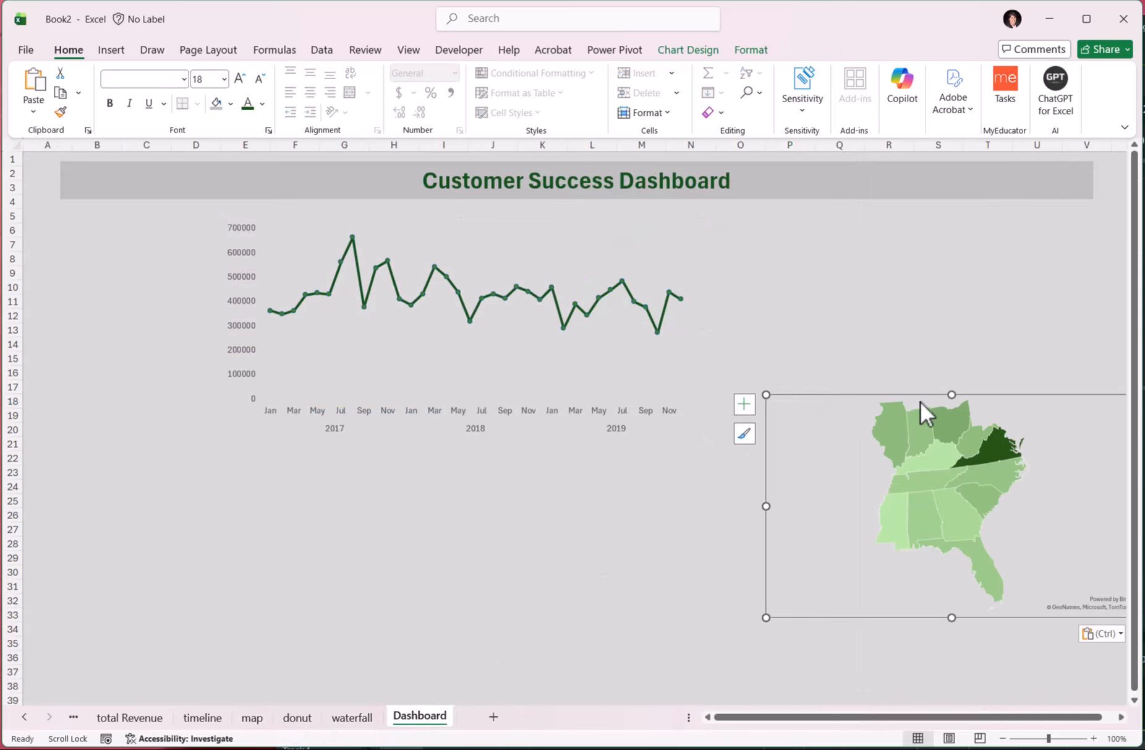
# Step: Narrow the pasted map chart and place it directly to the right of the line chart, just below the title
pyautogui.moveTo(895, 404); pyautogui.dragTo(827, 235)
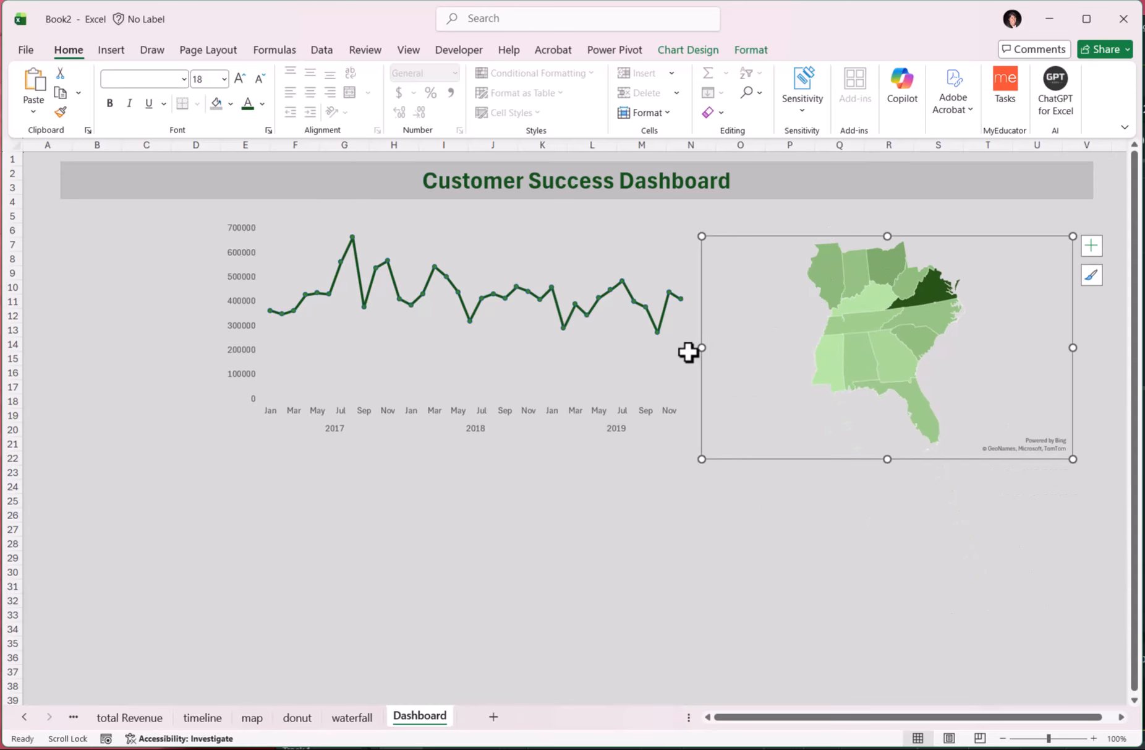
pyautogui.moveTo(699, 350); pyautogui.dragTo(850, 339)
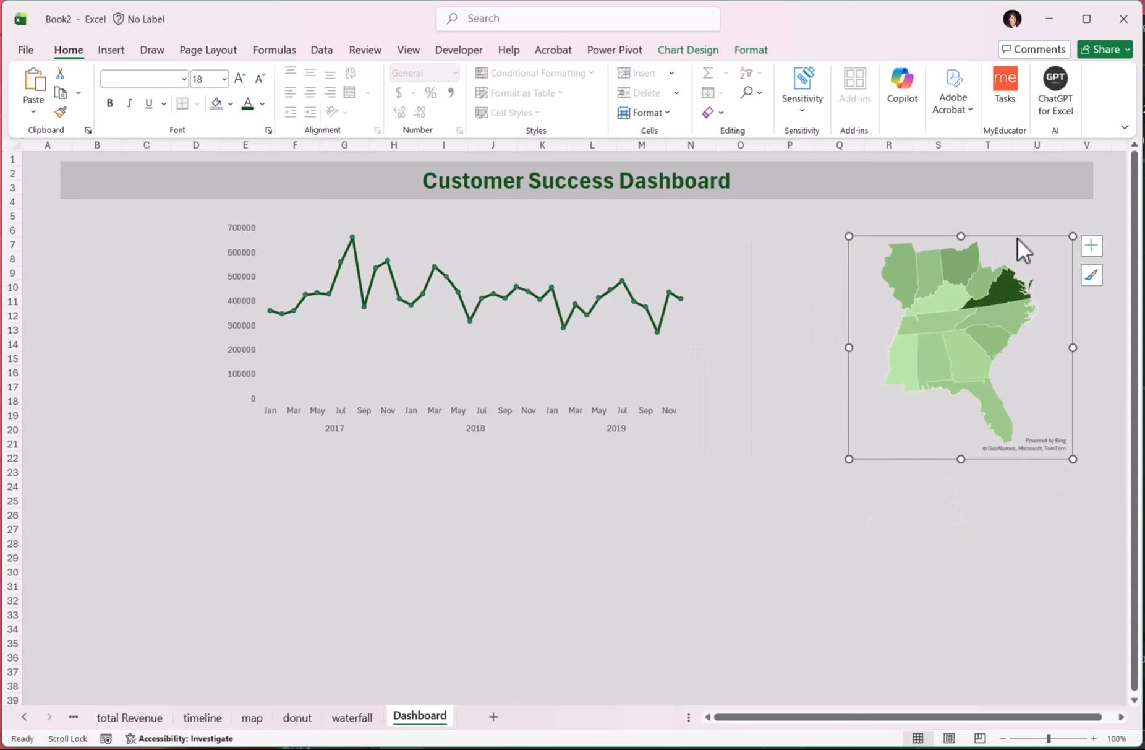
pyautogui.moveTo(1021, 248); pyautogui.dragTo(854, 212)
pyautogui.click(119, 238)
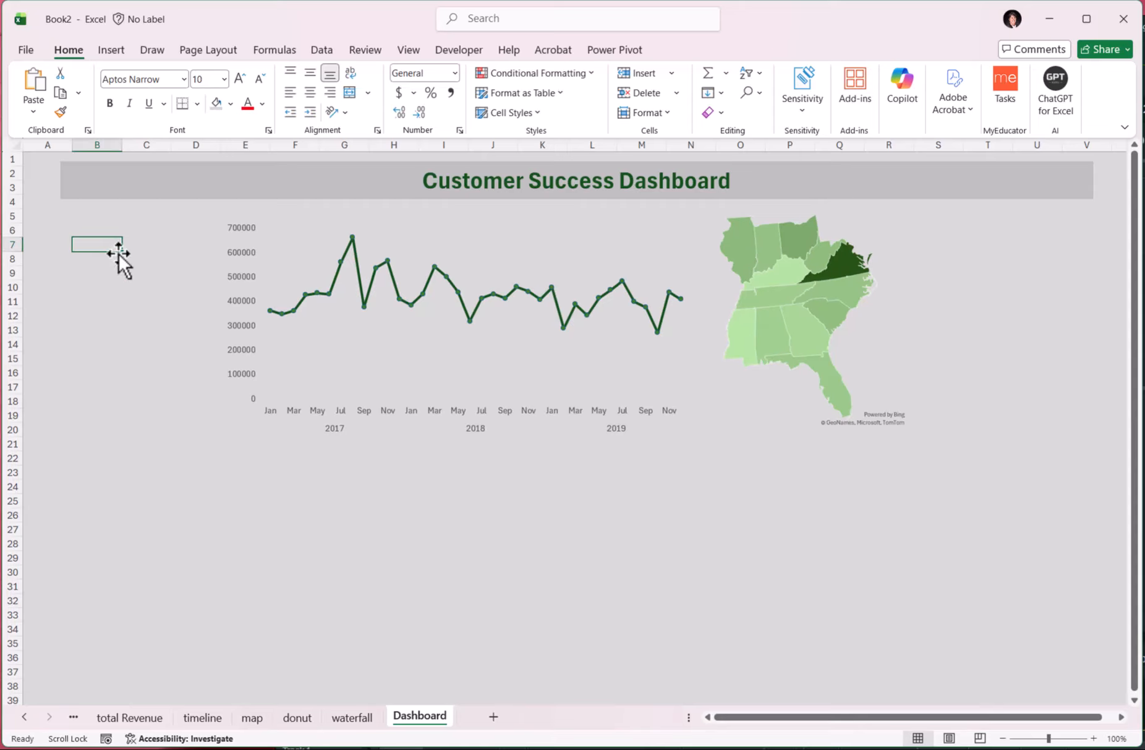
# Step: Insert a text box about 0.56" by 1.89" left of the line chart near rows 6 to 9, containing "Total Revenue:"
pyautogui.click(35, 174)
pyautogui.click(122, 50)
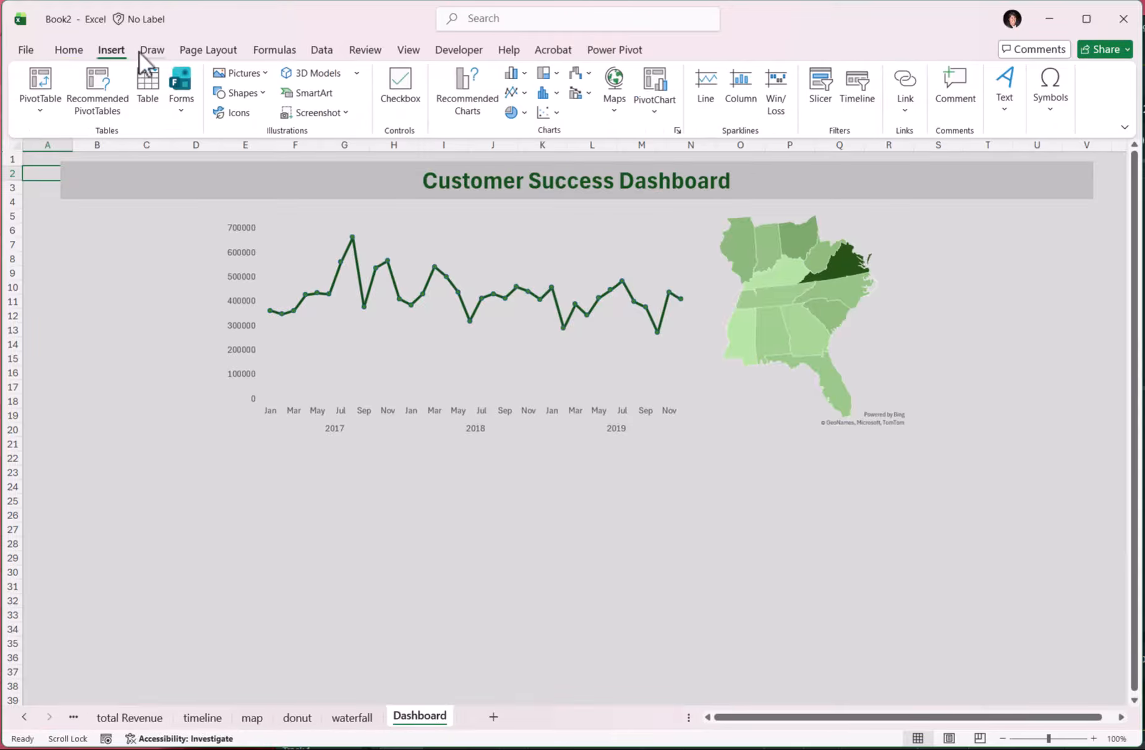
pyautogui.click(1007, 91)
pyautogui.click(1005, 165)
pyautogui.moveTo(45, 234); pyautogui.dragTo(185, 273)
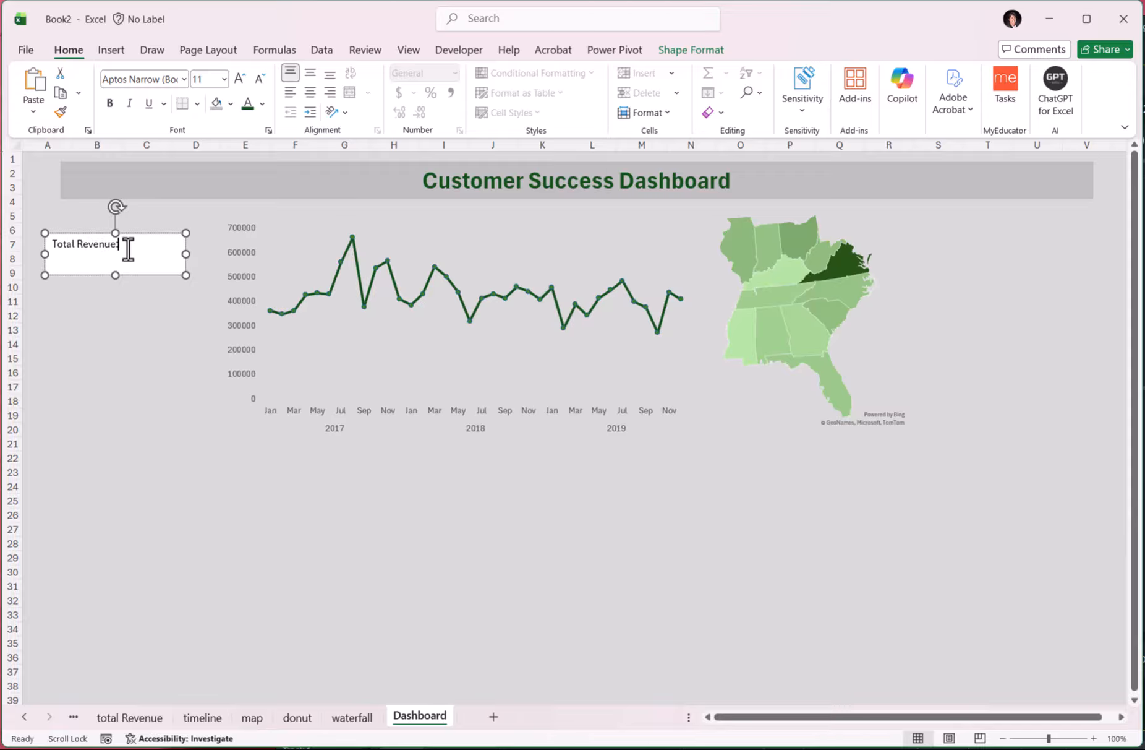
# Step: Set the "Total Revenue:" text to font size 16 and color it dark green
pyautogui.moveTo(127, 245); pyautogui.dragTo(58, 243)
pyautogui.click(241, 79)
pyautogui.click(241, 79)
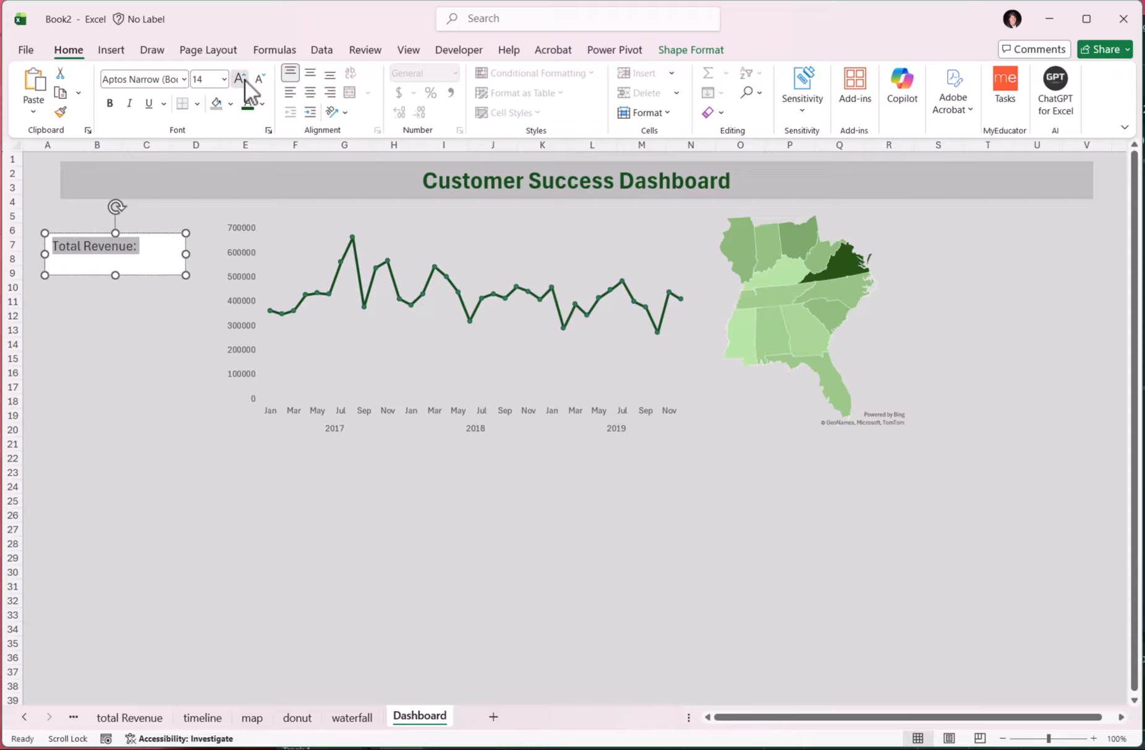
pyautogui.click(241, 79)
pyautogui.click(263, 103)
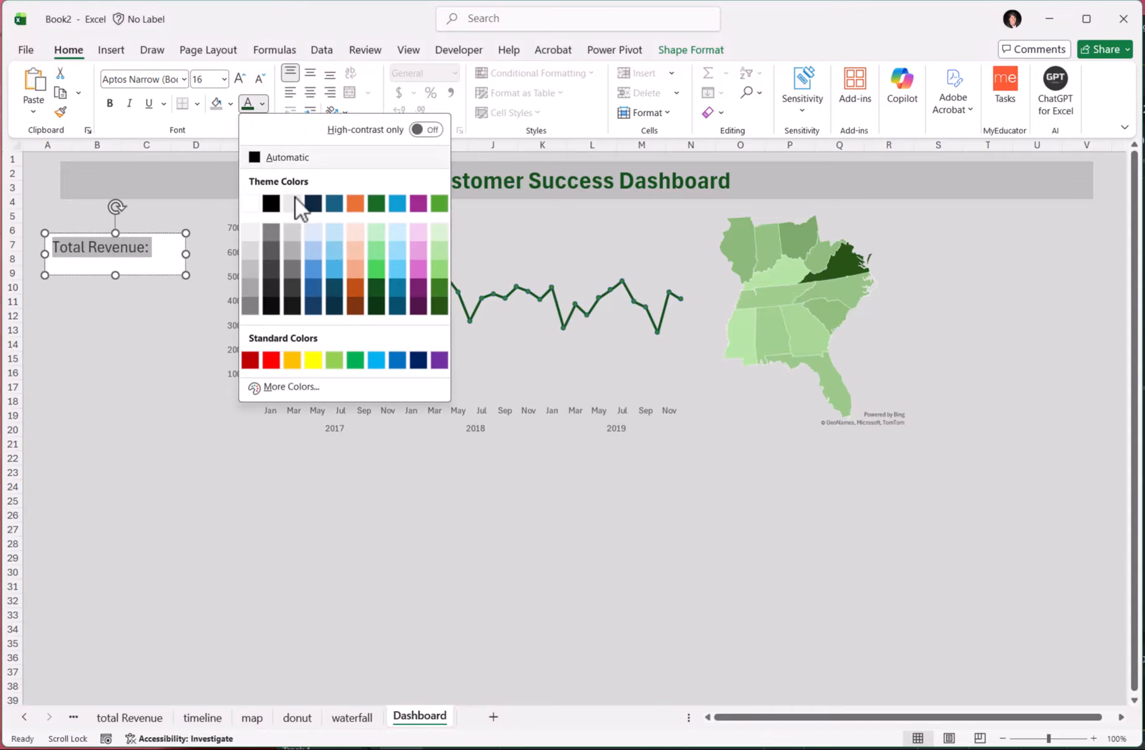
pyautogui.click(376, 288)
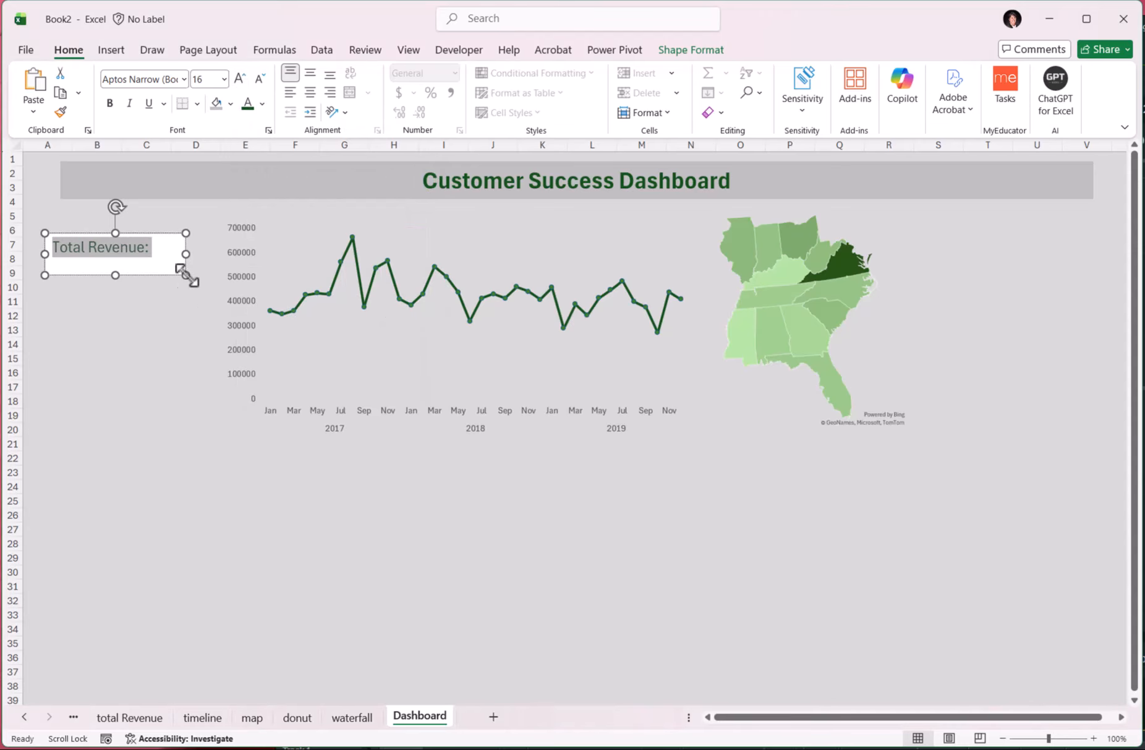
# Step: Remove the fill and the outline from the "Total Revenue:" text box
pyautogui.click(231, 109)
pyautogui.click(225, 389)
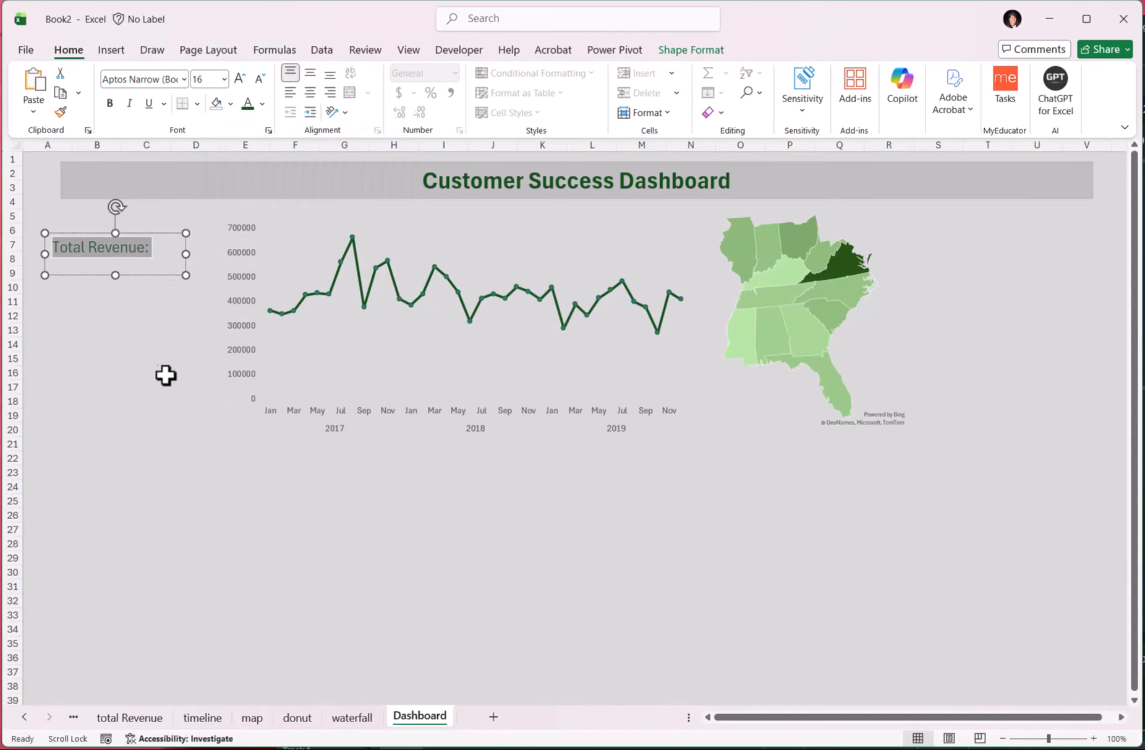
pyautogui.click(133, 361)
pyautogui.click(168, 262)
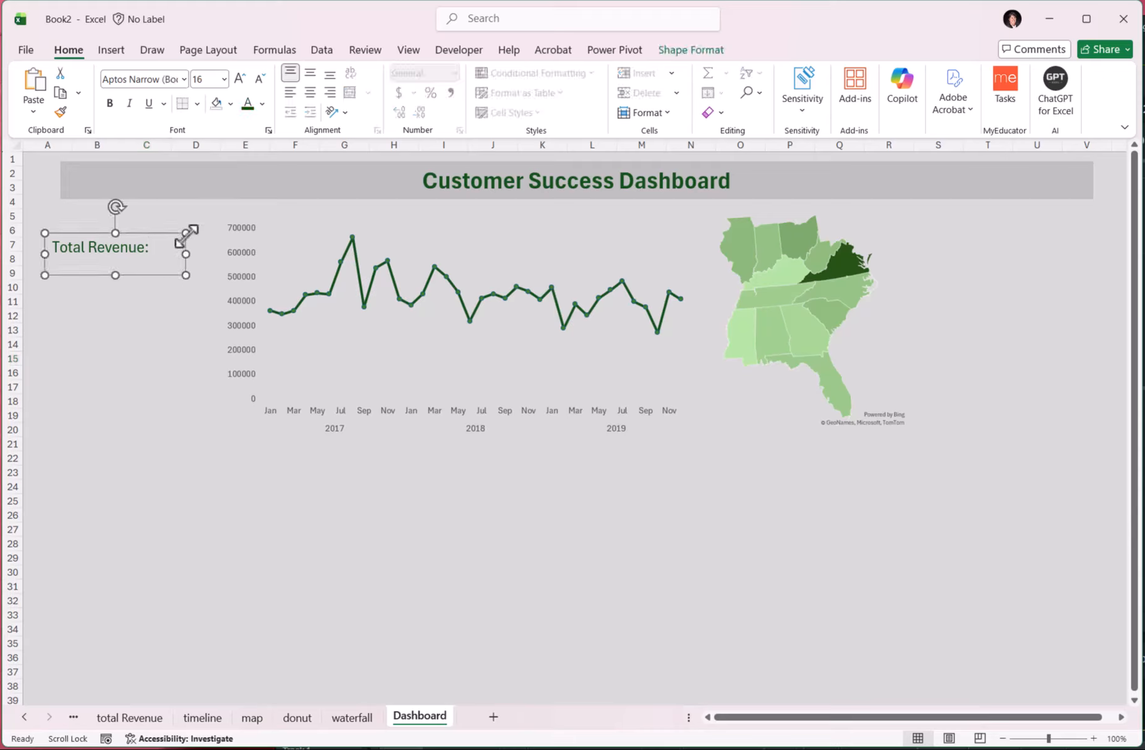
pyautogui.click(686, 51)
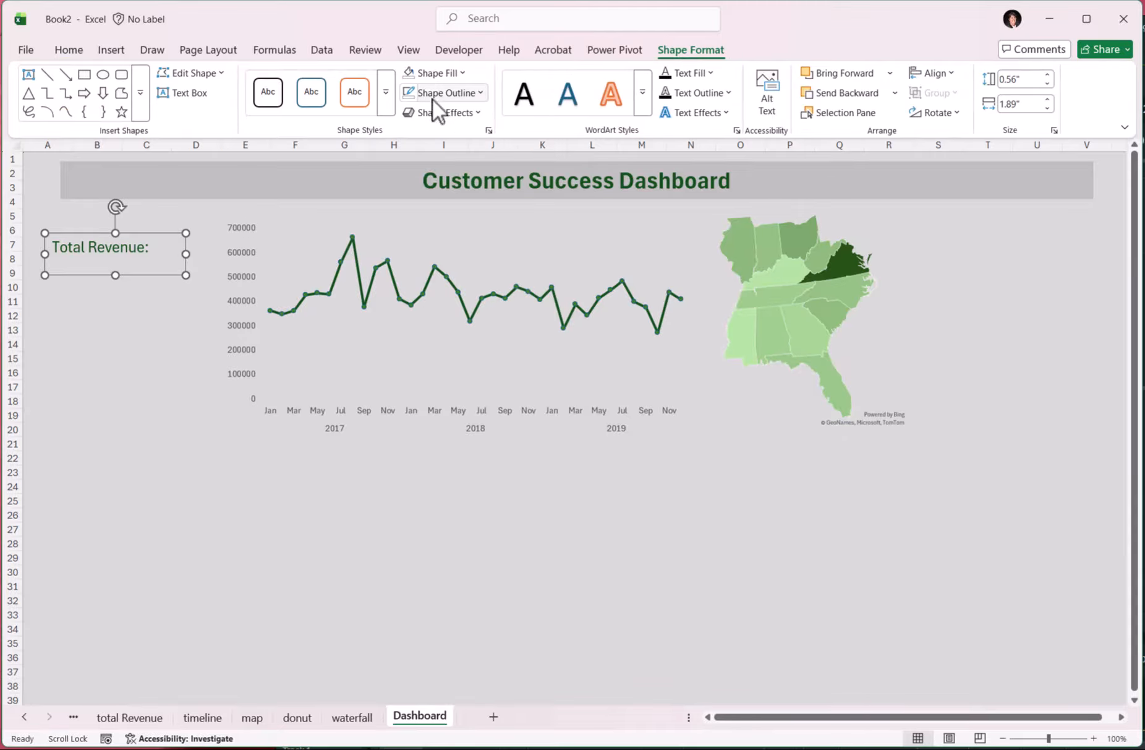
pyautogui.click(473, 92)
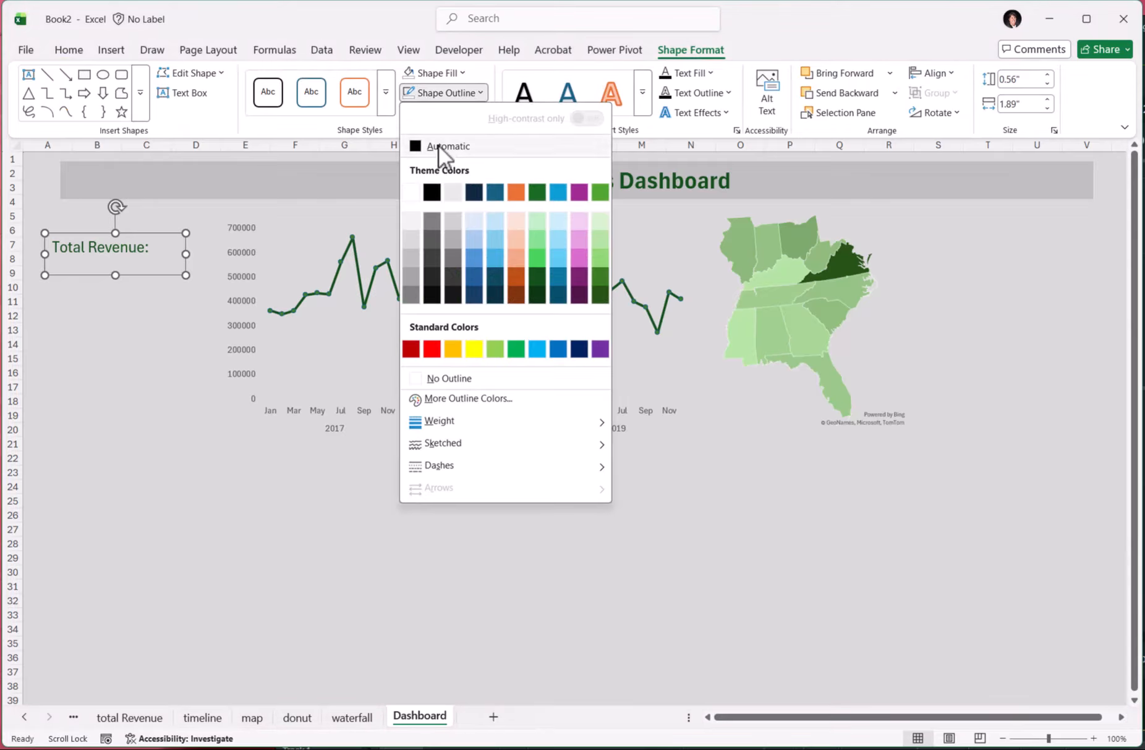
pyautogui.click(413, 379)
pyautogui.click(148, 342)
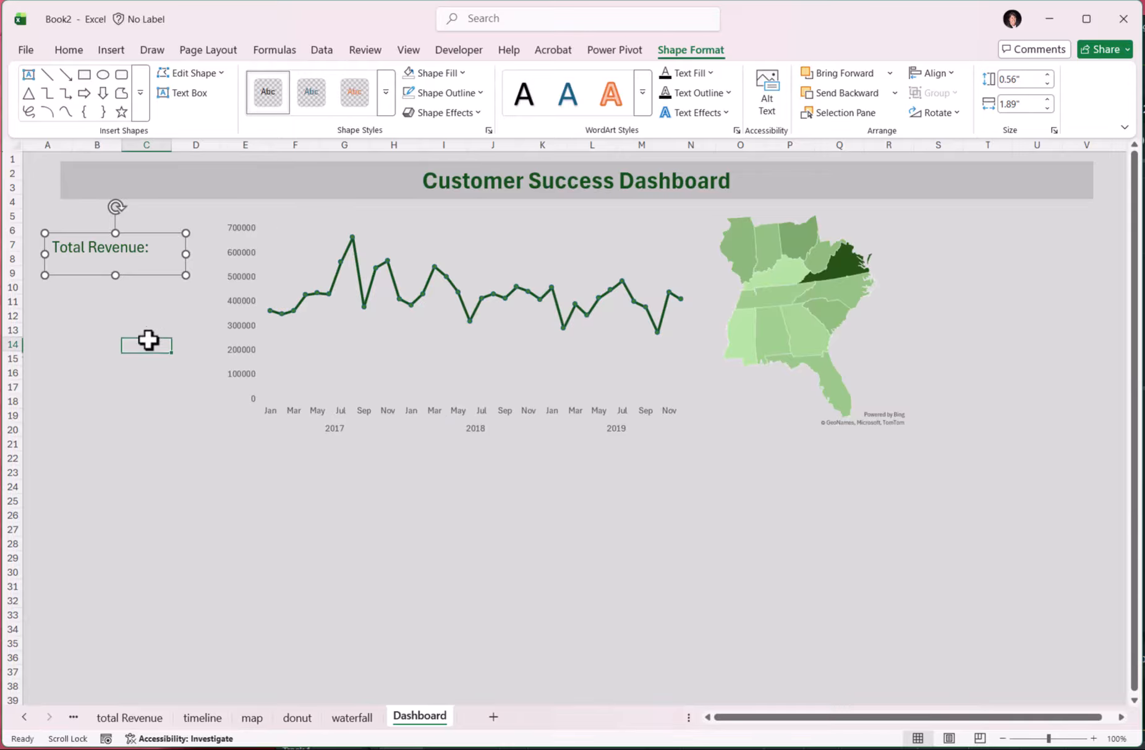
# Step: Insert an empty text box directly below the "Total Revenue:" label, across rows 9 to 11 and about as wide as the label
pyautogui.click(48, 315)
pyautogui.click(112, 50)
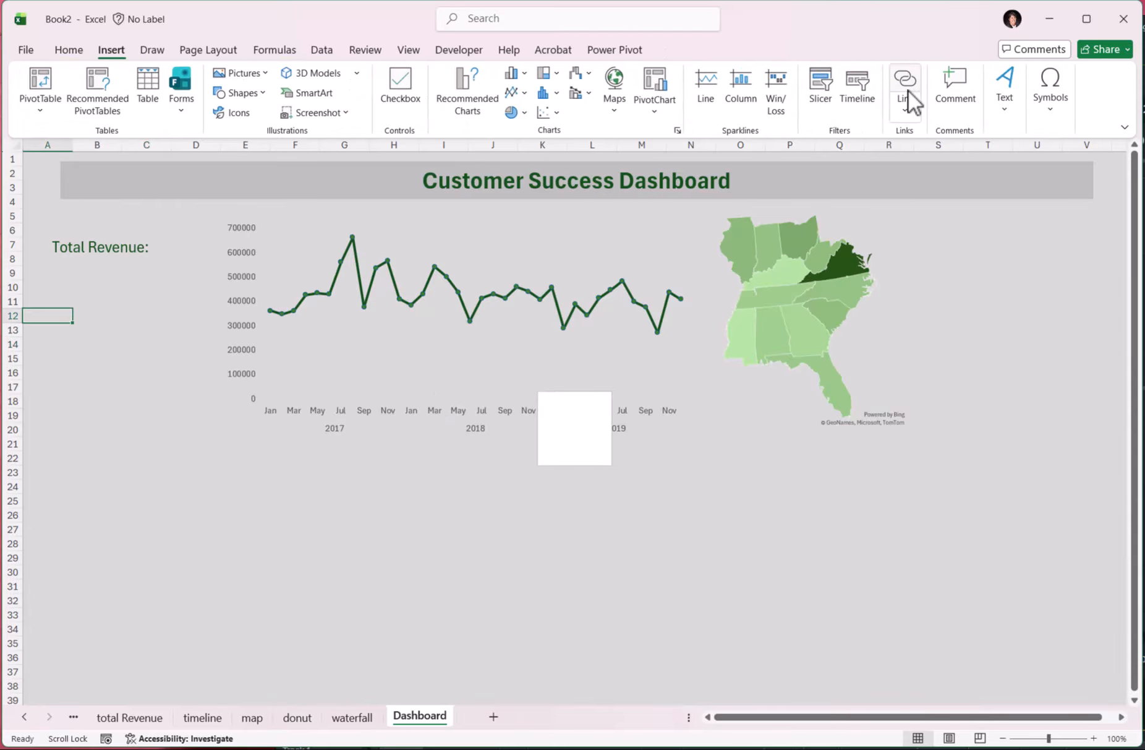
pyautogui.click(1005, 93)
pyautogui.click(1006, 166)
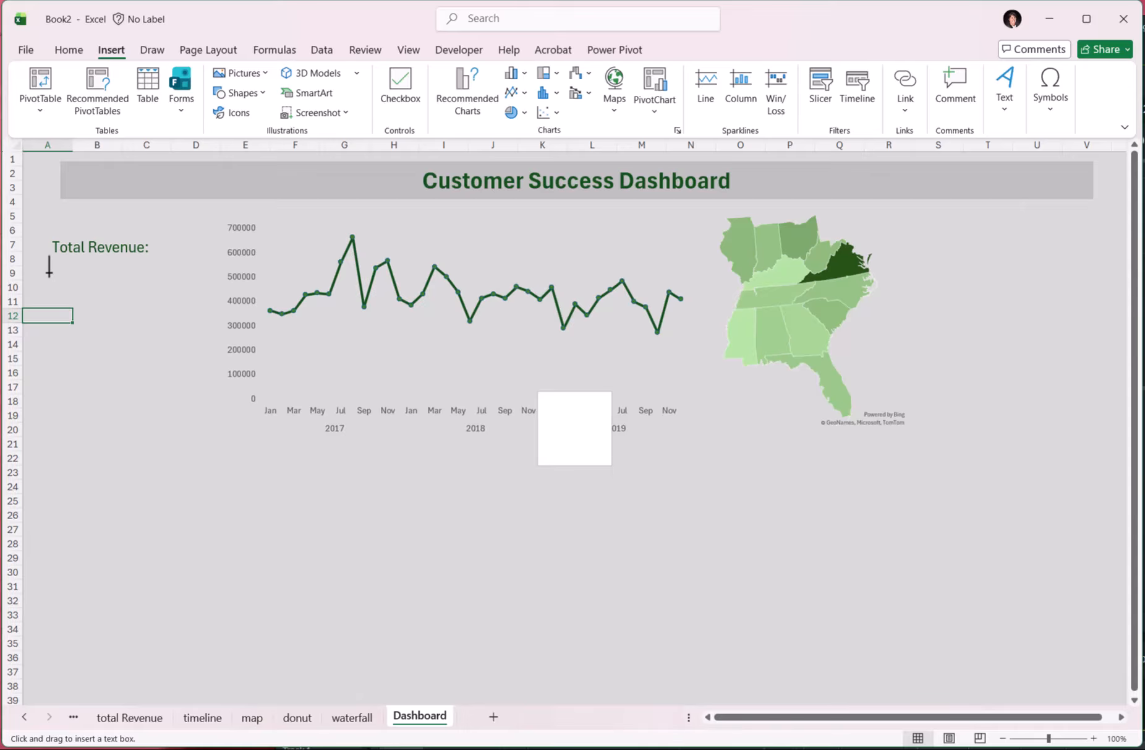
pyautogui.moveTo(48, 272); pyautogui.dragTo(182, 303)
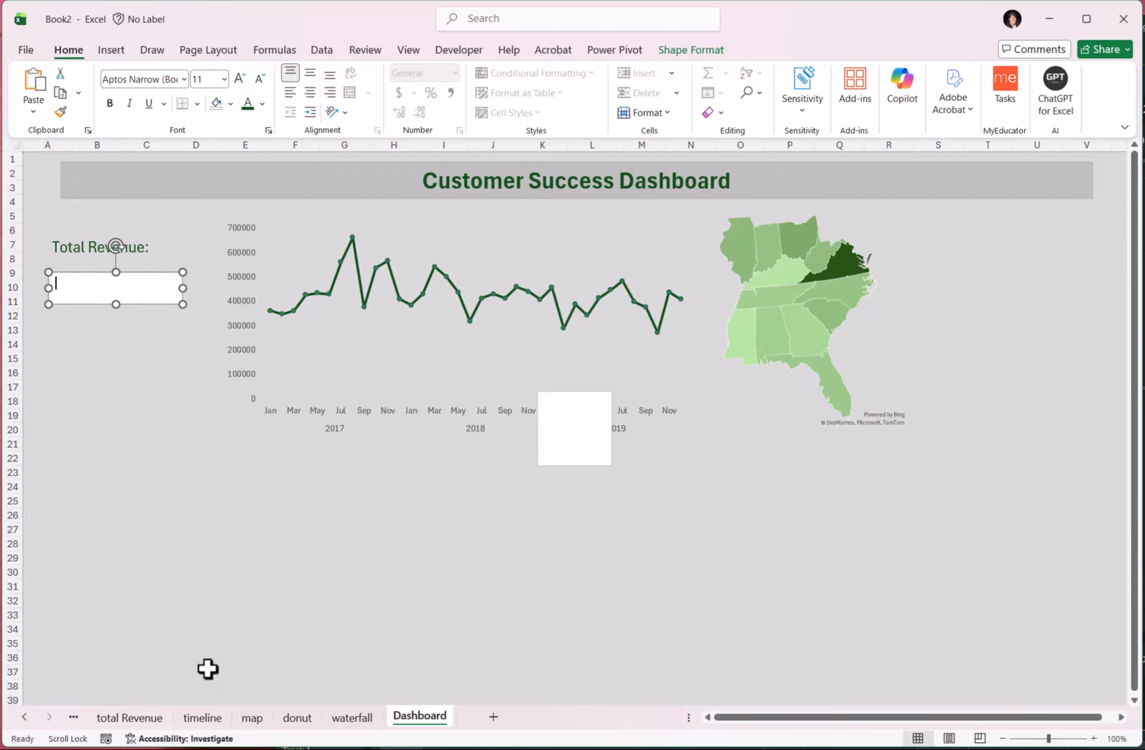
# Step: Enter the formula =A2 in cell B2 of the total Revenue sheet
pyautogui.click(148, 718)
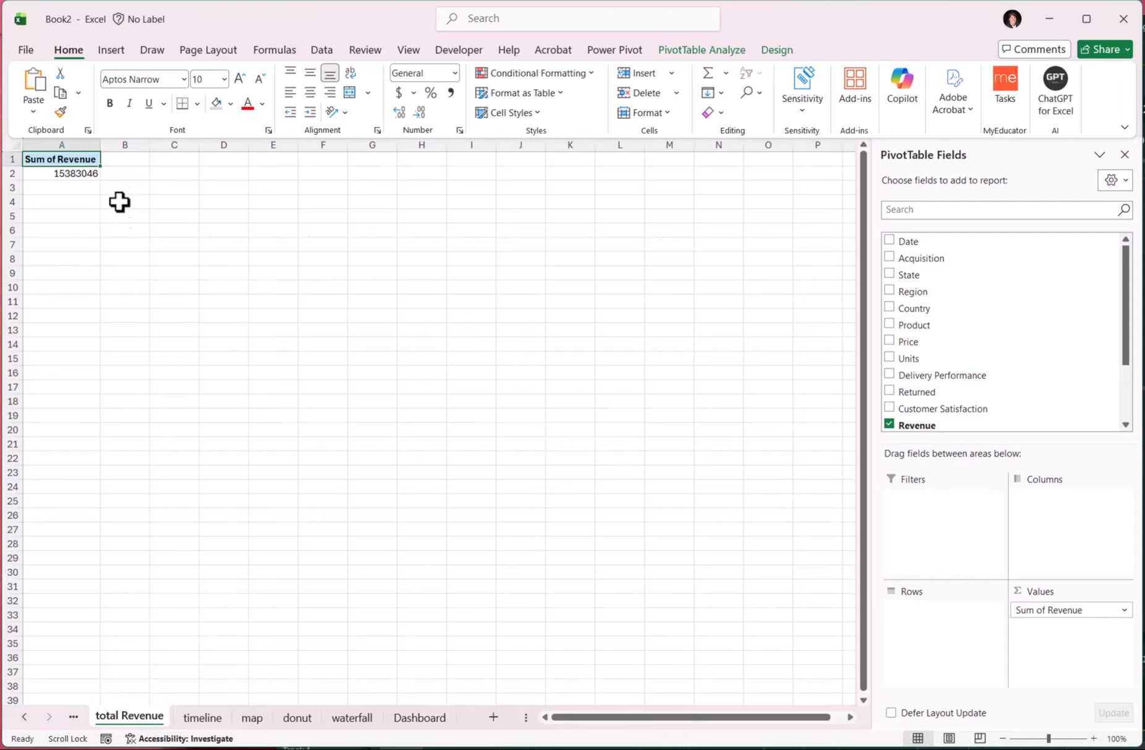
pyautogui.click(133, 172)
pyautogui.write('=')
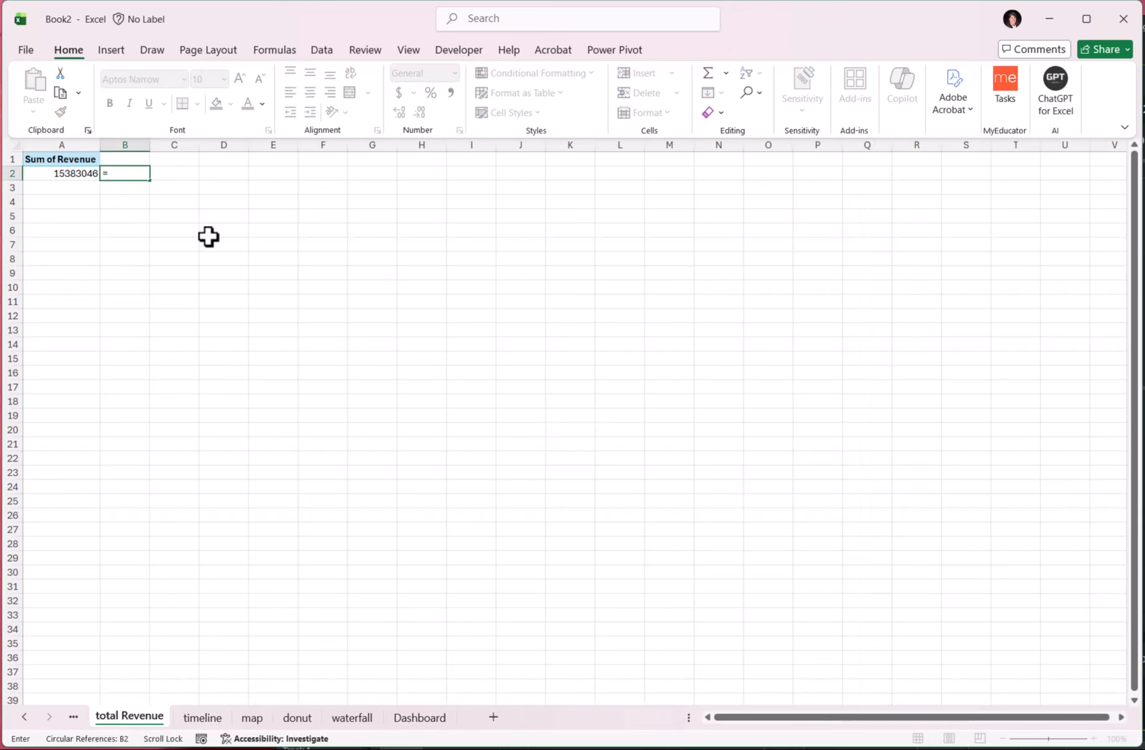
pyautogui.write('a2')
pyautogui.press('Return')
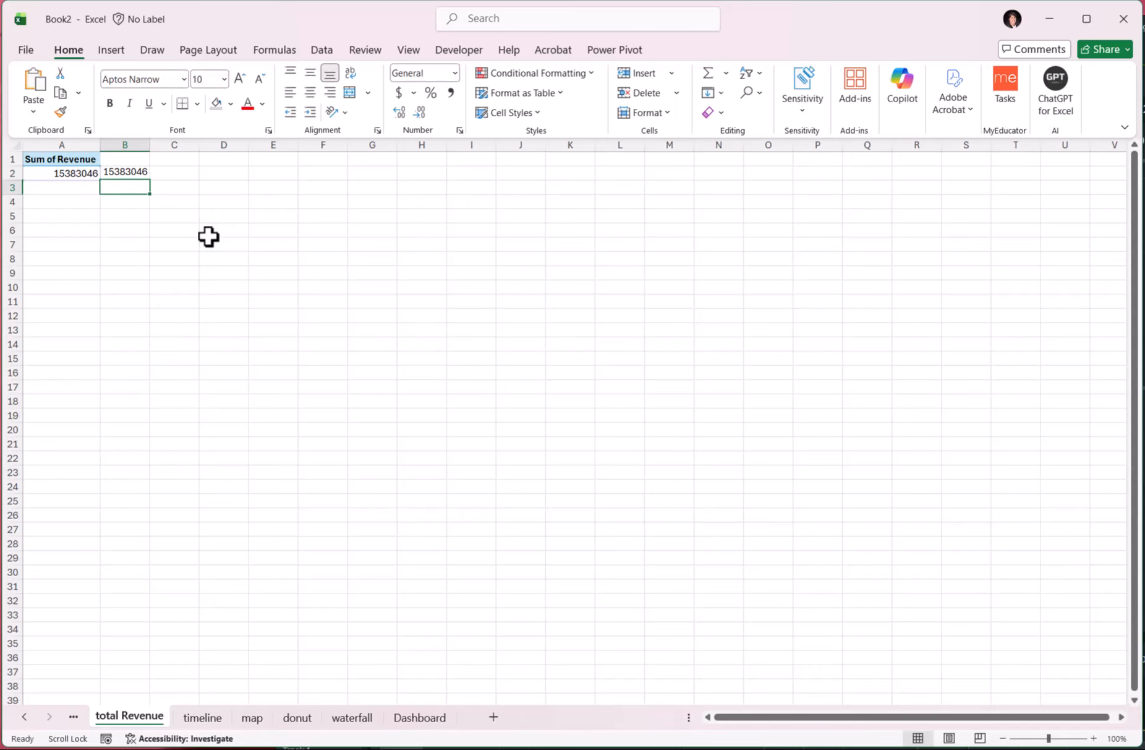
# Step: Format cell B2 of the total Revenue sheet as Currency with no decimal places
pyautogui.click(128, 174)
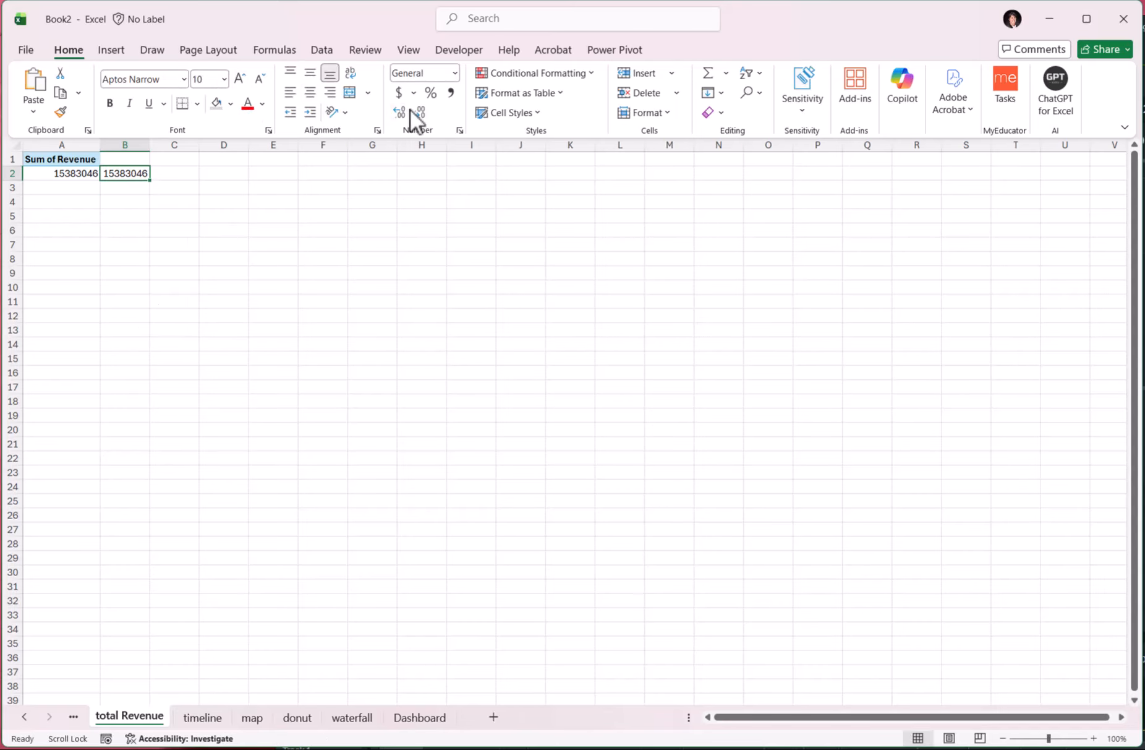
pyautogui.click(457, 75)
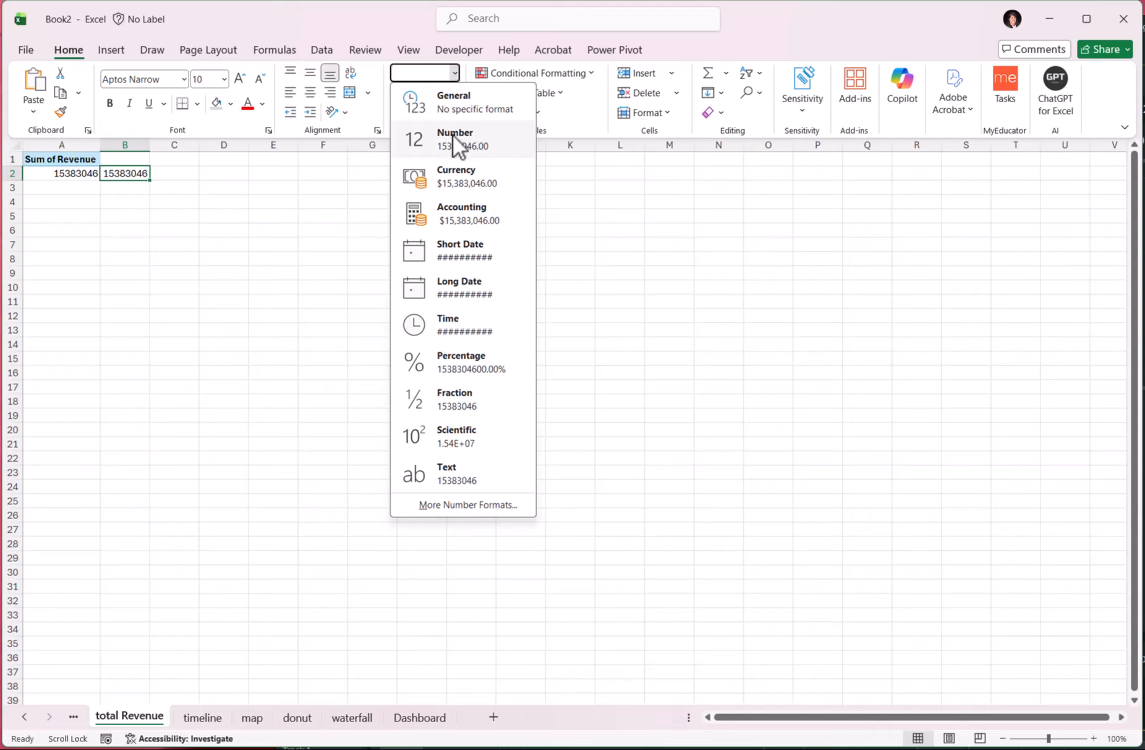
pyautogui.click(448, 179)
pyautogui.click(423, 114)
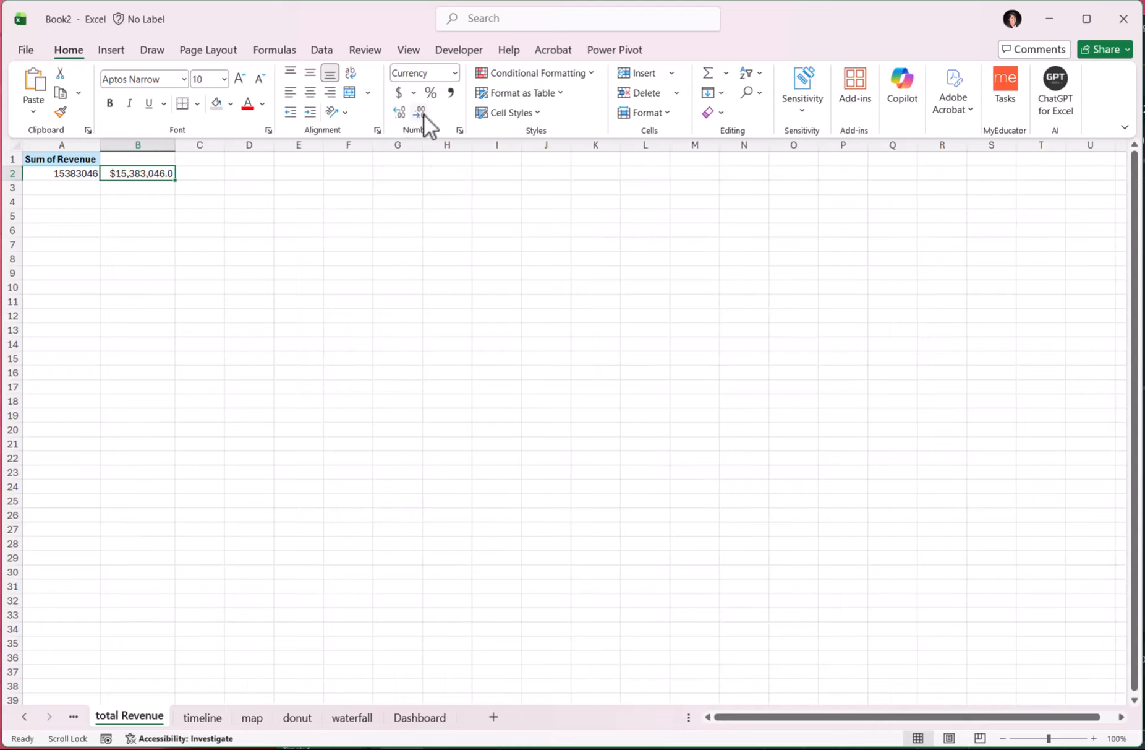
pyautogui.click(423, 115)
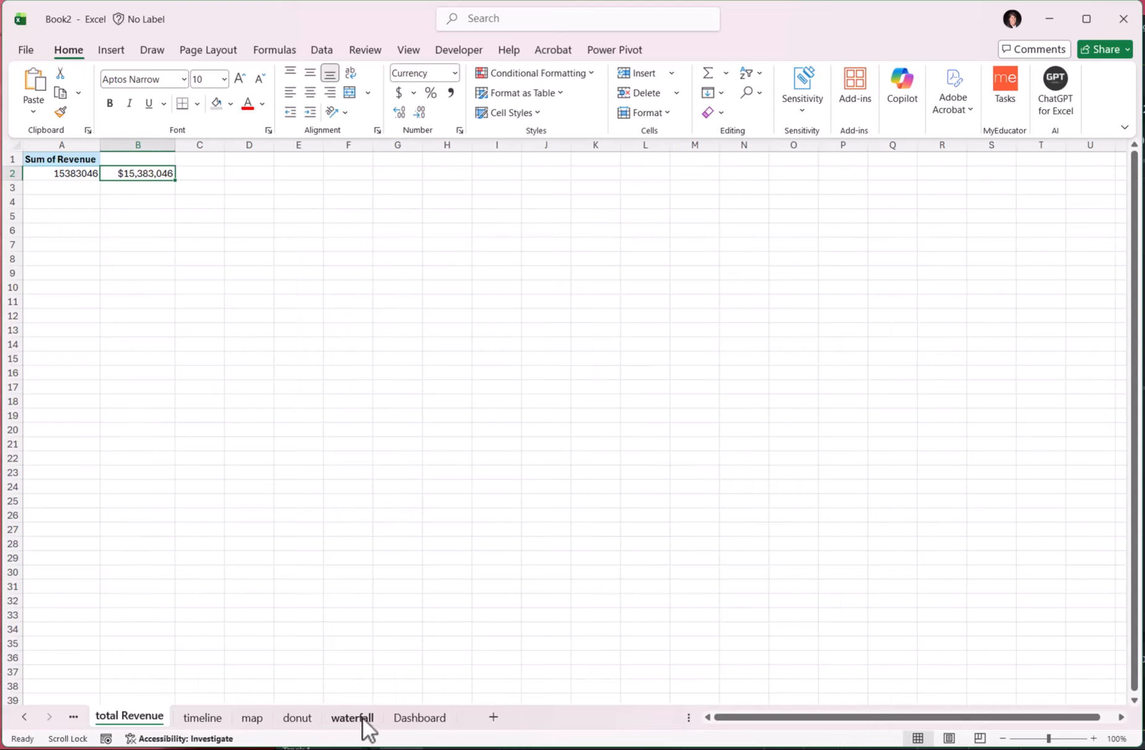
# Step: Show the formula bar and link the empty Dashboard text box to cell B2 of the total Revenue sheet
pyautogui.click(421, 718)
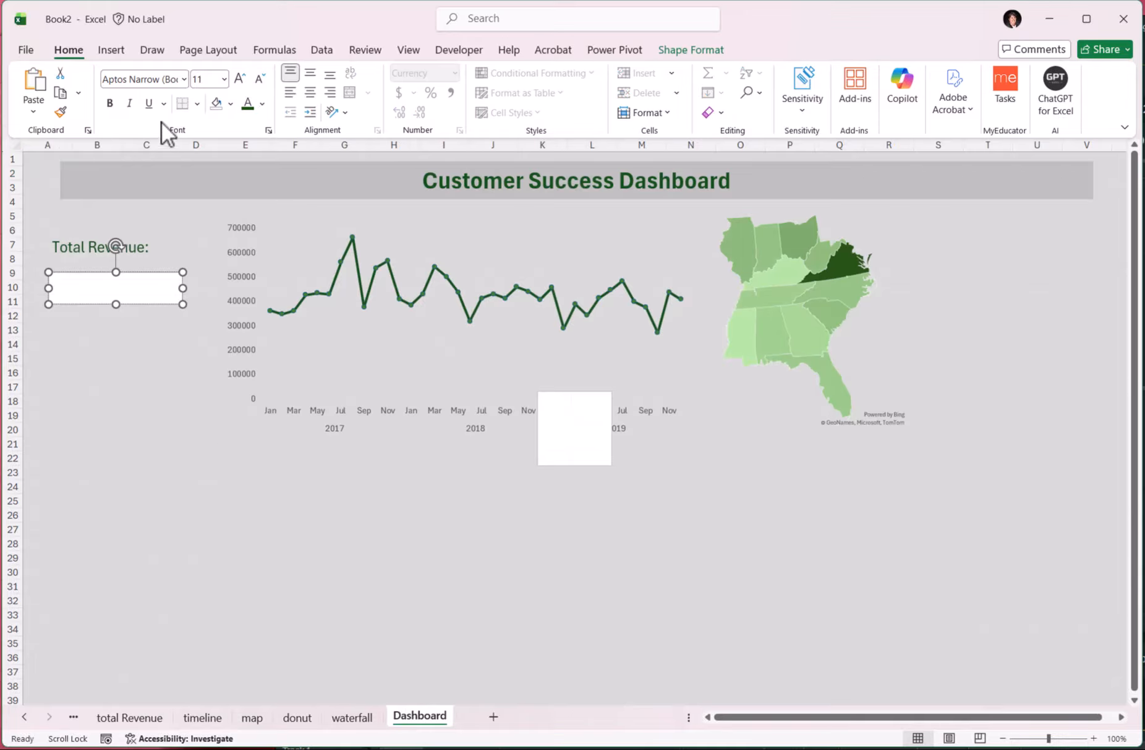
pyautogui.click(410, 49)
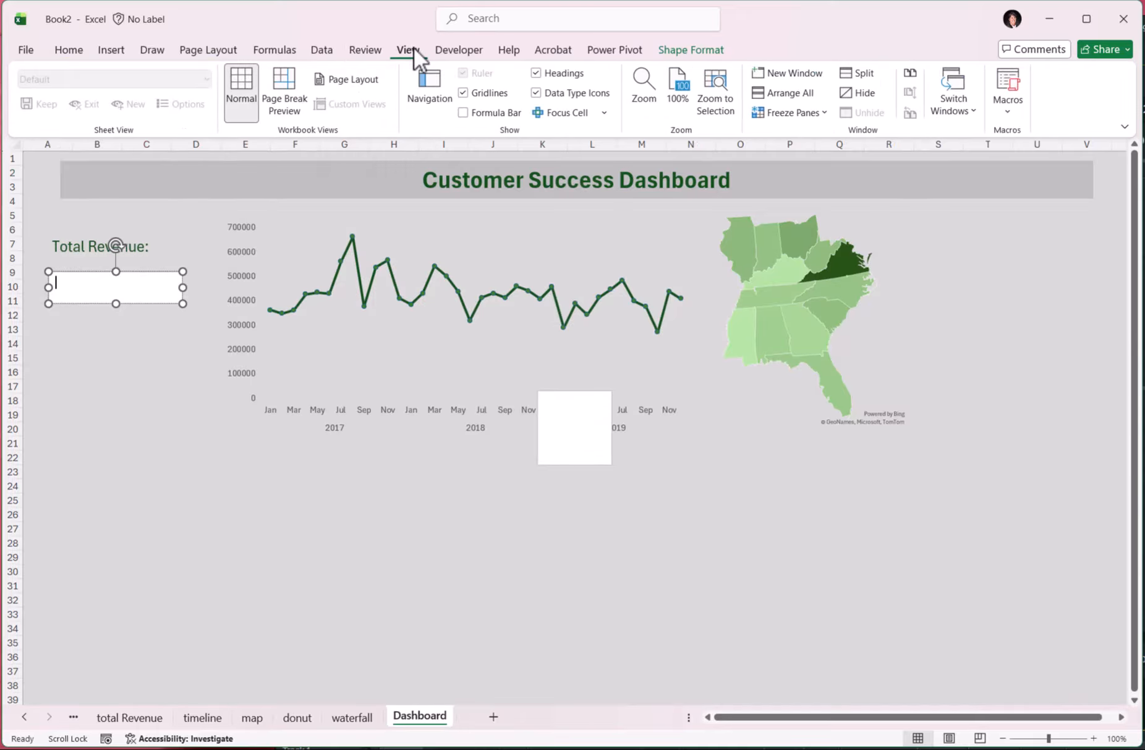
pyautogui.click(464, 112)
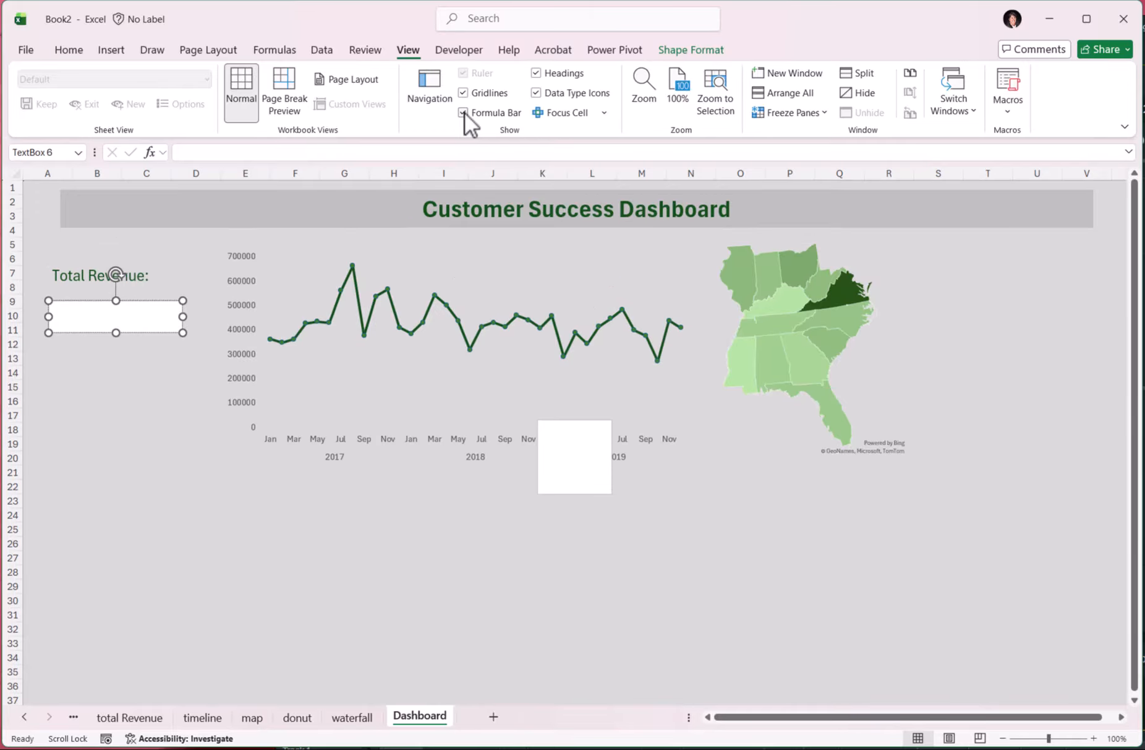
pyautogui.click(182, 153)
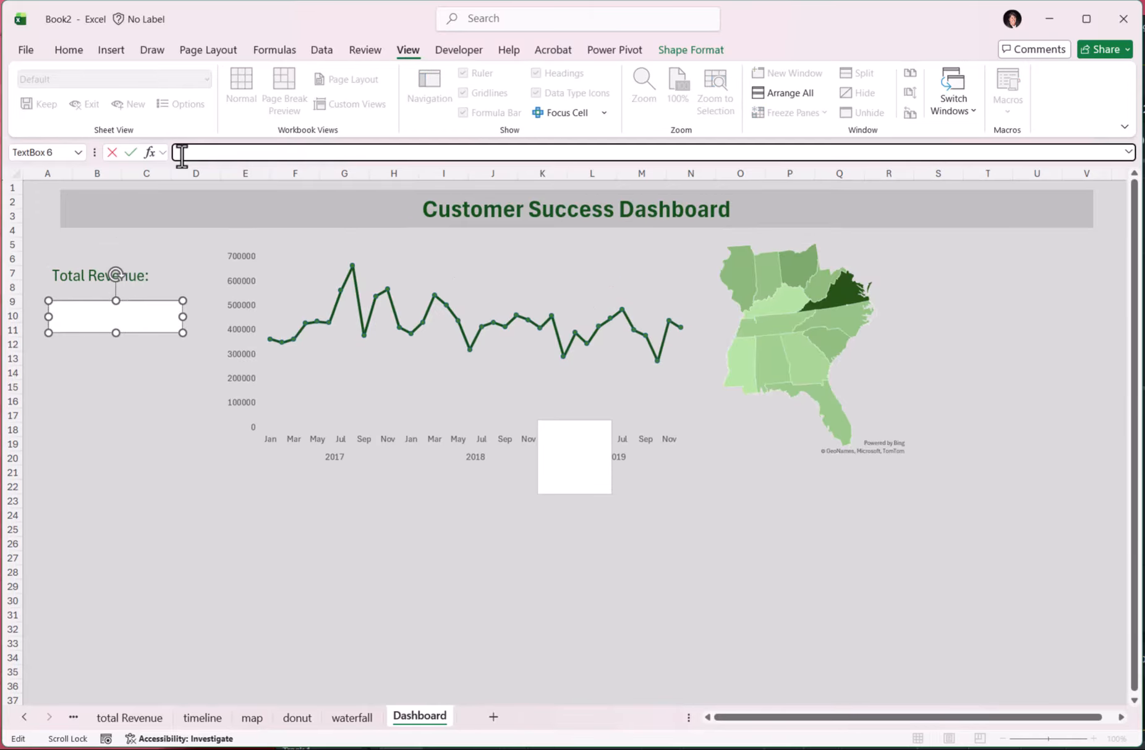
pyautogui.write('=')
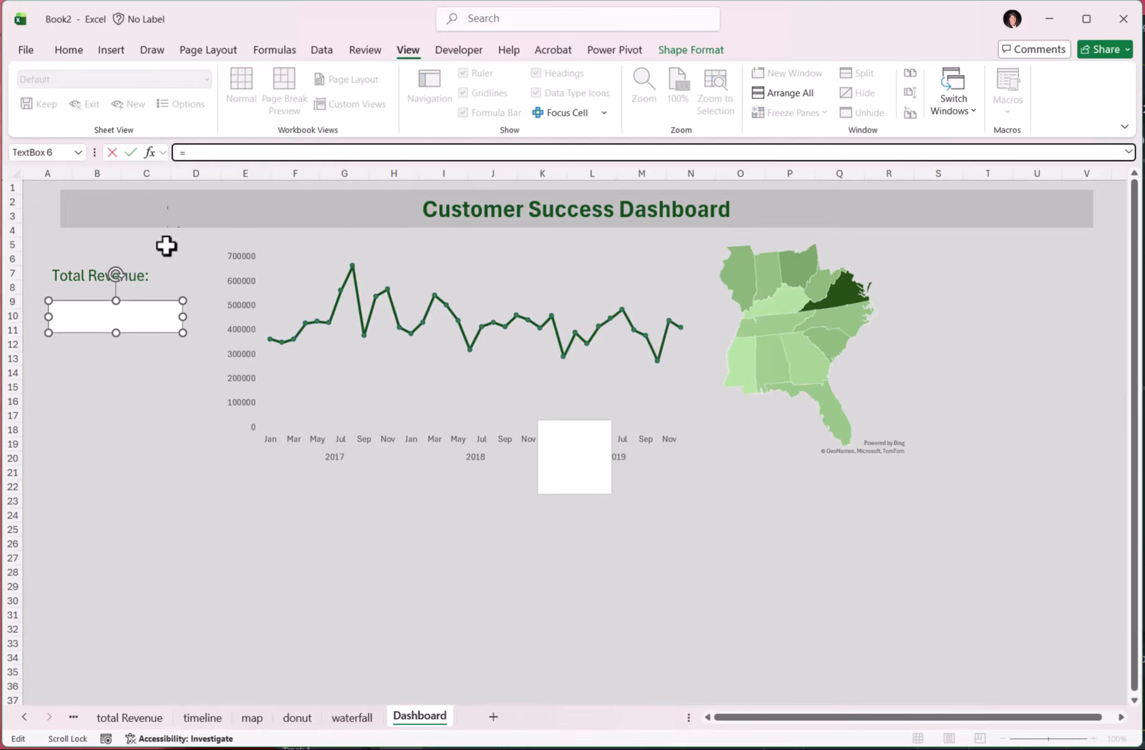
pyautogui.click(150, 719)
pyautogui.click(130, 202)
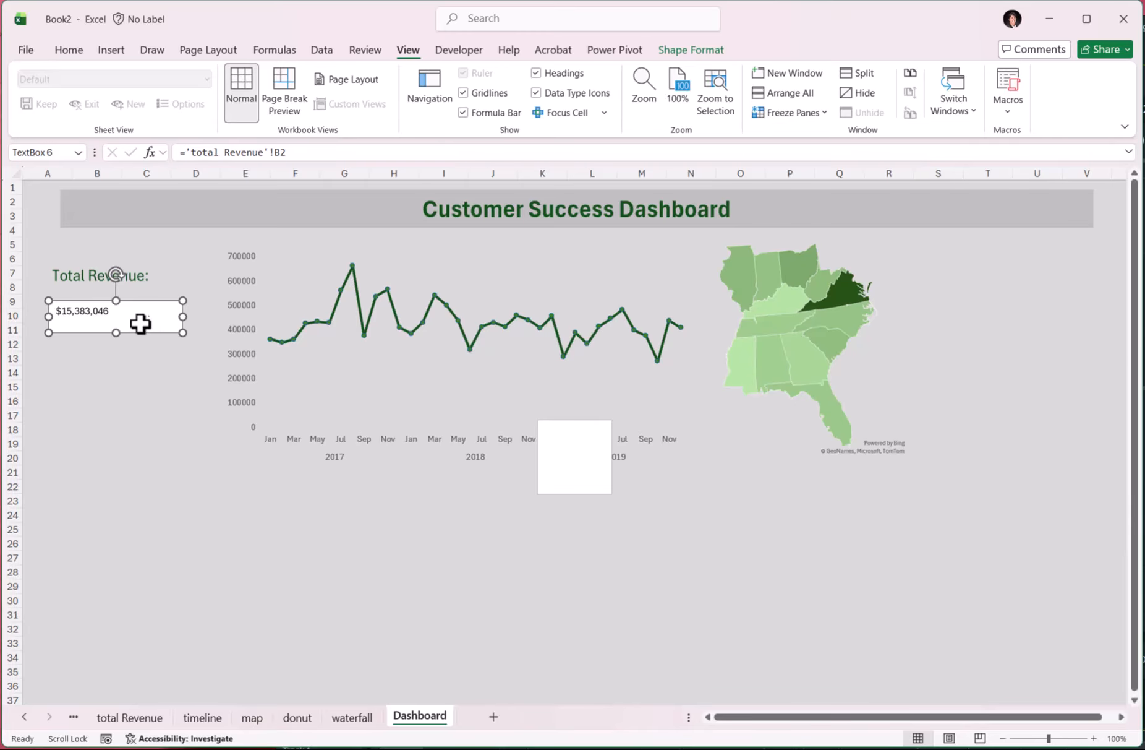
# Step: Copy the "Total Revenue:" label's formatting onto the linked revenue figure below it and make the figure bold
pyautogui.click(85, 273)
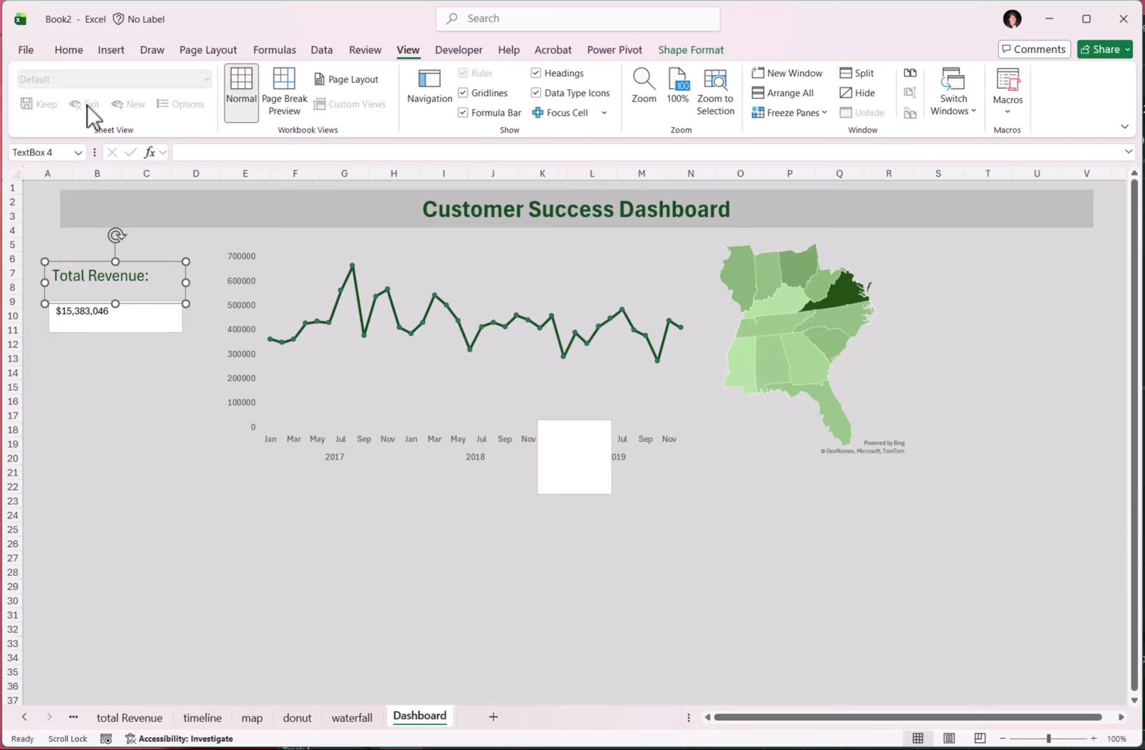
pyautogui.click(70, 49)
pyautogui.click(60, 111)
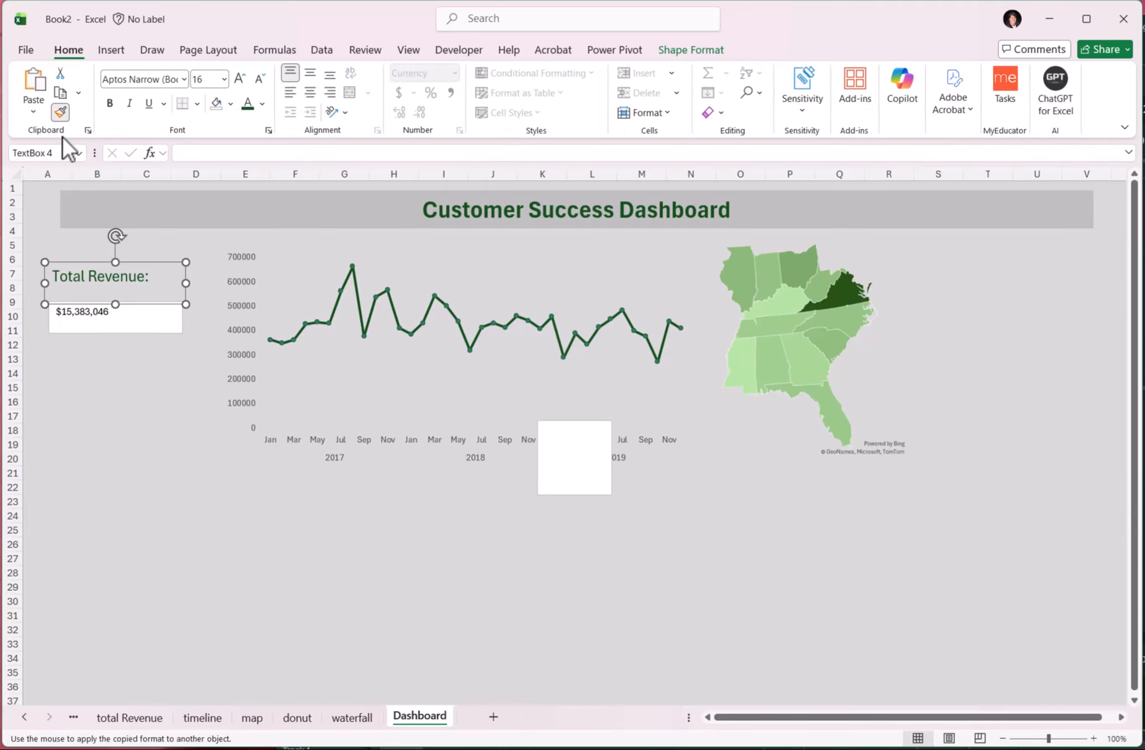
pyautogui.click(83, 330)
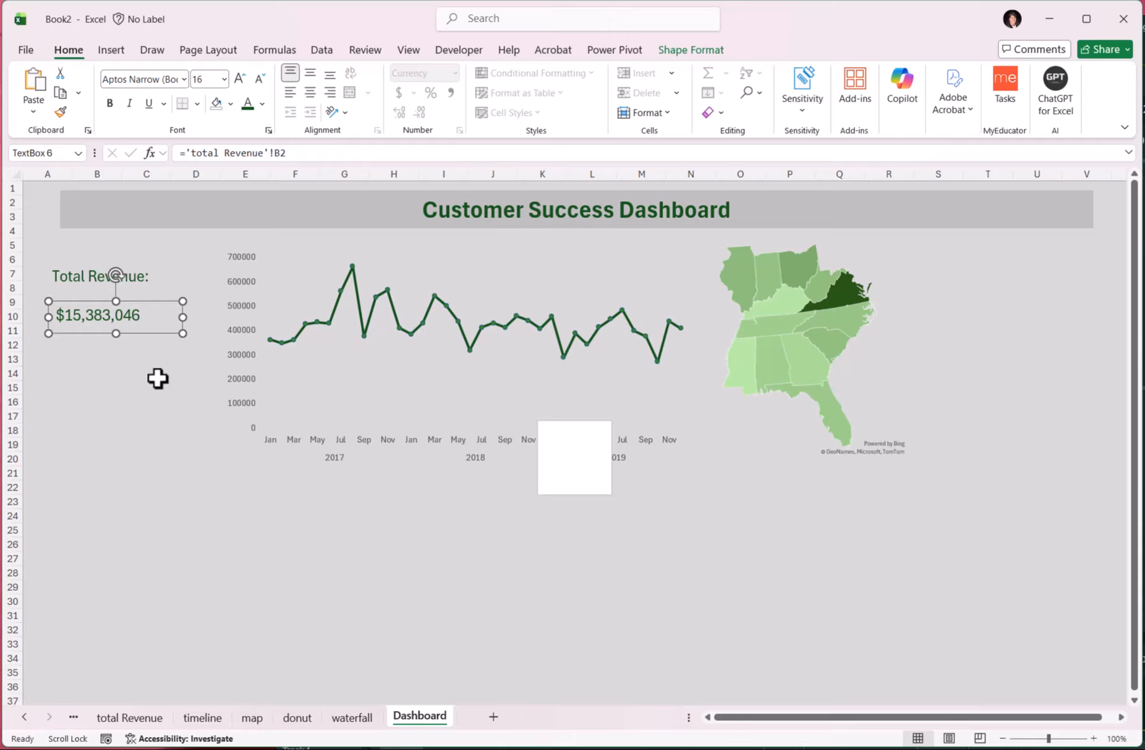
pyautogui.click(111, 104)
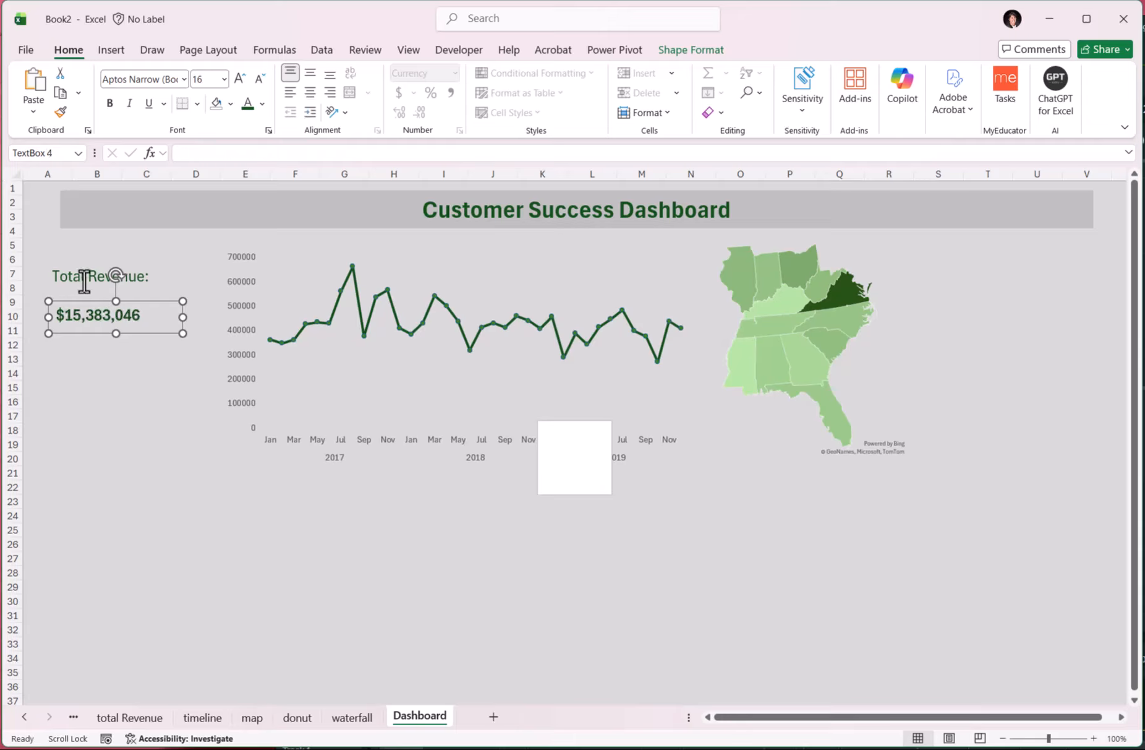
# Step: Center-align the "Total Revenue:" label and the revenue figure with each other
pyautogui.click(104, 277)
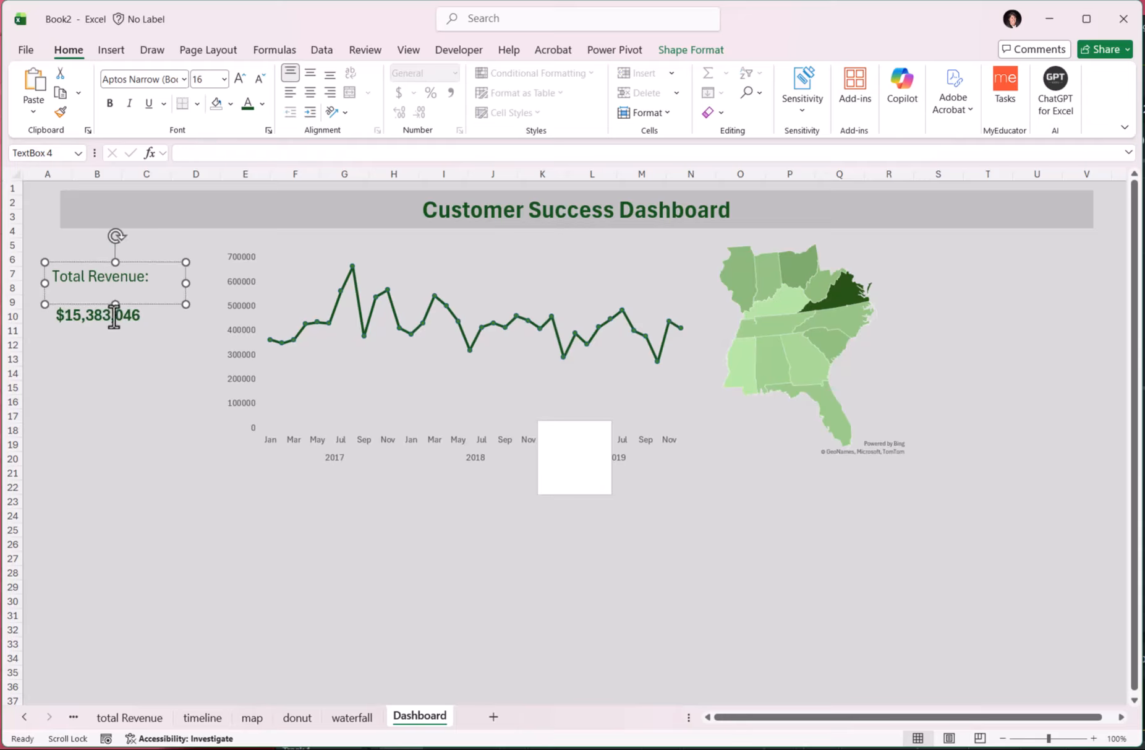
pyautogui.click(141, 317)
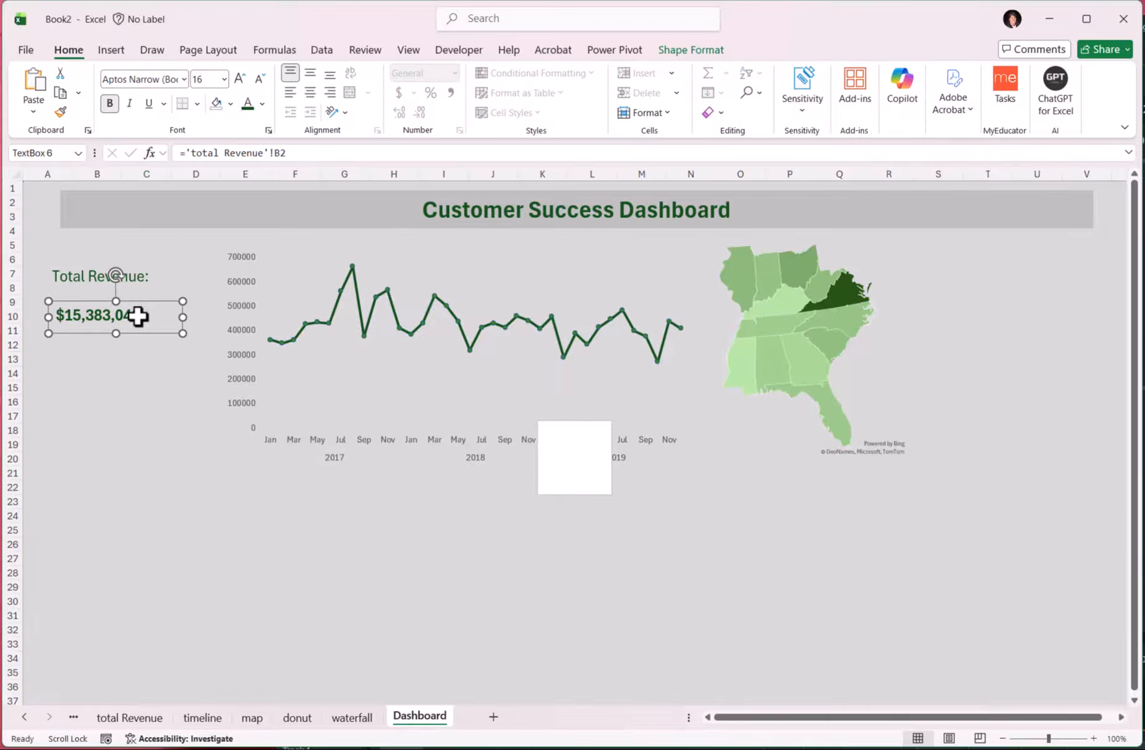
pyautogui.keyDown('shift'); pyautogui.click(146, 272); pyautogui.keyUp('shift')
pyautogui.click(693, 49)
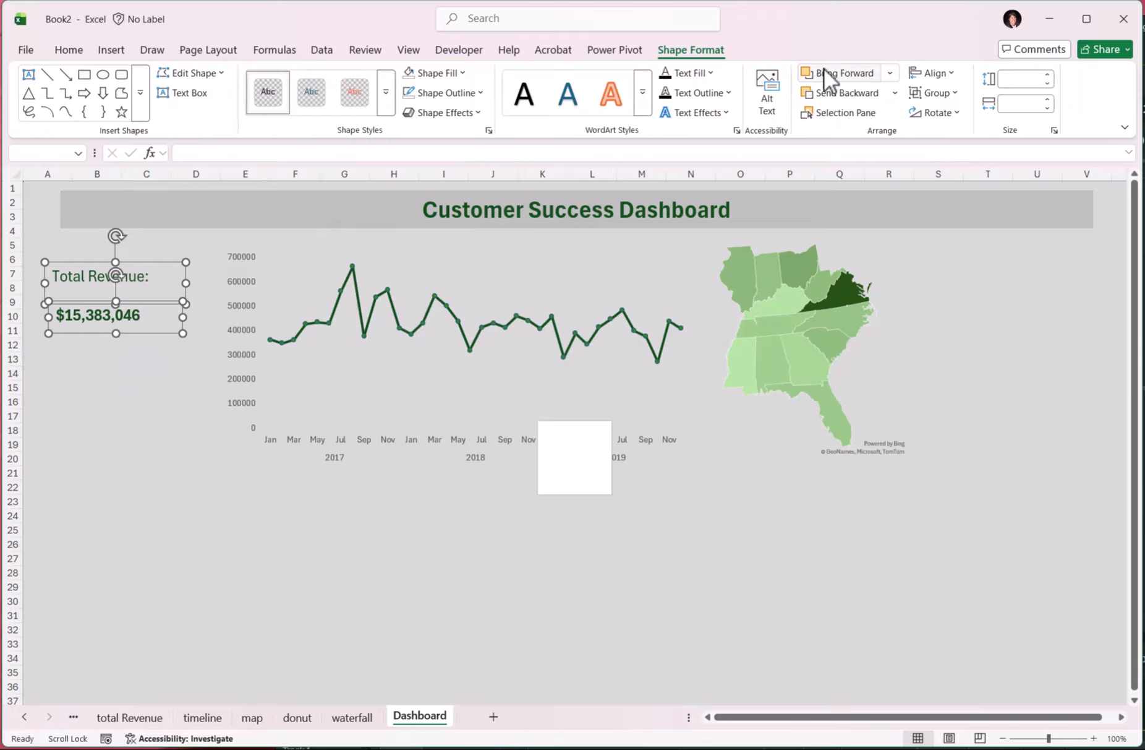
pyautogui.click(950, 74)
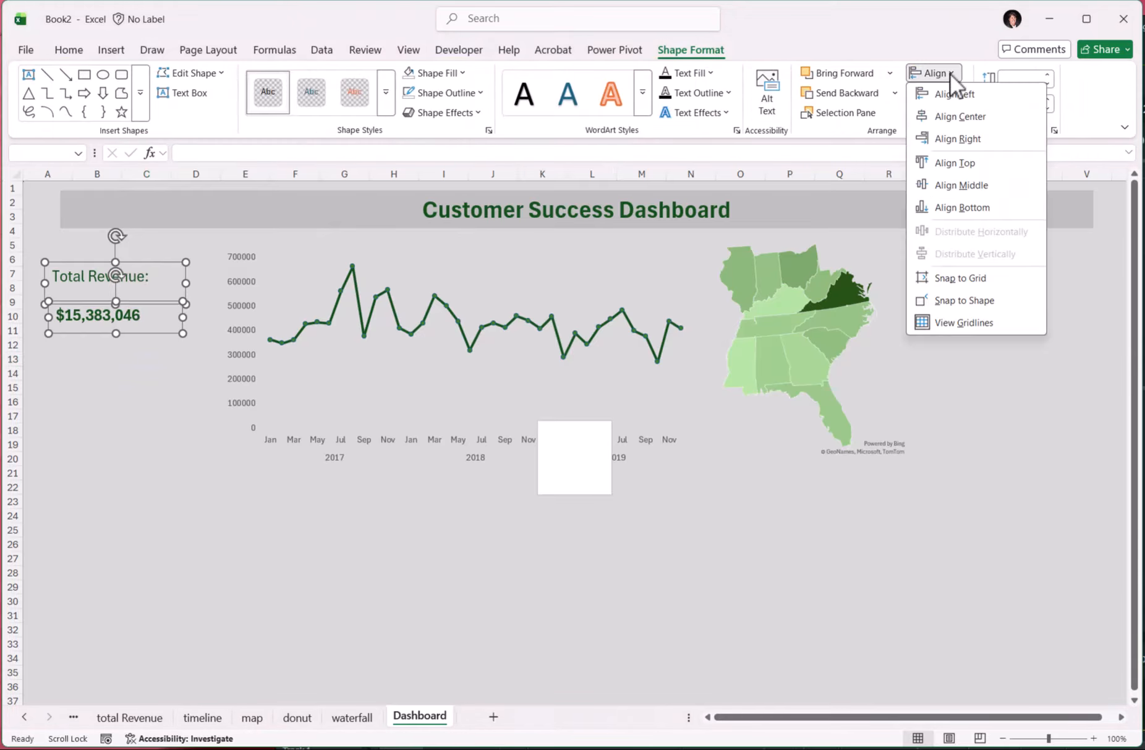
pyautogui.click(962, 117)
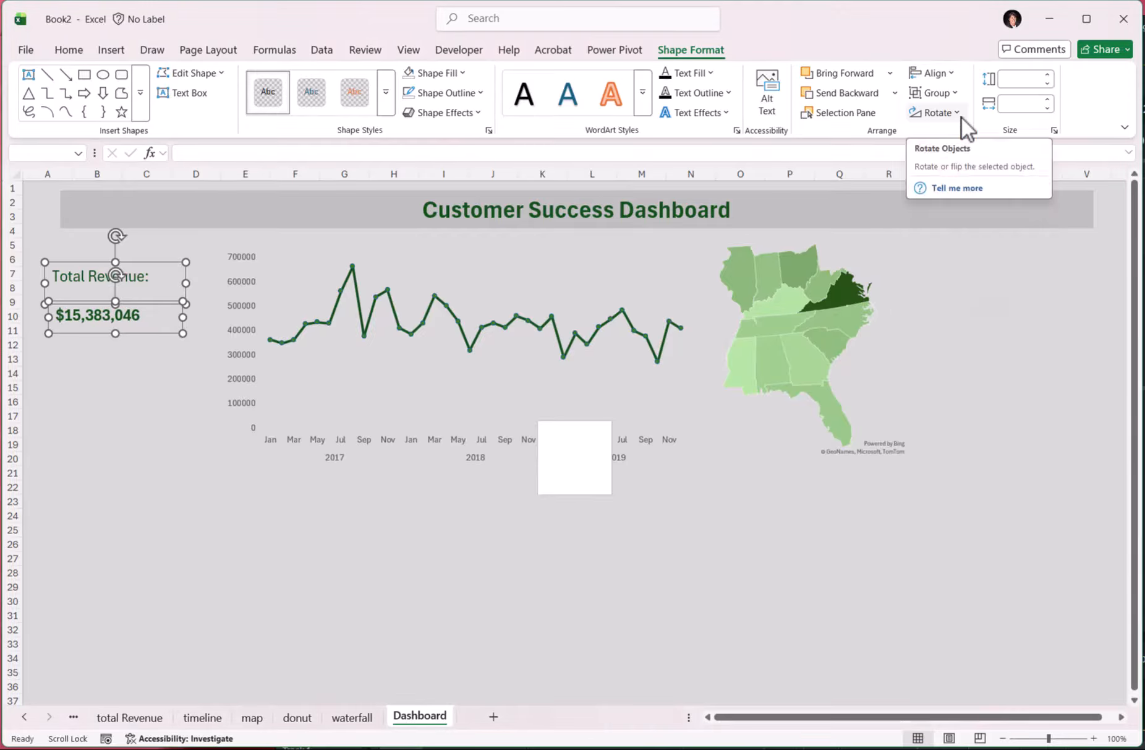
pyautogui.click(194, 458)
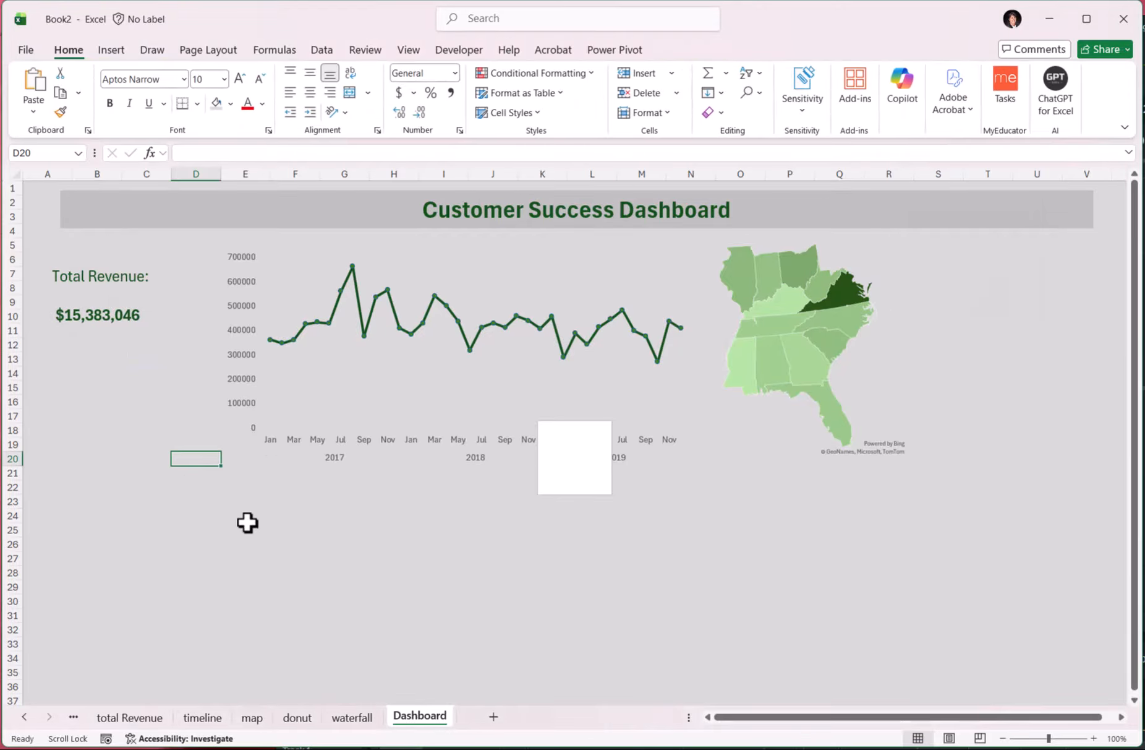
# Step: Widen the revenue line chart by extending its left edge to about the start of column D
pyautogui.click(245, 314)
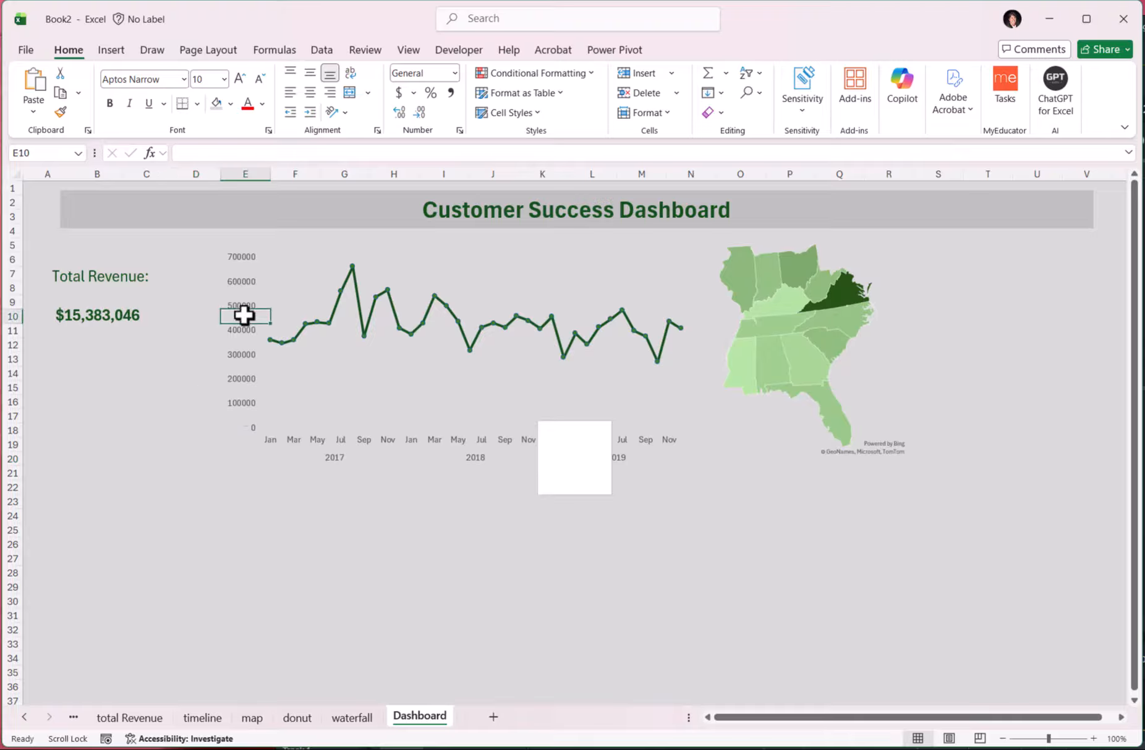
pyautogui.click(226, 273)
pyautogui.moveTo(223, 359); pyautogui.dragTo(175, 359)
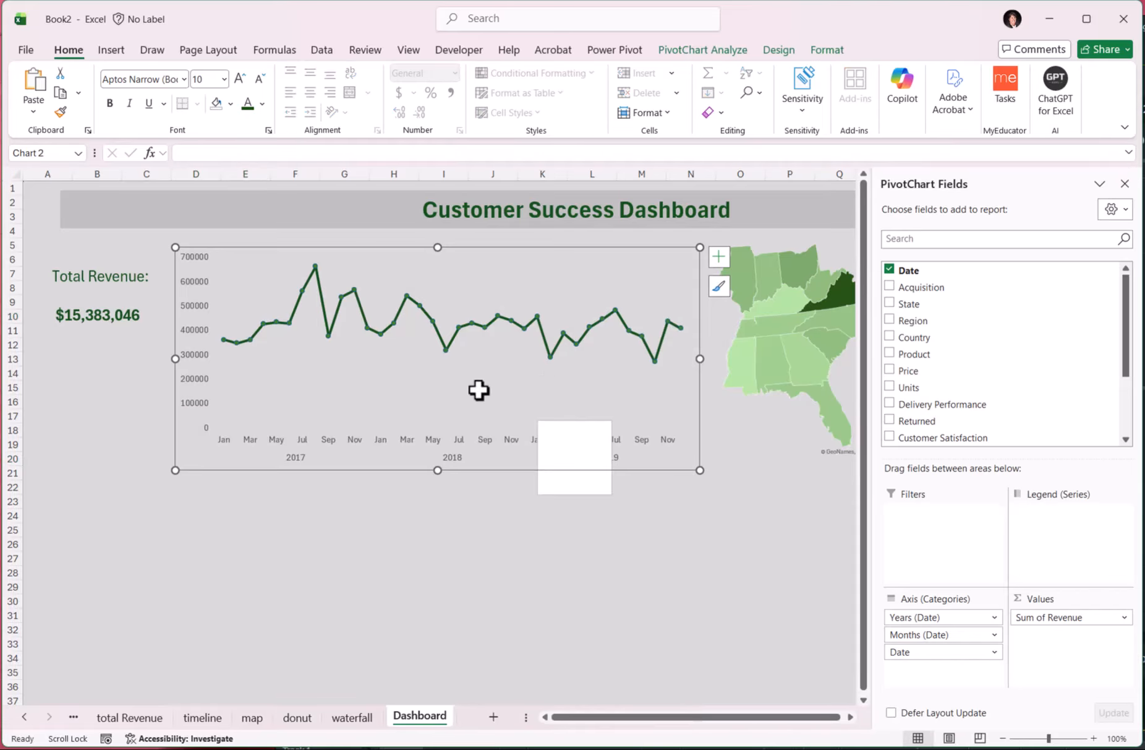
pyautogui.click(747, 440)
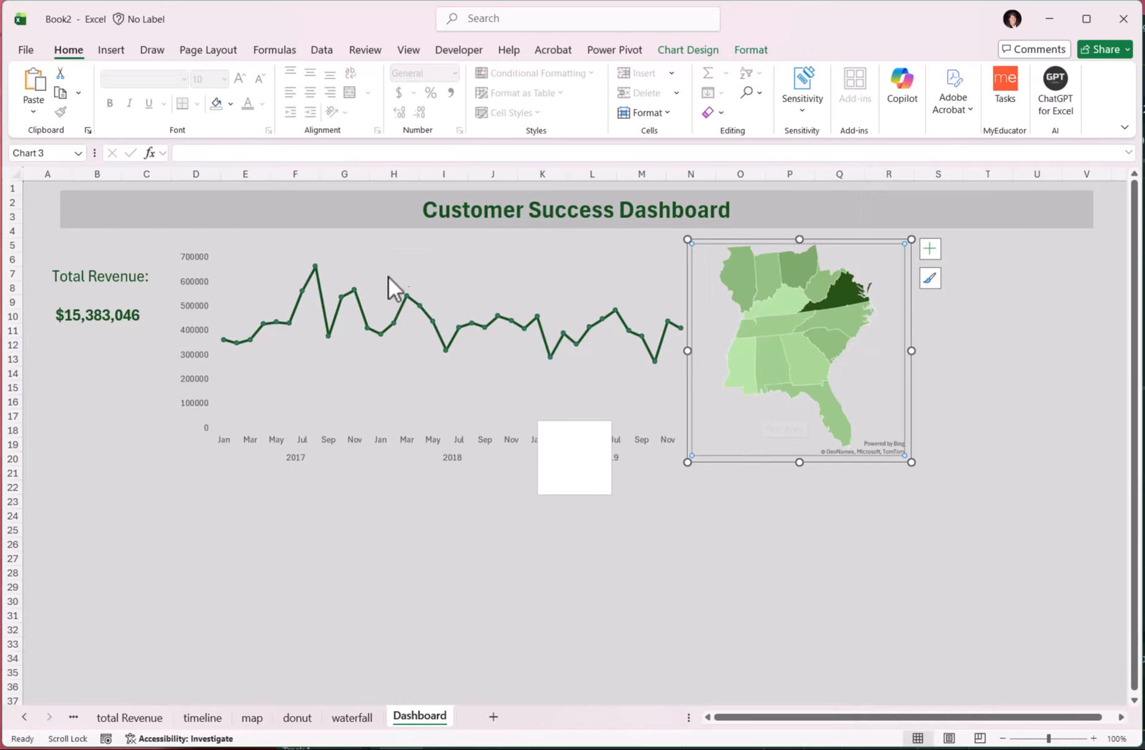
# Step: Insert an empty text box about 2.33" wide and 0.25" high across rows 23 and 24, starting in column A
pyautogui.click(108, 52)
pyautogui.click(1007, 98)
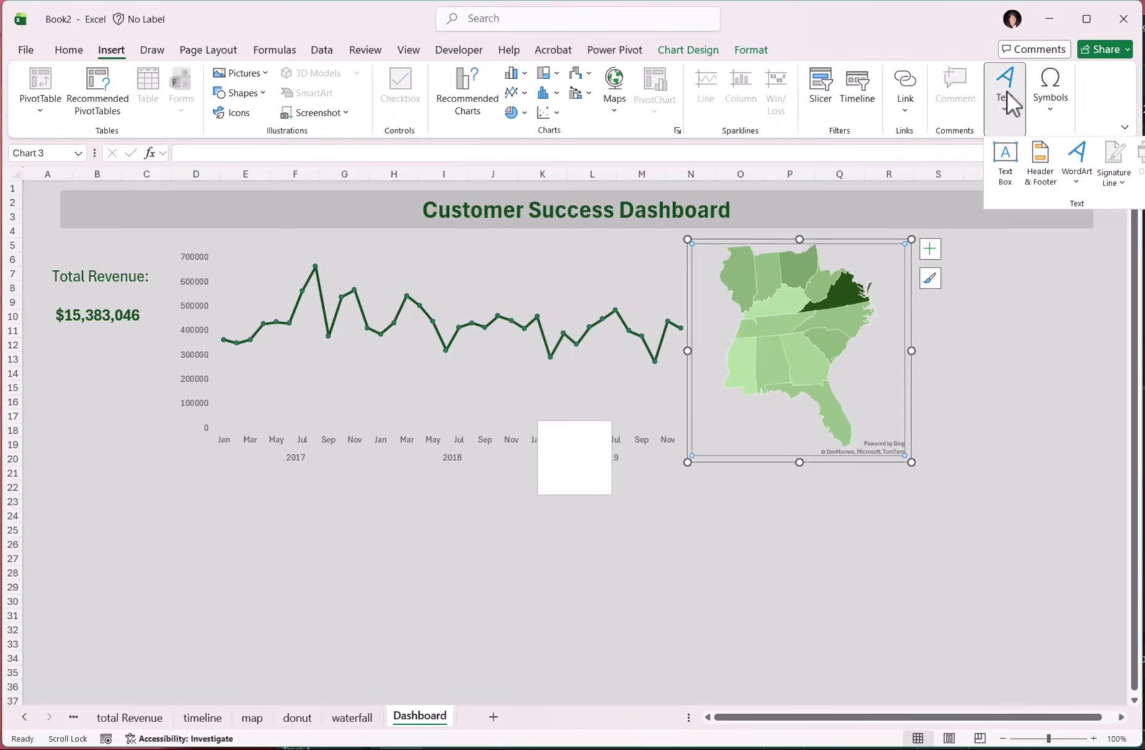
pyautogui.click(1005, 162)
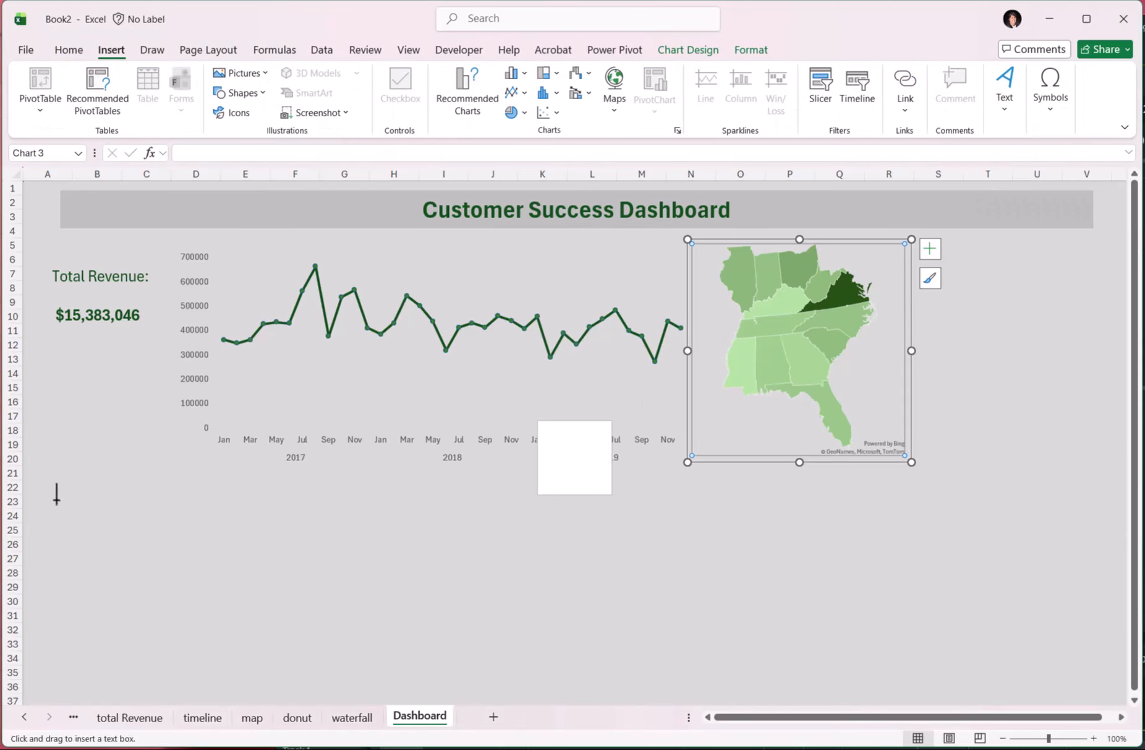
pyautogui.moveTo(56, 500); pyautogui.dragTo(228, 518)
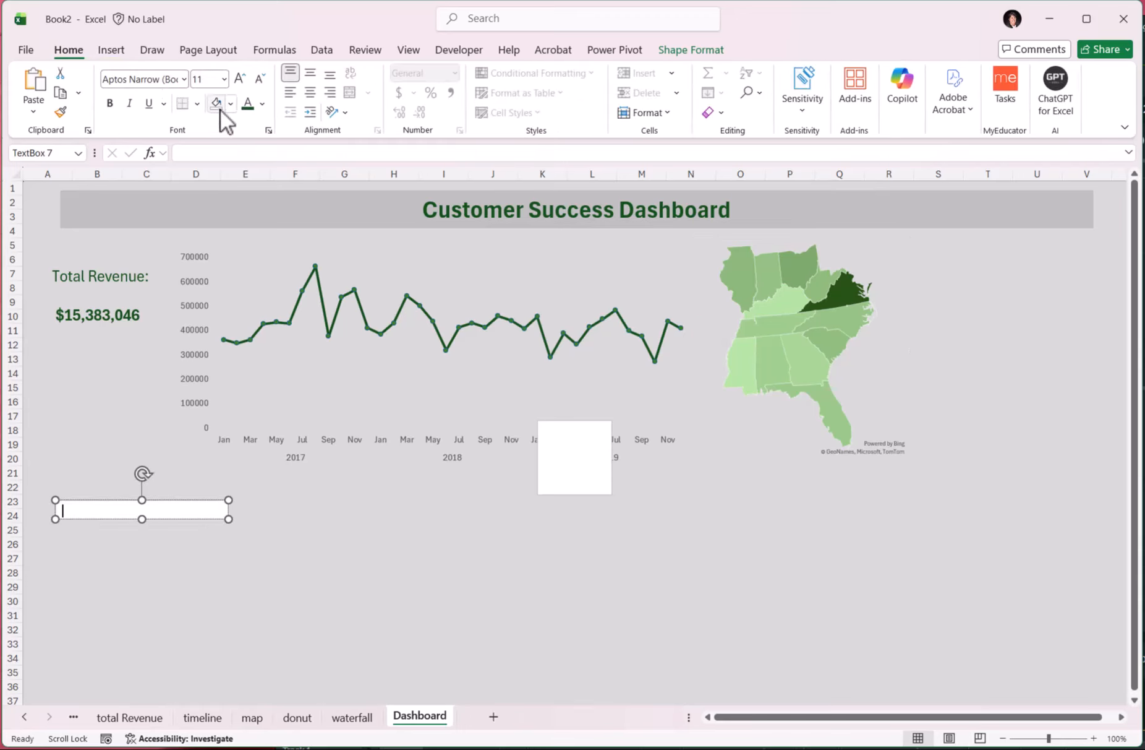
# Step: Fill the new text box with the title banner's gray and enter "Deliveries" in dark green at size 14
pyautogui.click(231, 104)
pyautogui.click(221, 271)
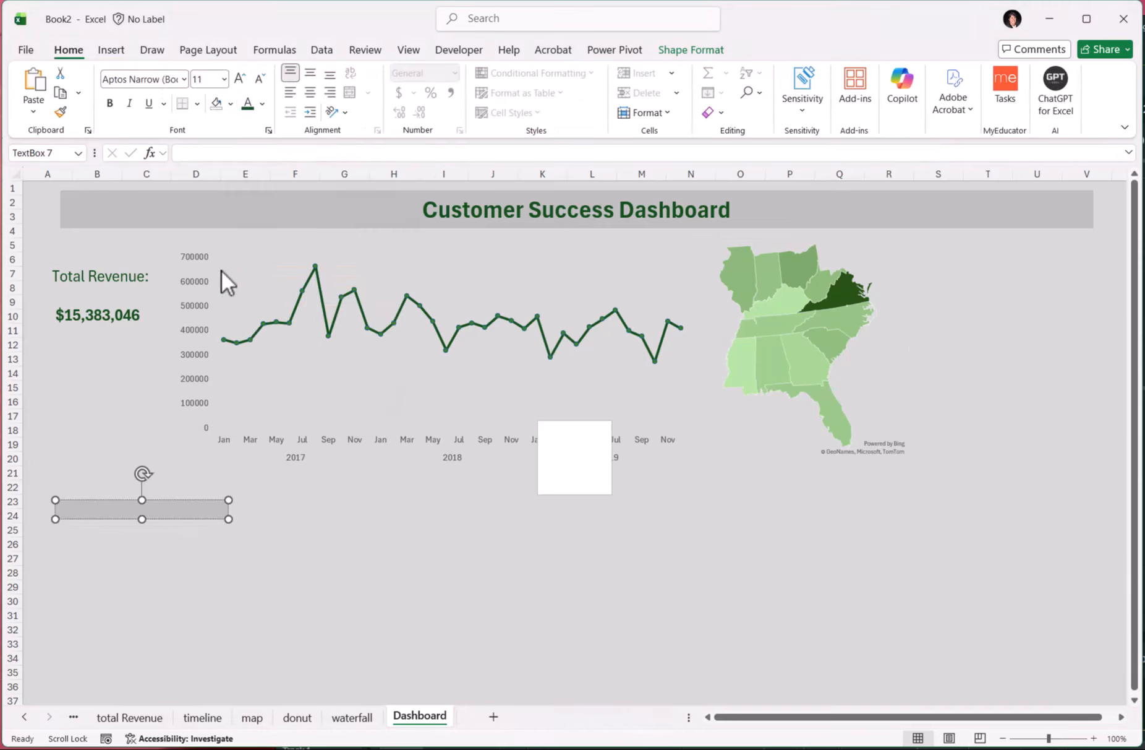
pyautogui.click(267, 104)
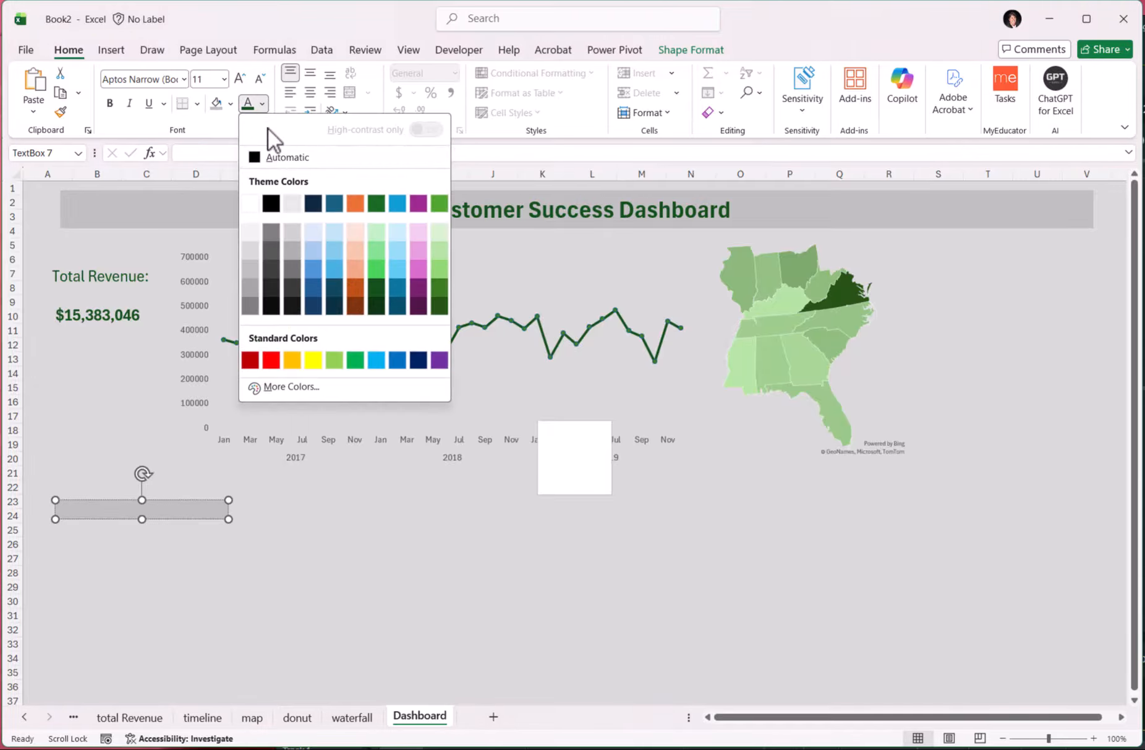
pyautogui.click(378, 291)
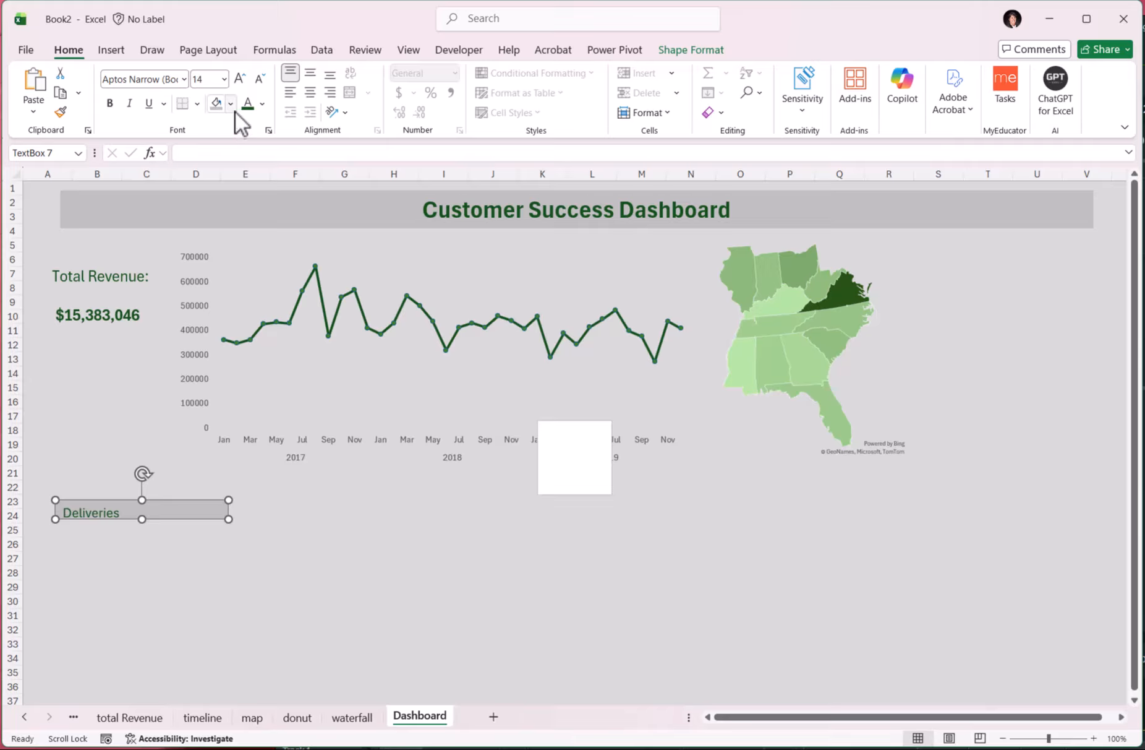
# Step: Vertically center the text in the "Deliveries" box and remove the box's outline
pyautogui.click(311, 73)
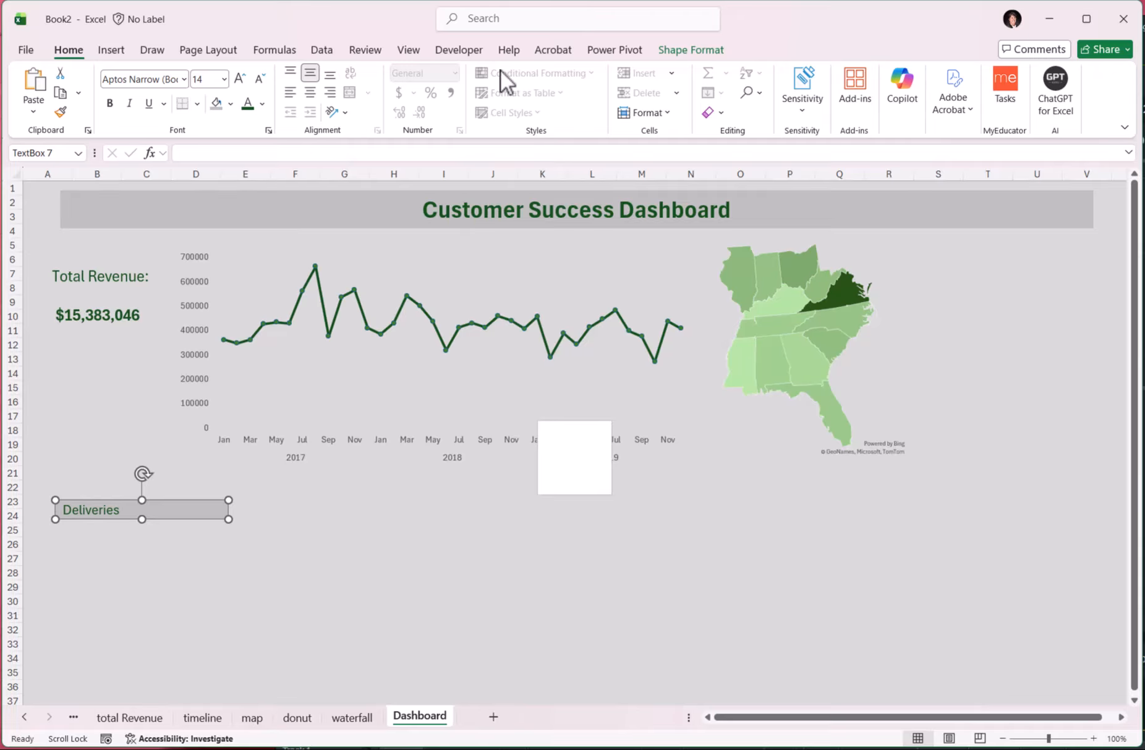
pyautogui.click(673, 50)
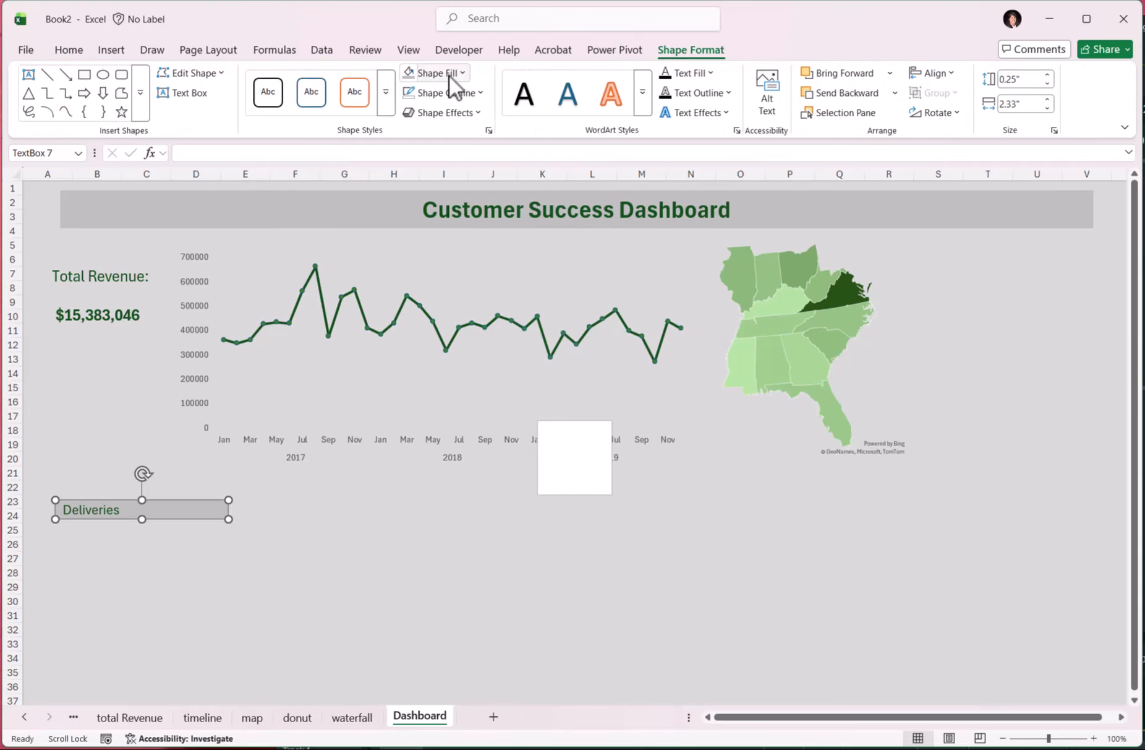
pyautogui.click(465, 92)
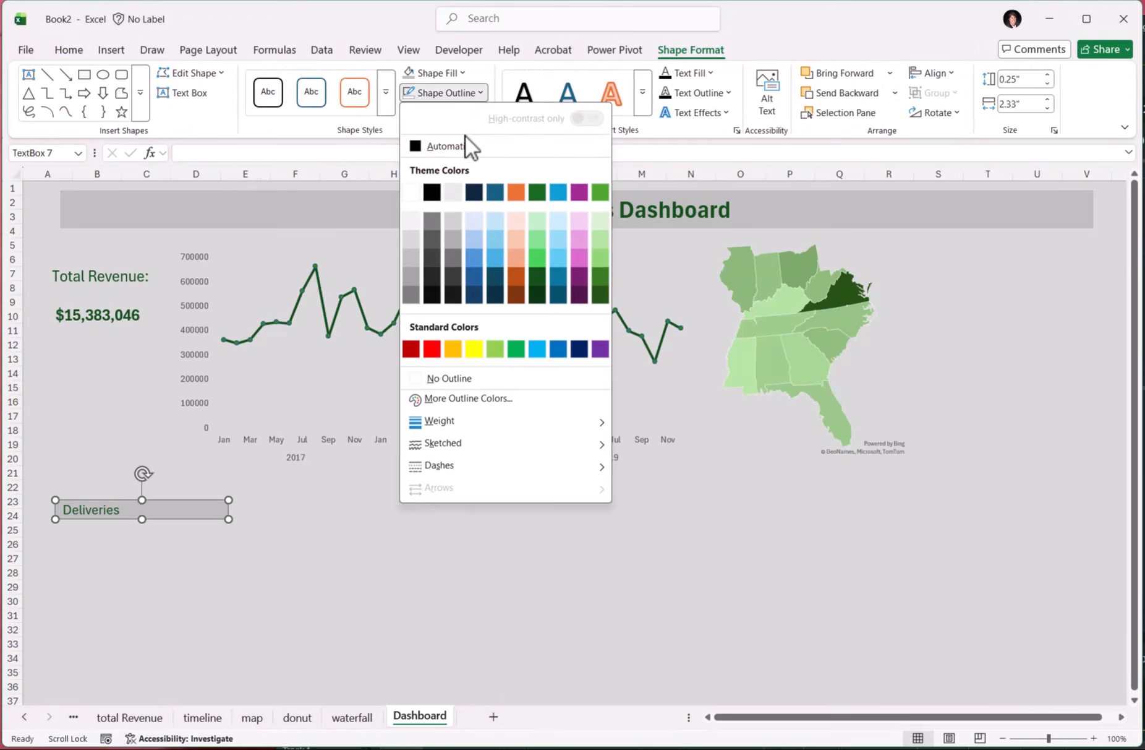
pyautogui.click(416, 379)
pyautogui.click(162, 574)
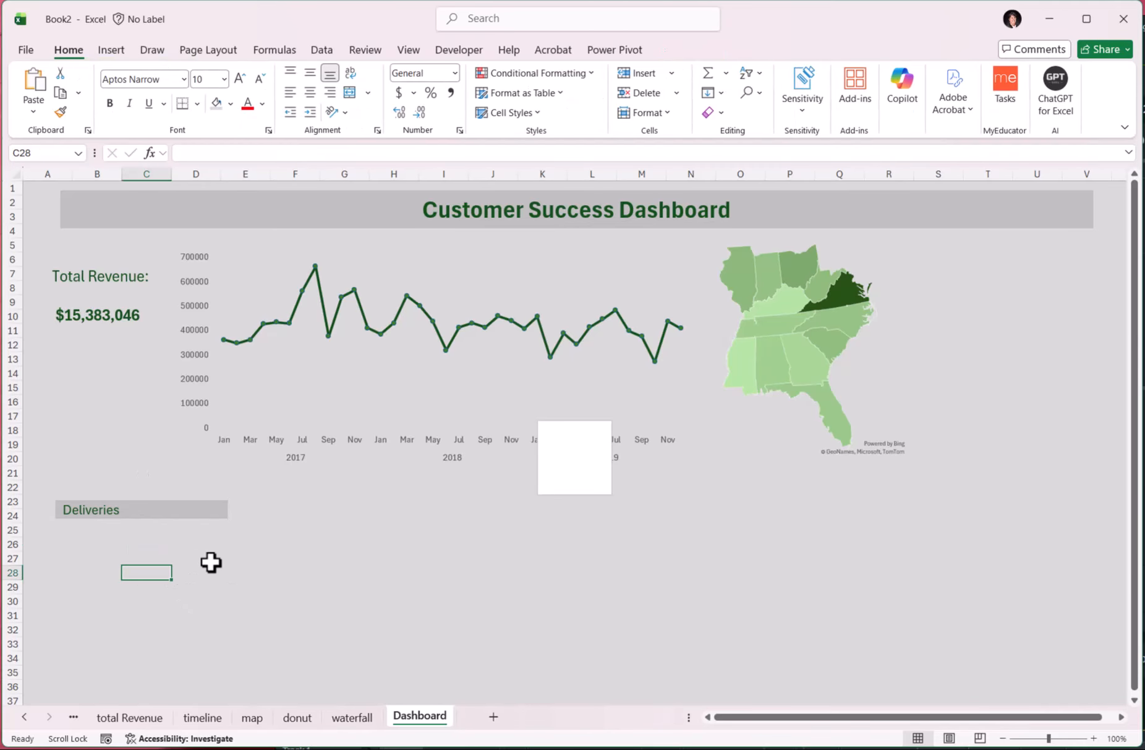
# Step: Duplicate the "Deliveries" box twice and place the copies in the same row, starting at columns G and L
pyautogui.click(165, 512)
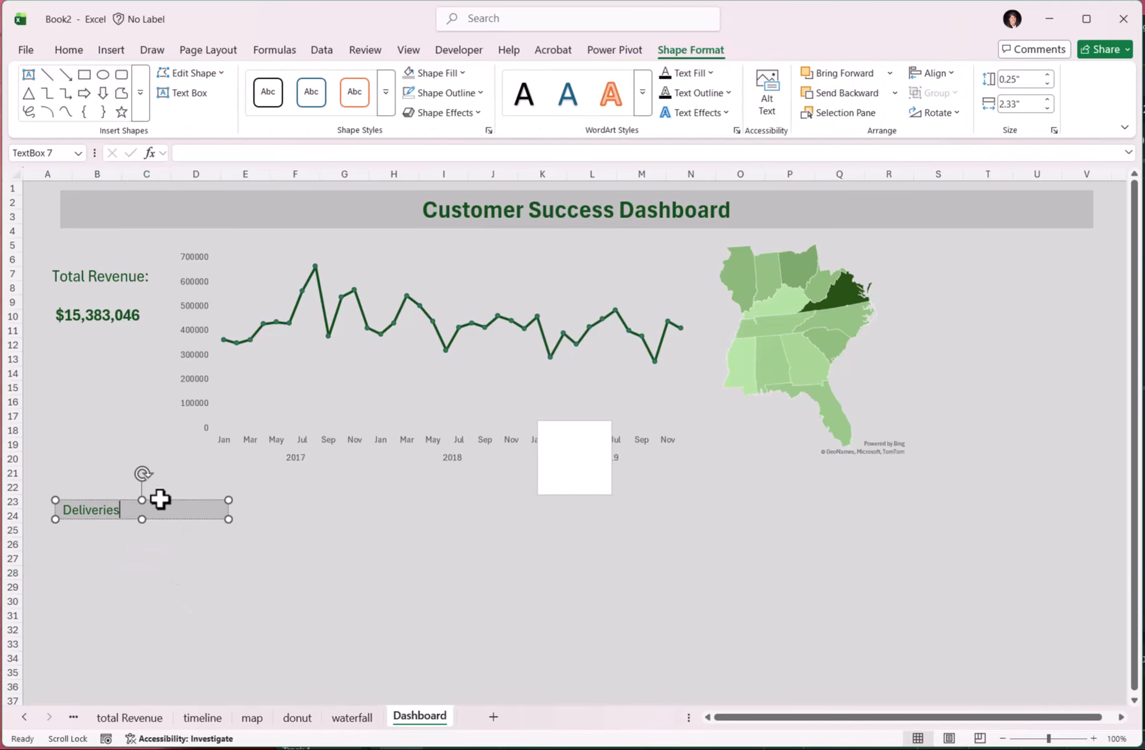
pyautogui.hotkey('ctrl', 'd')
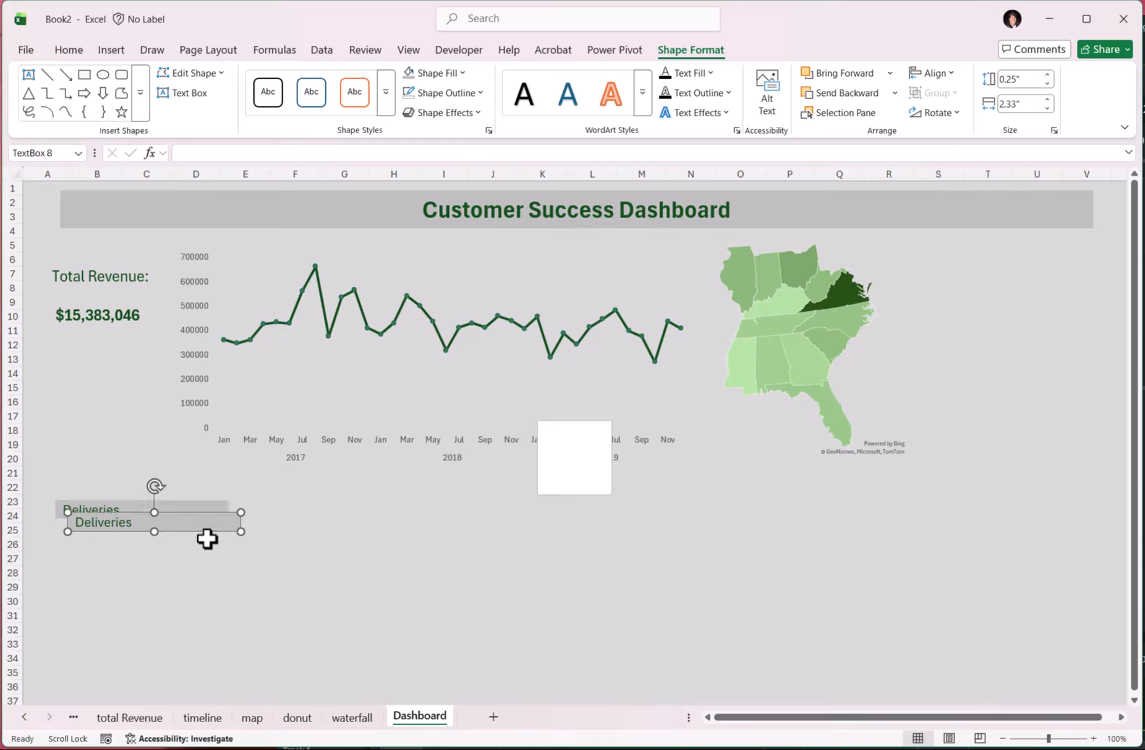
pyautogui.moveTo(193, 512); pyautogui.dragTo(460, 498)
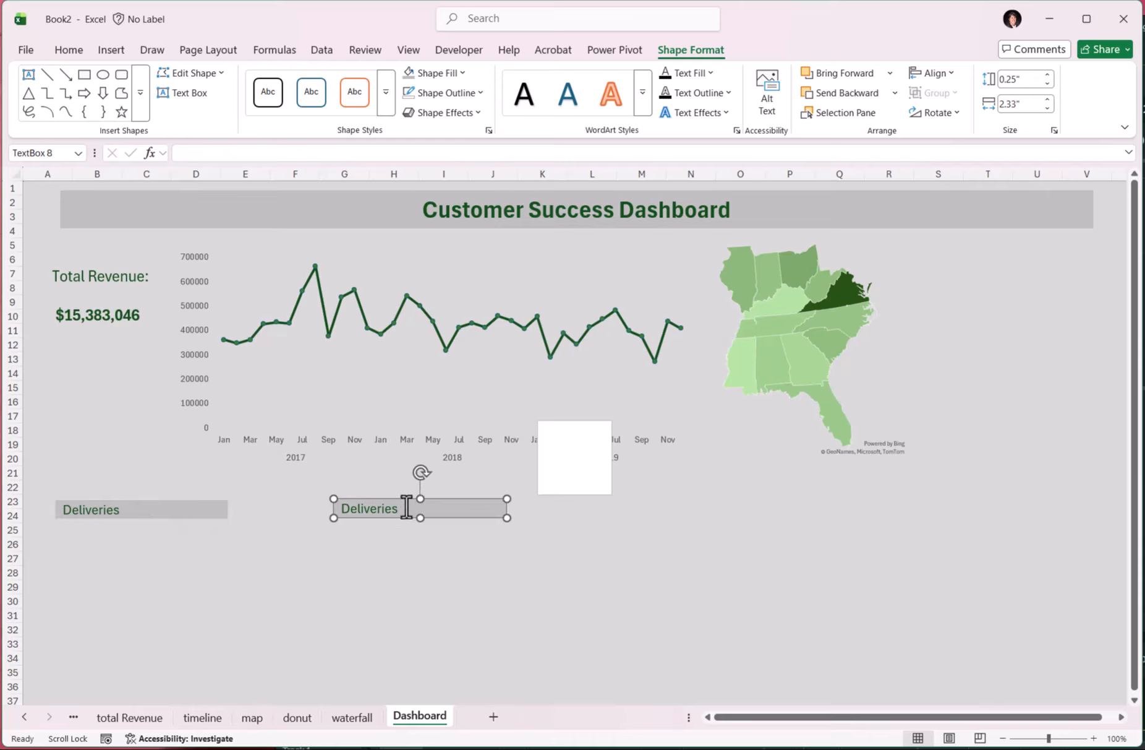
pyautogui.hotkey('ctrl', 'd')
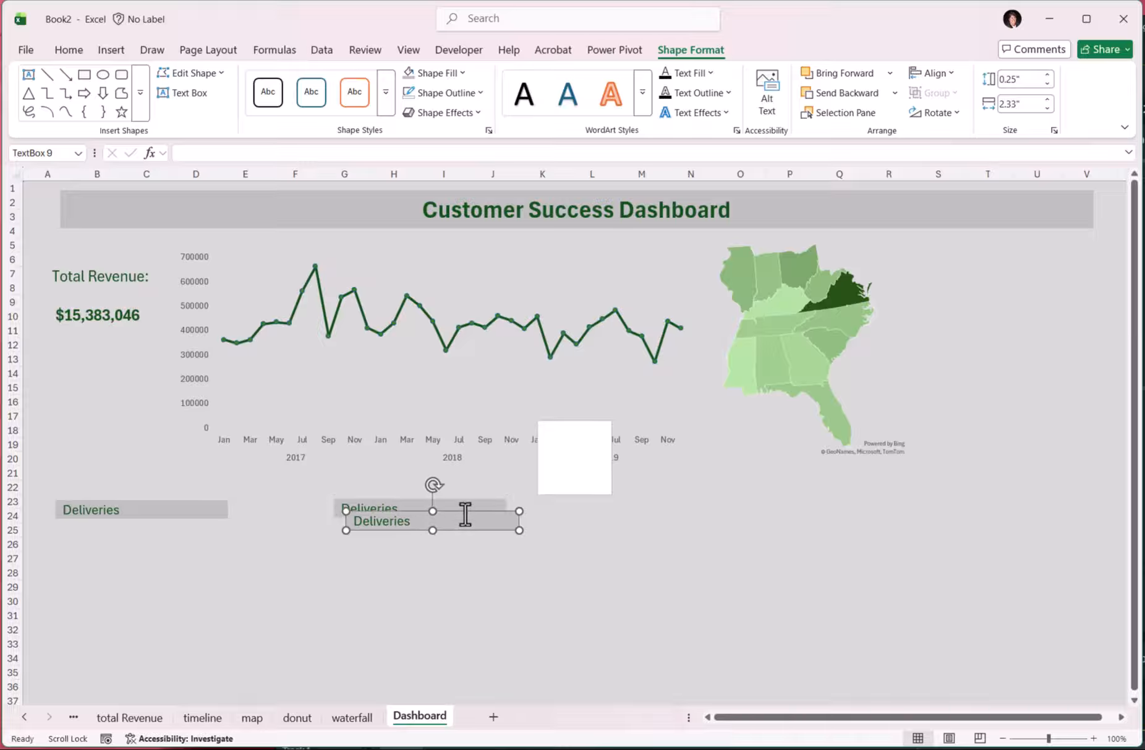
pyautogui.moveTo(466, 514); pyautogui.dragTo(686, 503)
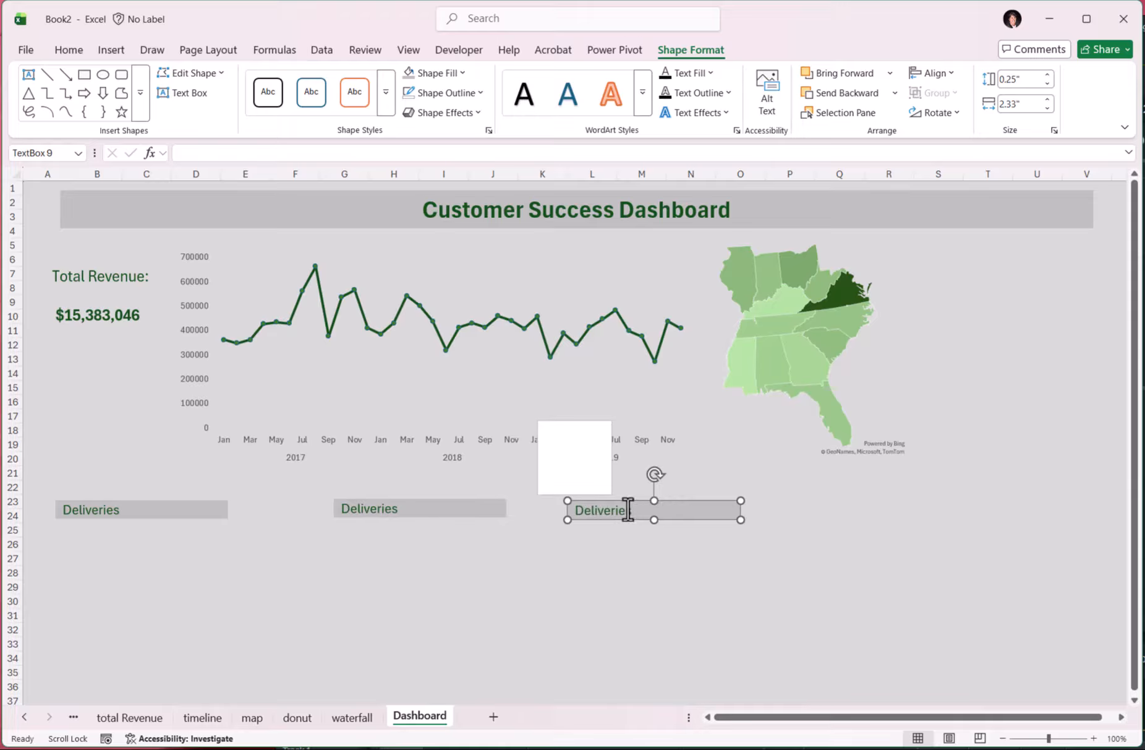
# Step: Change the middle heading's text to "Satisfaction" and the last heading's text to "Acquisition Method"
pyautogui.doubleClick(399, 510)
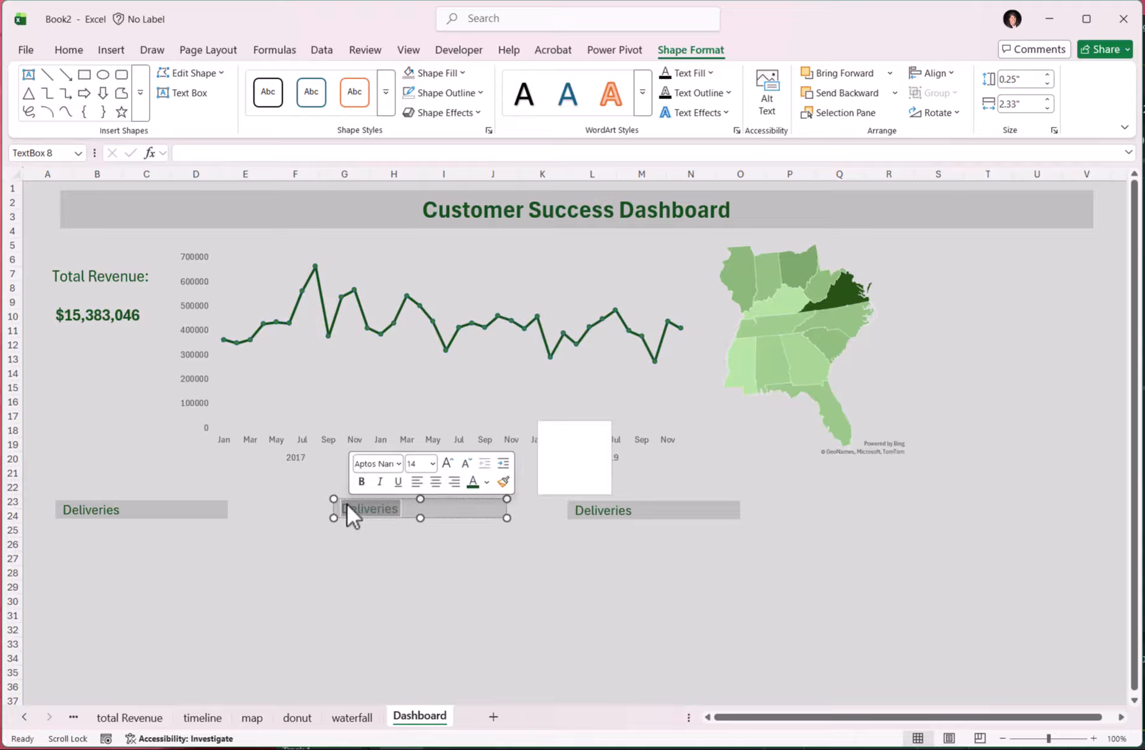
pyautogui.write('S')
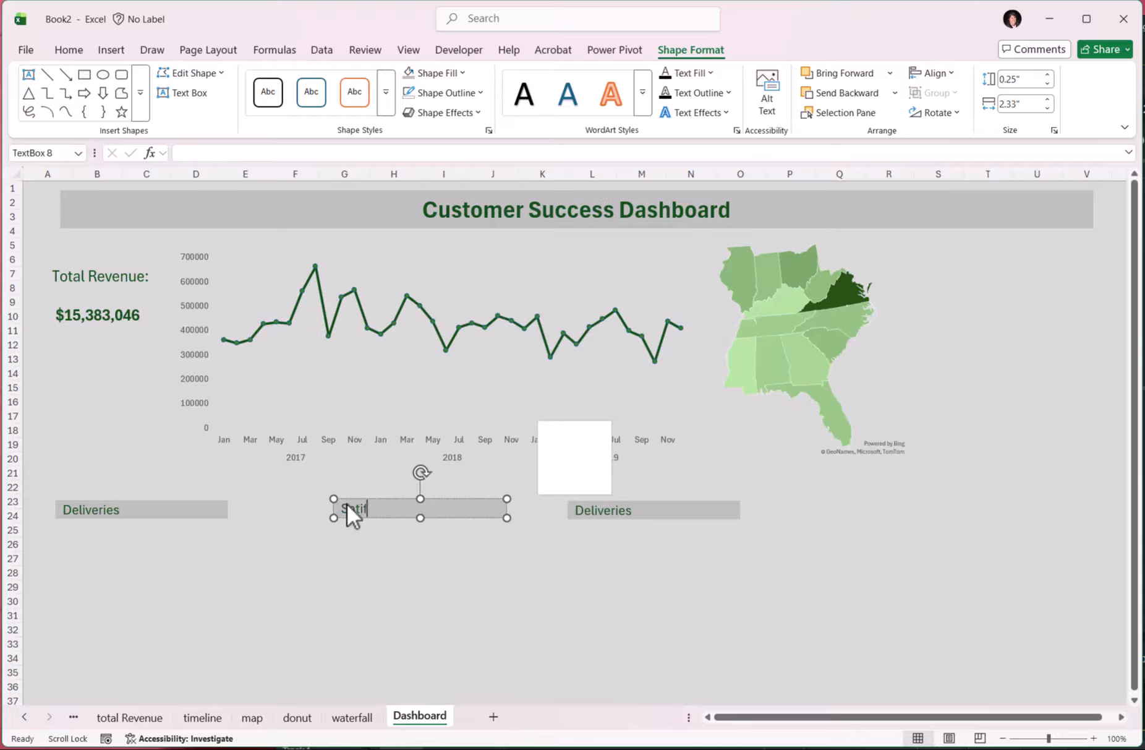
pyautogui.write('atisfaction')
pyautogui.click(633, 510)
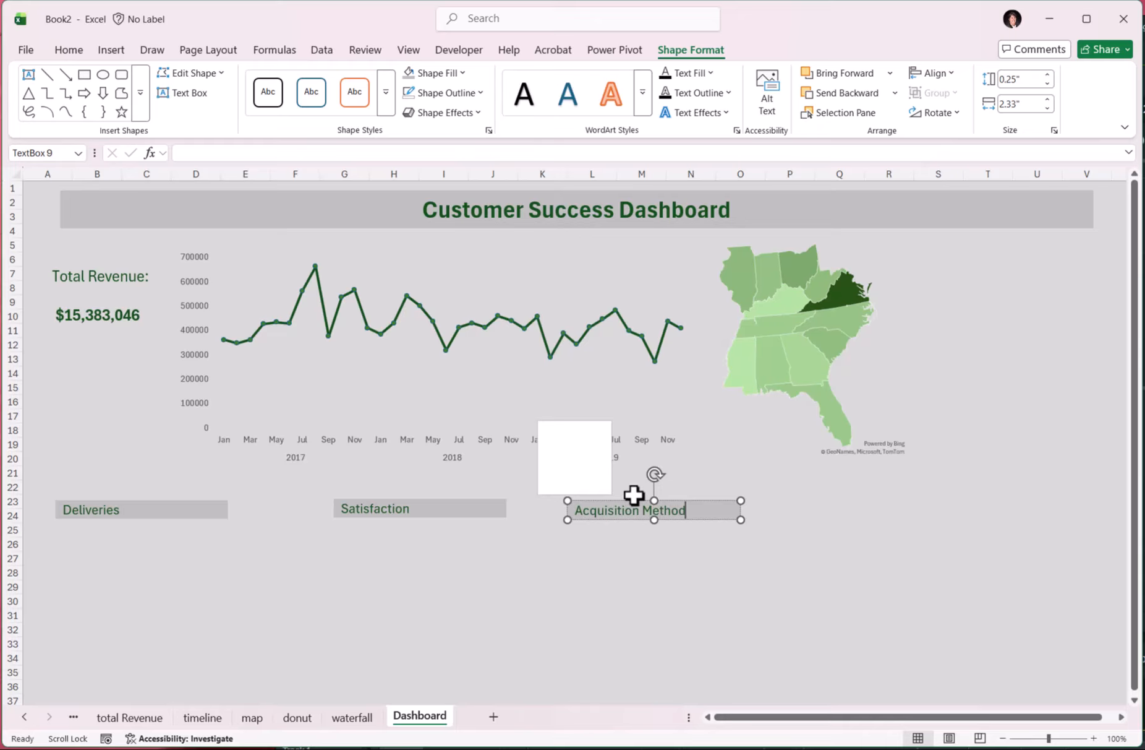
# Step: Delete the stray empty white text box covering part of the revenue line chart
pyautogui.click(567, 430)
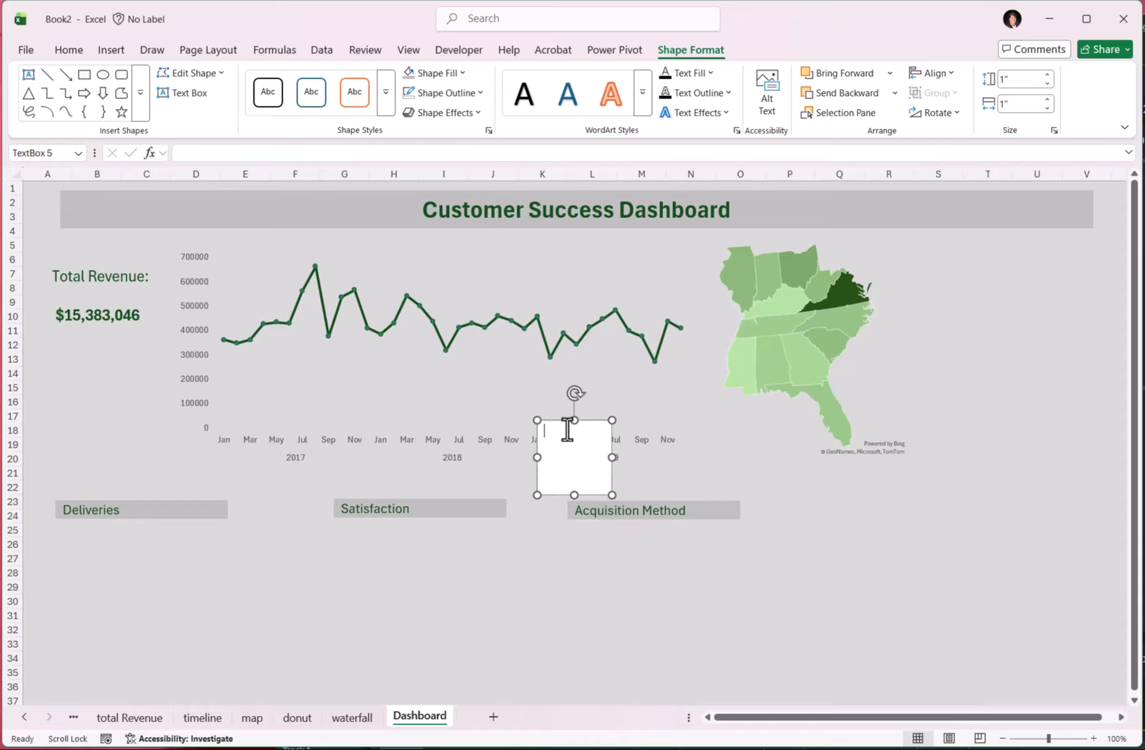
pyautogui.click(536, 419)
pyautogui.press('Delete')
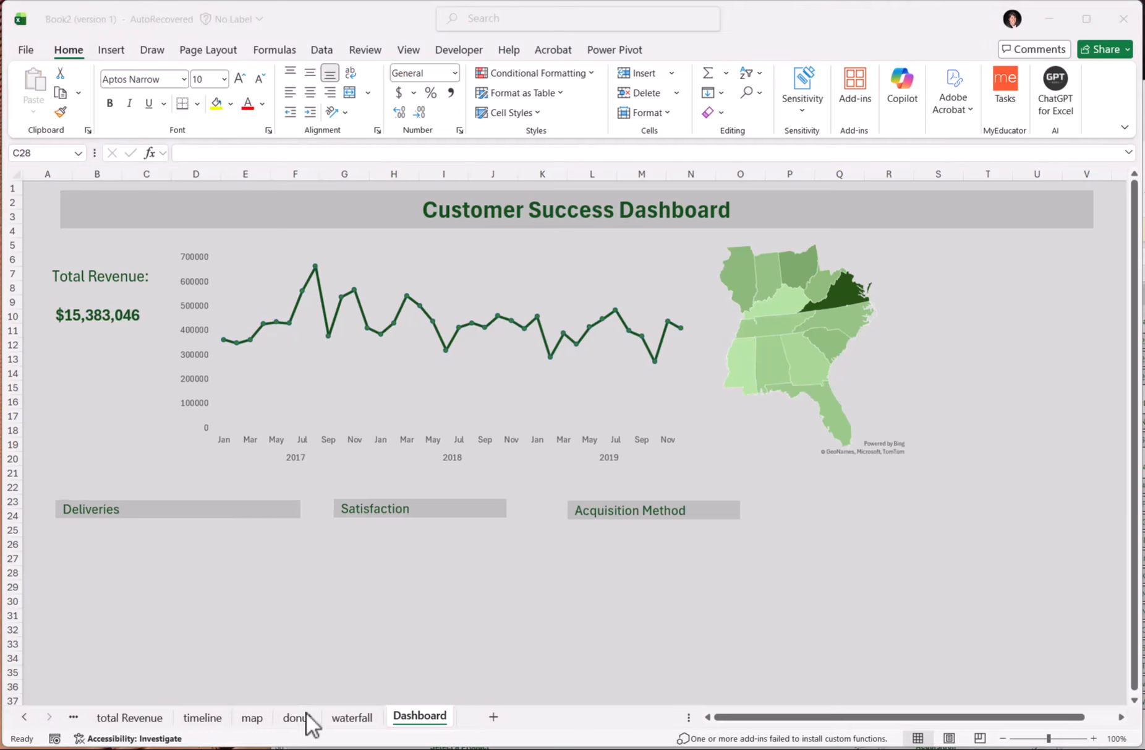
# Step: Copy the three donut charts from the donut sheet and paste them onto the Dashboard sheet below the section headings
pyautogui.click(308, 718)
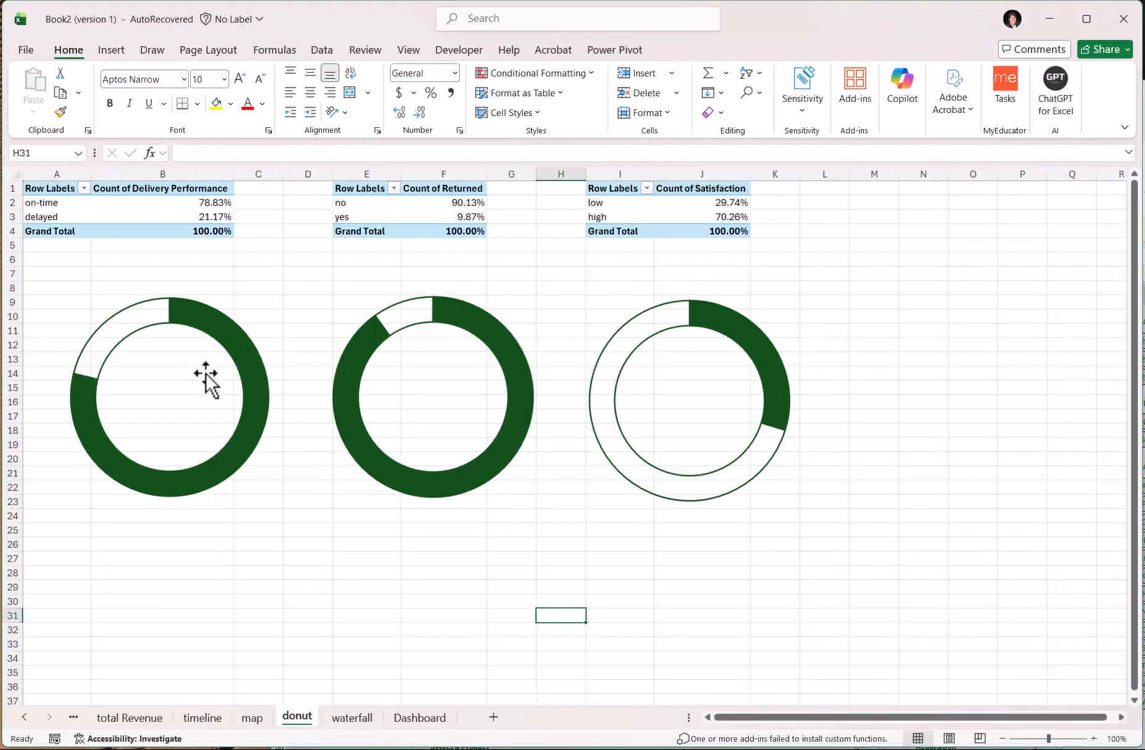
pyautogui.click(206, 380)
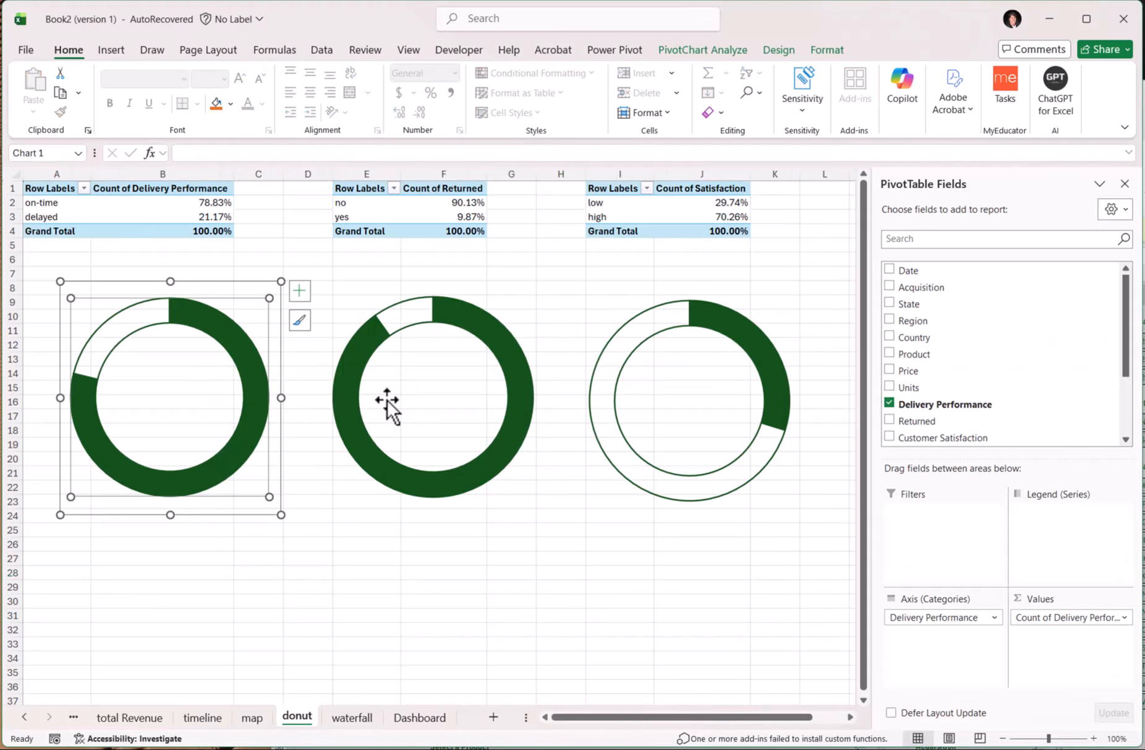
pyautogui.keyDown('ctrl'); pyautogui.click(423, 404); pyautogui.keyUp('ctrl')
pyautogui.keyDown('ctrl'); pyautogui.click(667, 399); pyautogui.keyUp('ctrl')
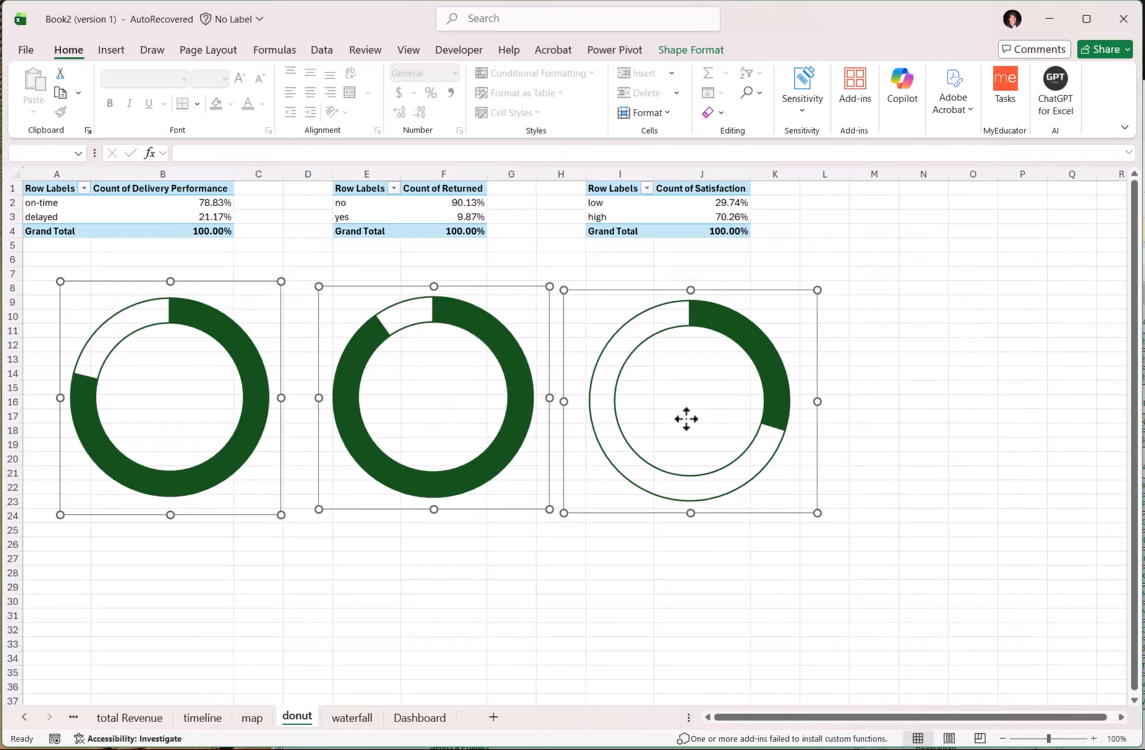
pyautogui.click(422, 721)
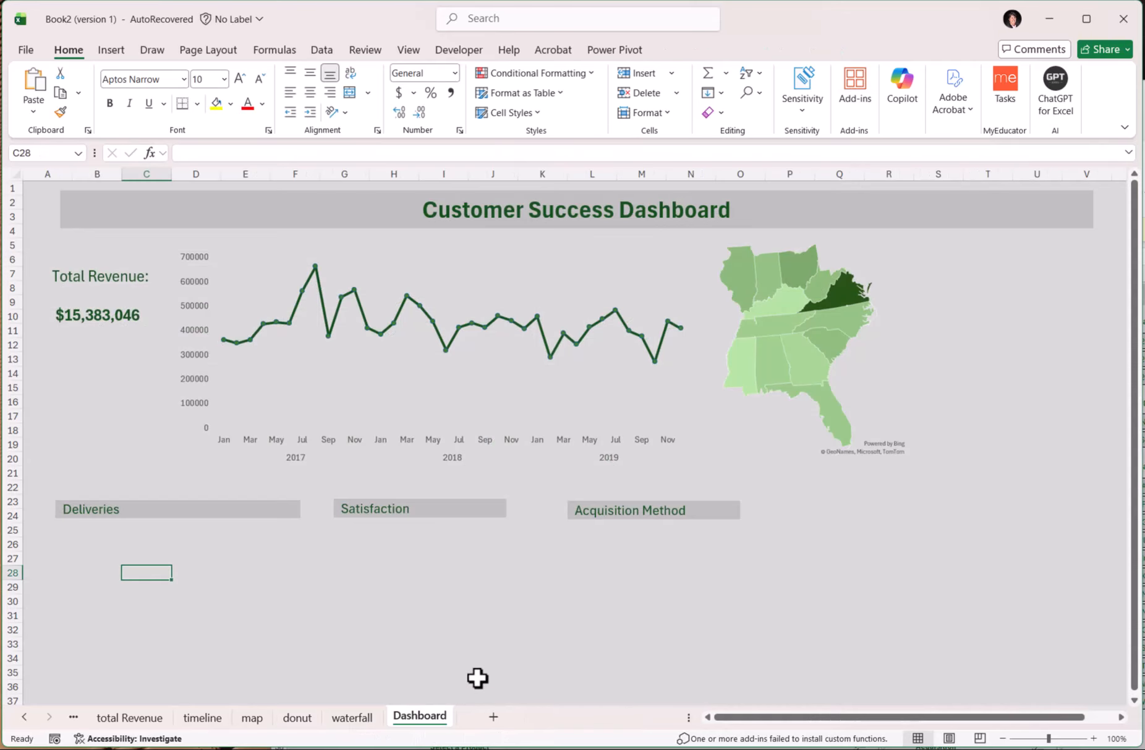
pyautogui.hotkey('ctrl', 'v')
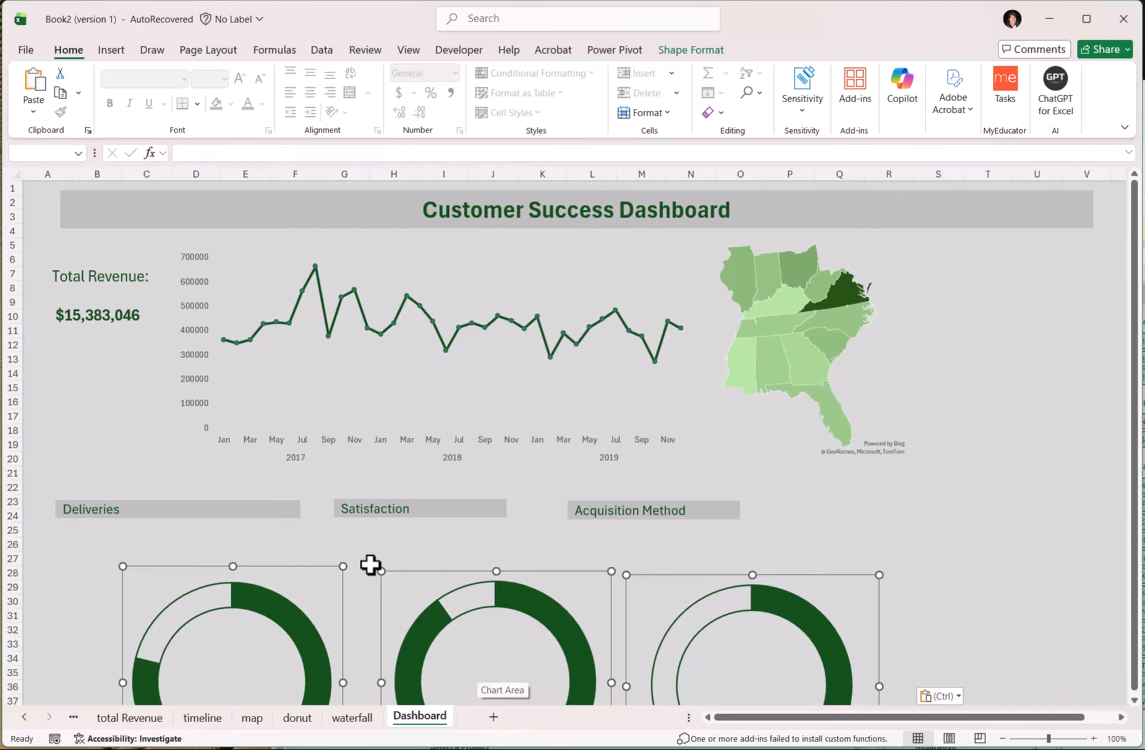
pyautogui.click(372, 543)
pyautogui.click(353, 587)
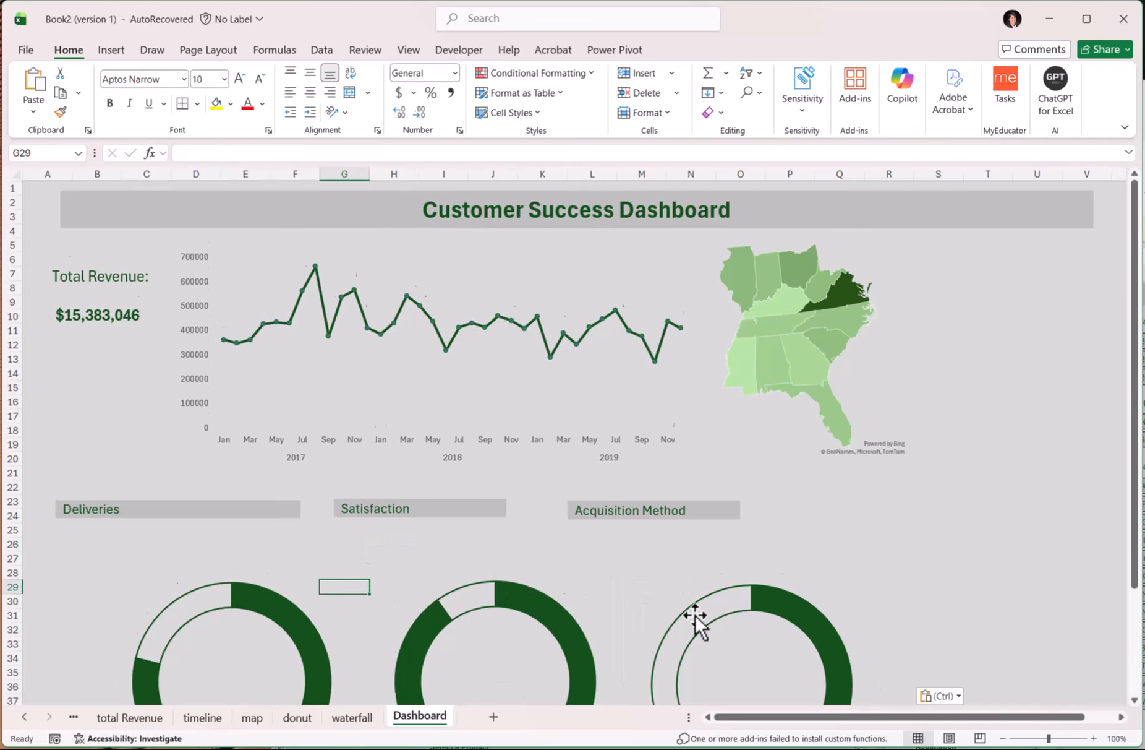
# Step: Move the "Acquisition Method" heading over in its row and widen it to run from column M into column R
pyautogui.scroll(-2, 695, 614)
pyautogui.click(703, 422)
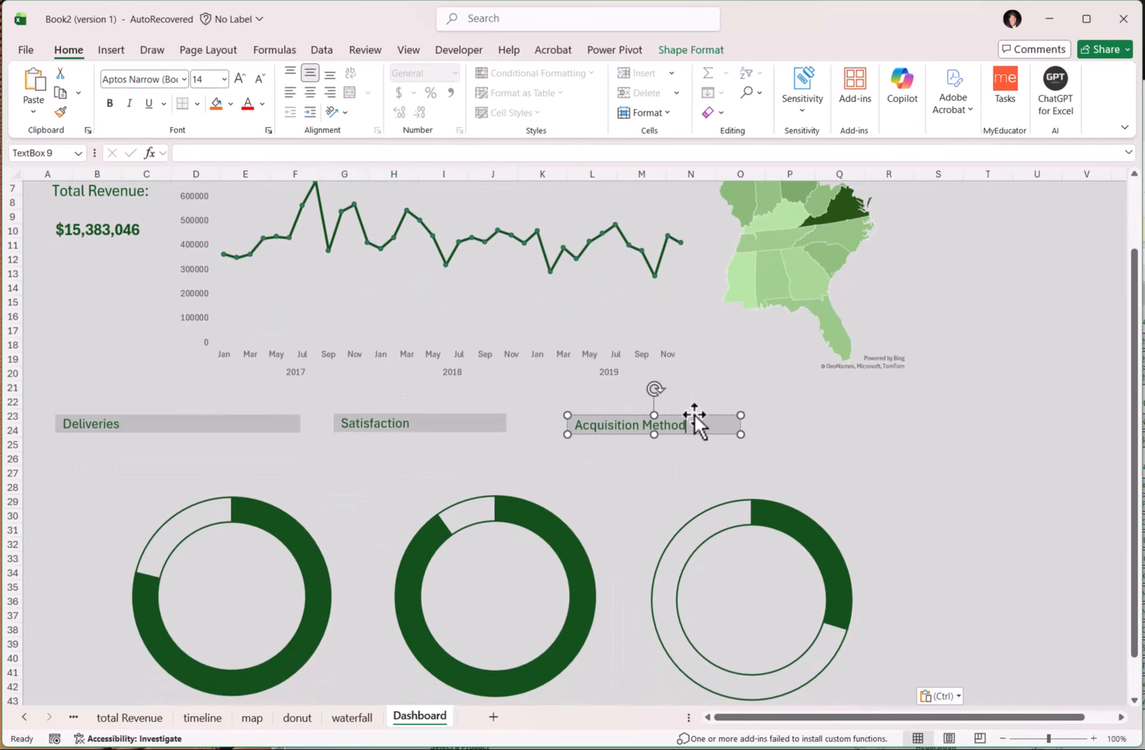
pyautogui.moveTo(695, 417); pyautogui.dragTo(879, 430)
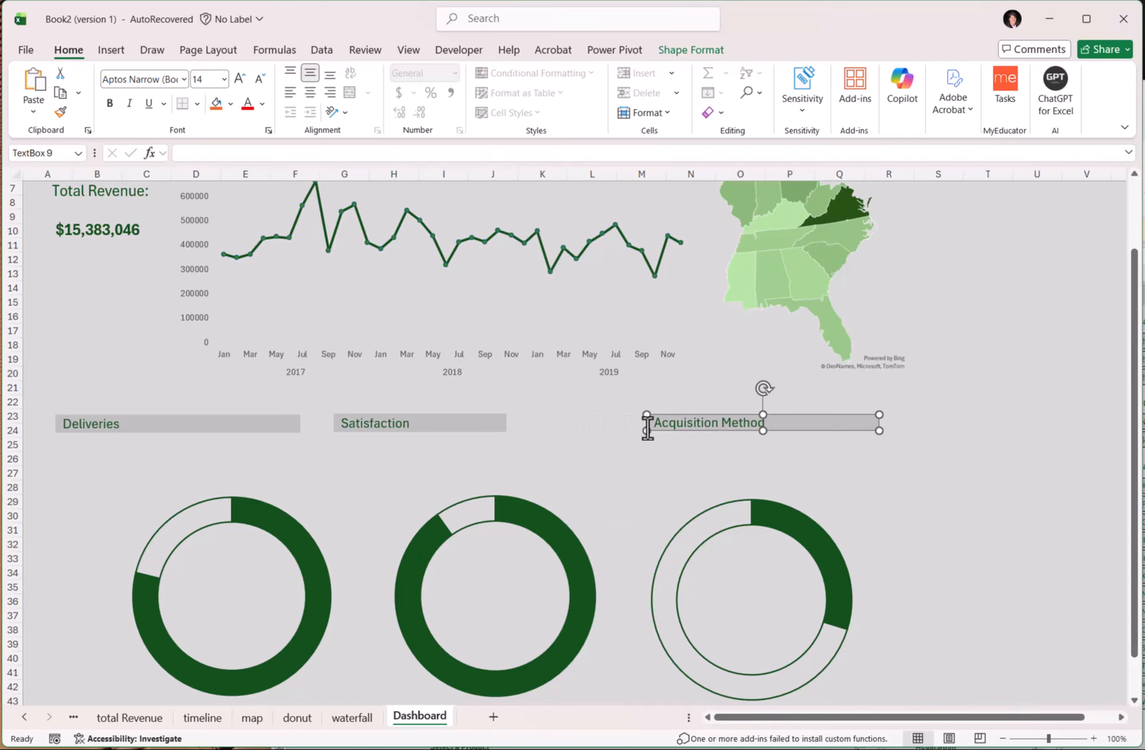
# Step: Move the "Satisfaction" heading to start in column I and widen the "Deliveries" heading to reach the start of column H
pyautogui.click(442, 417)
pyautogui.moveTo(442, 411); pyautogui.dragTo(539, 409)
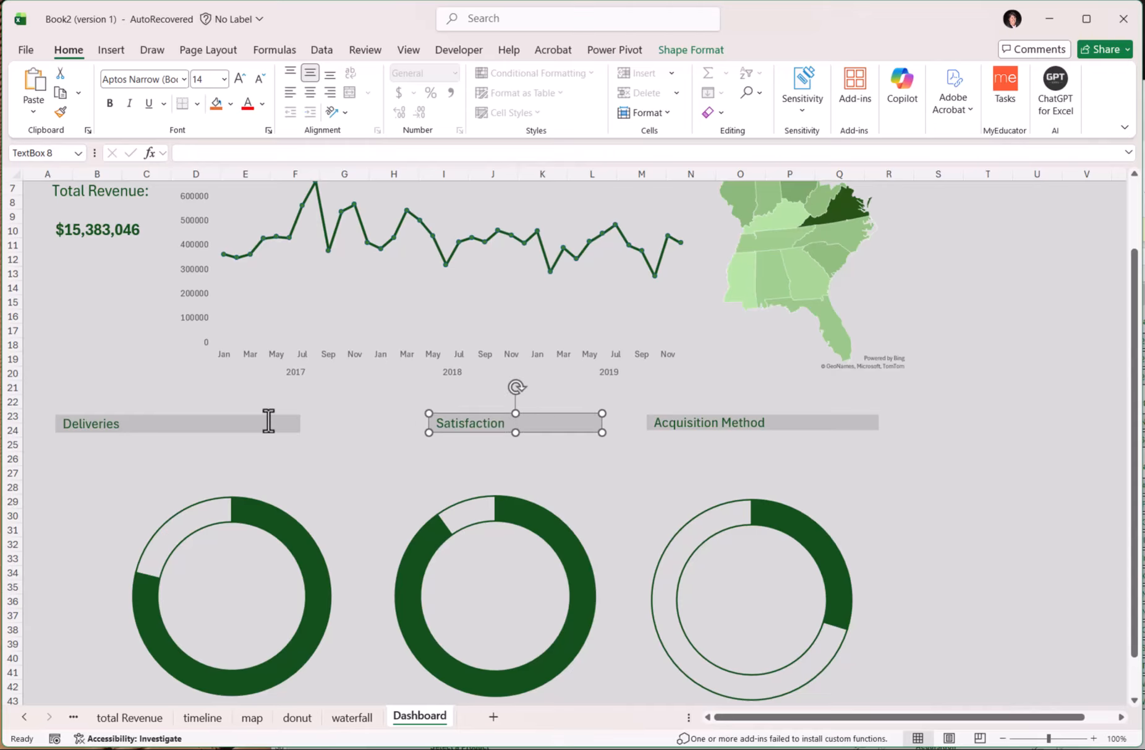
pyautogui.click(291, 422)
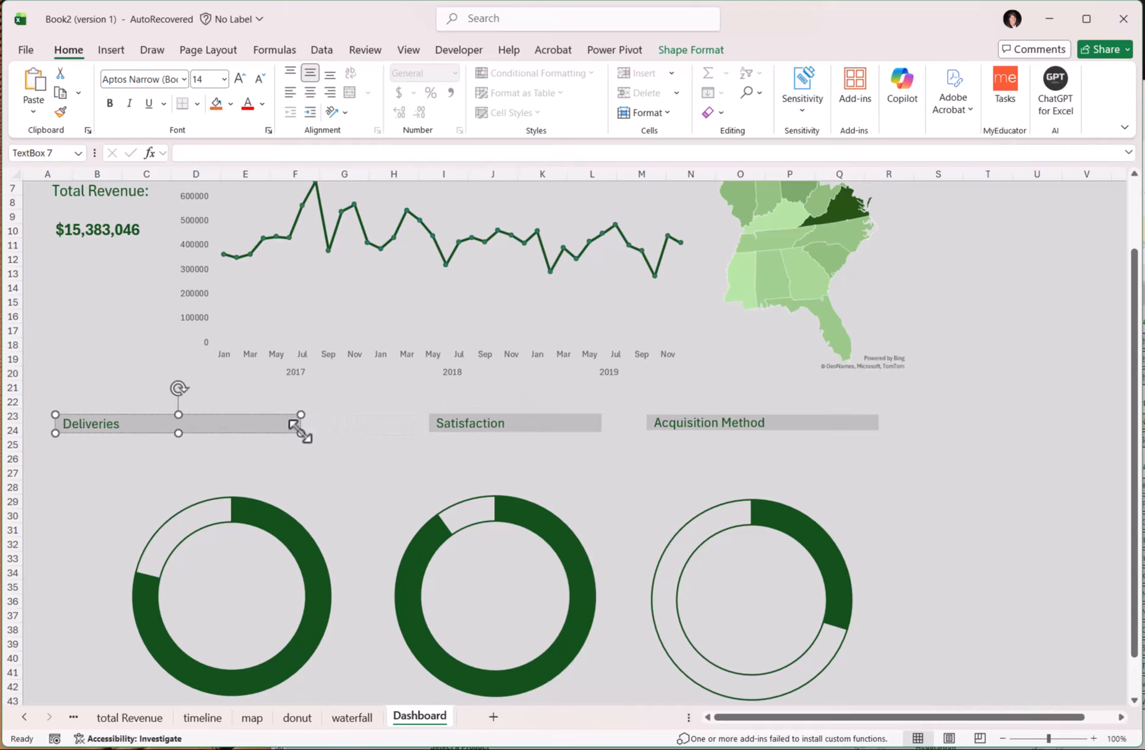
pyautogui.moveTo(302, 425); pyautogui.dragTo(374, 427)
# Step: Shrink the delivery performance donut, place it under the start of the "Deliveries" heading, and set its height and width to 2"
pyautogui.click(268, 545)
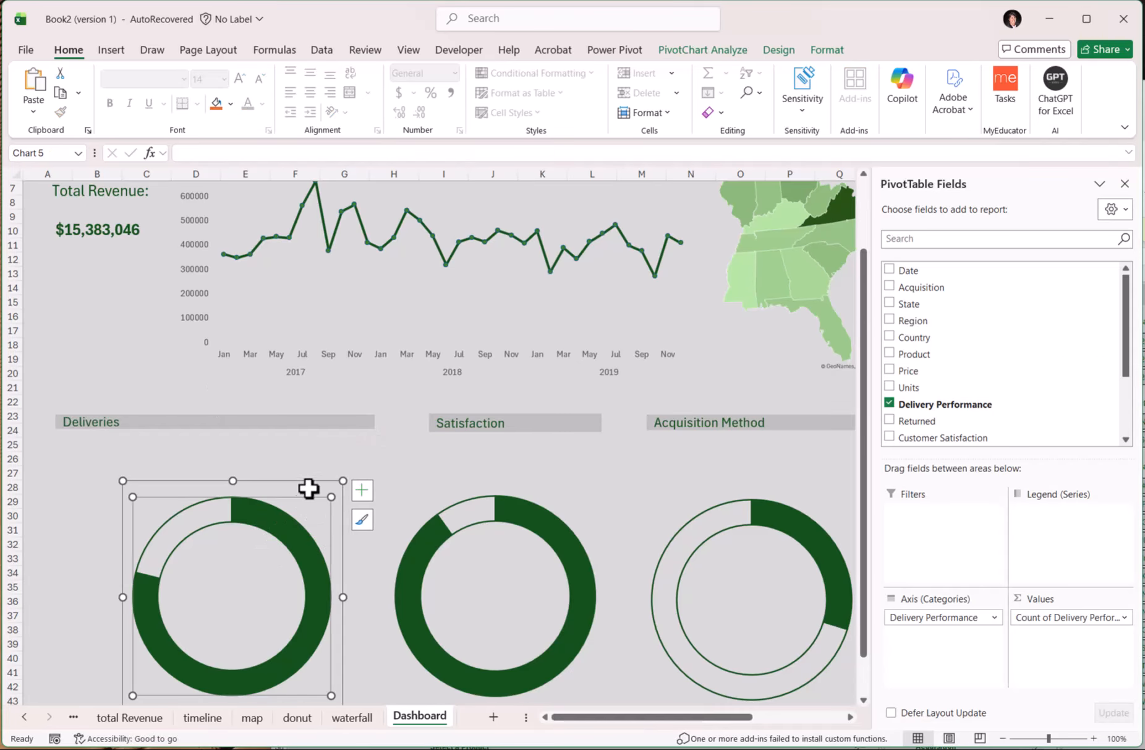
pyautogui.moveTo(342, 480); pyautogui.dragTo(155, 447)
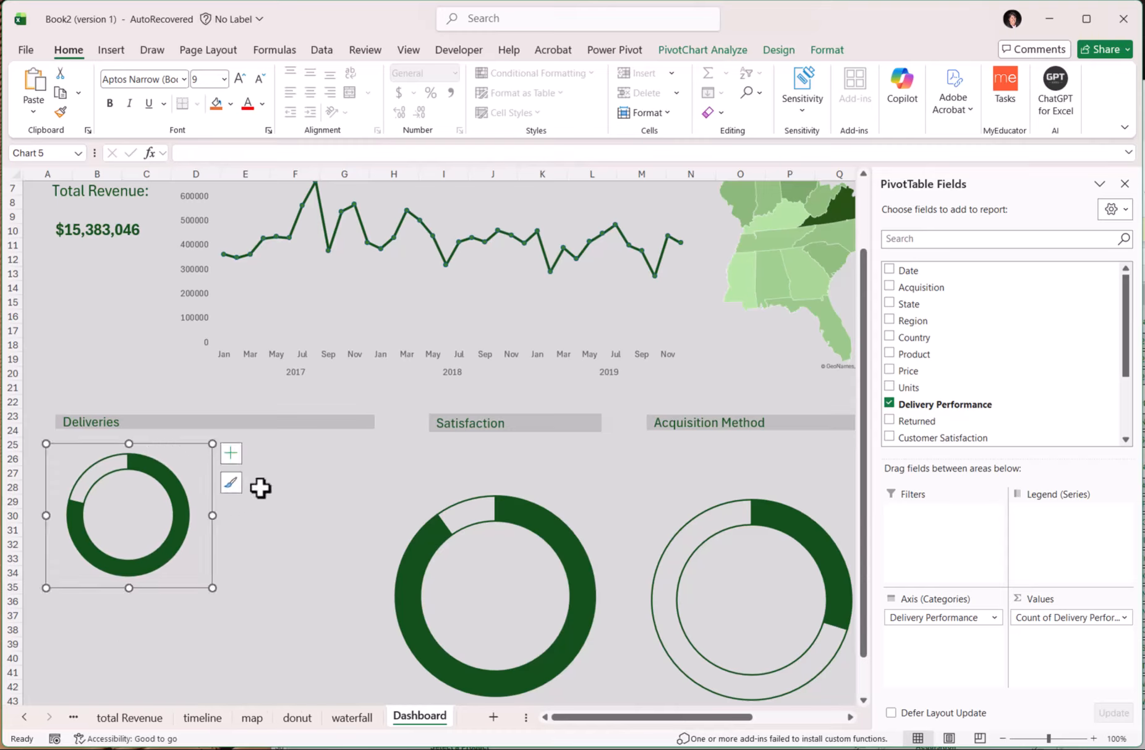
pyautogui.click(827, 50)
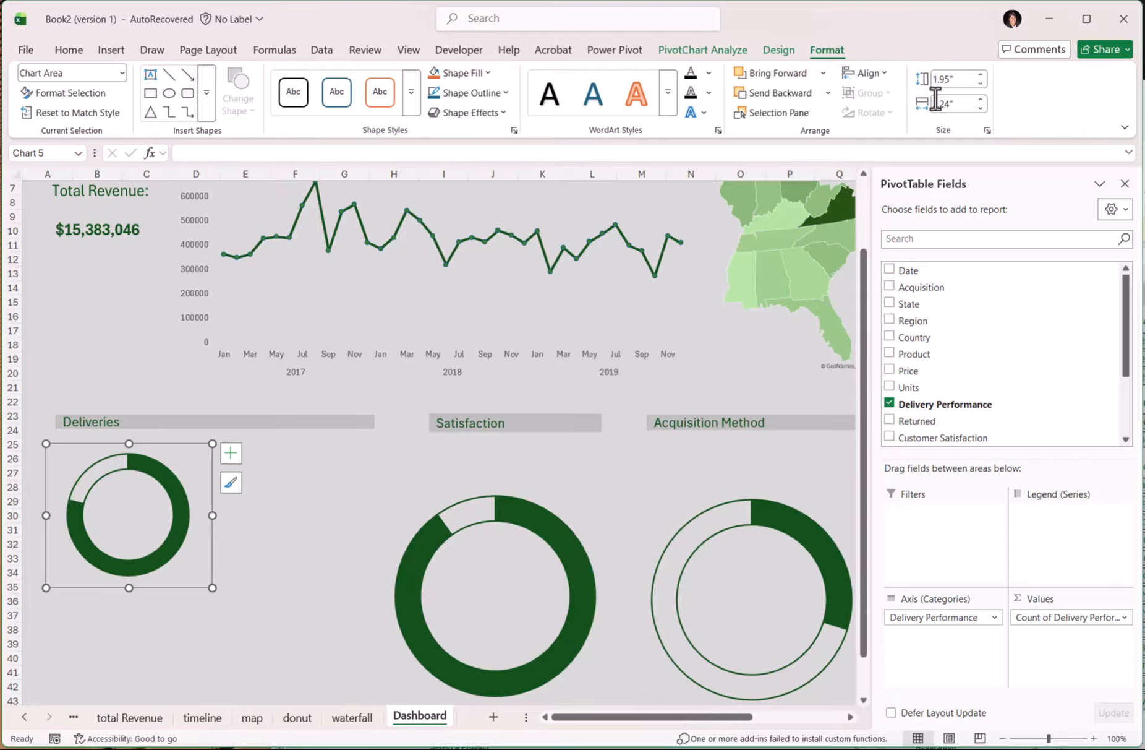
pyautogui.click(954, 79)
pyautogui.press('Tab')
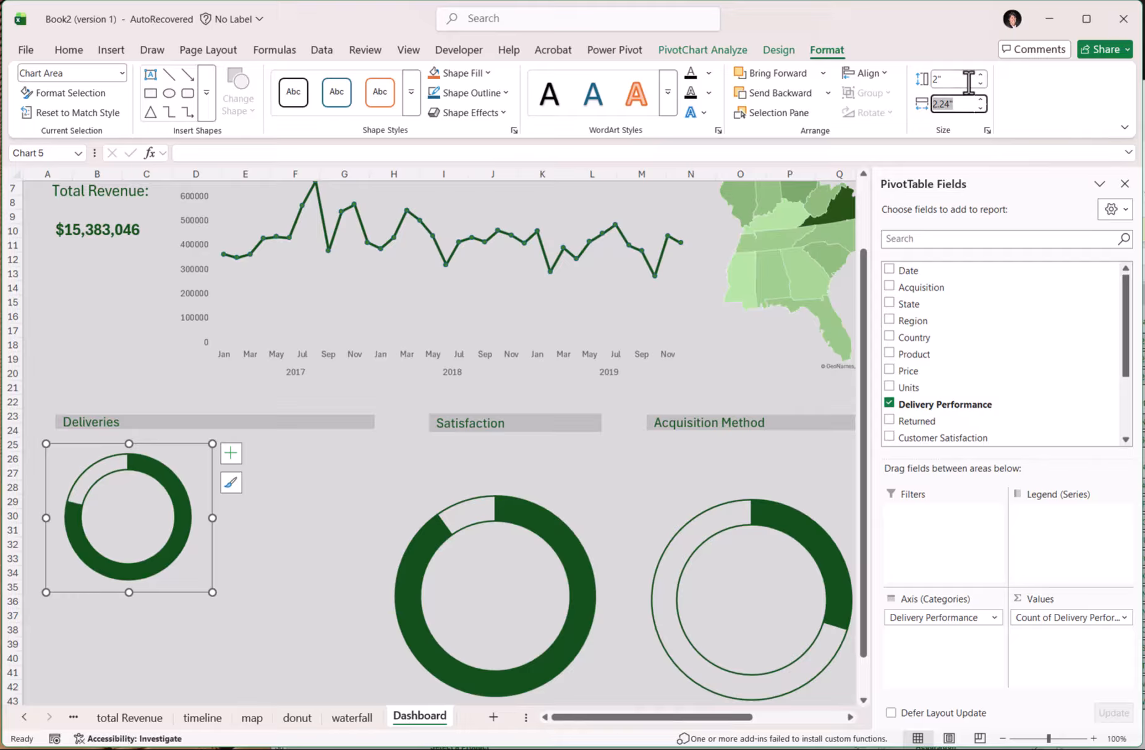
pyautogui.write('2')
pyautogui.press('Return')
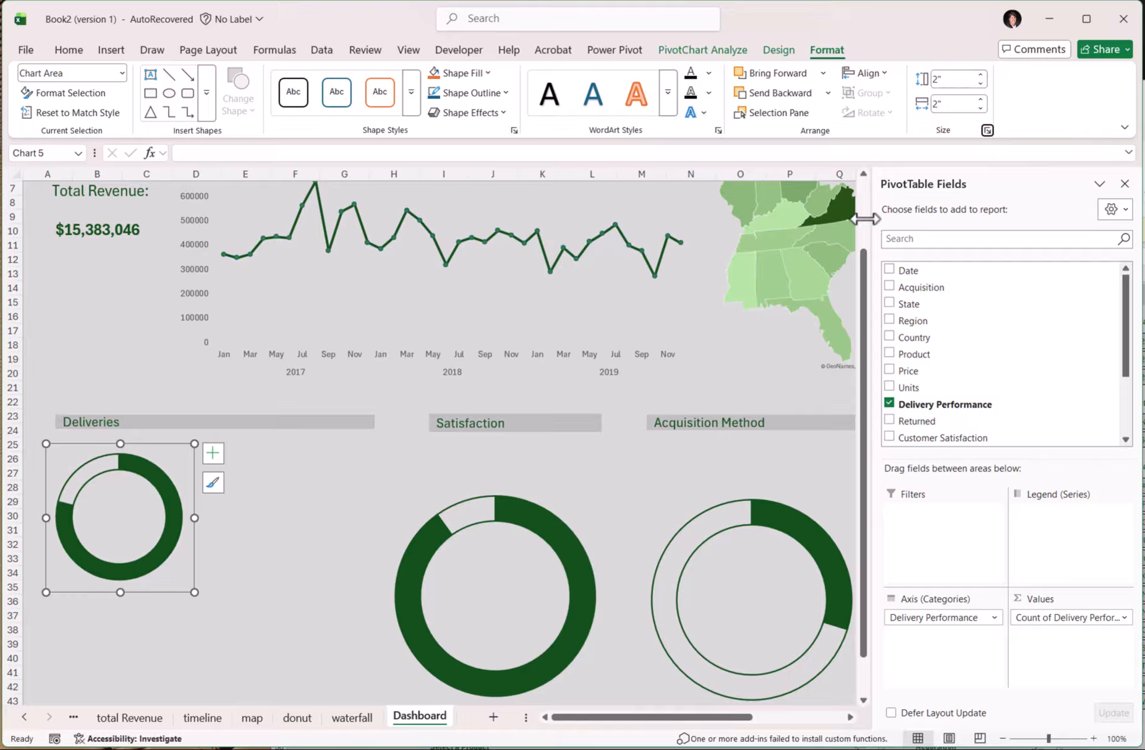
# Step: Resize the Returned donut to 2" by 2" and place it beside the delivery performance donut under the "Deliveries" heading
pyautogui.click(513, 588)
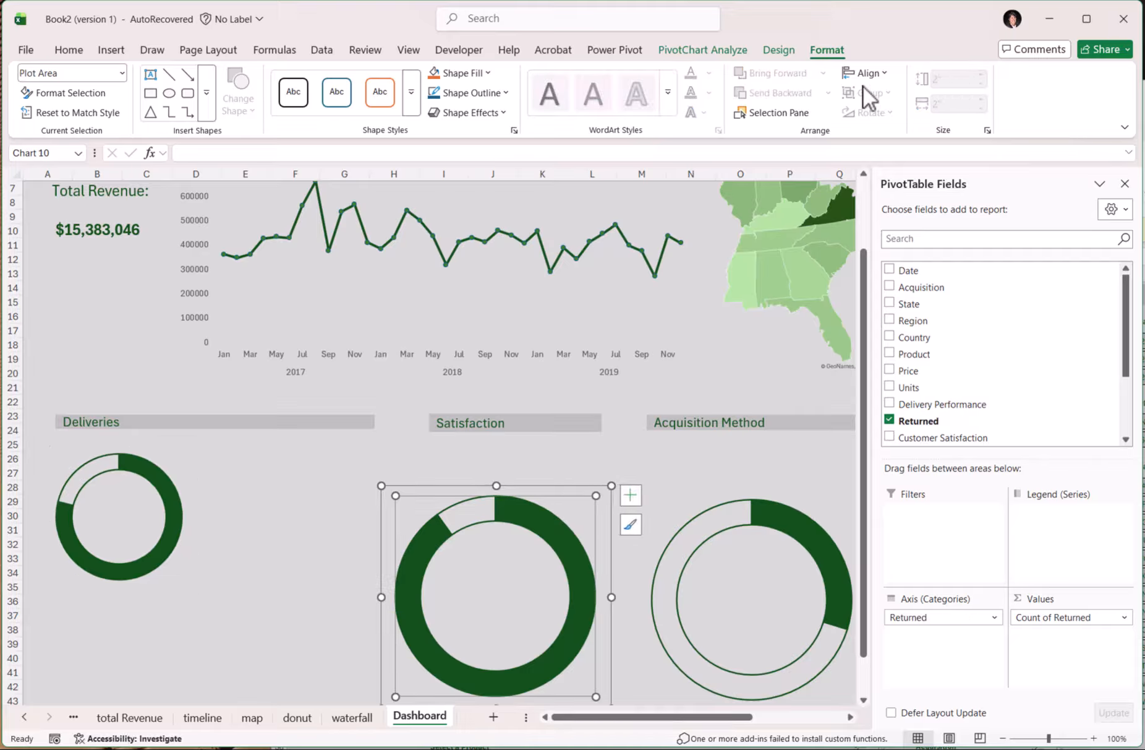
pyautogui.click(588, 489)
pyautogui.write('2')
pyautogui.press('Tab')
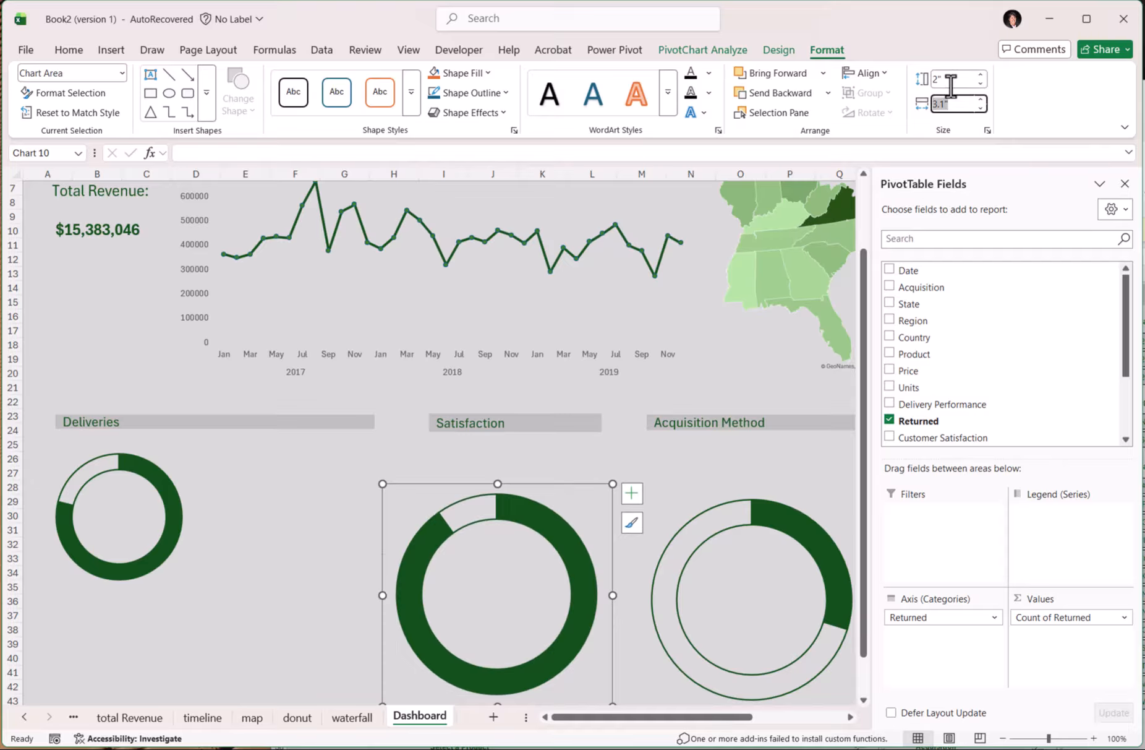
pyautogui.write('2')
pyautogui.press('Return')
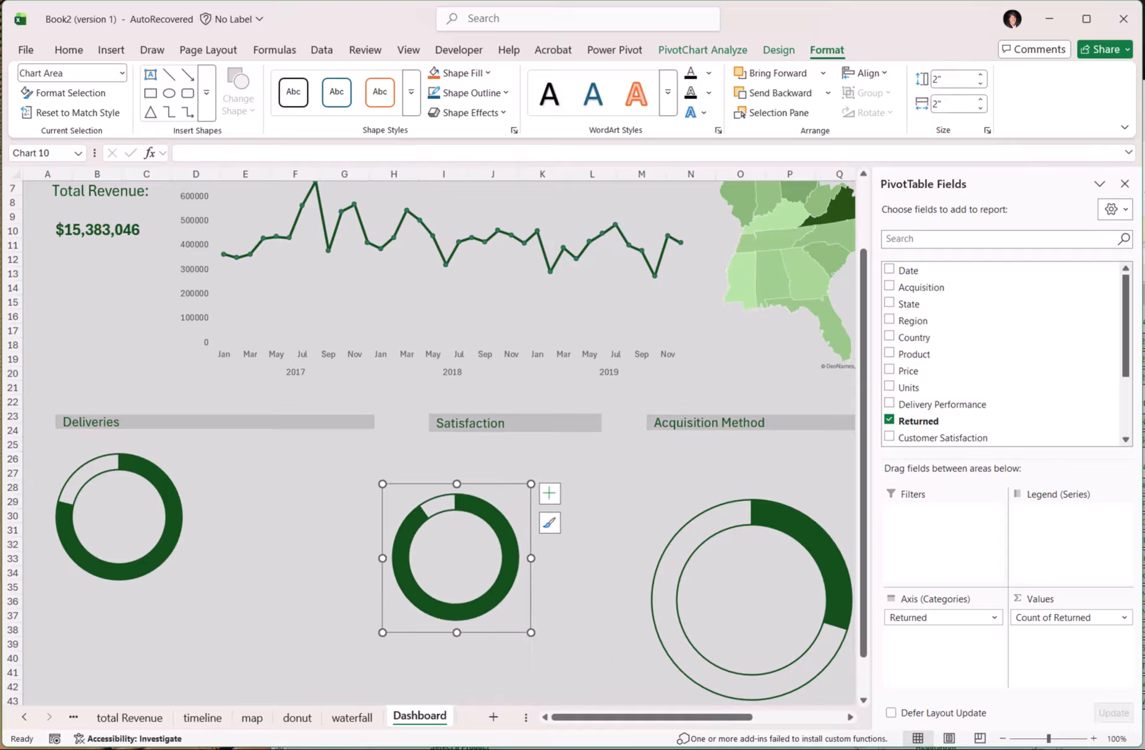
pyautogui.moveTo(486, 478); pyautogui.dragTo(321, 444)
# Step: Resize the Satisfaction donut to 2" by 2" and move it under the "Satisfaction" heading
pyautogui.click(728, 545)
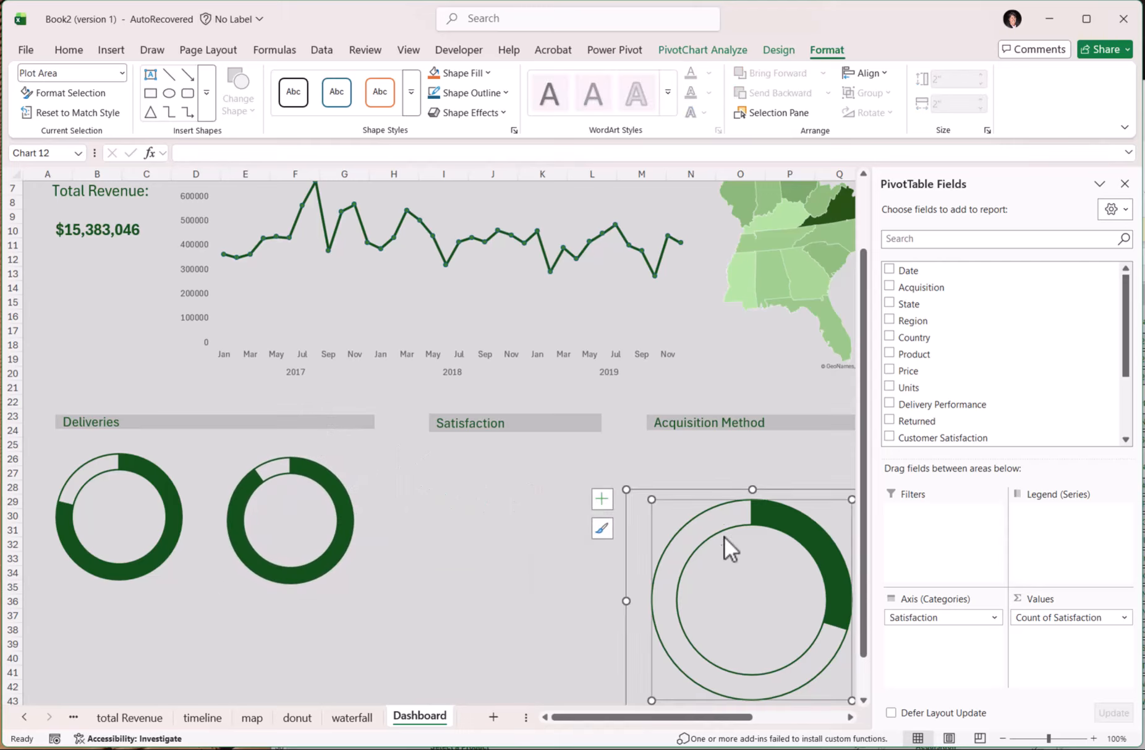
pyautogui.click(722, 495)
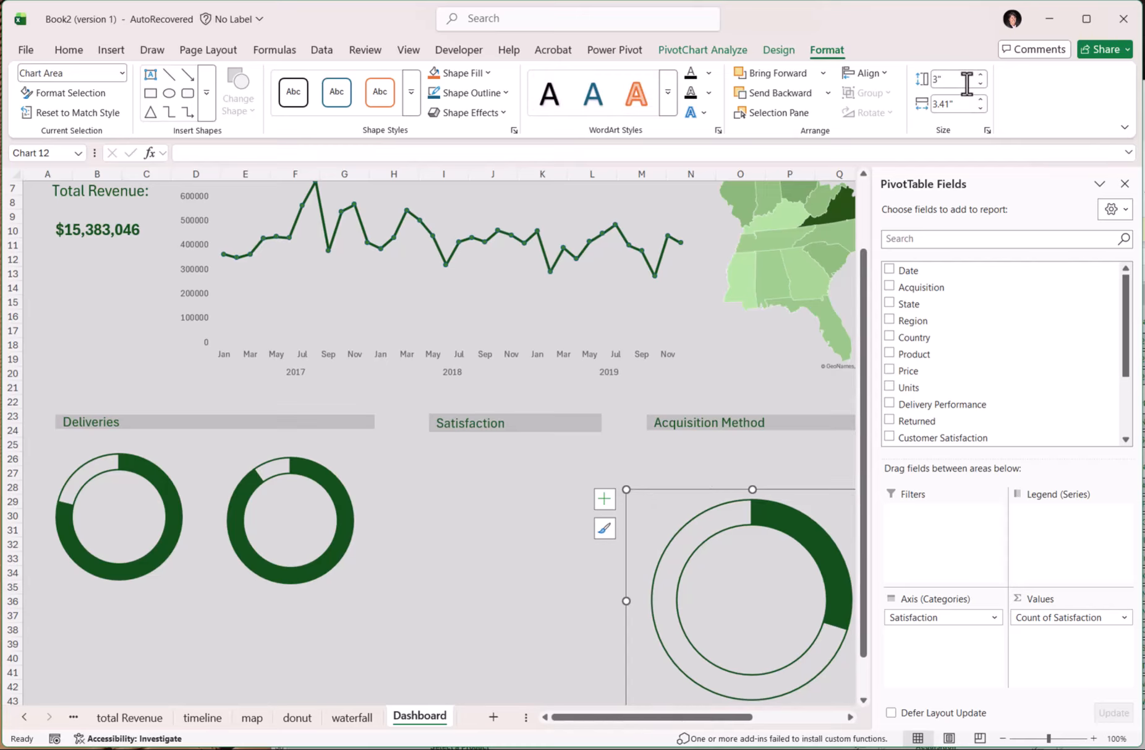
pyautogui.moveTo(934, 79); pyautogui.dragTo(984, 76)
pyautogui.write('2')
pyautogui.press('Tab')
pyautogui.write('2')
pyautogui.press('Tab')
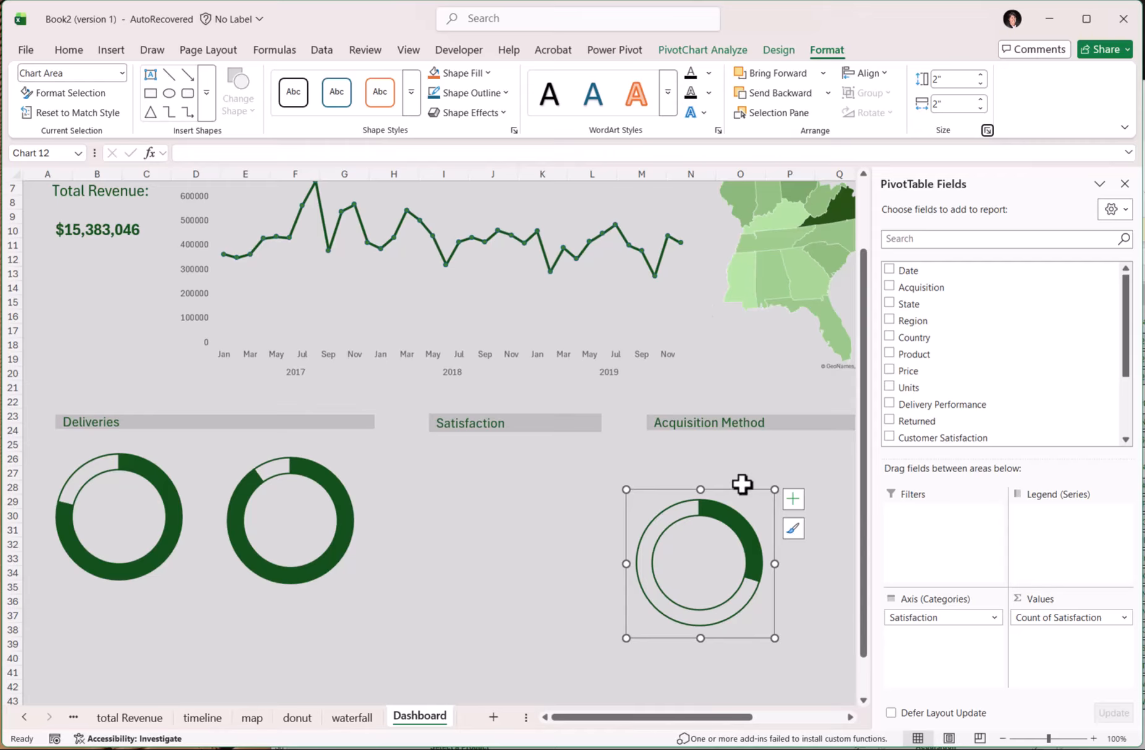
pyautogui.moveTo(742, 495); pyautogui.dragTo(521, 507)
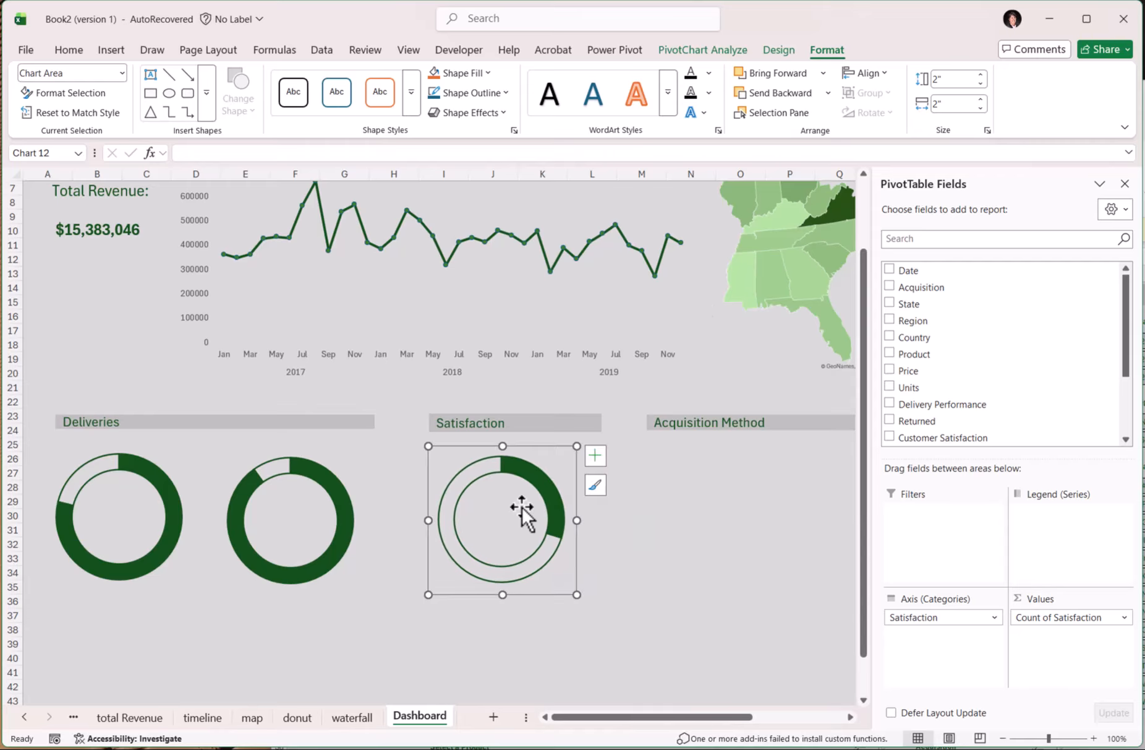
# Step: Align the tops of all three donut charts on the dashboard
pyautogui.keyDown('ctrl'); pyautogui.click(298, 506); pyautogui.keyUp('ctrl')
pyautogui.keyDown('ctrl'); pyautogui.click(122, 489); pyautogui.keyUp('ctrl')
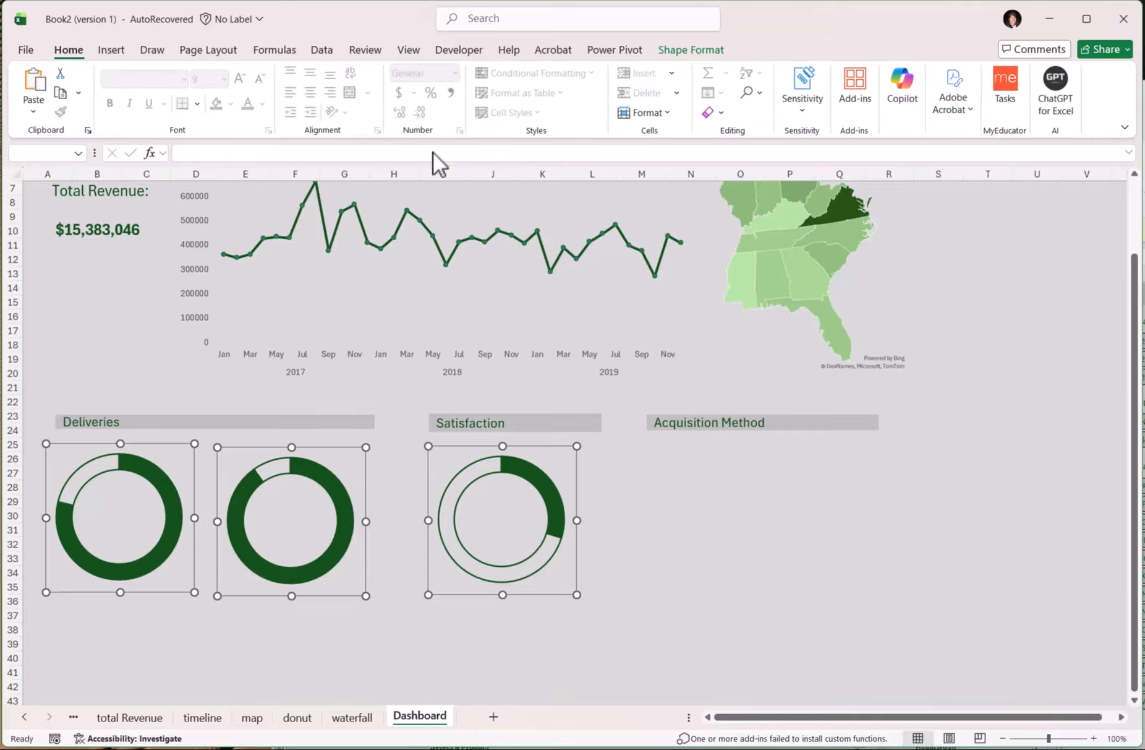
pyautogui.click(683, 51)
pyautogui.click(959, 75)
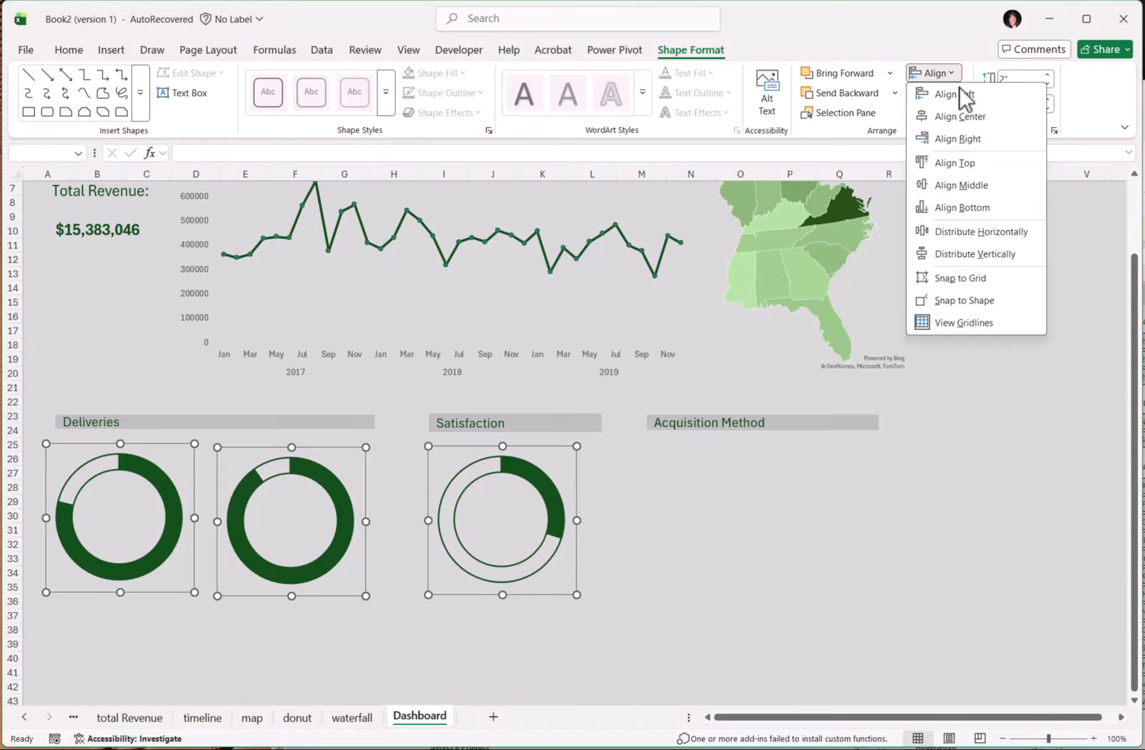
pyautogui.click(956, 168)
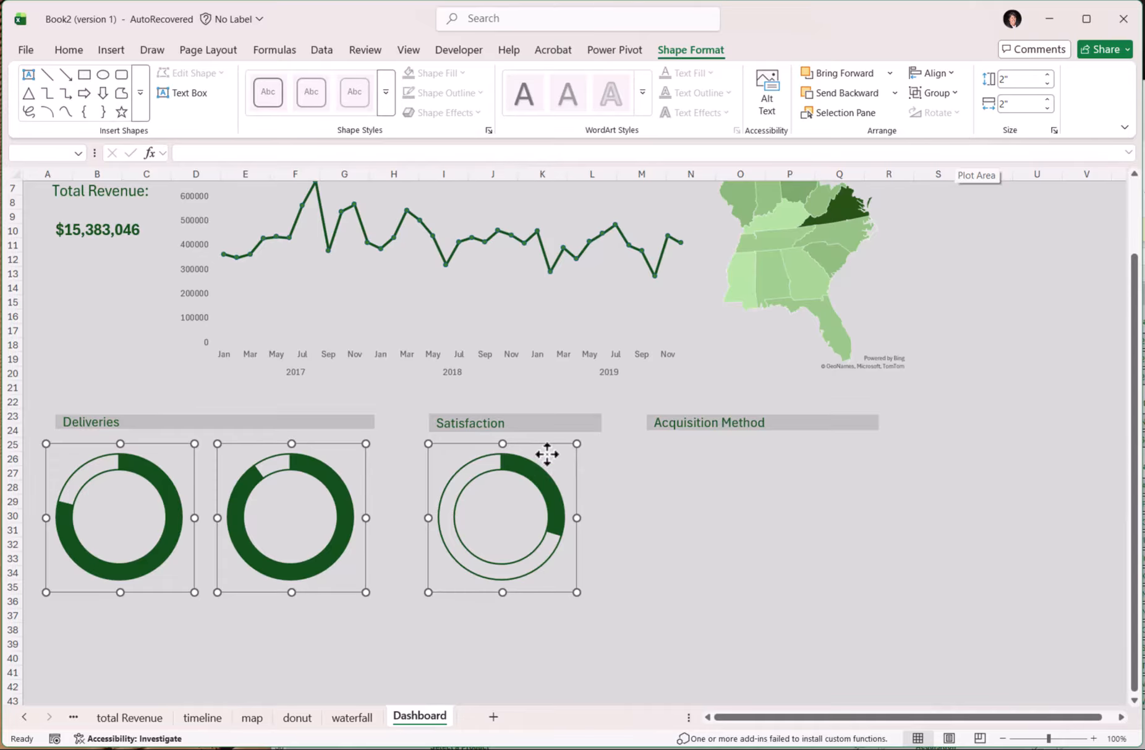
pyautogui.click(614, 588)
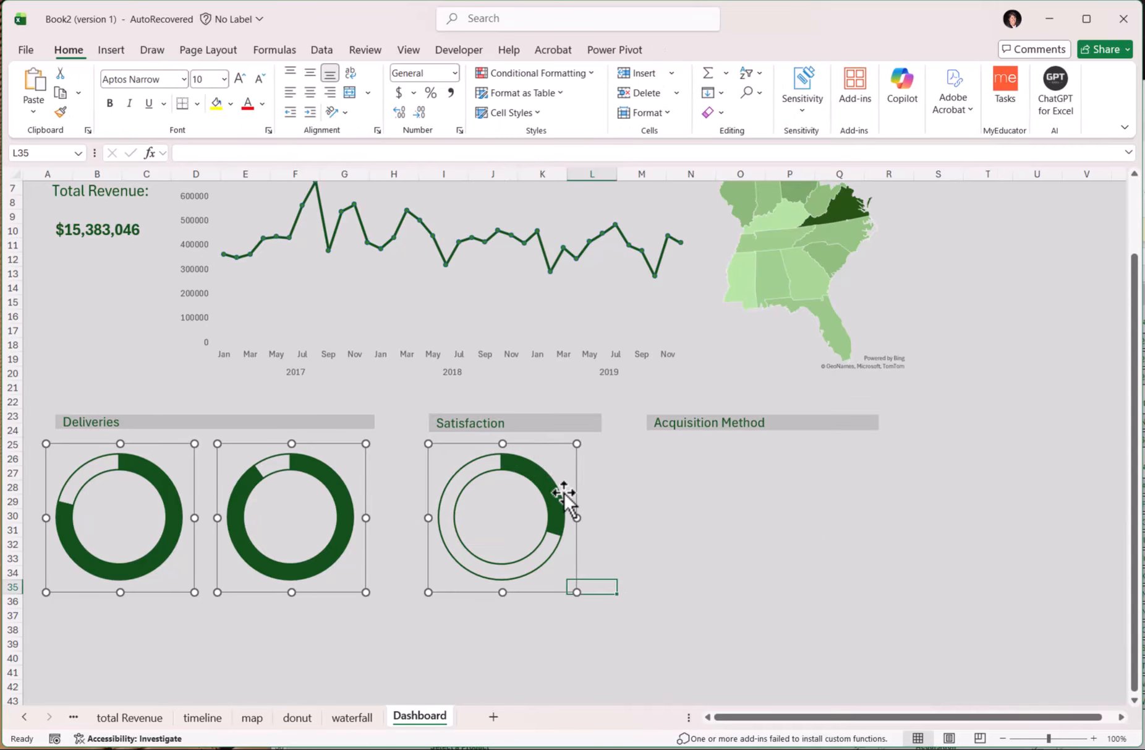
# Step: Nudge the Satisfaction donut slightly to the right so it sits centered beneath the "Satisfaction" heading
pyautogui.click(556, 465)
pyautogui.click(577, 444)
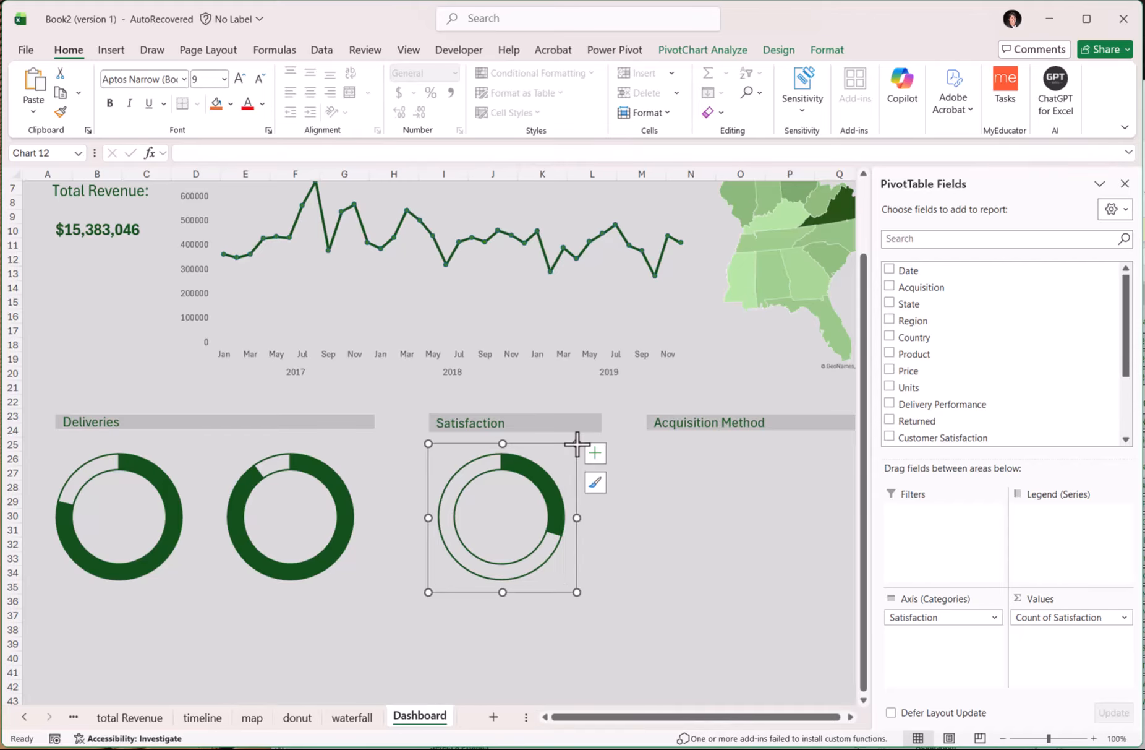
pyautogui.press('Right')
pyautogui.press('Right')
pyautogui.press('Right')
pyautogui.press('Right')
pyautogui.press('Right')
pyautogui.press('Right')
pyautogui.press('Right')
pyautogui.press('Right')
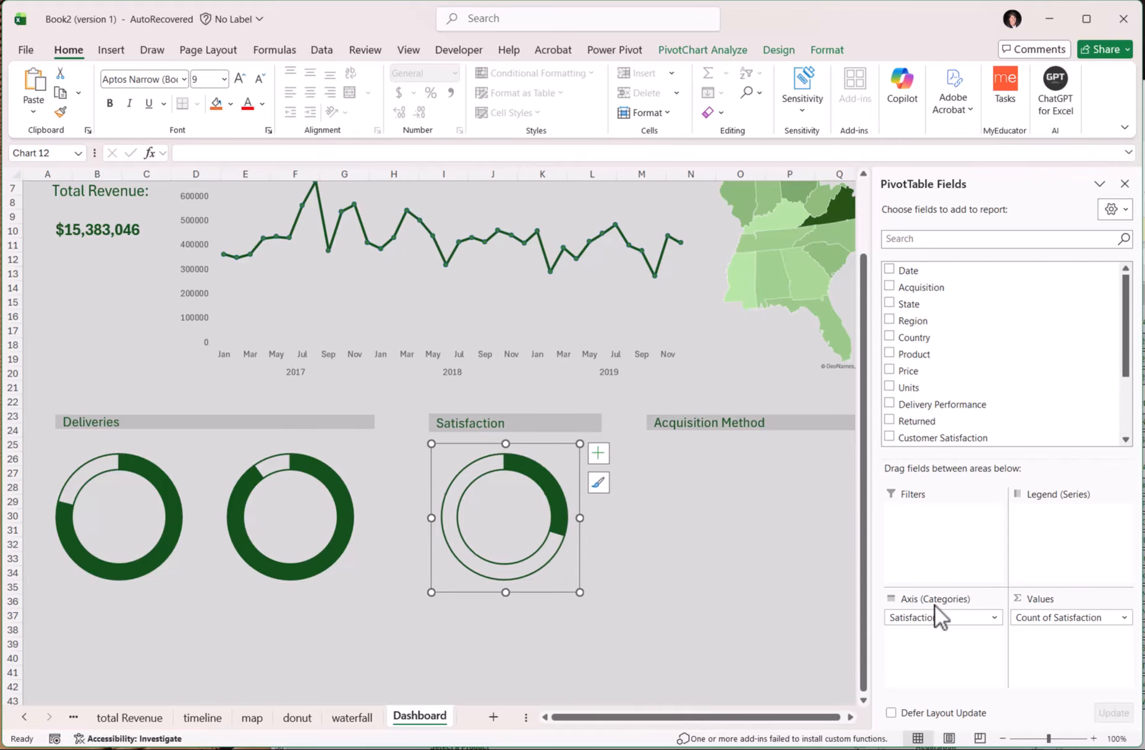
pyautogui.press('Right')
pyautogui.press('Right')
pyautogui.press('Right')
pyautogui.press('Right')
pyautogui.press('Right')
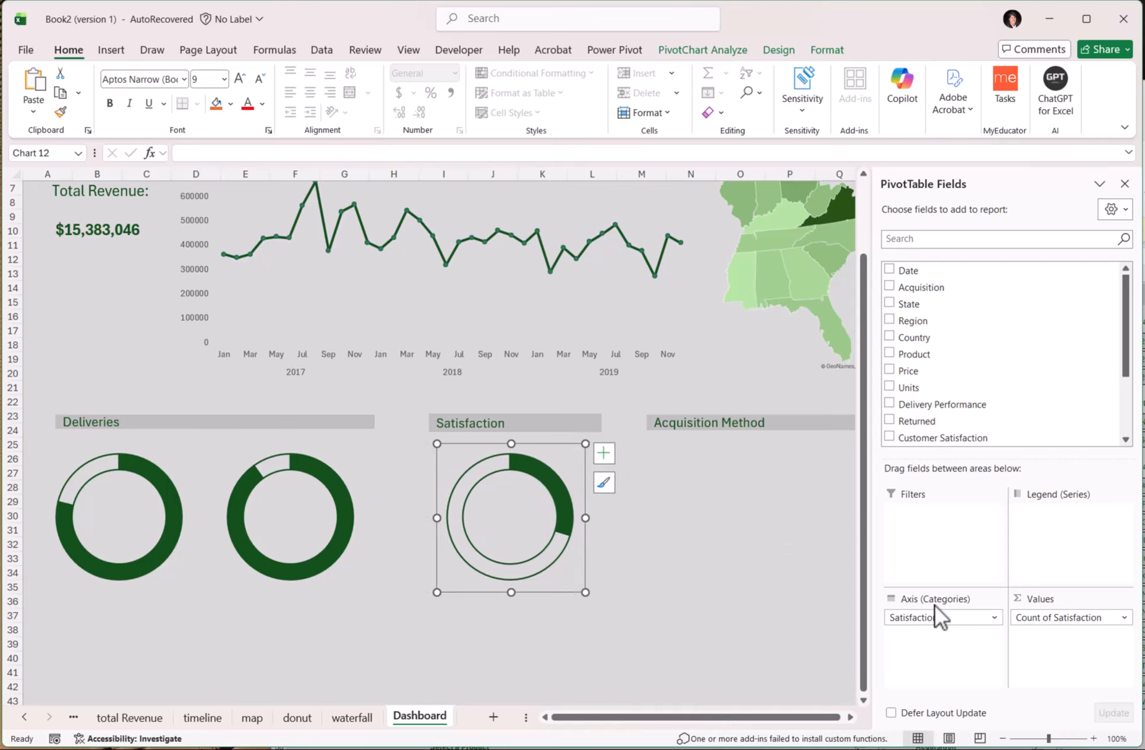
pyautogui.press('Right')
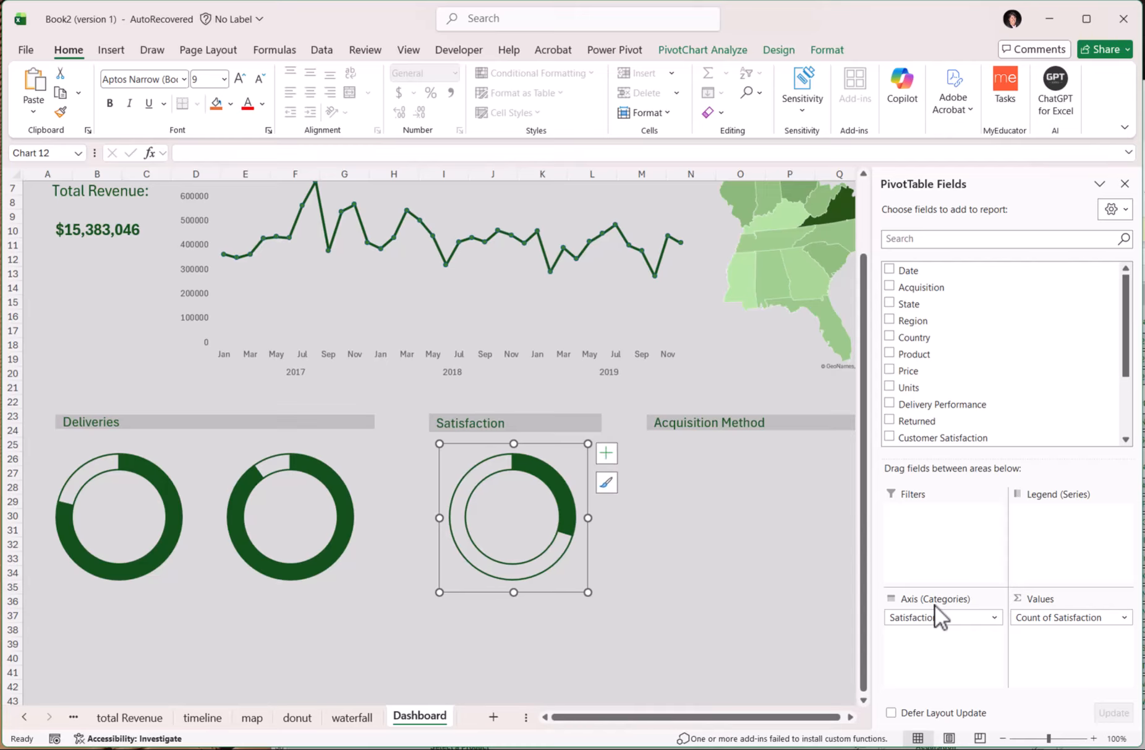
pyautogui.click(493, 644)
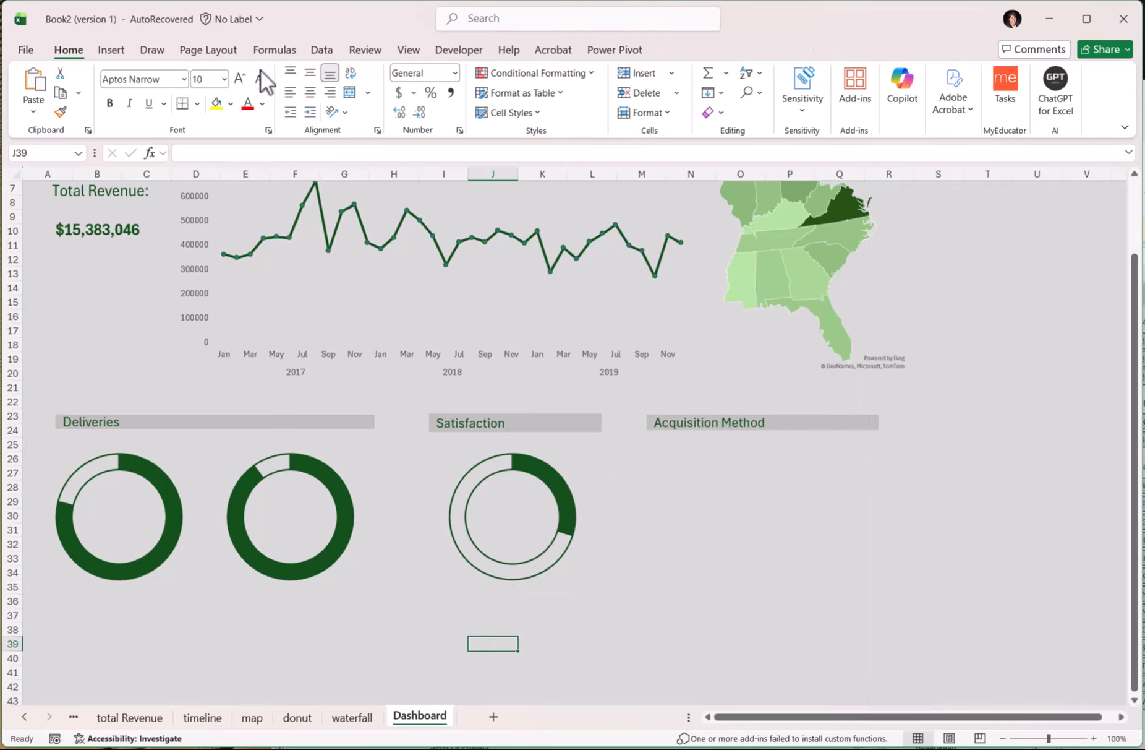
# Step: Add a text box reading "On-time" below the first donut, around rows 36 and 37
pyautogui.click(112, 50)
pyautogui.click(1004, 99)
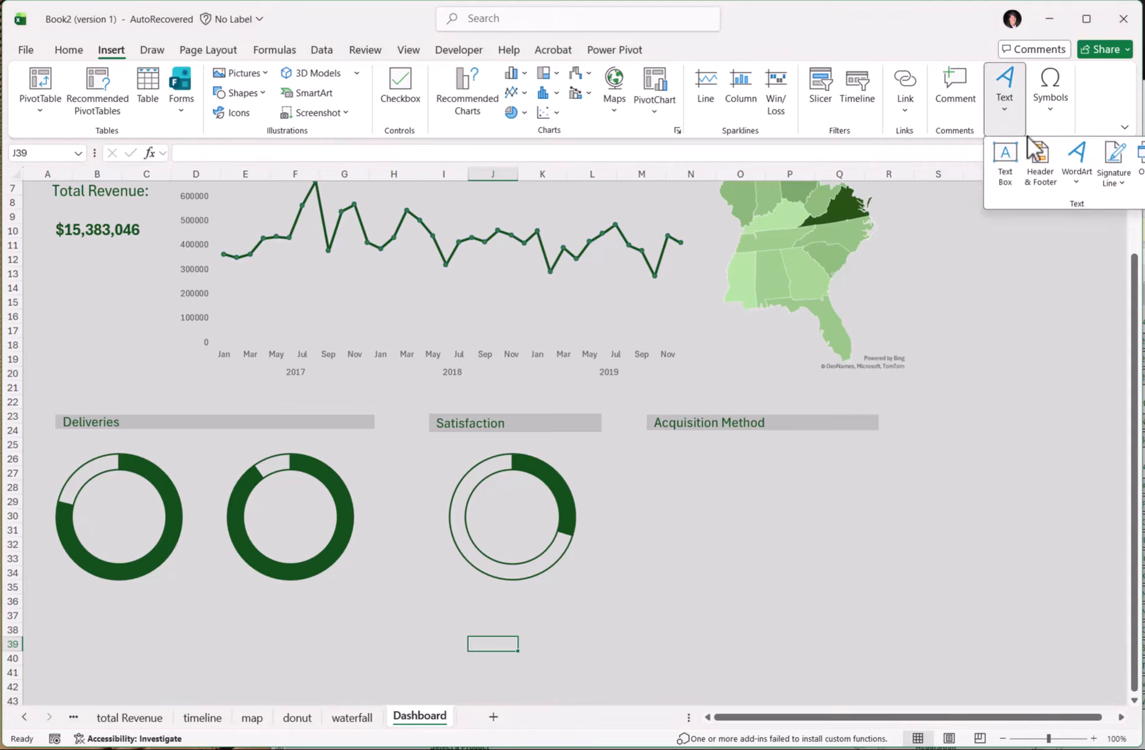
pyautogui.click(1007, 161)
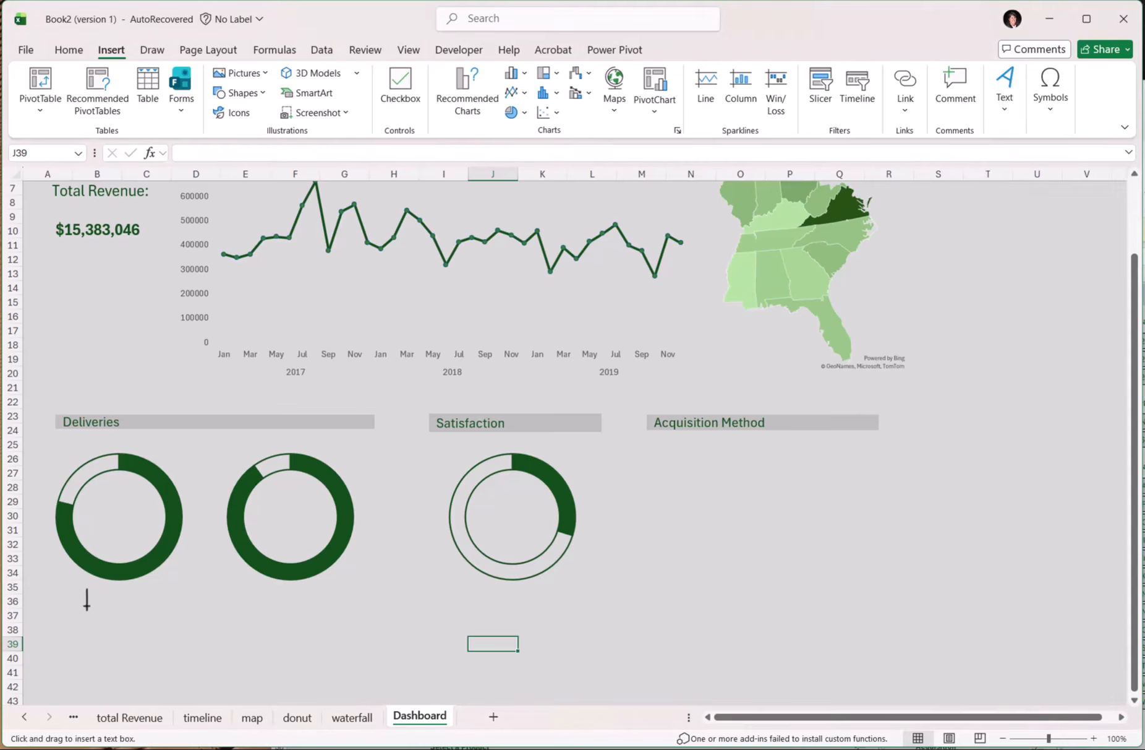
pyautogui.moveTo(74, 595); pyautogui.dragTo(155, 619)
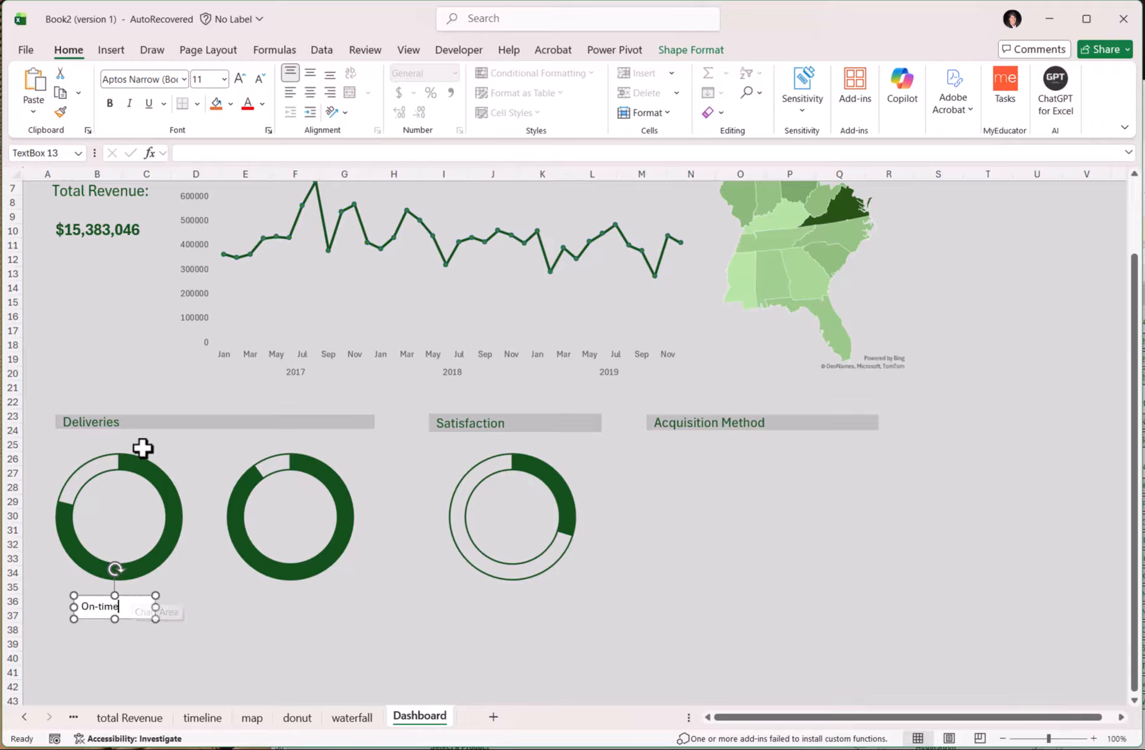
pyautogui.click(143, 417)
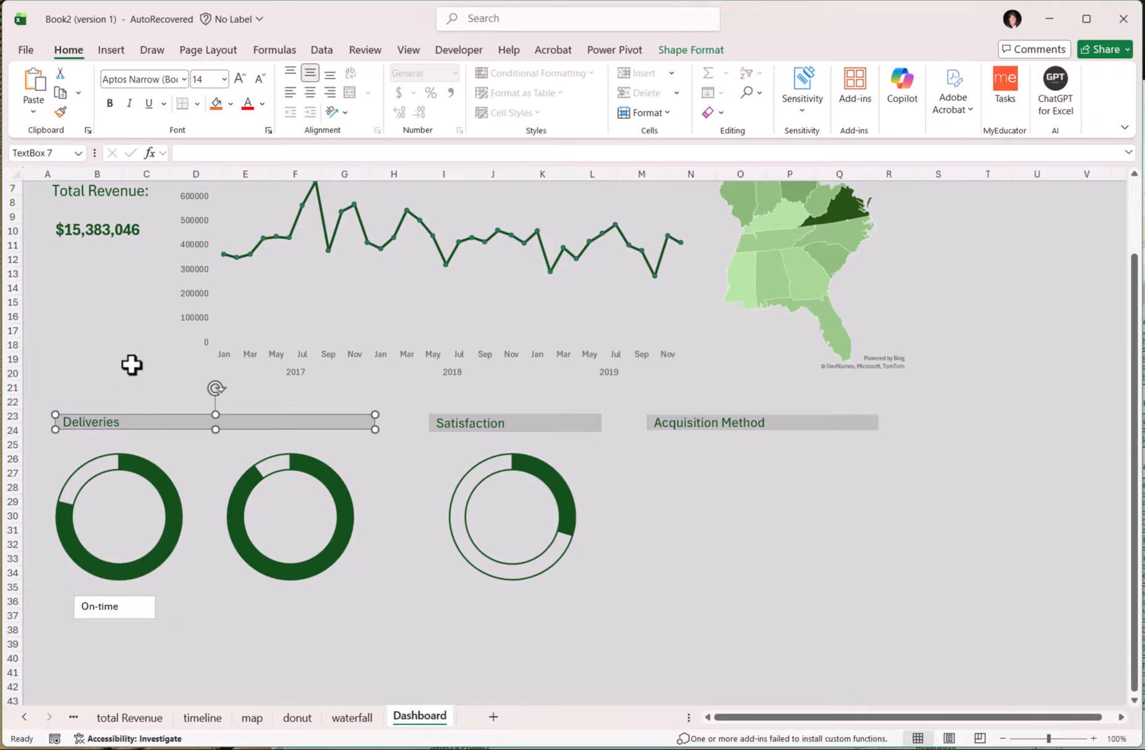
# Step: Copy the "Deliveries" heading's formatting onto the "On-time" text box below the first donut
pyautogui.click(60, 111)
pyautogui.click(120, 604)
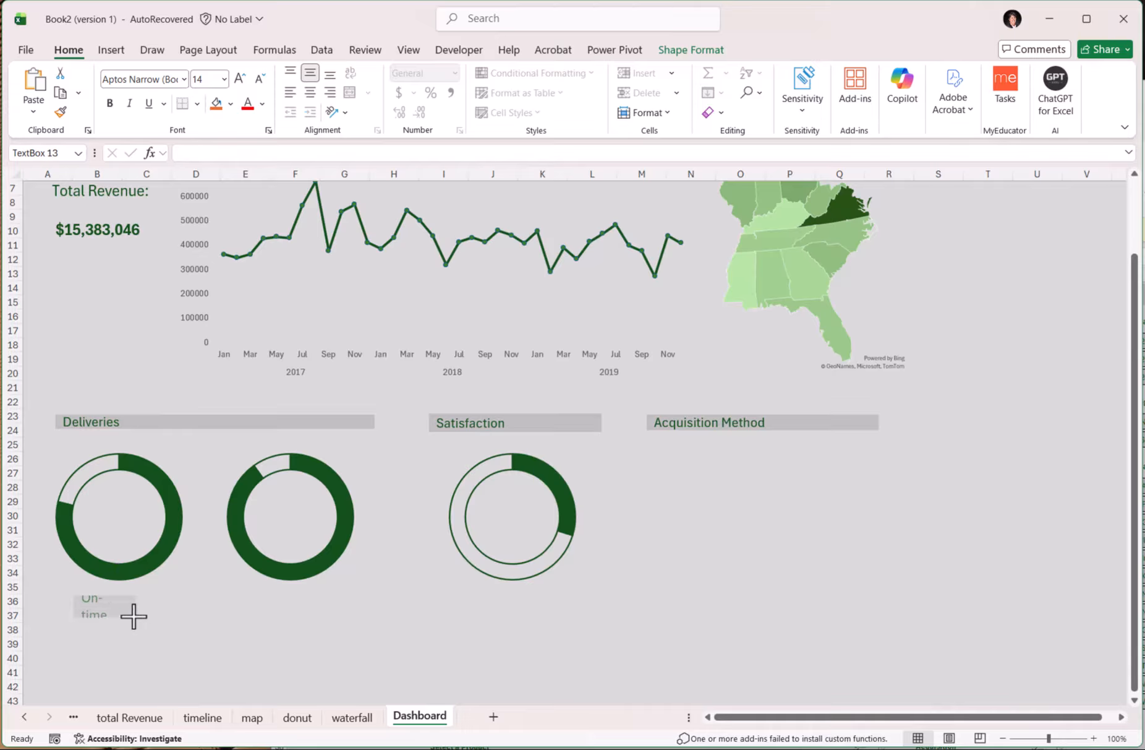
pyautogui.click(145, 616)
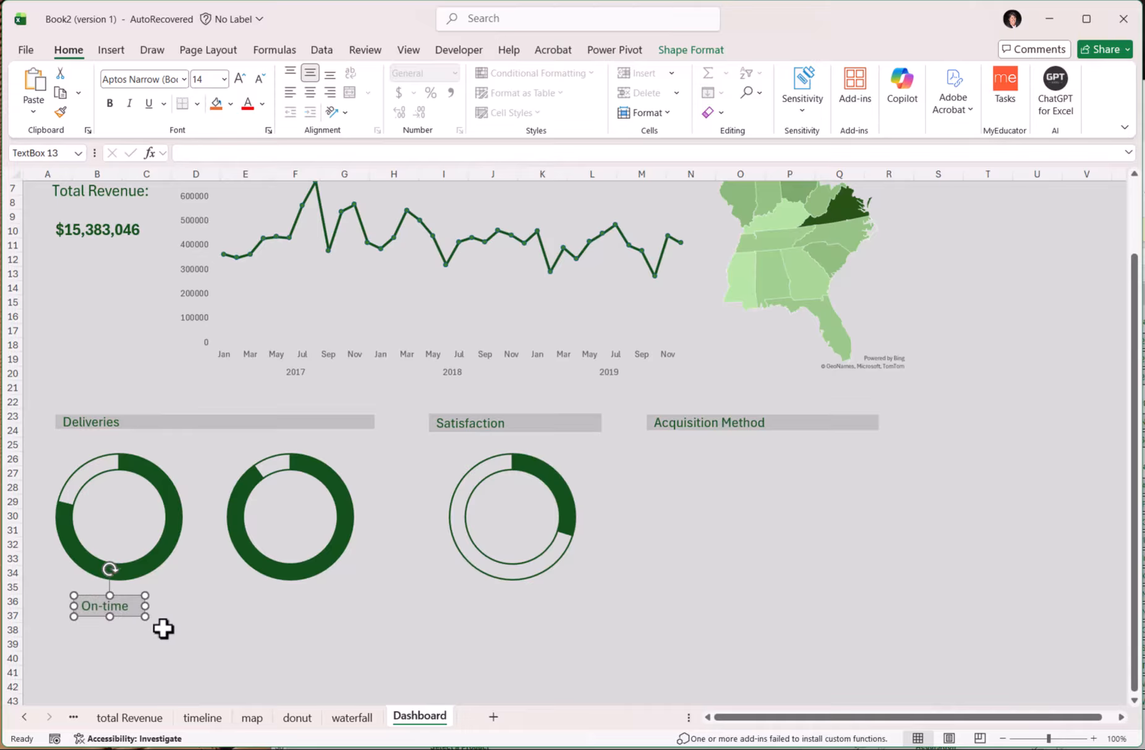
# Step: Duplicate the "On-time" label, place the copy below the second donut and change its text to "Returns"
pyautogui.hotkey('ctrl', 'd')
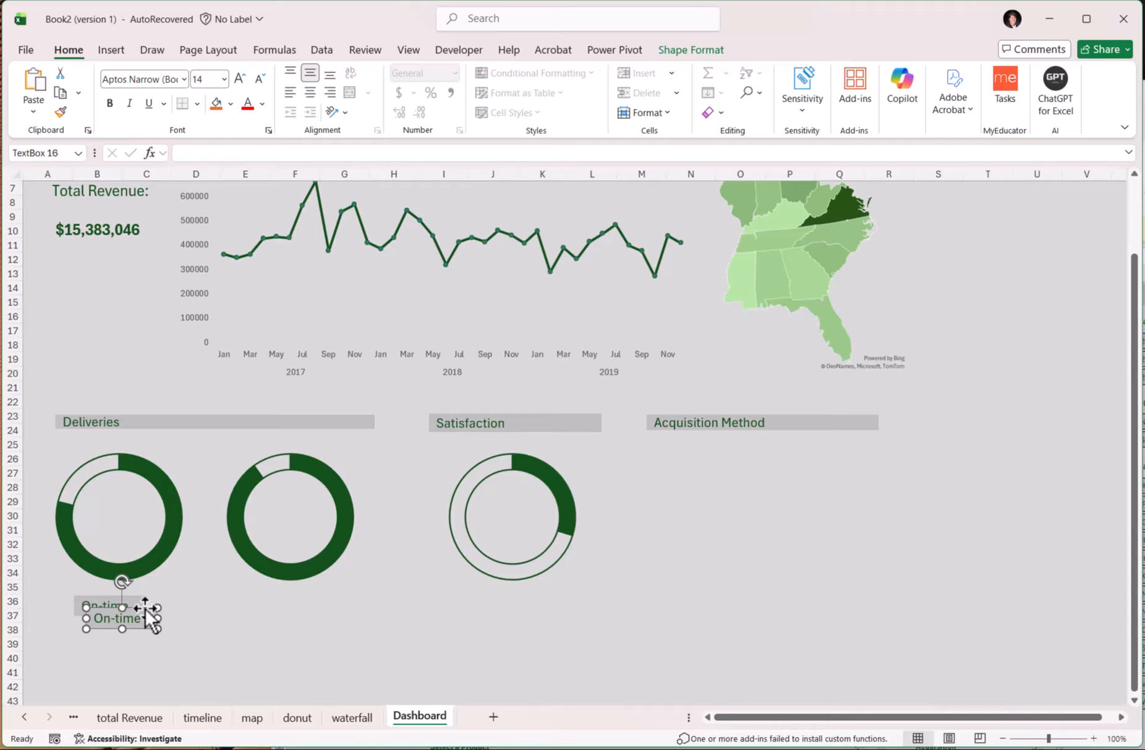
pyautogui.moveTo(144, 607); pyautogui.dragTo(256, 581)
pyautogui.write('Returns')
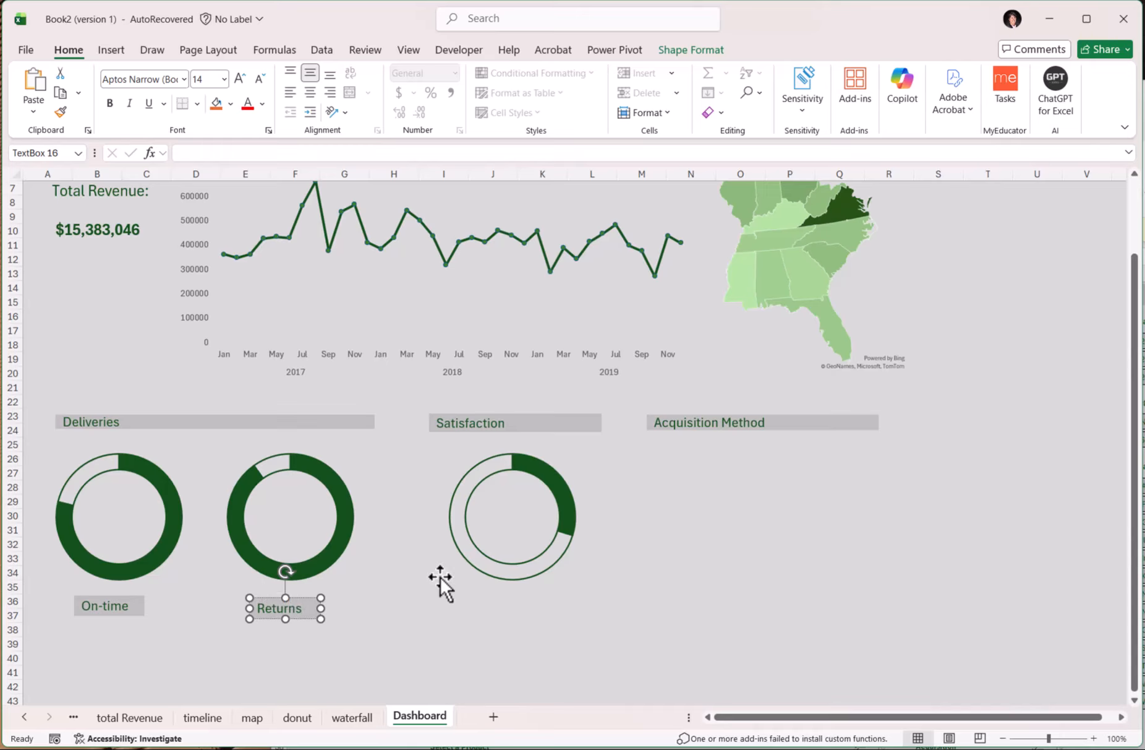
# Step: Change the "Satisfaction" heading to "Low Satisfaction %"
pyautogui.click(415, 603)
pyautogui.click(537, 425)
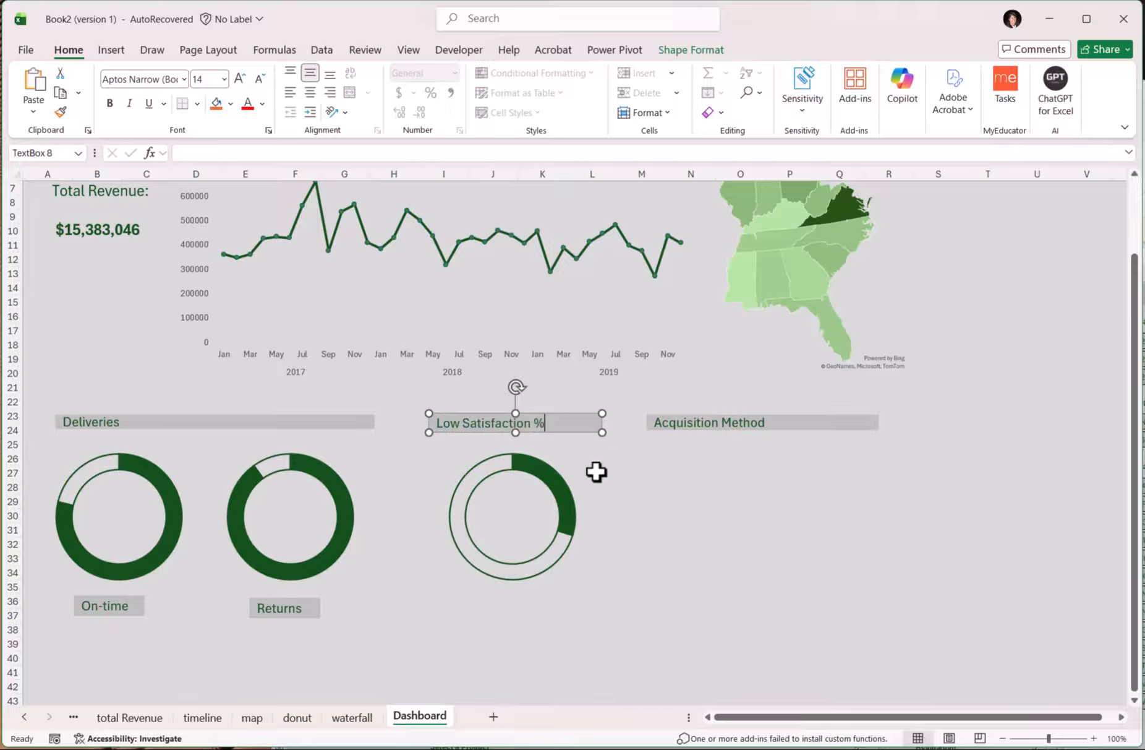
pyautogui.click(504, 615)
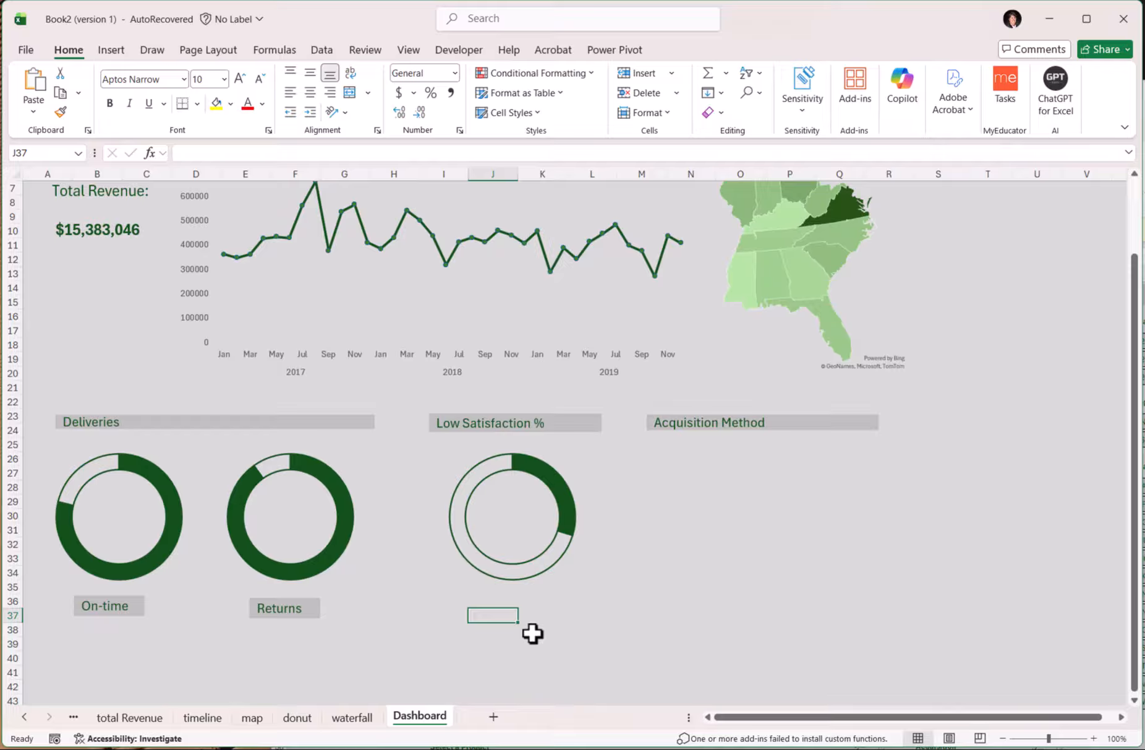
# Step: Draw an empty text box below the "On-time" label, around rows 39 to 42
pyautogui.click(111, 50)
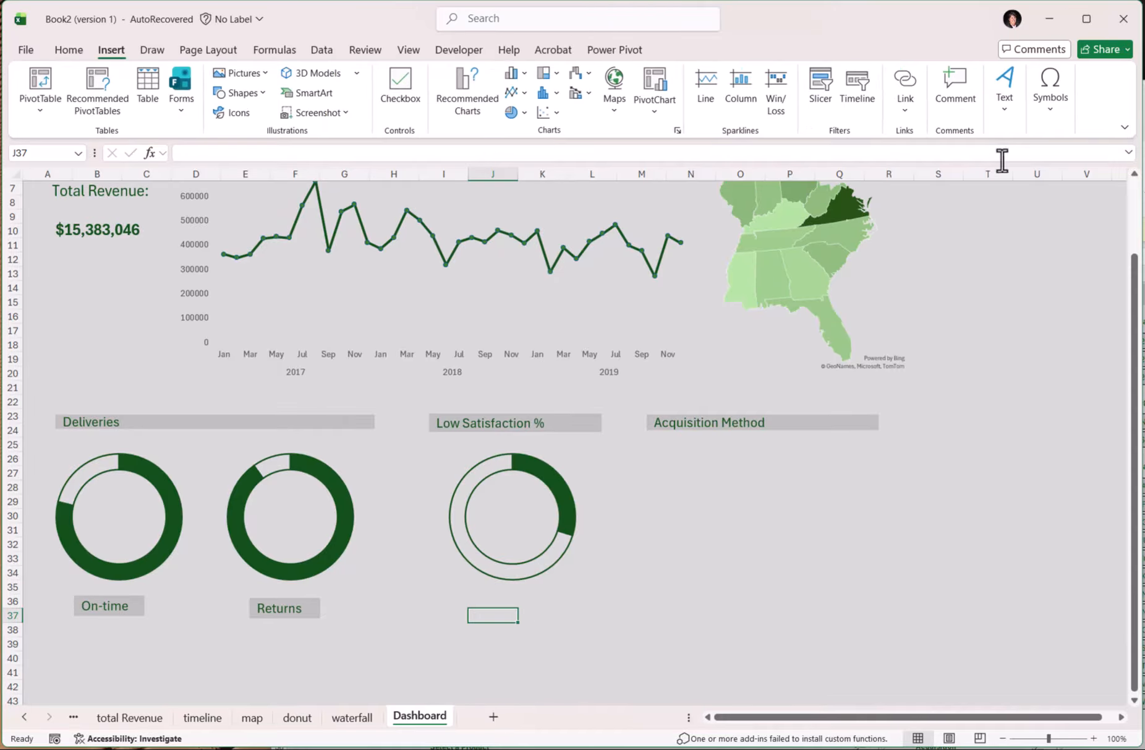
pyautogui.click(1017, 107)
pyautogui.click(1017, 160)
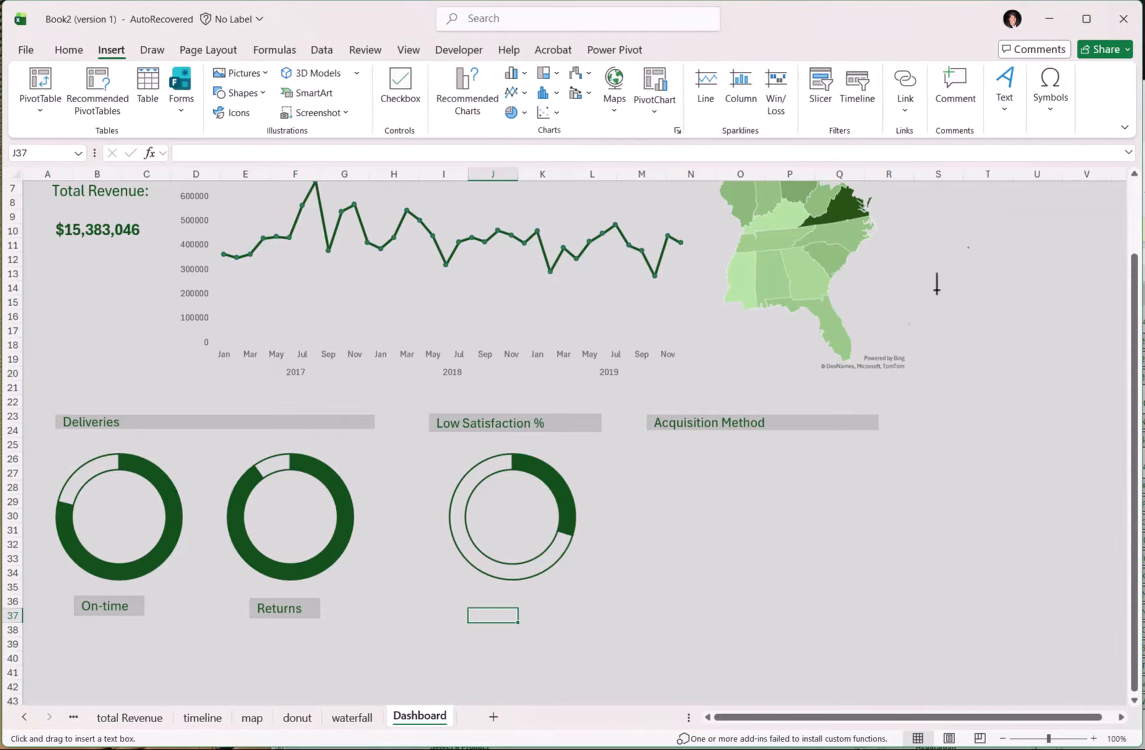
pyautogui.moveTo(96, 642); pyautogui.dragTo(180, 688)
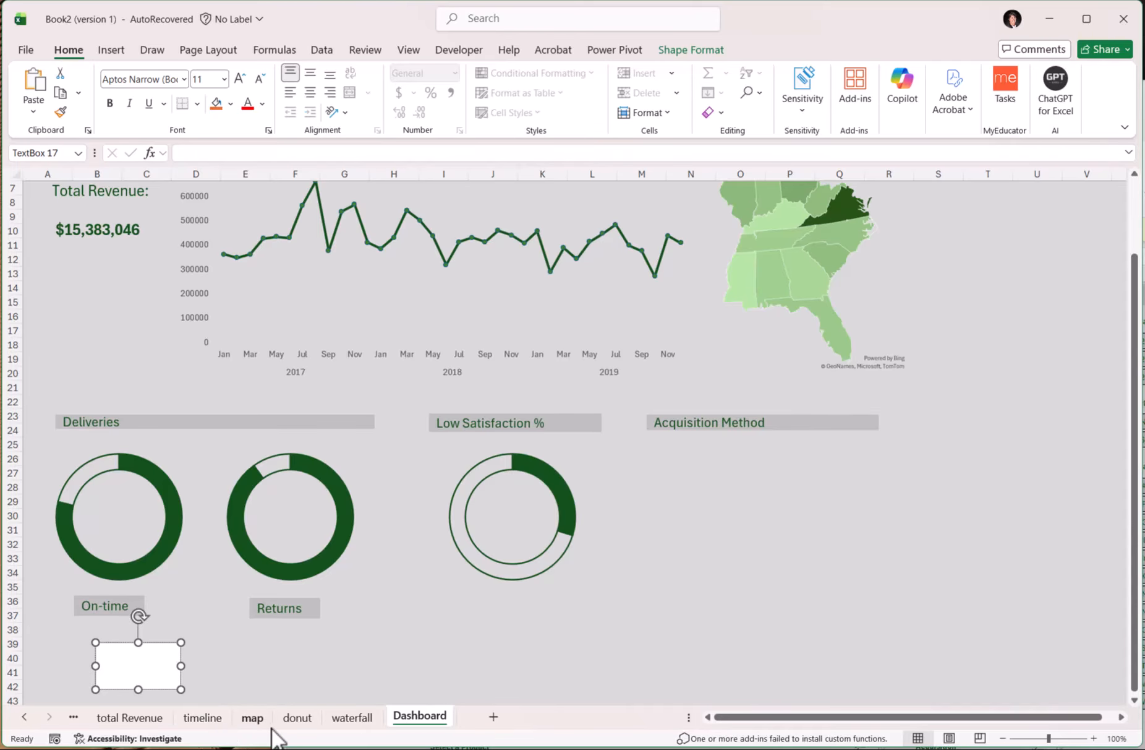
# Step: On the donut sheet, enter =B2 in C2 and show the on-time percentage with one decimal place
pyautogui.click(297, 717)
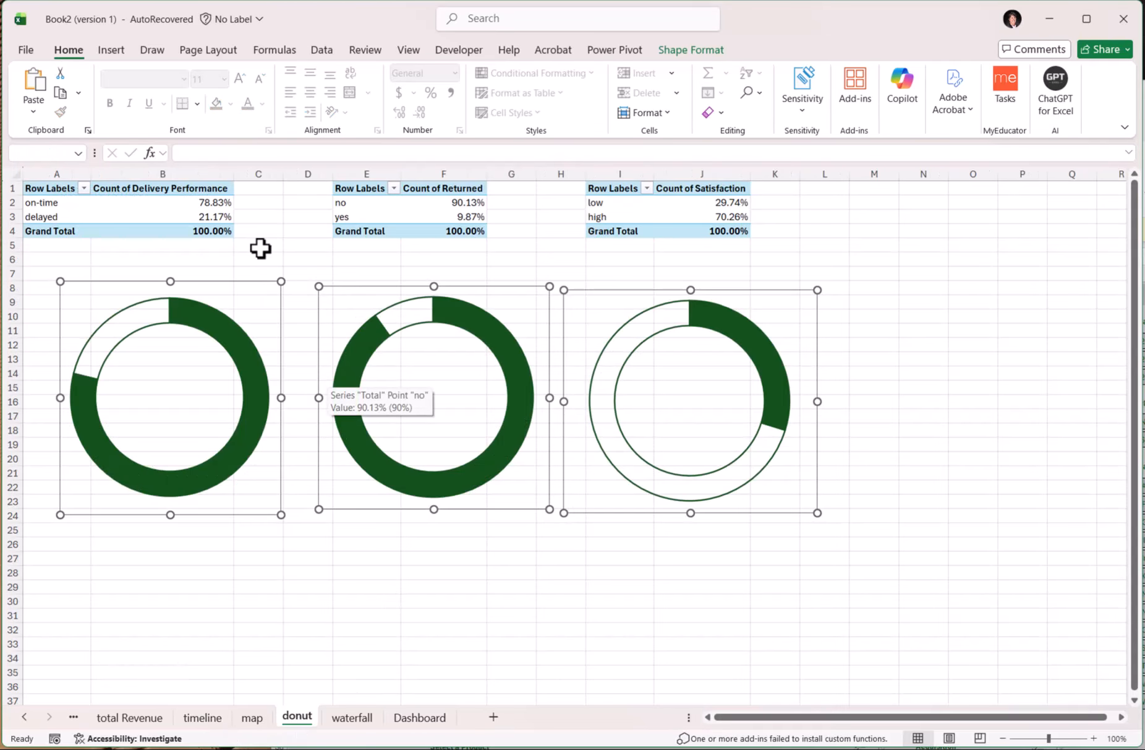
pyautogui.click(262, 204)
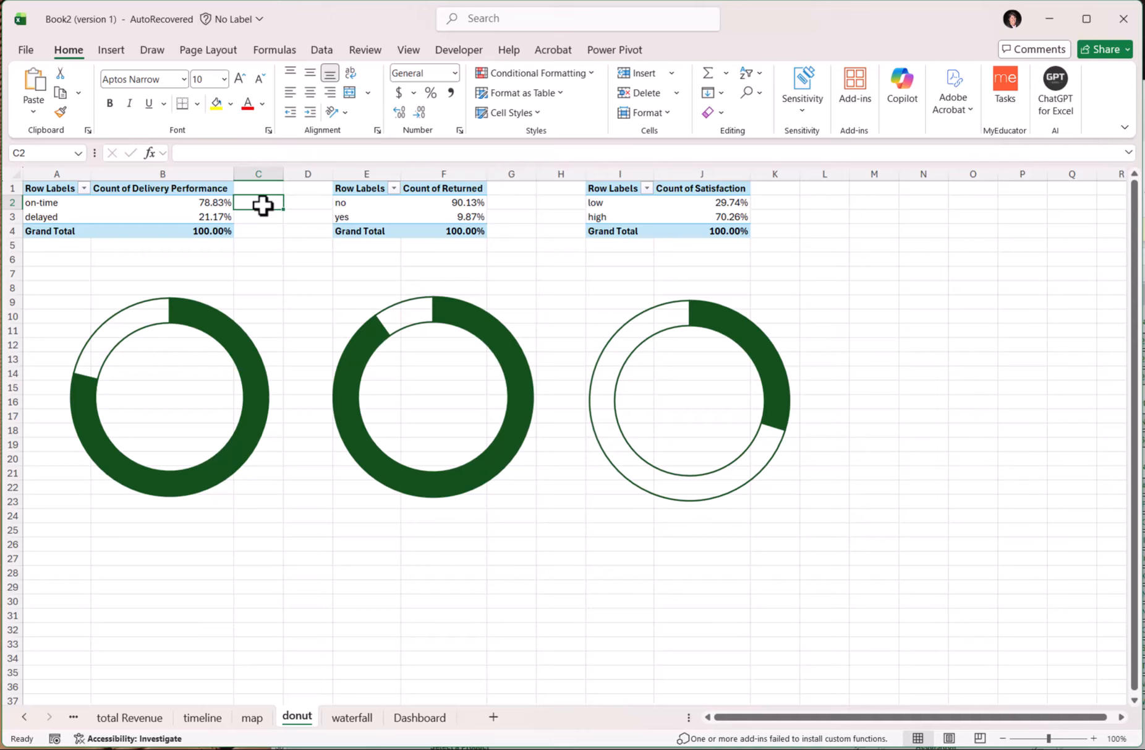
pyautogui.write('=')
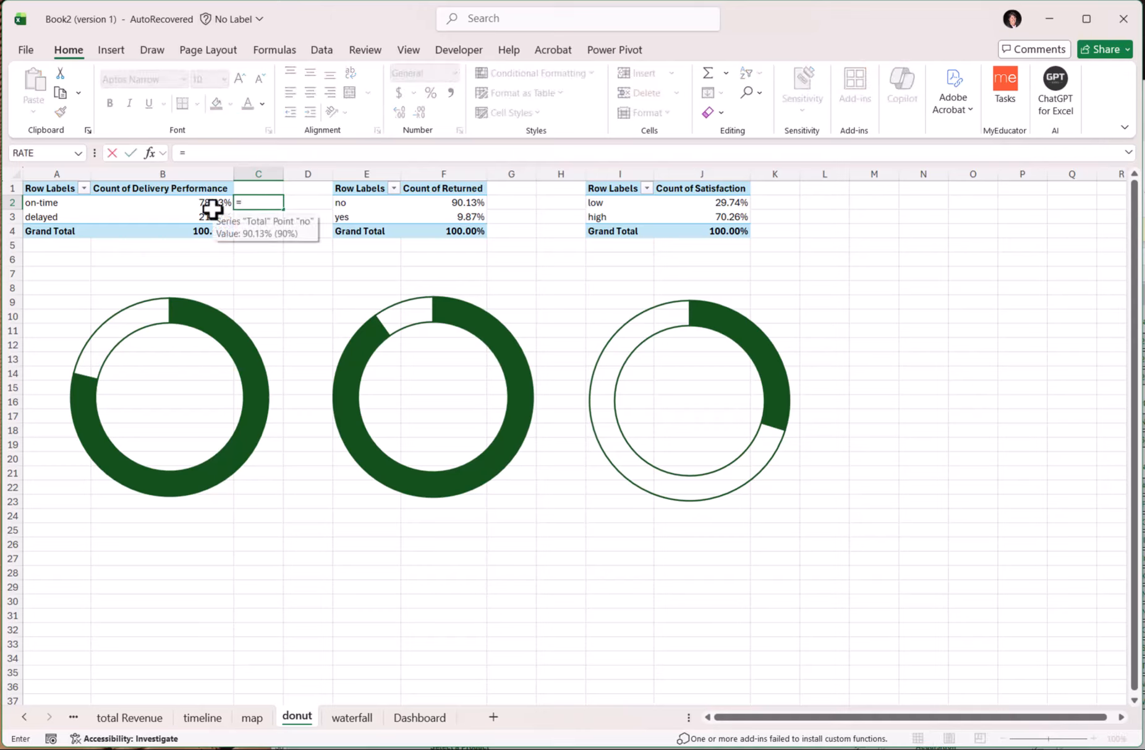
pyautogui.write('b2')
pyautogui.press('Tab')
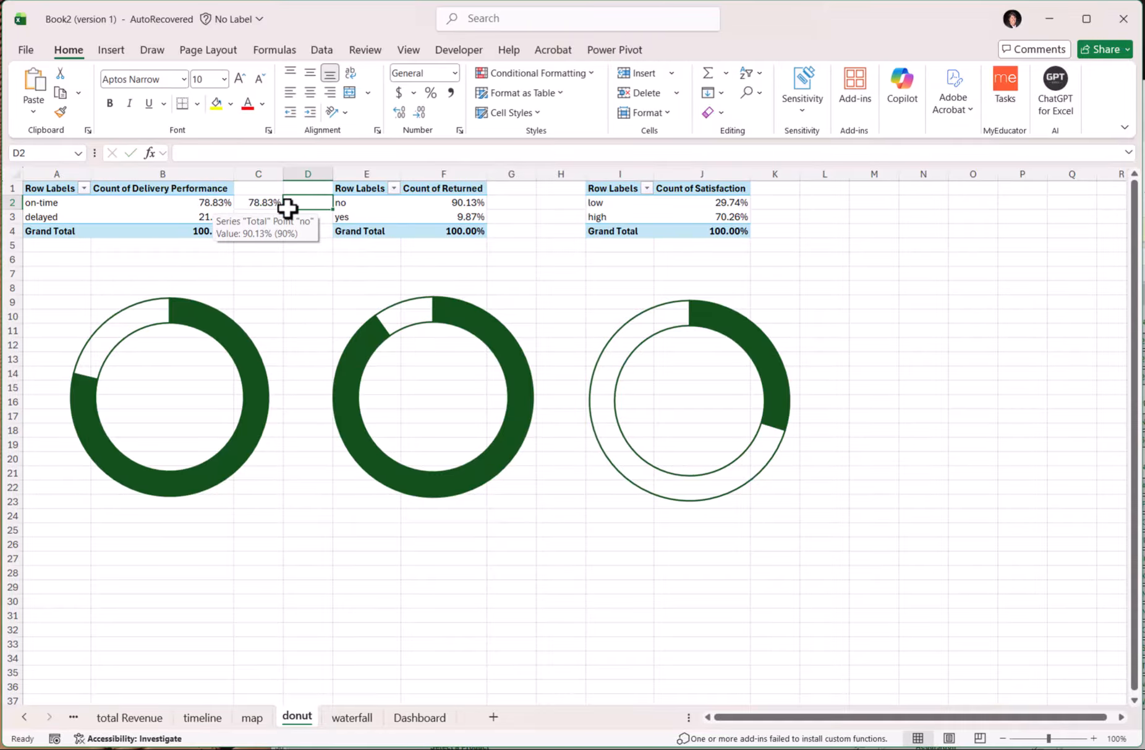
pyautogui.click(259, 205)
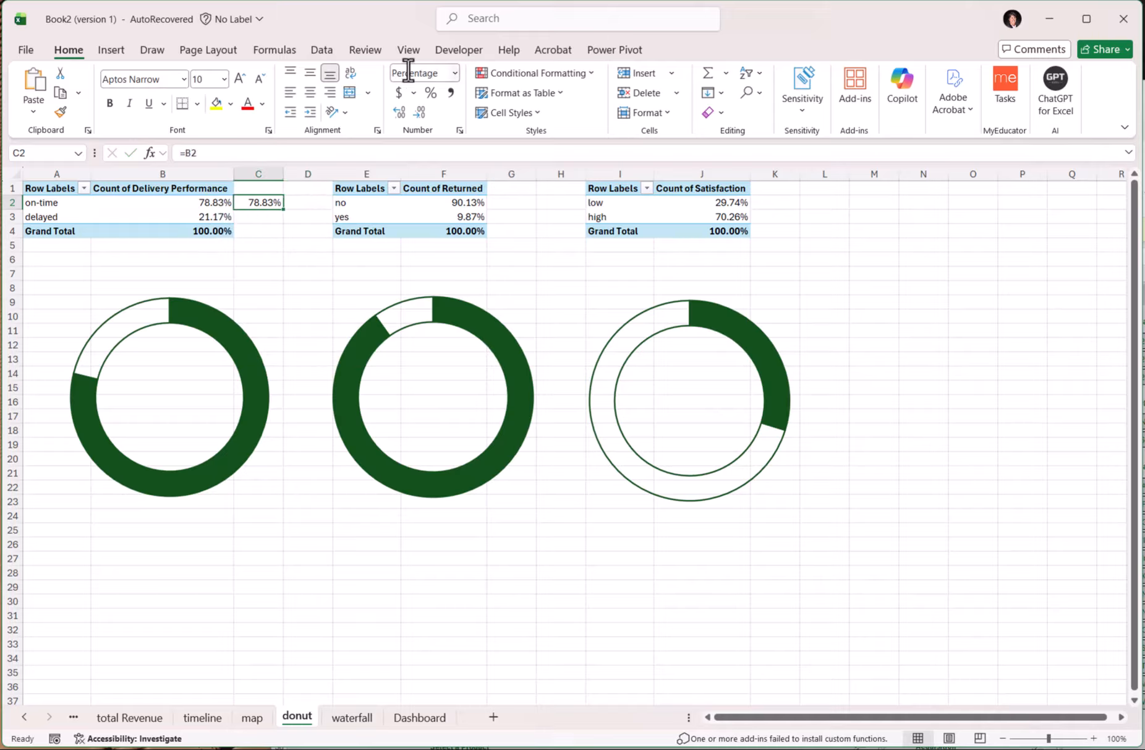
pyautogui.click(424, 112)
# Step: Enter =F3 in G3 and show the returned "yes" percentage with one decimal place
pyautogui.click(509, 205)
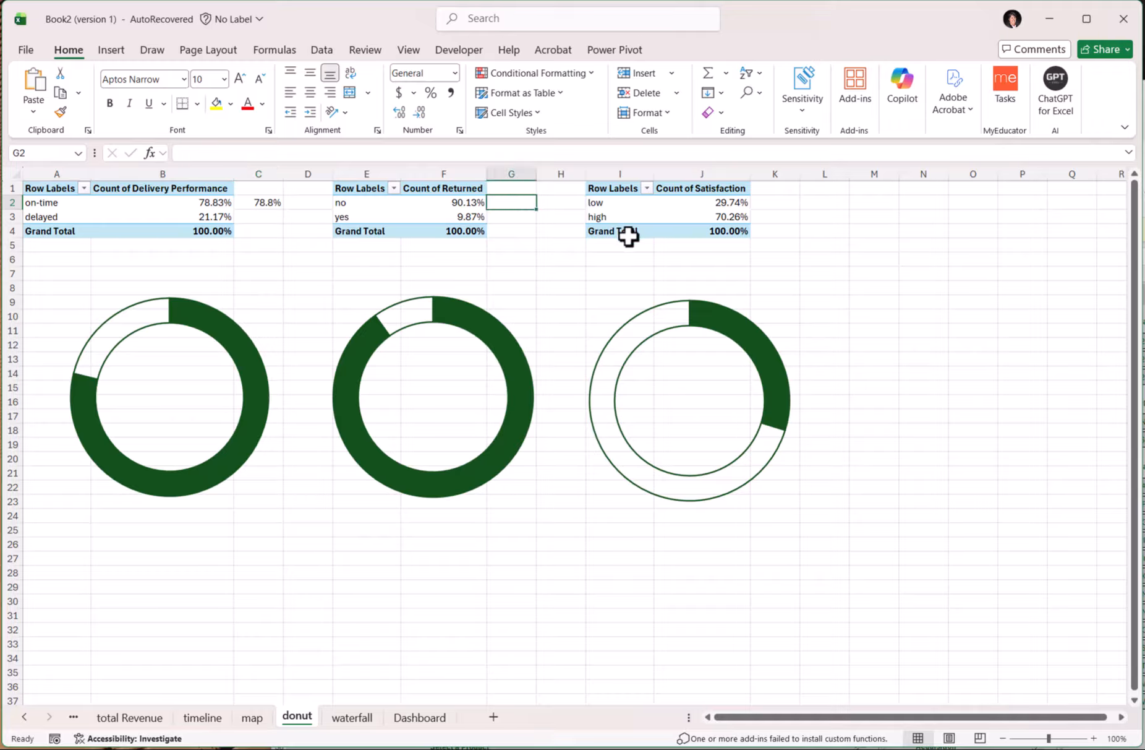
pyautogui.click(527, 215)
pyautogui.write('=')
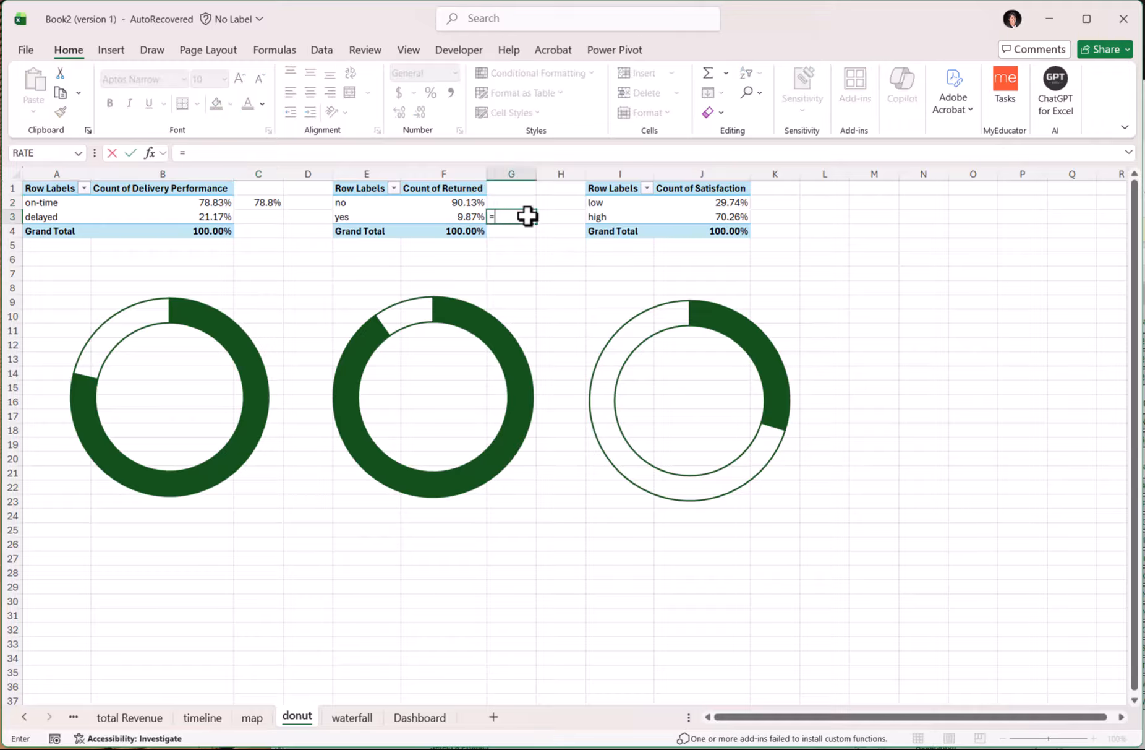
pyautogui.write('F3')
pyautogui.press('Return')
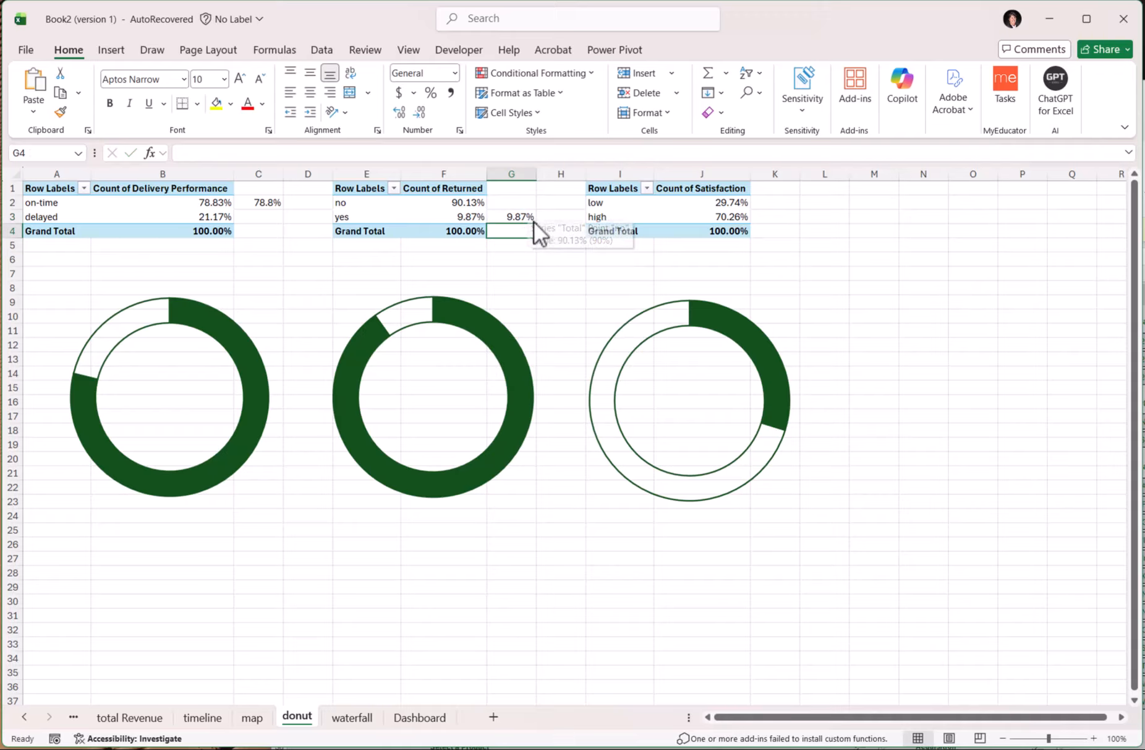
pyautogui.click(518, 217)
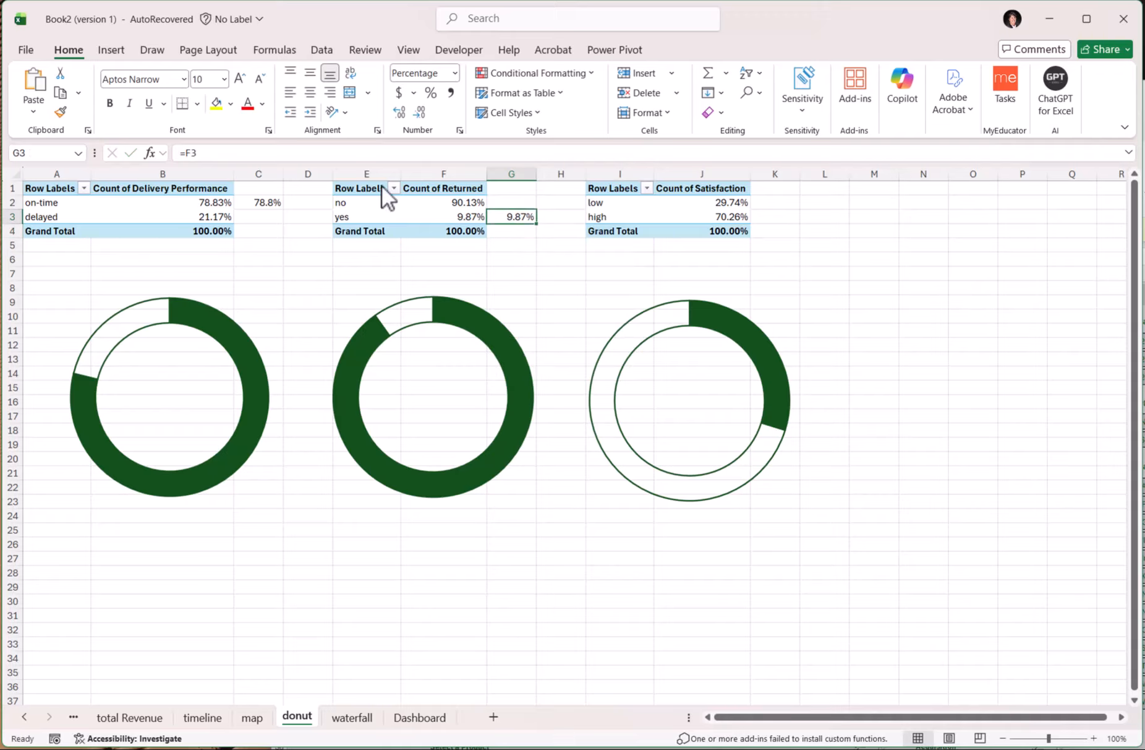
pyautogui.click(425, 115)
# Step: Enter =J2 in K2 and show the low satisfaction percentage with one decimal place
pyautogui.click(775, 201)
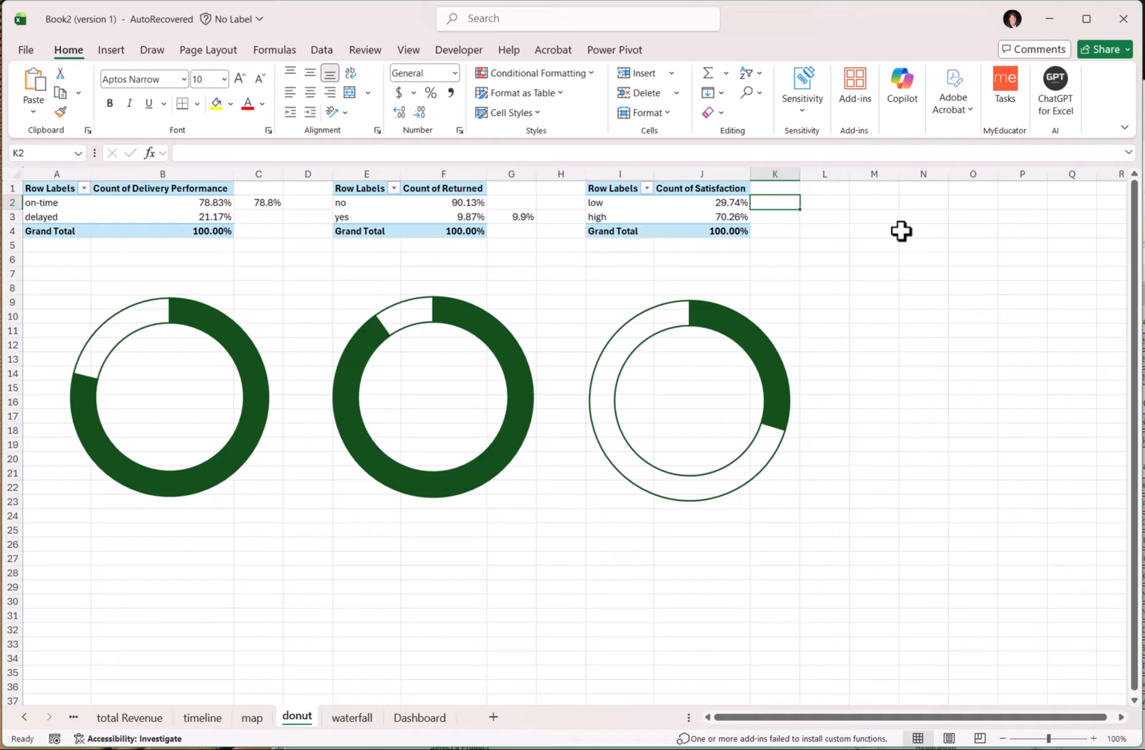
pyautogui.write('=')
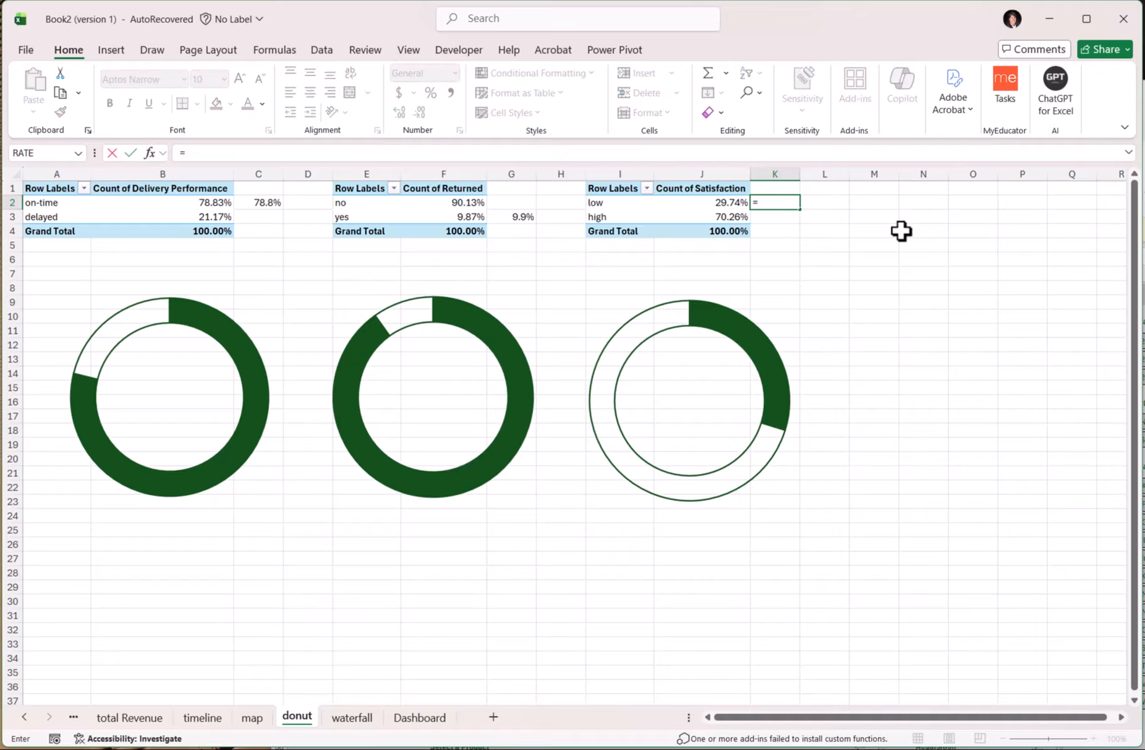
pyautogui.write('J2')
pyautogui.press('Return')
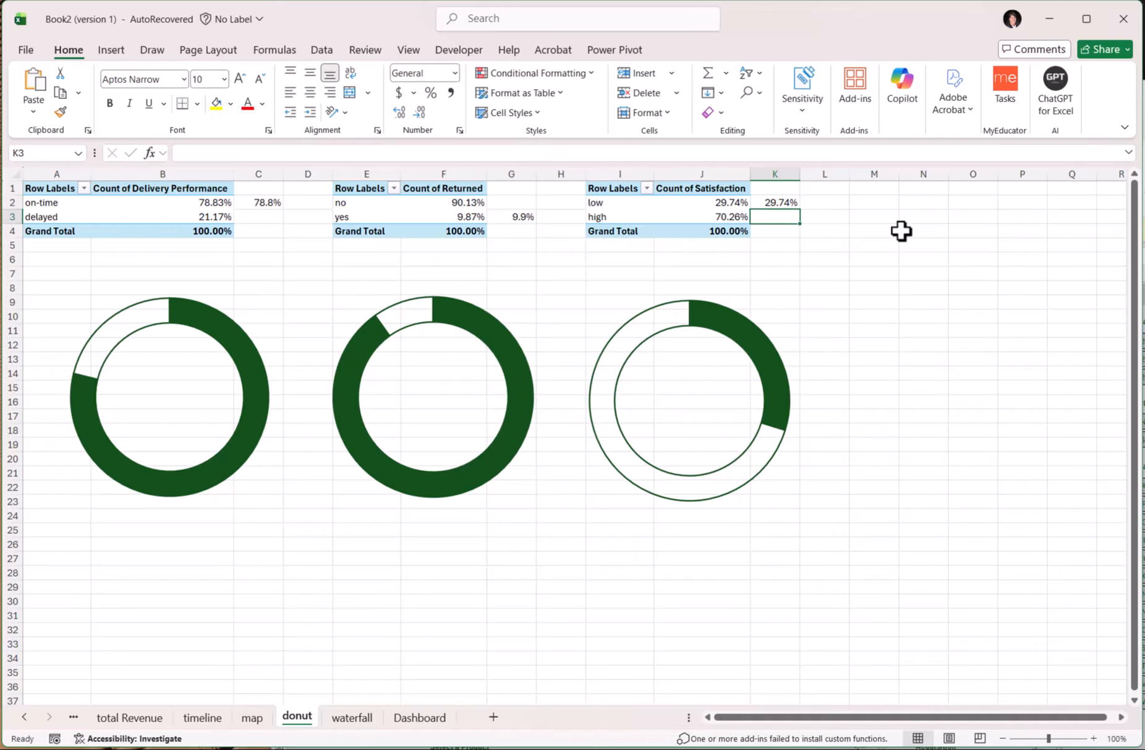
pyautogui.click(794, 203)
pyautogui.click(424, 114)
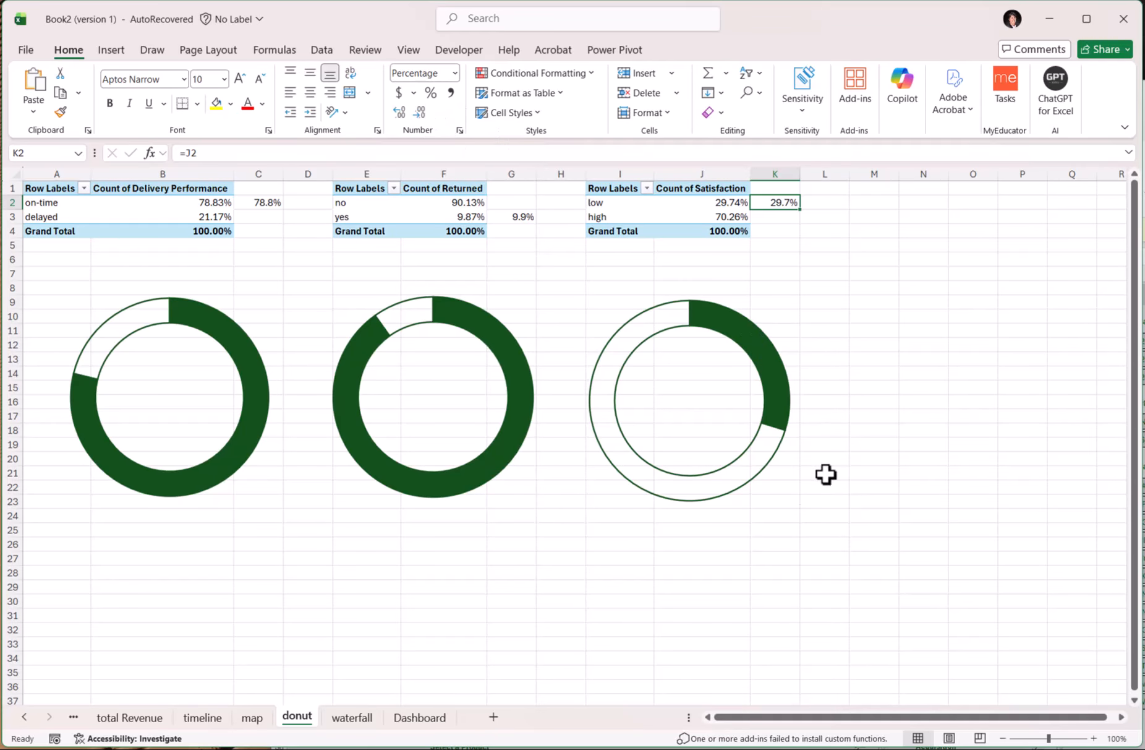
# Step: Link the empty text box on the Dashboard sheet to the on-time percentage with =donut!C2
pyautogui.click(427, 717)
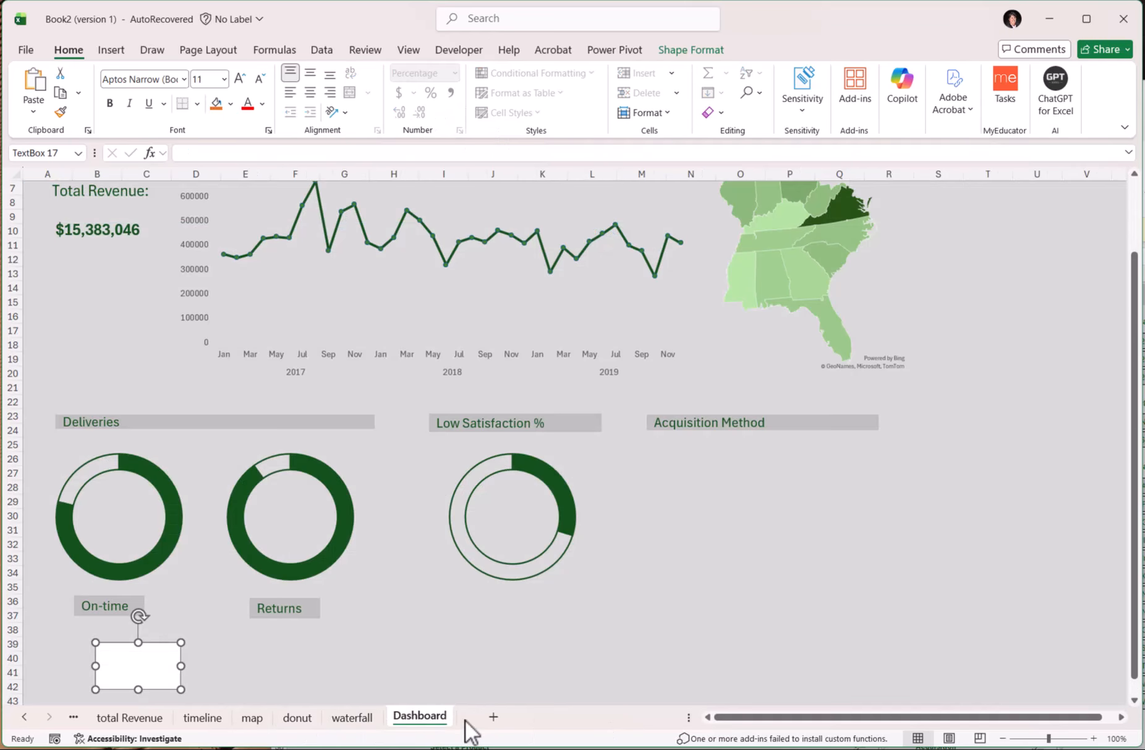
pyautogui.click(192, 151)
pyautogui.write('=')
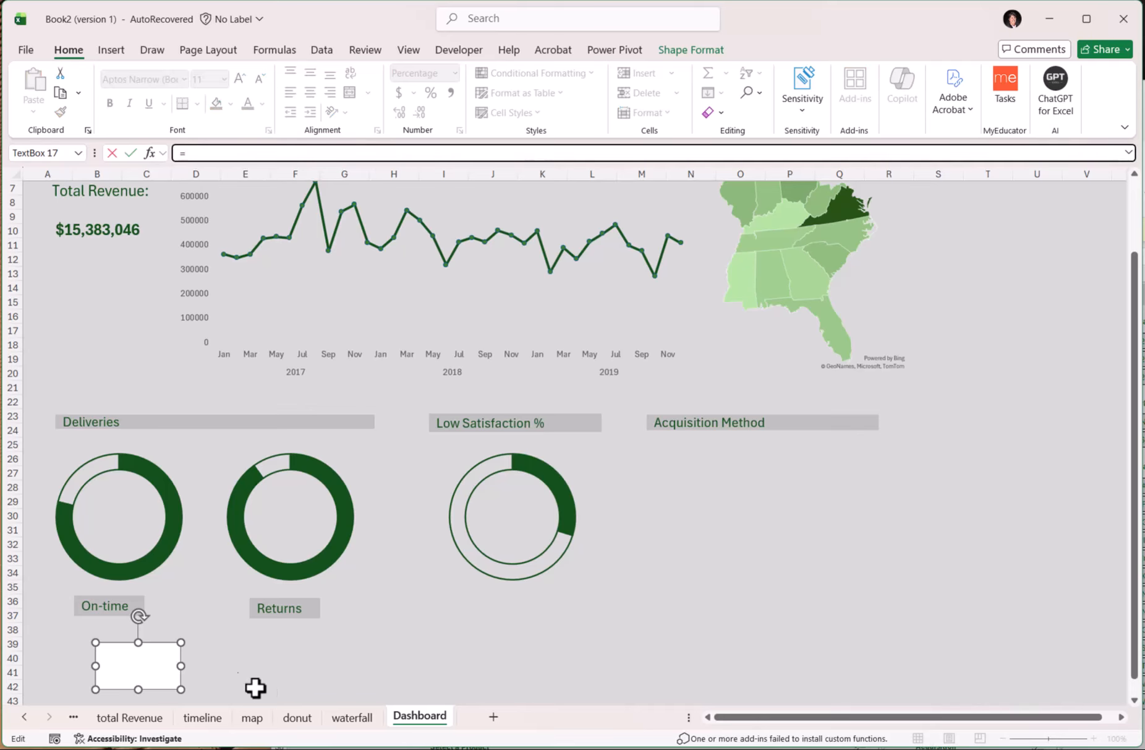
pyautogui.click(302, 717)
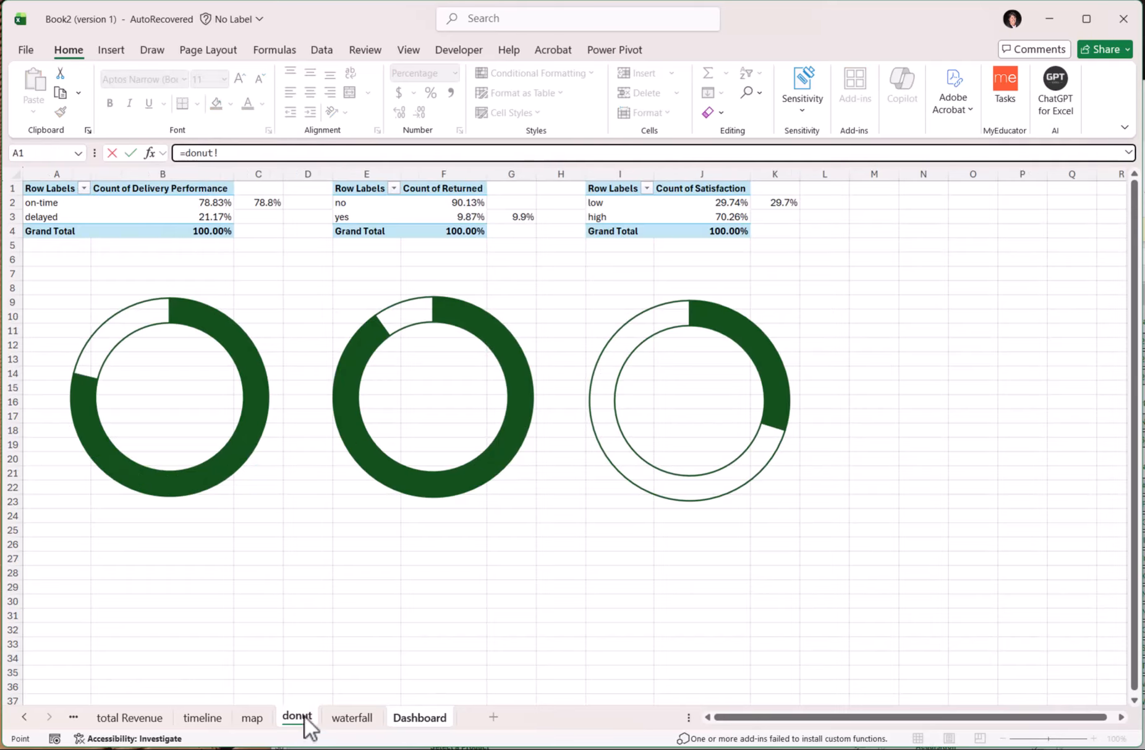
pyautogui.click(253, 202)
pyautogui.press('Return')
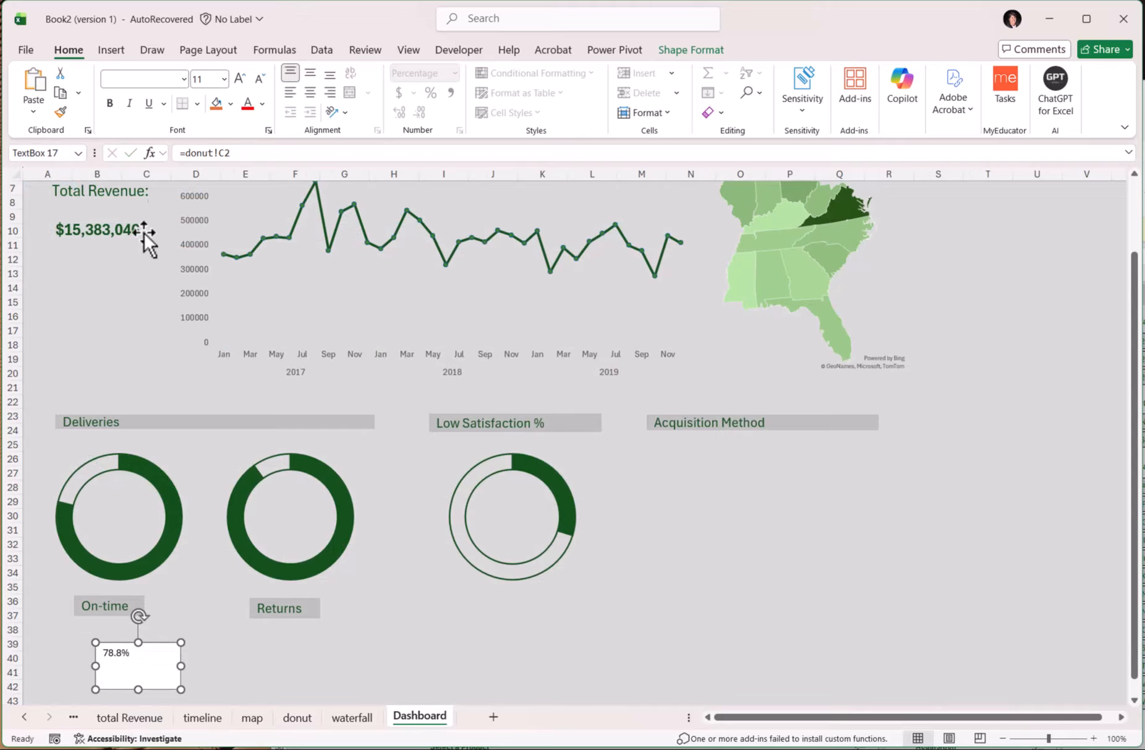
# Step: Enlarge the linked percentage text to 20 pt, shrink its box slightly and center the text horizontally and vertically
pyautogui.click(239, 80)
pyautogui.click(240, 79)
pyautogui.click(239, 79)
pyautogui.click(239, 79)
pyautogui.click(239, 80)
pyautogui.click(240, 79)
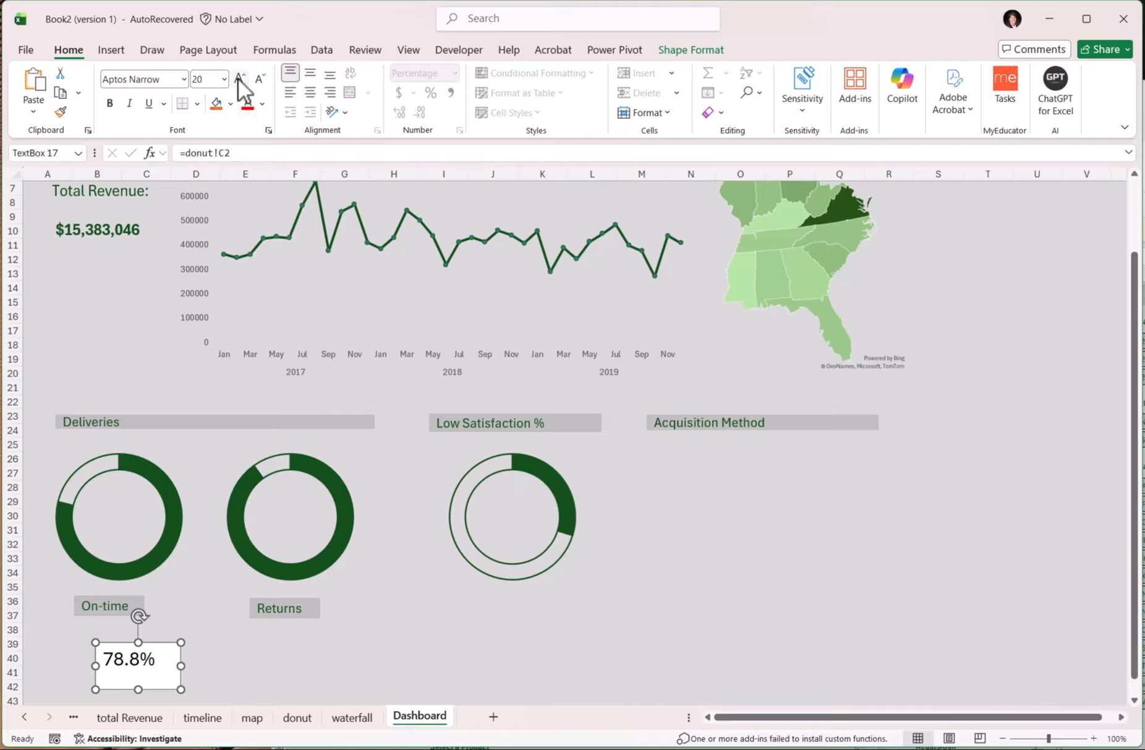
pyautogui.moveTo(180, 688); pyautogui.dragTo(169, 684)
pyautogui.click(310, 72)
pyautogui.click(310, 91)
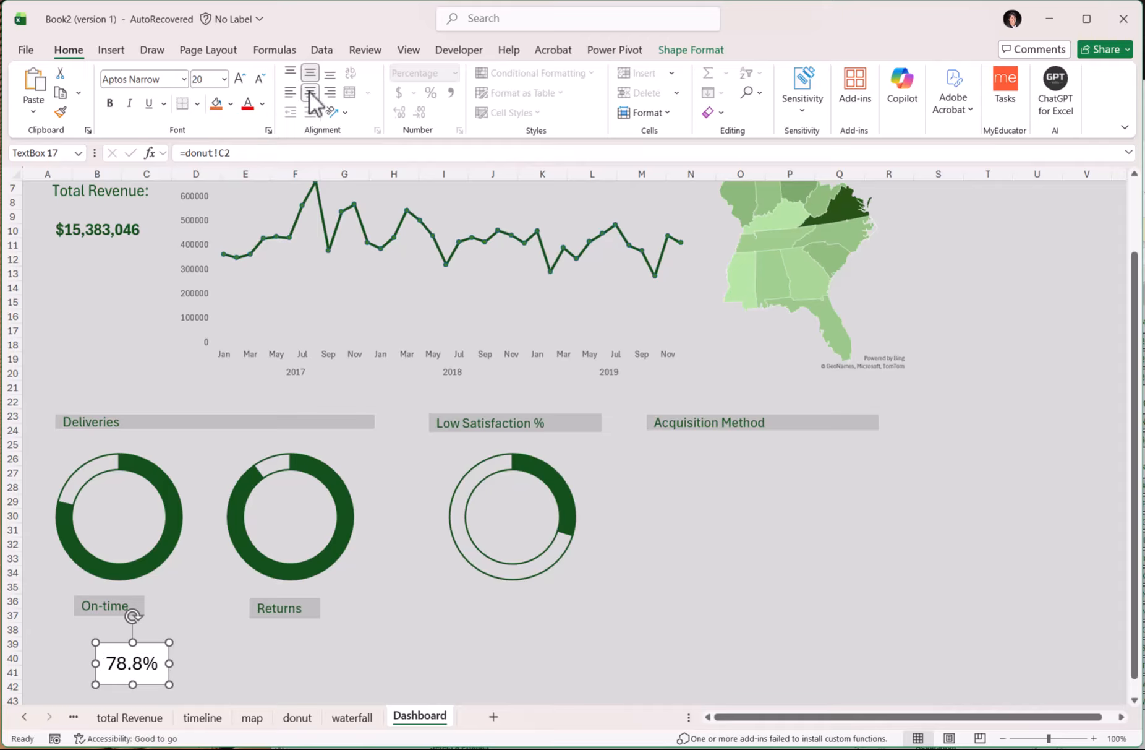
pyautogui.moveTo(170, 665)
pyautogui.mouseDown()
pyautogui.moveTo(158, 667)
pyautogui.moveTo(168, 665)
pyautogui.mouseUp()
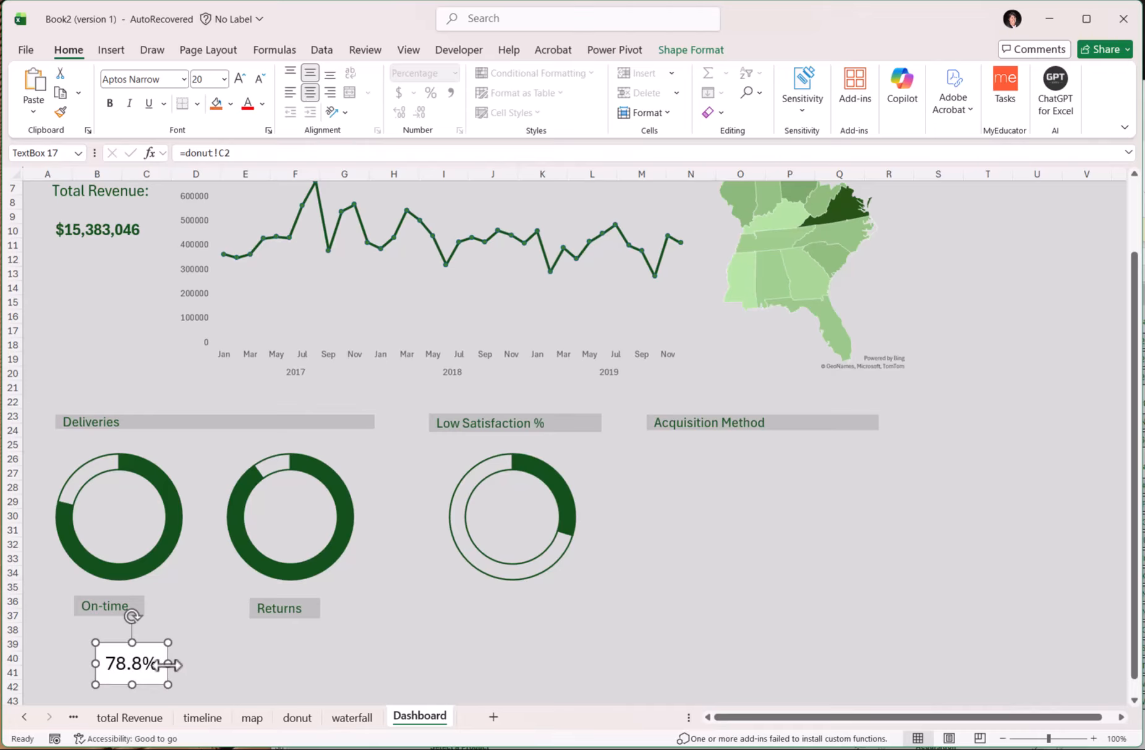
# Step: Color the linked percentage text dark green and set its text box to no fill
pyautogui.click(261, 104)
pyautogui.click(376, 288)
pyautogui.click(230, 104)
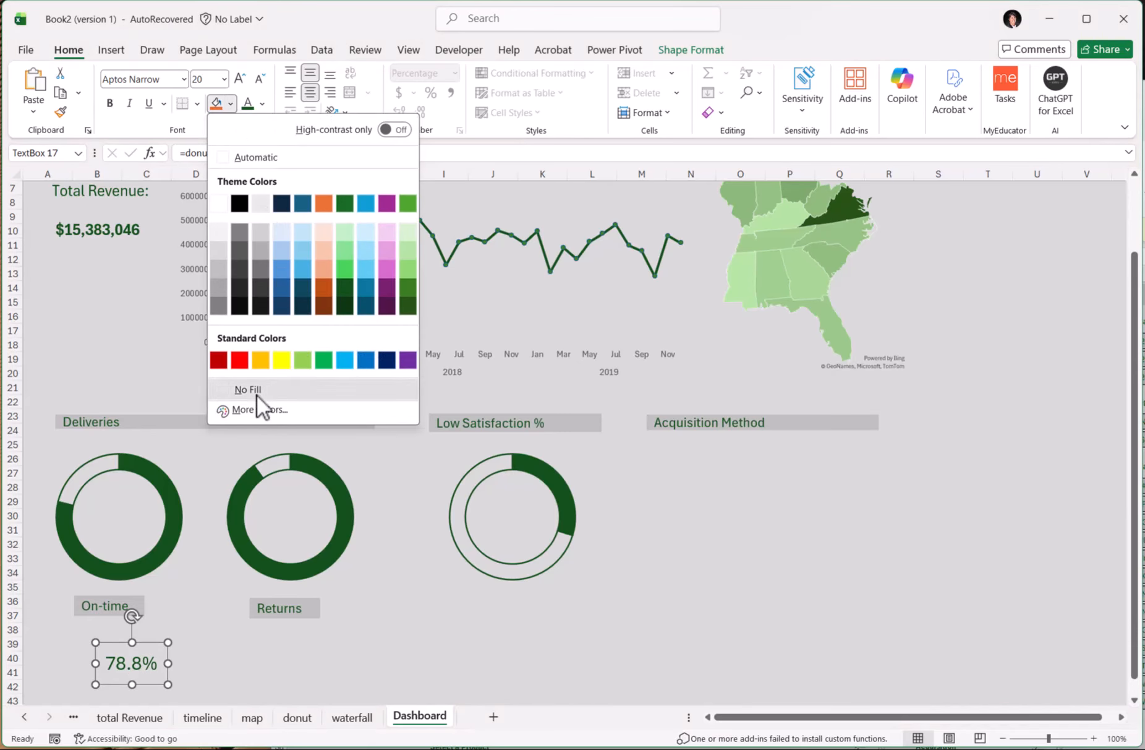
pyautogui.click(257, 392)
# Step: Move the linked percentage box into the center of the first donut and remove its outline
pyautogui.moveTo(143, 644); pyautogui.dragTo(130, 493)
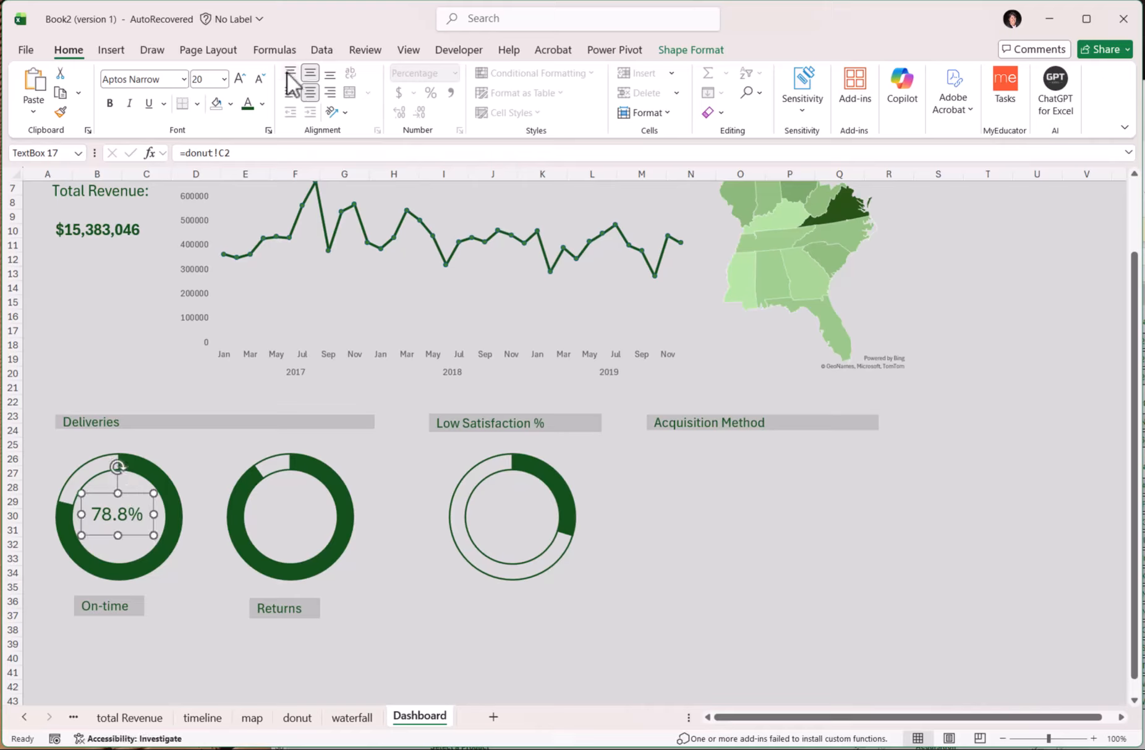
pyautogui.click(674, 52)
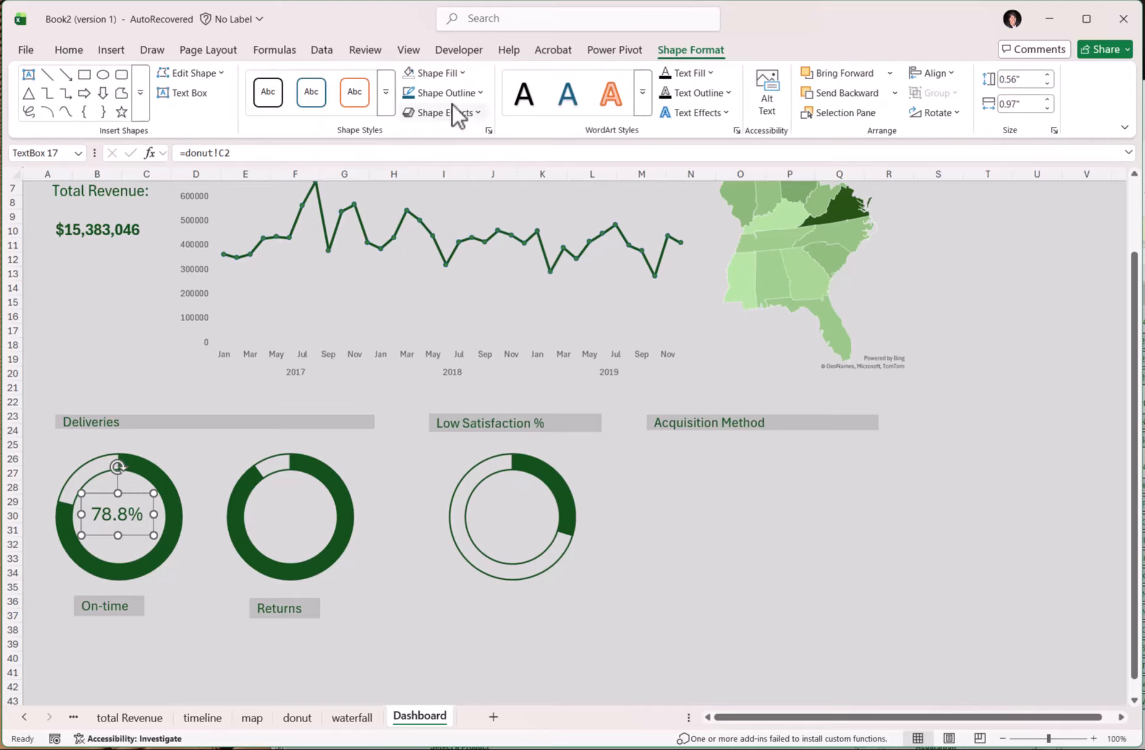
pyautogui.click(442, 94)
pyautogui.click(416, 378)
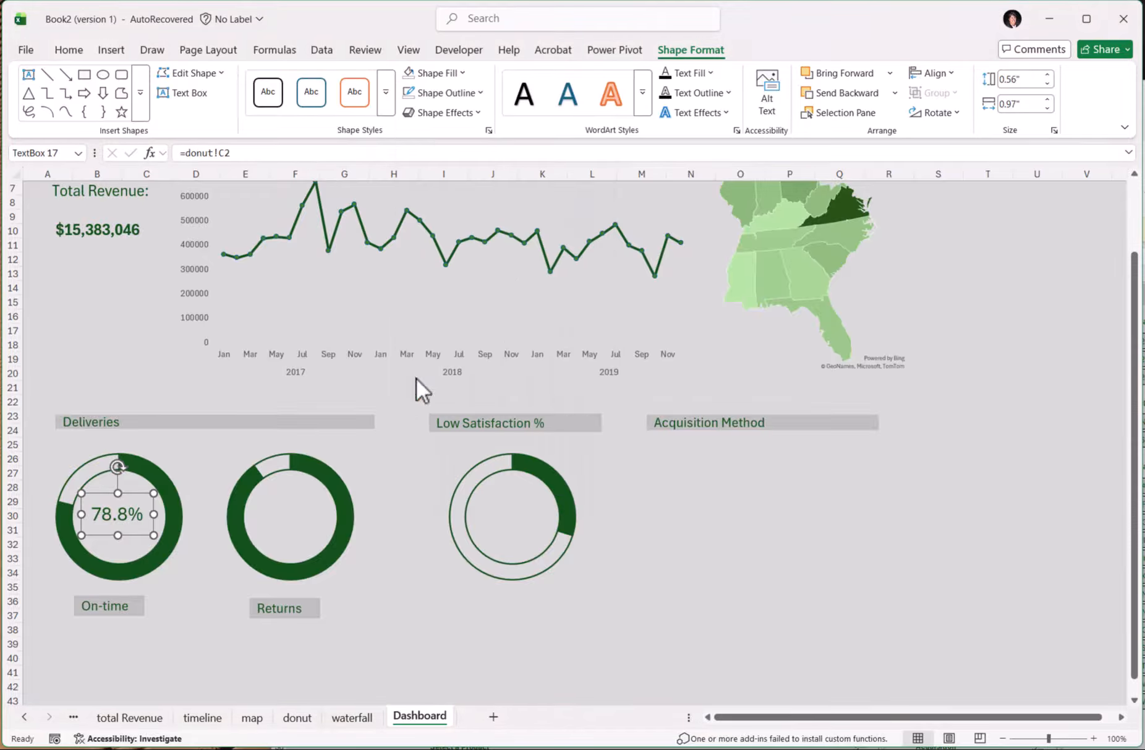
pyautogui.click(373, 661)
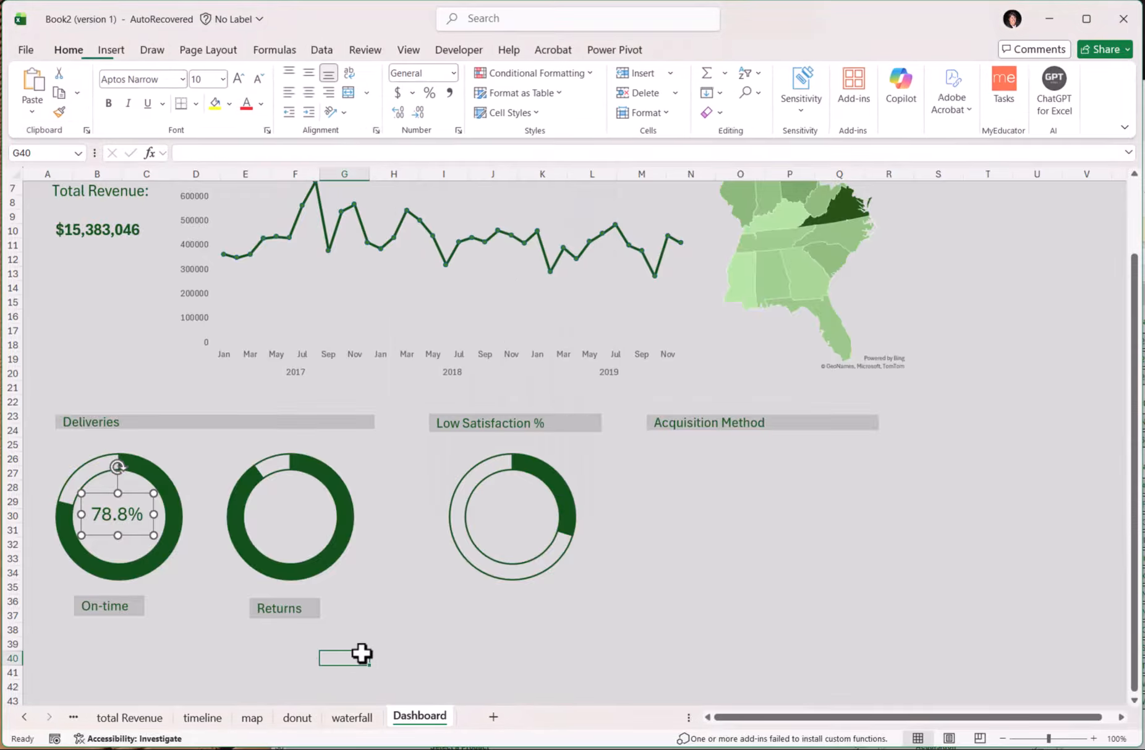
pyautogui.click(120, 511)
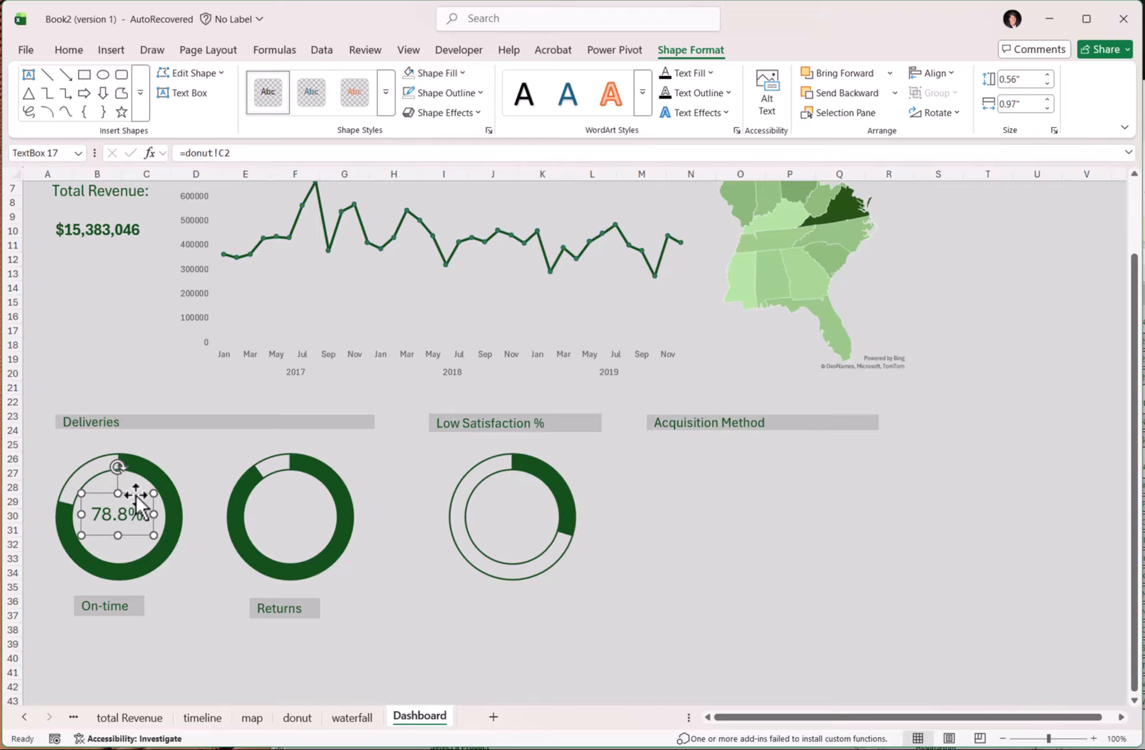
# Step: Duplicate the linked percentage box twice and place the copies inside the Returns and Low Satisfaction donuts
pyautogui.hotkey('ctrl', 'd')
pyautogui.moveTo(148, 546); pyautogui.dragTo(532, 491)
pyautogui.hotkey('ctrl', 'd')
# Step: Relink the percentage box in the Returns donut to the returned rate with =donut!G3
pyautogui.click(292, 521)
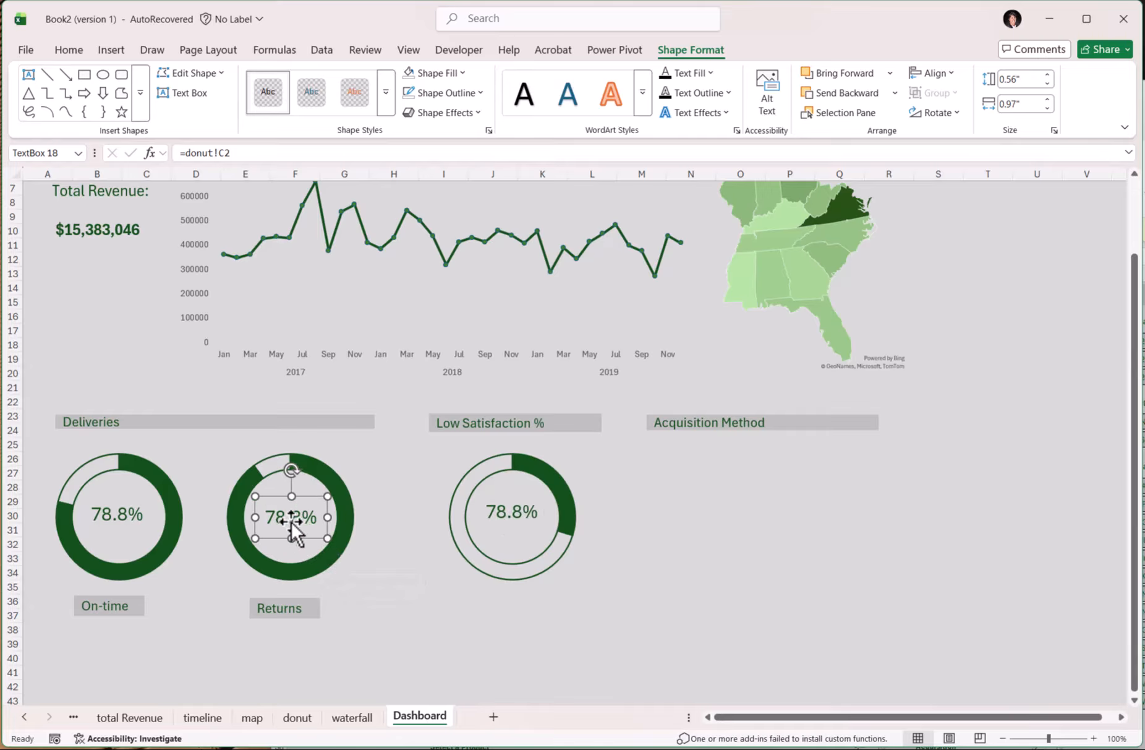
pyautogui.click(237, 153)
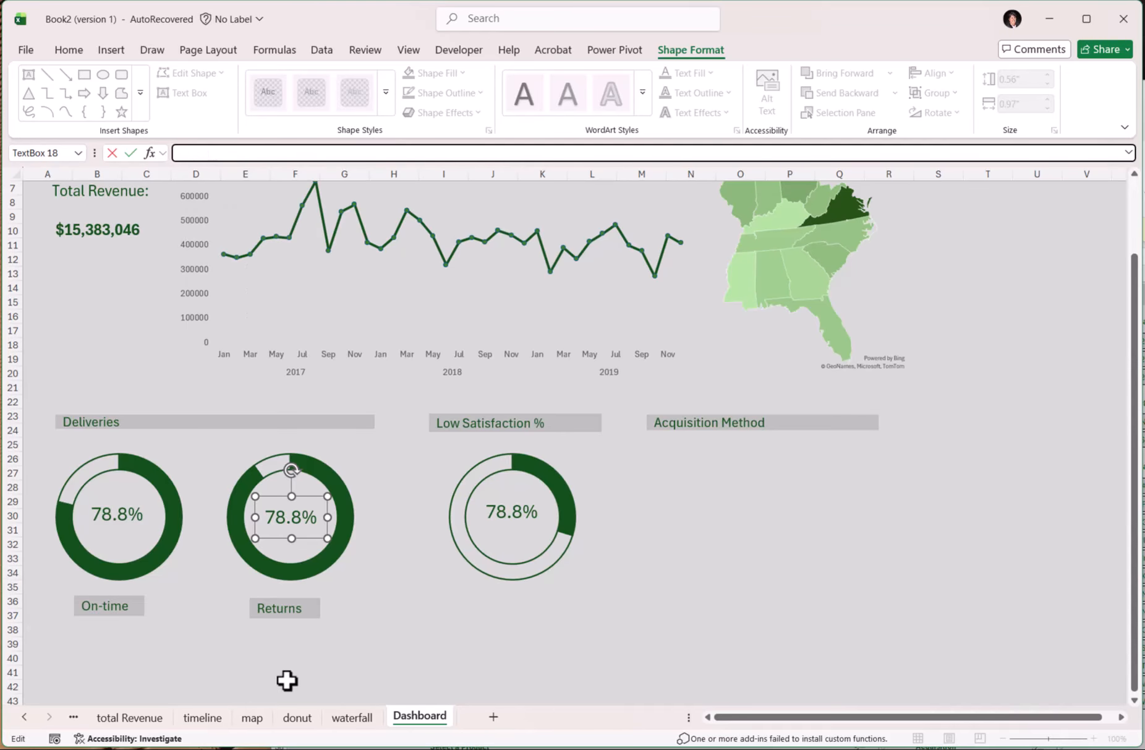
pyautogui.click(302, 721)
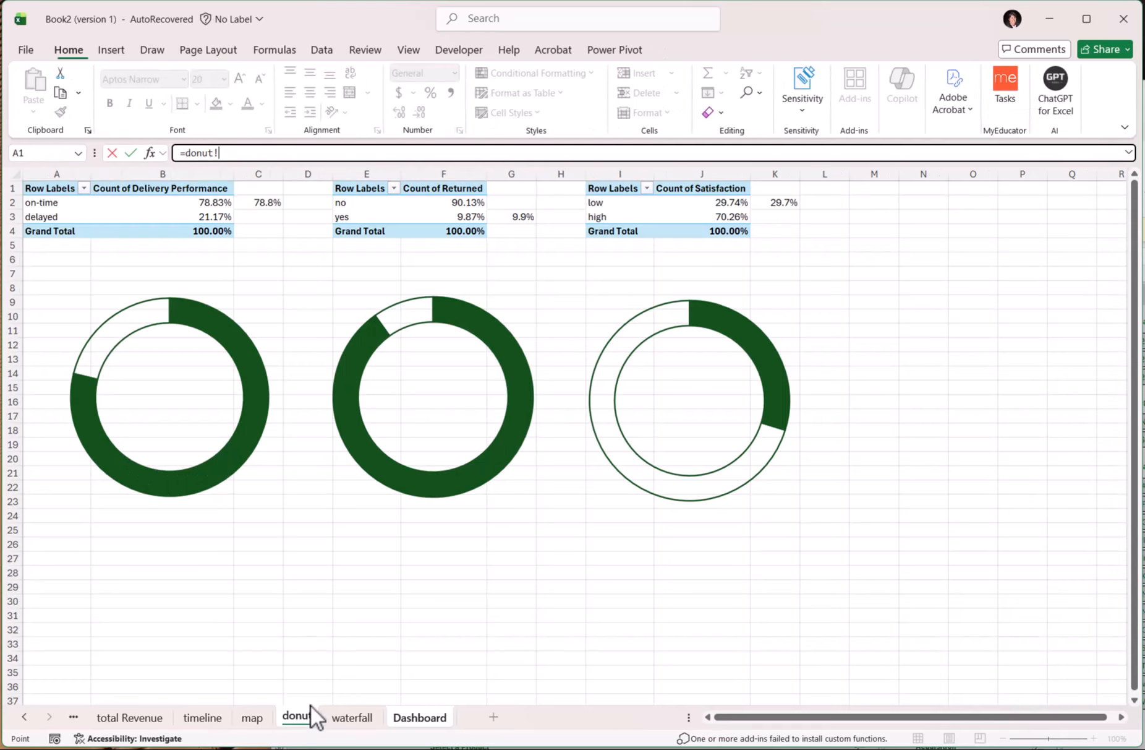
pyautogui.click(509, 218)
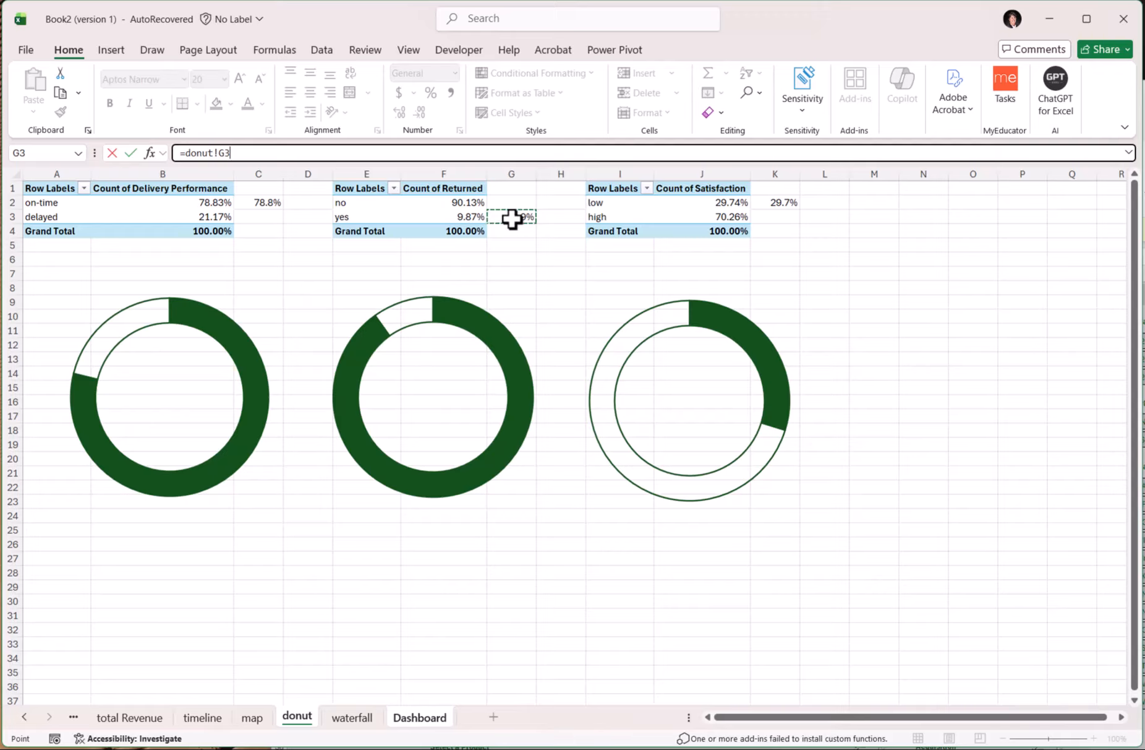
pyautogui.press('Return')
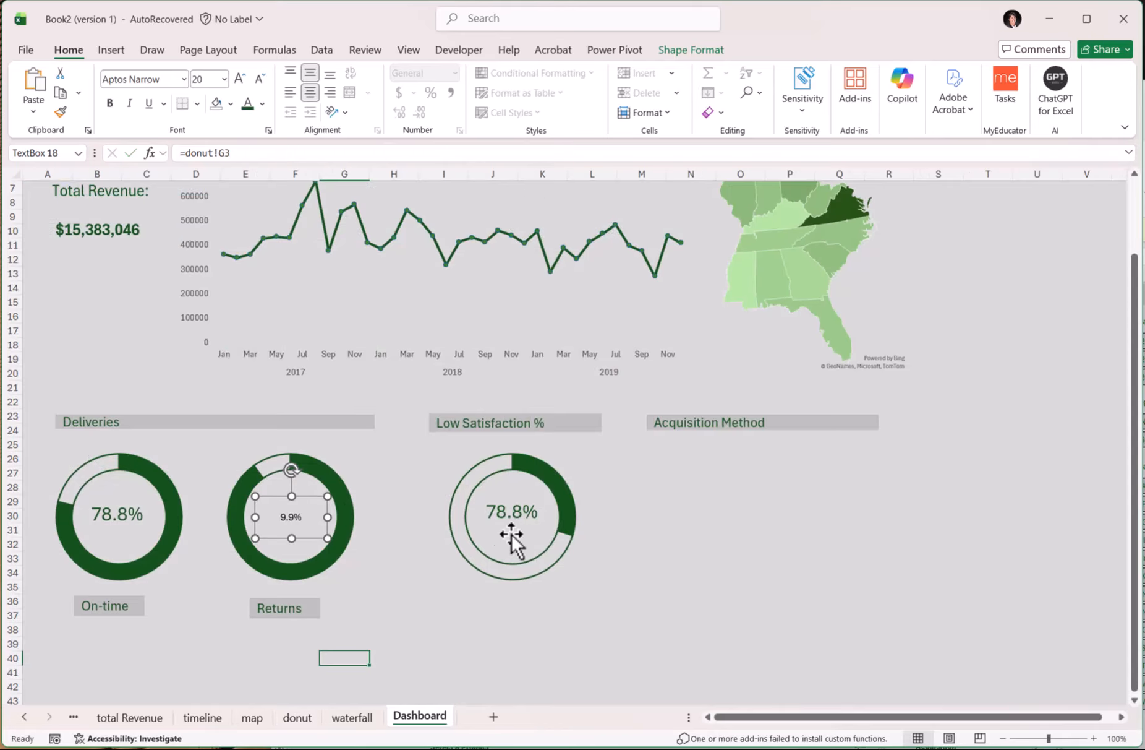
# Step: Relink the percentage box in the Low Satisfaction donut to the low satisfaction rate with =donut!K2
pyautogui.click(517, 512)
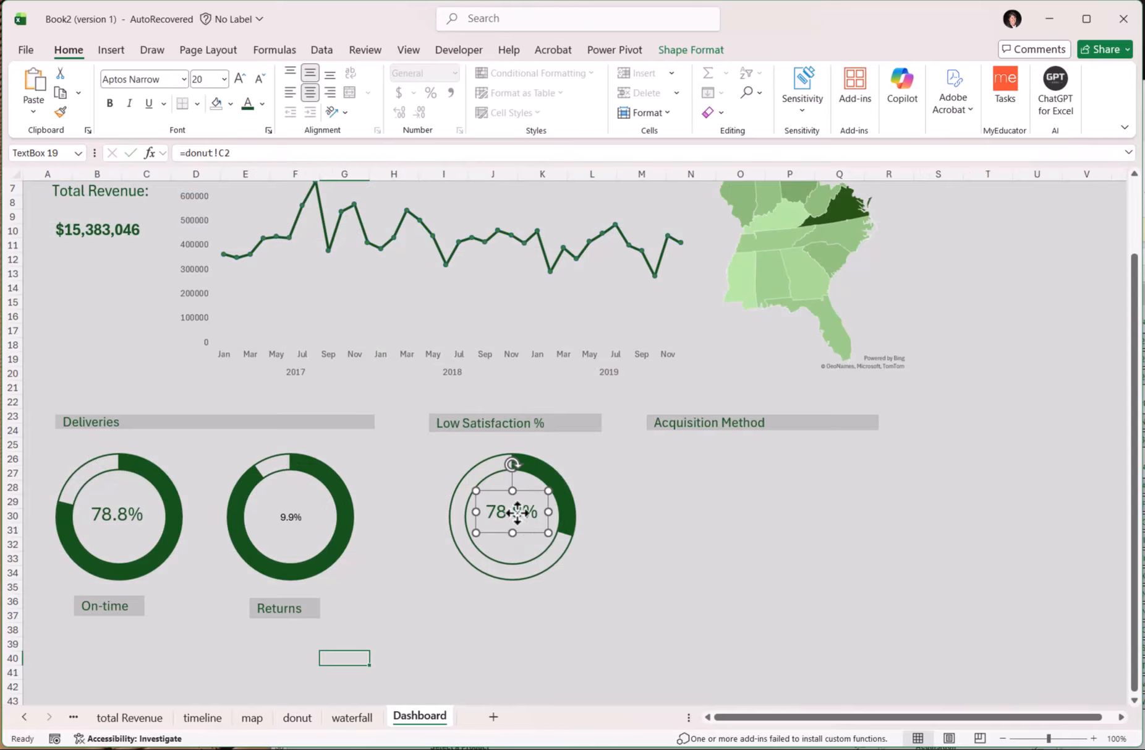
pyautogui.click(256, 153)
pyautogui.moveTo(256, 153); pyautogui.dragTo(160, 161)
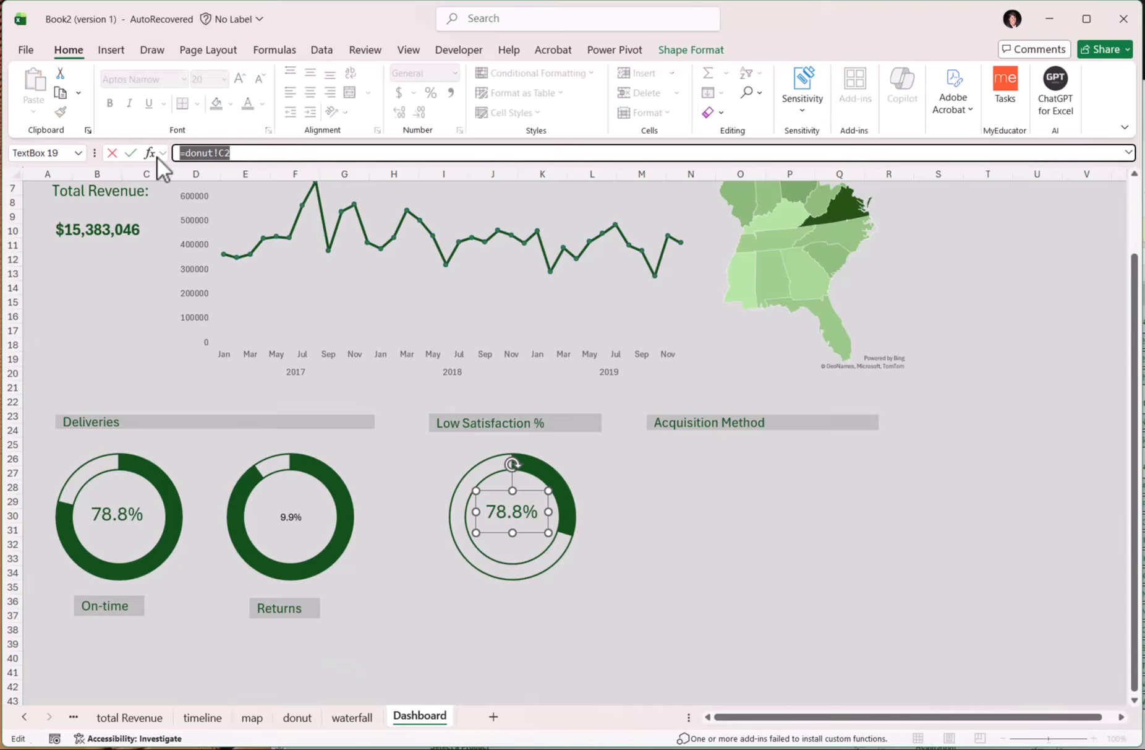
pyautogui.press('BackSpace')
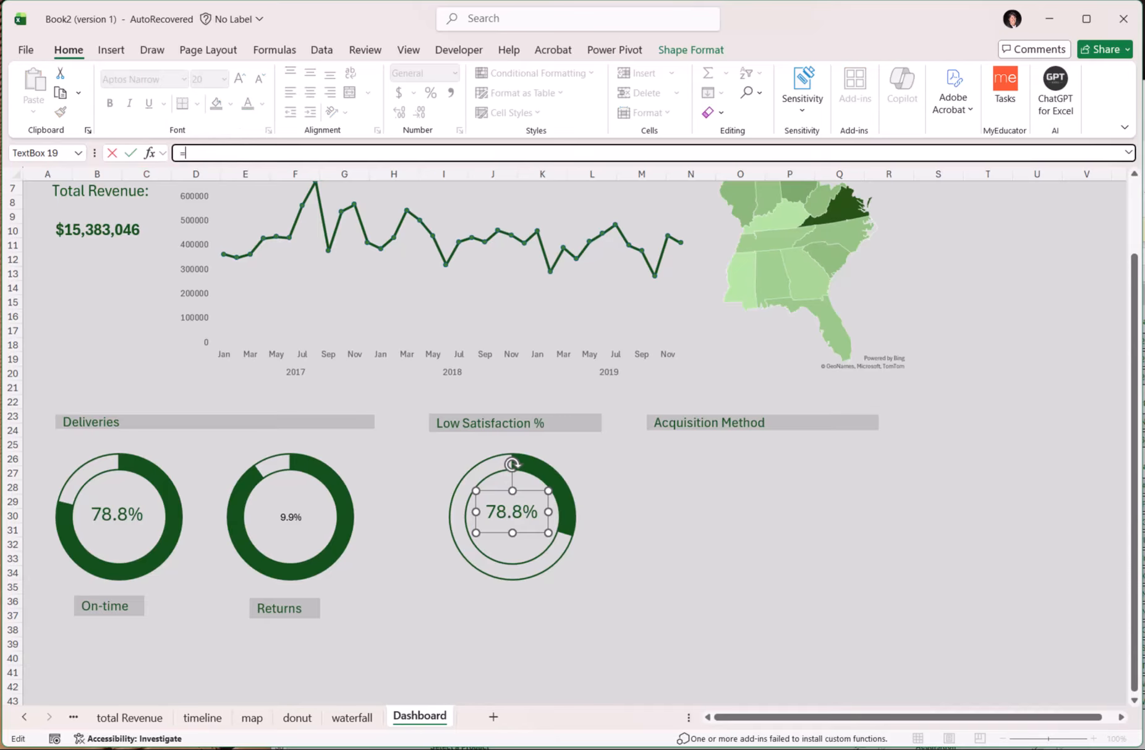
pyautogui.write('=')
pyautogui.click(296, 719)
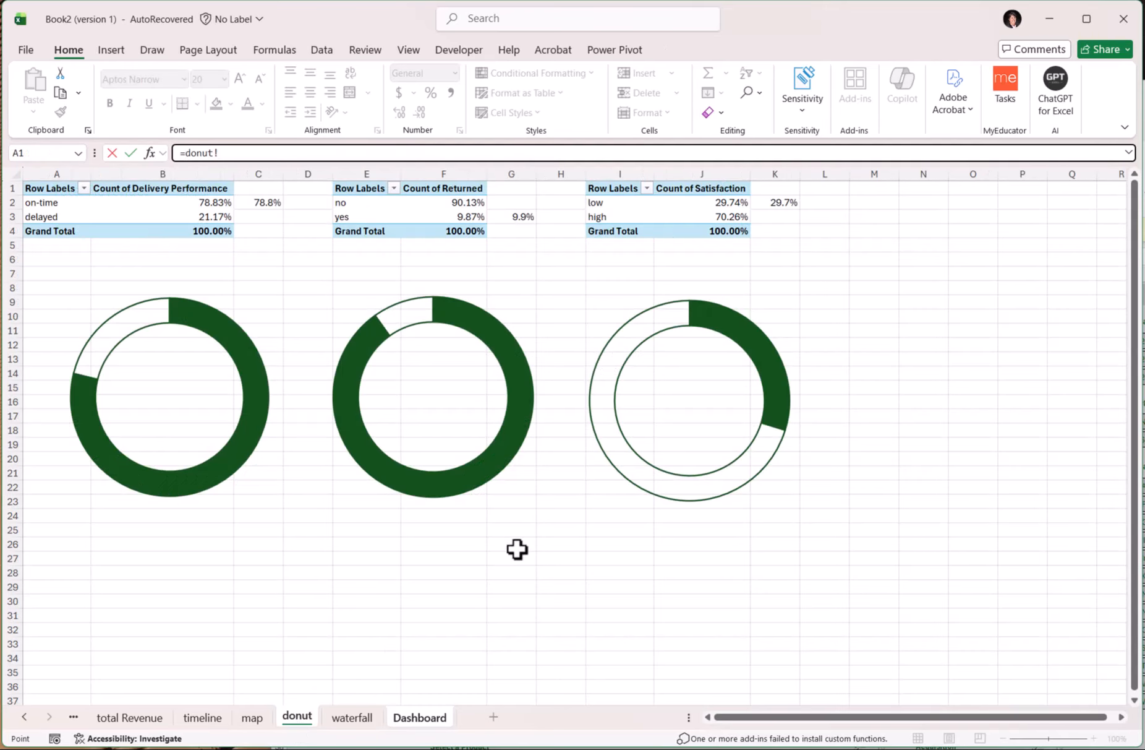
pyautogui.click(778, 201)
pyautogui.press('Return')
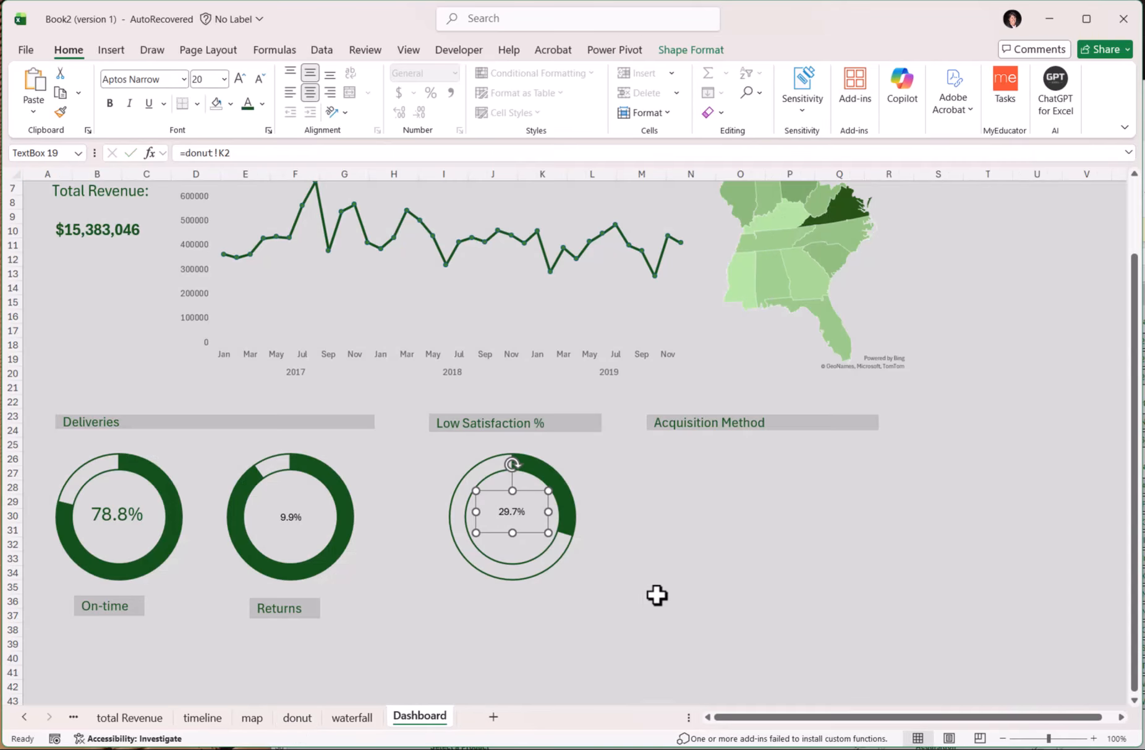
# Step: Copy the on-time percentage's formatting to the Returns and Low Satisfaction percentages with Format Painter
pyautogui.click(101, 520)
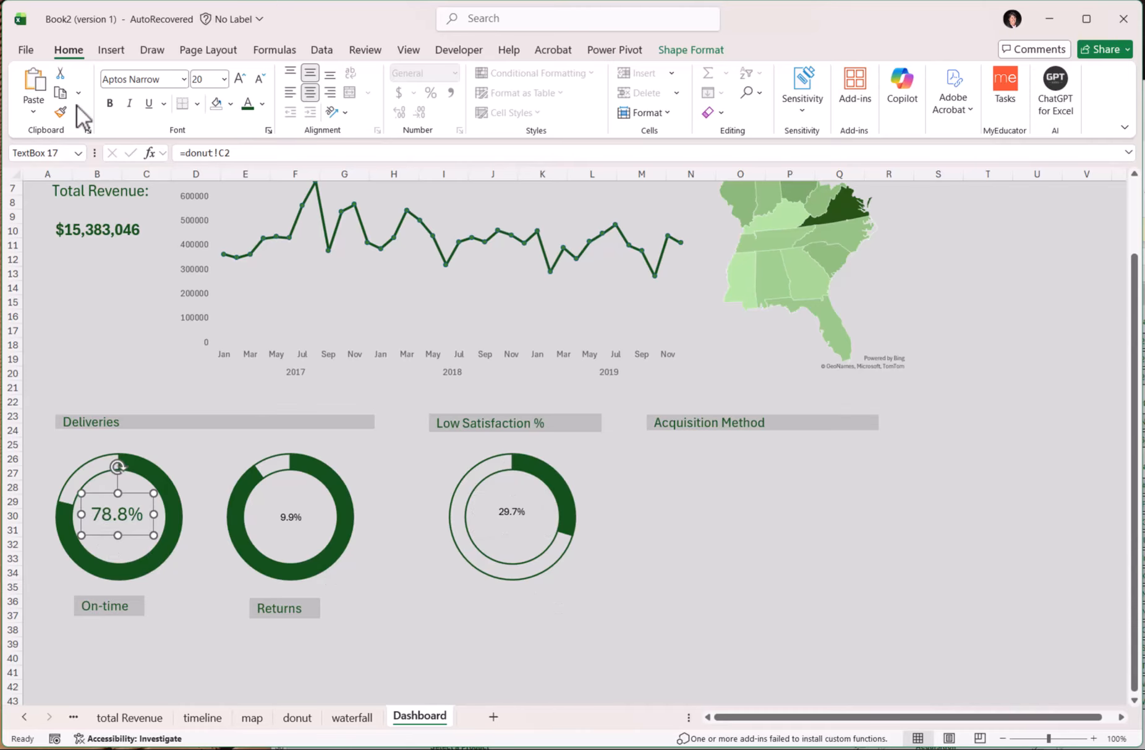
pyautogui.click(60, 112)
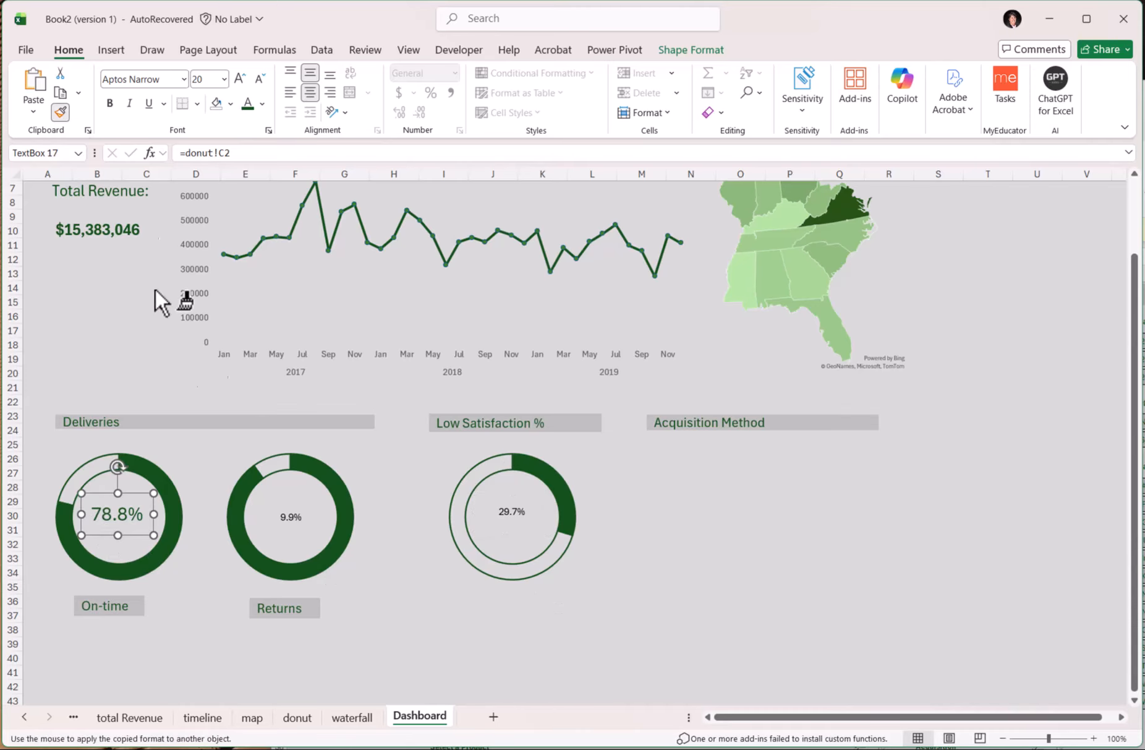
pyautogui.click(285, 512)
pyautogui.click(509, 511)
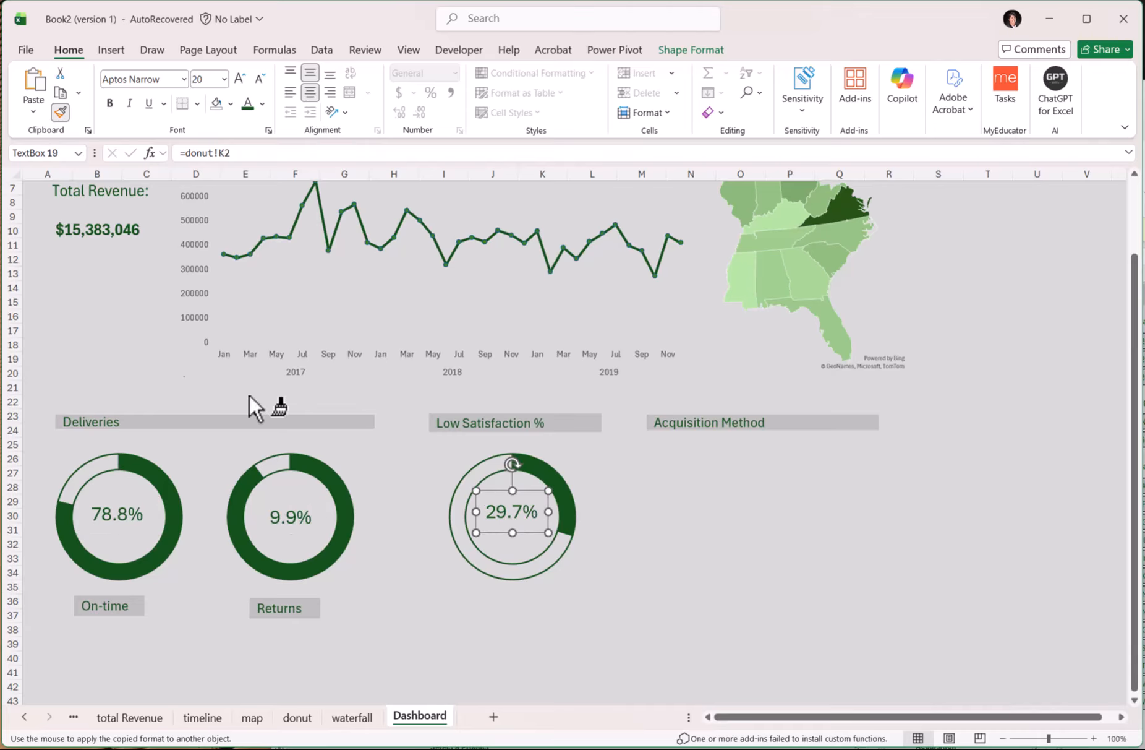
pyautogui.click(60, 112)
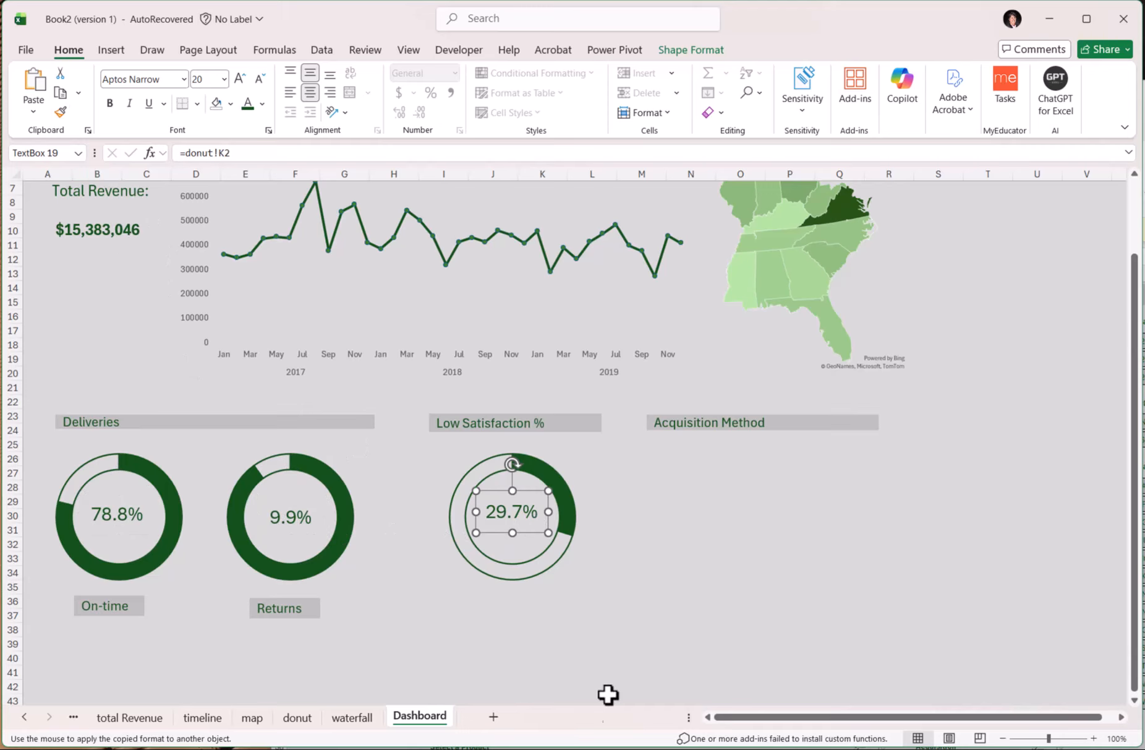
pyautogui.click(499, 613)
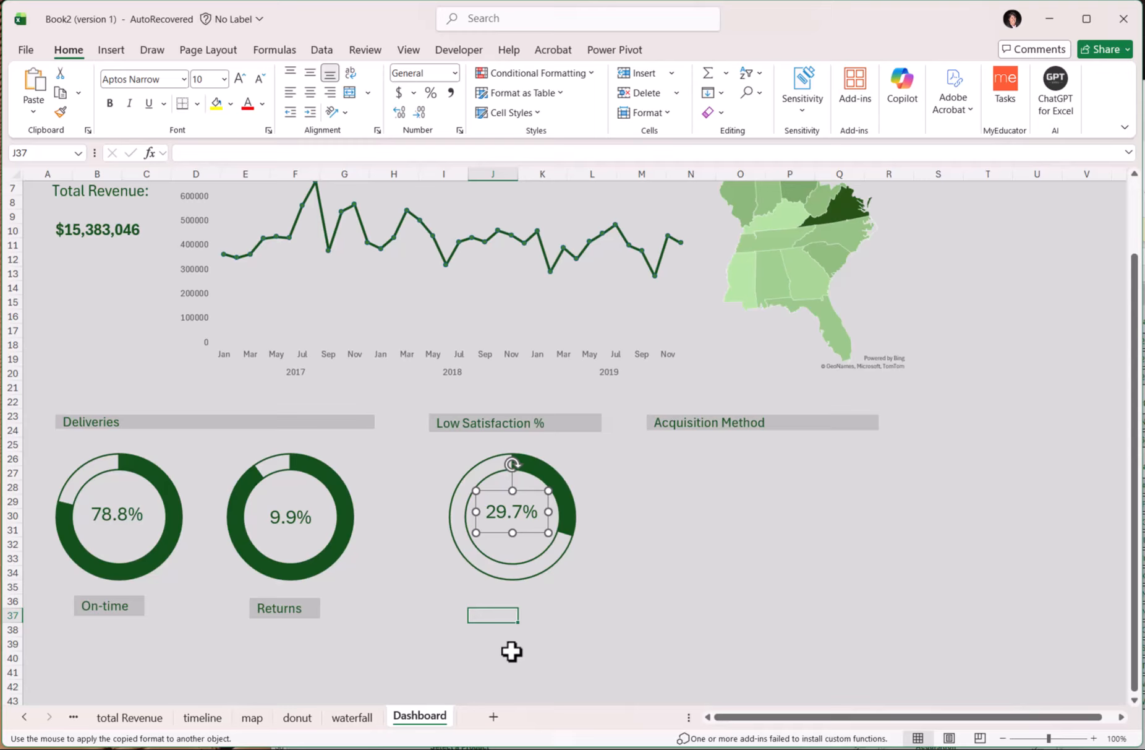
# Step: Align the three donut percentage boxes with each other using Align Middle
pyautogui.click(118, 515)
pyautogui.keyDown('shift'); pyautogui.click(280, 515); pyautogui.keyUp('shift')
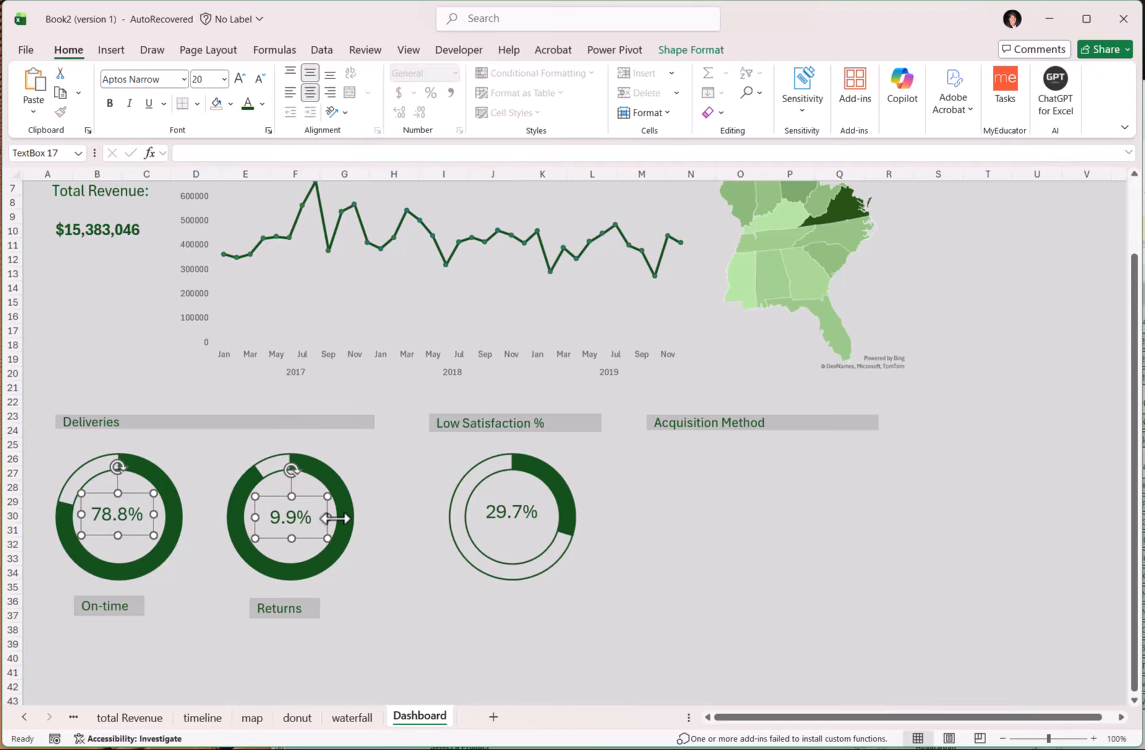
pyautogui.keyDown('shift'); pyautogui.click(523, 514); pyautogui.keyUp('shift')
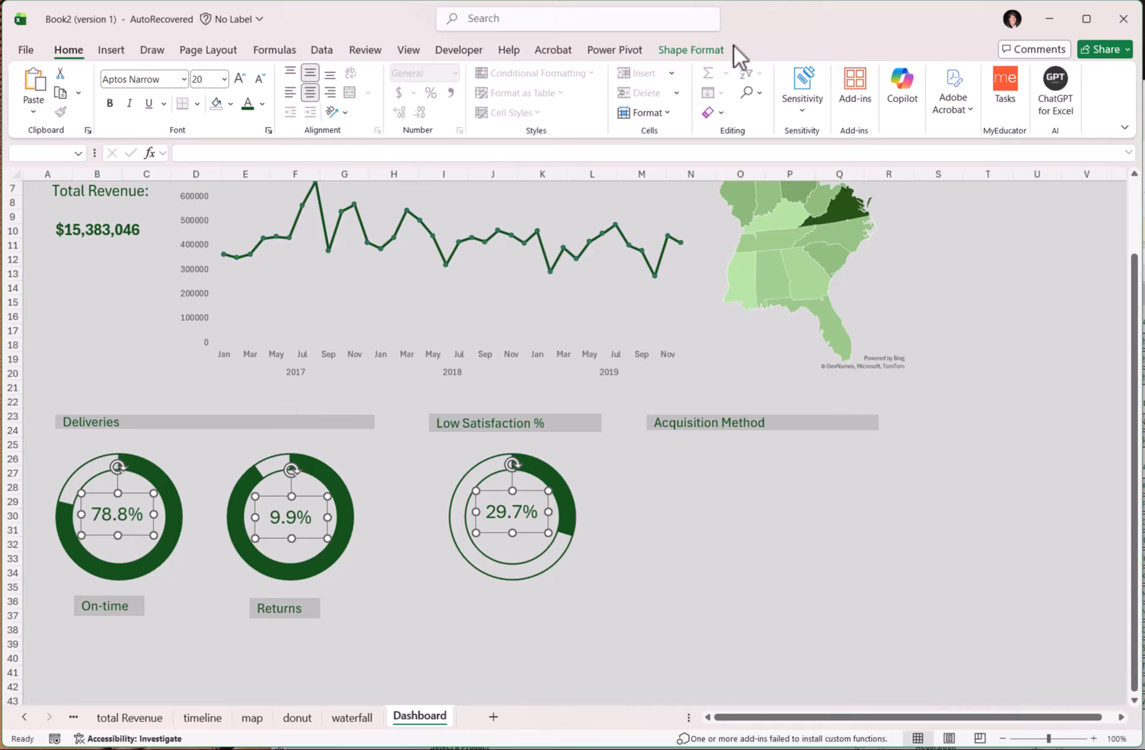
pyautogui.click(719, 52)
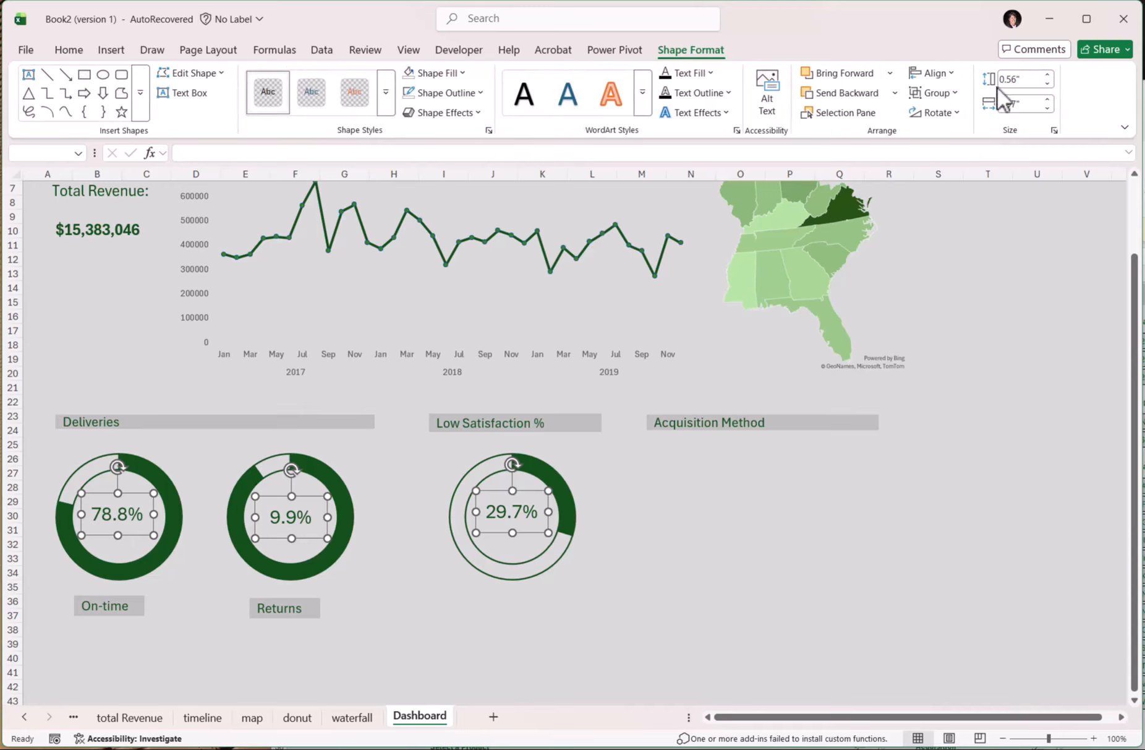
pyautogui.click(955, 74)
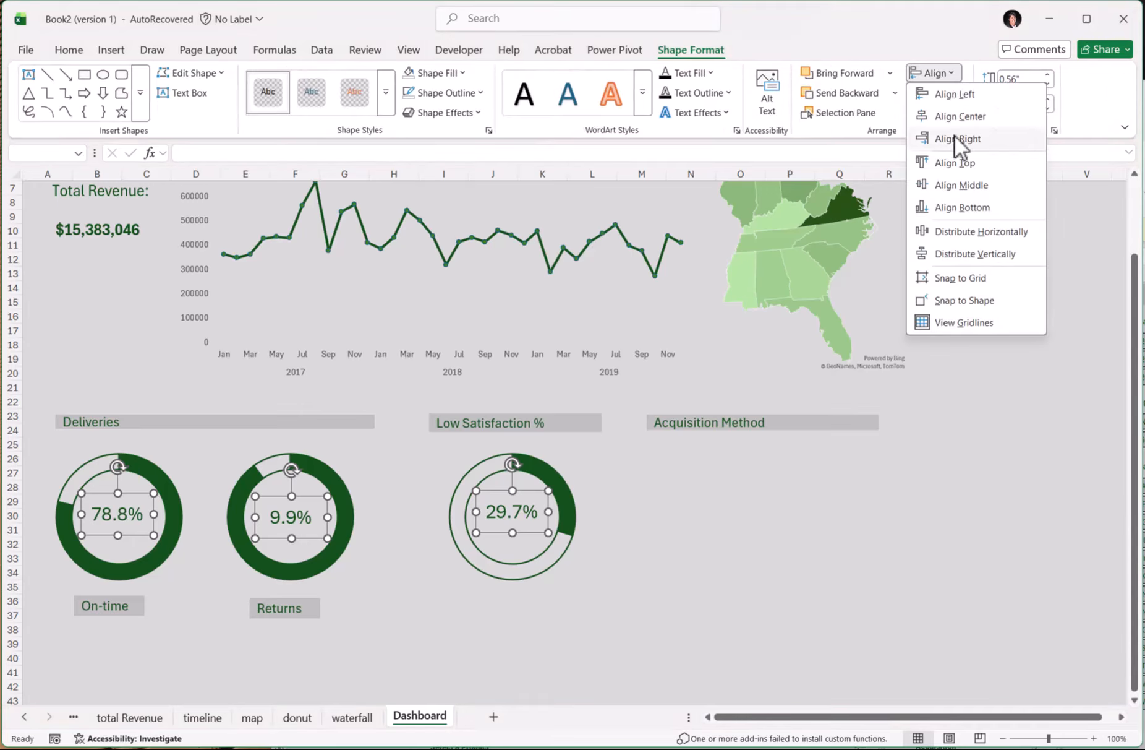
pyautogui.click(954, 184)
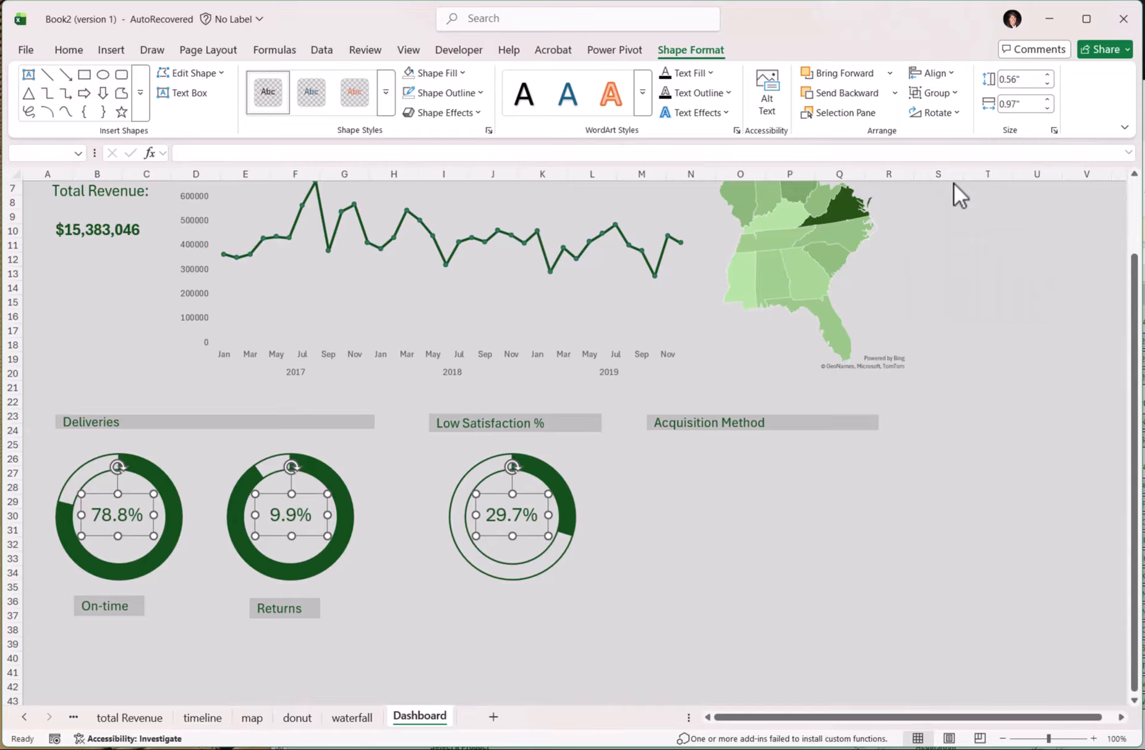
pyautogui.click(696, 559)
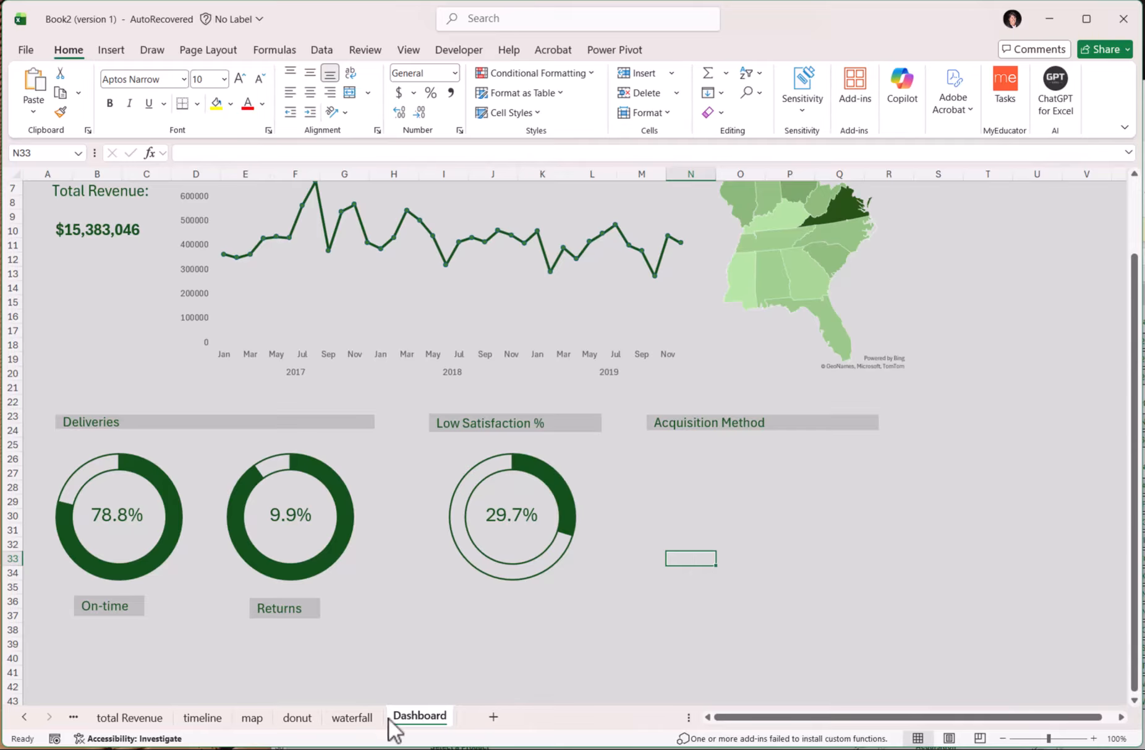
# Step: Copy the waterfall chart from the waterfall sheet to the Dashboard and place it below the Acquisition Method heading
pyautogui.click(361, 717)
pyautogui.click(484, 385)
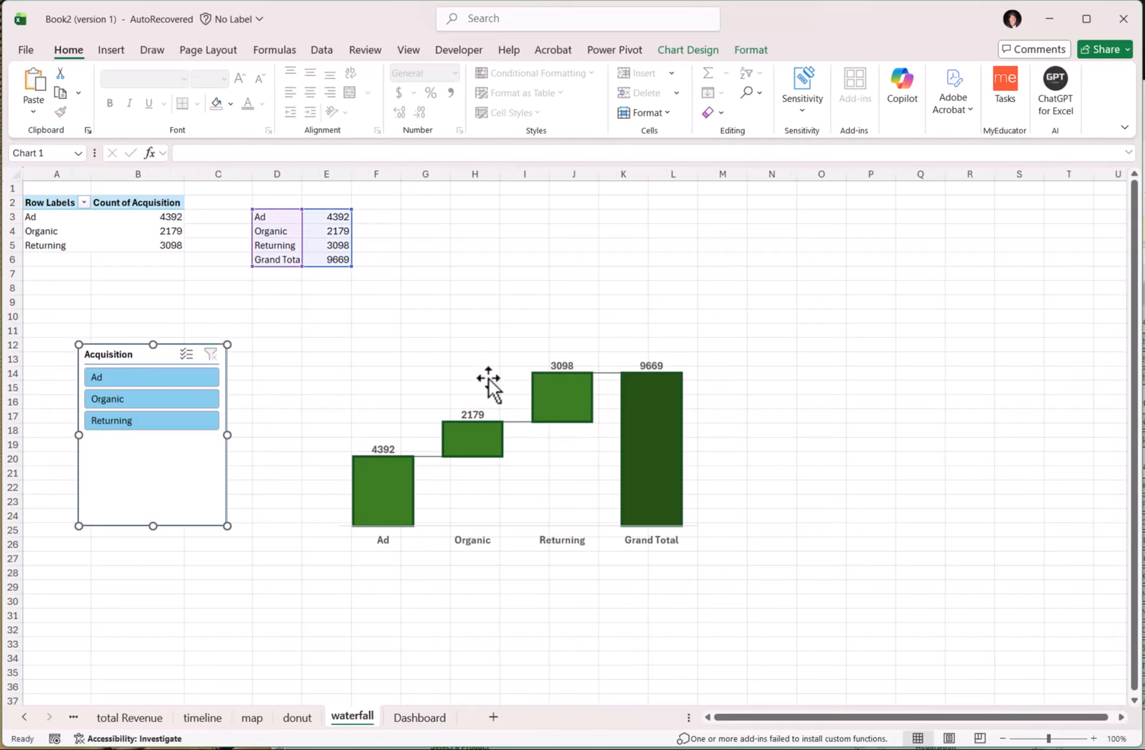
pyautogui.click(586, 337)
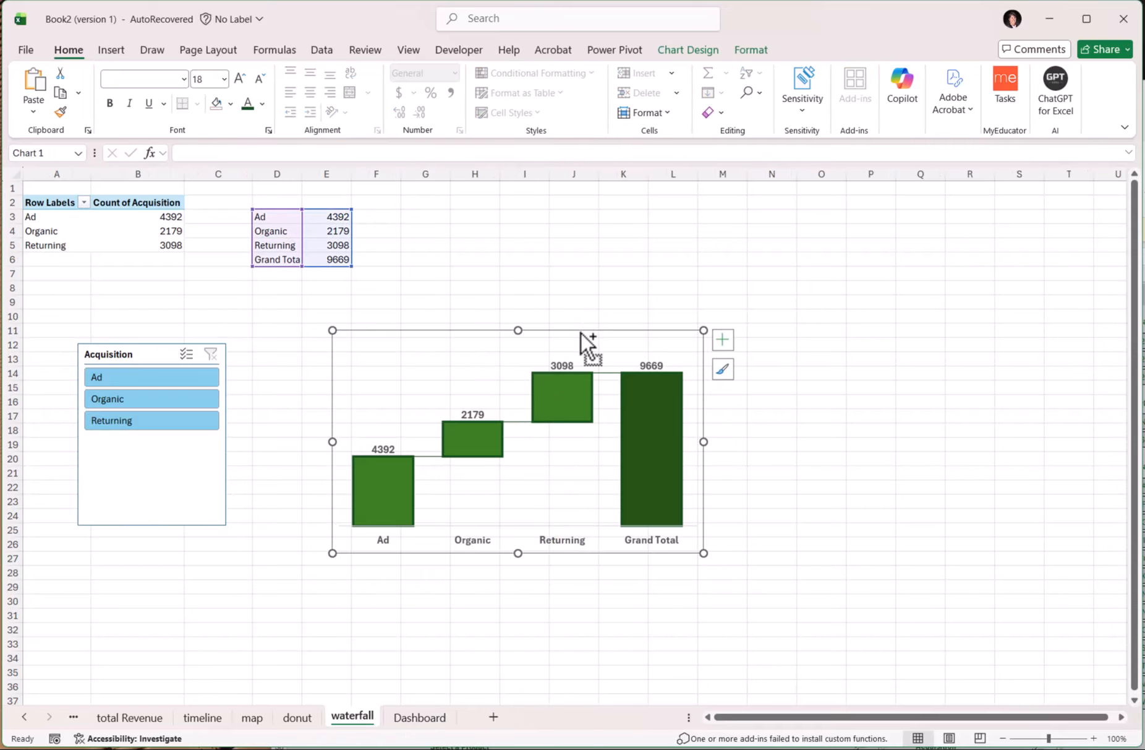
pyautogui.click(419, 718)
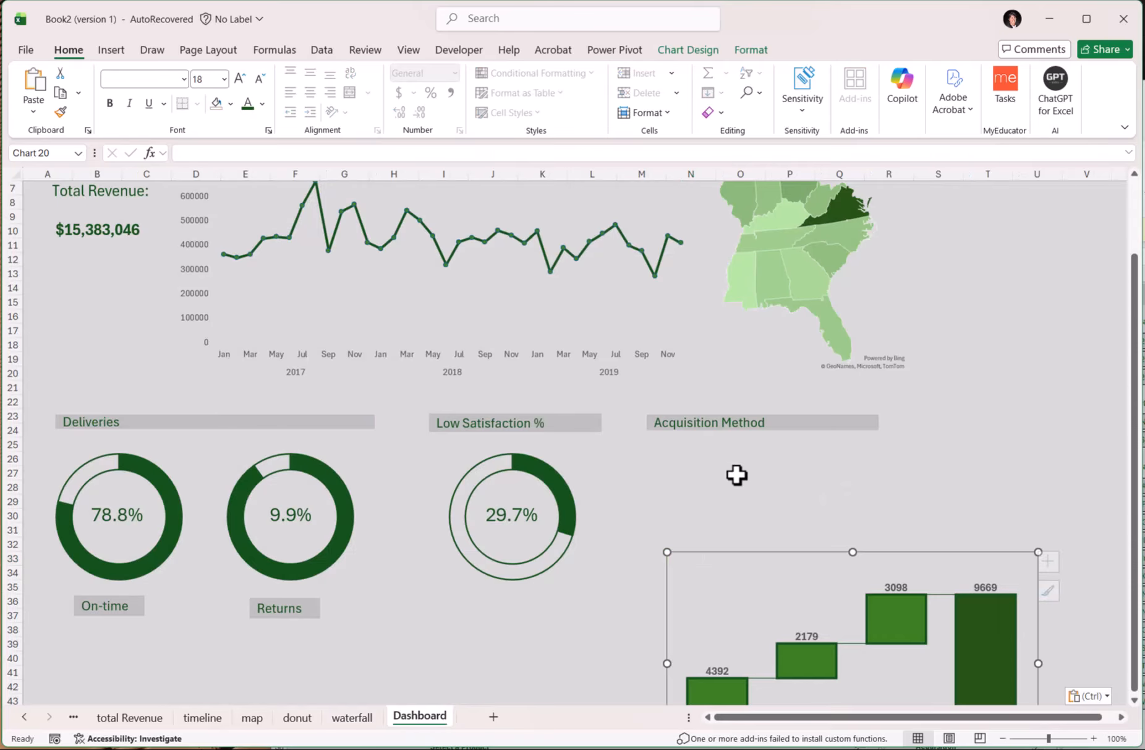
pyautogui.hotkey('ctrl', 'v')
pyautogui.moveTo(755, 549); pyautogui.dragTo(726, 445)
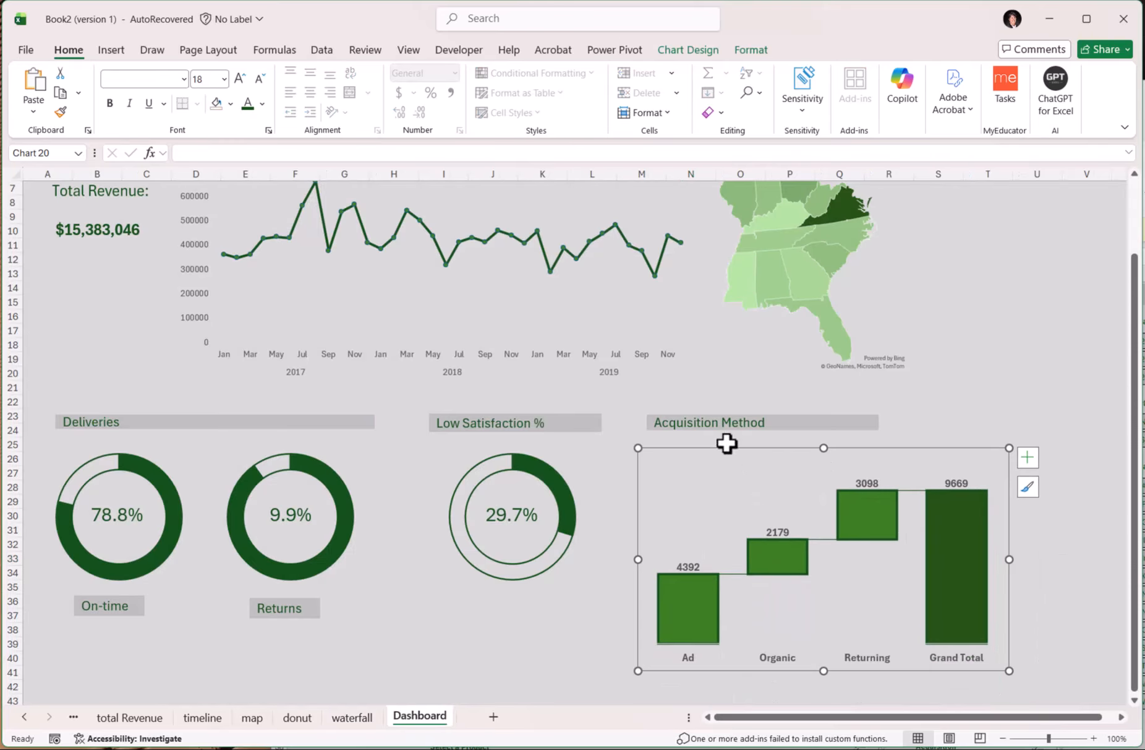
# Step: Fit the waterfall chart beneath the Acquisition Method heading by narrowing it to the heading's right end and reducing its height
pyautogui.moveTo(1010, 447); pyautogui.dragTo(880, 453)
pyautogui.moveTo(779, 452); pyautogui.dragTo(780, 442)
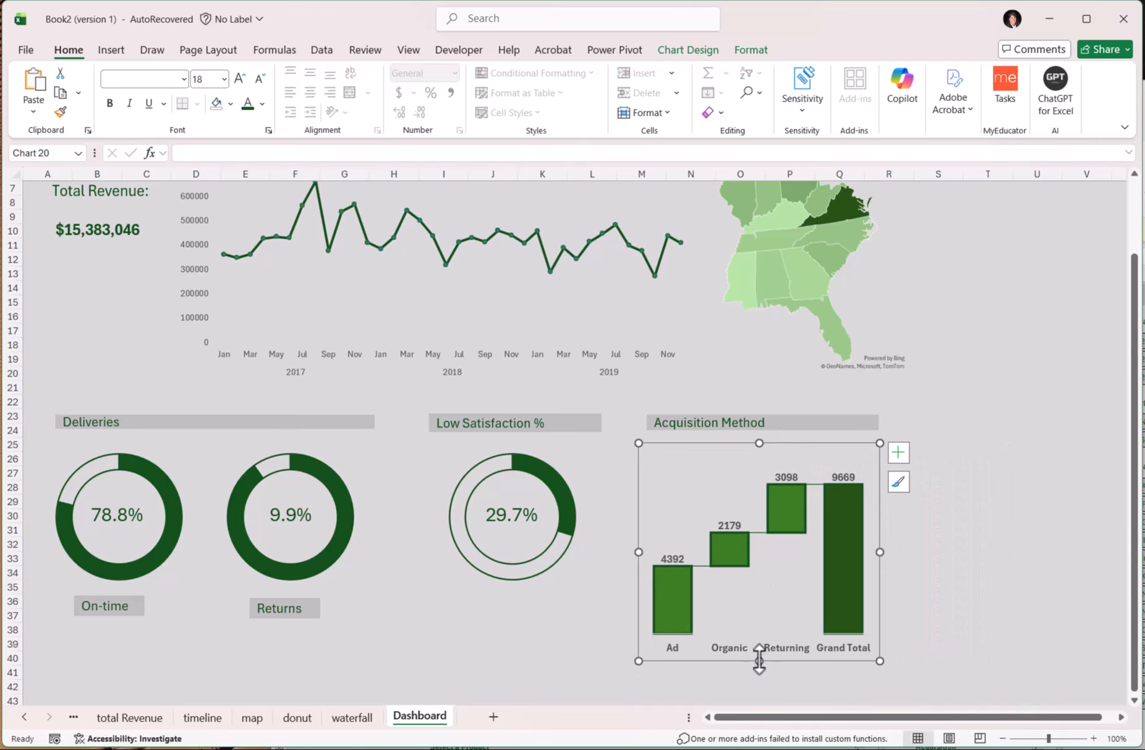
pyautogui.moveTo(759, 661); pyautogui.dragTo(762, 620)
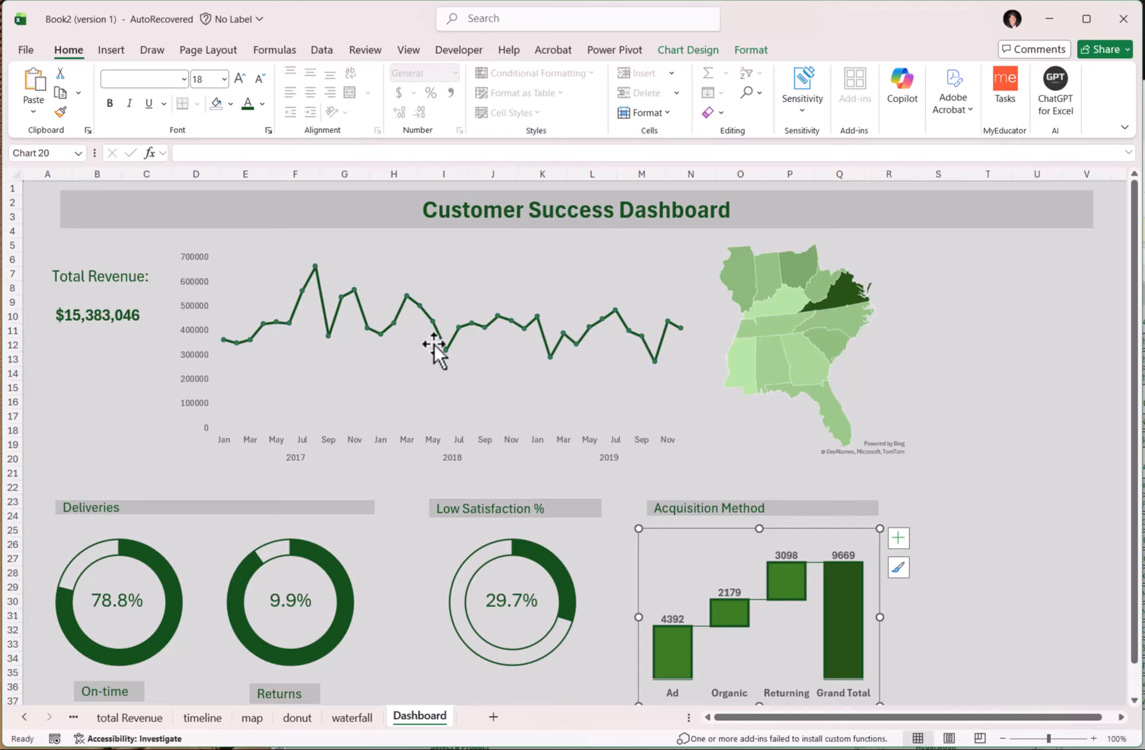
# Step: Insert slicers for Acquisition, State, Region, Product and Years (Date) from the revenue line chart
pyautogui.click(481, 284)
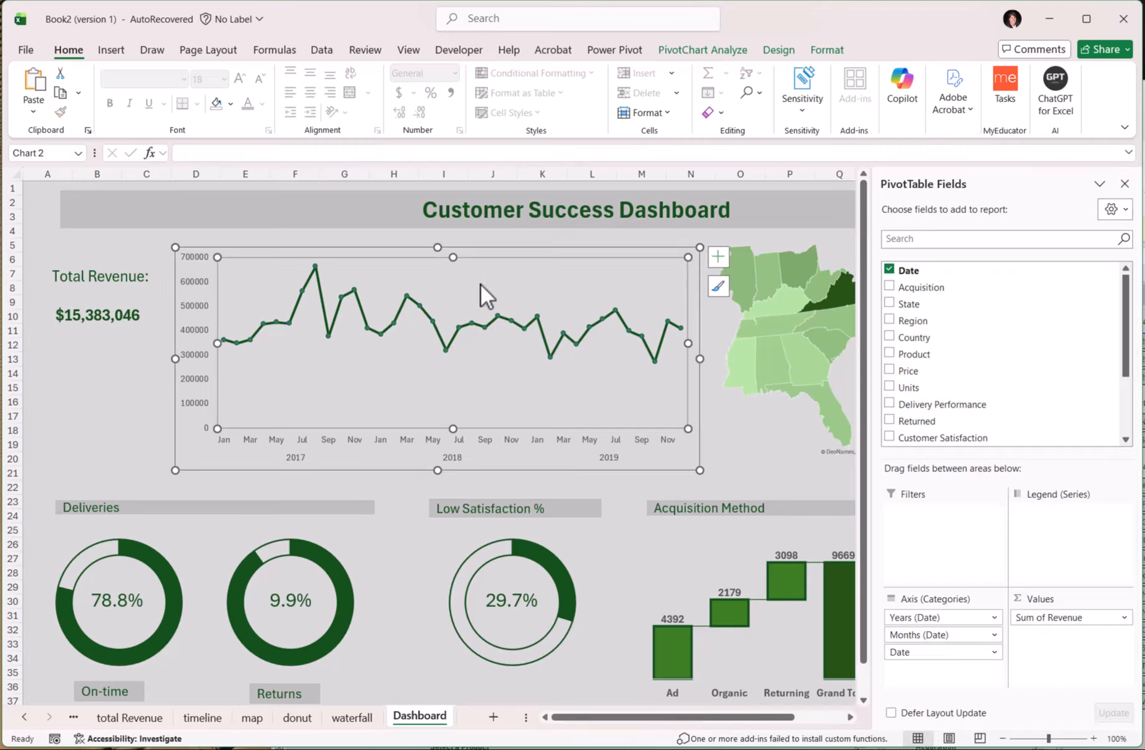
pyautogui.click(486, 250)
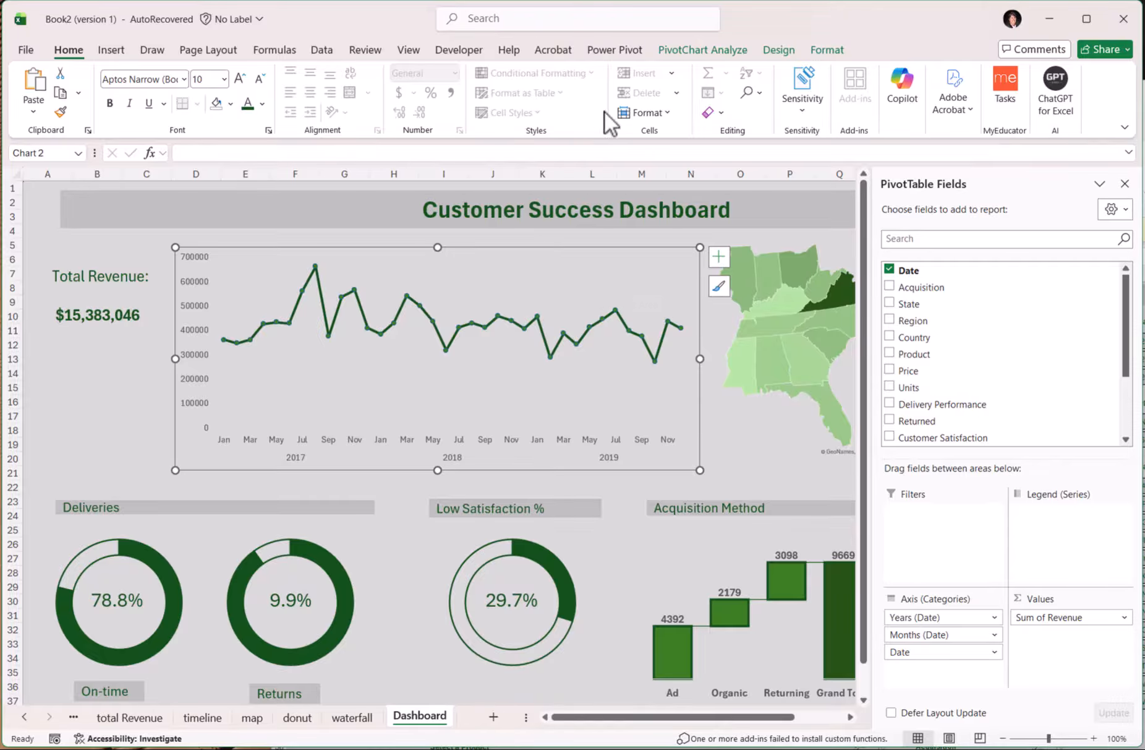
pyautogui.click(711, 52)
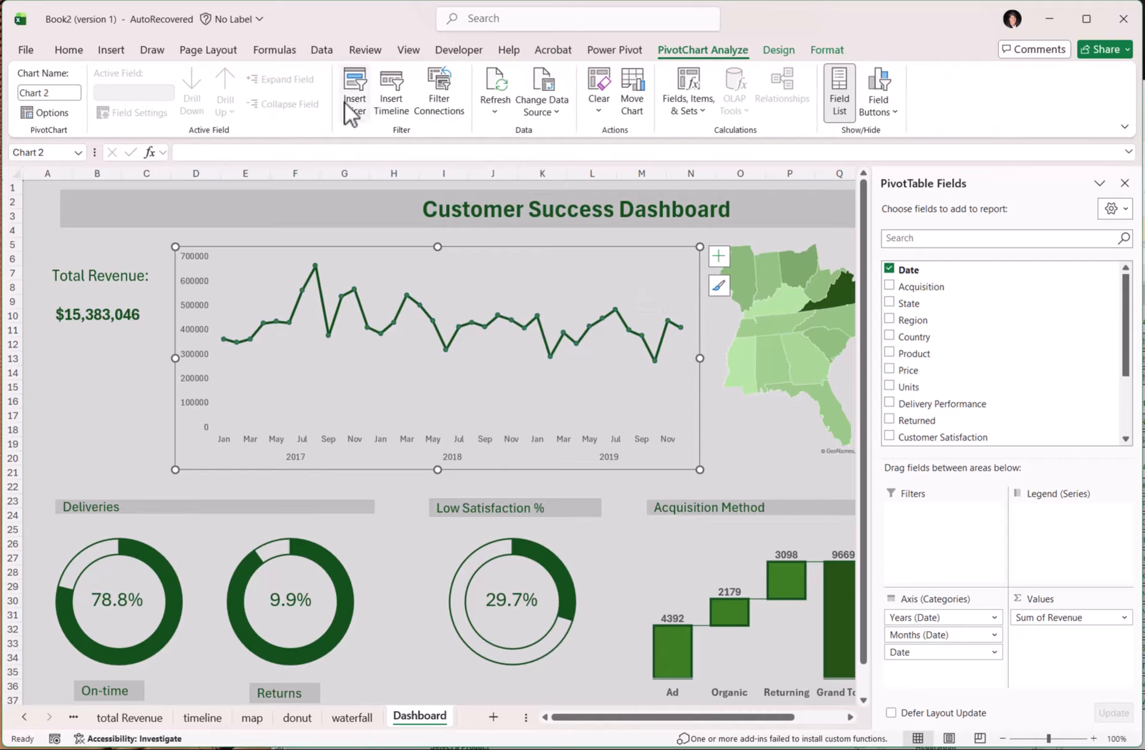
pyautogui.click(344, 102)
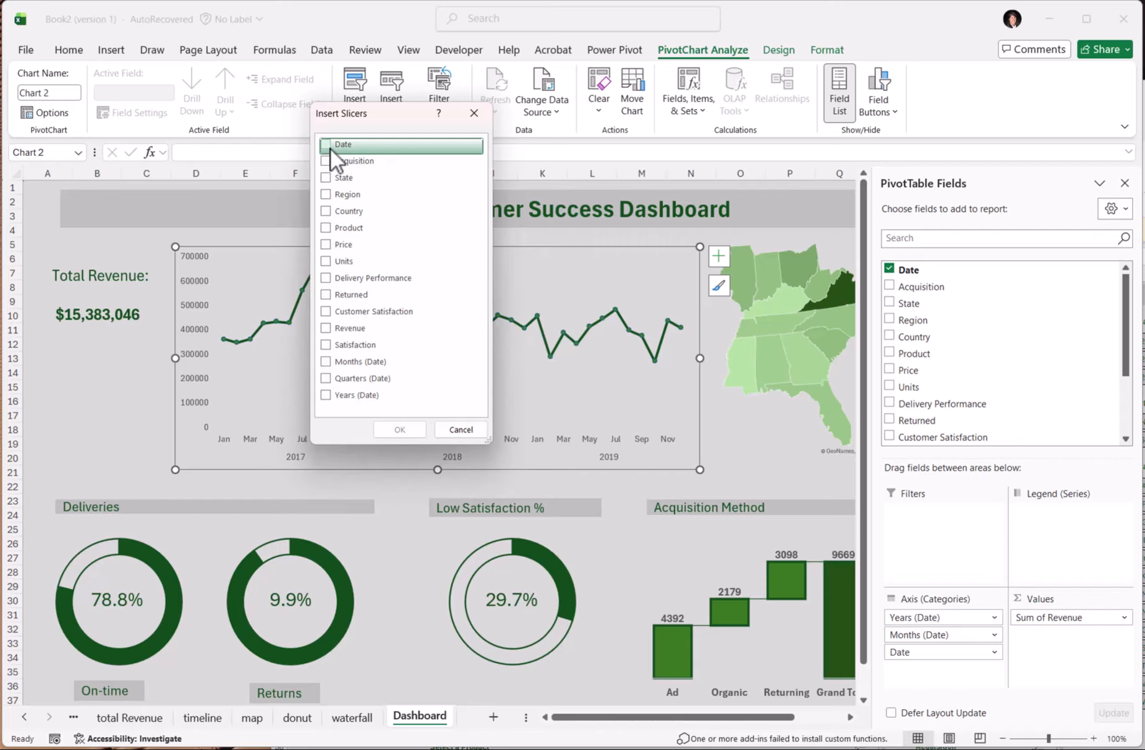
pyautogui.click(326, 394)
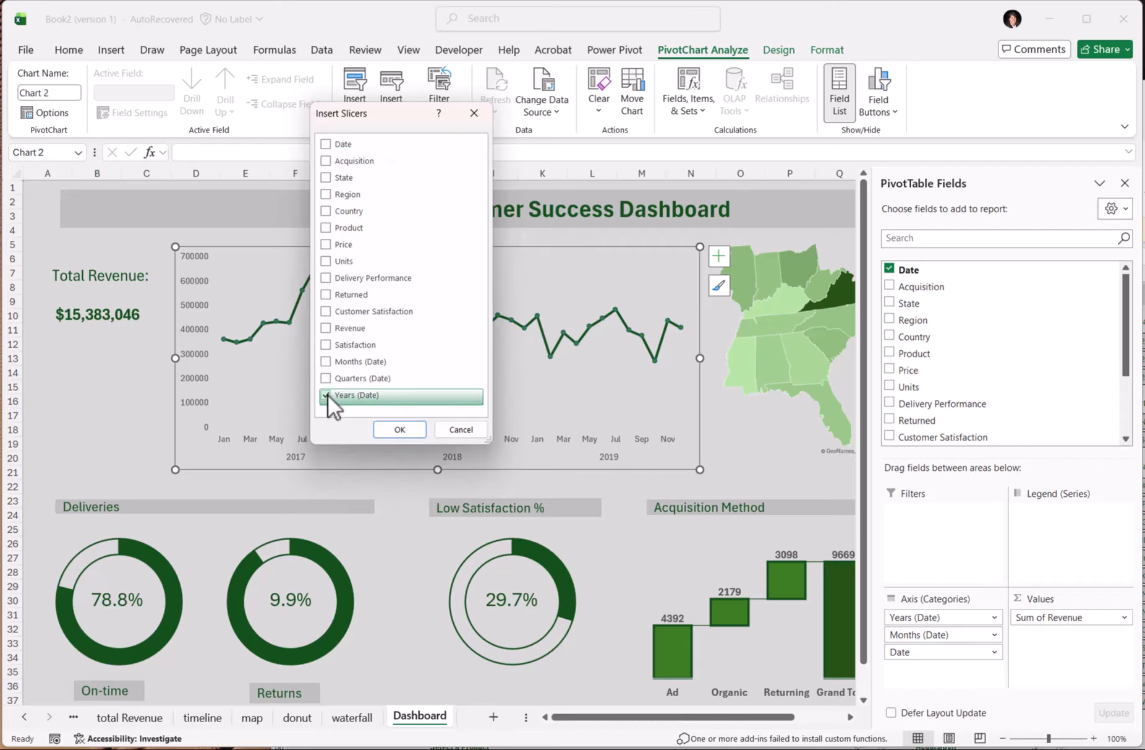
pyautogui.click(327, 162)
pyautogui.click(328, 179)
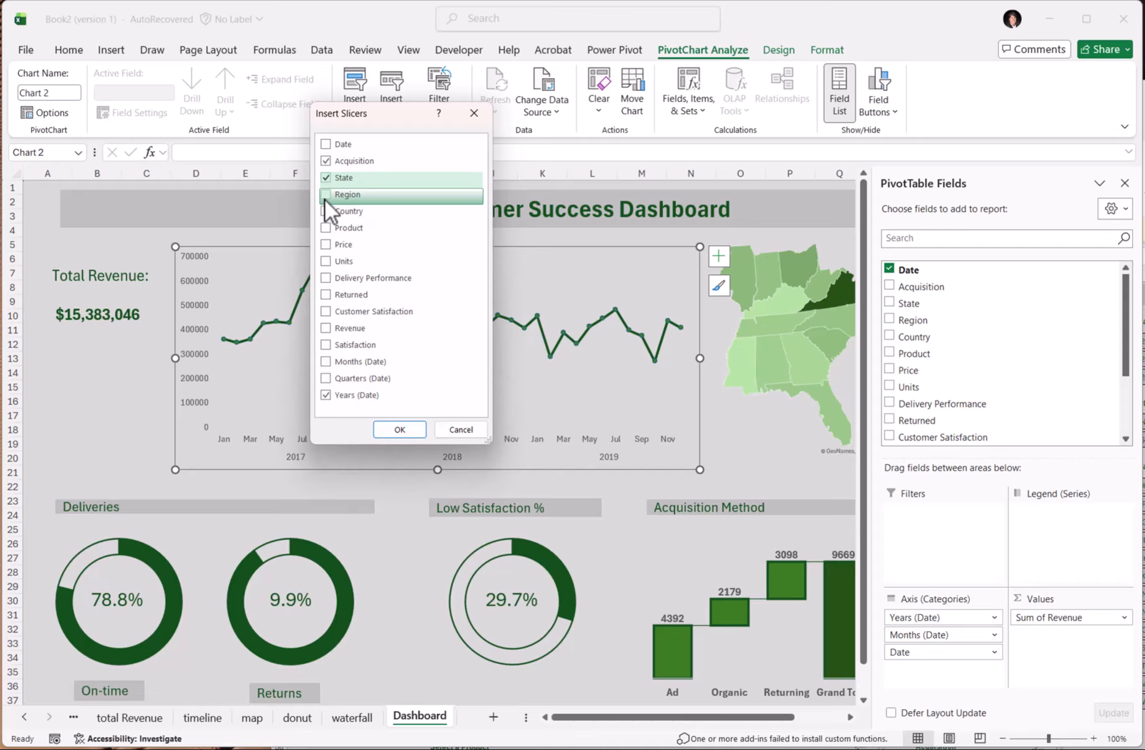
pyautogui.click(325, 195)
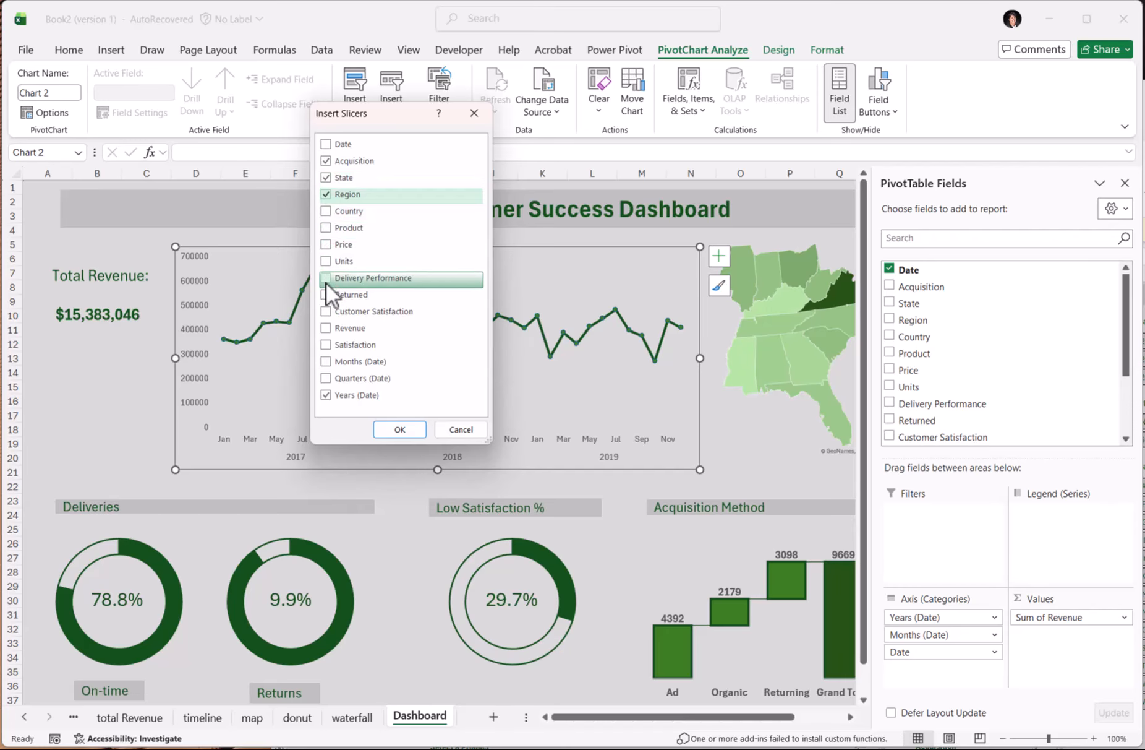
pyautogui.click(326, 228)
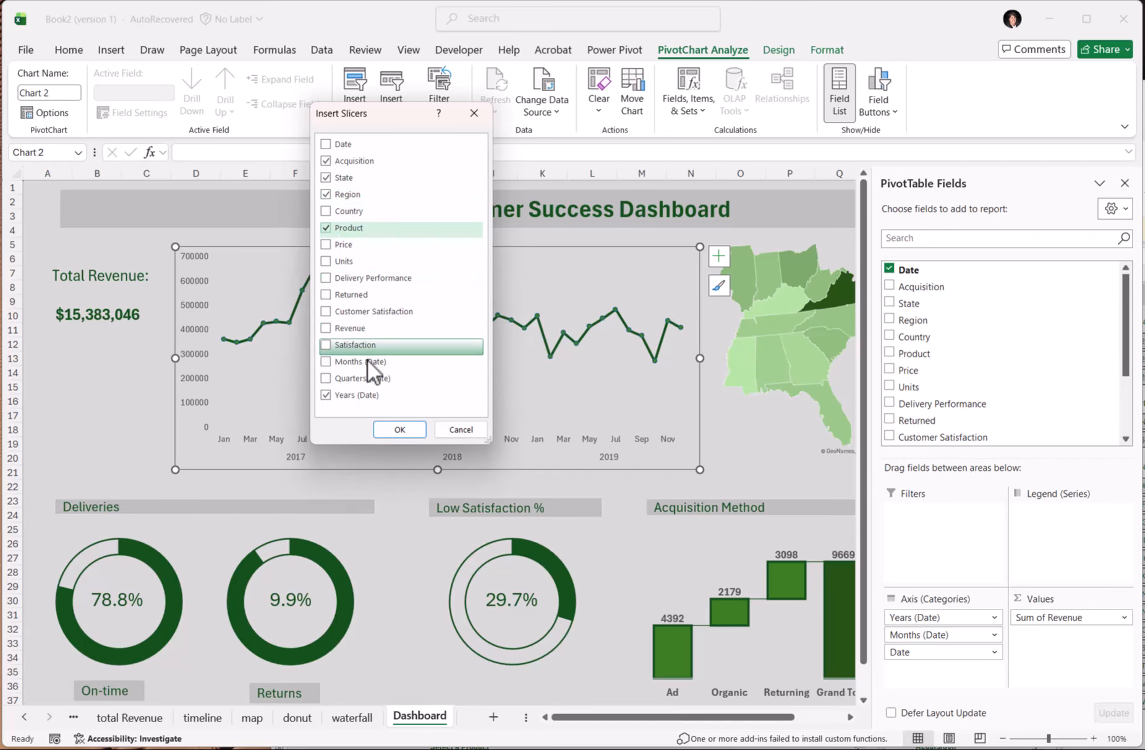
pyautogui.click(396, 428)
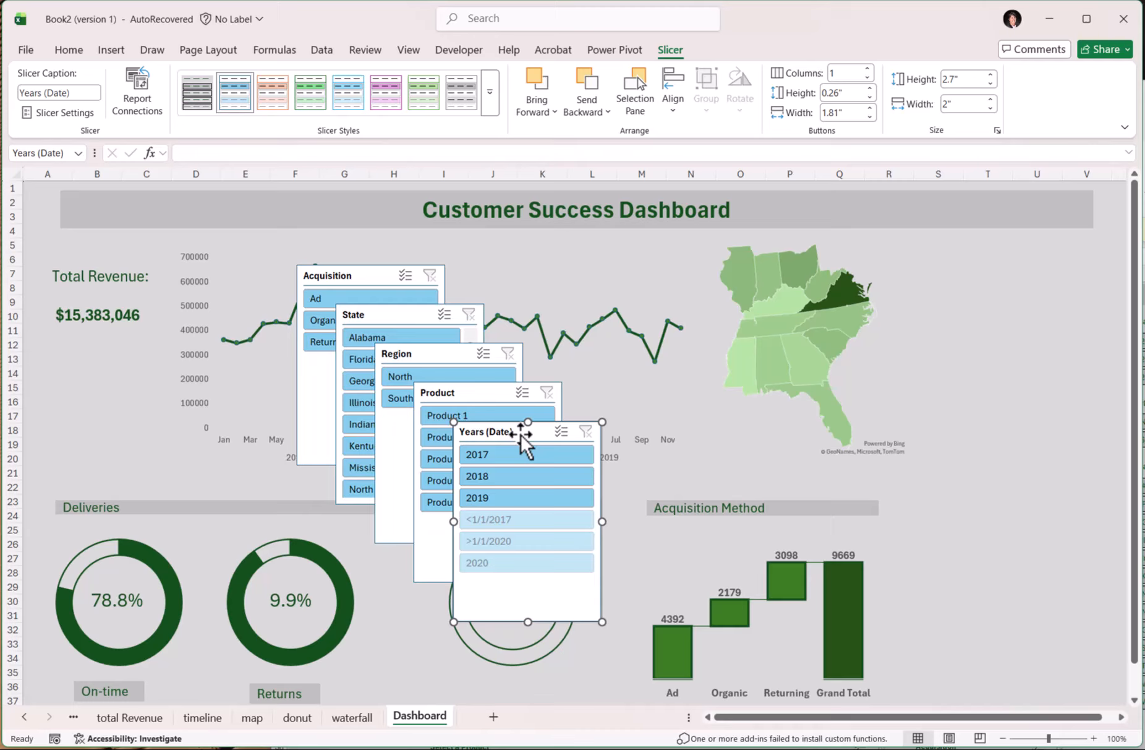
# Step: Move the Years (Date) slicer to the empty area right of the map chart, just under the title banner
pyautogui.moveTo(520, 433); pyautogui.dragTo(1006, 246)
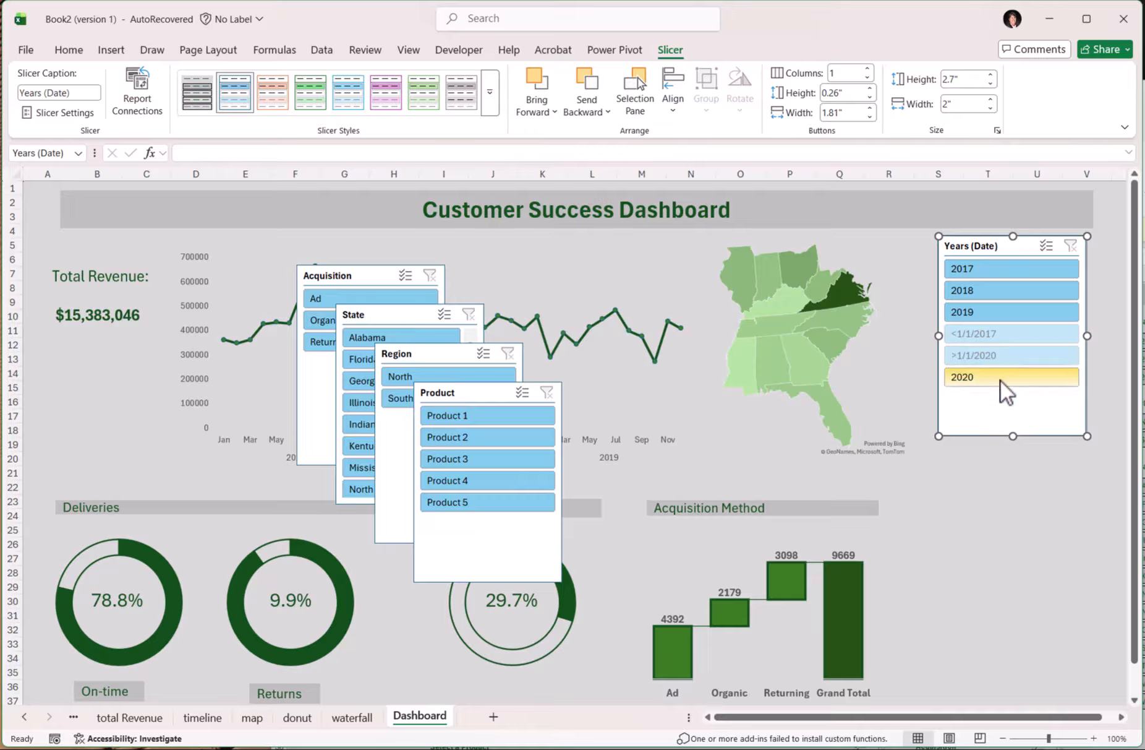
pyautogui.rightClick(987, 410)
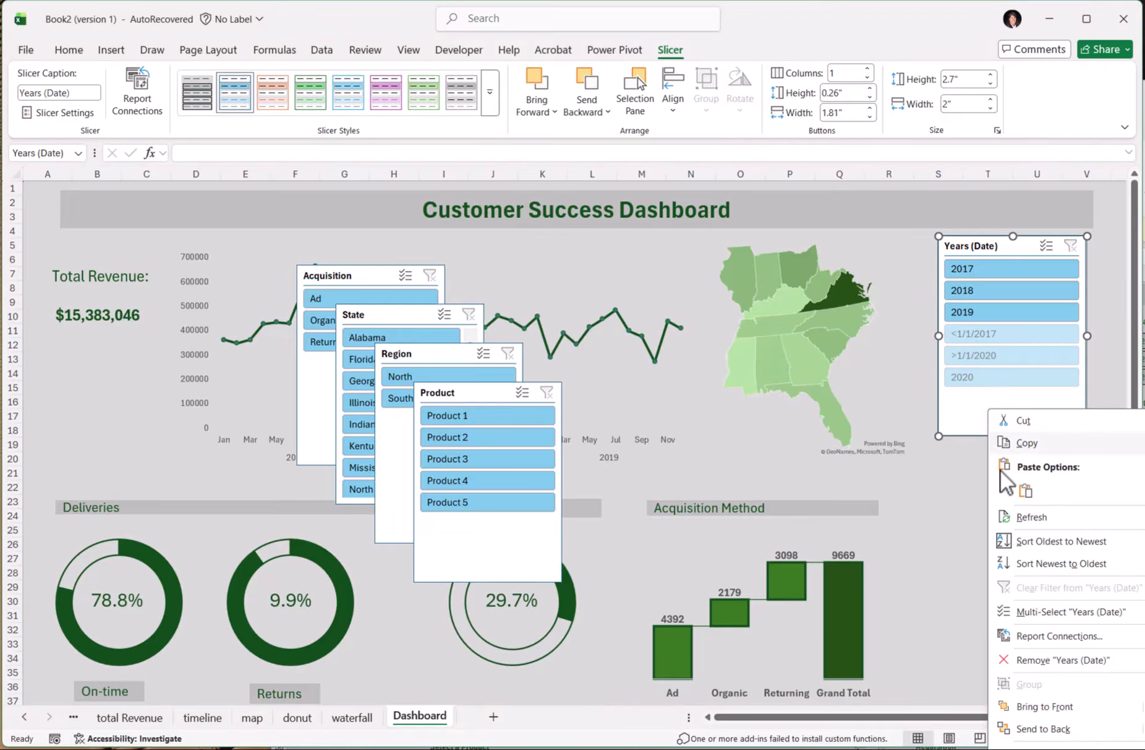
pyautogui.click(957, 422)
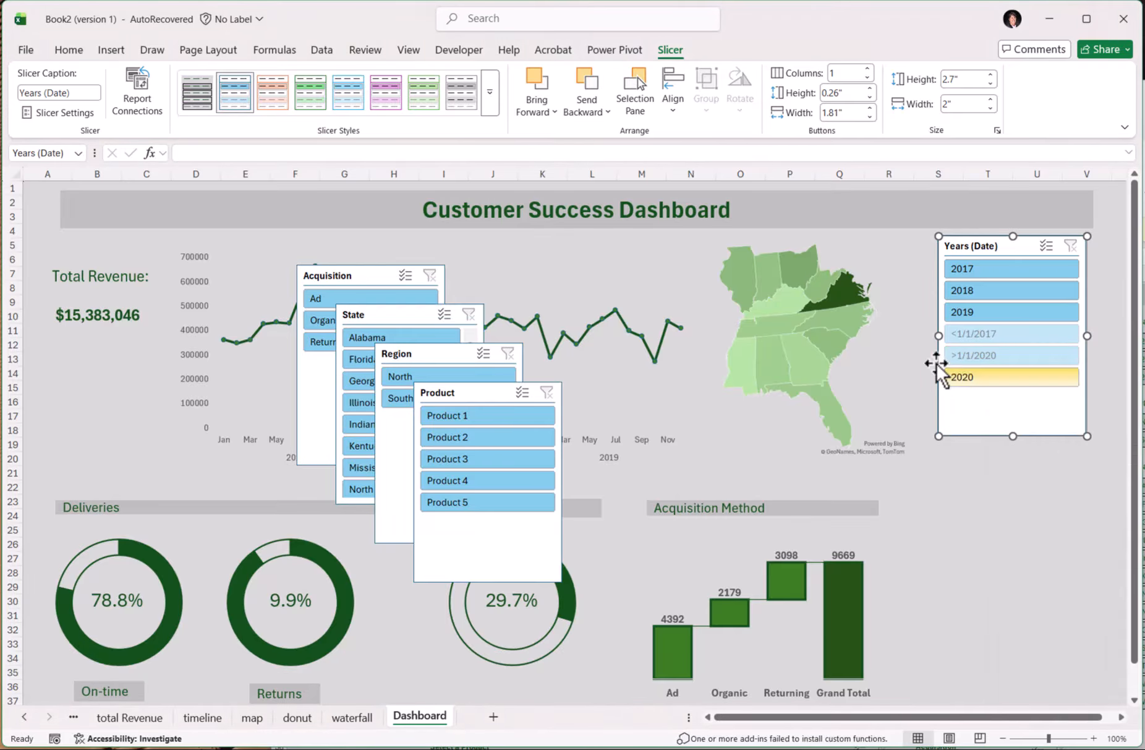
# Step: Hide items with no data in the Years (Date) slicer and shorten the slicer to about 1.3 inches
pyautogui.click(42, 112)
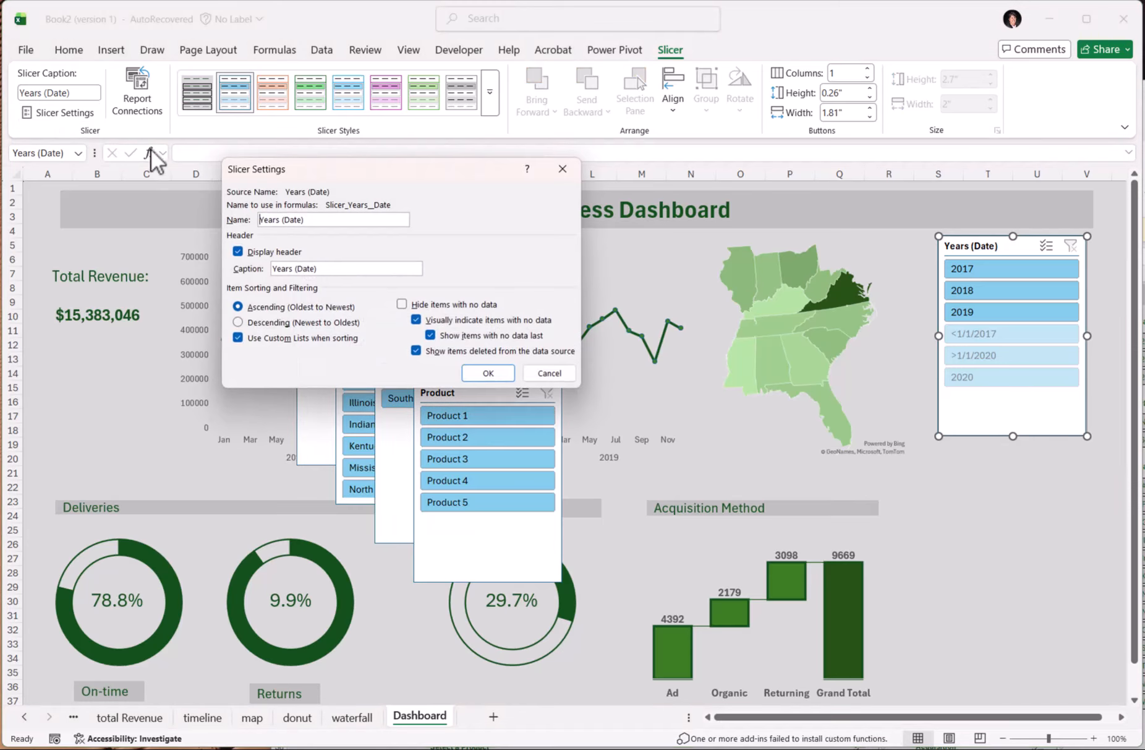
pyautogui.click(402, 304)
pyautogui.click(485, 374)
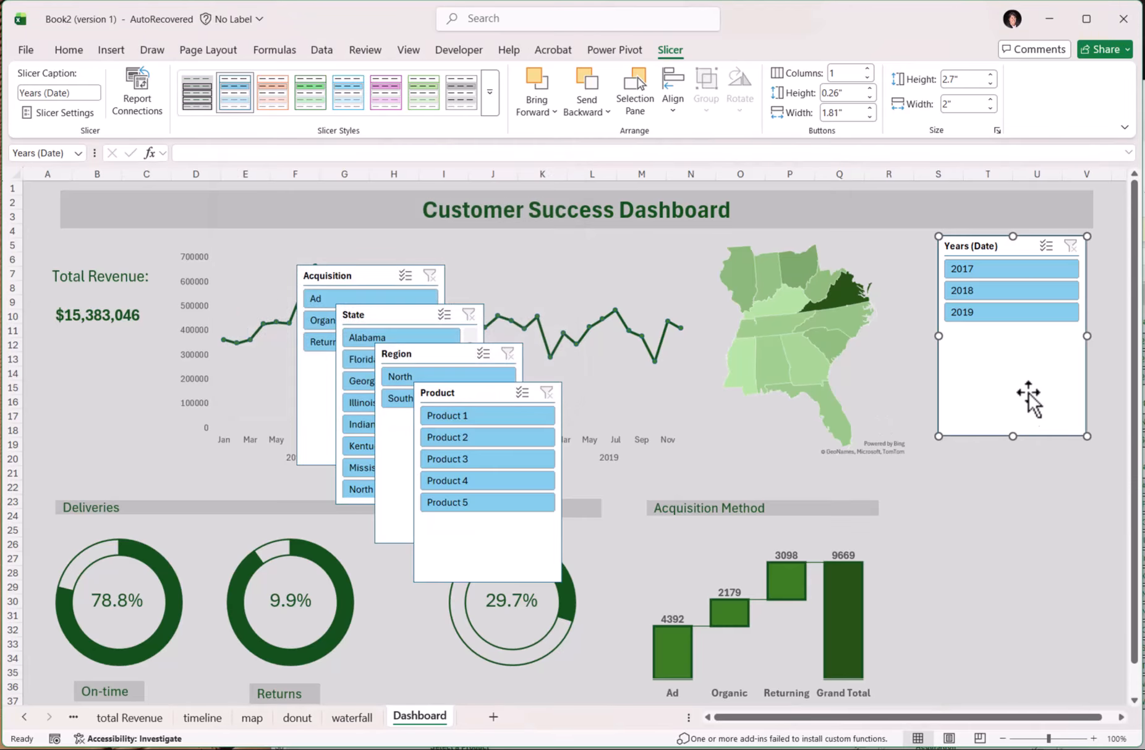
pyautogui.moveTo(1012, 436); pyautogui.dragTo(1014, 334)
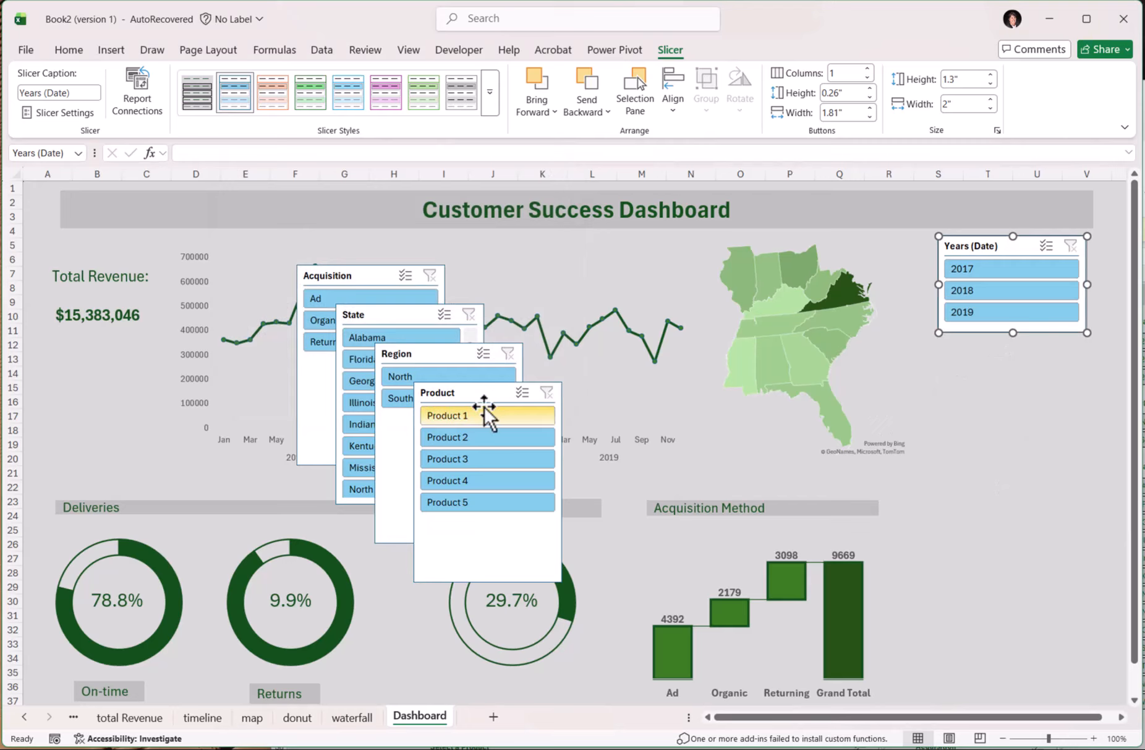
# Step: Place the Region slicer directly beneath the Years (Date) slicer and shorten it to fit its two buttons
pyautogui.moveTo(402, 354); pyautogui.dragTo(982, 349)
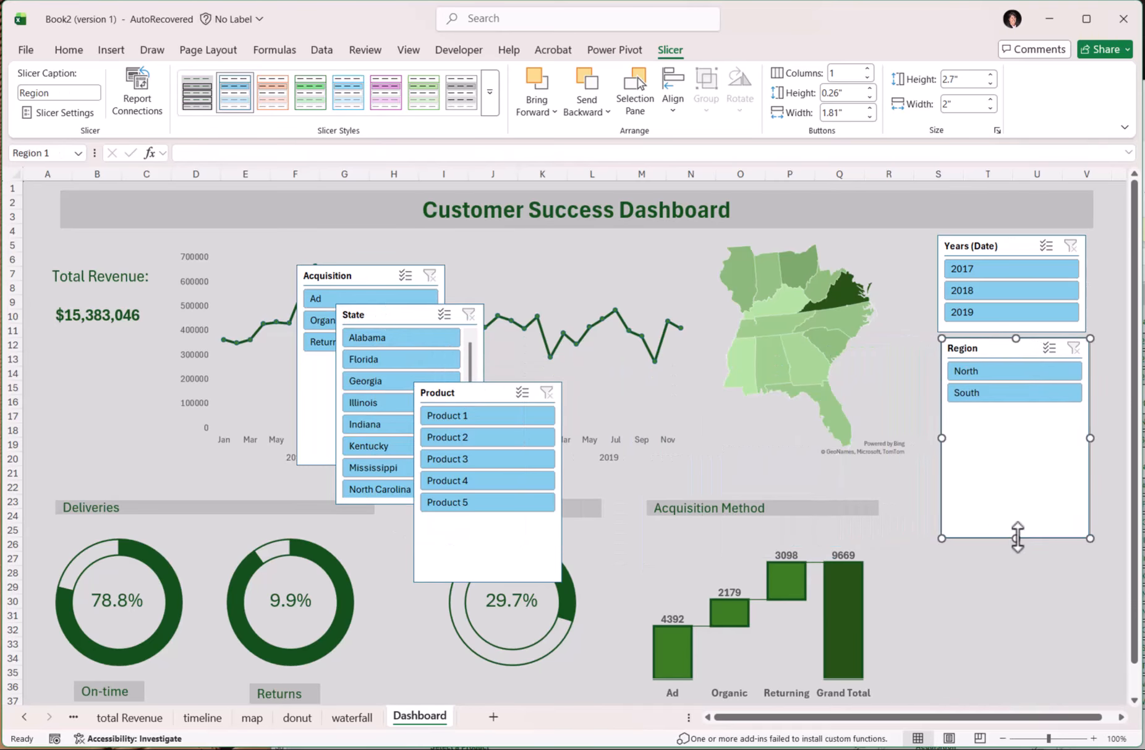
pyautogui.moveTo(1012, 537); pyautogui.dragTo(1007, 413)
pyautogui.moveTo(988, 349); pyautogui.dragTo(985, 350)
# Step: Place the State slicer beneath the Region slicer and lengthen it to about 4.19 inches to fit every state
pyautogui.moveTo(365, 326); pyautogui.dragTo(978, 428)
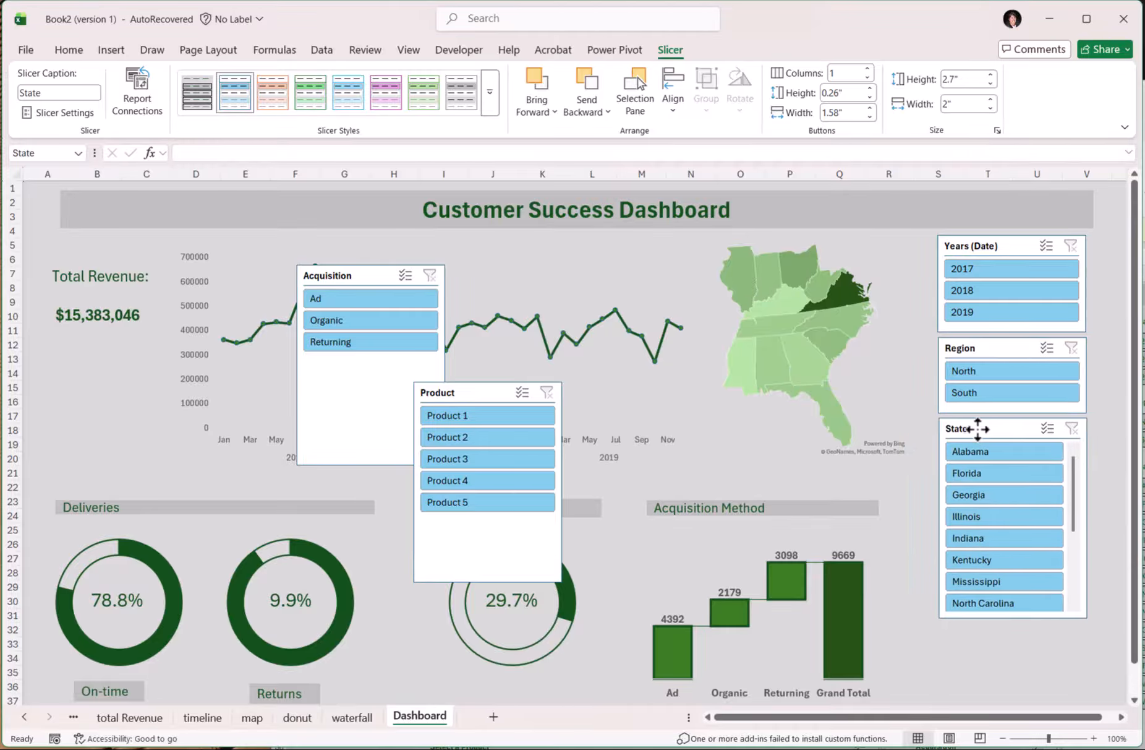
pyautogui.moveTo(1015, 618); pyautogui.dragTo(1017, 678)
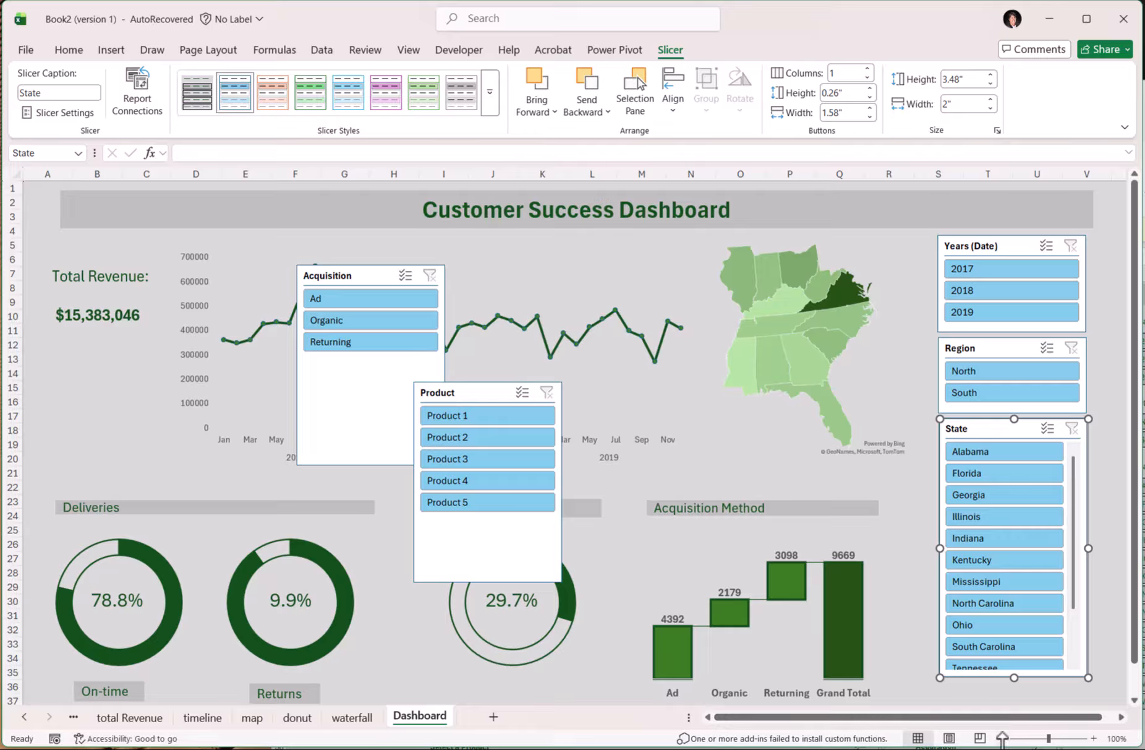
pyautogui.moveTo(1002, 746); pyautogui.dragTo(1004, 749)
pyautogui.moveTo(1013, 677)
pyautogui.mouseDown()
pyautogui.moveTo(1018, 716)
pyautogui.moveTo(1015, 673)
pyautogui.mouseUp()
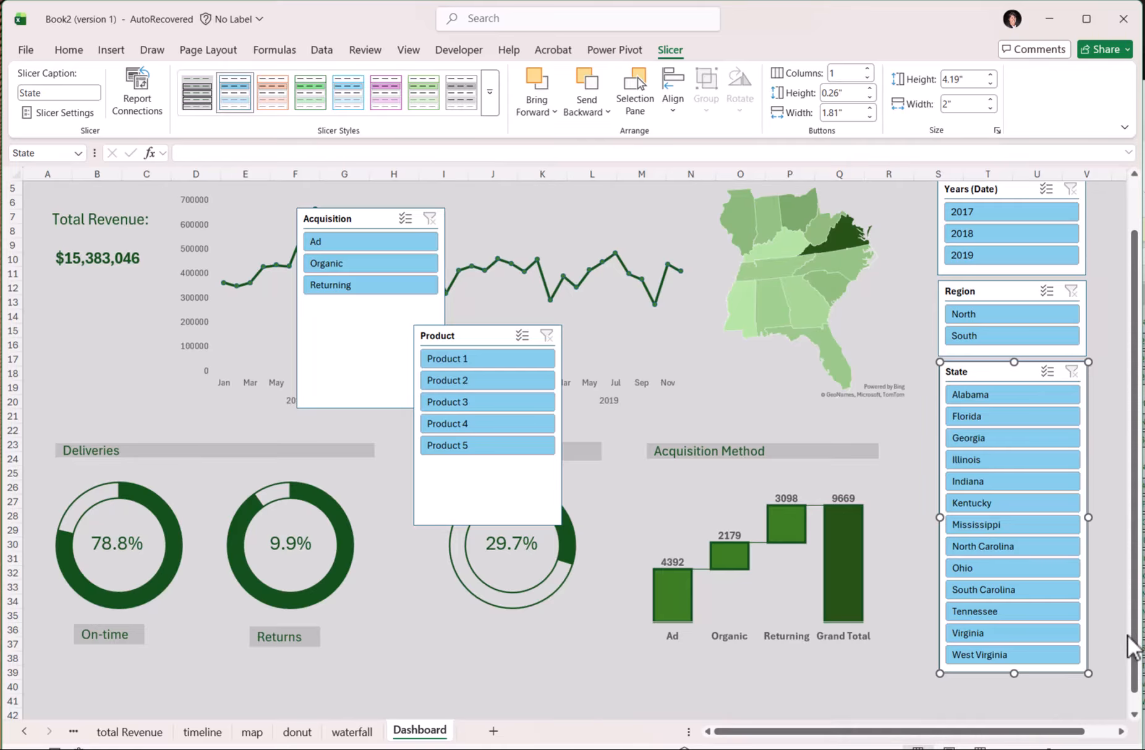
# Step: Shorten the Customer Success Dashboard title banner so it ends just before the slicer column
pyautogui.moveTo(1131, 557); pyautogui.dragTo(1116, 505)
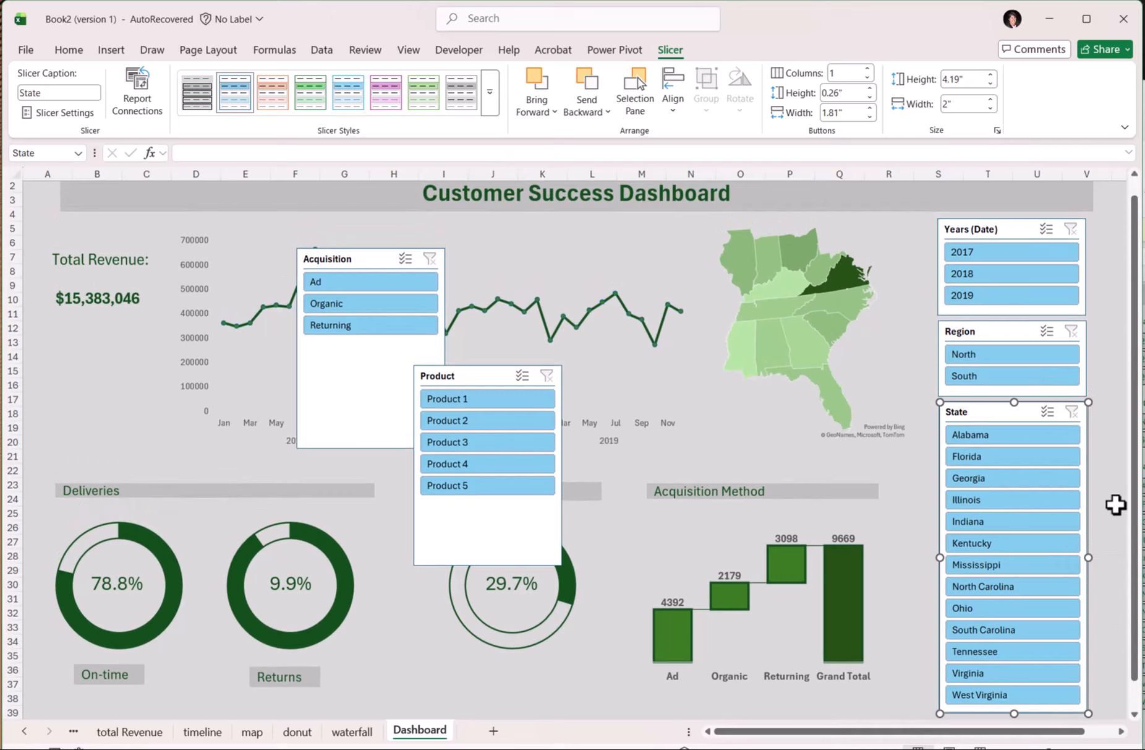
pyautogui.click(992, 201)
pyautogui.moveTo(1094, 190); pyautogui.dragTo(933, 196)
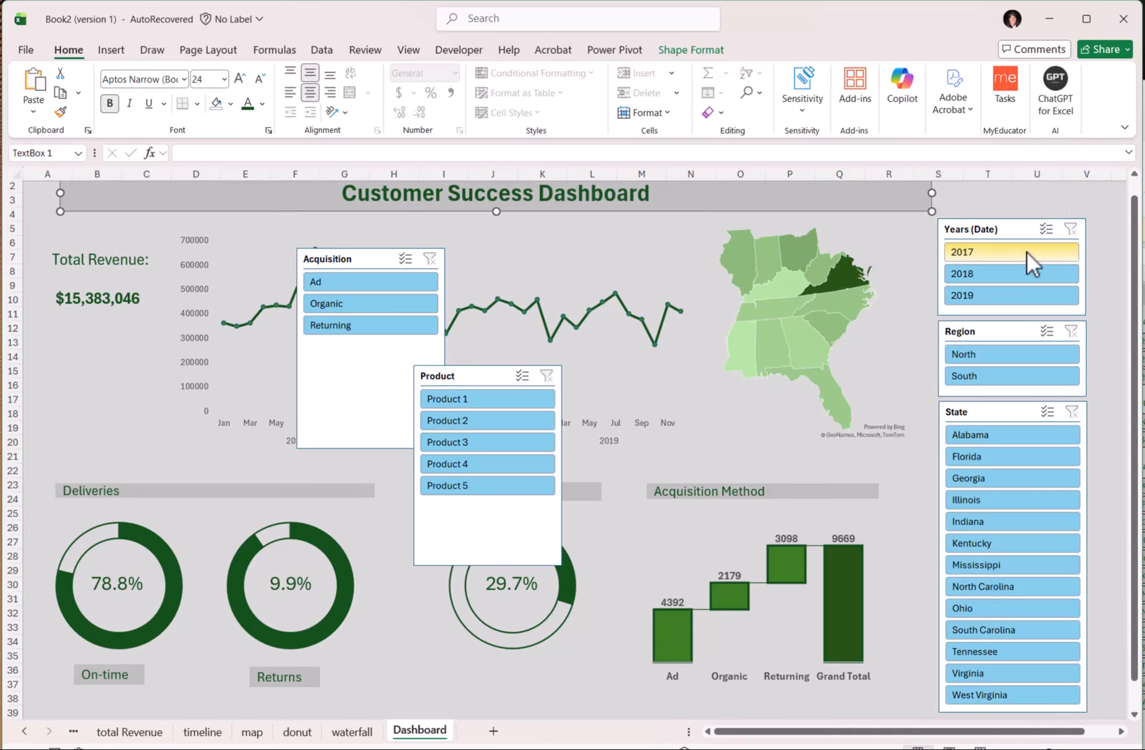
# Step: Move the Years (Date), Region and State slicers up so the stack starts beside the title banner
pyautogui.moveTo(1017, 241); pyautogui.dragTo(1019, 197)
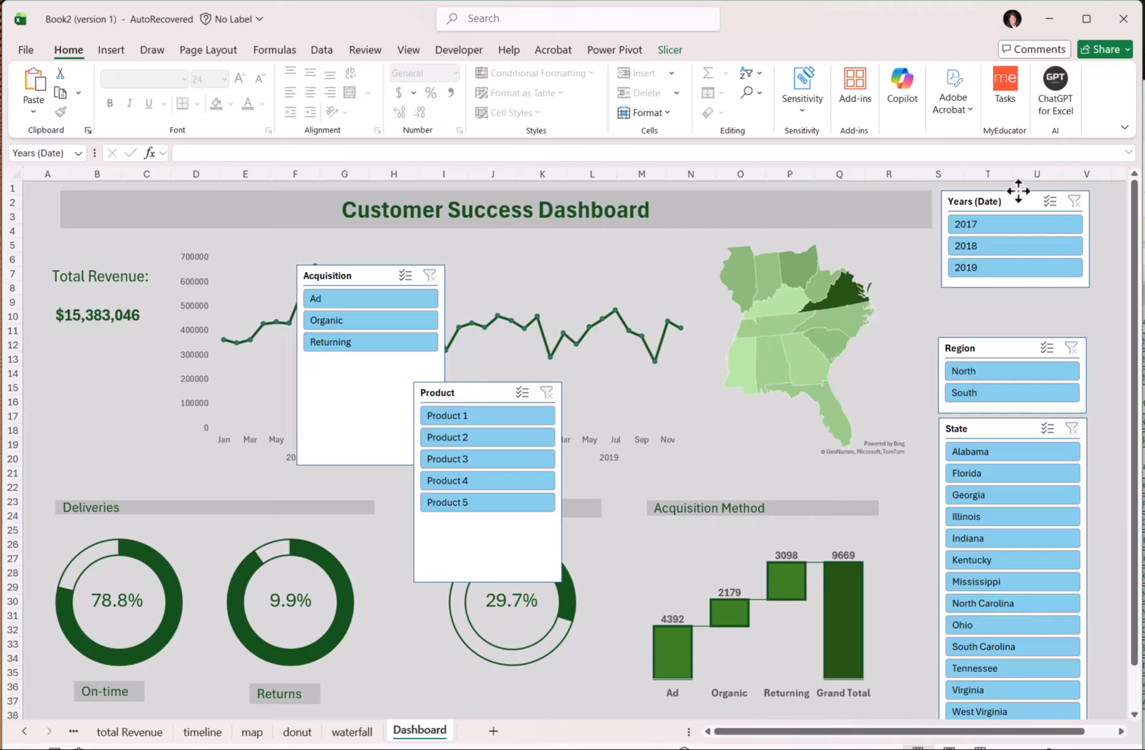
pyautogui.moveTo(1019, 338); pyautogui.dragTo(1023, 295)
pyautogui.moveTo(1020, 423); pyautogui.dragTo(1028, 375)
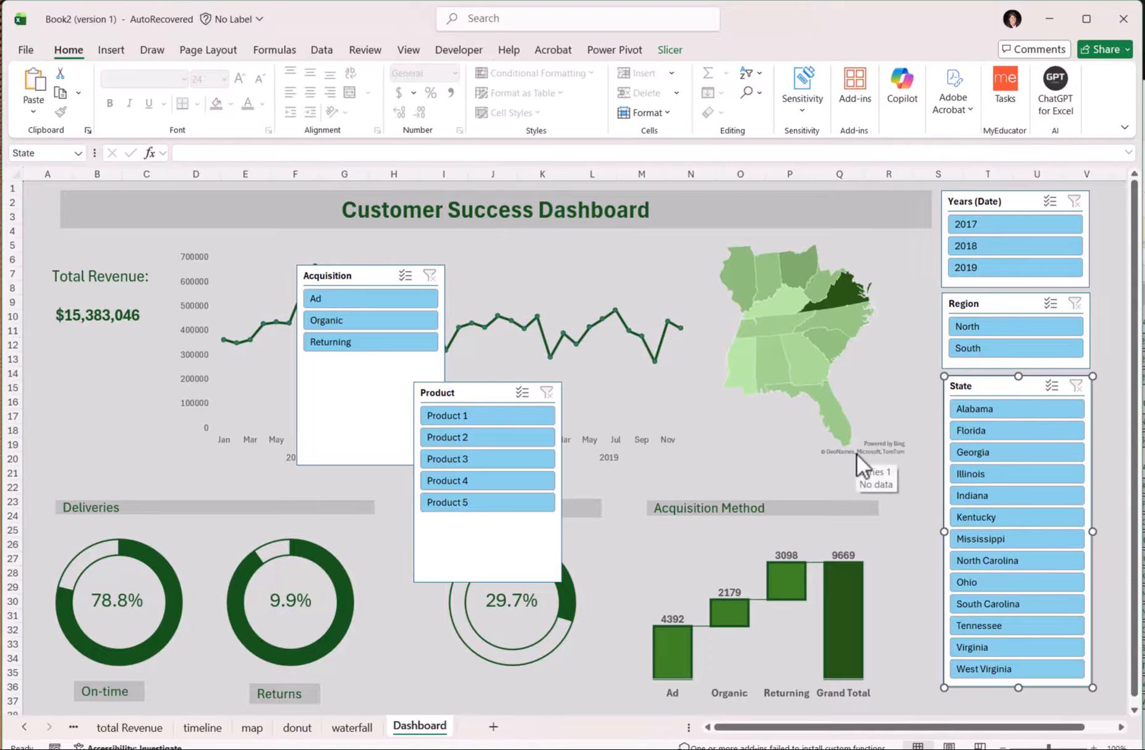
pyautogui.click(891, 701)
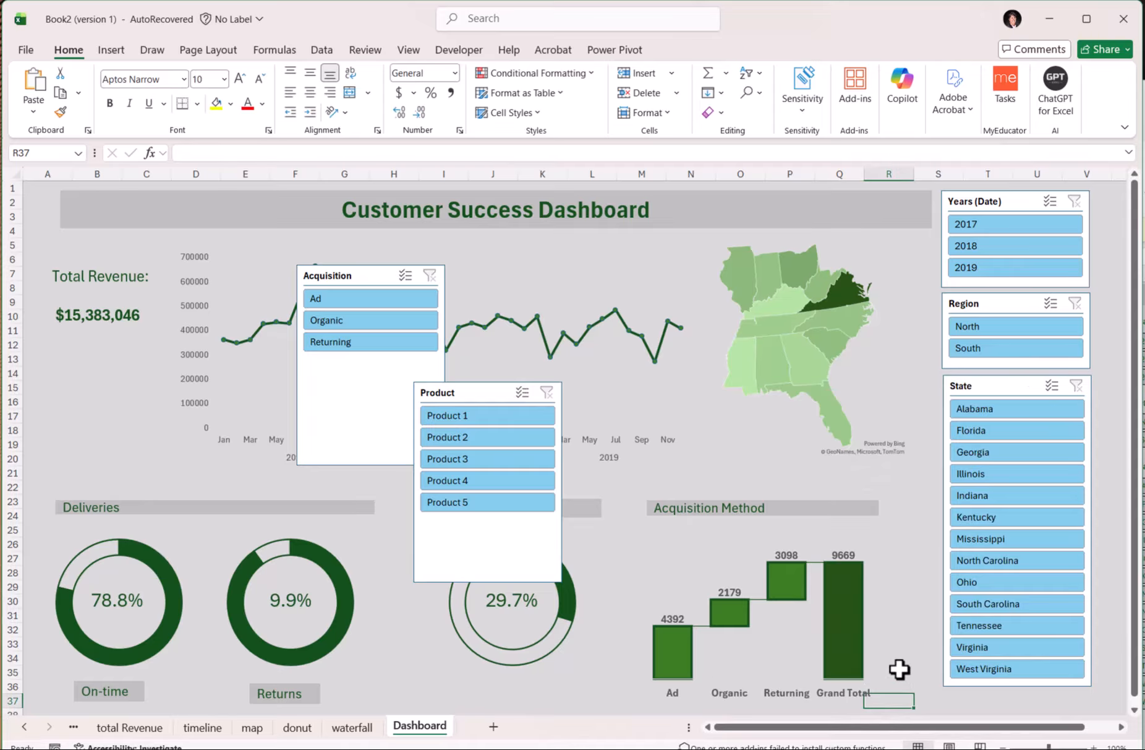
# Step: Set the Acquisition slicer to 4 columns and reduce its height to about 0.76 inches
pyautogui.scroll(-1, 897, 674)
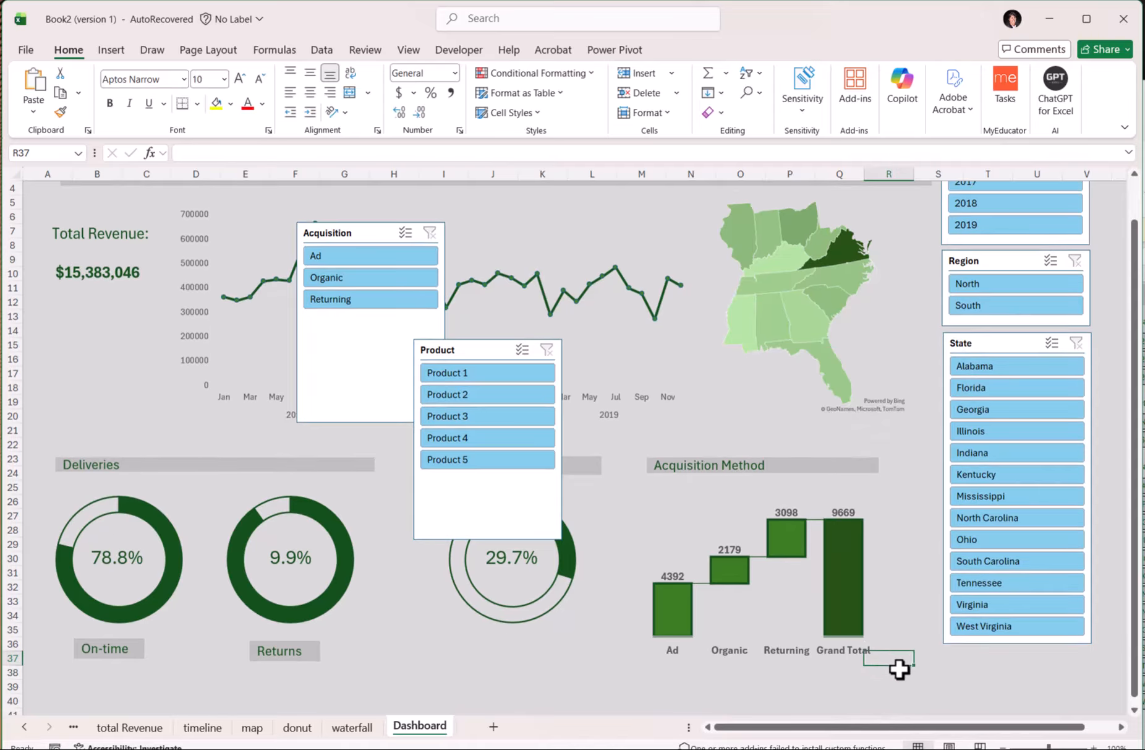
pyautogui.click(359, 231)
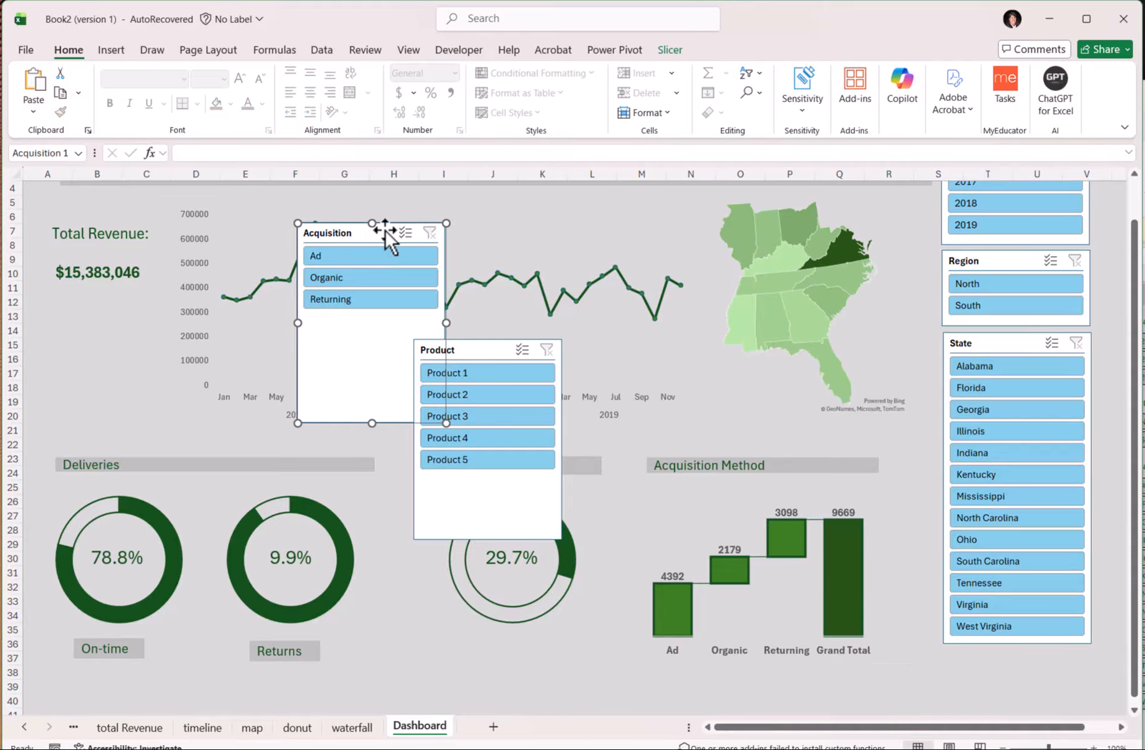
pyautogui.click(670, 50)
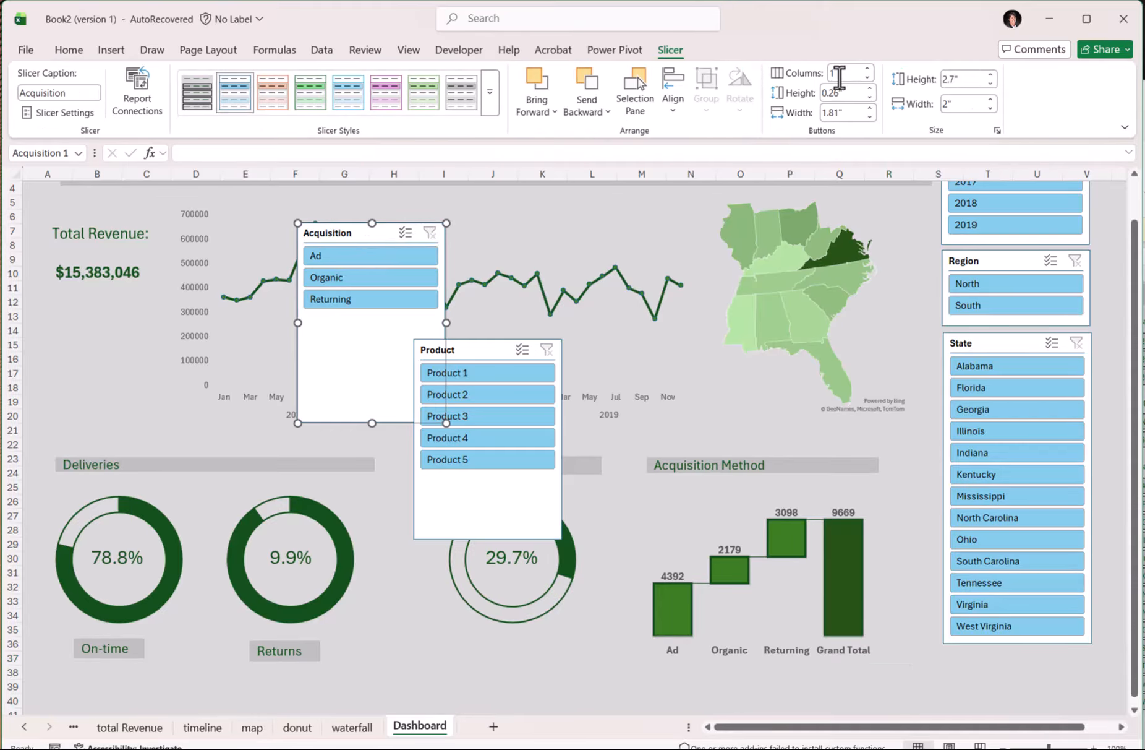
pyautogui.click(868, 69)
pyautogui.click(868, 69)
pyautogui.click(868, 68)
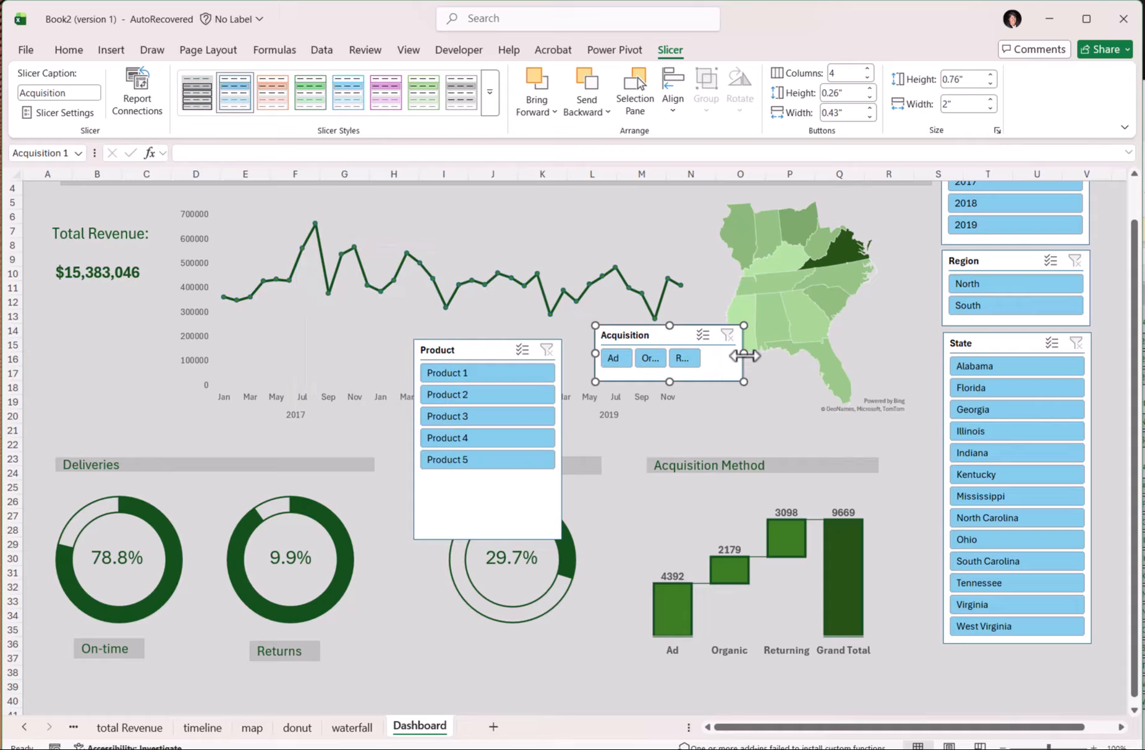
# Step: Widen the Acquisition slicer to about 3.48 inches and place it beneath the waterfall chart
pyautogui.moveTo(755, 354); pyautogui.dragTo(847, 354)
pyautogui.moveTo(747, 331); pyautogui.dragTo(817, 671)
pyautogui.moveTo(900, 691)
pyautogui.mouseDown()
pyautogui.moveTo(858, 690)
pyautogui.moveTo(908, 690)
pyautogui.mouseUp()
# Step: Set the Product slicer to 5 columns
pyautogui.click(491, 350)
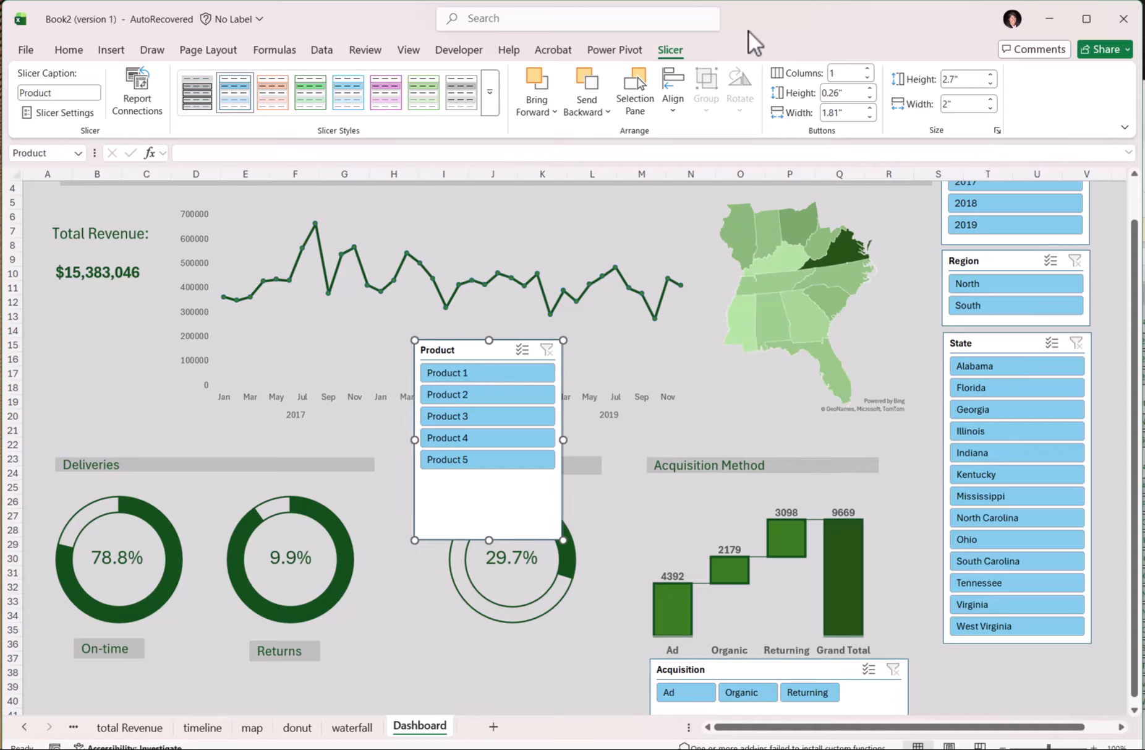
pyautogui.click(868, 69)
pyautogui.click(868, 69)
pyautogui.click(869, 69)
pyautogui.click(868, 69)
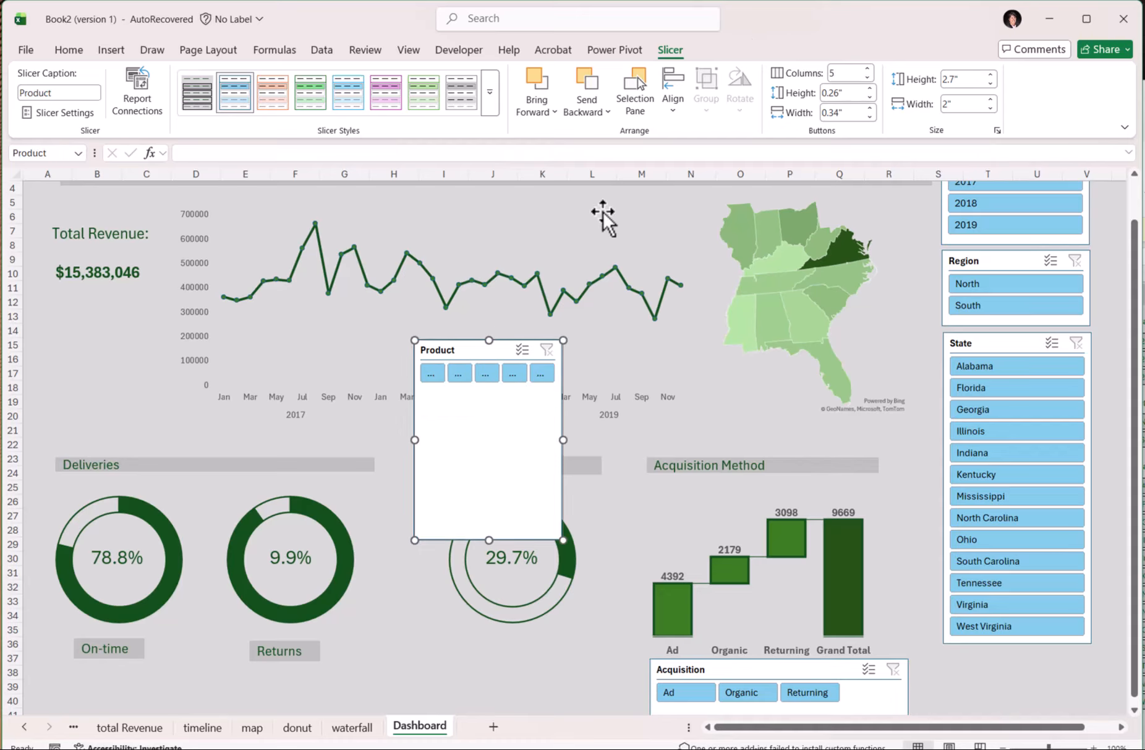
# Step: Shorten and widen the Product slicer to a single row and place it below the donuts, level with the Acquisition slicer
pyautogui.moveTo(488, 536); pyautogui.dragTo(489, 400)
pyautogui.moveTo(562, 371); pyautogui.dragTo(809, 372)
pyautogui.moveTo(652, 356); pyautogui.dragTo(496, 670)
pyautogui.moveTo(734, 668); pyautogui.dragTo(737, 679)
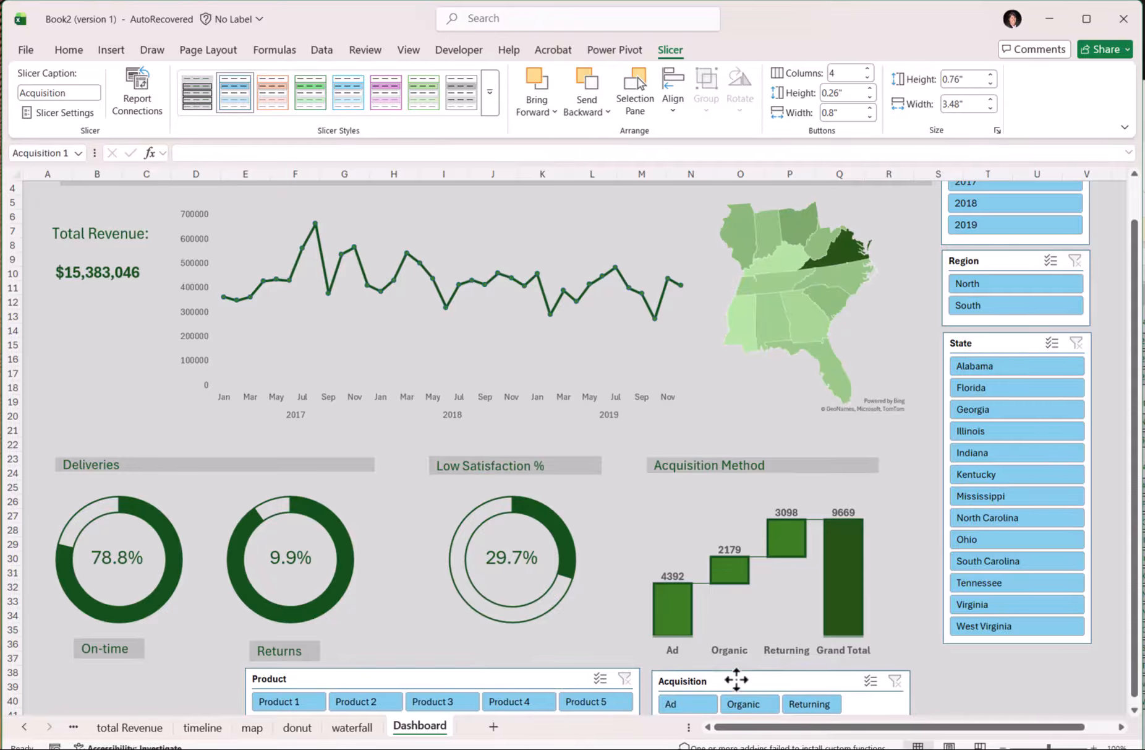
pyautogui.click(986, 681)
# Step: Connect the Years (Date) slicer to the three donut pivot tables and the map, total Revenue and waterfall pivot tables
pyautogui.scroll(-1, 977, 680)
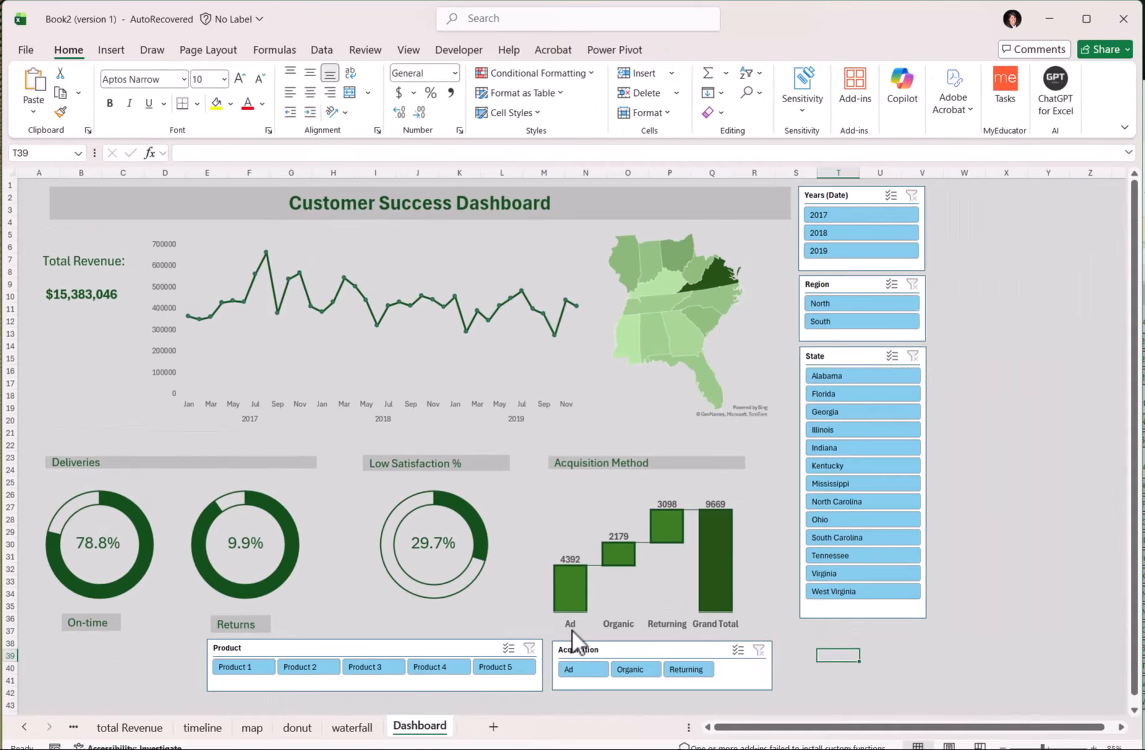
pyautogui.click(867, 197)
pyautogui.rightClick(870, 209)
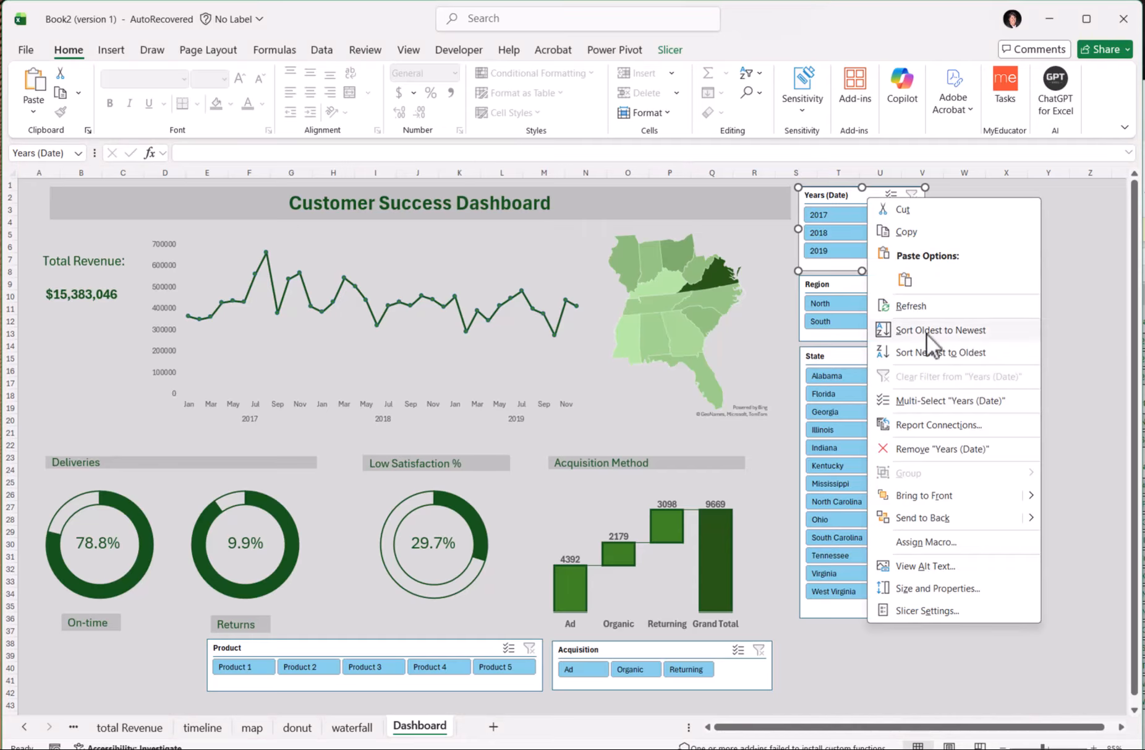
pyautogui.click(917, 426)
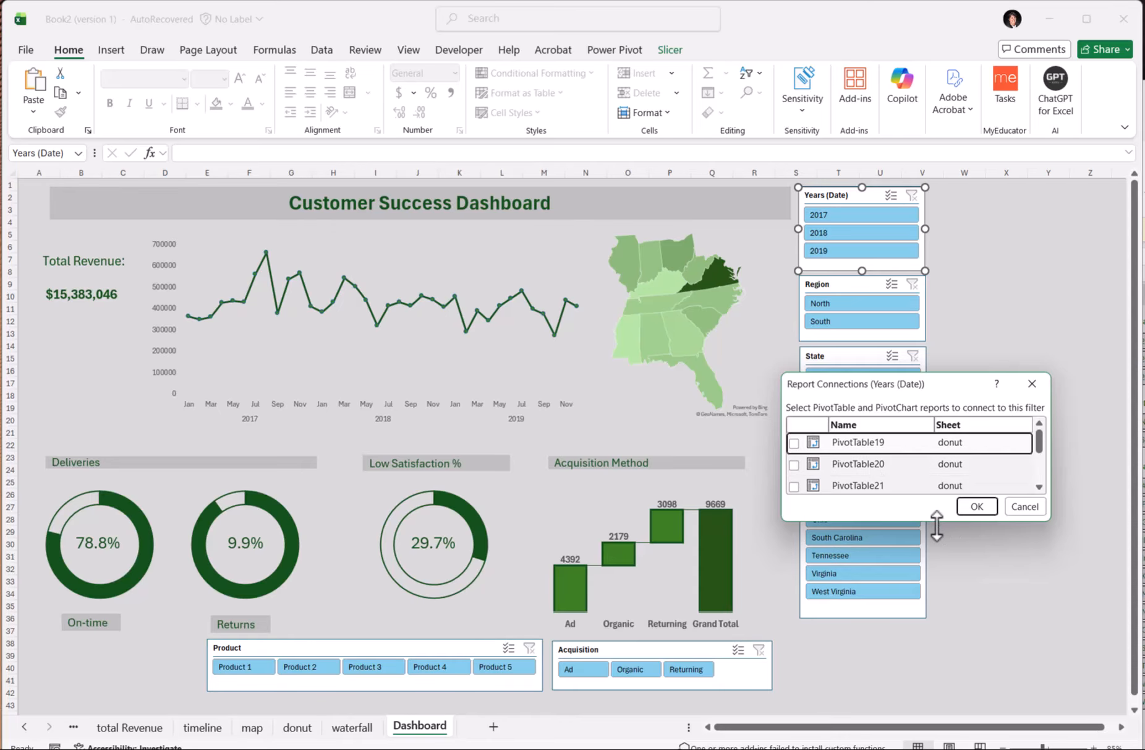
pyautogui.moveTo(939, 524); pyautogui.dragTo(939, 706)
pyautogui.click(795, 443)
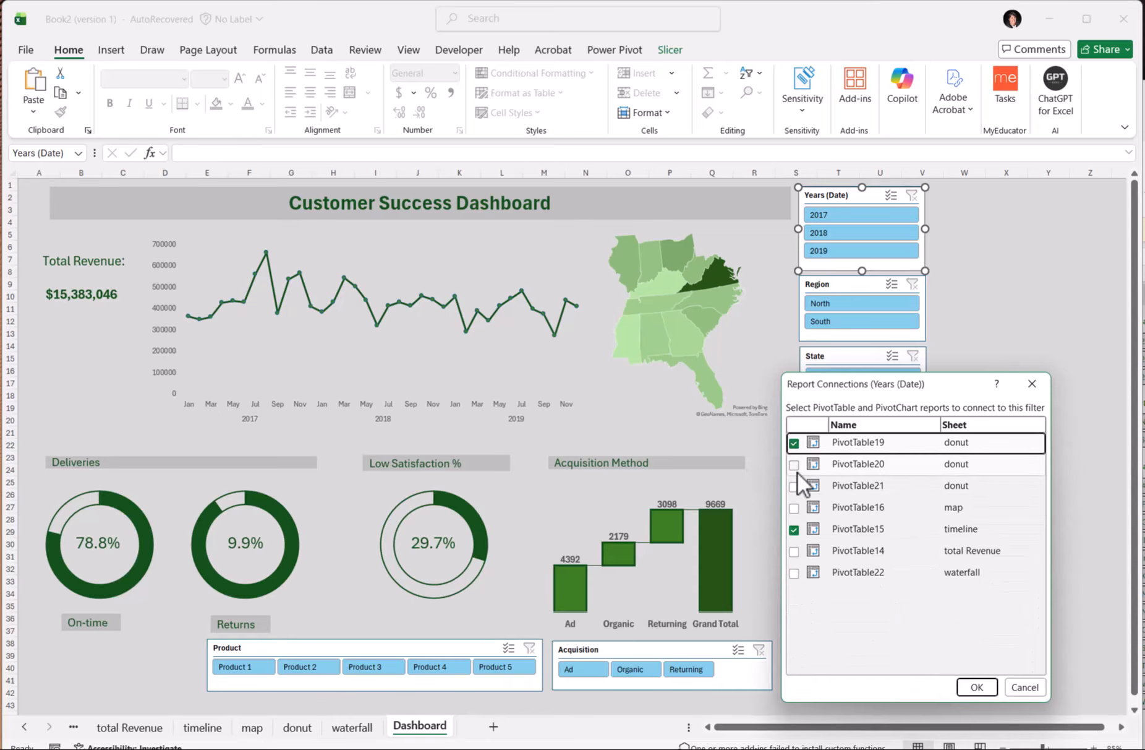
pyautogui.click(796, 467)
pyautogui.click(794, 486)
pyautogui.click(794, 507)
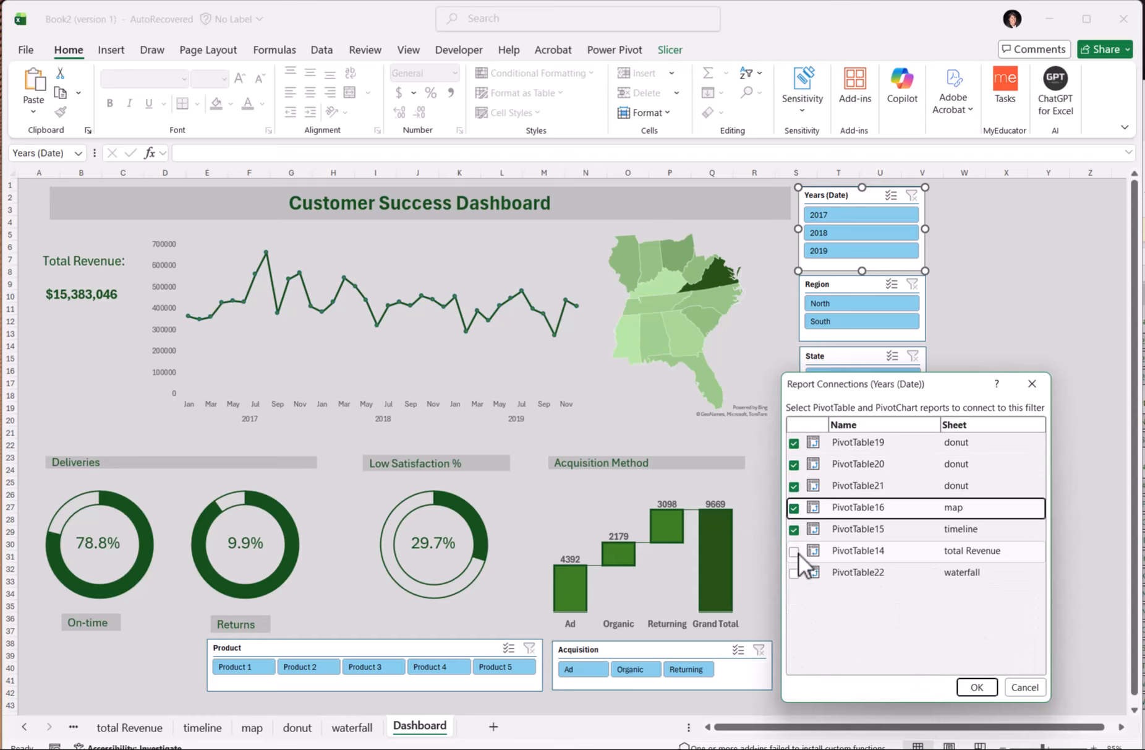
pyautogui.click(795, 551)
pyautogui.click(795, 572)
pyautogui.click(977, 687)
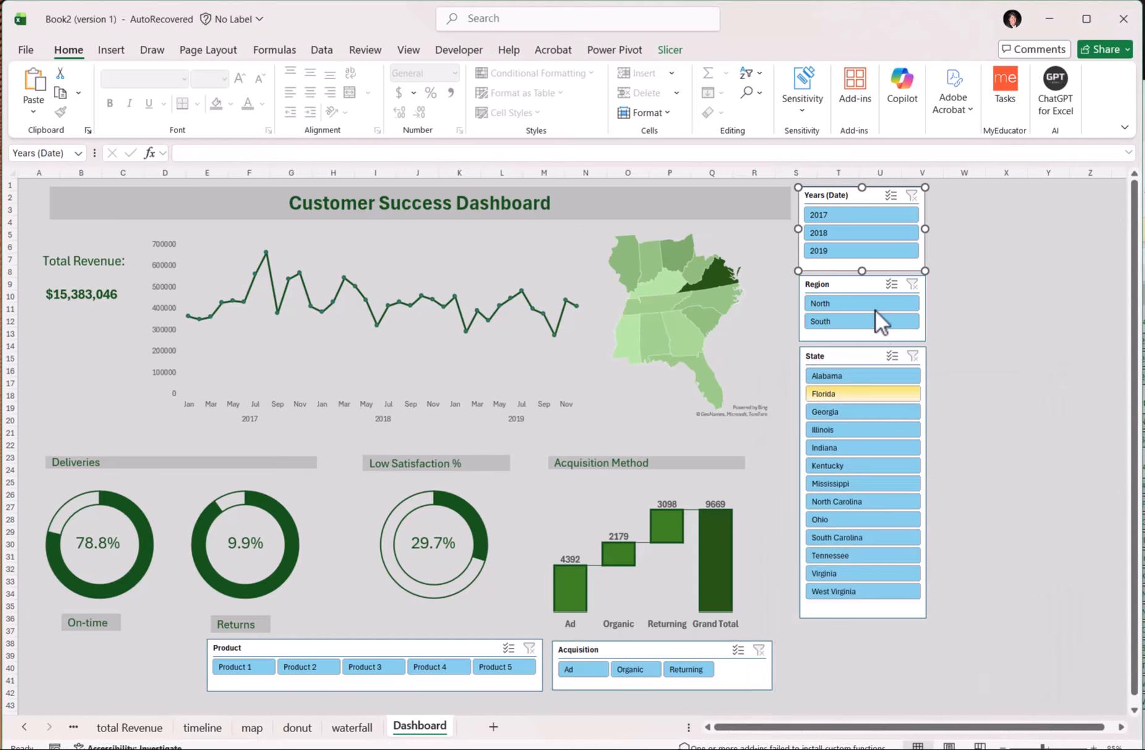
# Step: Connect the Region slicer to the three donut pivot tables and the map, total Revenue and waterfall pivot tables
pyautogui.click(857, 286)
pyautogui.rightClick(856, 286)
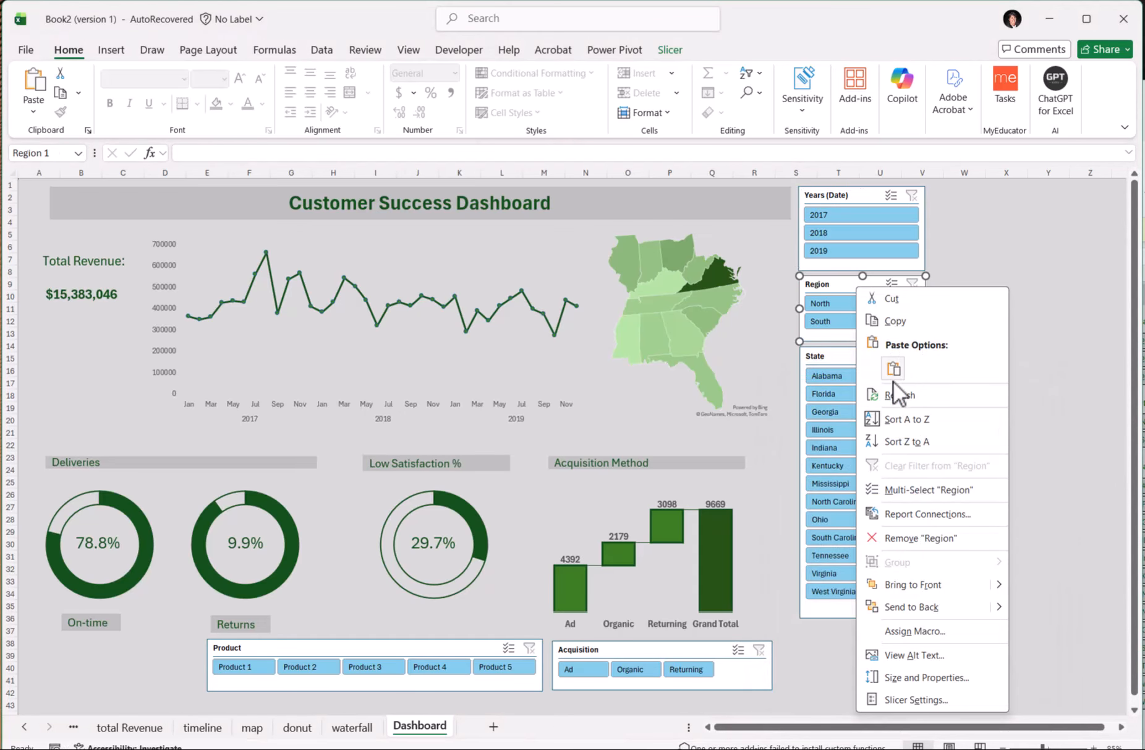
pyautogui.click(902, 512)
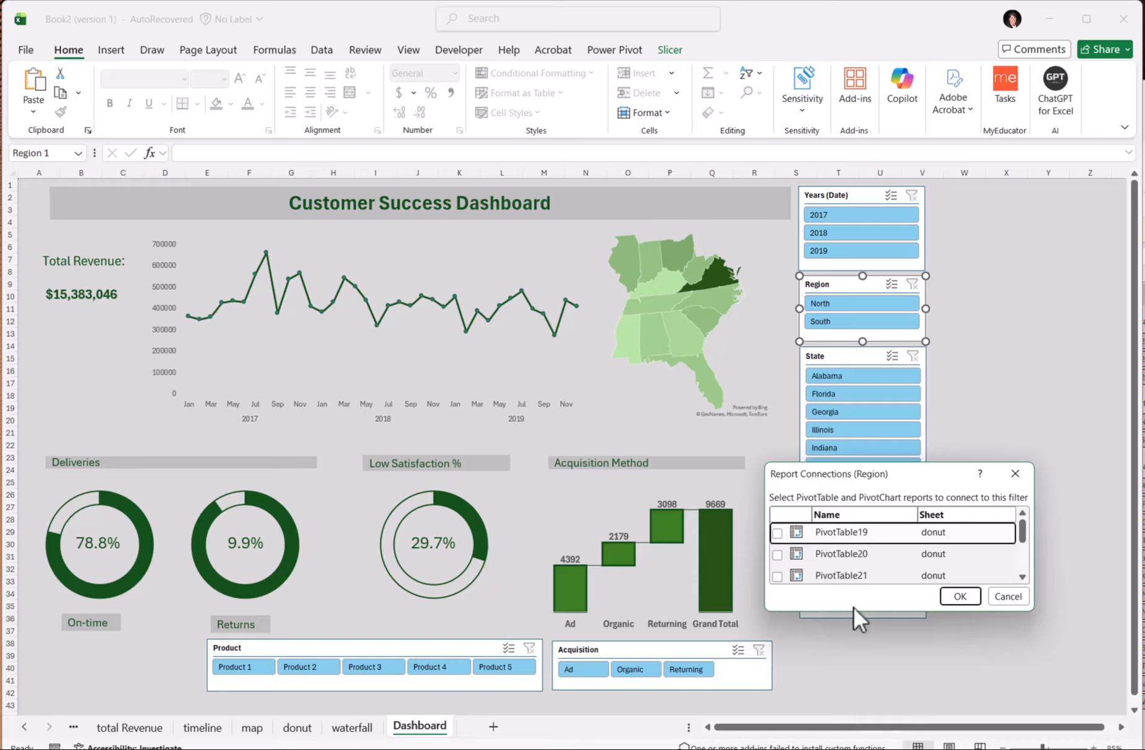
pyautogui.moveTo(852, 613); pyautogui.dragTo(851, 686)
pyautogui.click(777, 532)
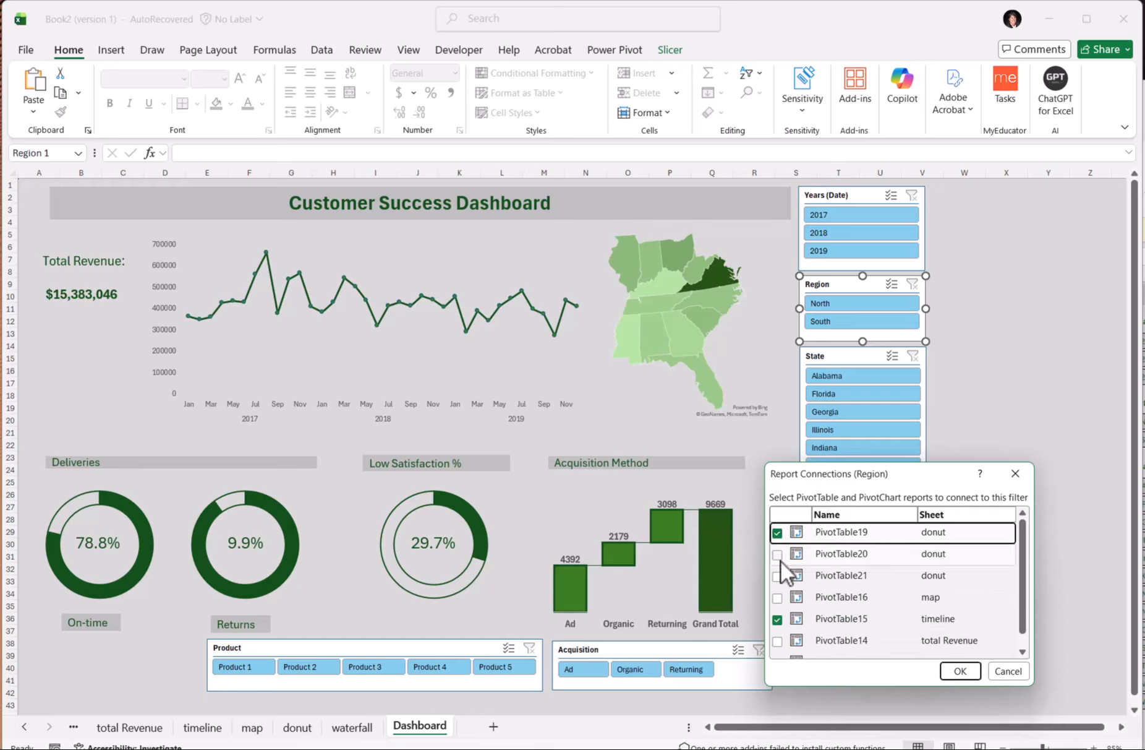
pyautogui.click(778, 555)
pyautogui.click(778, 575)
pyautogui.click(777, 598)
pyautogui.scroll(-1, 849, 561)
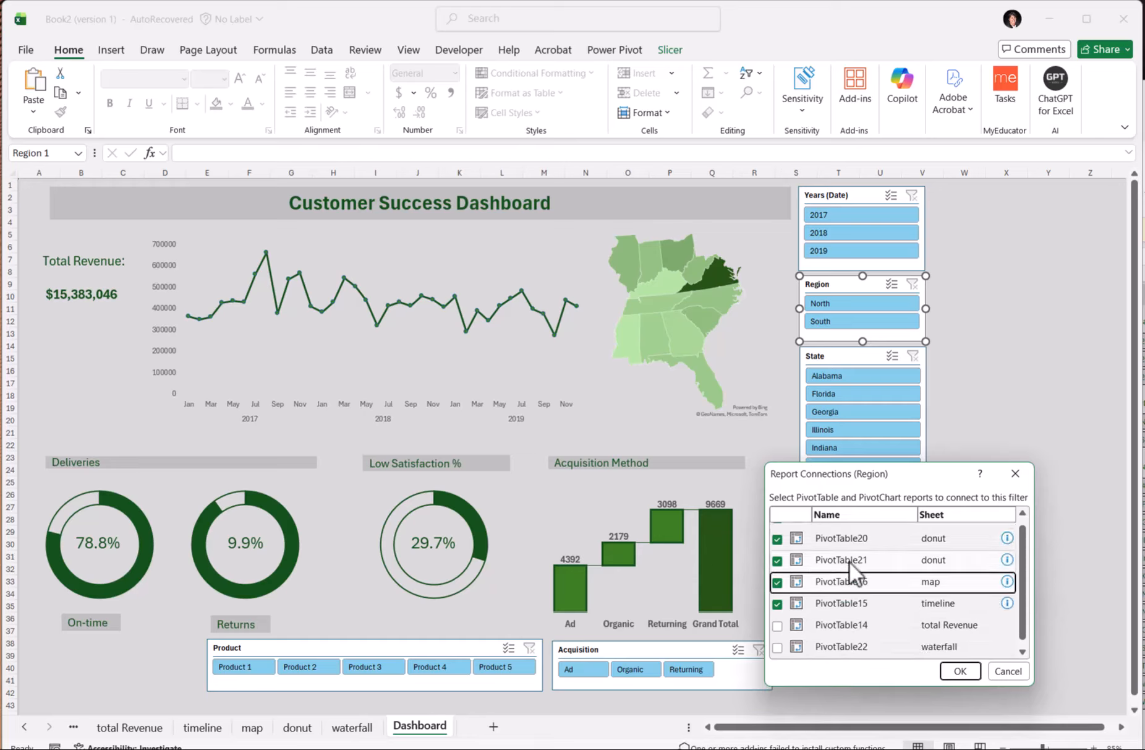
pyautogui.click(778, 625)
pyautogui.click(777, 647)
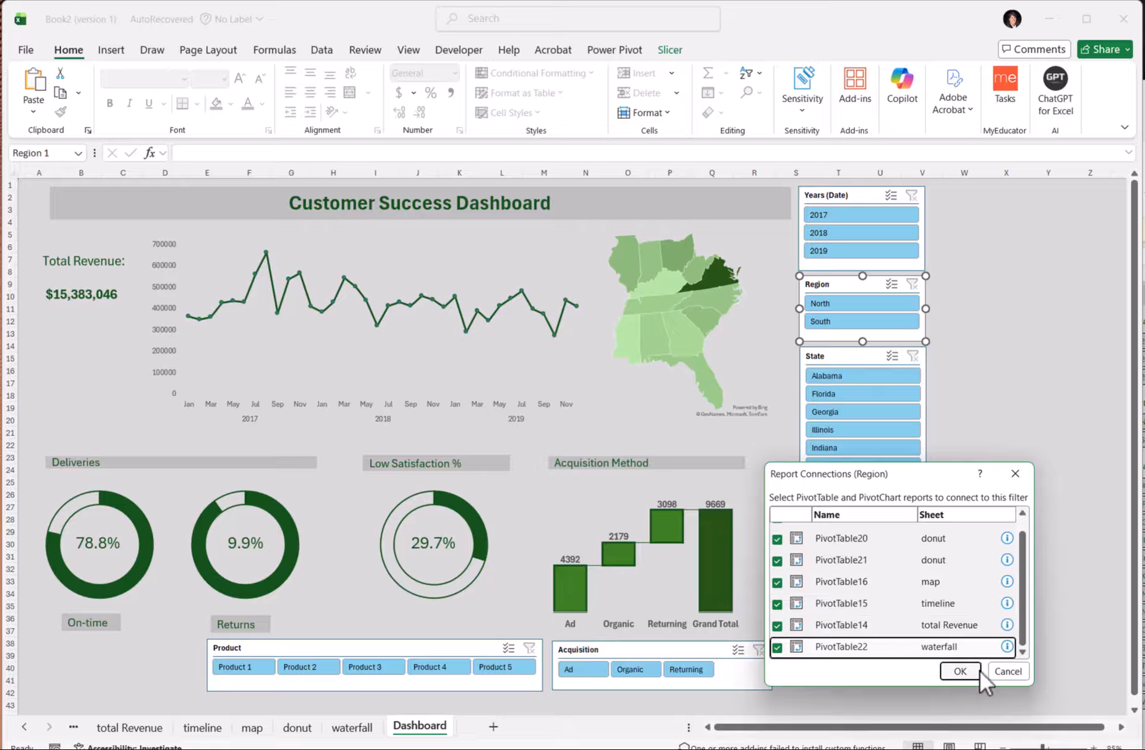
pyautogui.click(959, 671)
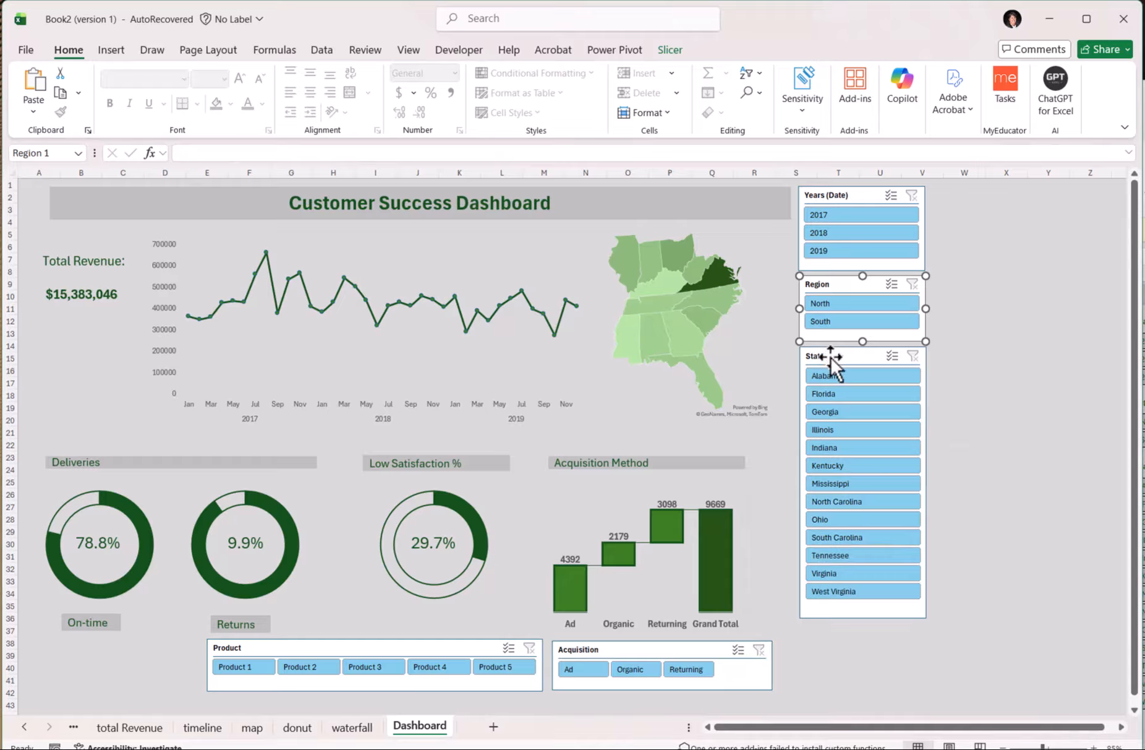
# Step: Connect the State slicer to the donut, map, total Revenue and waterfall pivot tables
pyautogui.rightClick(831, 358)
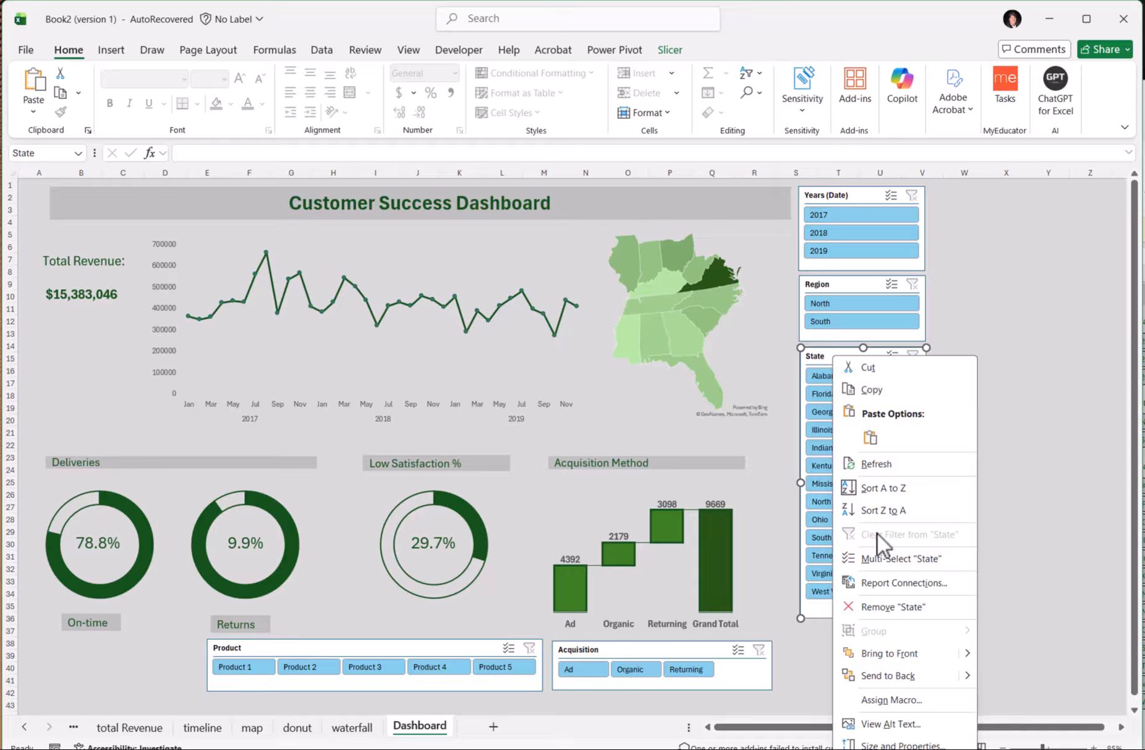
pyautogui.click(878, 582)
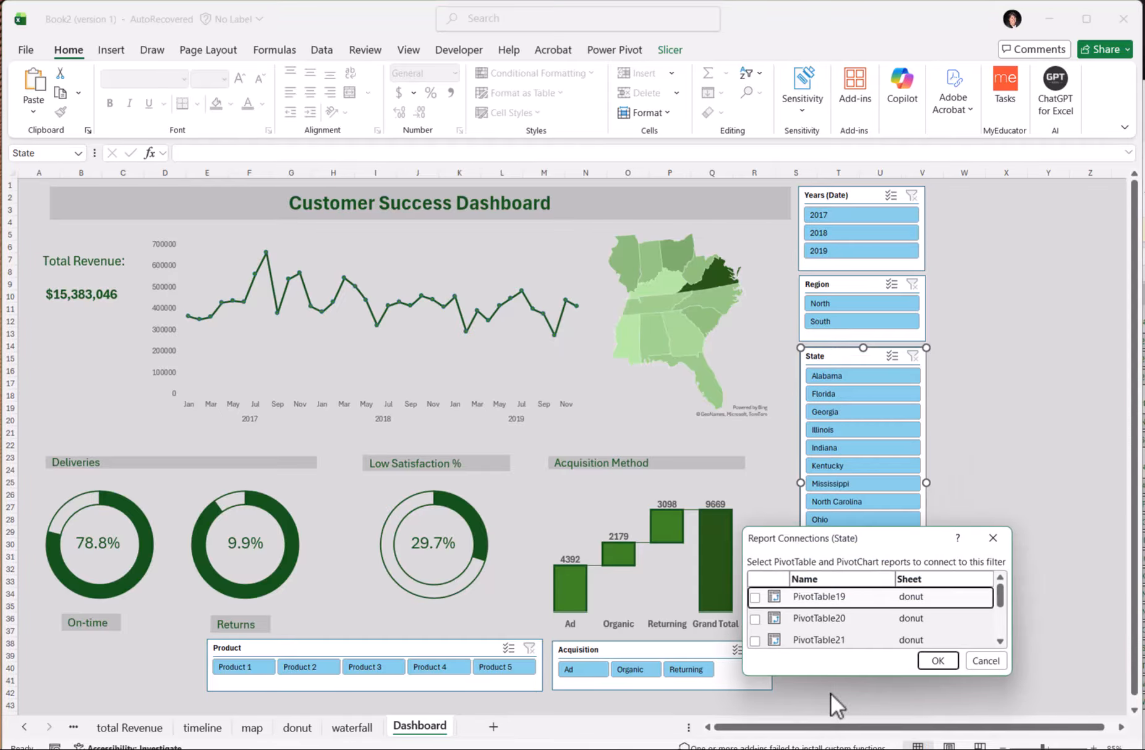
pyautogui.moveTo(816, 675); pyautogui.dragTo(818, 738)
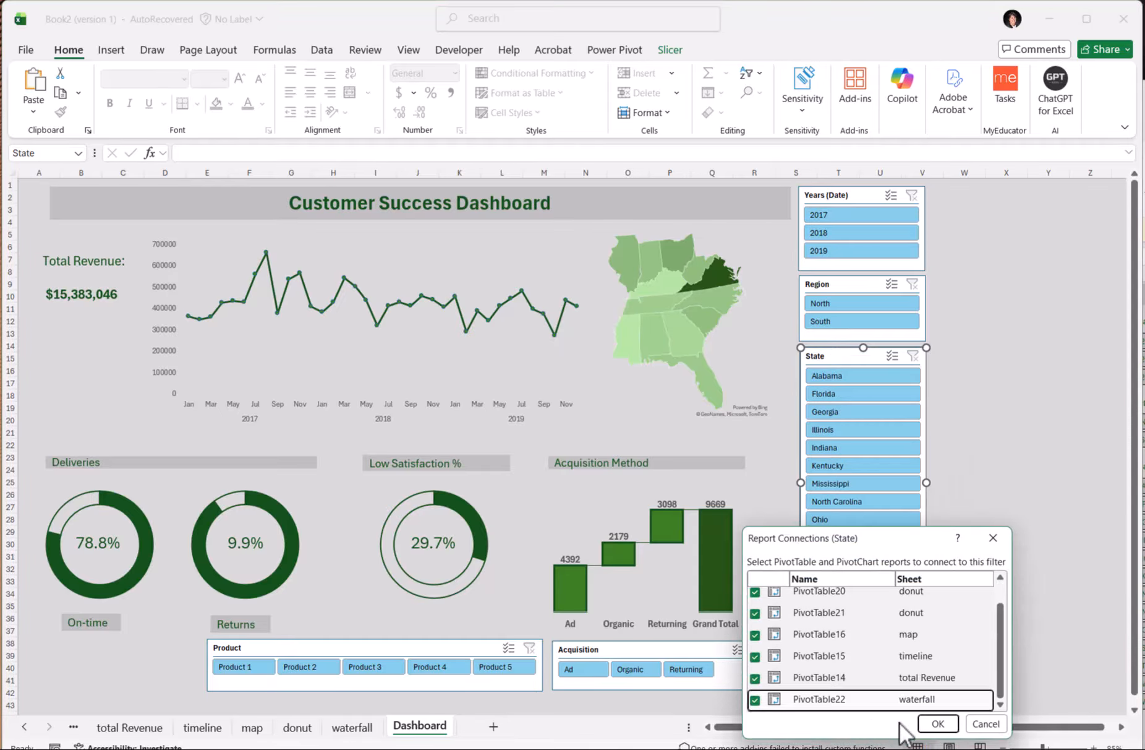
pyautogui.click(935, 723)
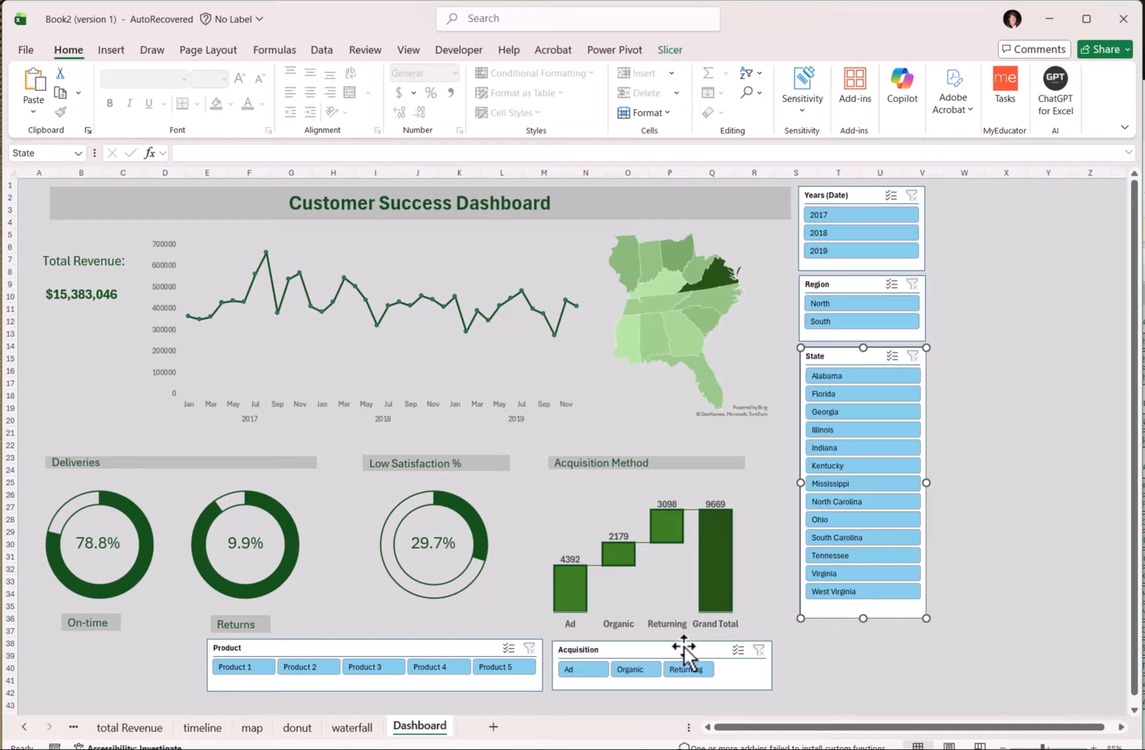
# Step: Connect the Acquisition slicer to the three donut pivot tables and the map and total Revenue pivot tables
pyautogui.click(685, 648)
pyautogui.rightClick(685, 646)
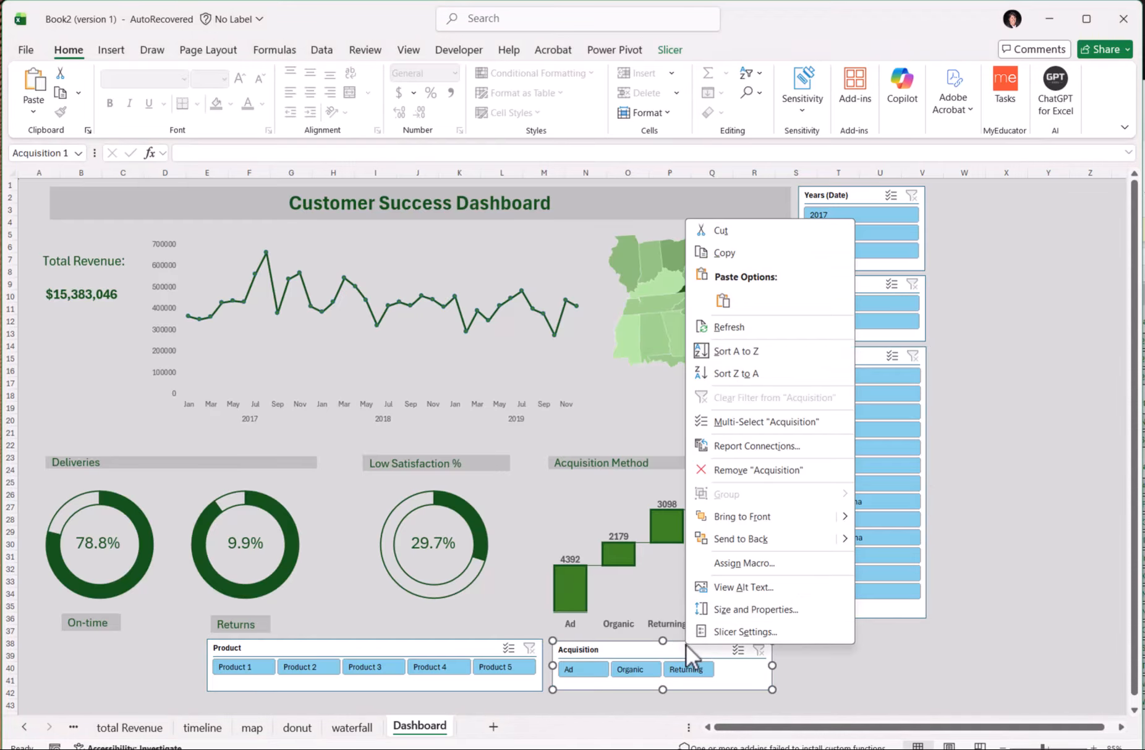
pyautogui.click(747, 447)
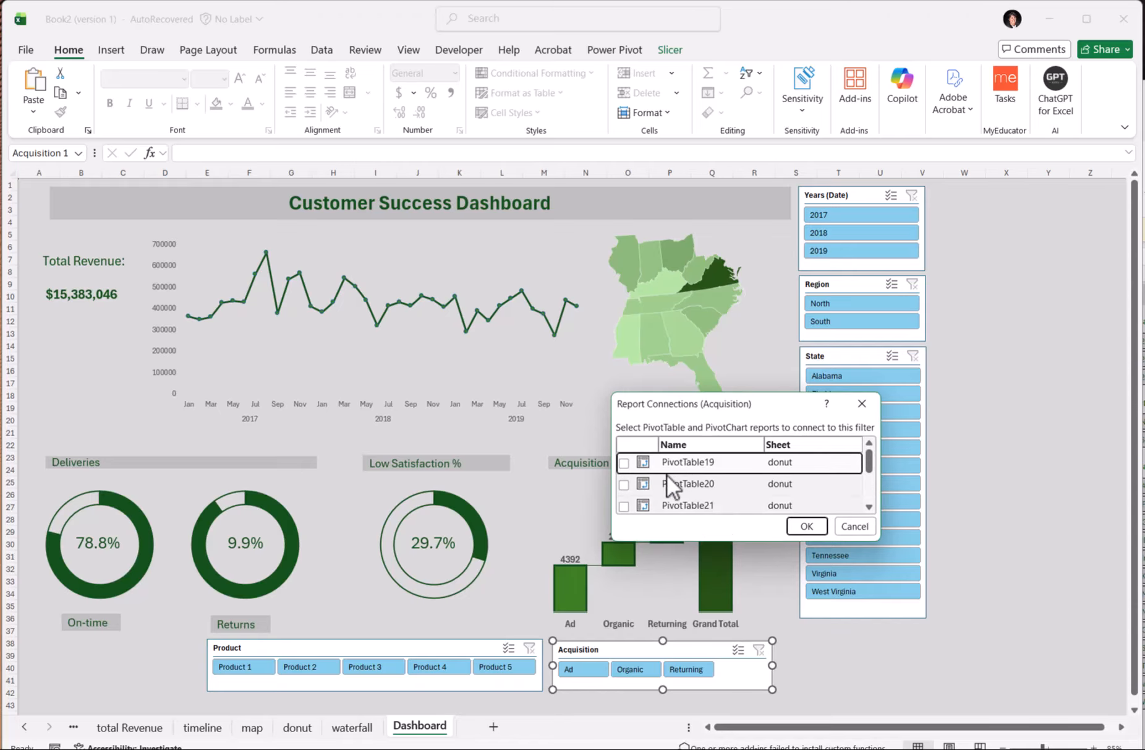
pyautogui.moveTo(761, 542); pyautogui.dragTo(761, 638)
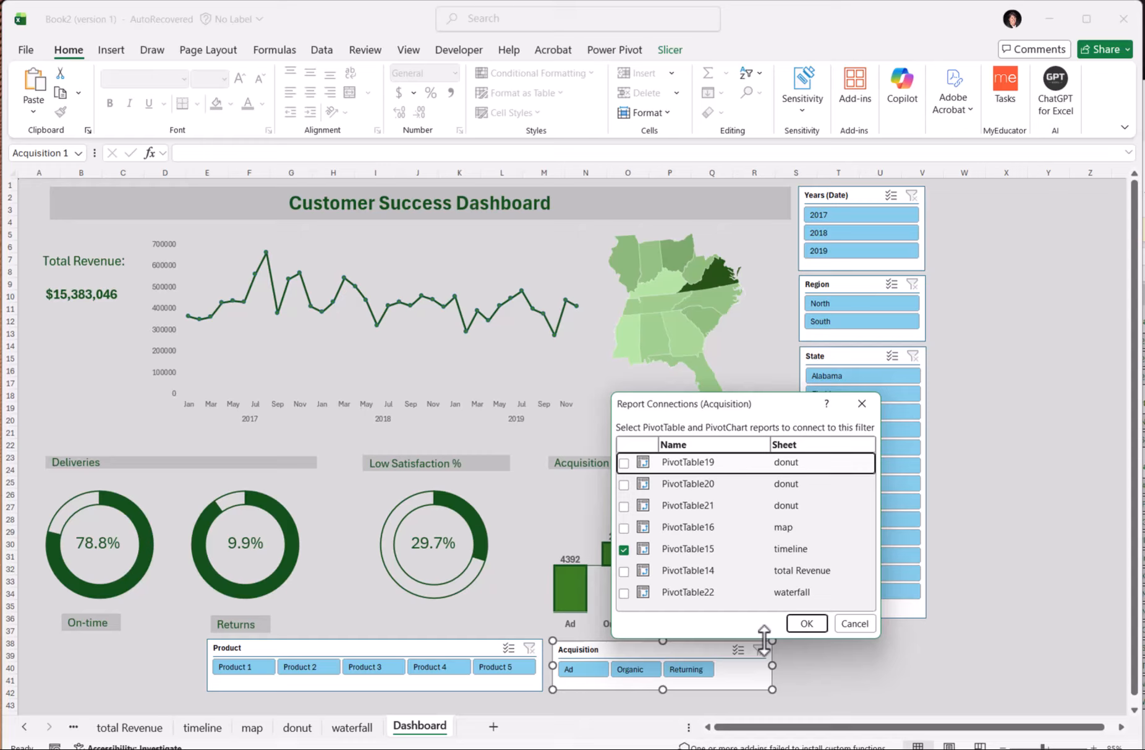
pyautogui.click(626, 463)
pyautogui.click(625, 485)
pyautogui.click(624, 507)
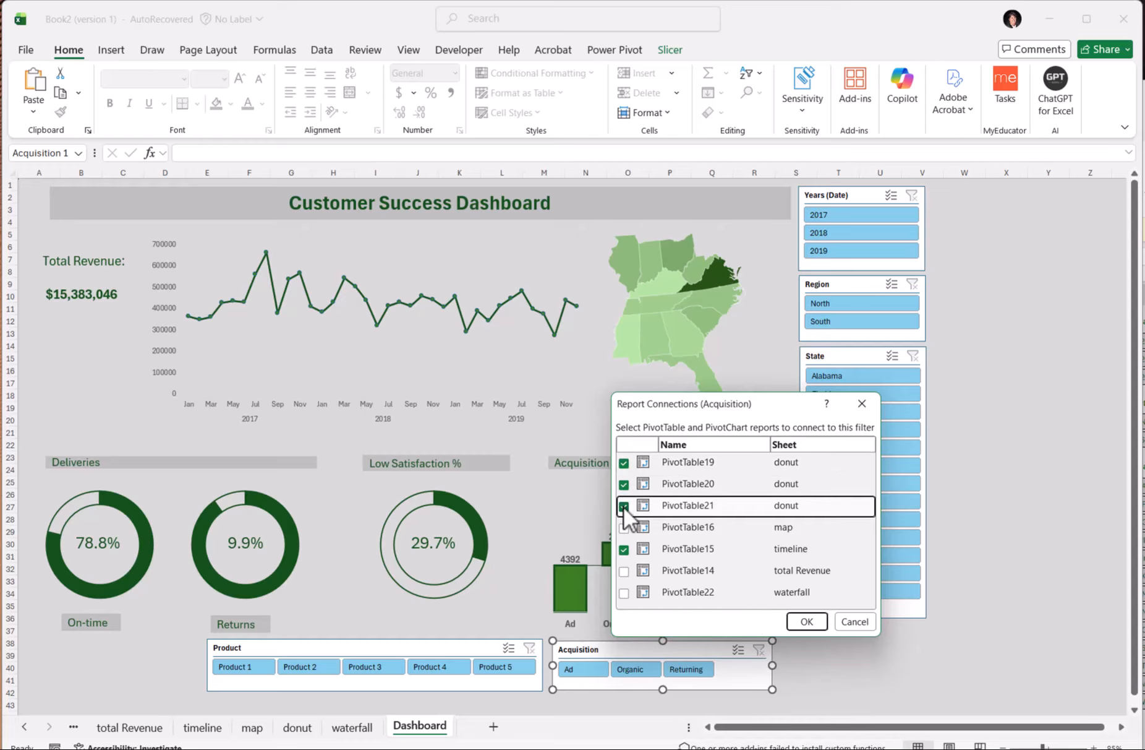
pyautogui.click(623, 528)
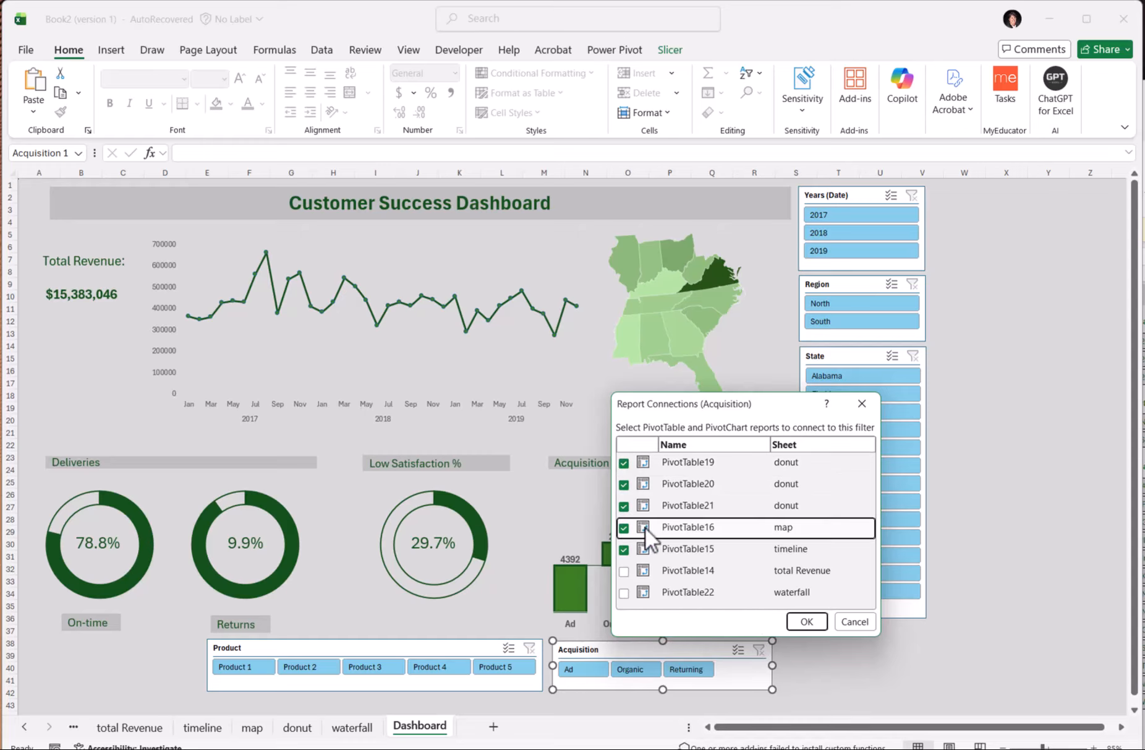
pyautogui.click(625, 570)
pyautogui.click(797, 622)
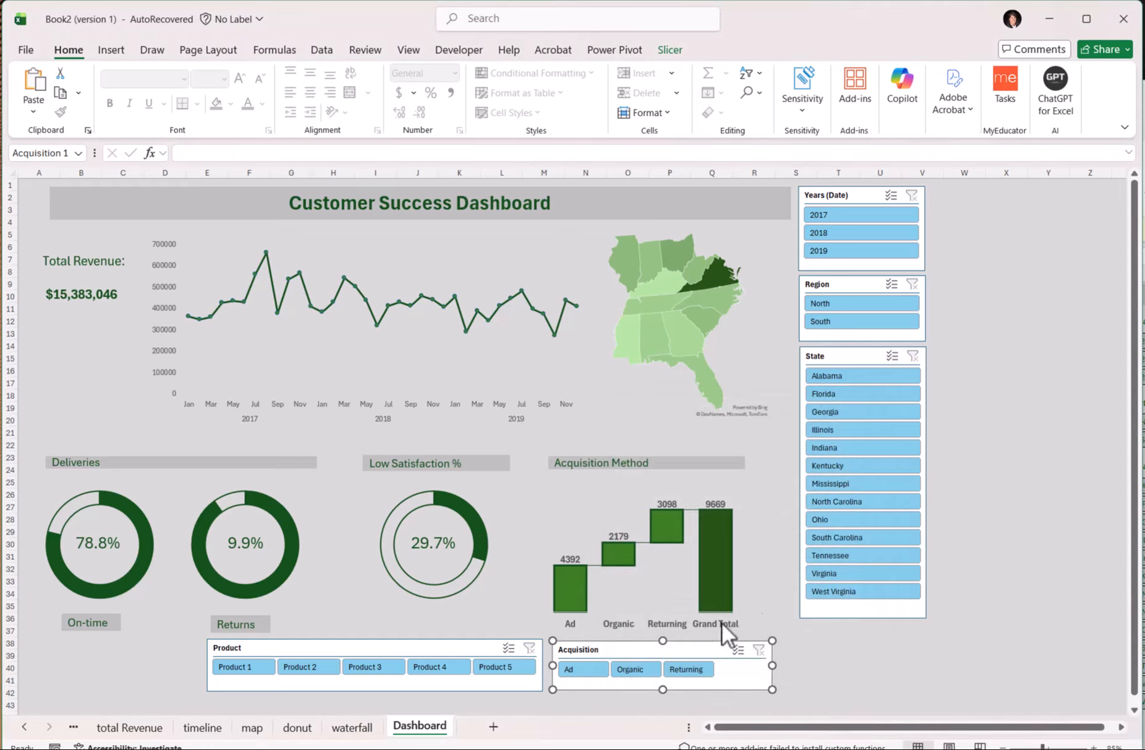
# Step: Connect the Product slicer to the three donut pivot tables and the map and total Revenue pivot tables
pyautogui.click(460, 647)
pyautogui.rightClick(457, 648)
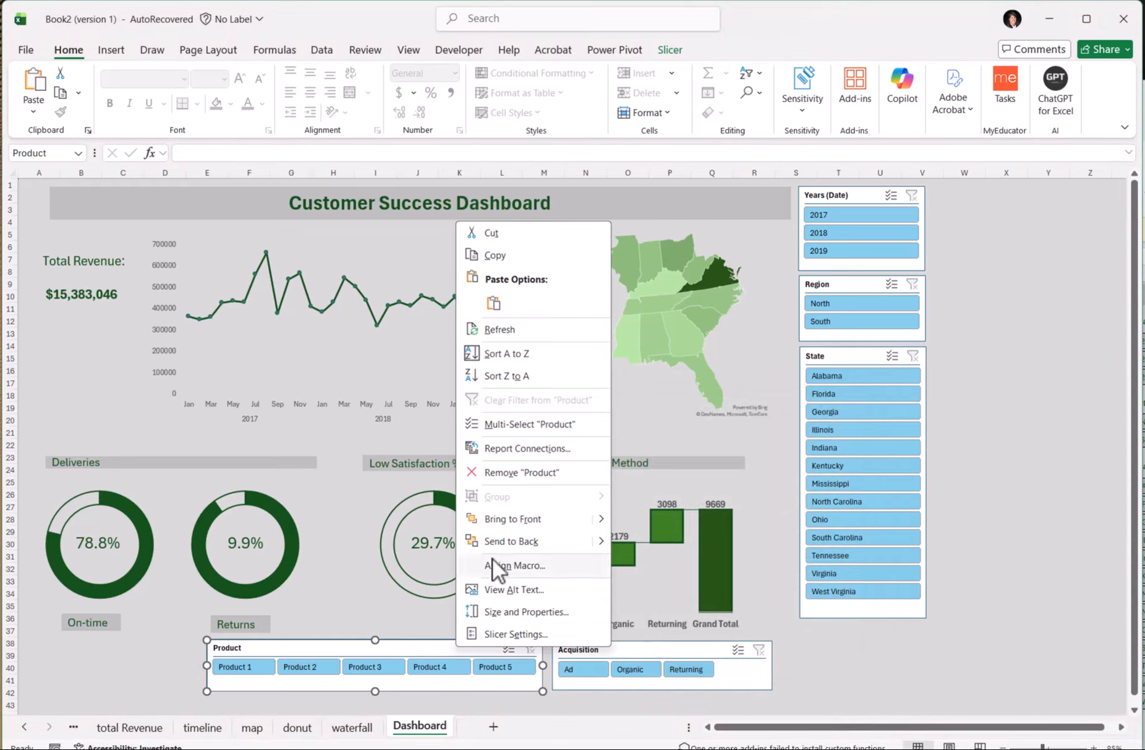
pyautogui.click(520, 447)
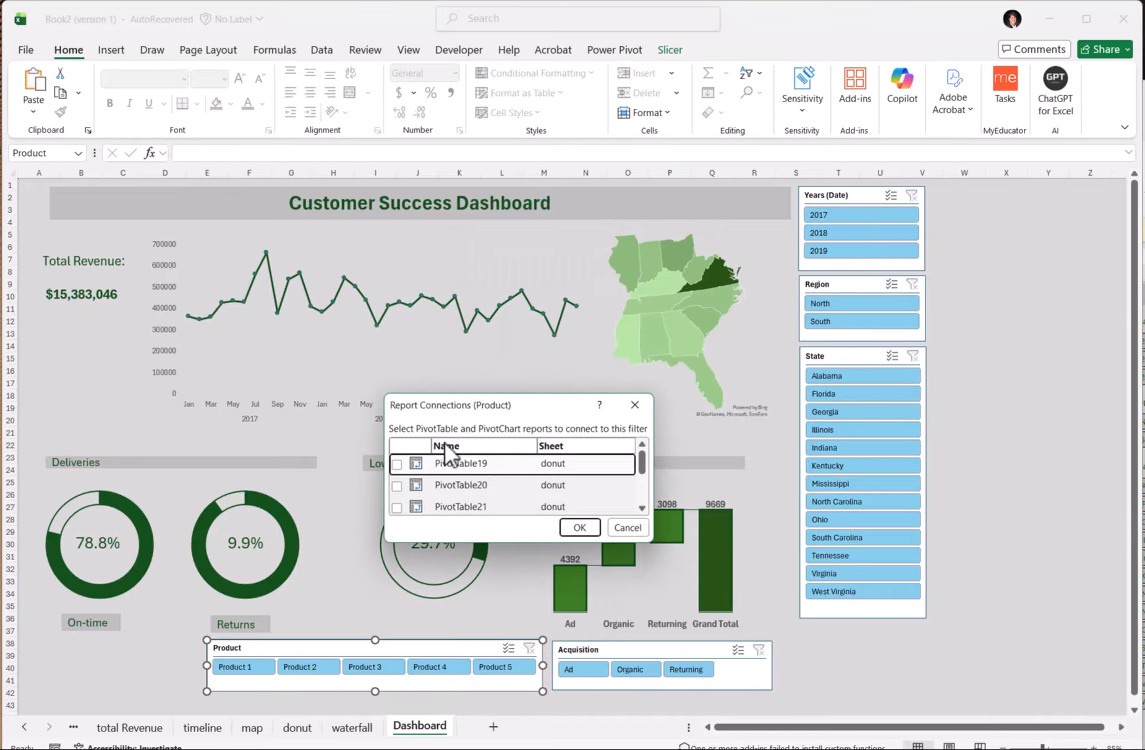
pyautogui.moveTo(441, 541); pyautogui.dragTo(440, 706)
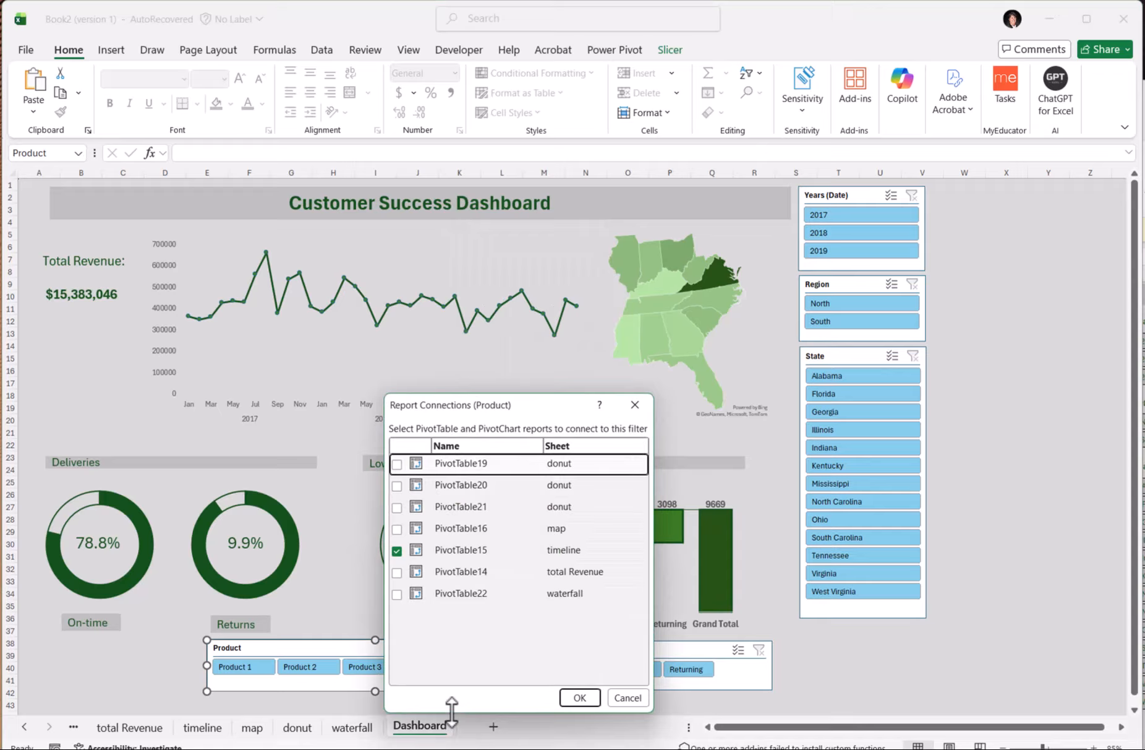
pyautogui.click(397, 464)
pyautogui.click(397, 486)
pyautogui.click(399, 513)
pyautogui.click(399, 529)
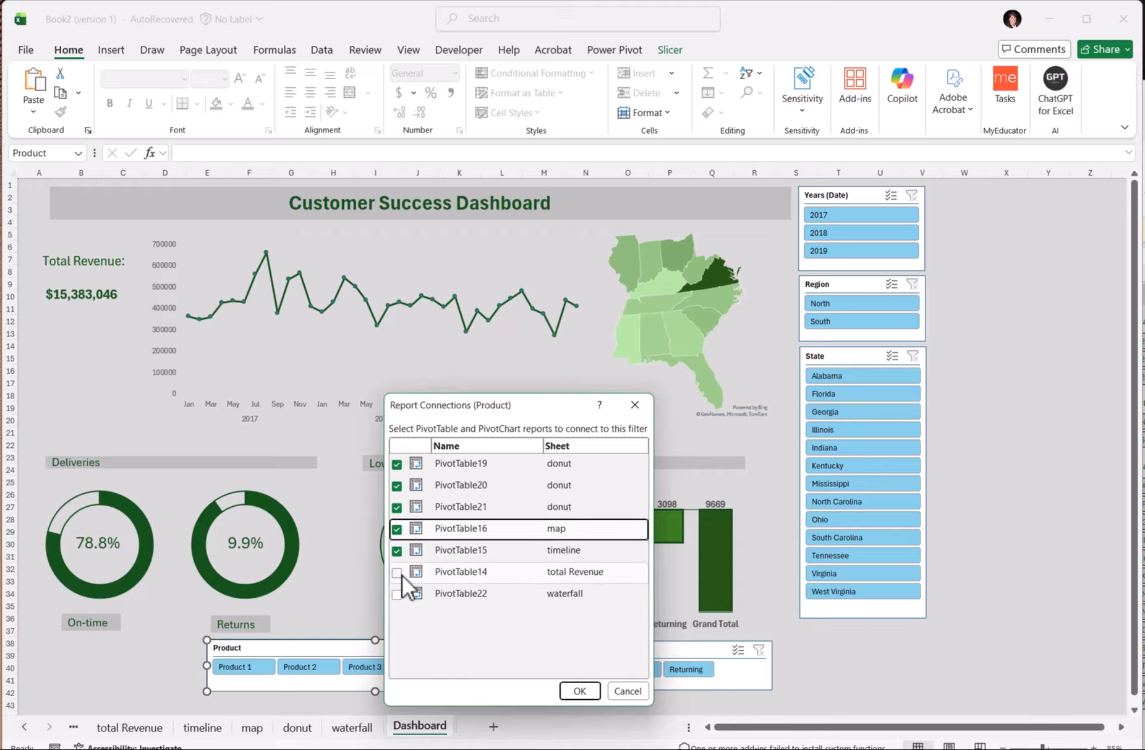
pyautogui.click(402, 575)
pyautogui.click(402, 598)
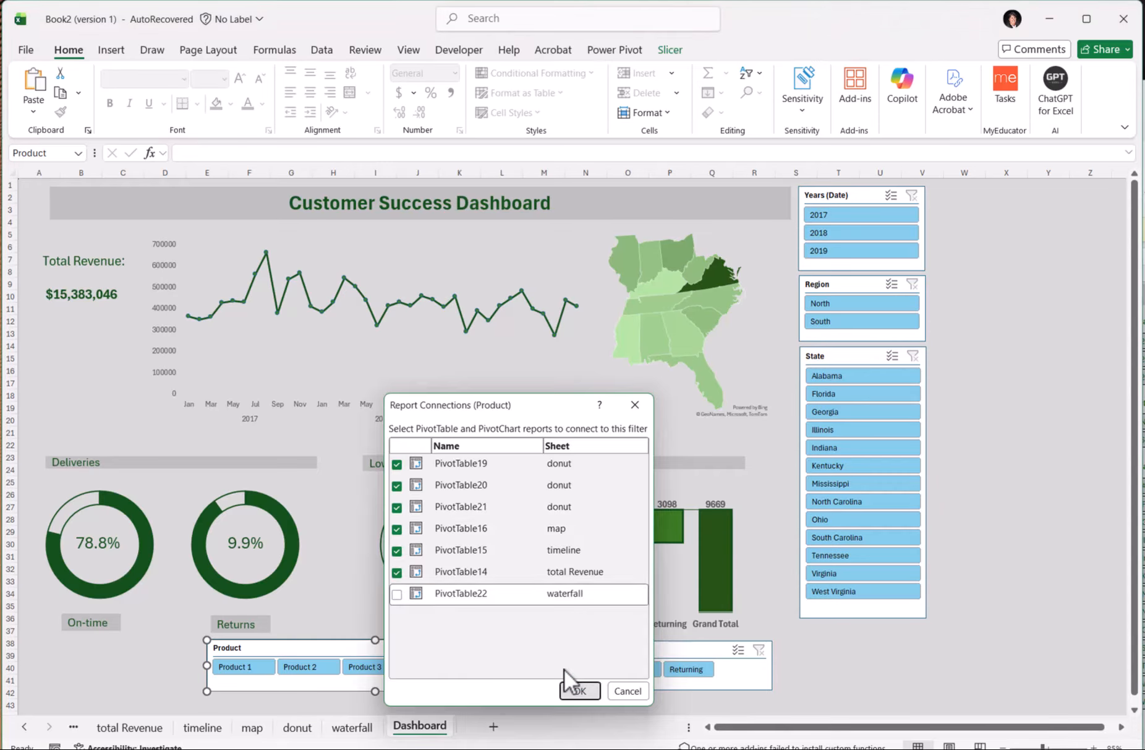
pyautogui.click(579, 690)
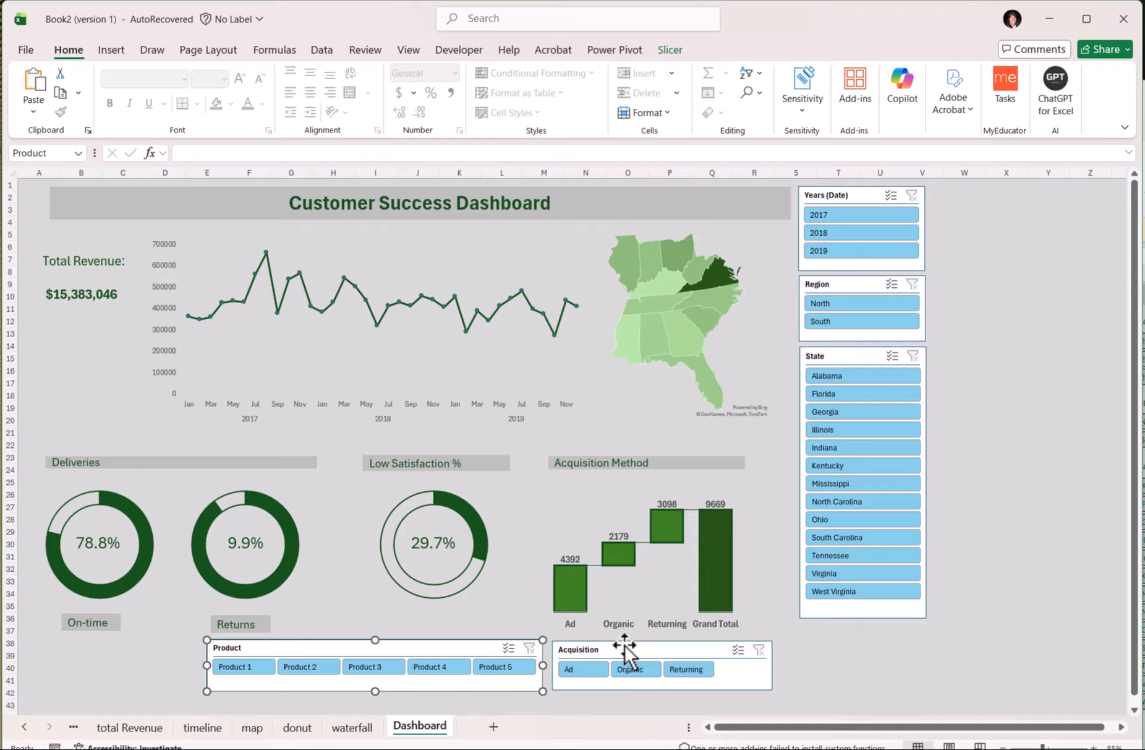
# Step: Apply the grey slicer style to the Product, Acquisition, State, Region and Years slicers together
pyautogui.click(844, 359)
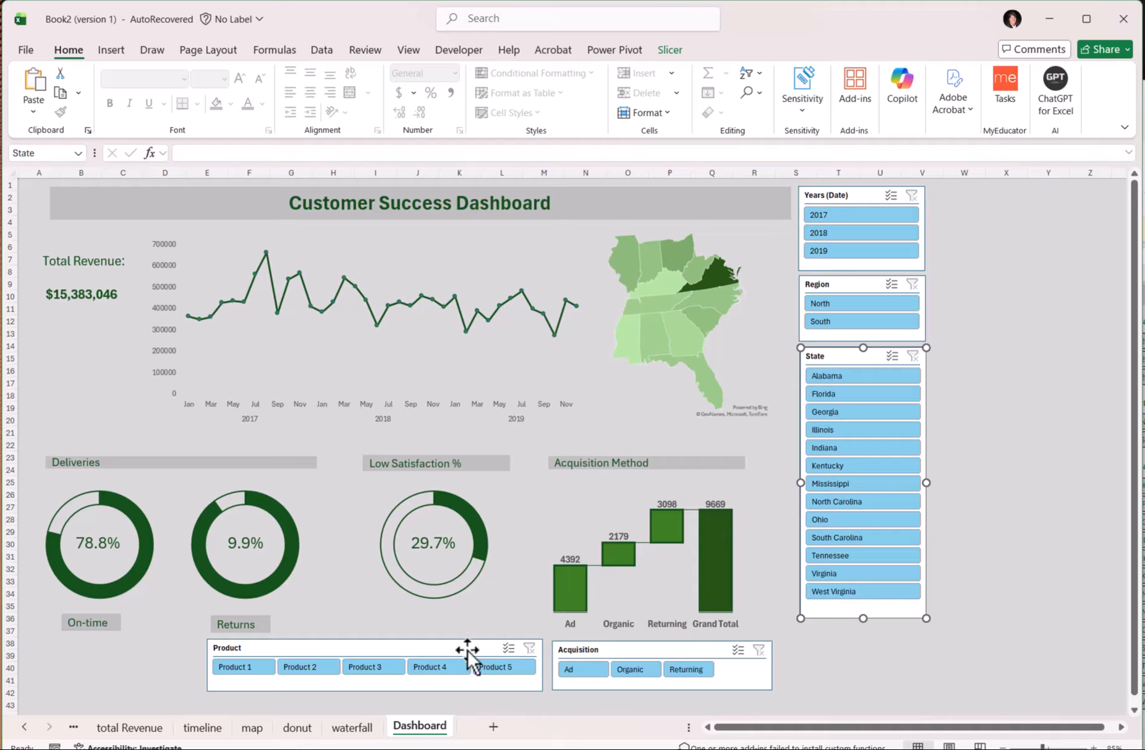
pyautogui.click(469, 648)
pyautogui.keyDown('ctrl'); pyautogui.click(616, 650); pyautogui.keyUp('ctrl')
pyautogui.keyDown('ctrl'); pyautogui.click(820, 358); pyautogui.keyUp('ctrl')
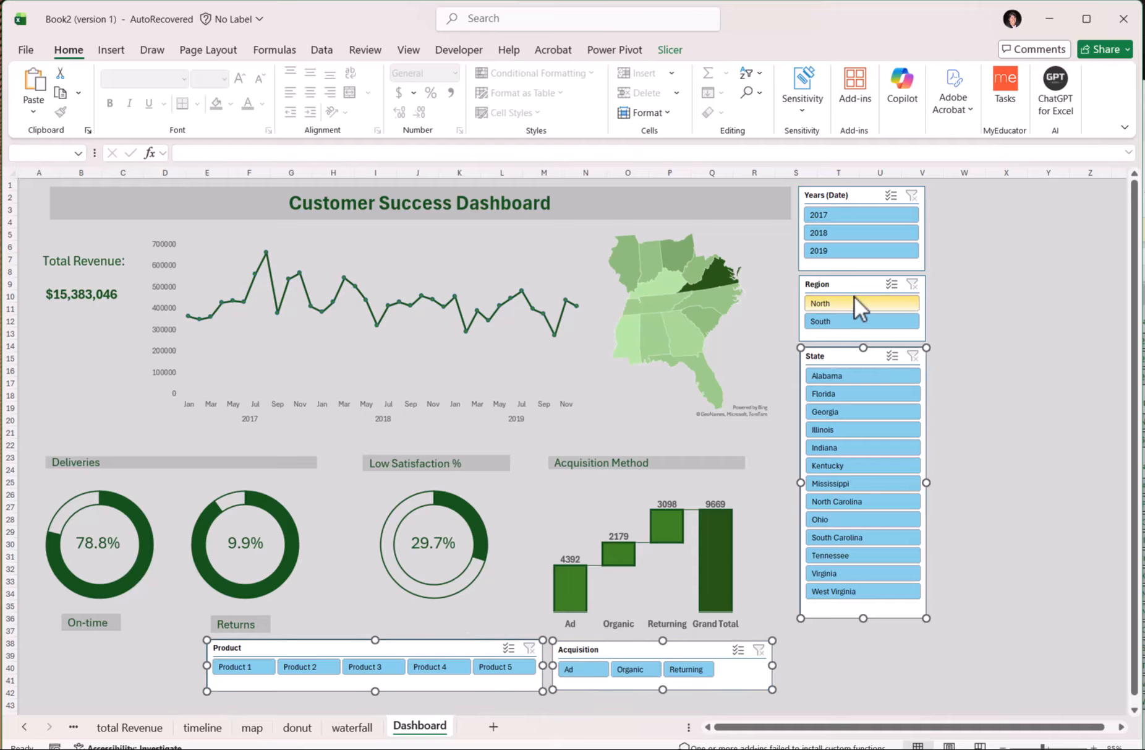
pyautogui.keyDown('ctrl'); pyautogui.click(853, 283); pyautogui.keyUp('ctrl')
pyautogui.keyDown('ctrl'); pyautogui.click(865, 196); pyautogui.keyUp('ctrl')
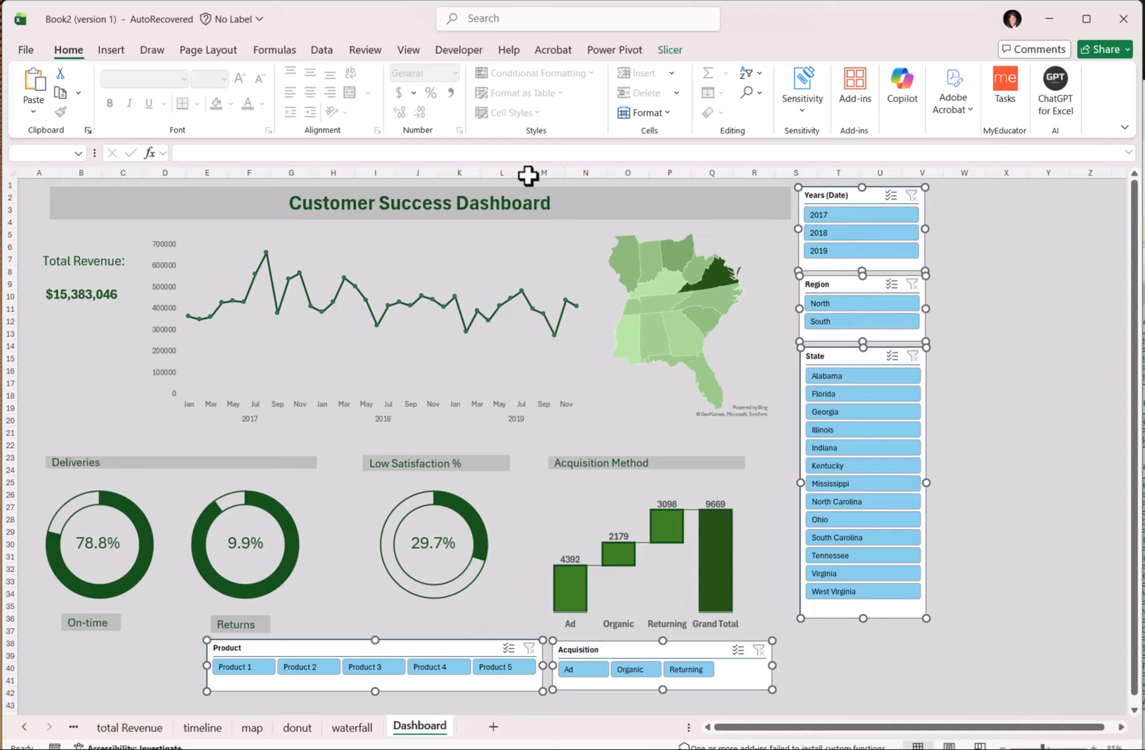
pyautogui.click(671, 50)
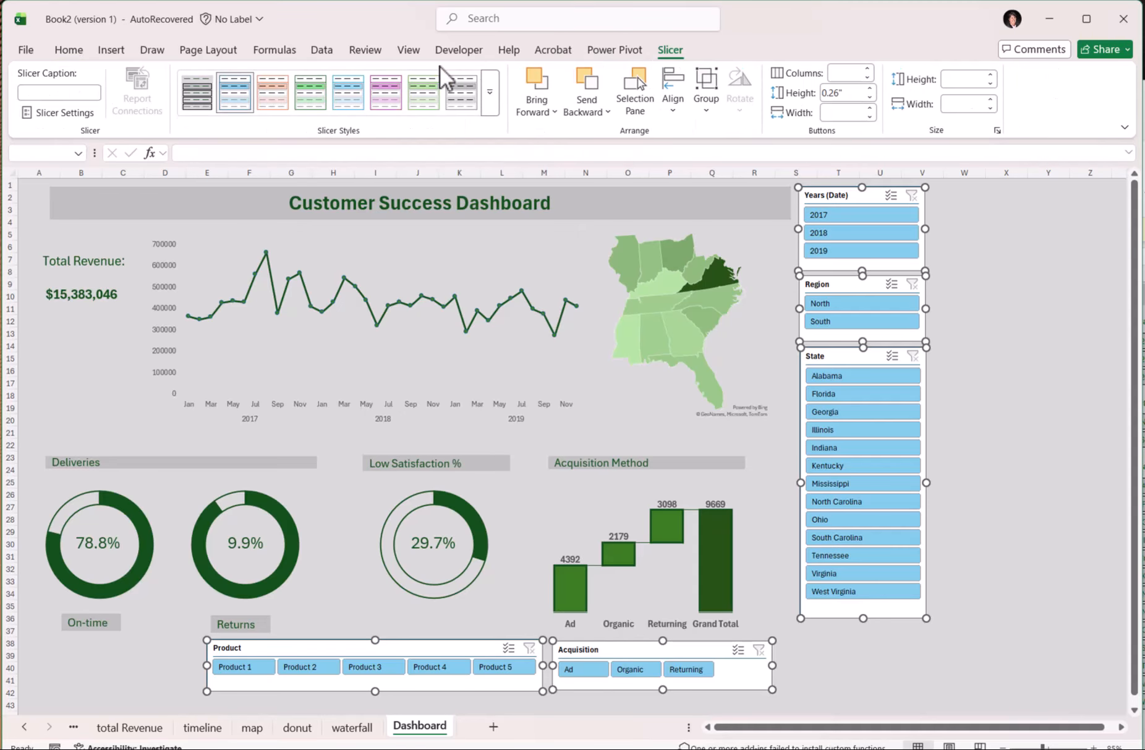
pyautogui.click(196, 97)
pyautogui.click(964, 382)
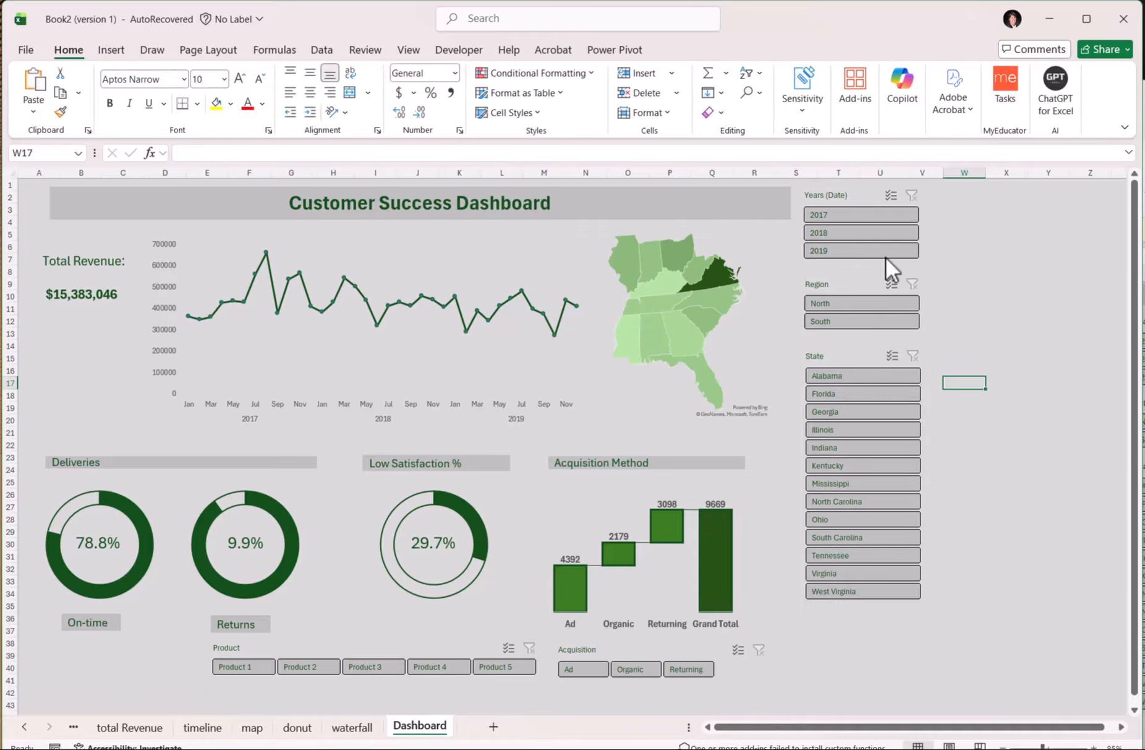
# Step: Filter the dashboard by 2017, 2018 and 2019 in turn to check how the charts respond
pyautogui.click(884, 214)
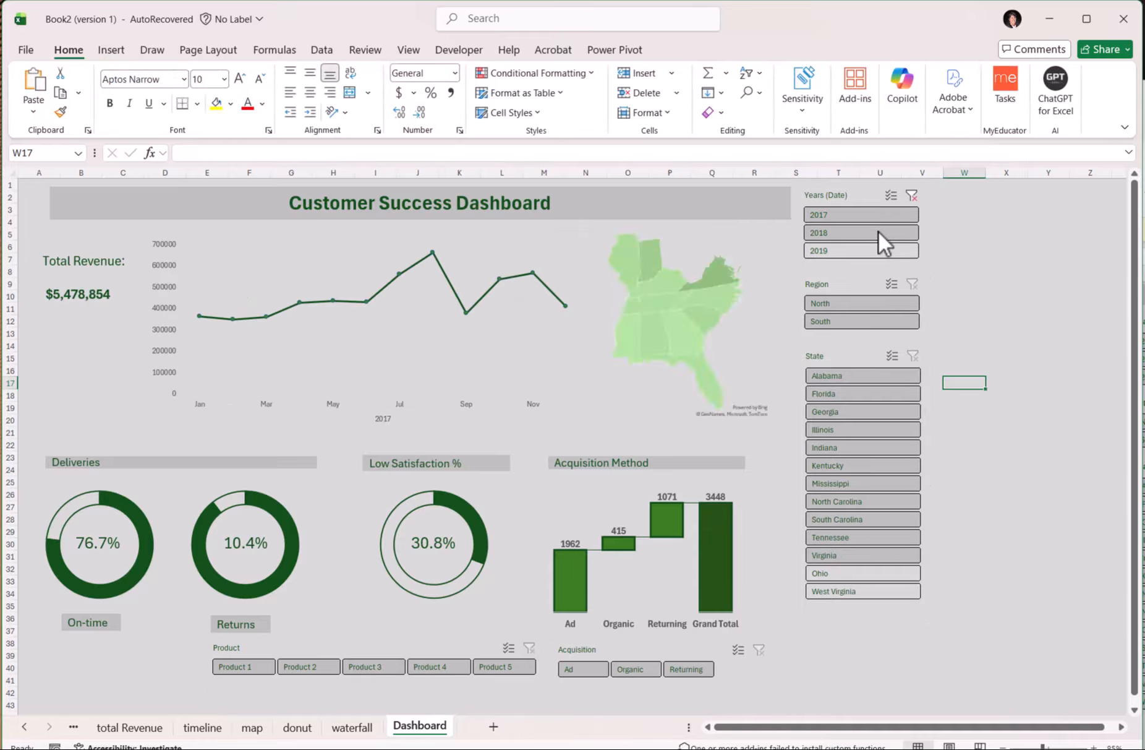
pyautogui.click(879, 232)
pyautogui.click(879, 251)
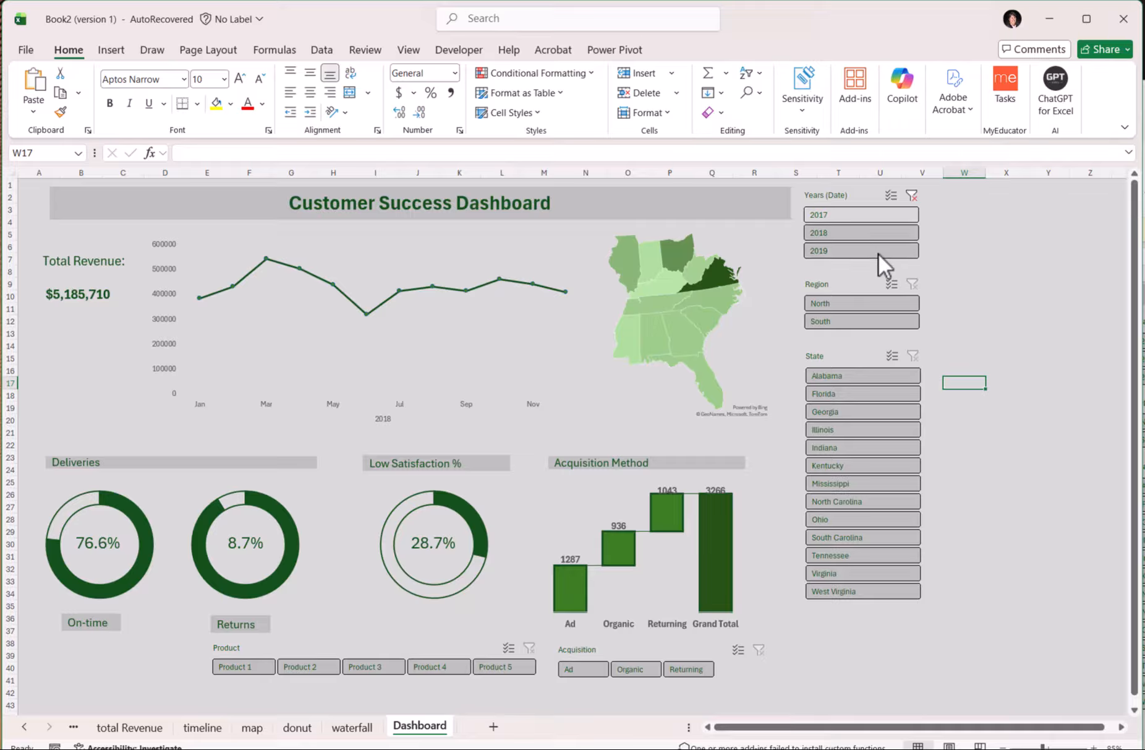
# Step: Filter the dashboard by the North and South regions, the year 2017 and the state Alabama to check how the charts respond
pyautogui.click(864, 303)
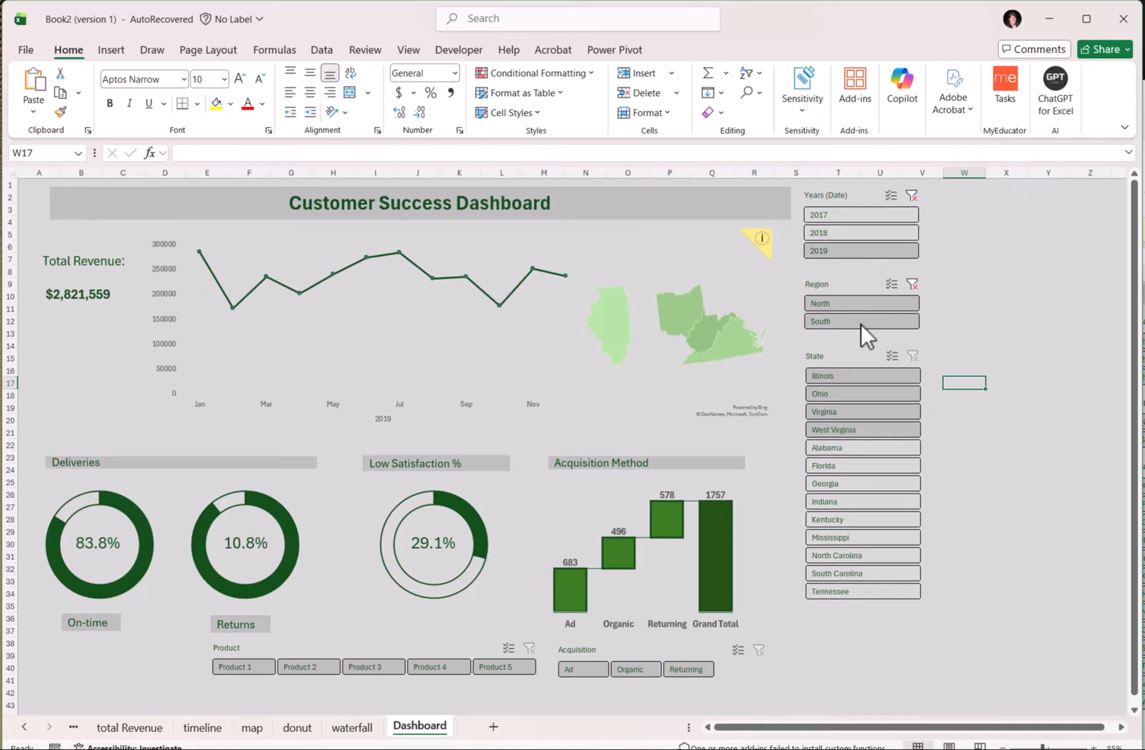
pyautogui.click(861, 322)
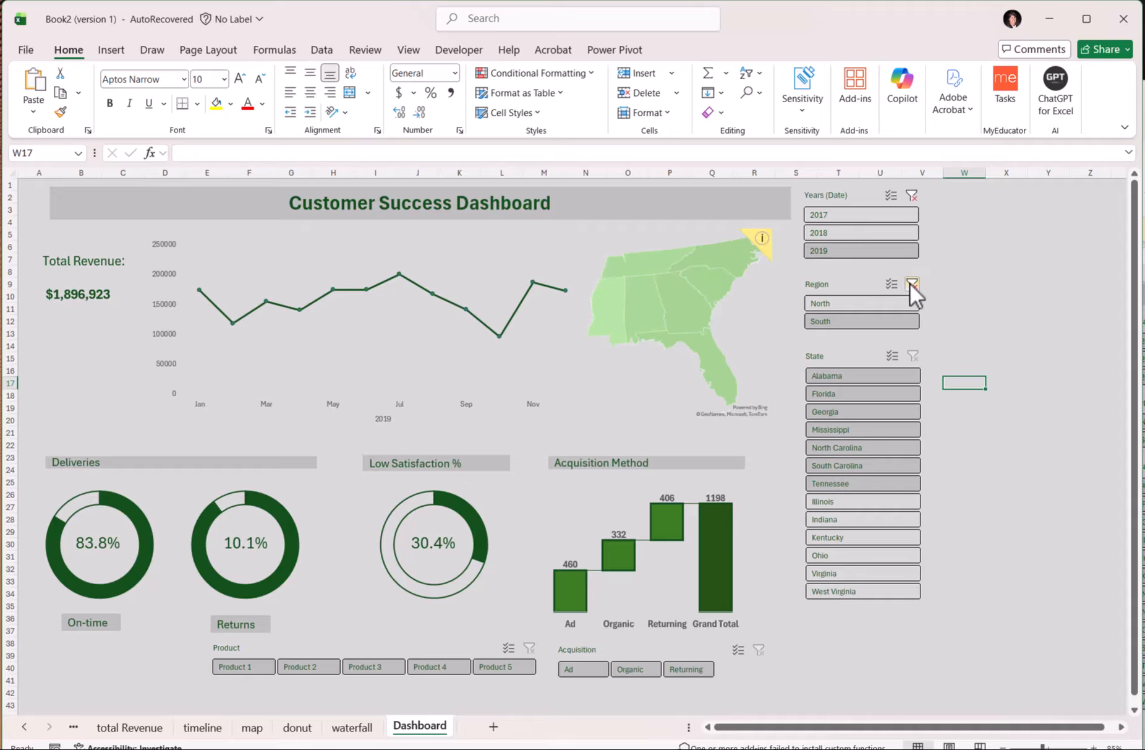
pyautogui.click(904, 215)
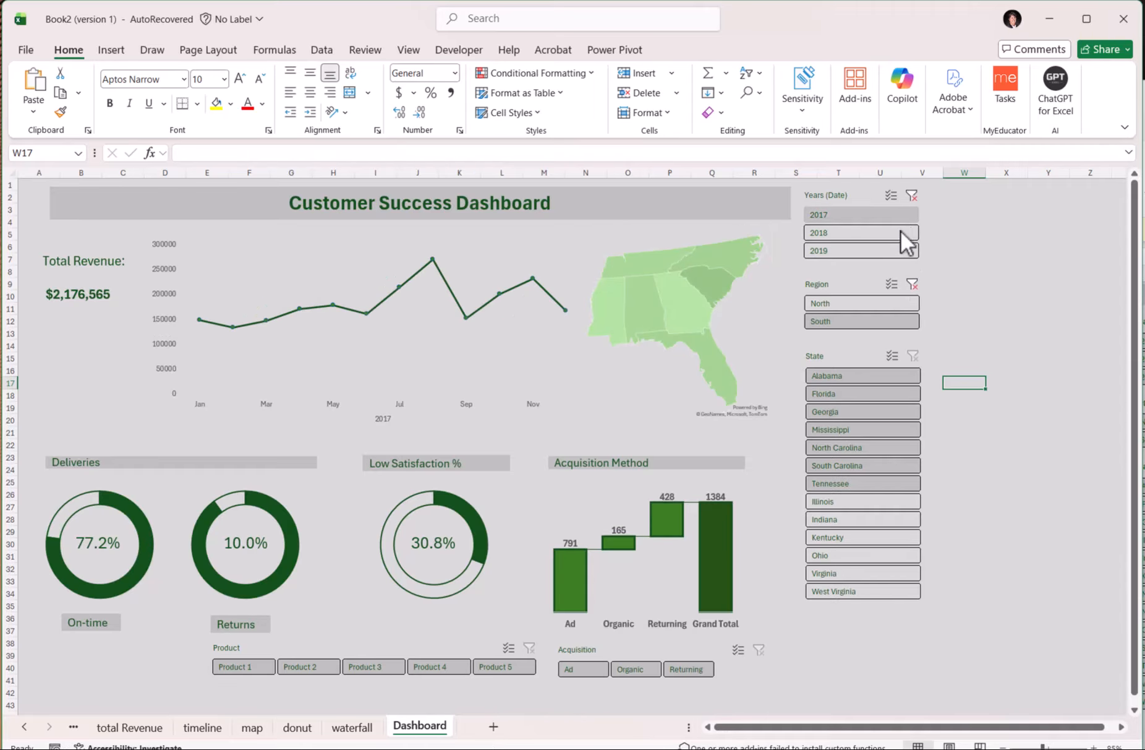
pyautogui.click(875, 369)
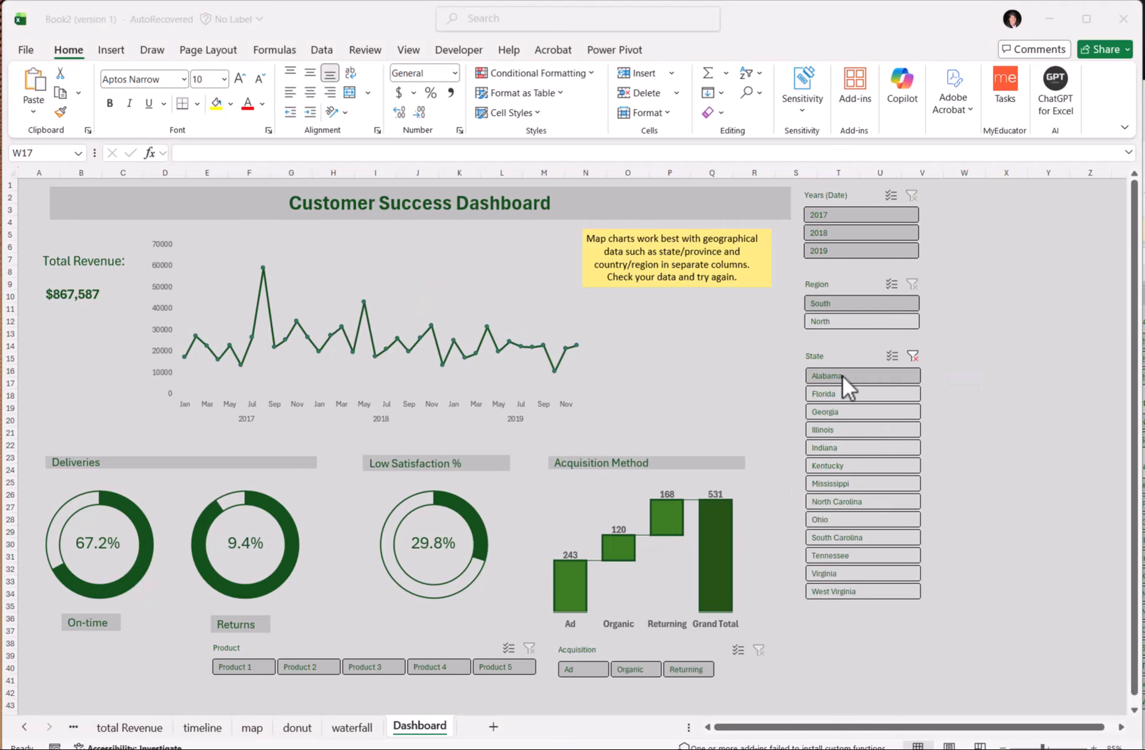
# Step: Turn off the grand totals in the State revenue pivot table on the map sheet
pyautogui.click(252, 727)
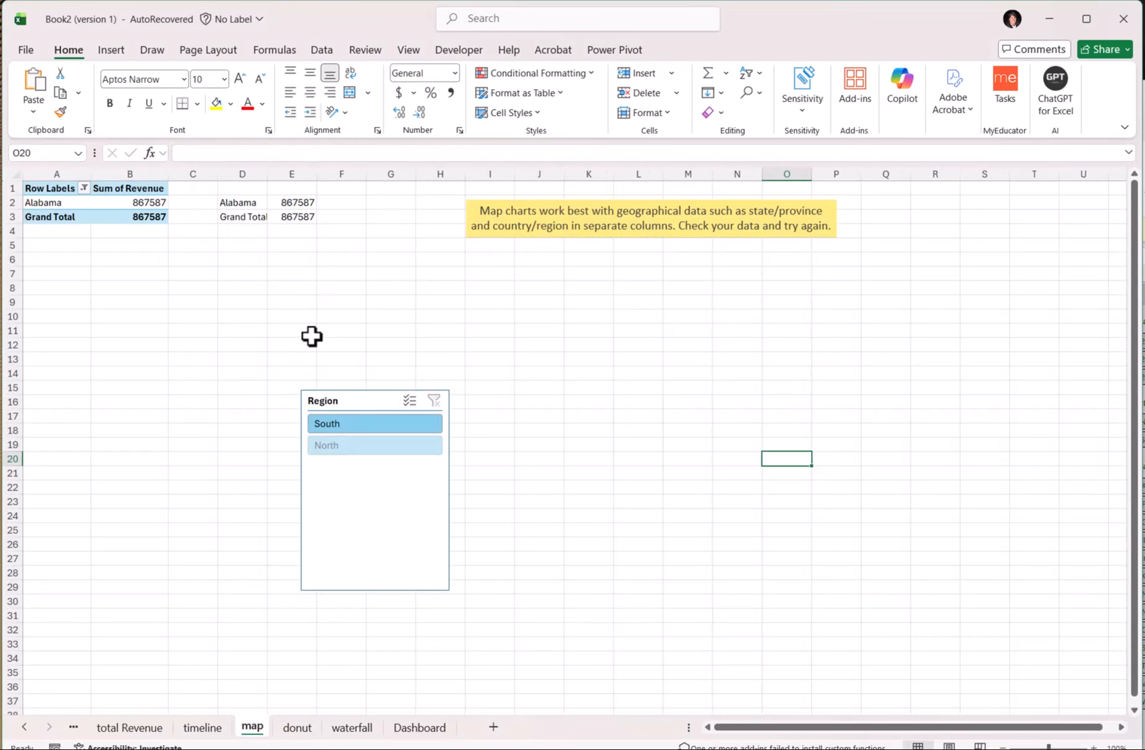
pyautogui.click(250, 217)
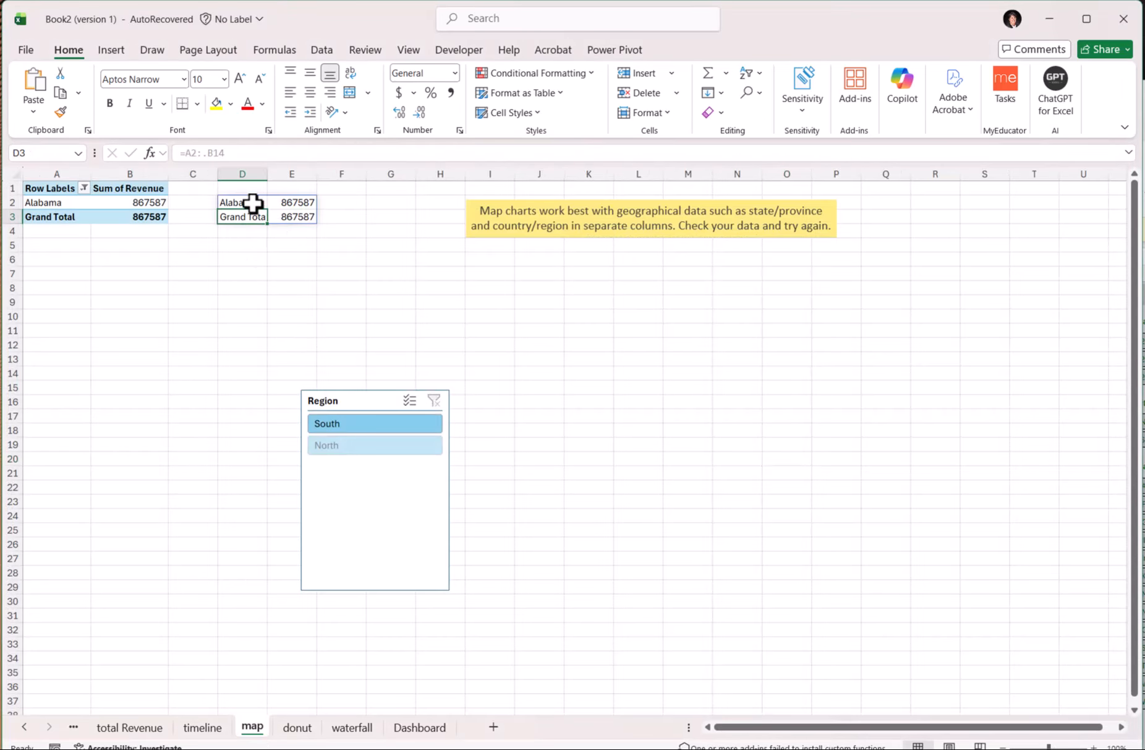
pyautogui.click(252, 203)
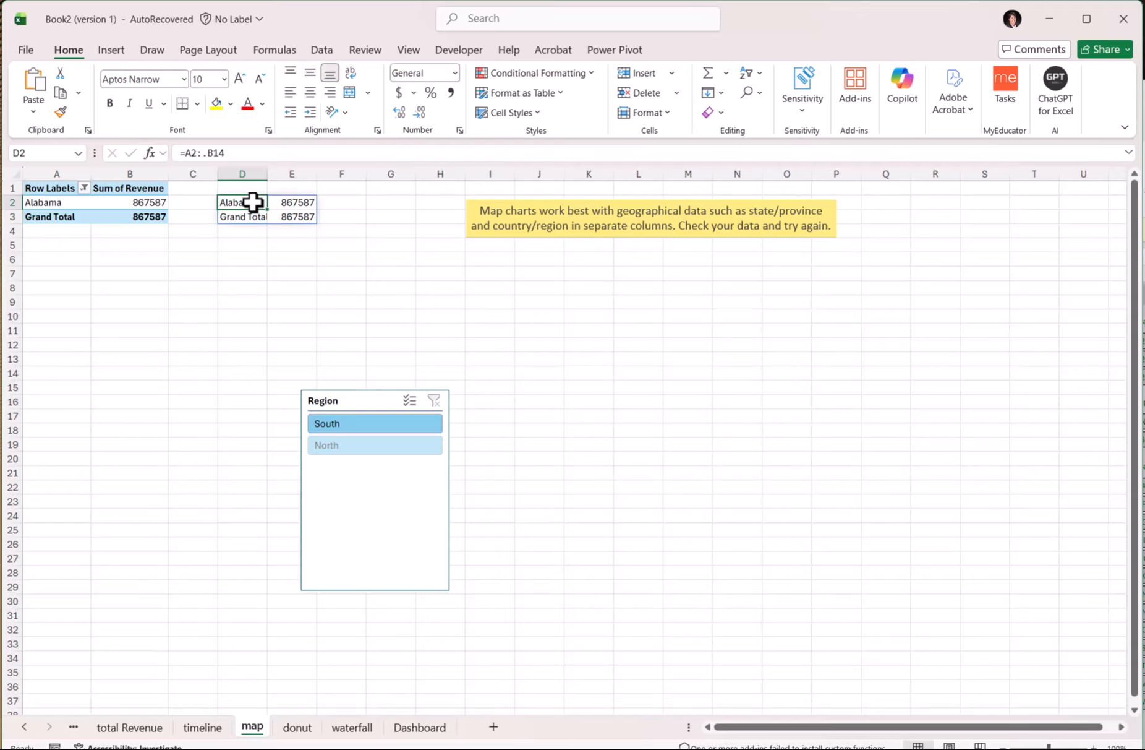
pyautogui.click(111, 202)
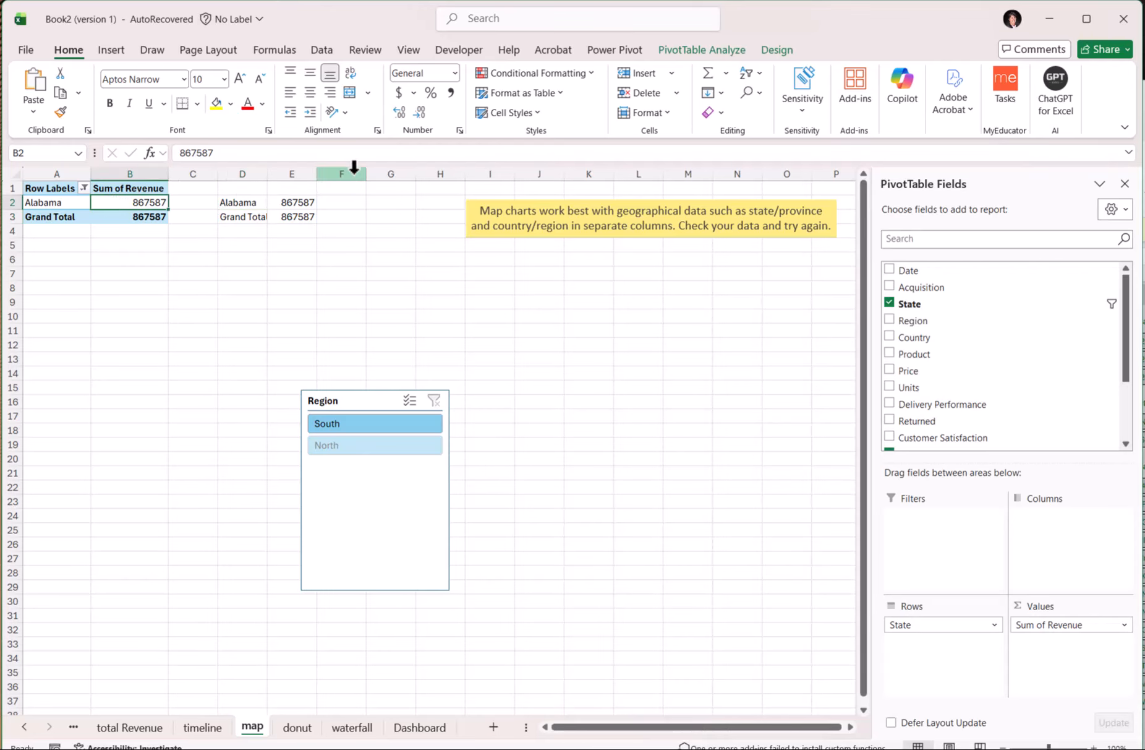
pyautogui.click(758, 52)
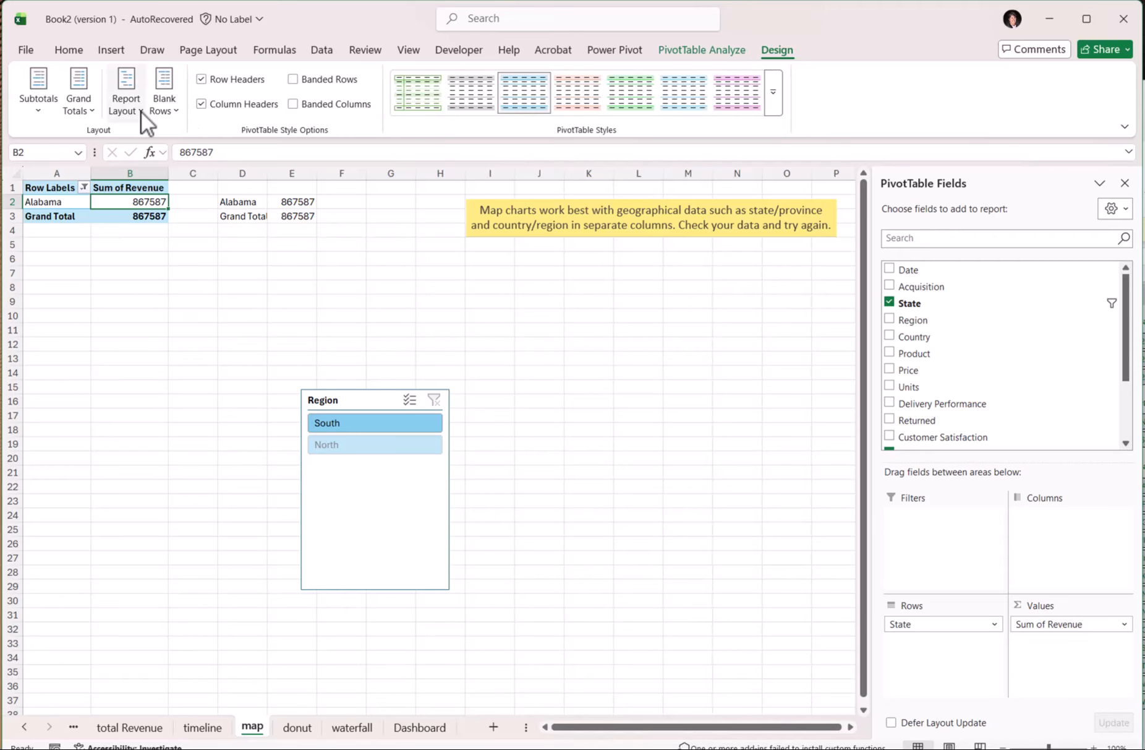
pyautogui.click(81, 106)
pyautogui.click(103, 136)
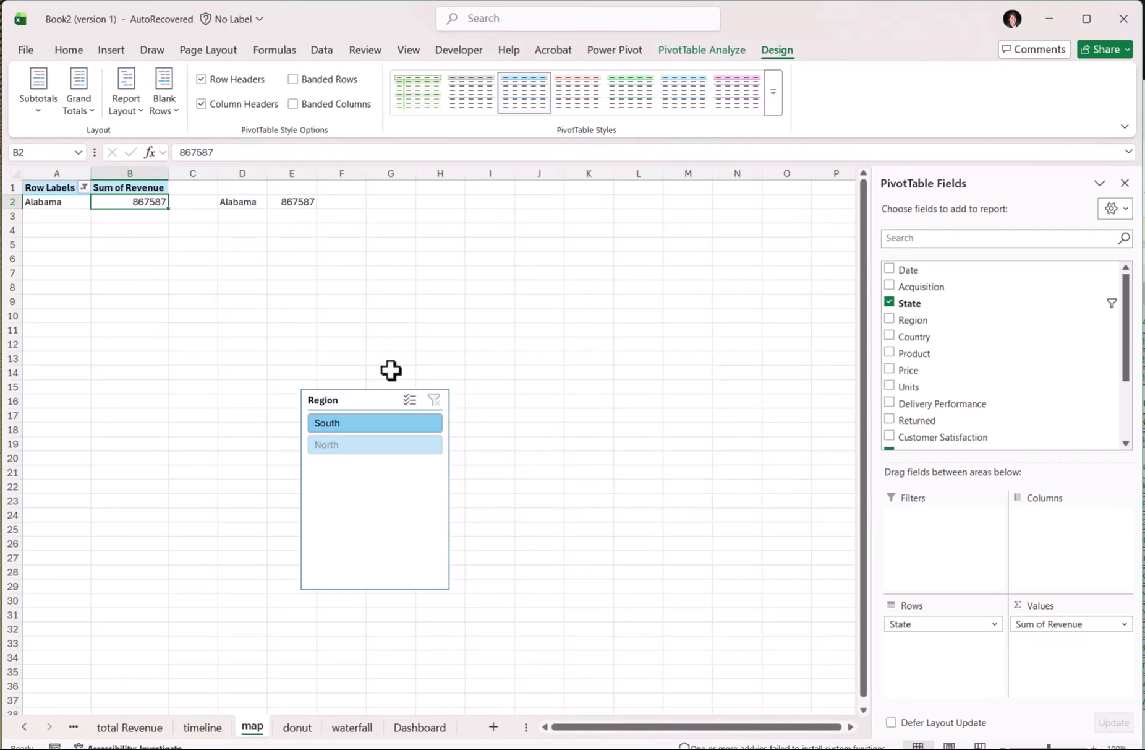
# Step: Check the map chart on the Dashboard sheet by filtering to Florida, and clear the State filter
pyautogui.click(444, 728)
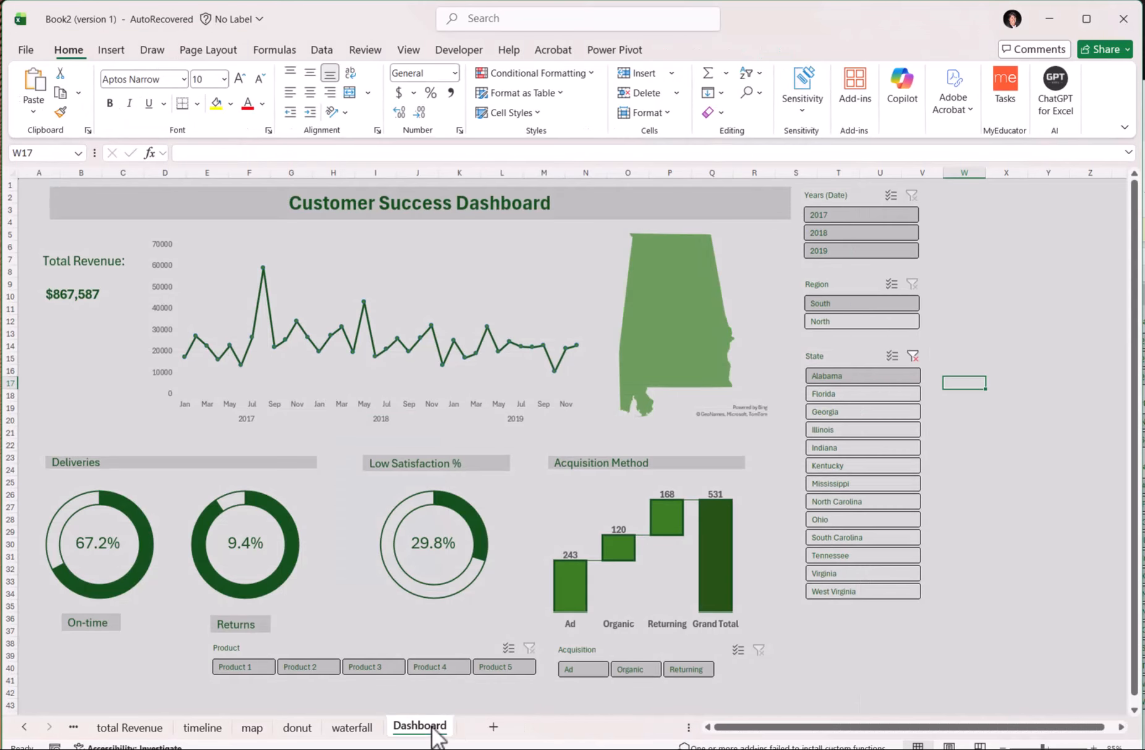
pyautogui.click(865, 390)
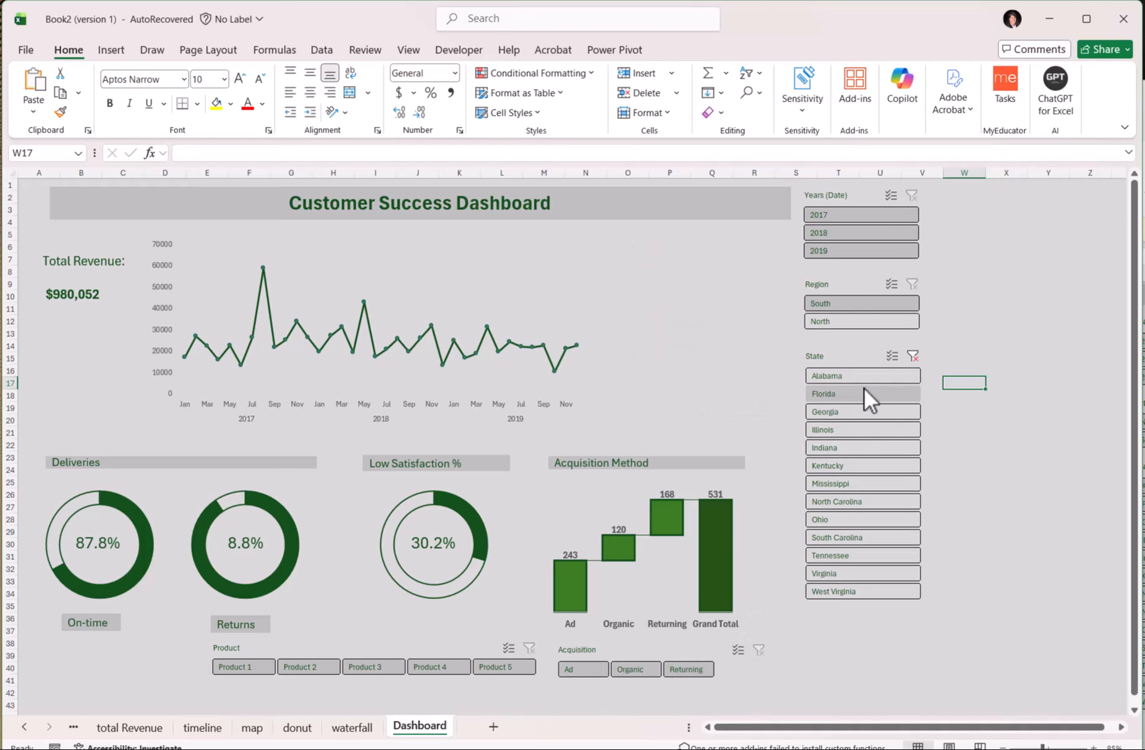
pyautogui.click(912, 355)
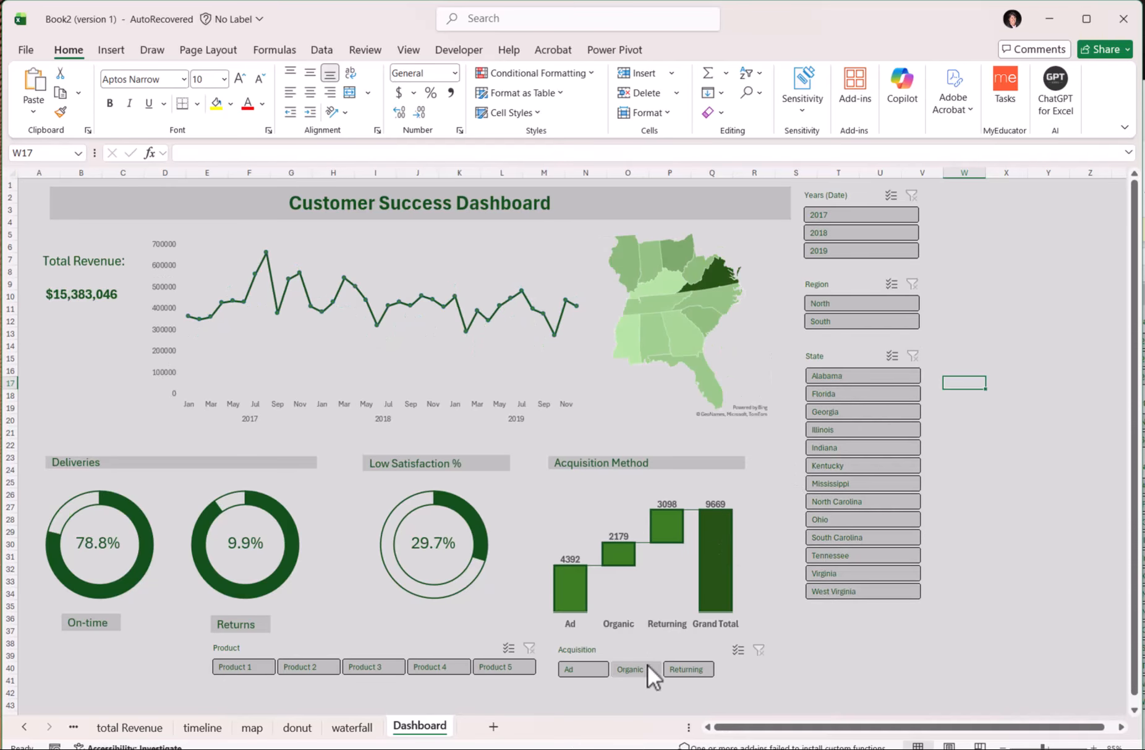
# Step: Test the Acquisition slicer with Organic, Returning and Ad and the Product slicer with Product 4 and Product 3, and clear both filters
pyautogui.click(623, 668)
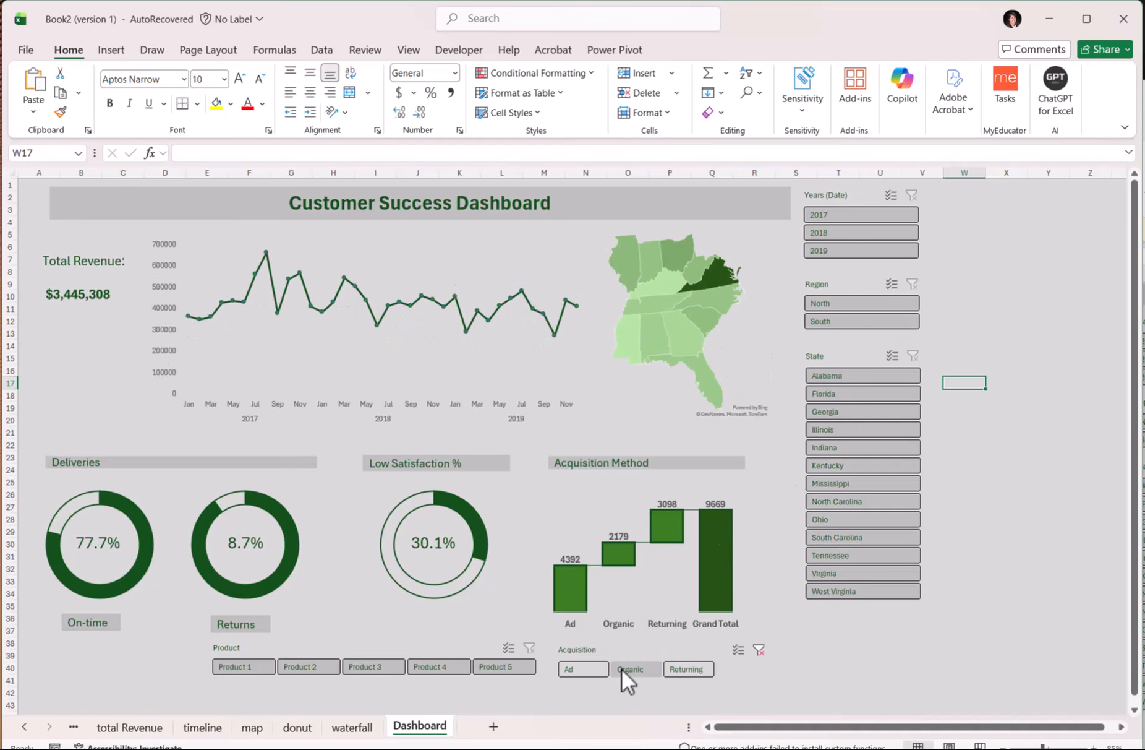
pyautogui.click(681, 666)
pyautogui.click(588, 668)
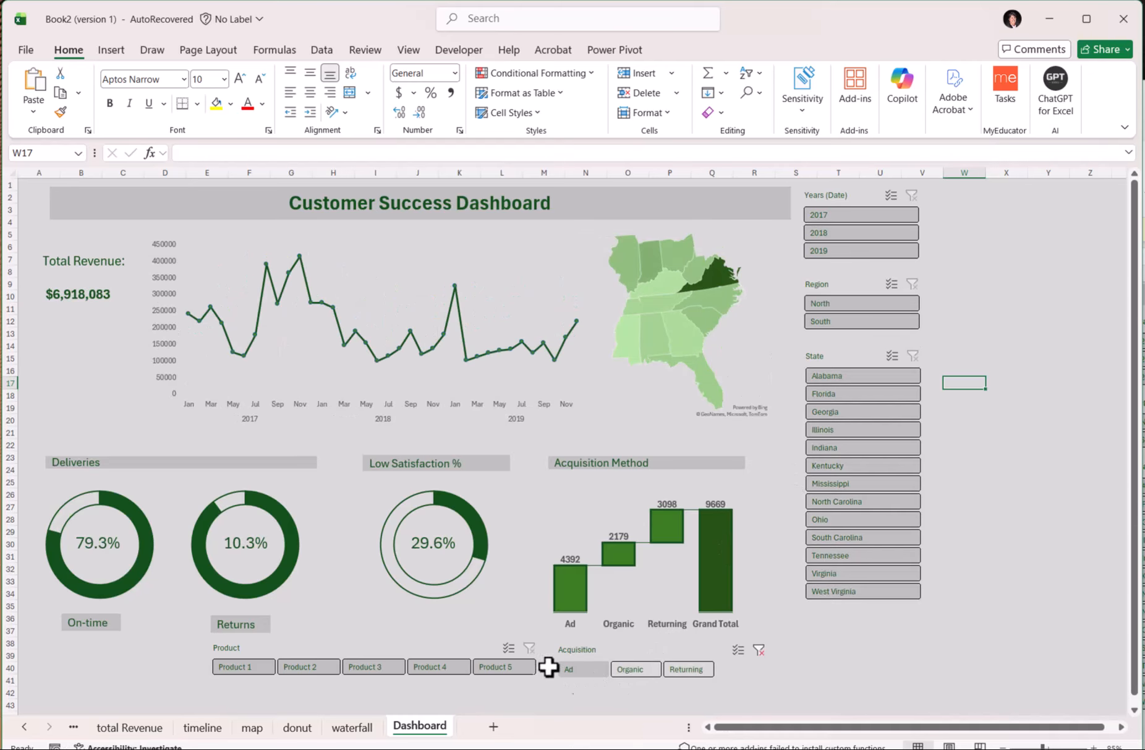
pyautogui.click(428, 667)
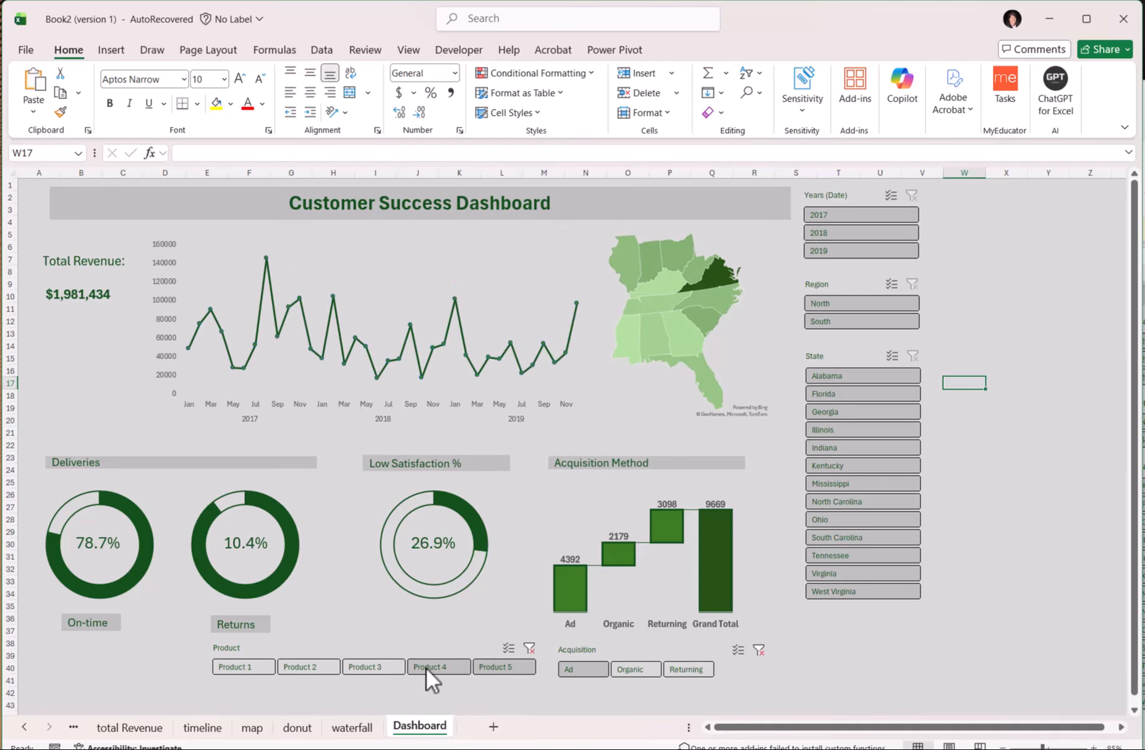
pyautogui.click(374, 667)
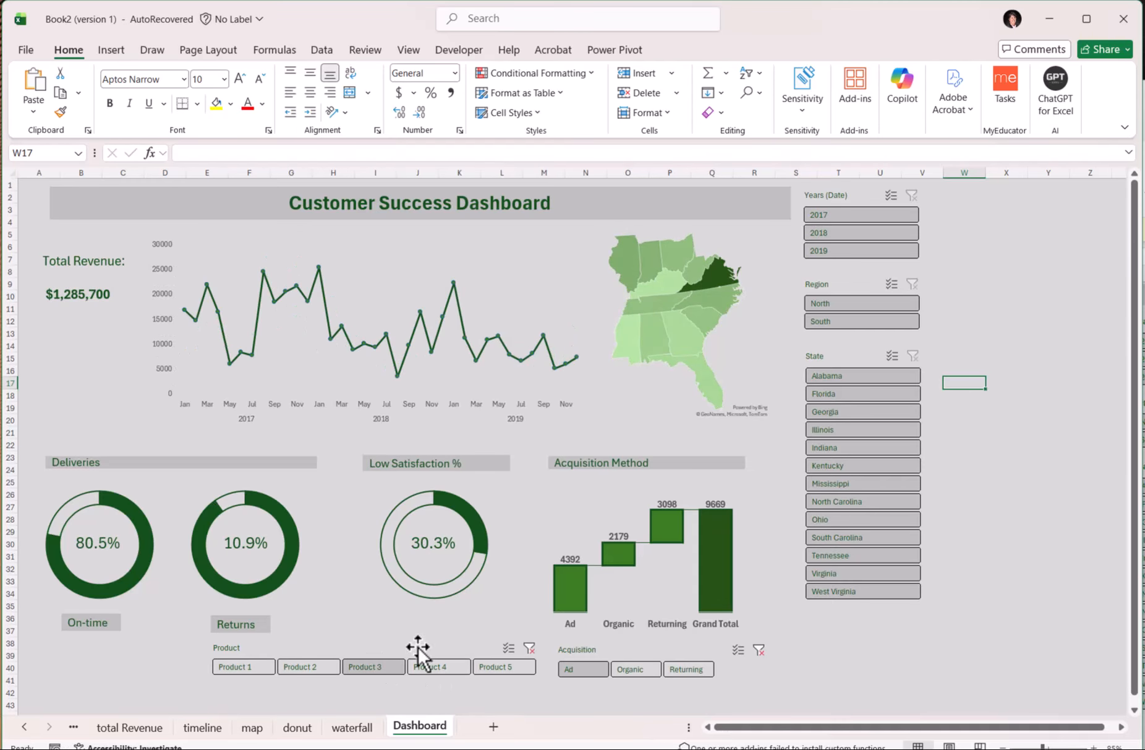
pyautogui.click(759, 649)
pyautogui.click(530, 648)
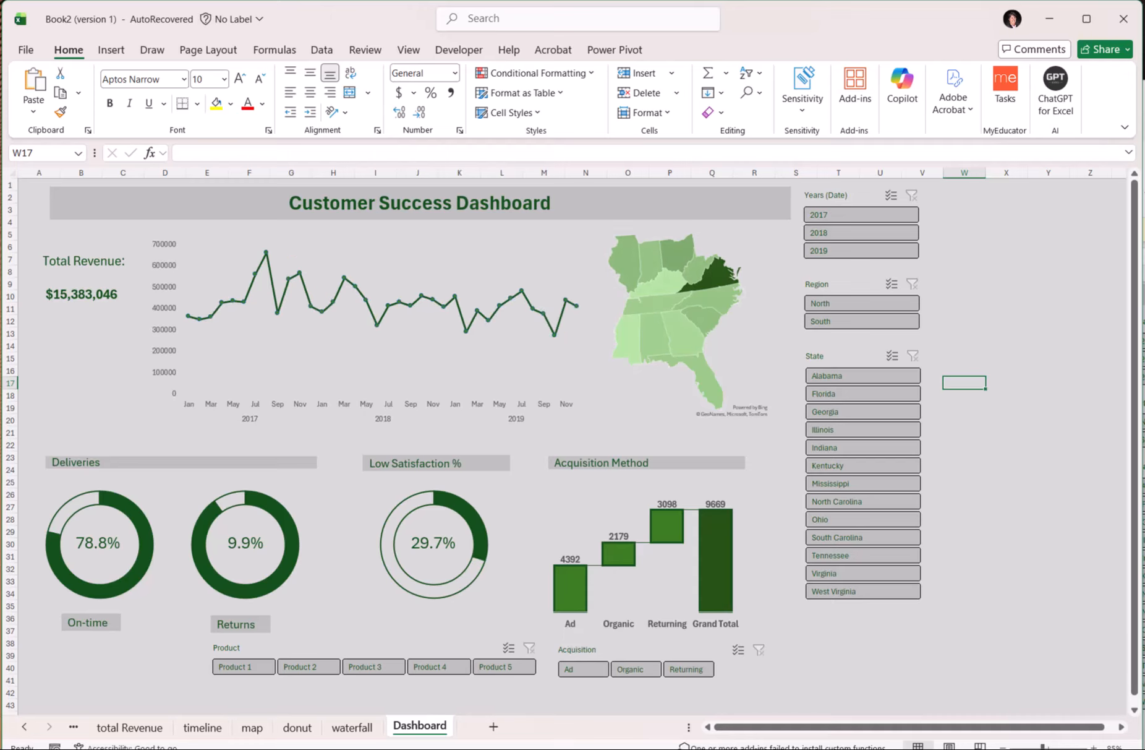
# Step: Hide all unused columns of the Dashboard sheet from column W to the last column
pyautogui.click(968, 172)
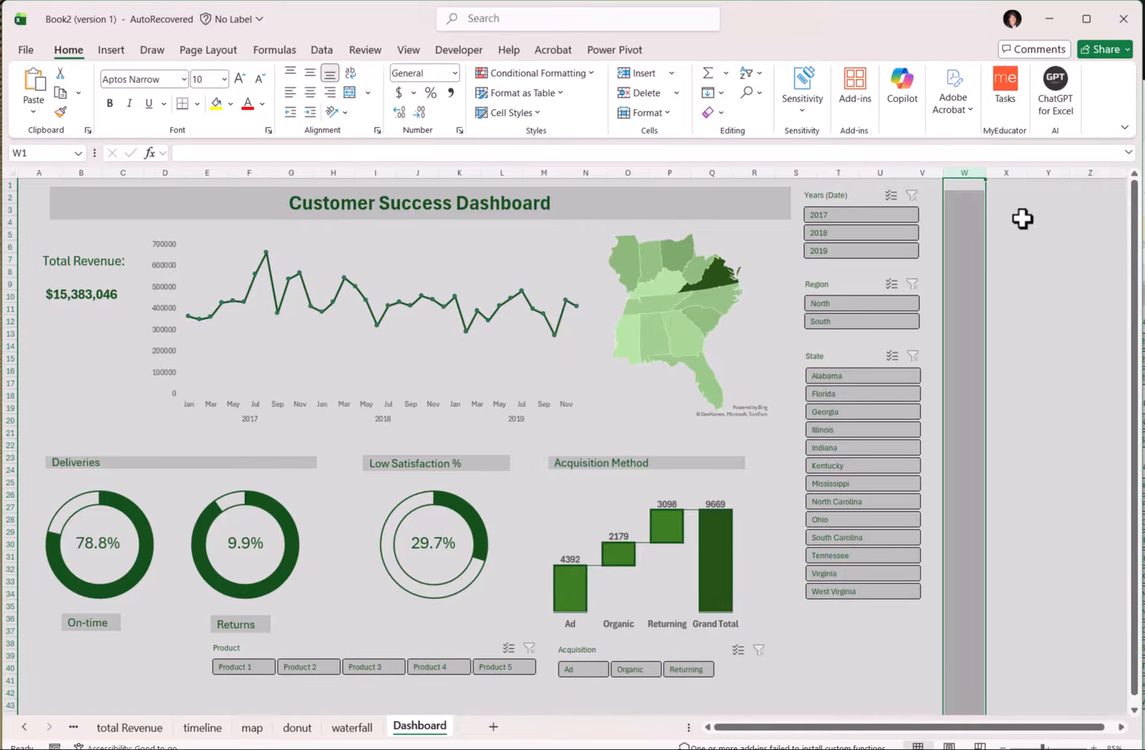
pyautogui.hotkey('ctrl', 'shift', 'Right')
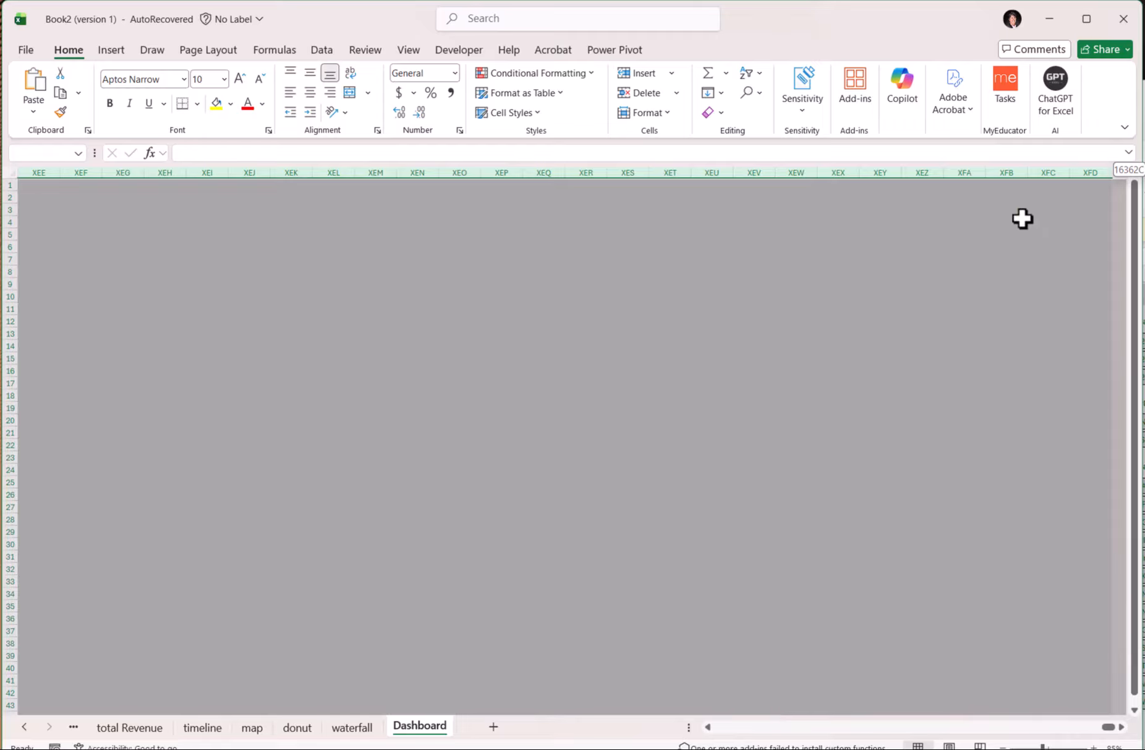
pyautogui.rightClick(837, 172)
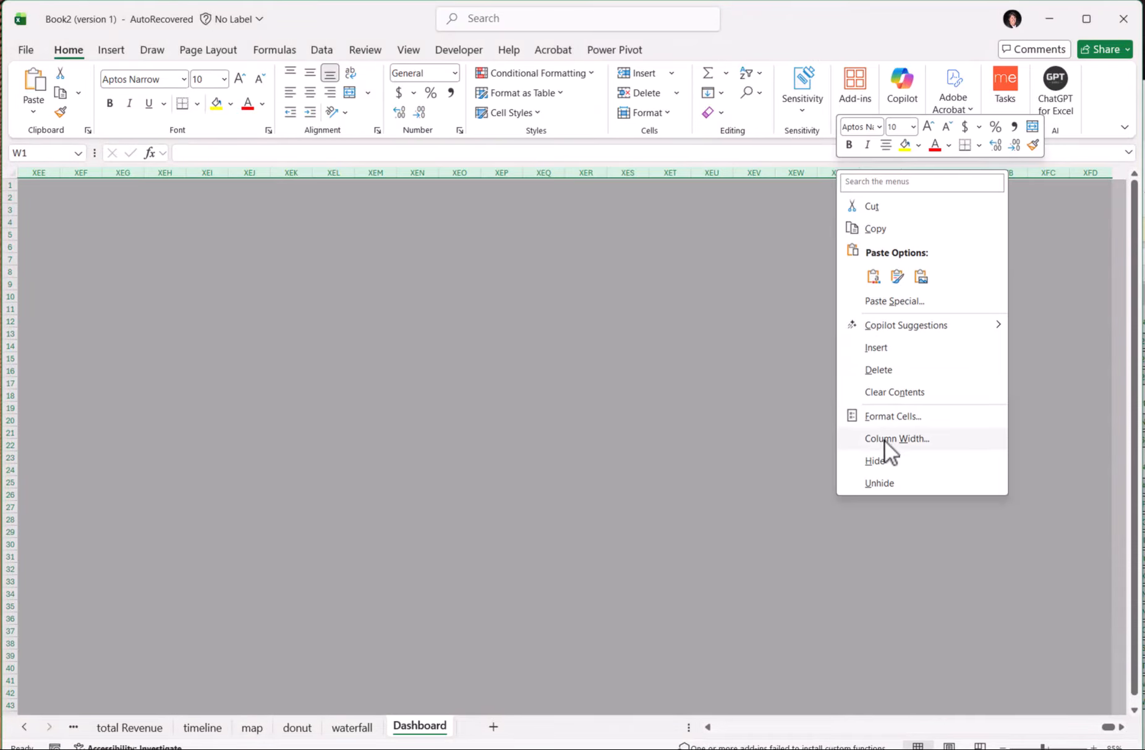
pyautogui.click(880, 460)
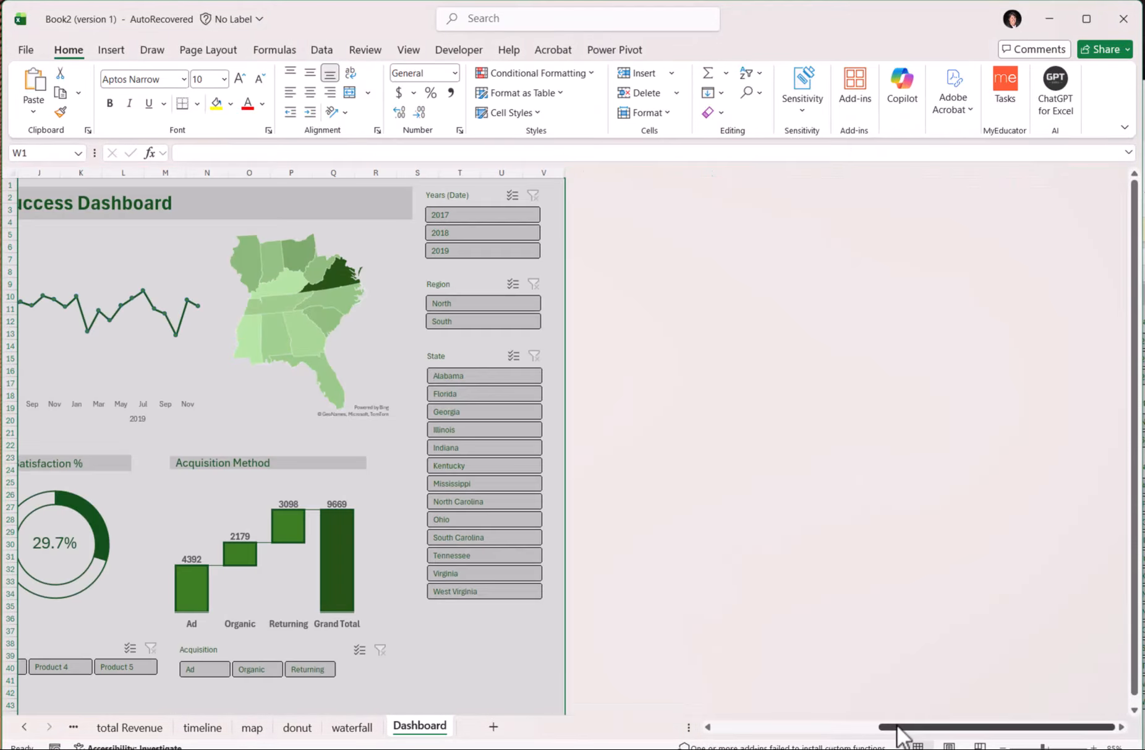
pyautogui.moveTo(900, 727); pyautogui.dragTo(784, 717)
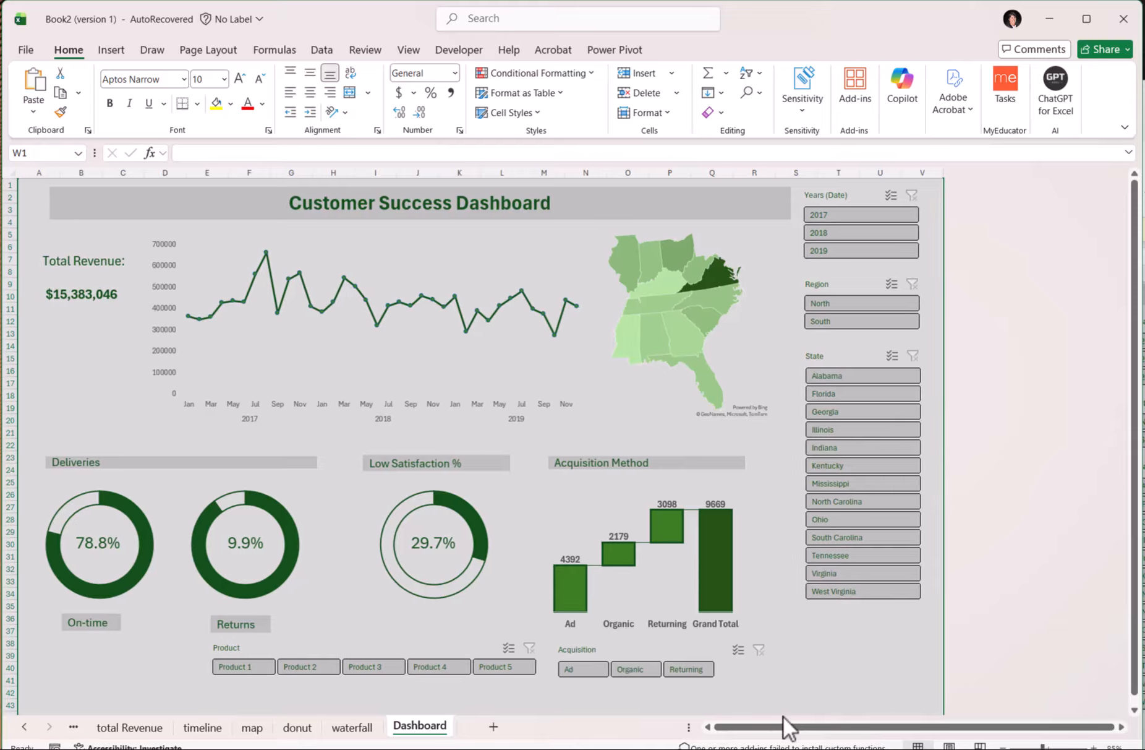
# Step: Hide all unused rows of the Dashboard sheet from row 43 to the last row
pyautogui.click(13, 706)
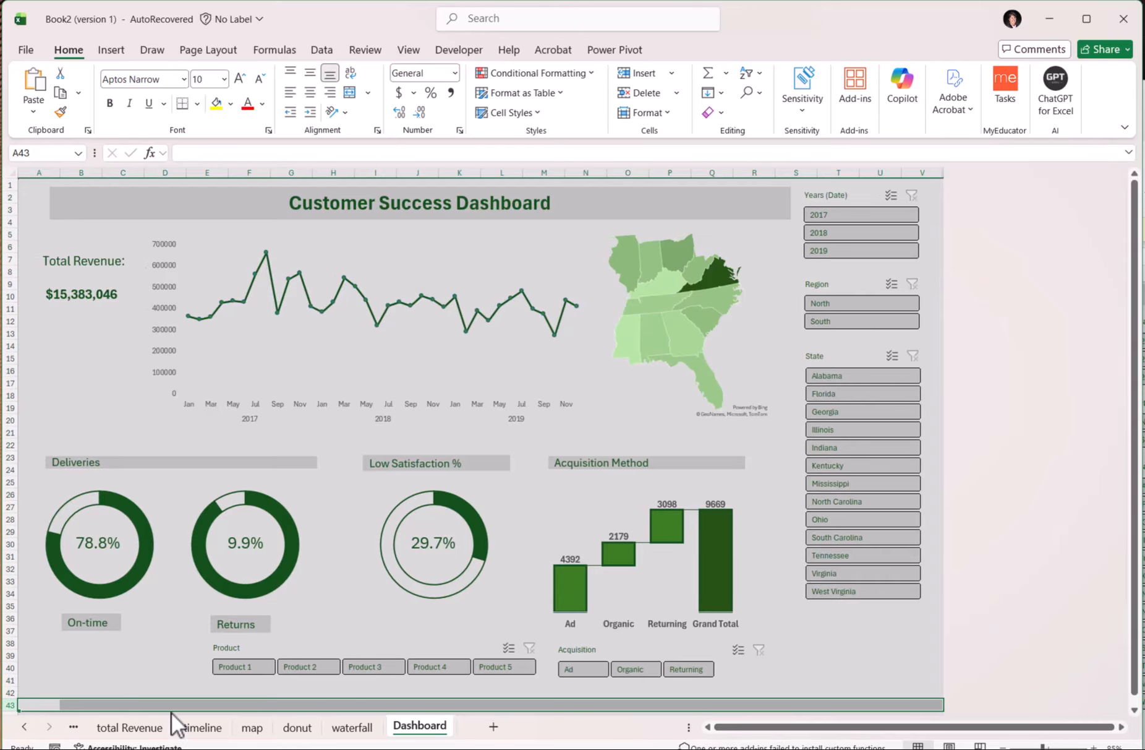
pyautogui.hotkey('ctrl', 'shift', 'Down')
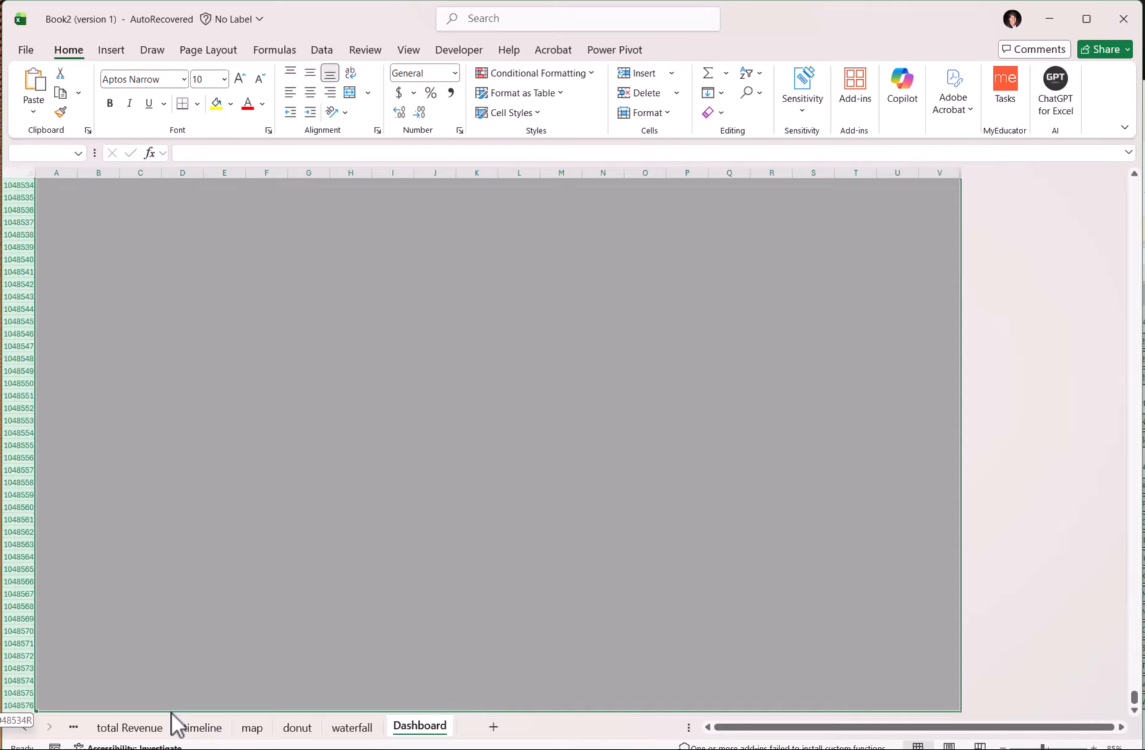
pyautogui.rightClick(24, 523)
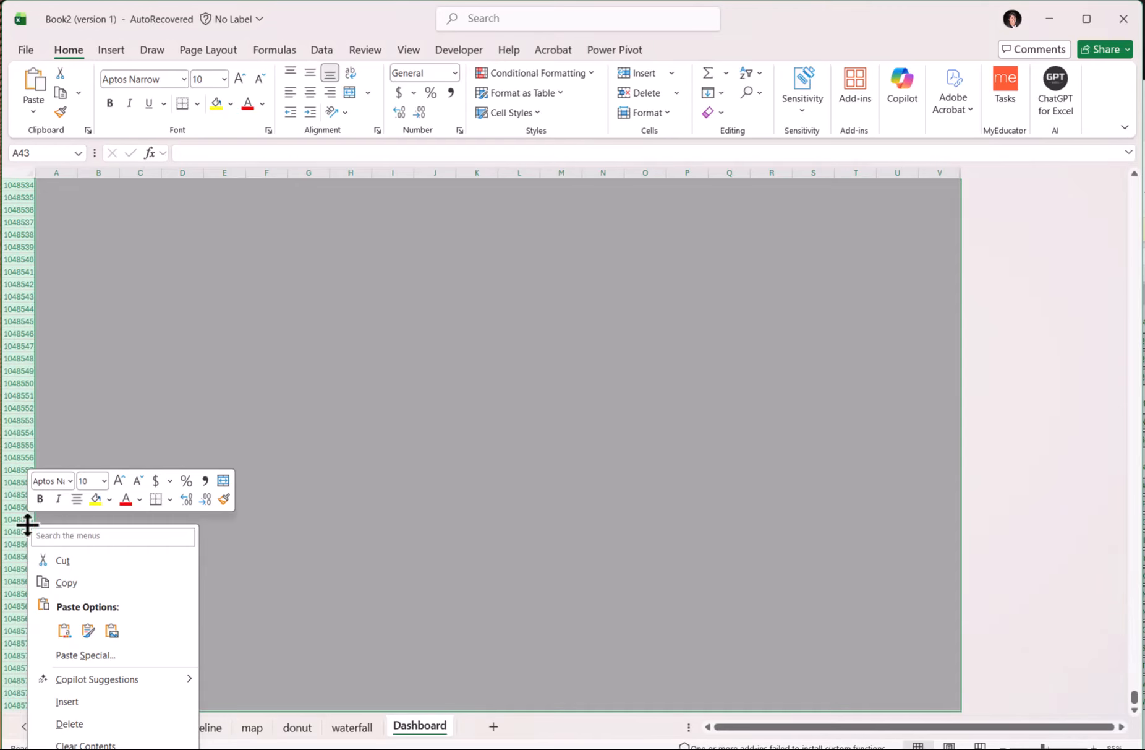
pyautogui.press('Escape')
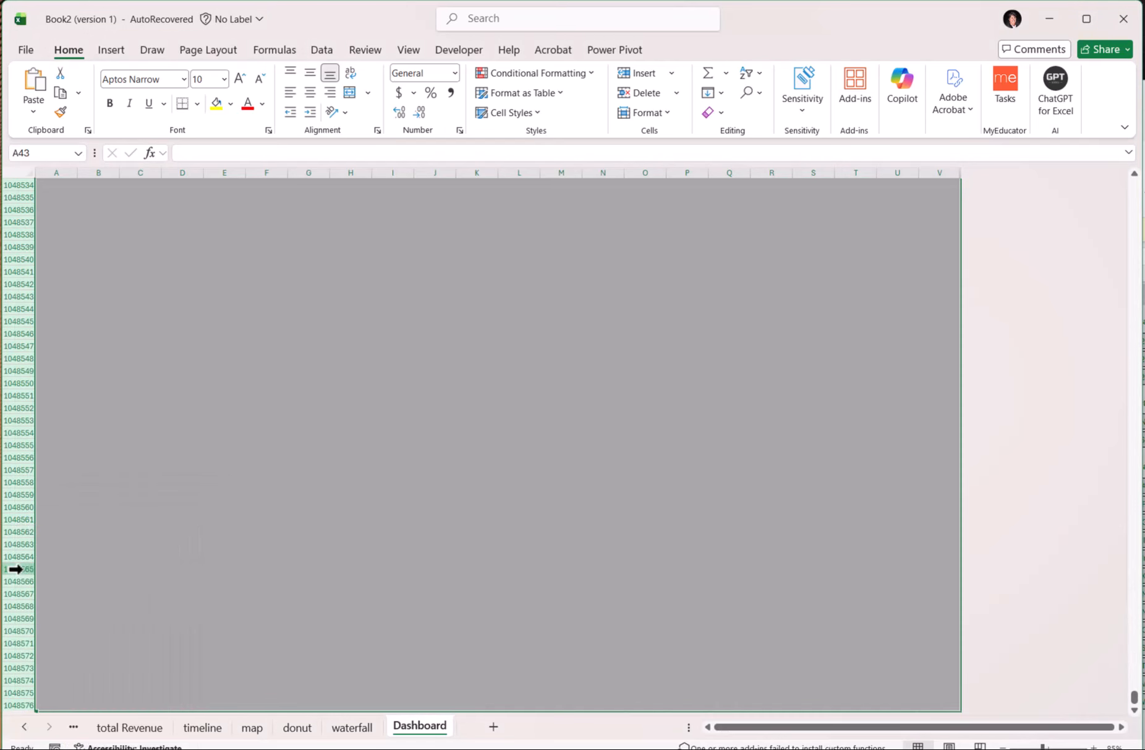
pyautogui.rightClick(24, 565)
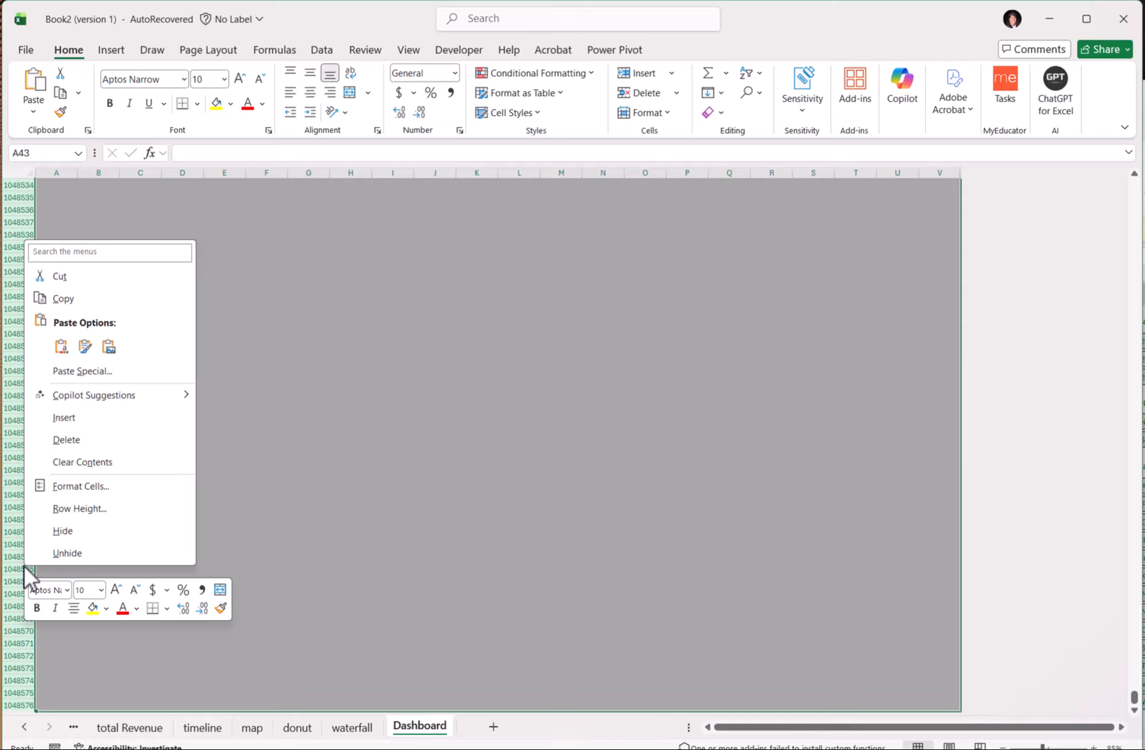
pyautogui.click(66, 530)
pyautogui.hotkey('ctrl', 'Home')
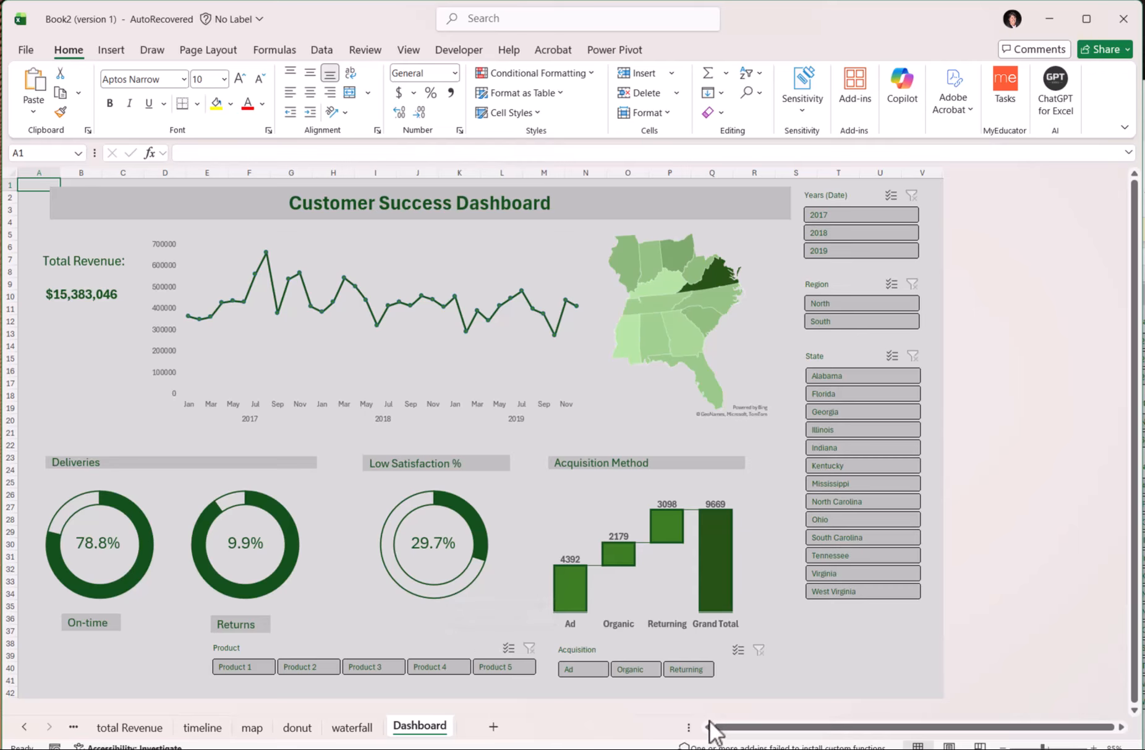
pyautogui.scroll(1, 820, 609)
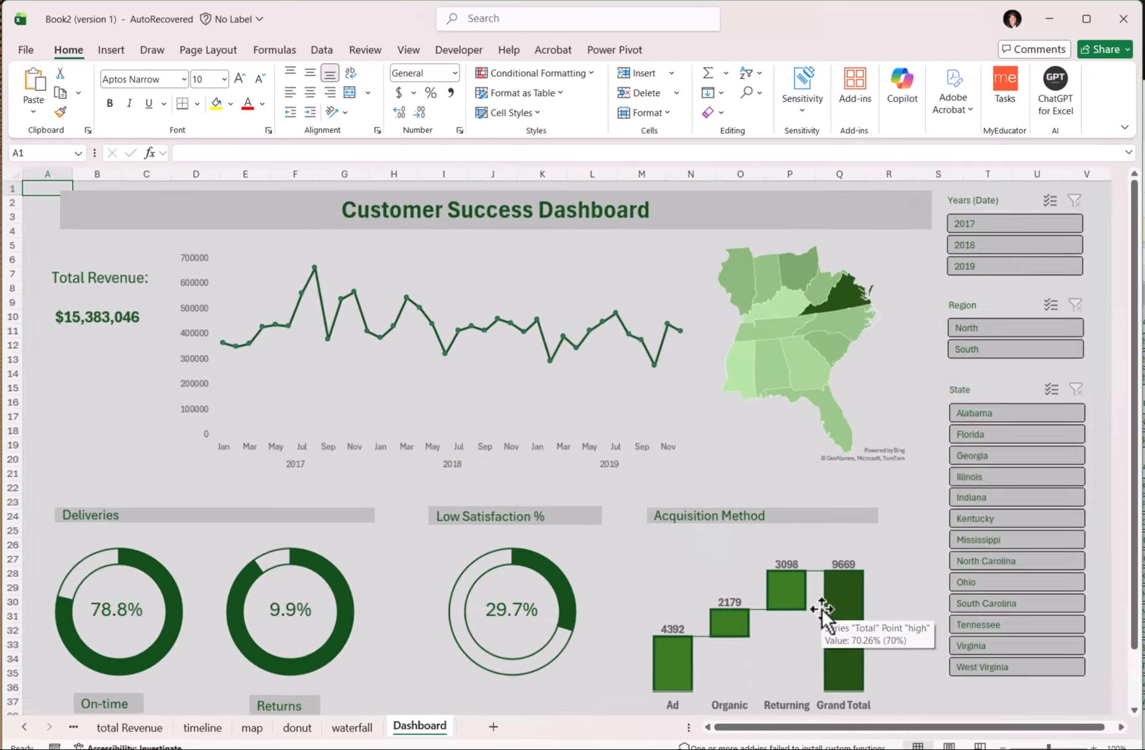
# Step: Hide all sheets from Data through waterfall together, leaving only the Dashboard sheet
pyautogui.click(362, 729)
pyautogui.click(354, 728)
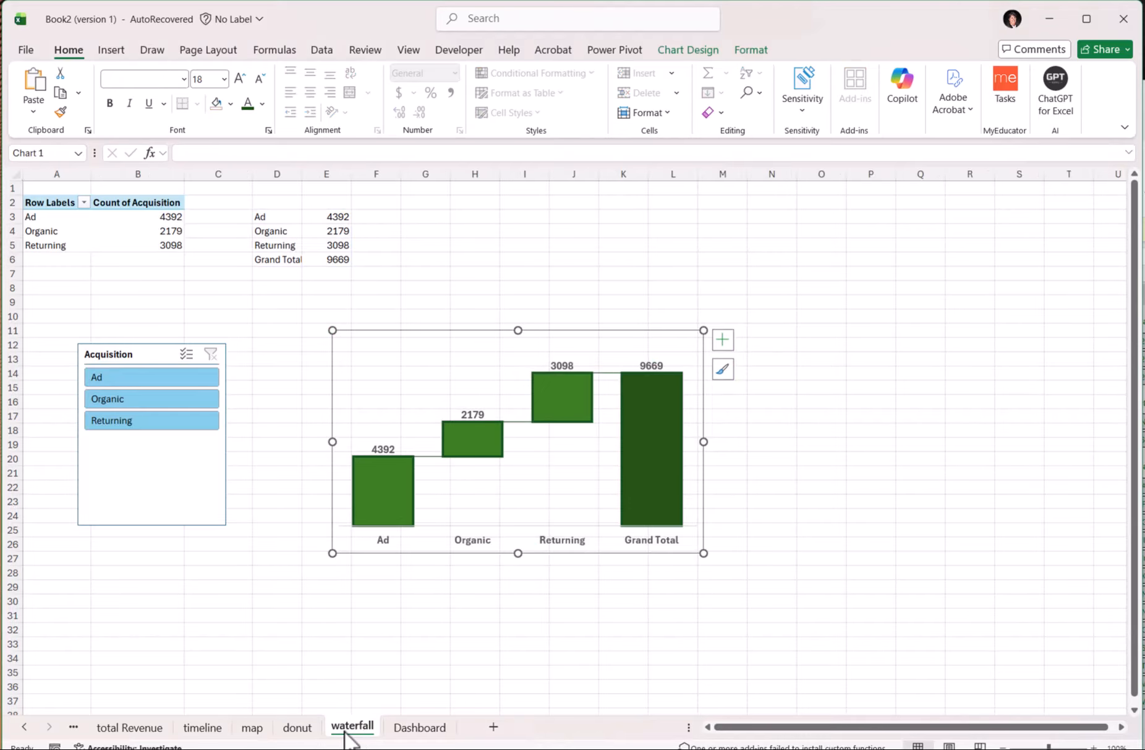
pyautogui.keyDown('shift'); pyautogui.click(73, 728); pyautogui.keyUp('shift')
pyautogui.rightClick(250, 732)
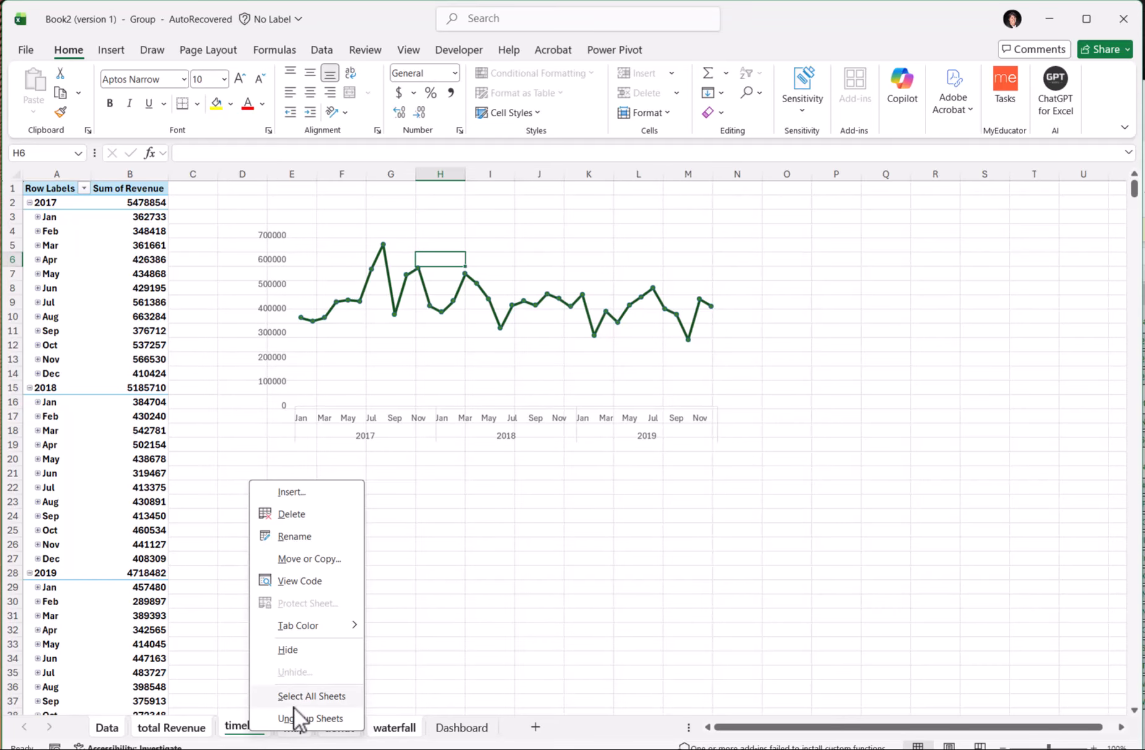
pyautogui.click(295, 651)
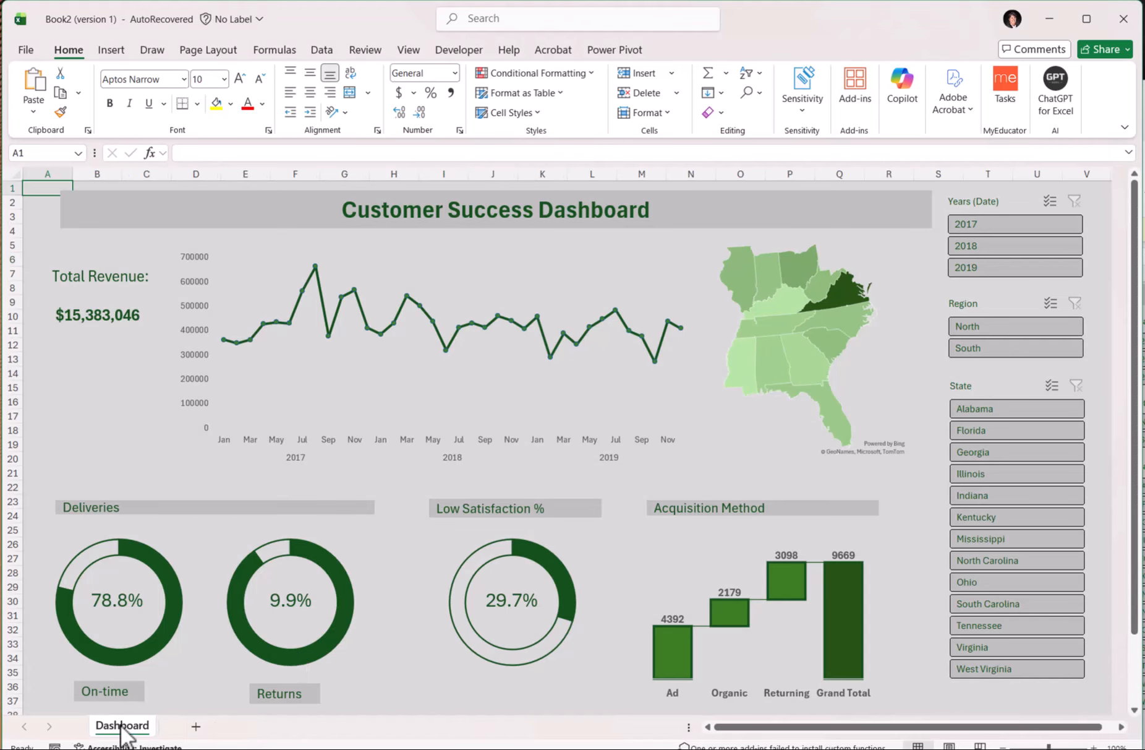
# Step: Rename the Dashboard sheet as Customer Success Dashboard
pyautogui.doubleClick(127, 727)
pyautogui.write('custome')
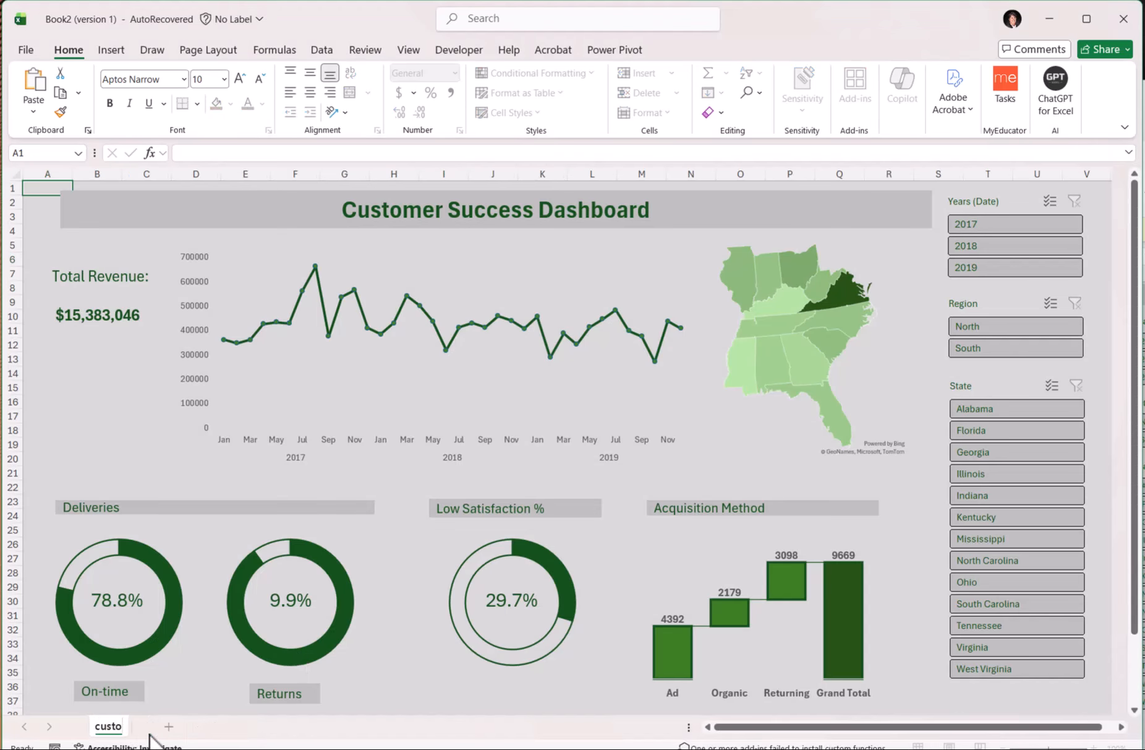
pyautogui.press('BackSpace')
pyautogui.press('BackSpace')
pyautogui.press('BackSpace')
pyautogui.press('BackSpace')
pyautogui.press('BackSpace')
pyautogui.press('BackSpace')
pyautogui.press('BackSpace')
pyautogui.write('Customer Su')
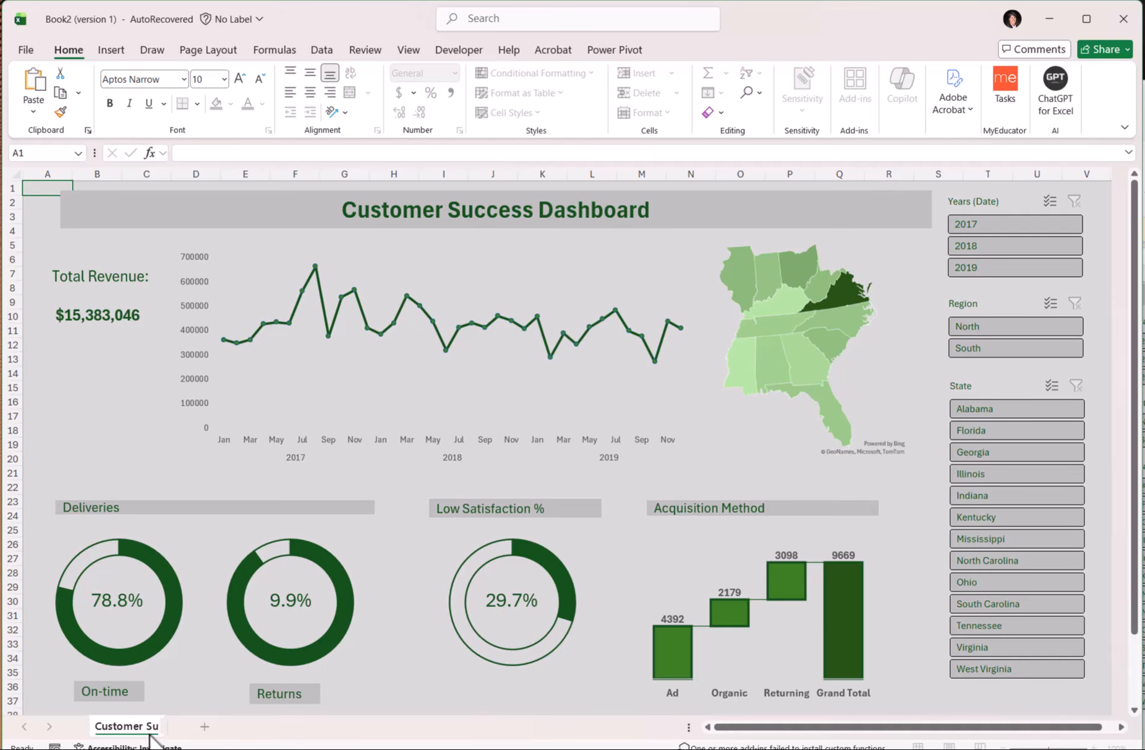
pyautogui.write('ccess Dashboard')
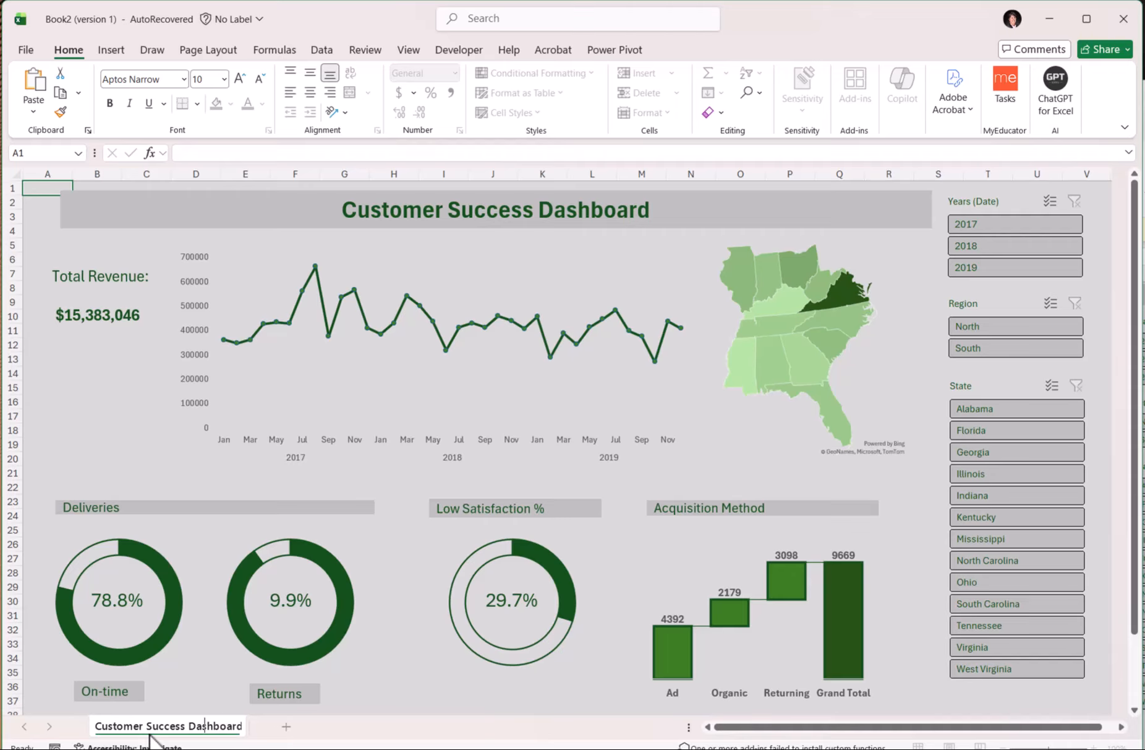
pyautogui.press('Return')
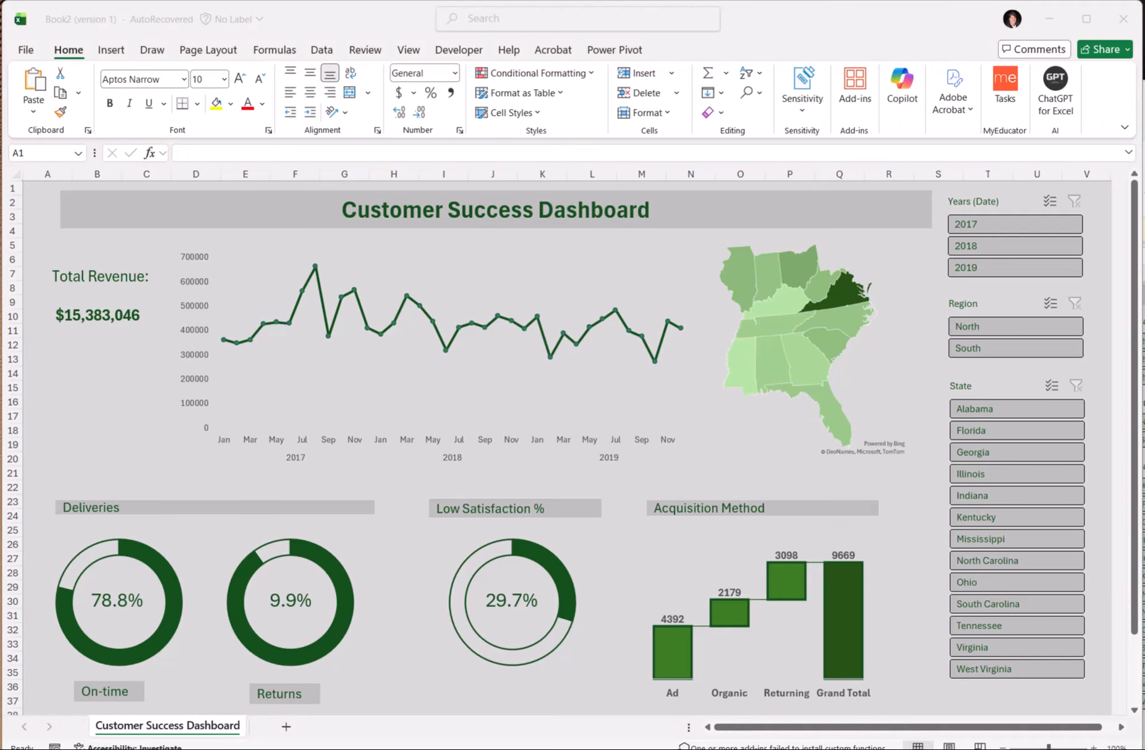